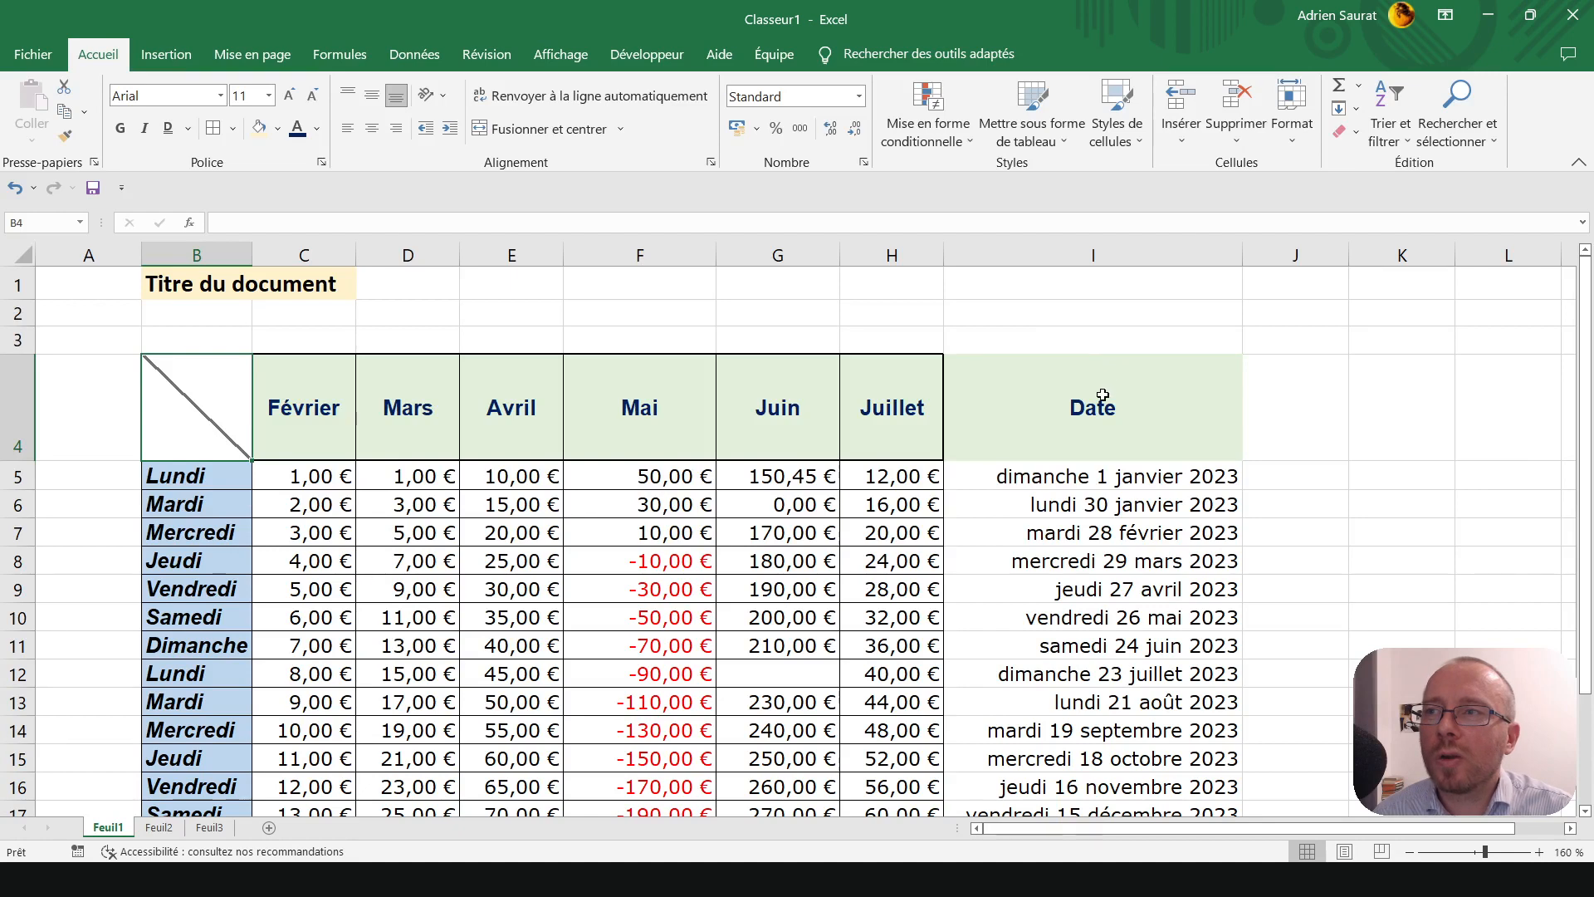
click(1103, 395)
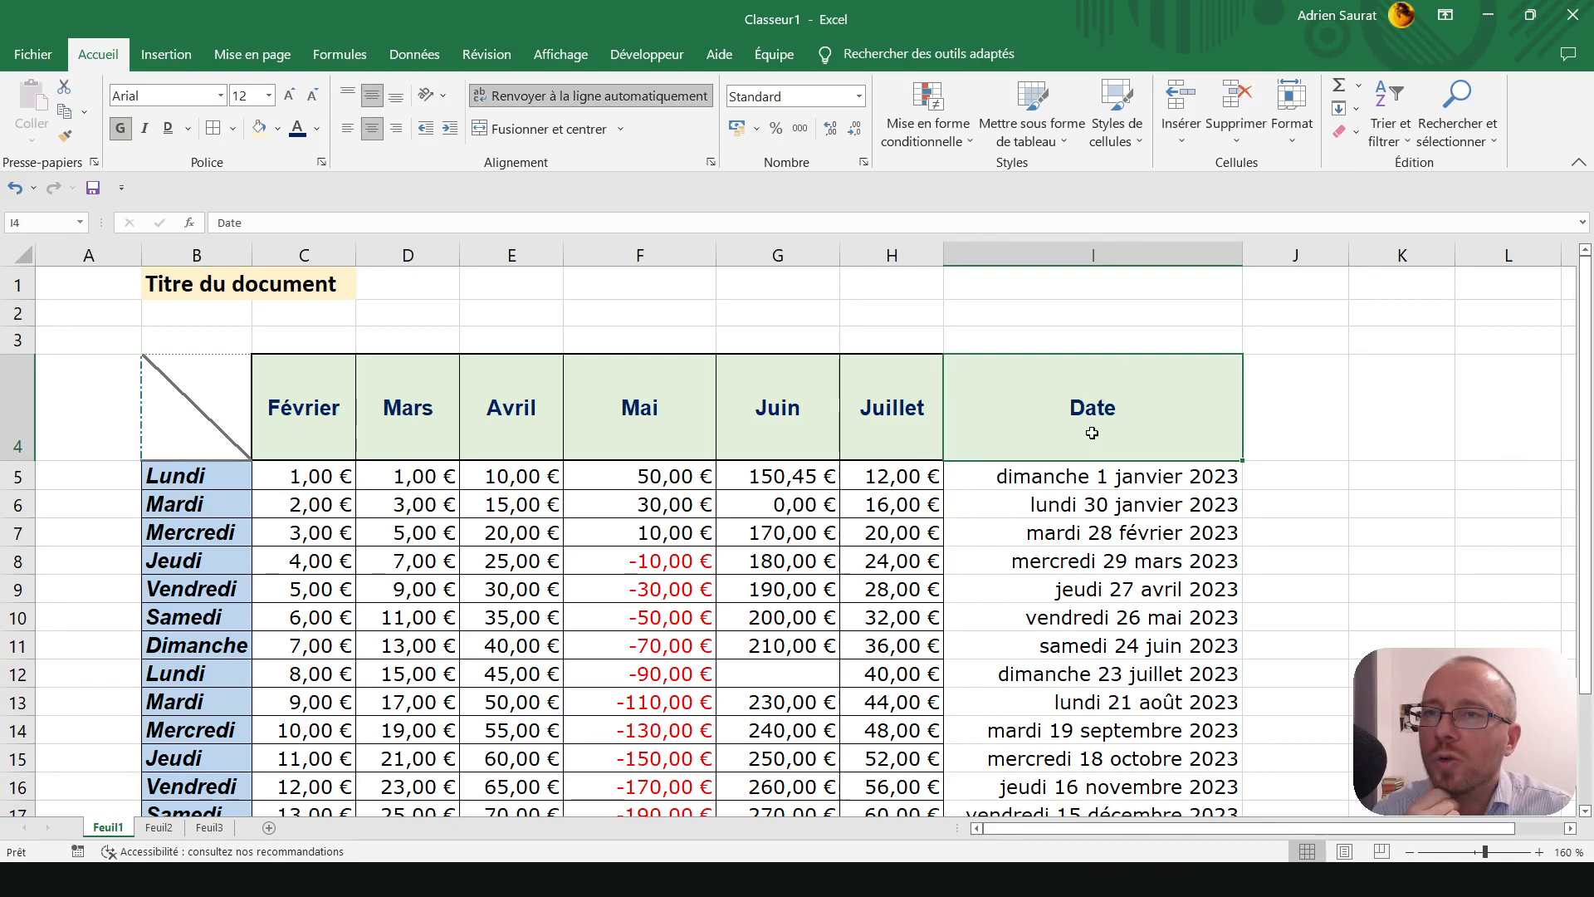
click(406, 453)
scroll(1084, 458, down, 1)
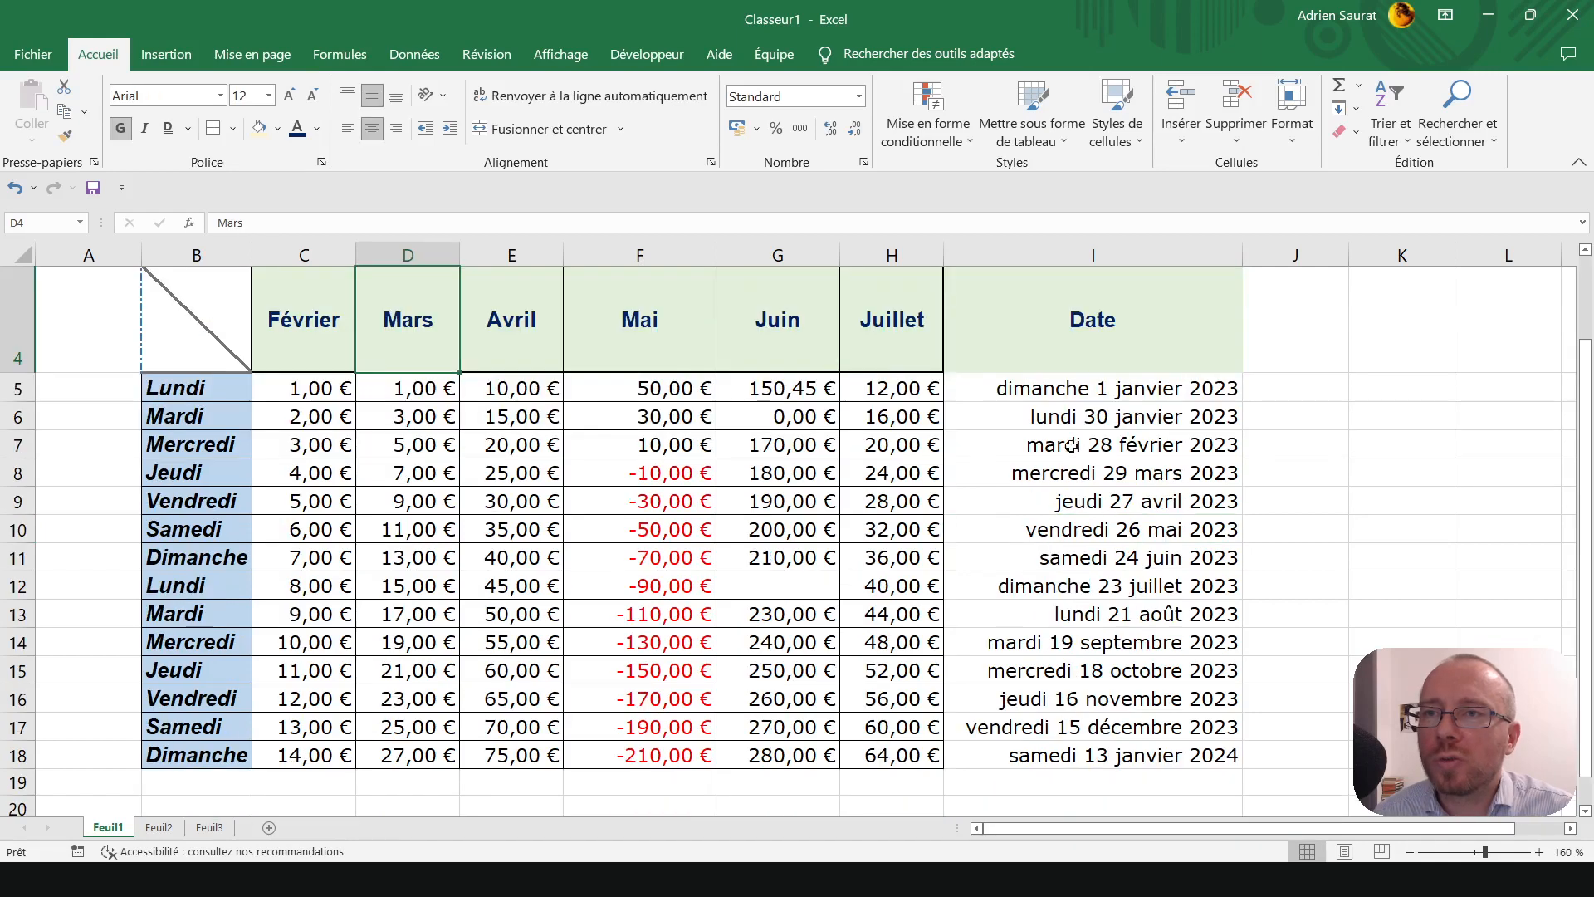
scroll(1083, 458, up, 1)
drag(1083, 458, 1043, 758)
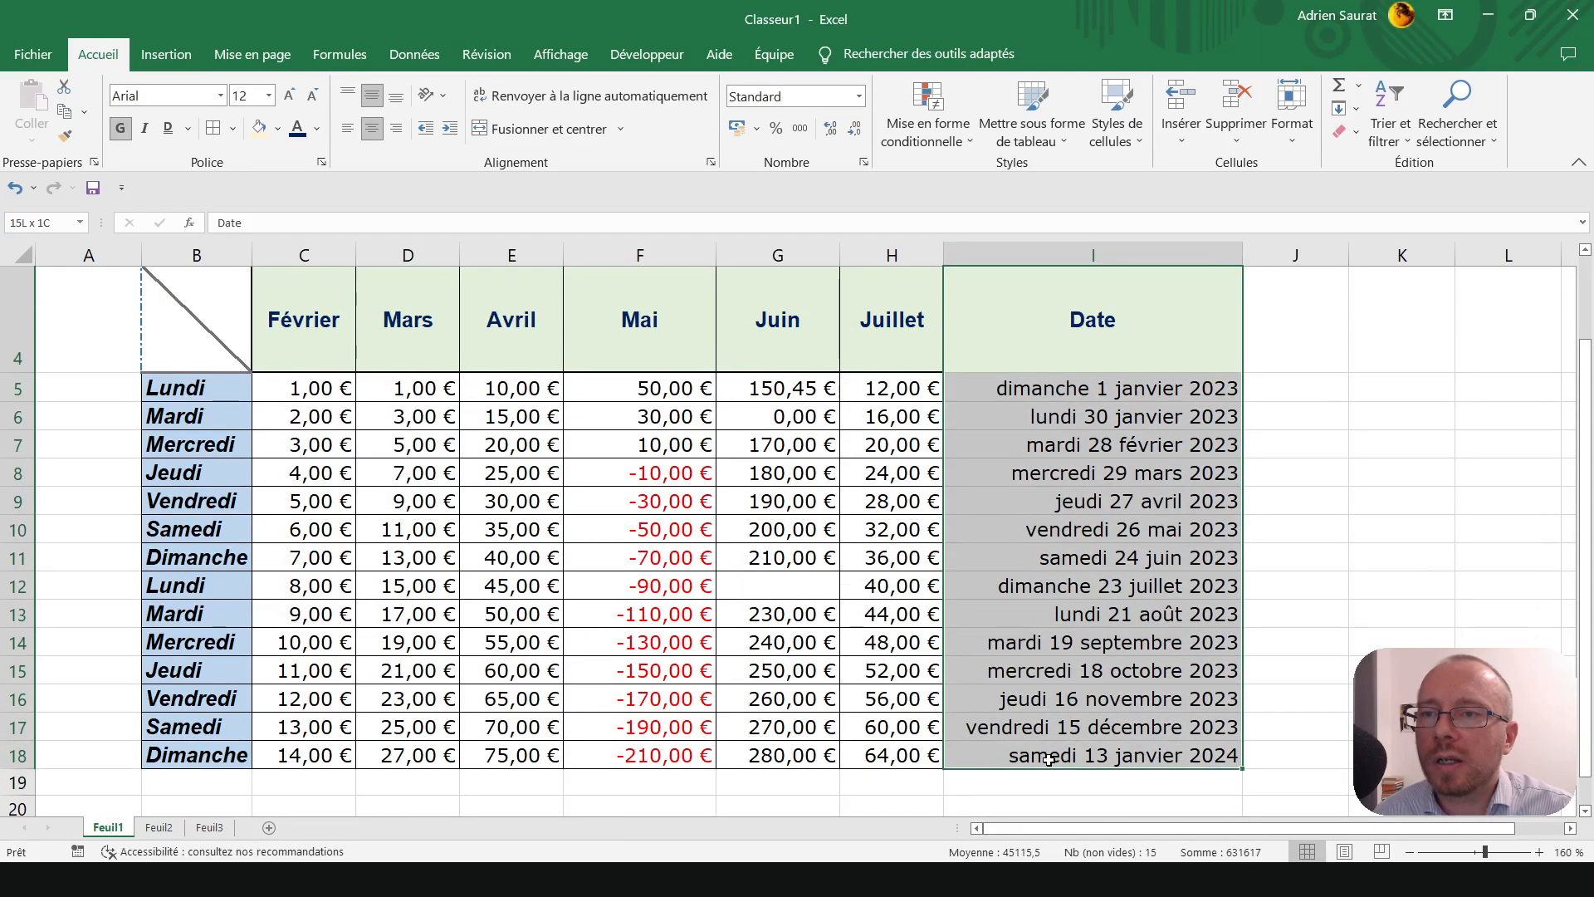
click(633, 418)
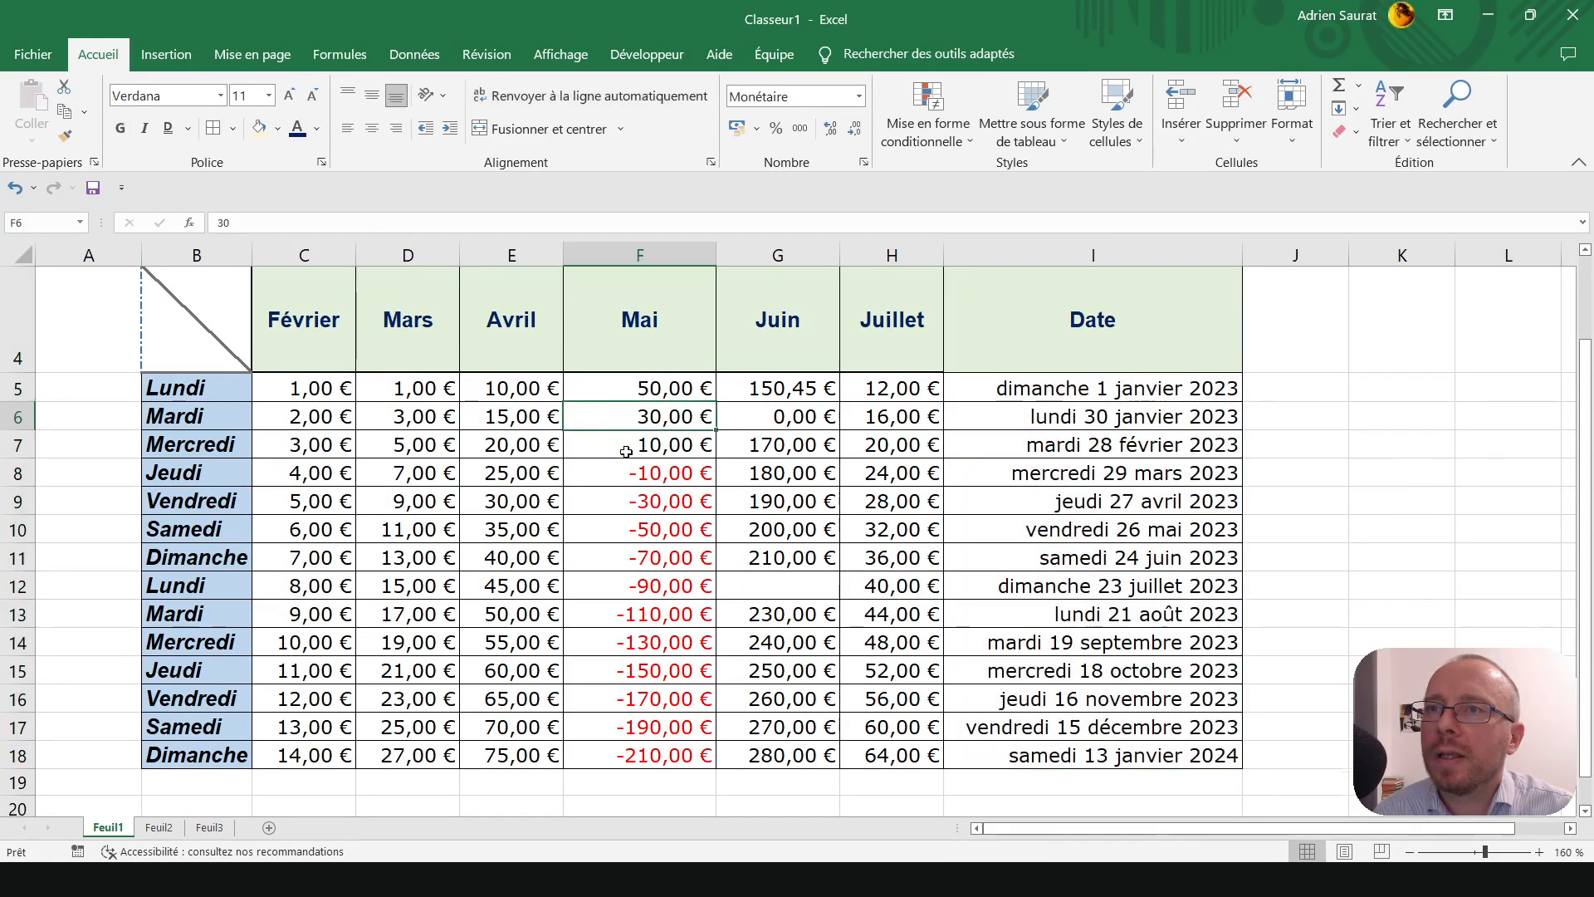
scroll(627, 453, up, 1)
scroll(878, 404, down, 1)
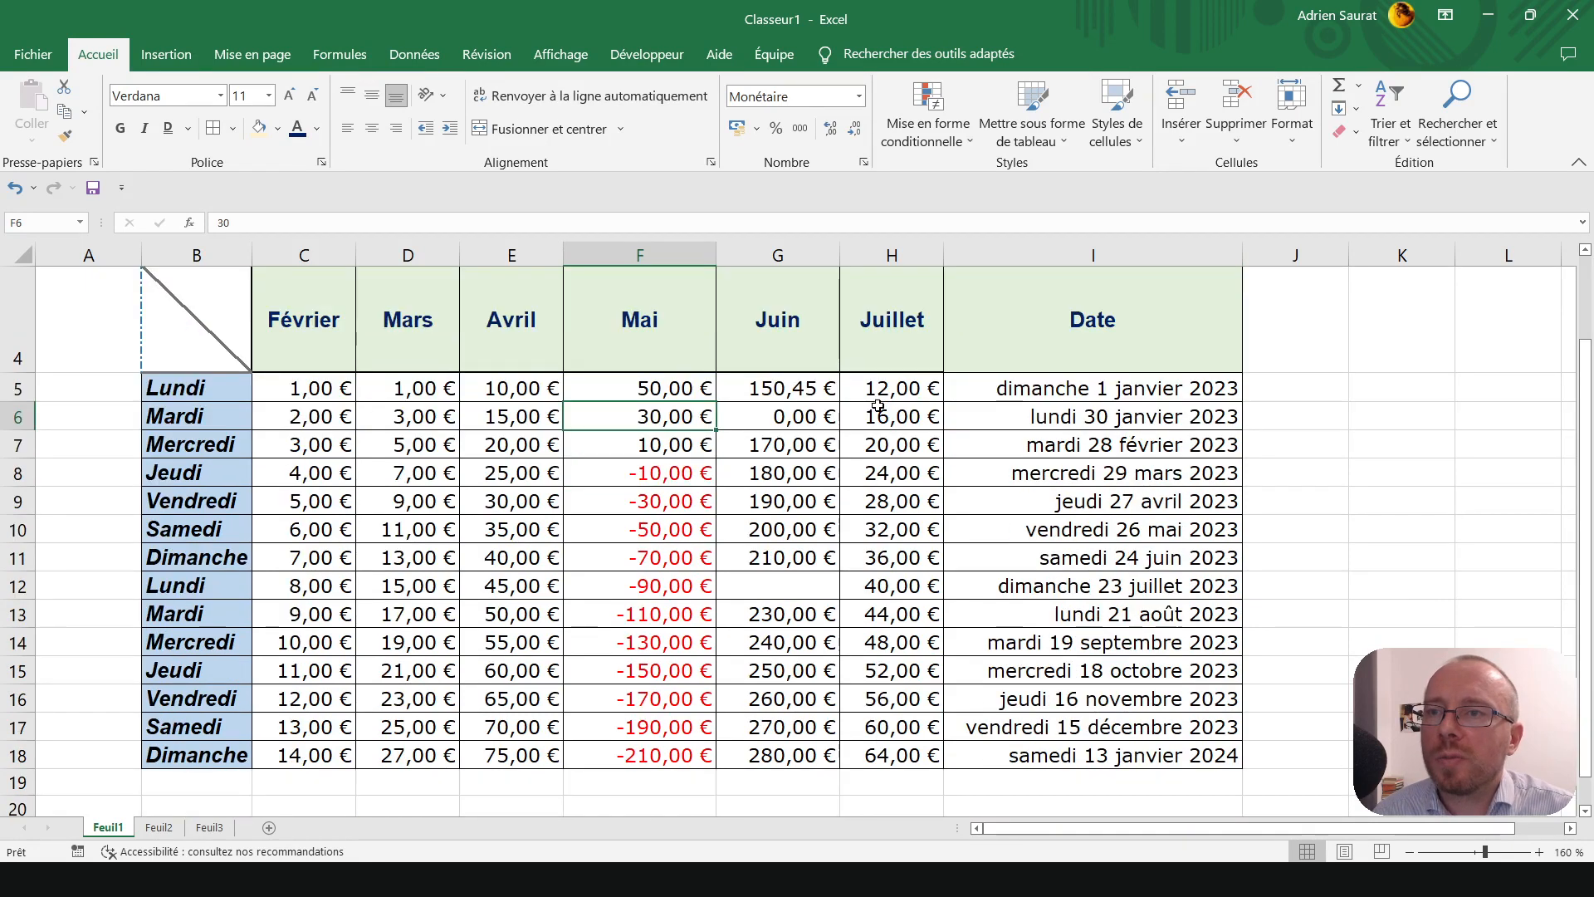
- Copy the formatting of the Juillet column, H4:H18, onto the Date column with Format Painter
drag(890, 332, 897, 756)
scroll(933, 626, up, 1)
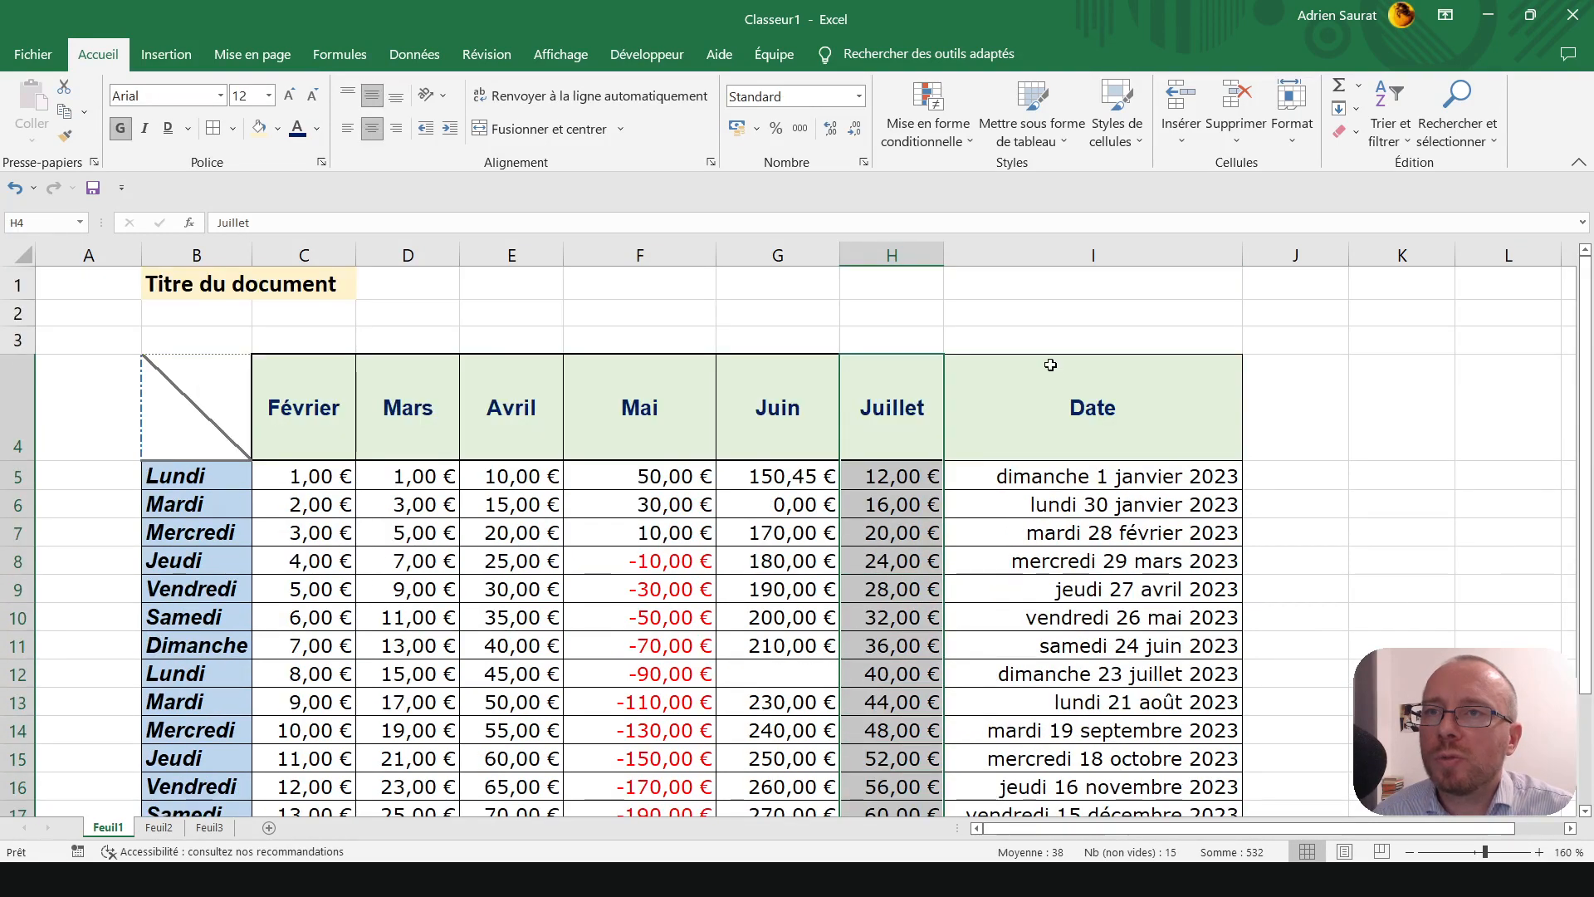
click(65, 136)
click(1194, 386)
click(862, 557)
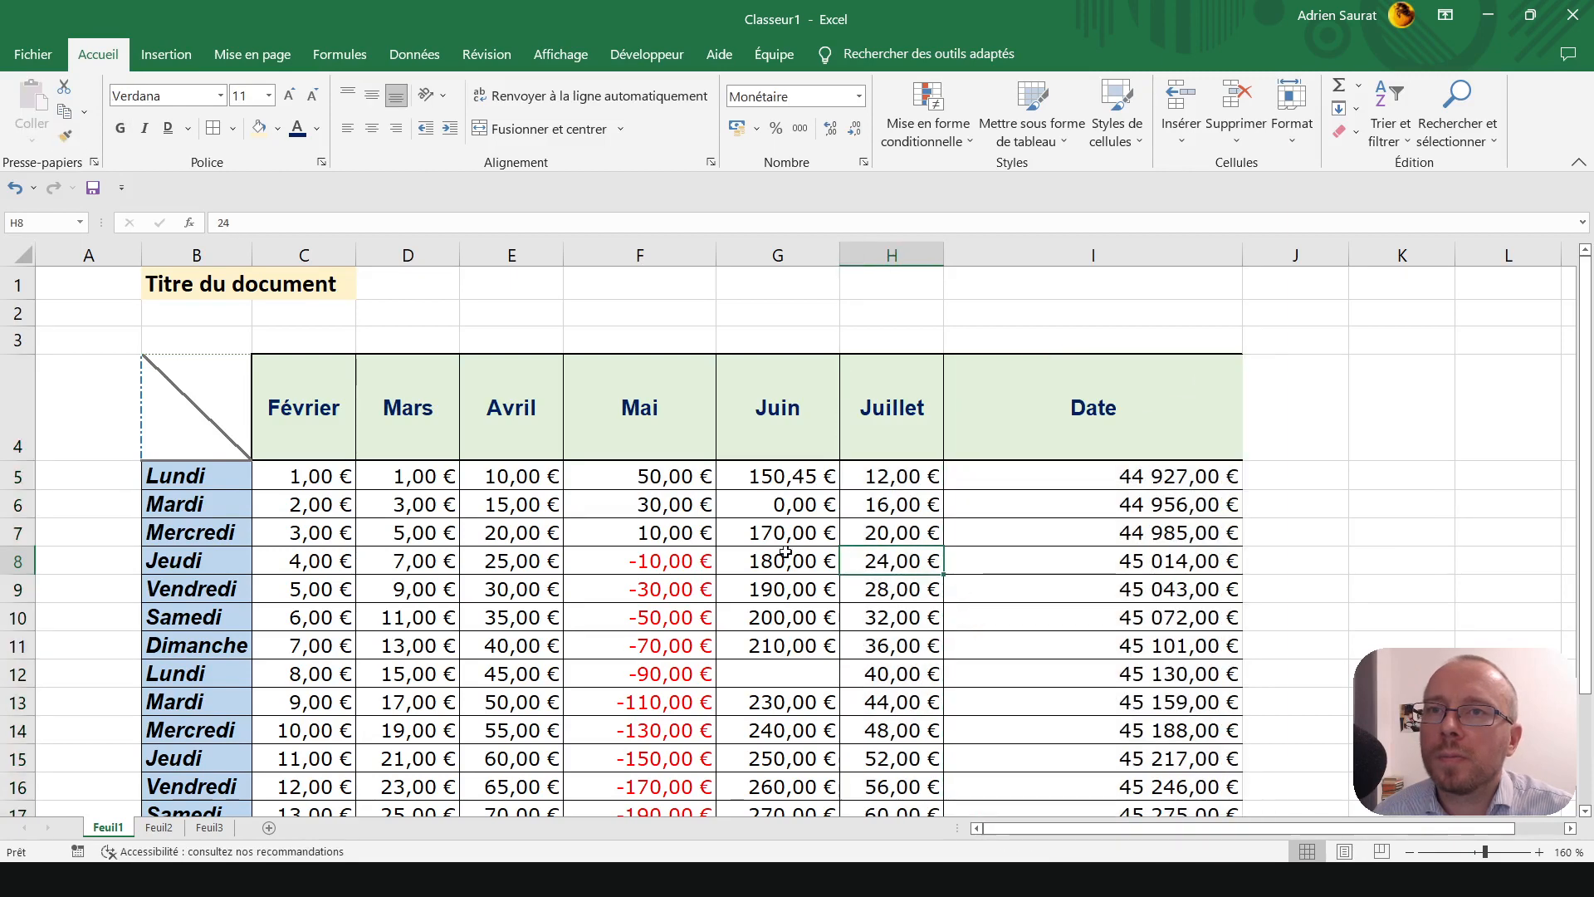
click(1204, 410)
right_click(1111, 430)
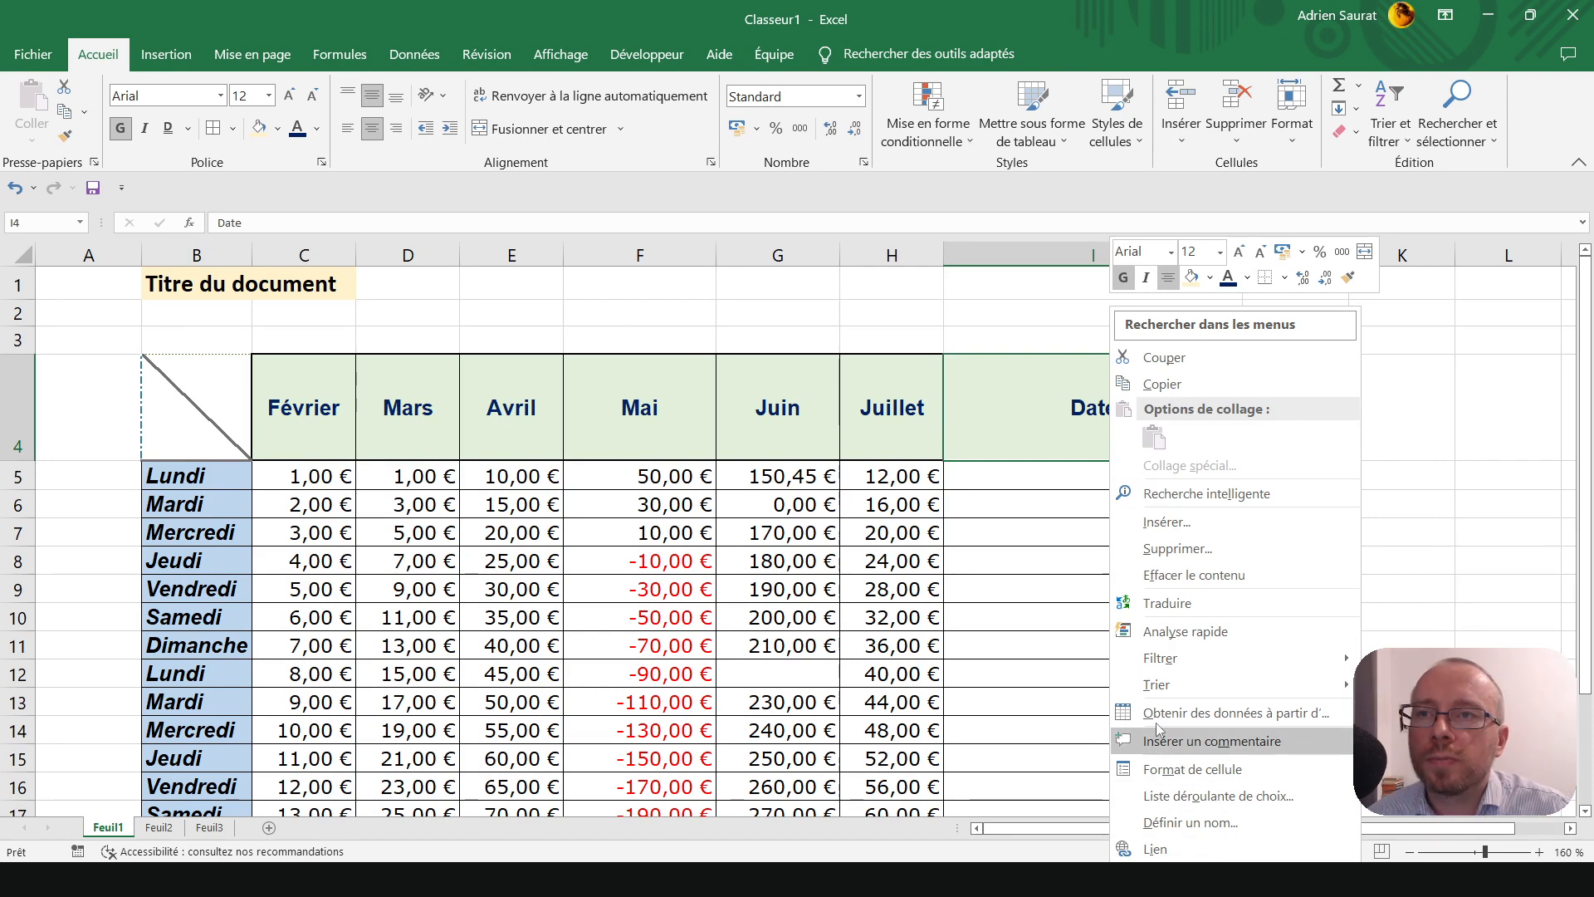
click(948, 494)
click(946, 526)
click(830, 479)
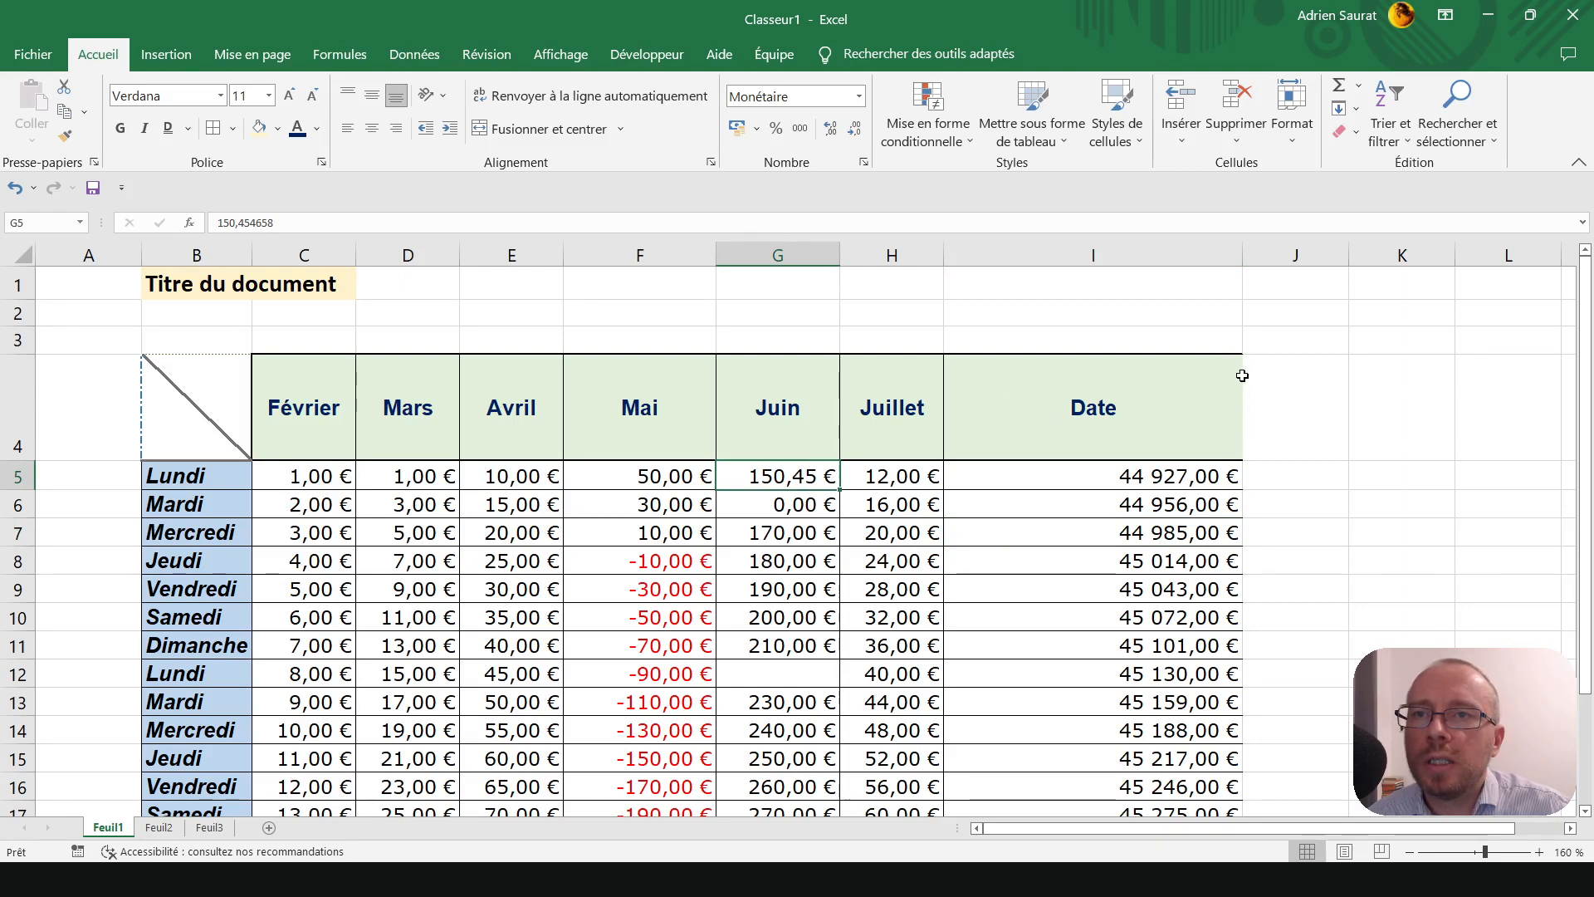
- Add a thick solid right border to the Date header cell I4 through the cell format settings
click(1160, 398)
right_click(1152, 409)
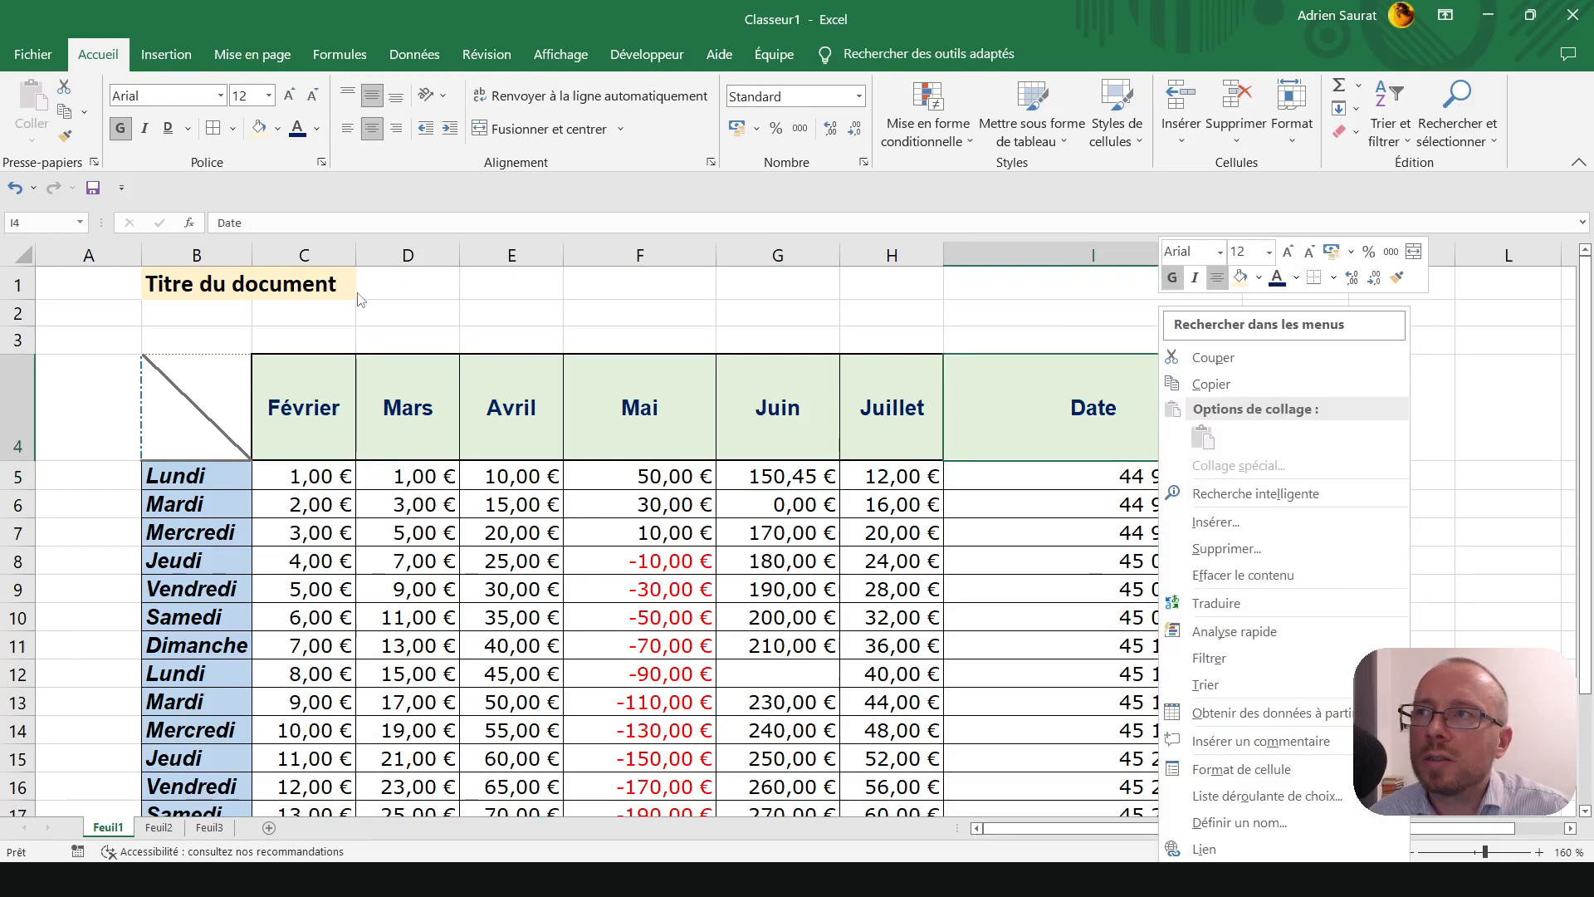
right_click(1082, 420)
right_click(1029, 401)
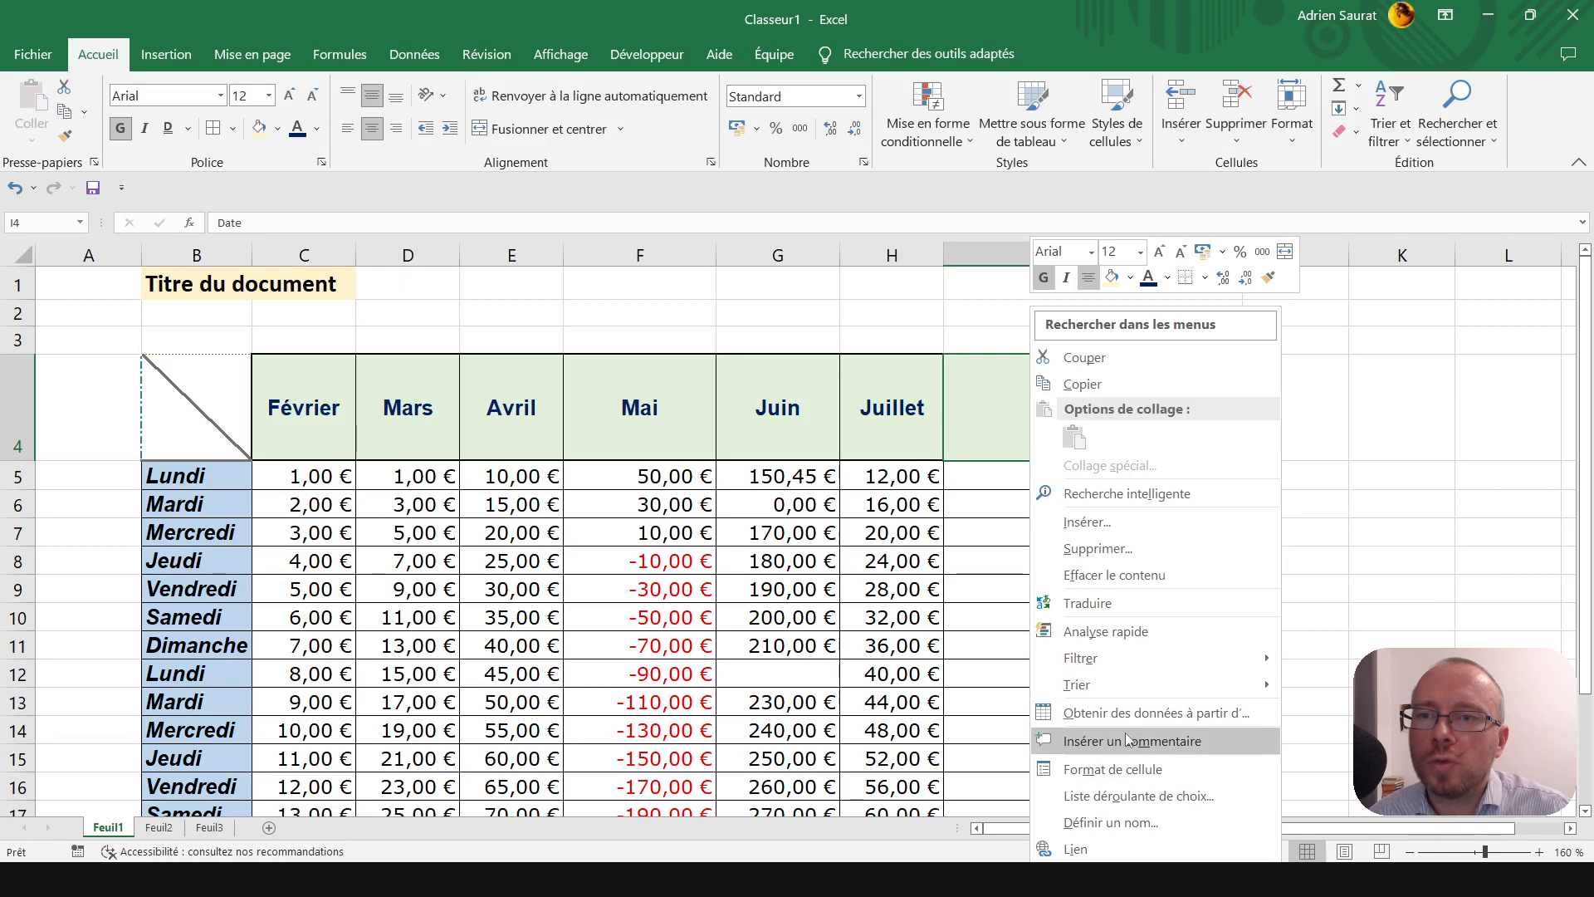
click(1131, 771)
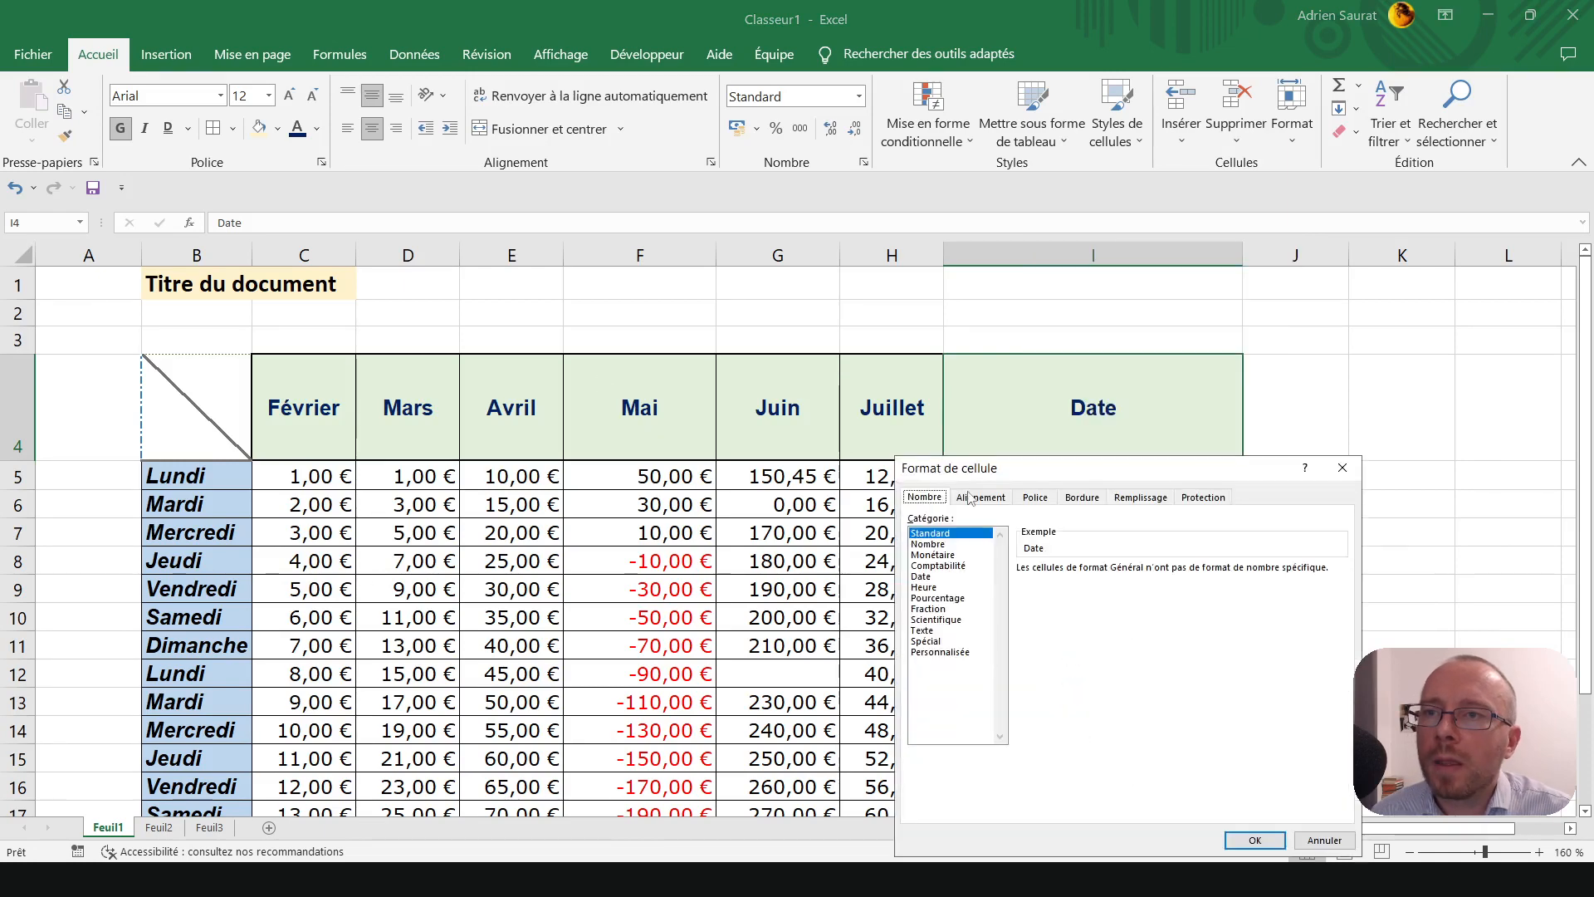
click(1081, 498)
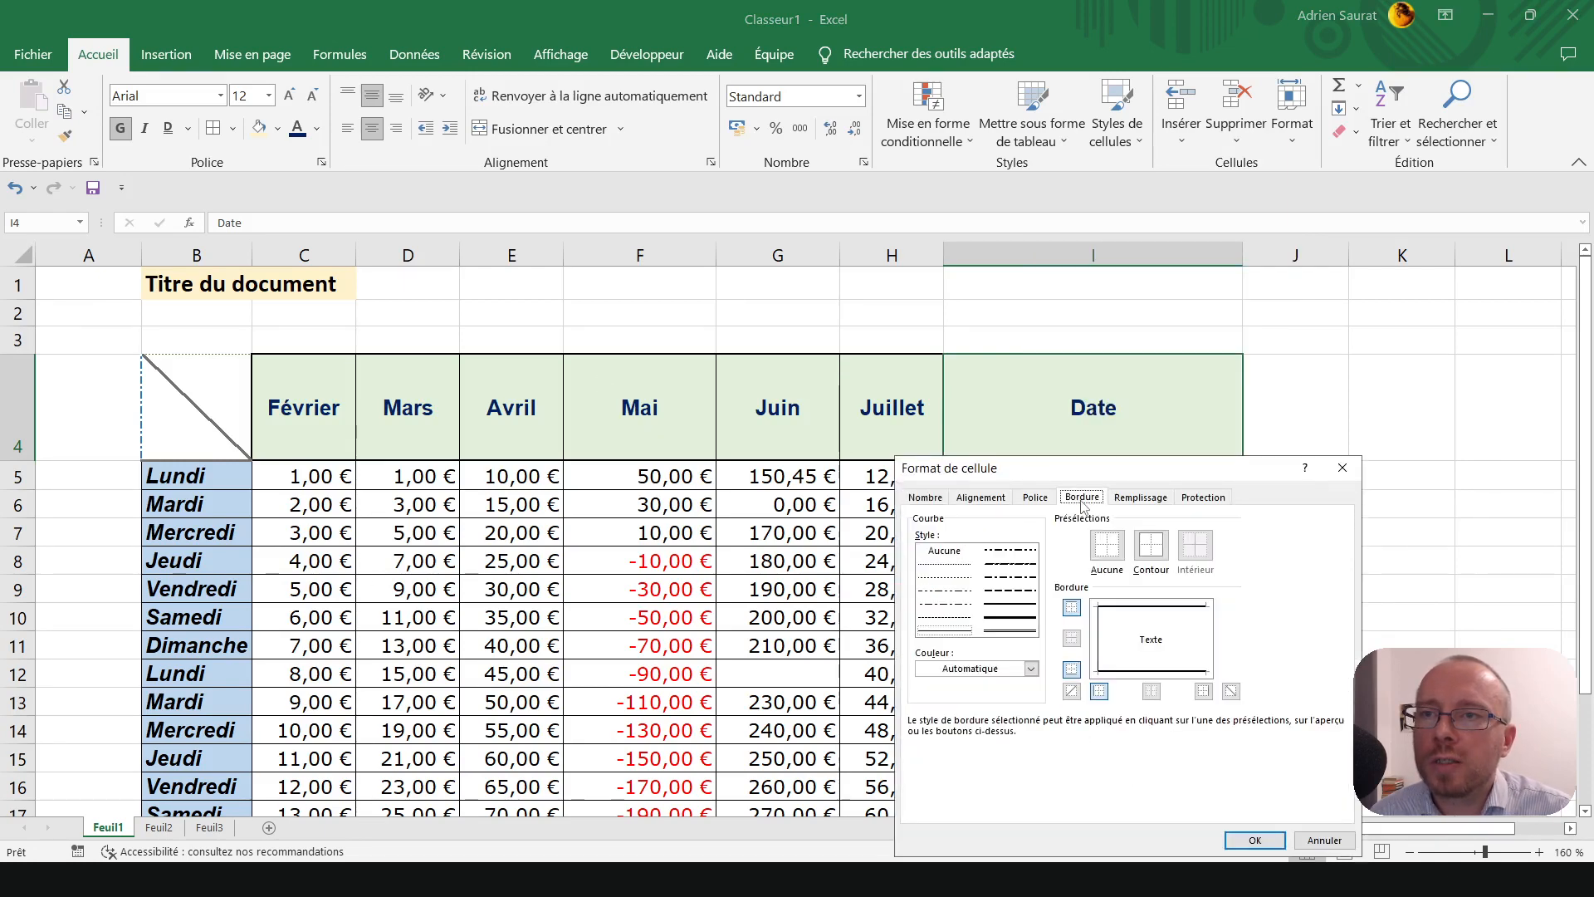
click(1211, 647)
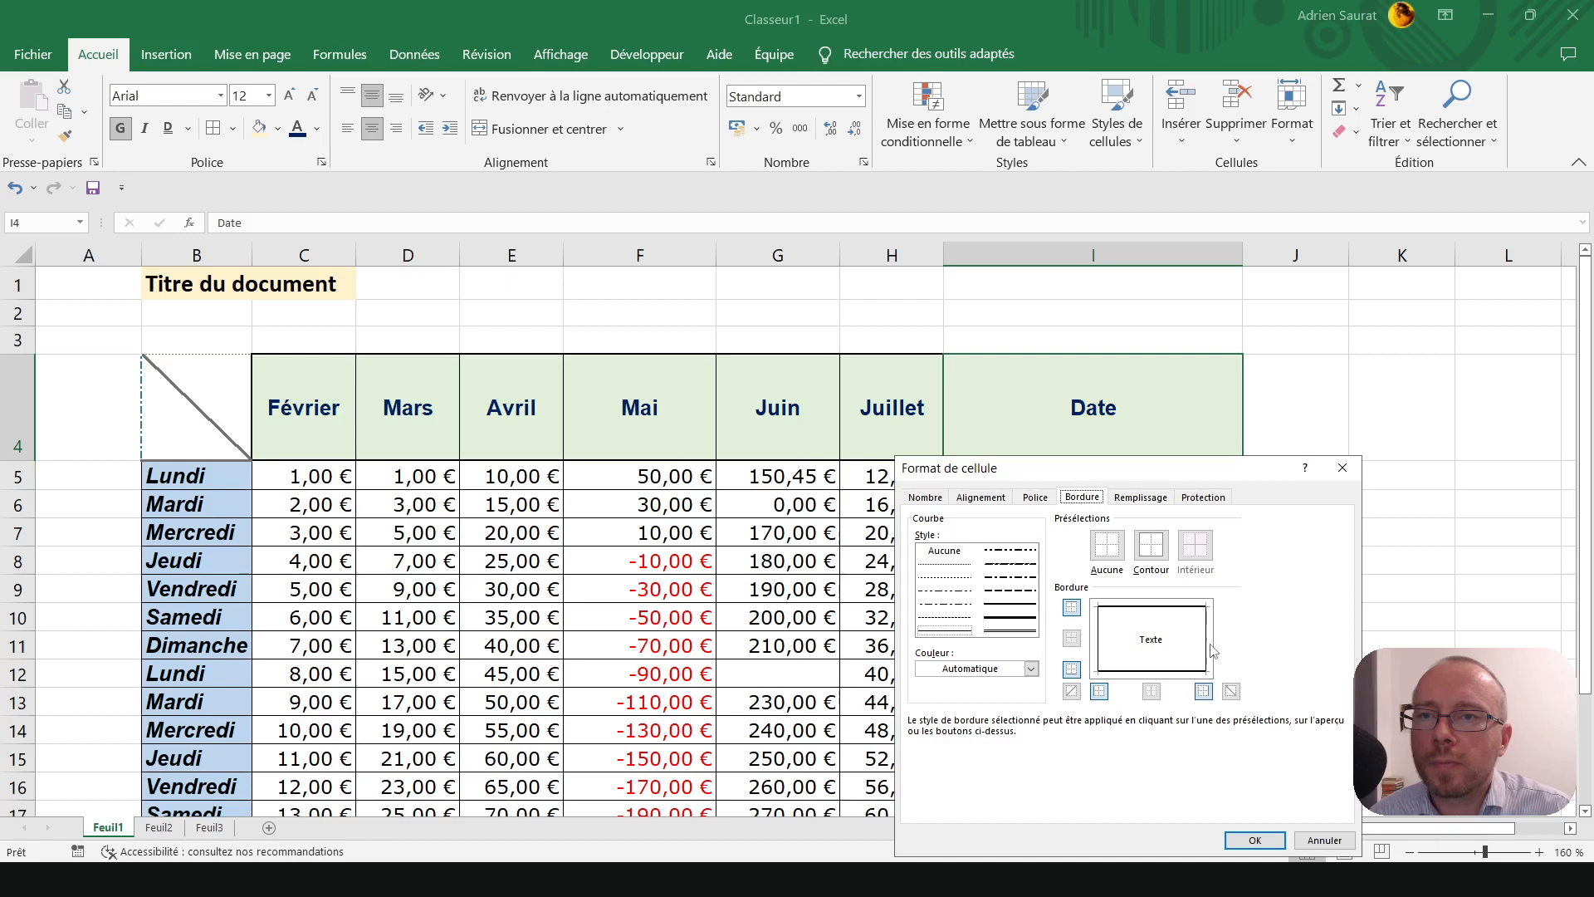
click(1026, 622)
click(1246, 840)
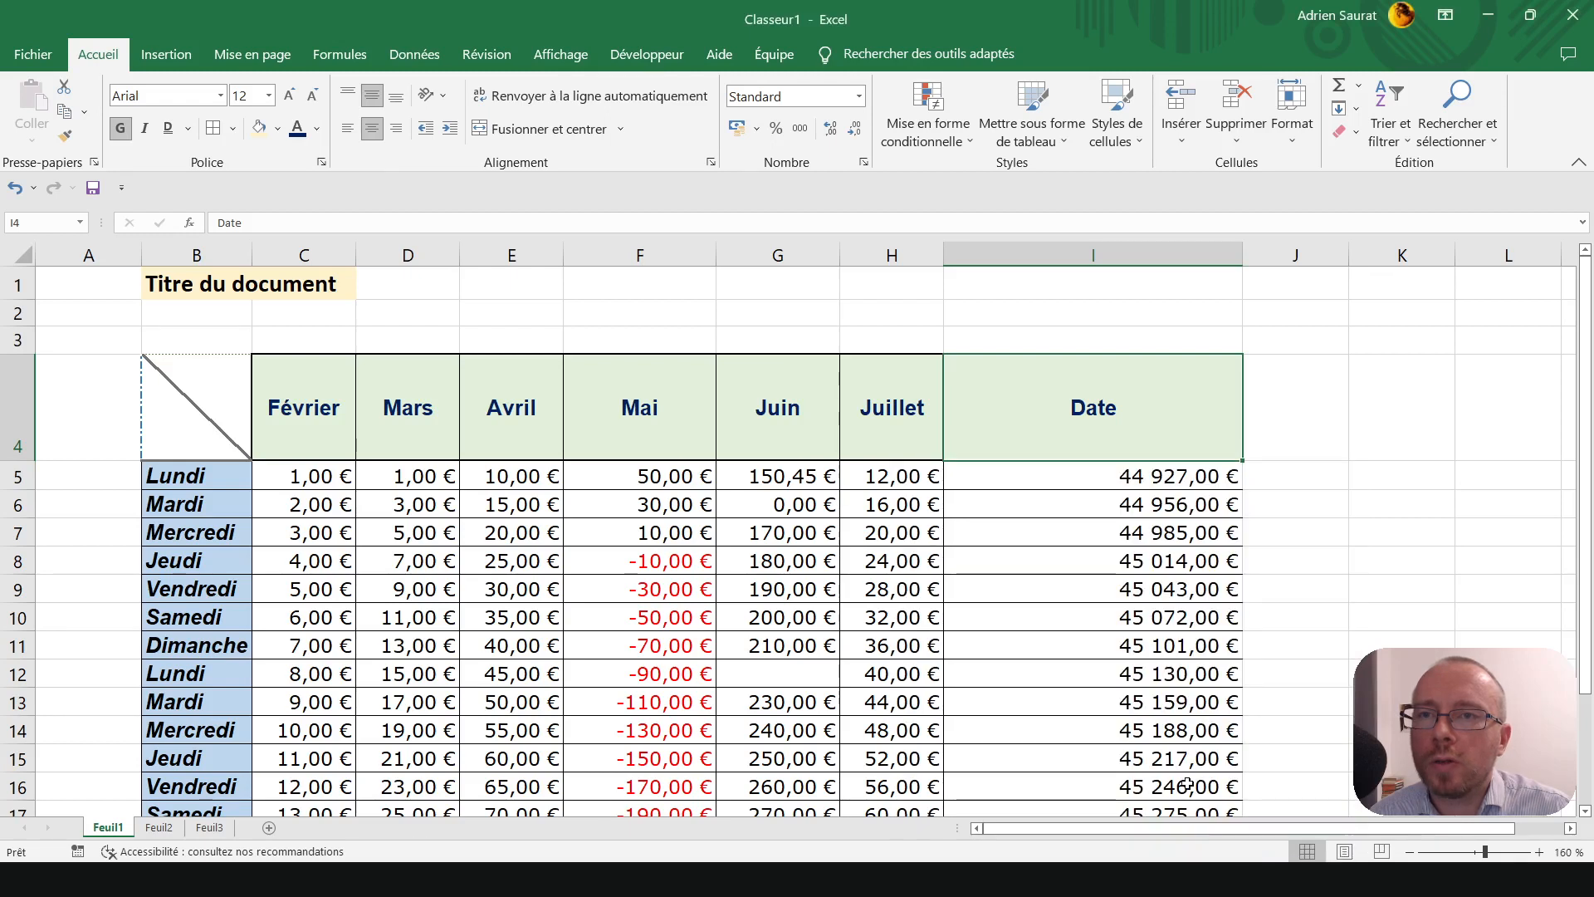
click(793, 425)
click(622, 480)
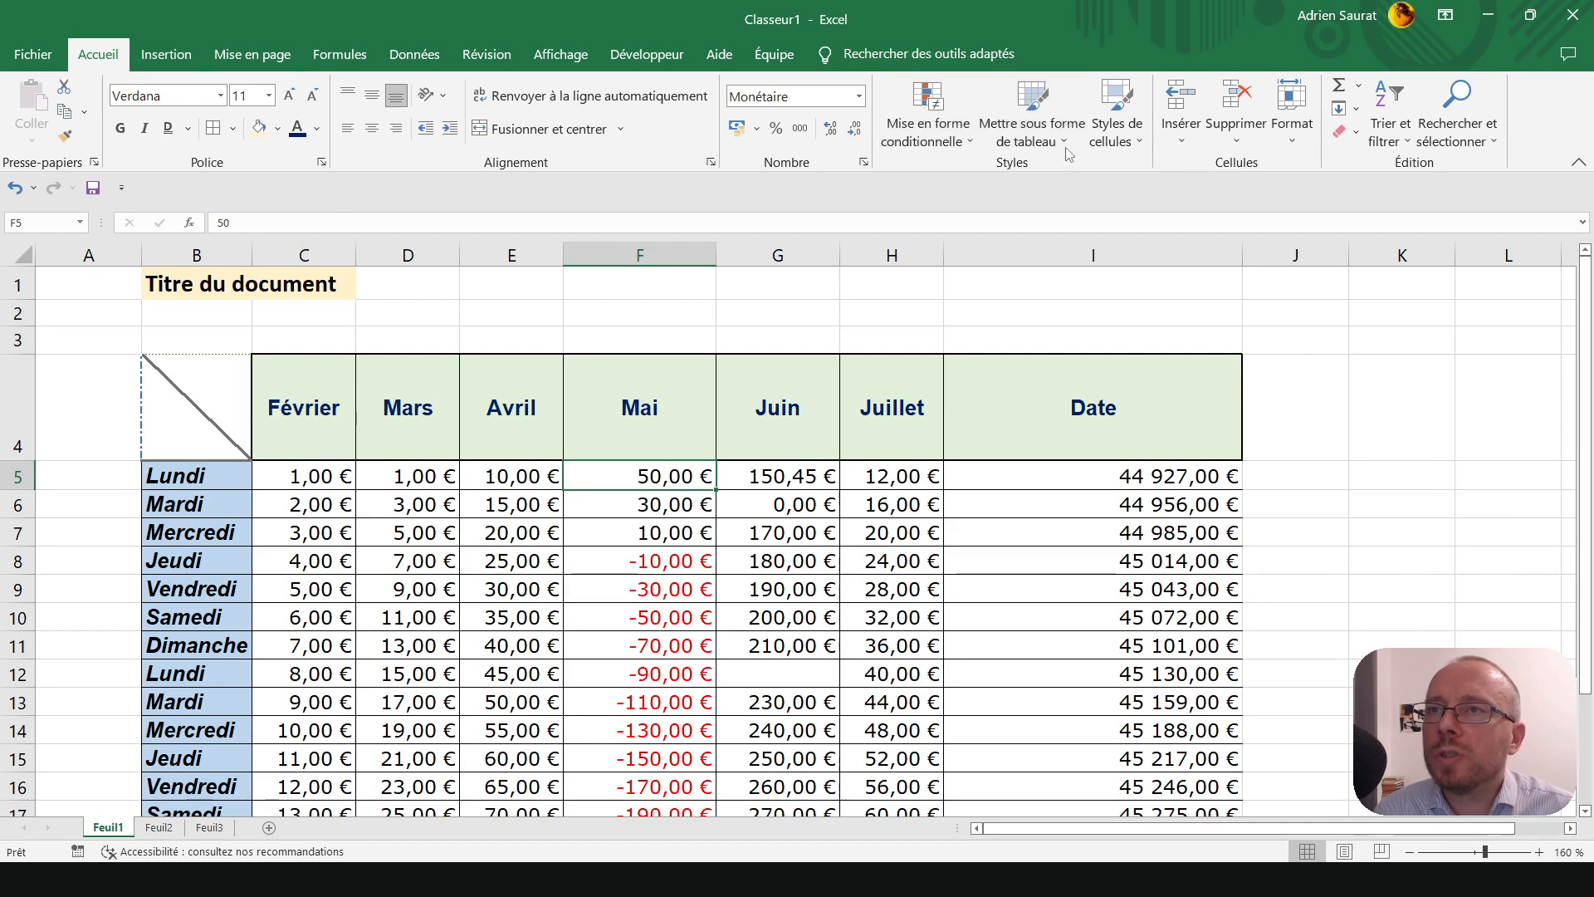
- Review the amounts in the Février column, C5:C18
scroll(357, 503, down, 2)
scroll(370, 502, up, 1)
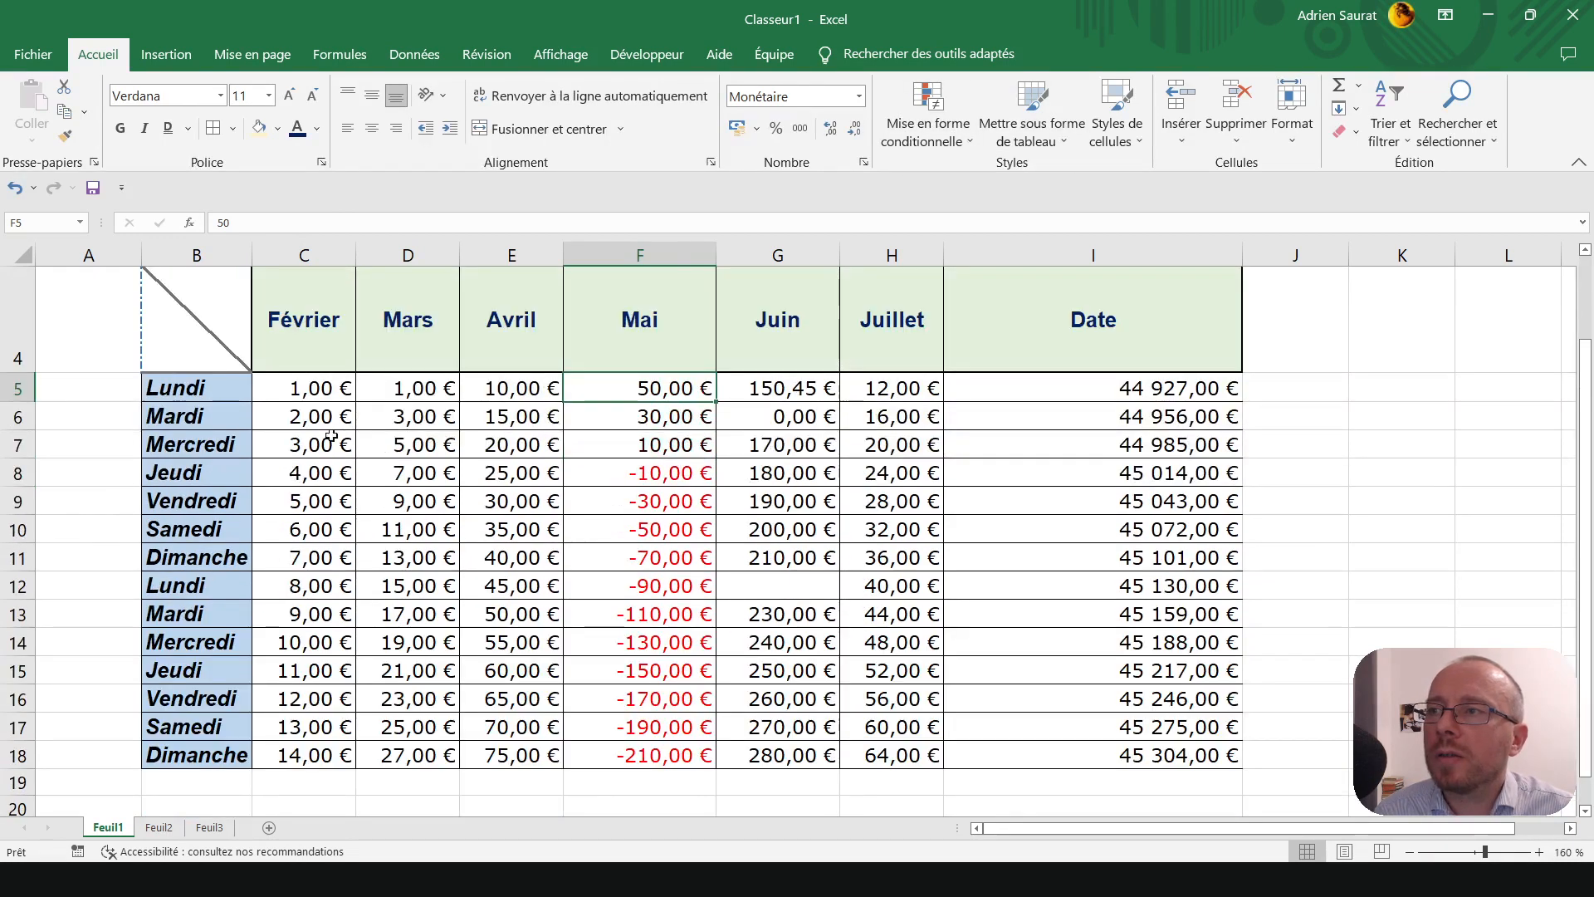
drag(333, 388, 336, 753)
click(337, 566)
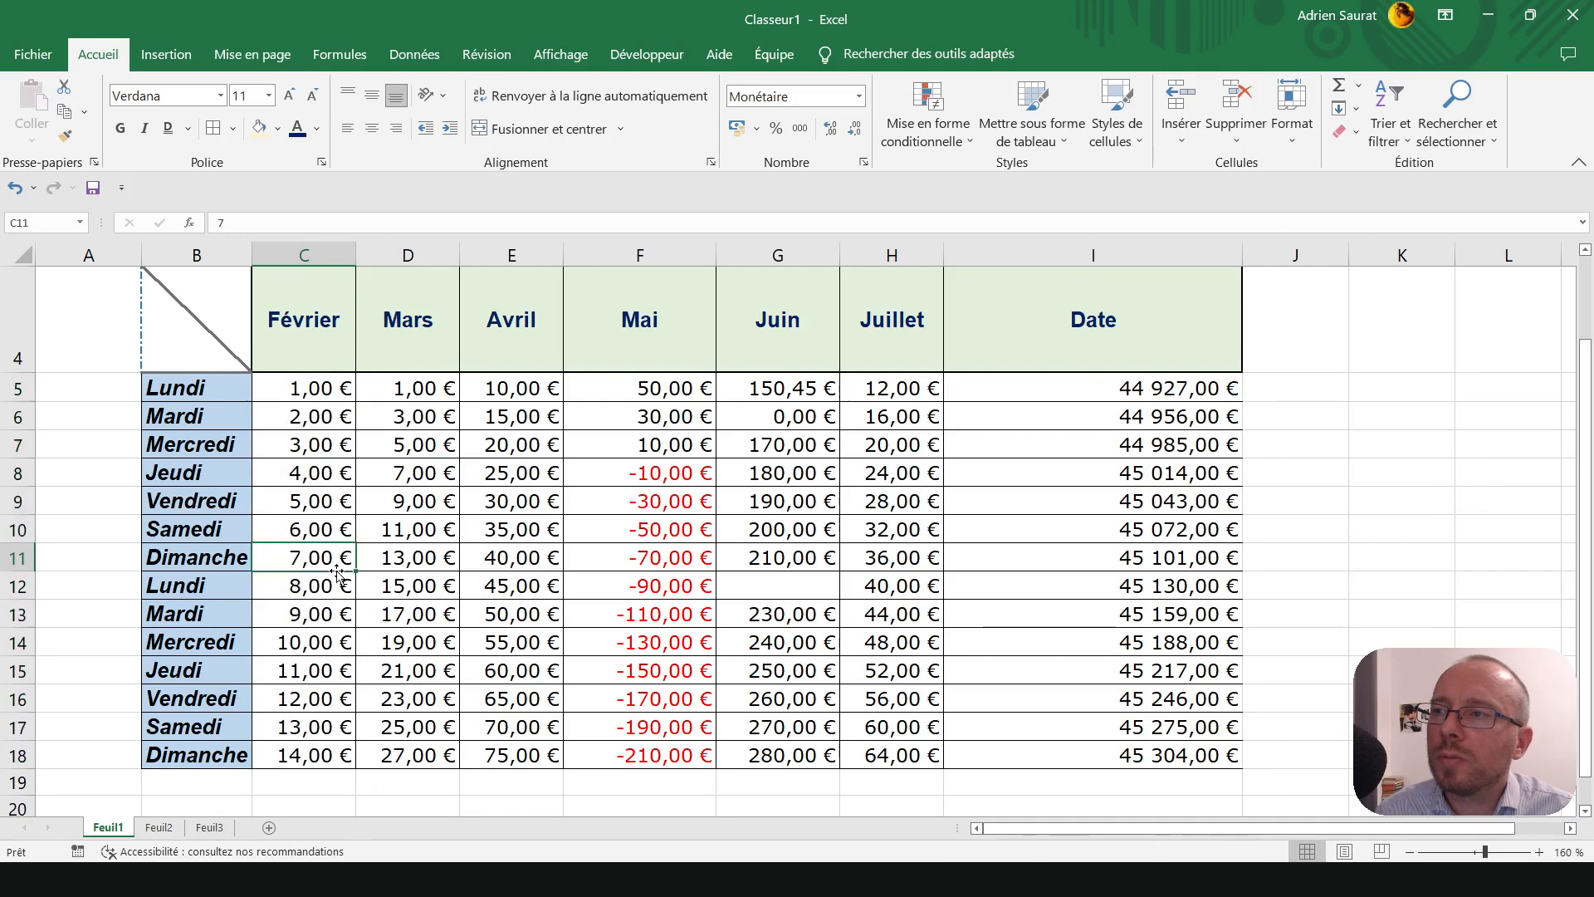
drag(292, 389, 333, 746)
click(332, 745)
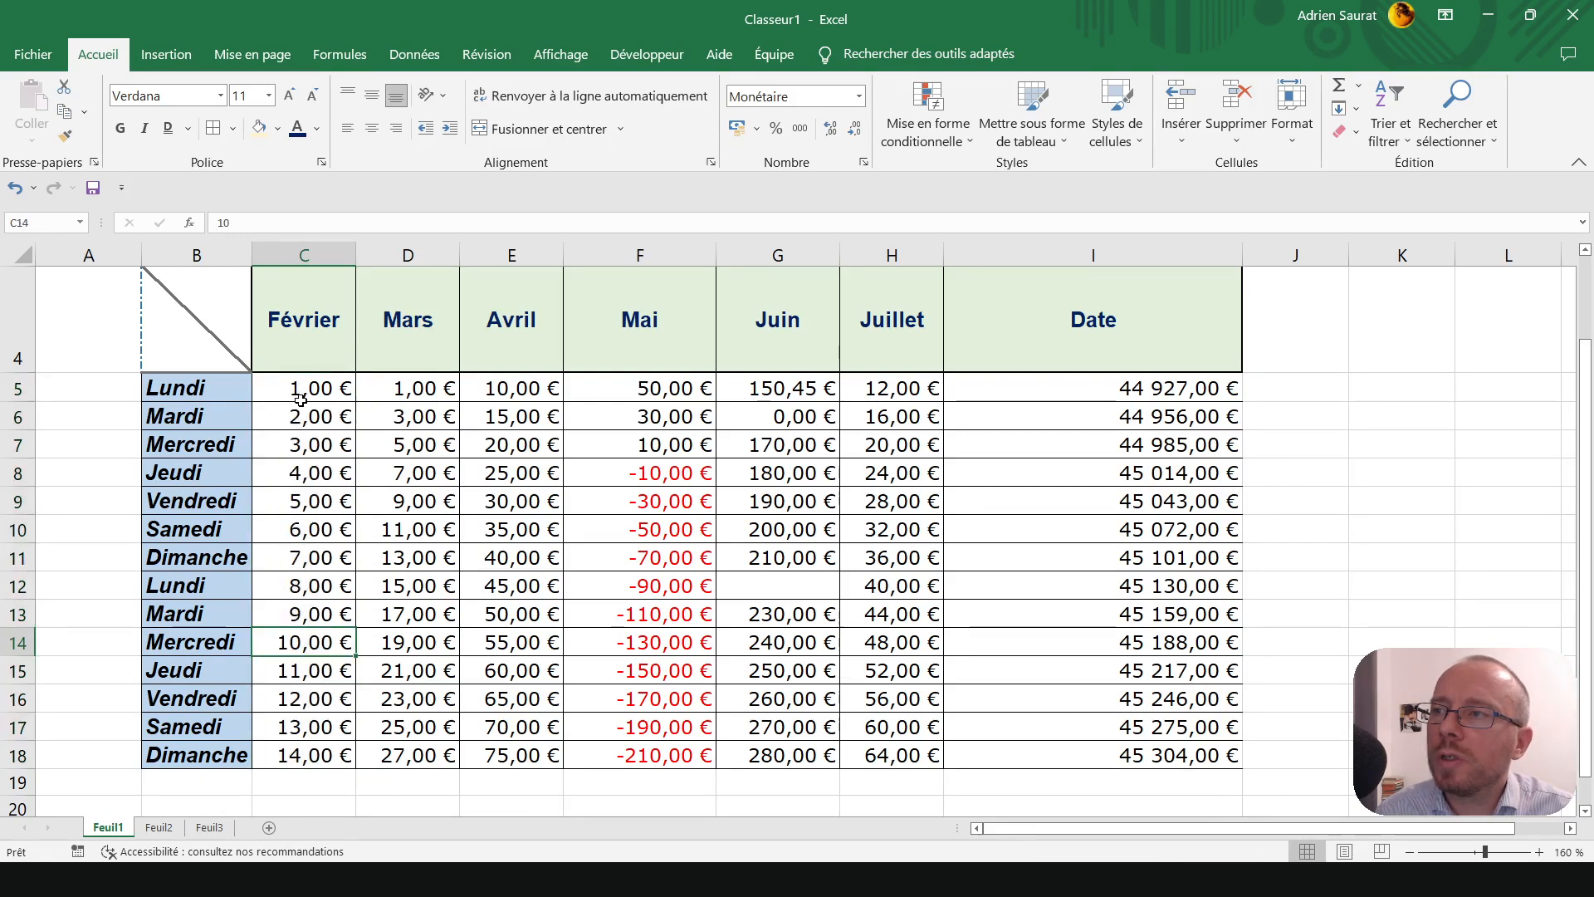
drag(301, 395, 305, 529)
click(311, 613)
- Set the Février amounts to 2 for Samedi in C10 and 3 for Jeudi in C15
click(312, 536)
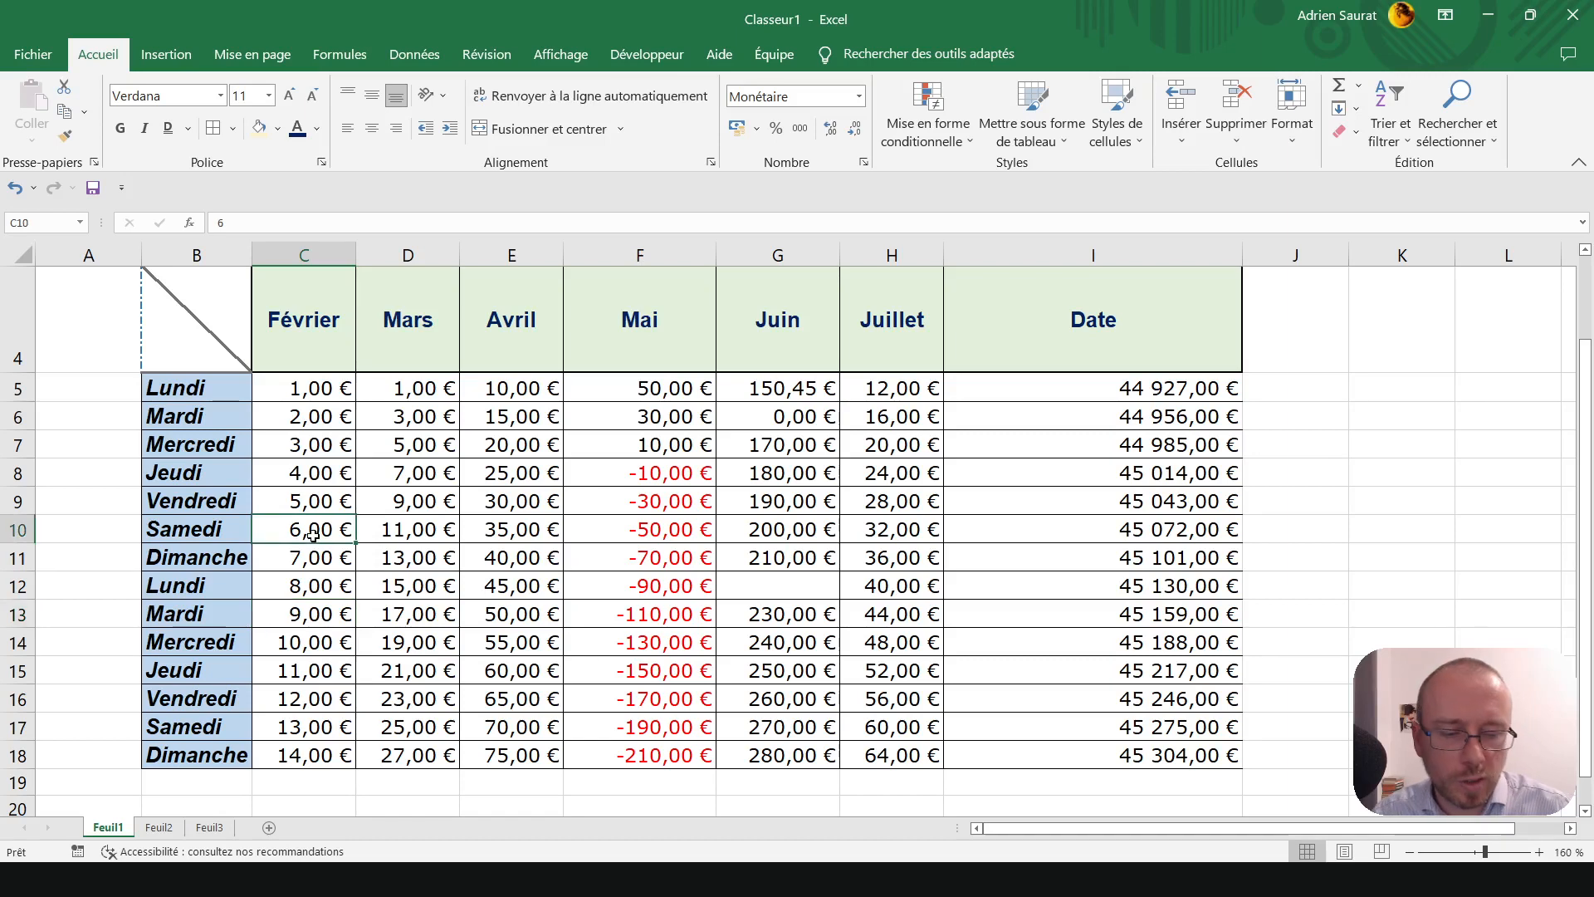
text(2)
key(Return)
key(Down)
key(Down)
key(Down)
key(Down)
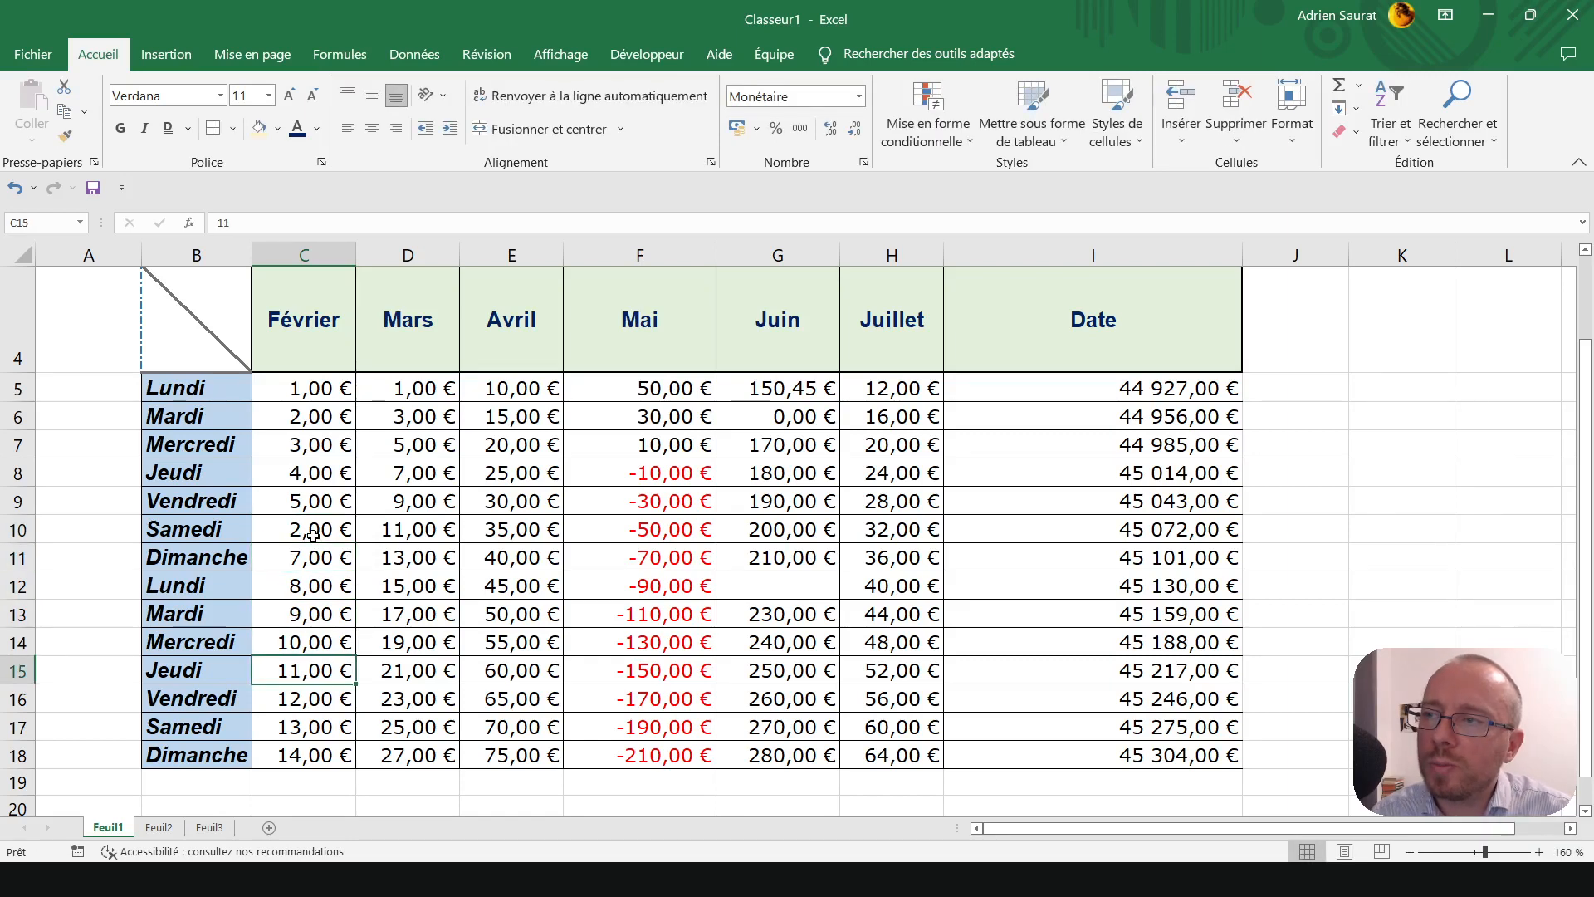
text(3)
key(Return)
- Set the Février amount for the first Jeudi, cell C8, to 15
key(Up)
key(Up)
key(Up)
key(Up)
key(Up)
key(Up)
key(Up)
key(Up)
text(15)
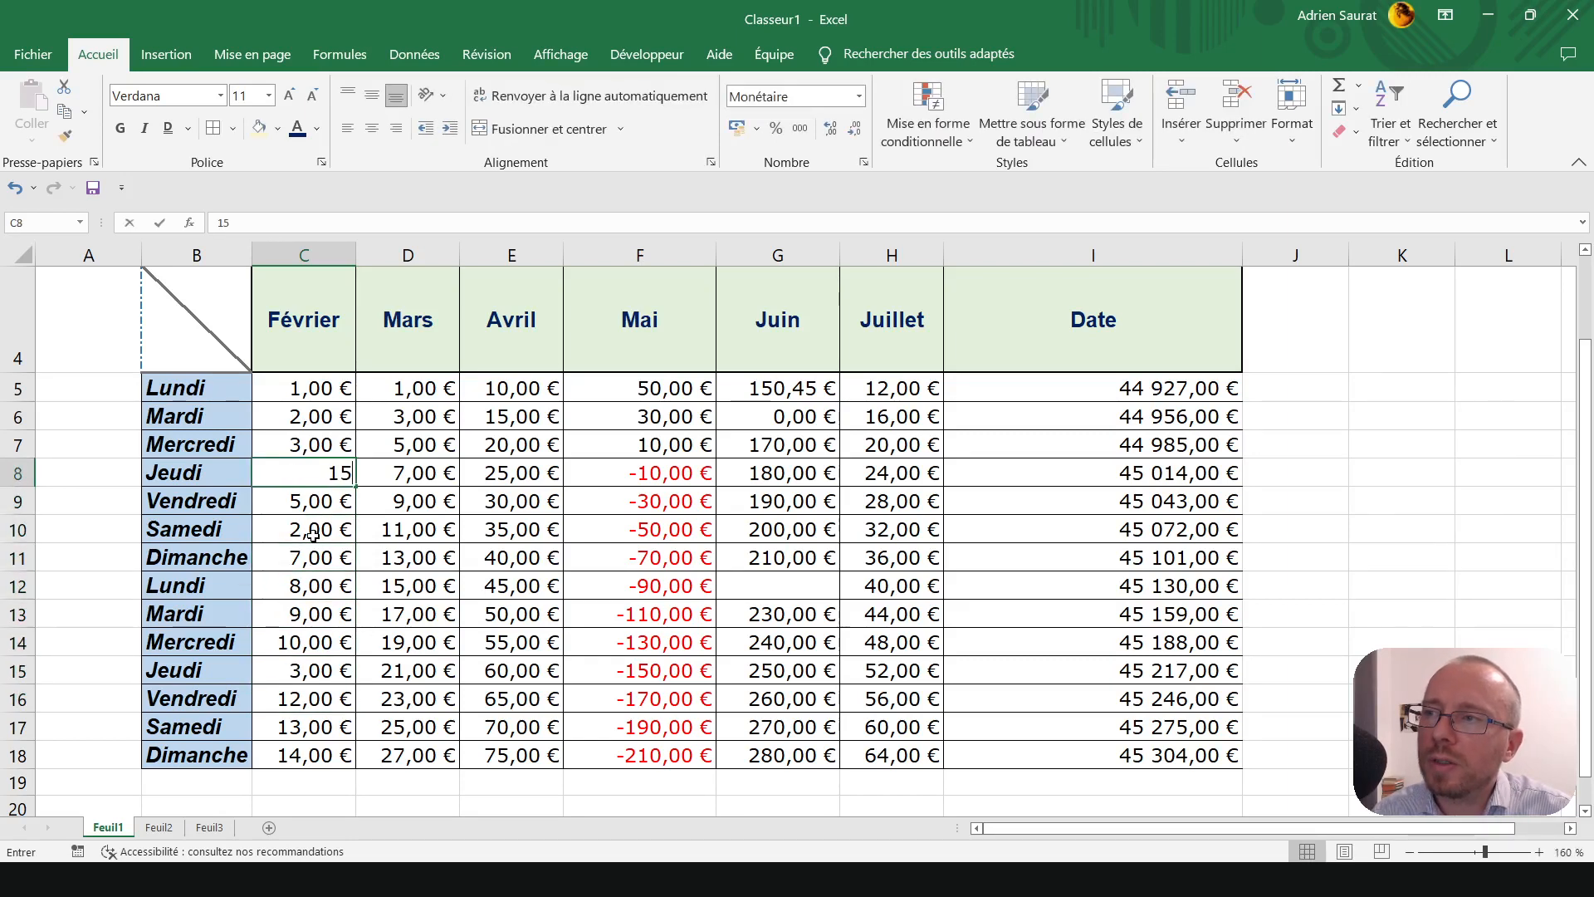
key(Return)
key(Up)
key(Up)
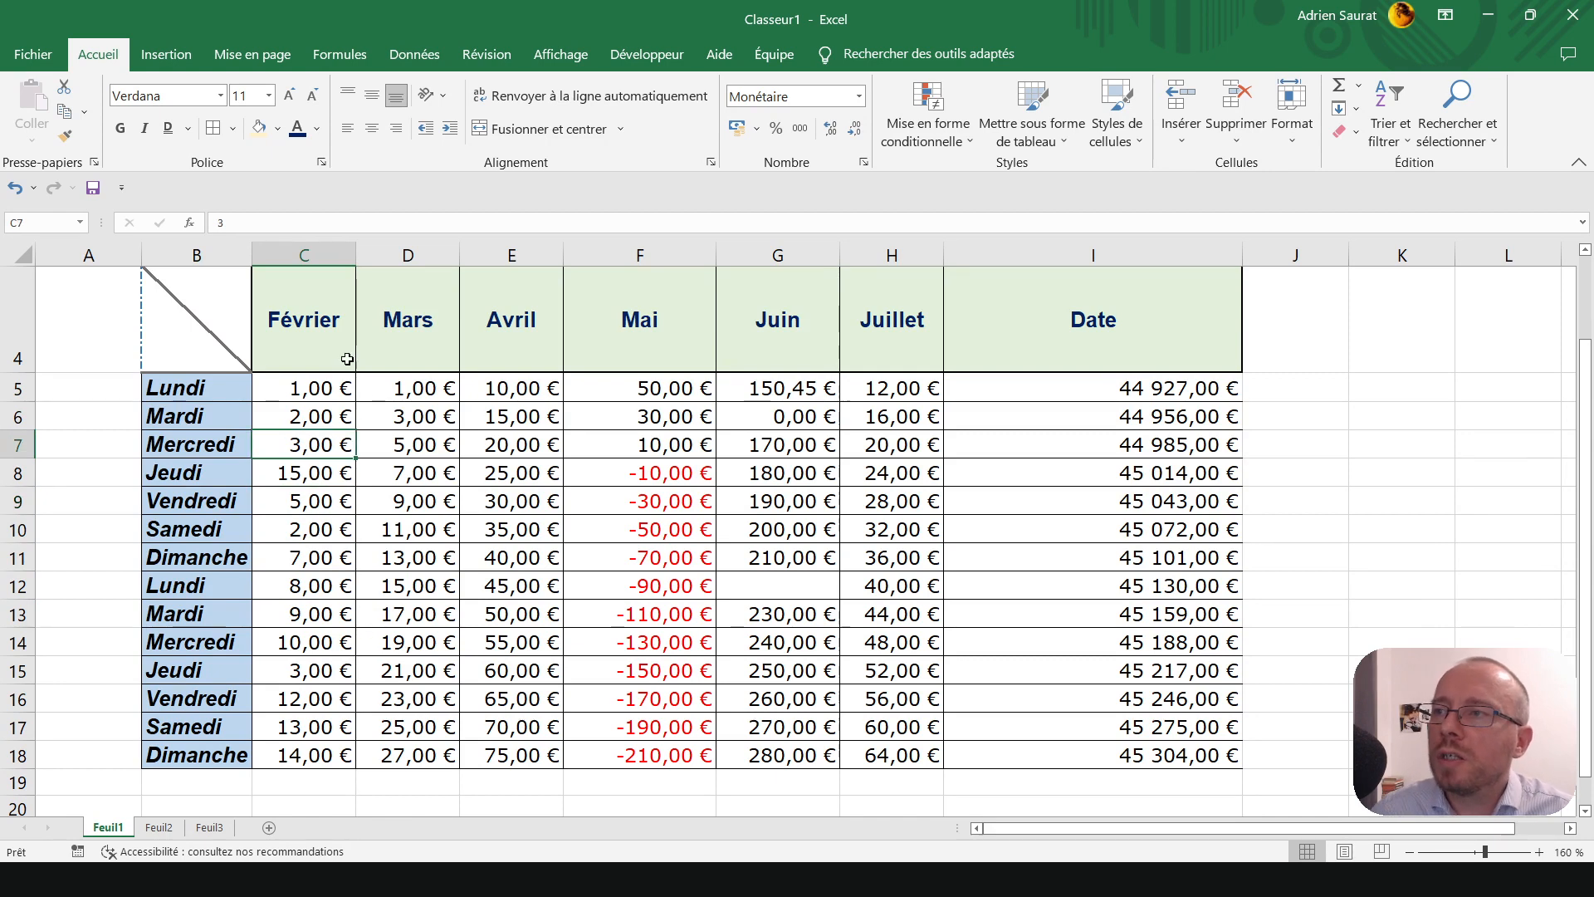
- Format all values in C5:I18 as Nombre with no decimal places
drag(336, 378, 1179, 754)
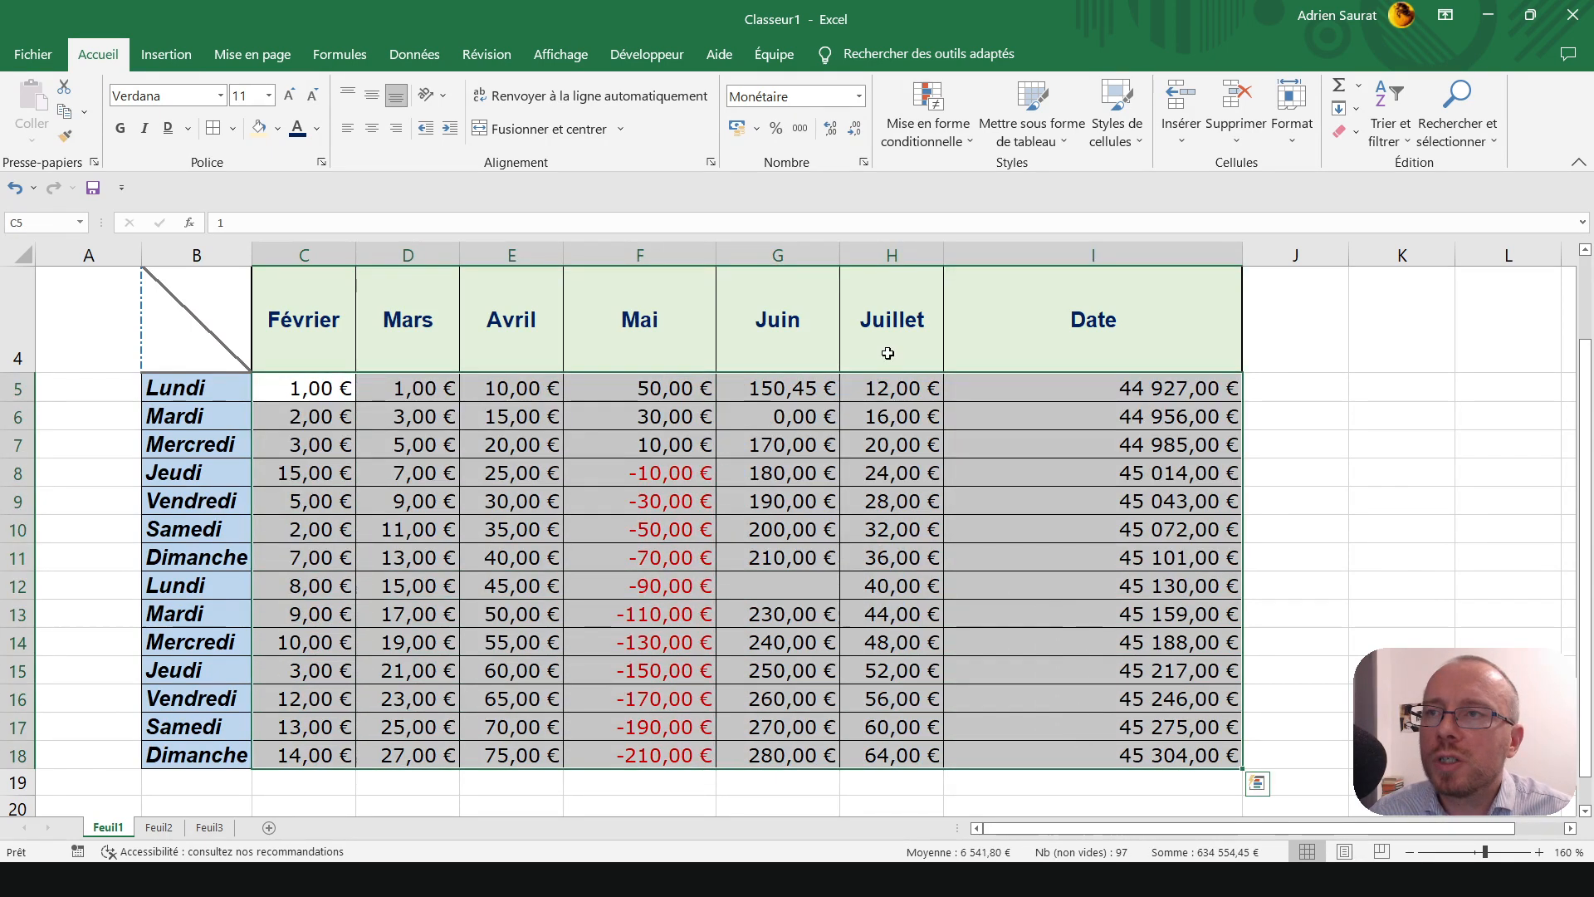
click(860, 97)
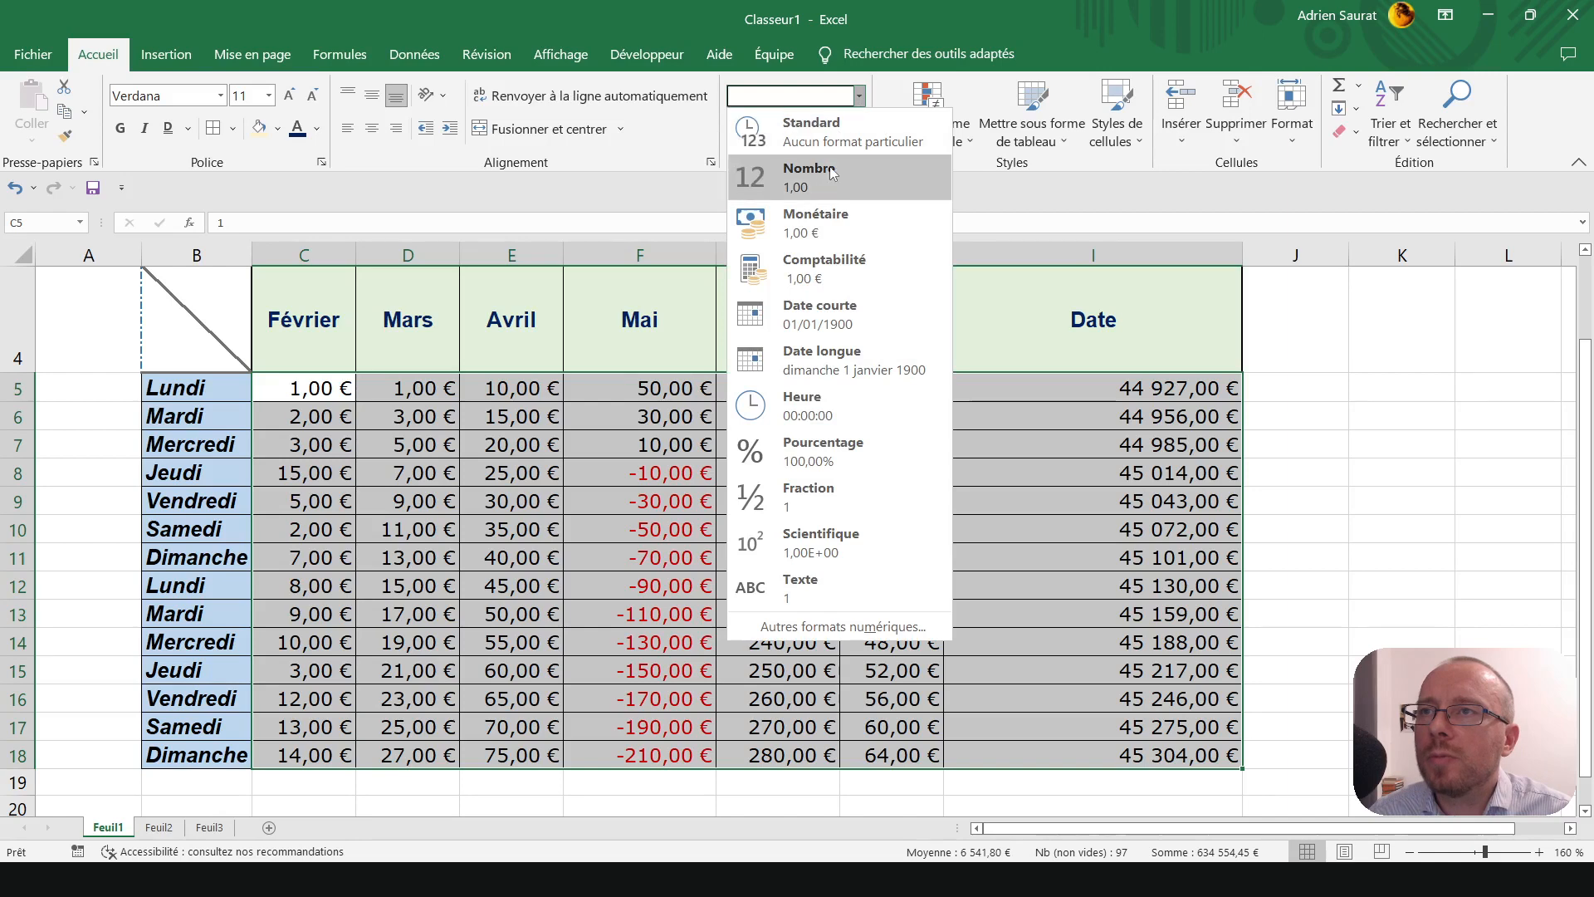
click(832, 173)
click(854, 129)
click(854, 129)
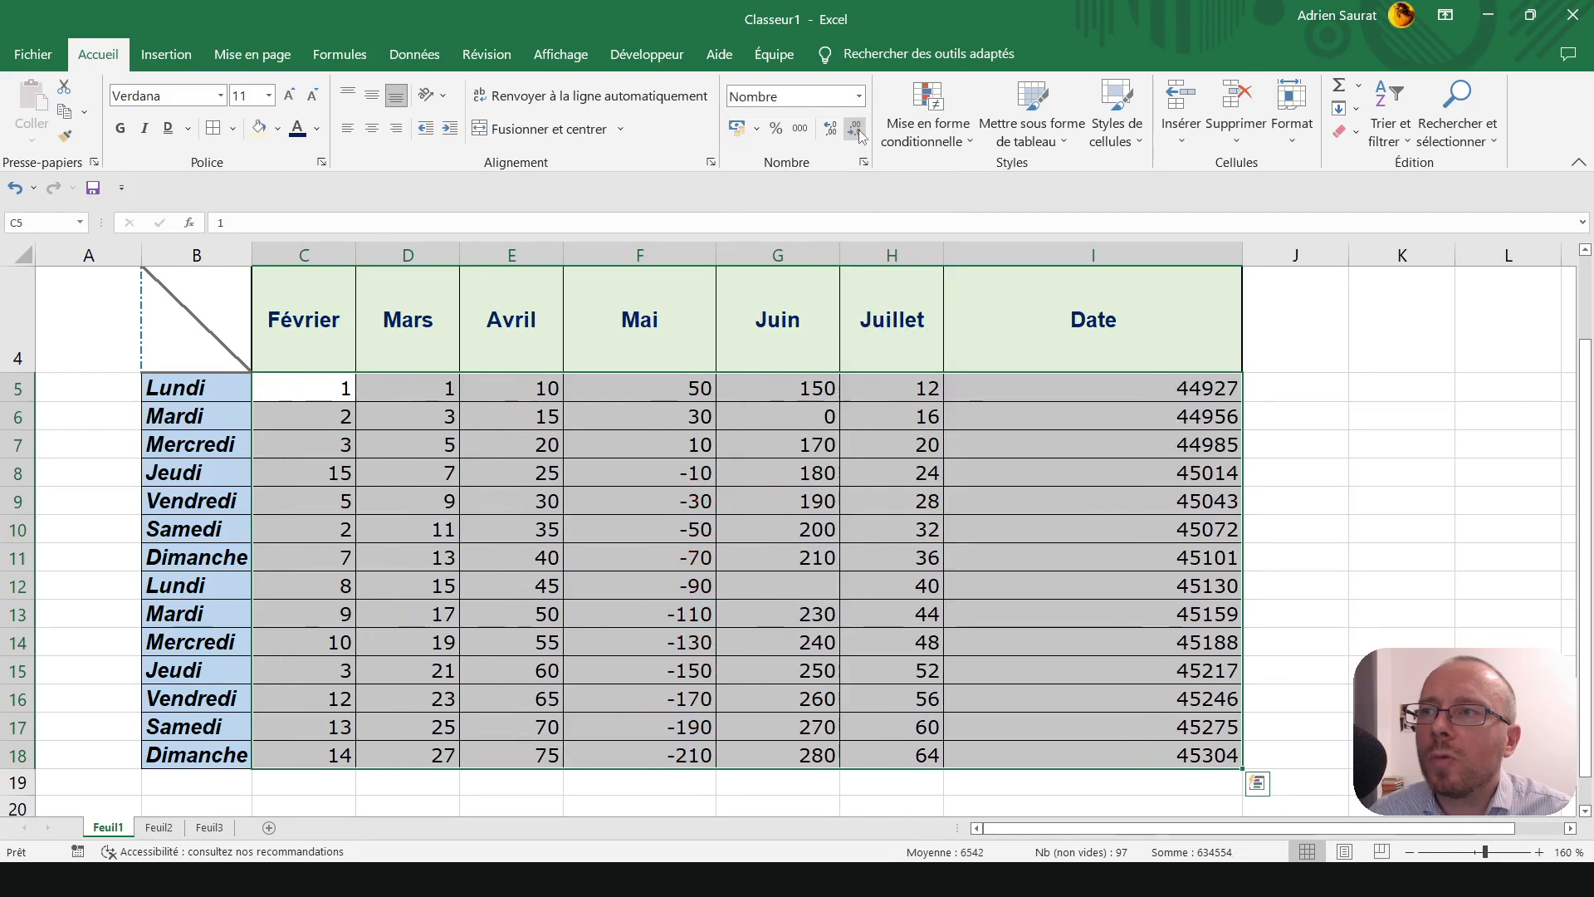
click(544, 505)
click(328, 443)
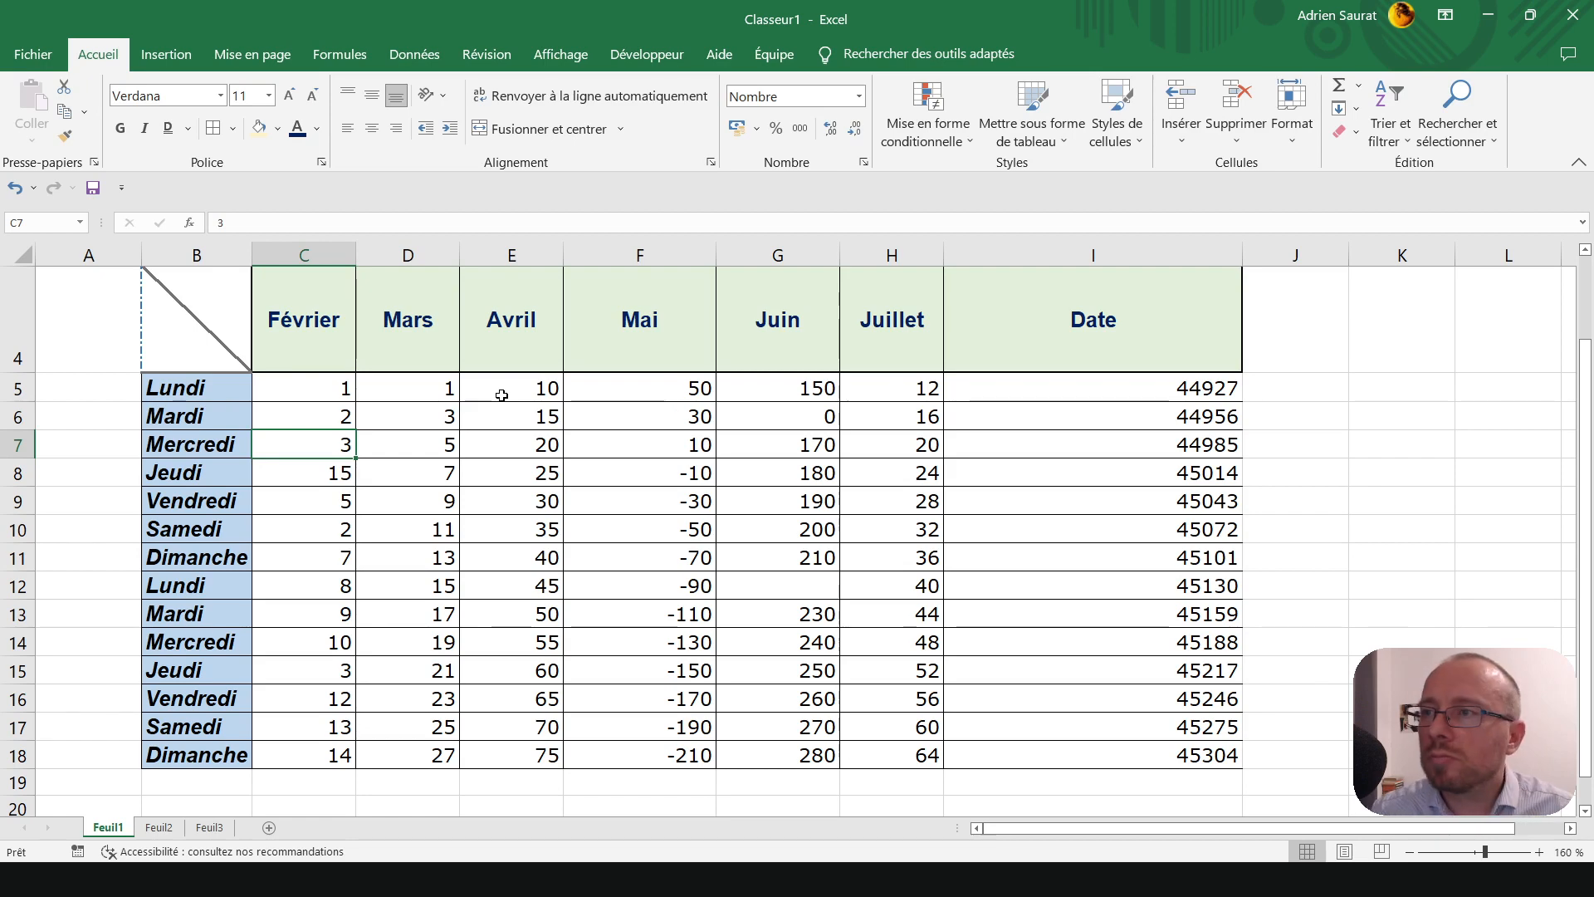
- Start a Supérieur à highlighting rule on the Février amounts C5:C18 with a threshold of 6
drag(298, 393, 327, 755)
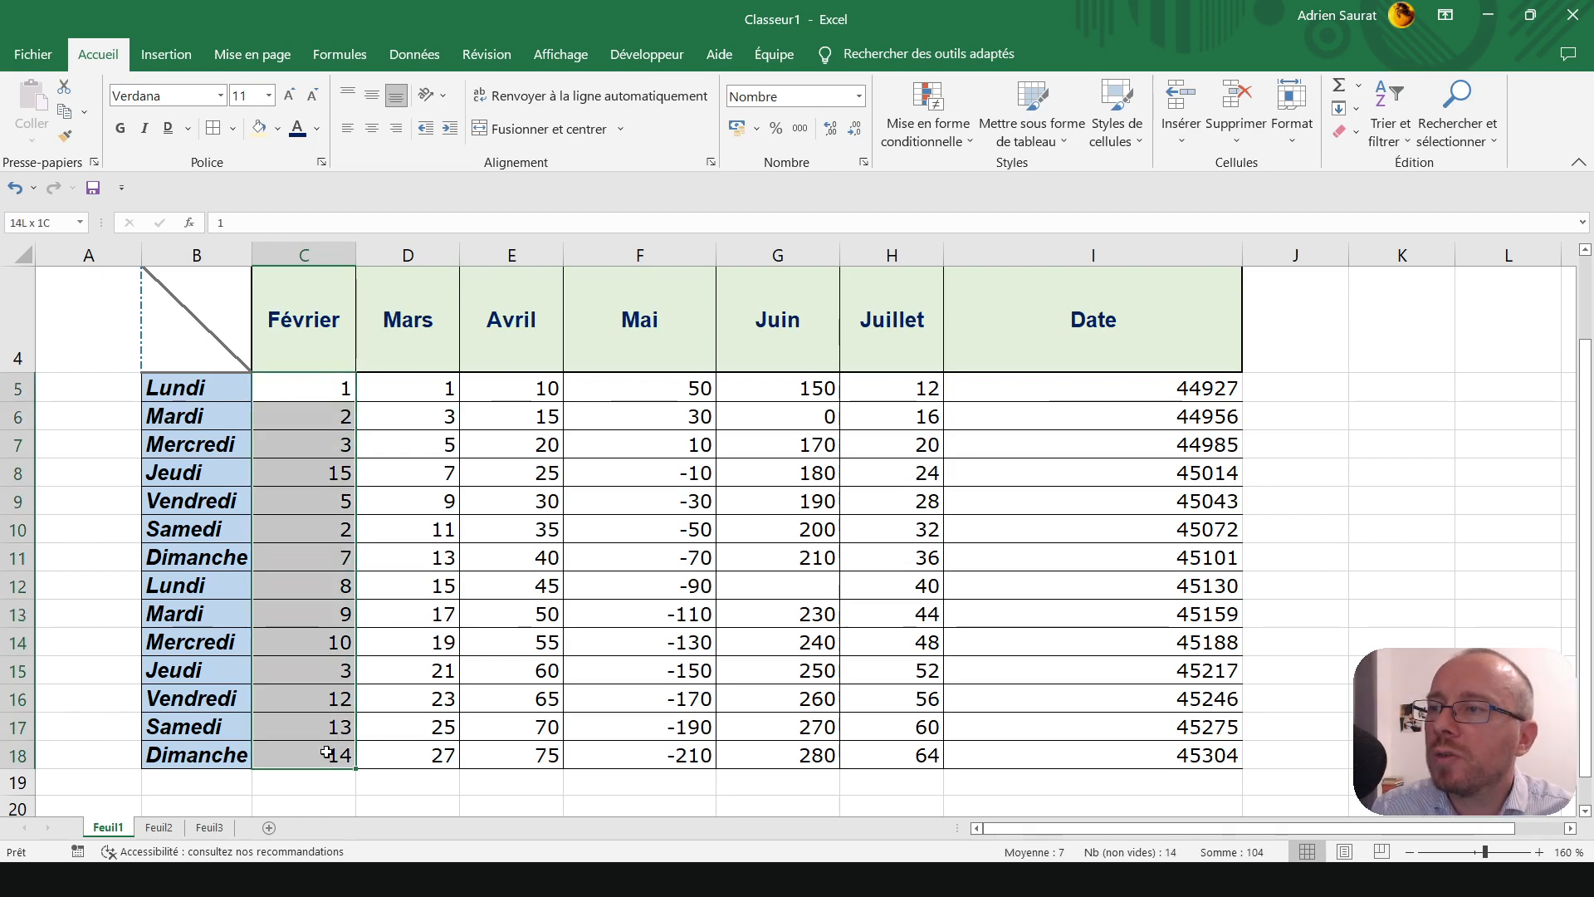
click(958, 126)
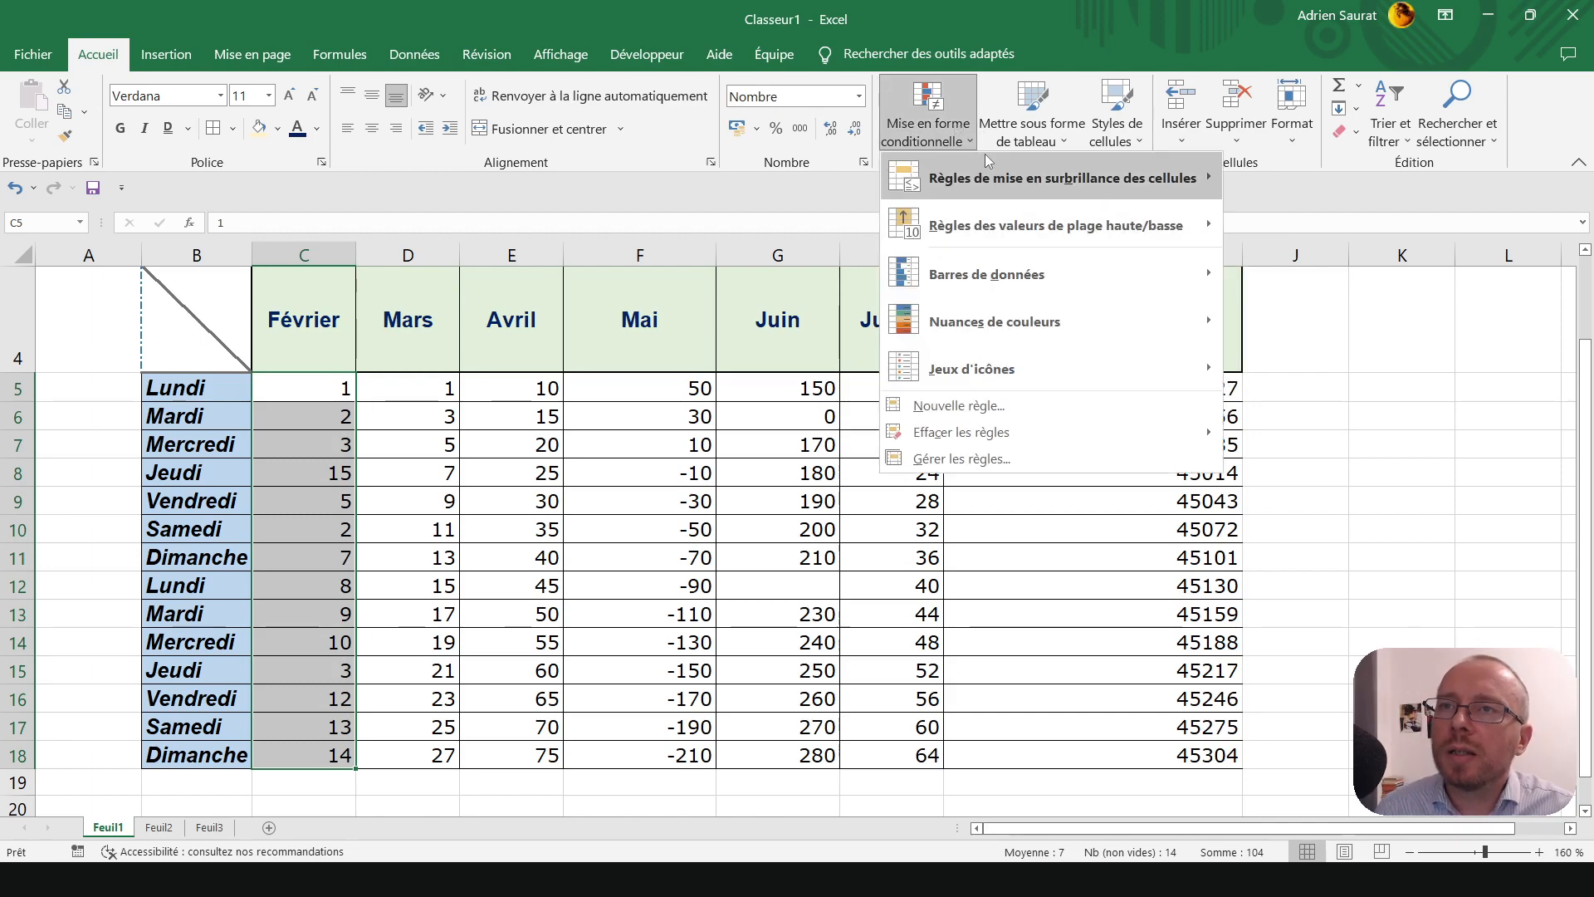
mouse_move(989, 160)
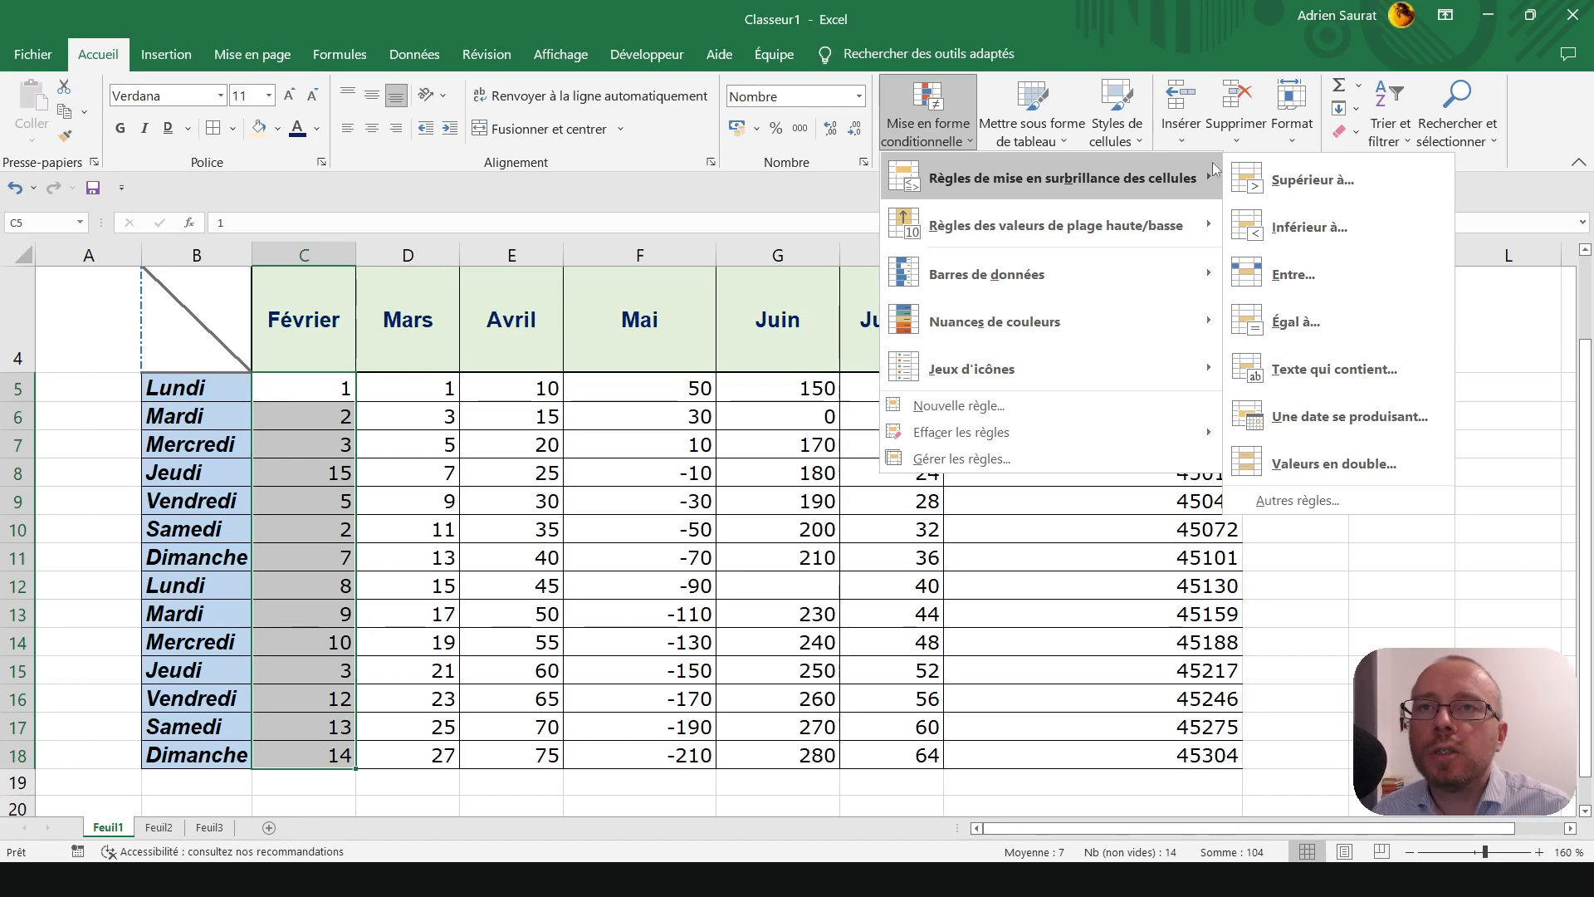
click(1324, 187)
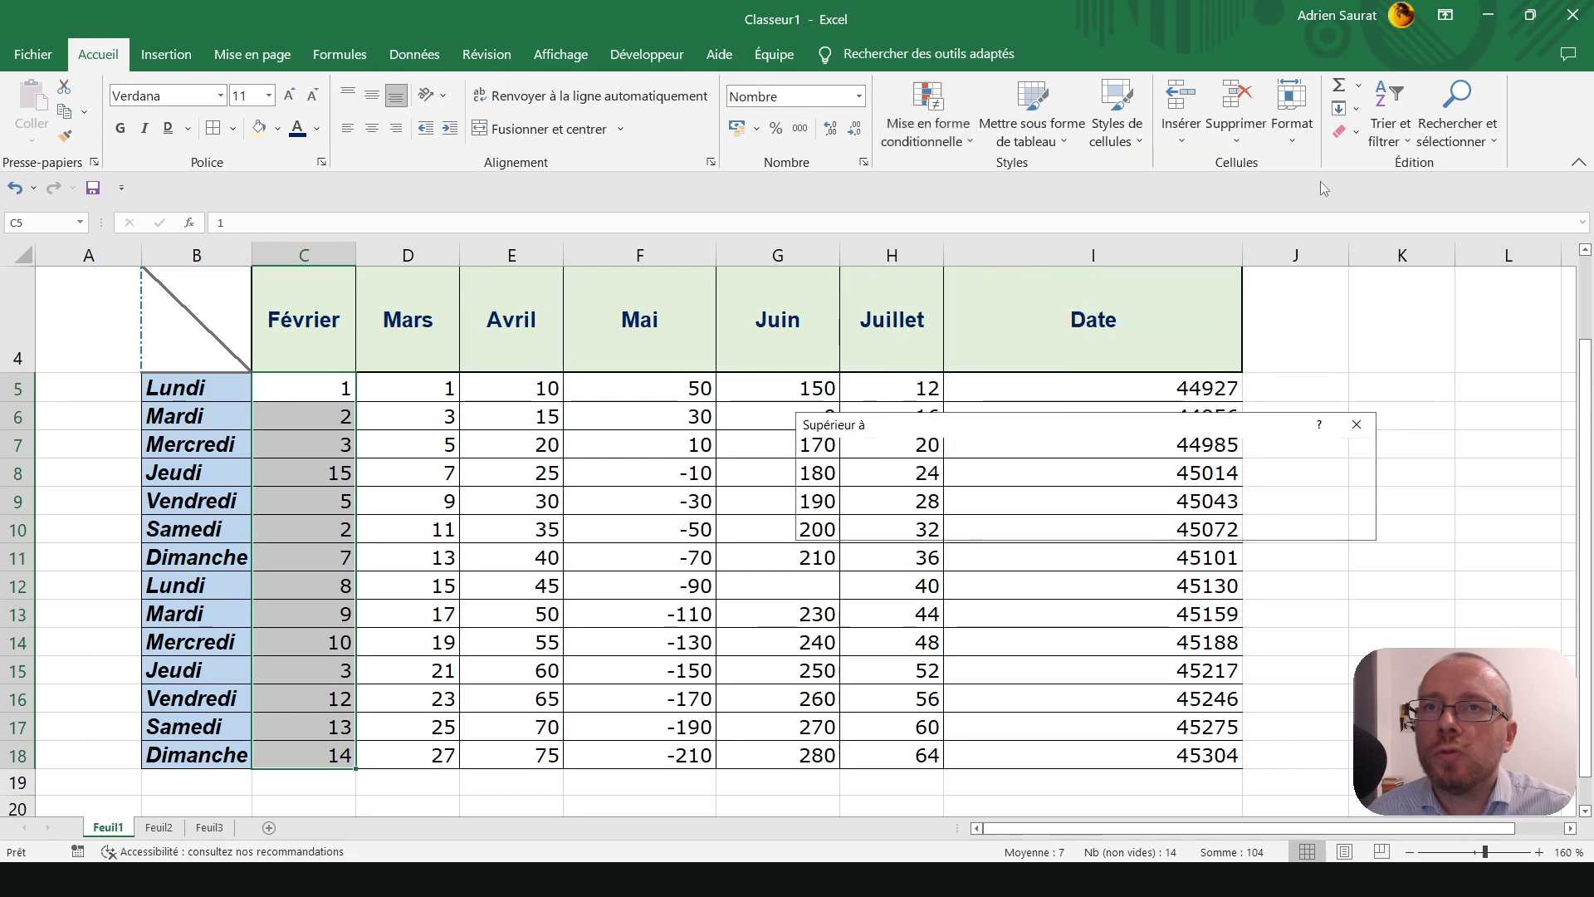
drag(937, 432, 737, 431)
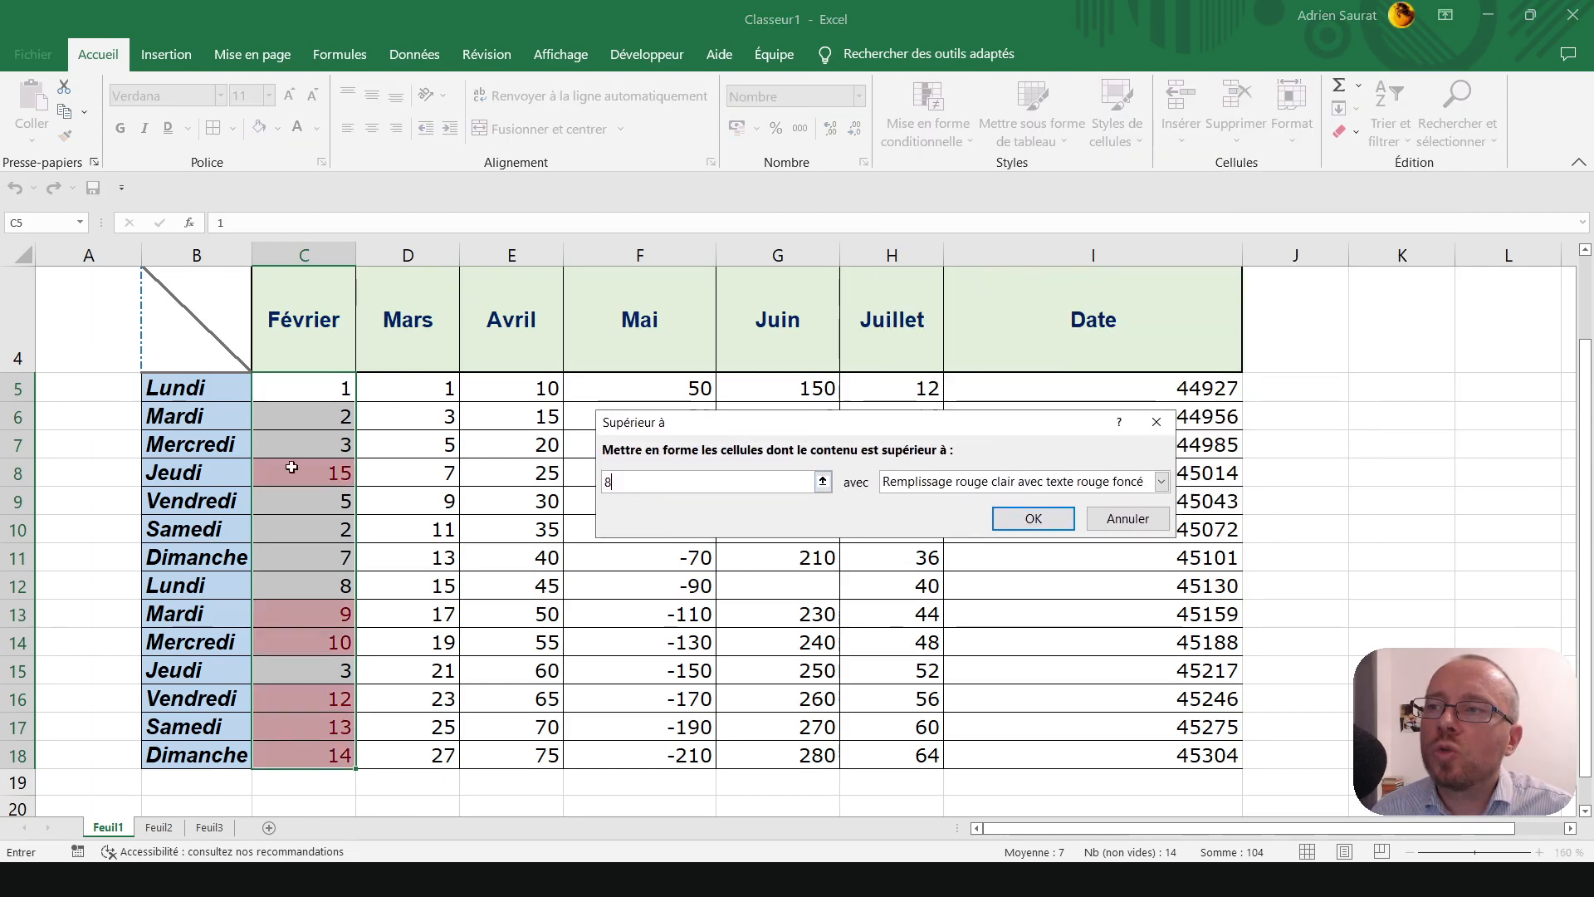
double_click(618, 482)
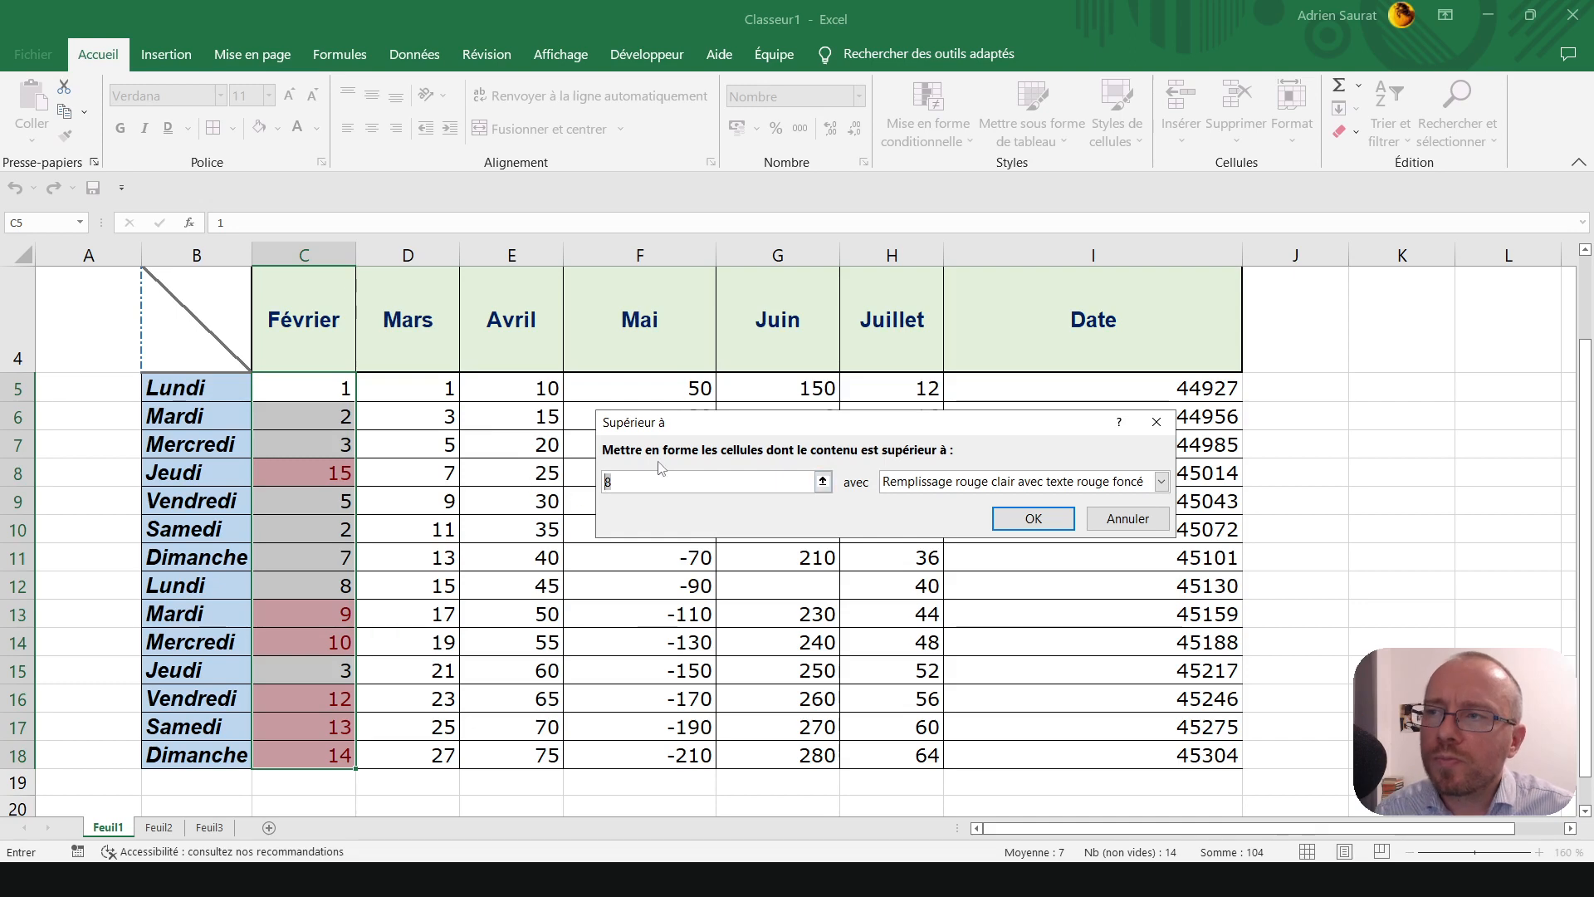
text(6)
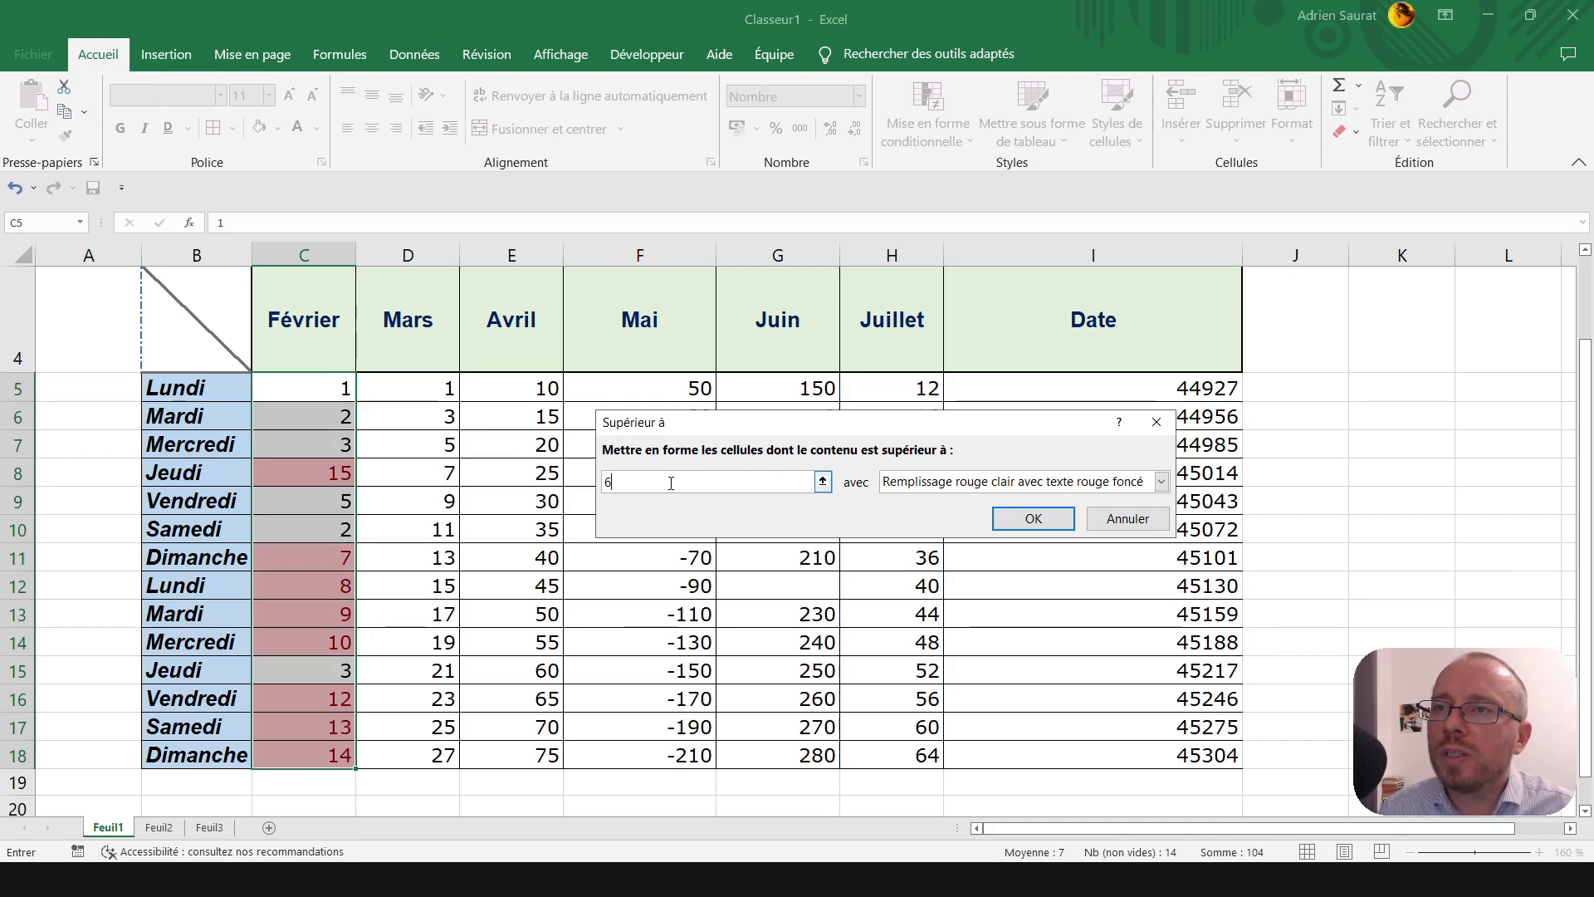
- Try the yellow fill, green fill, light red fill and red text presets for the Février rule
click(958, 487)
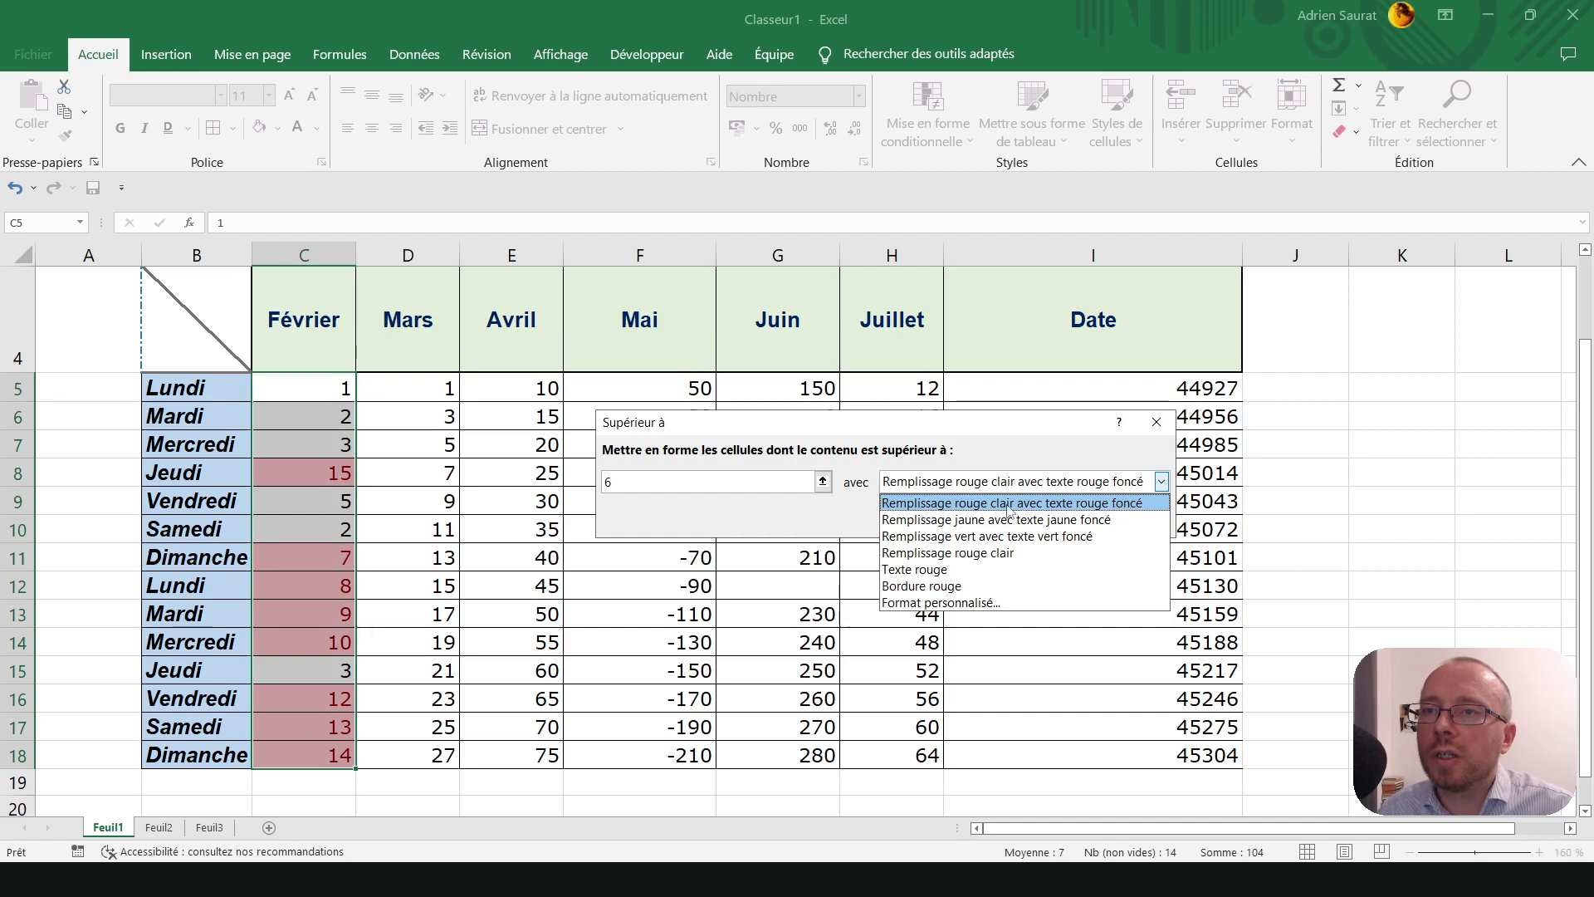
click(973, 521)
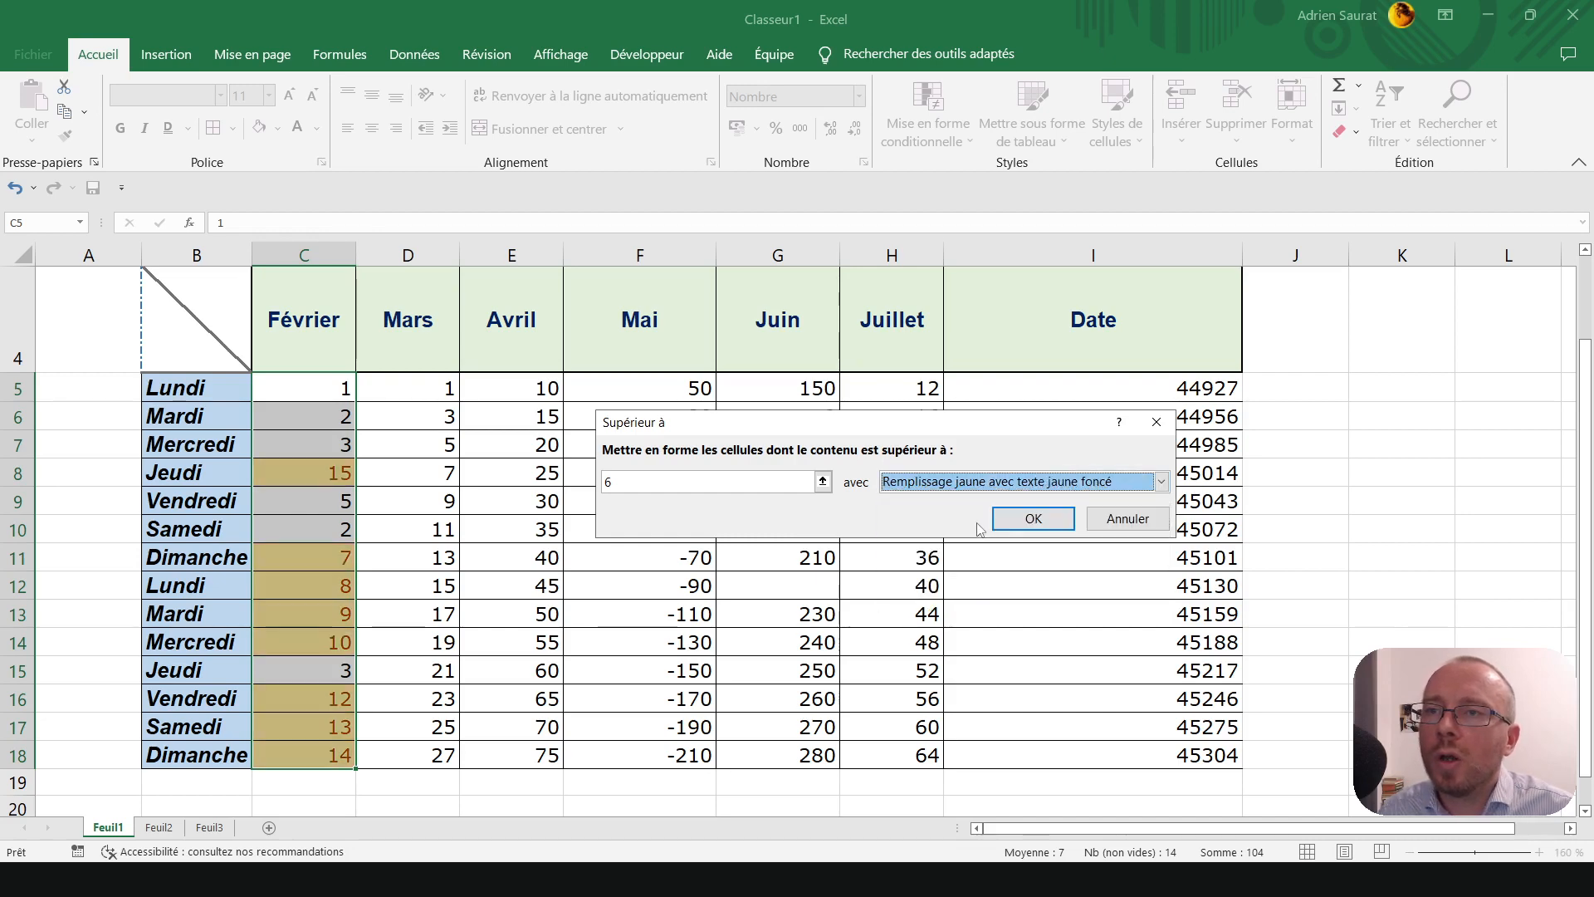
click(966, 492)
click(976, 536)
click(977, 483)
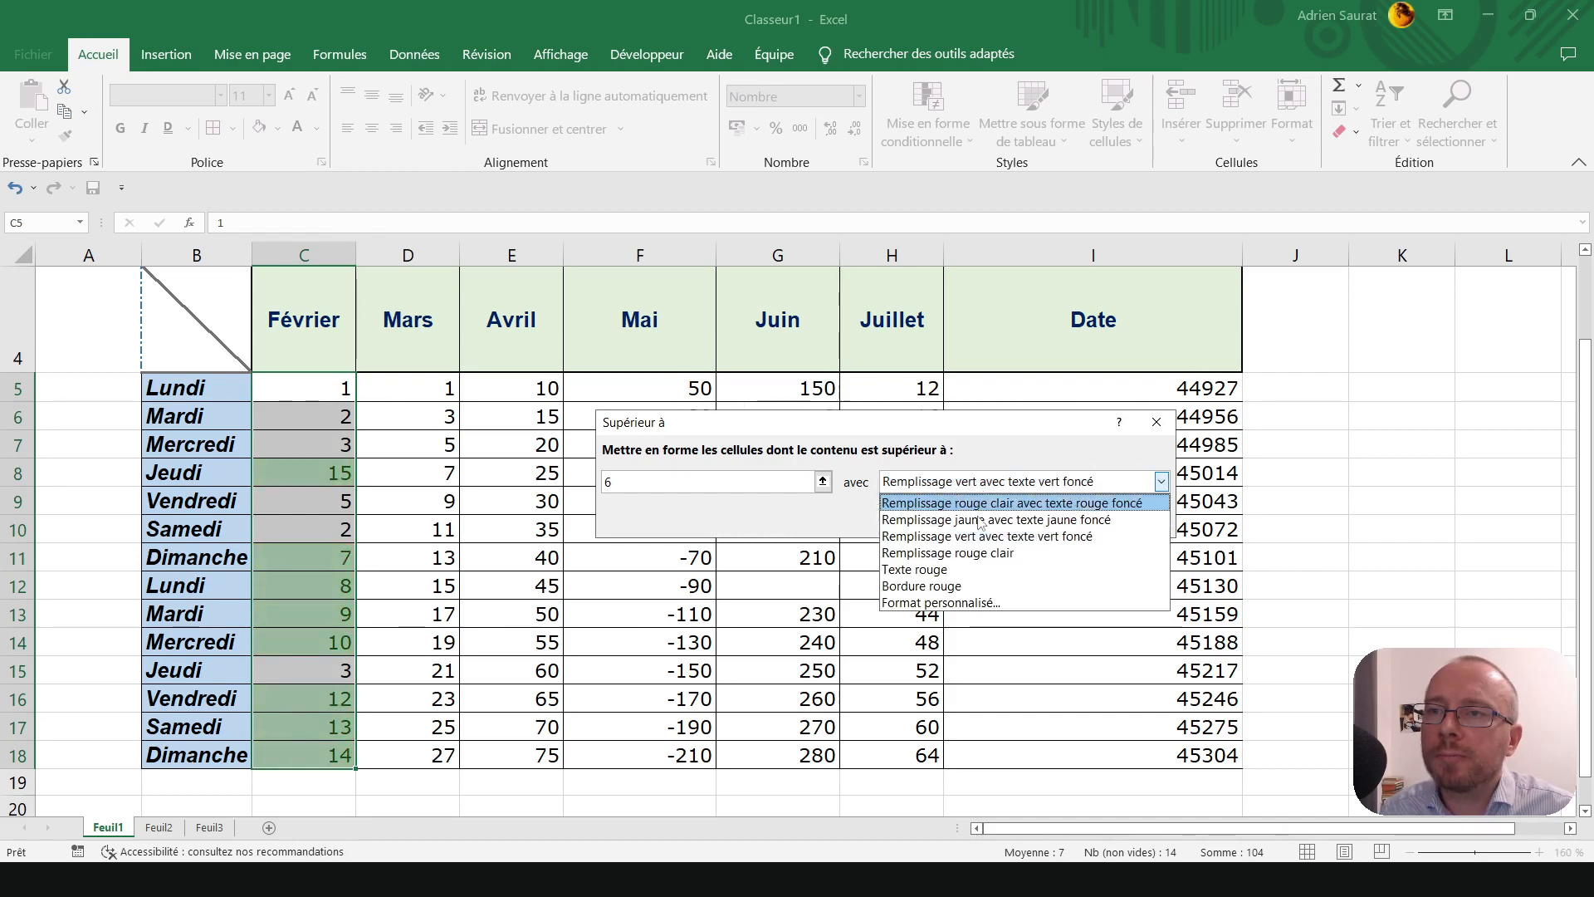
click(980, 553)
click(963, 481)
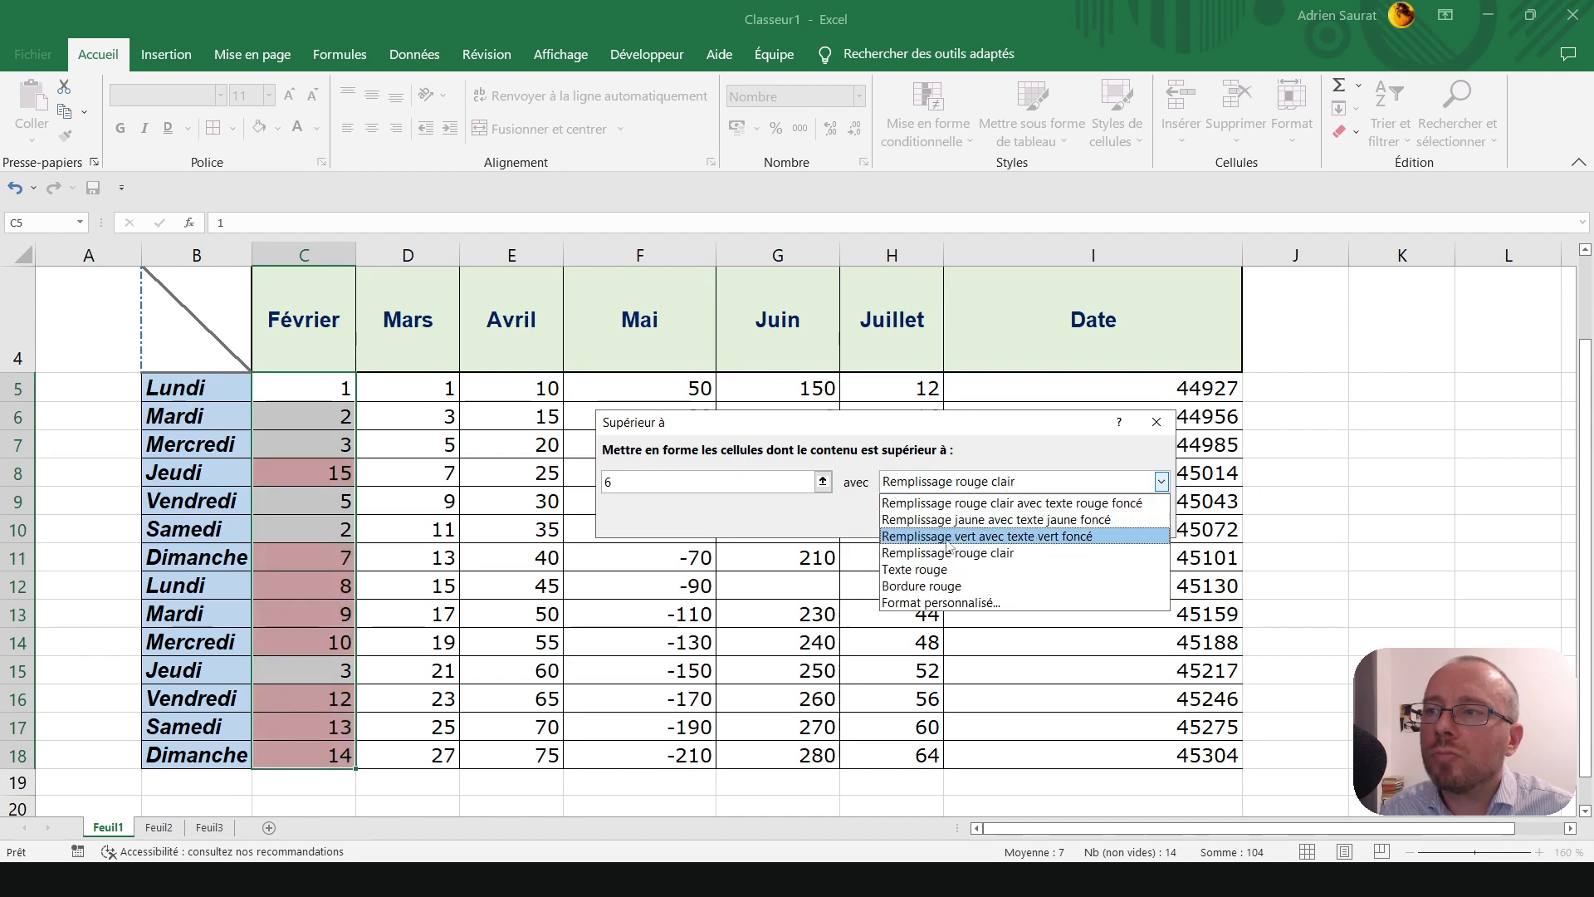
click(939, 572)
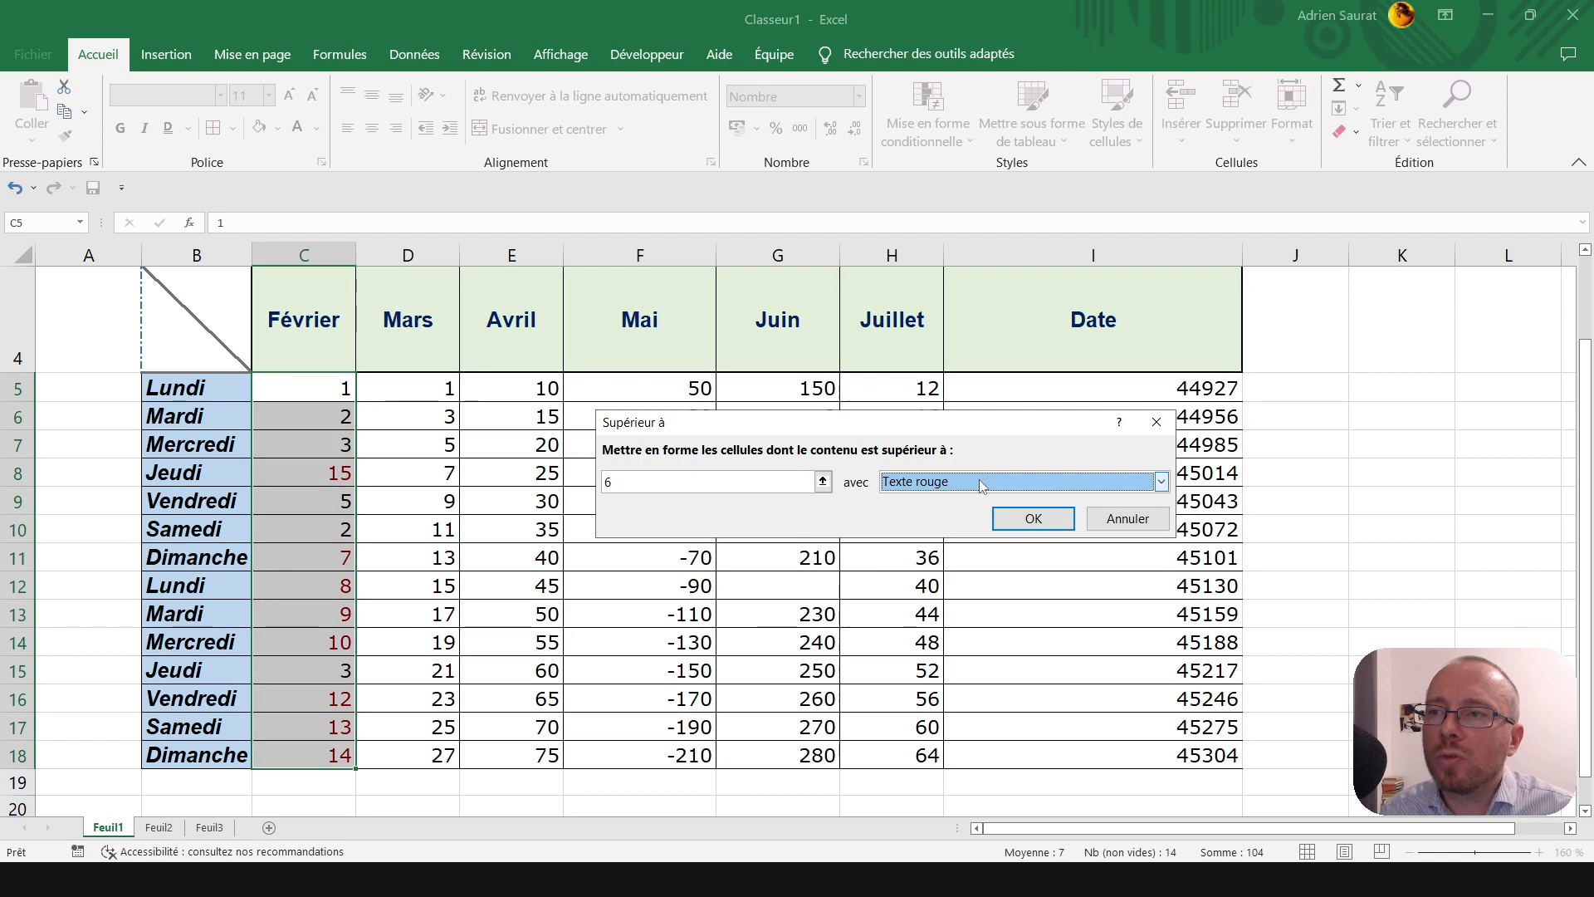
click(983, 484)
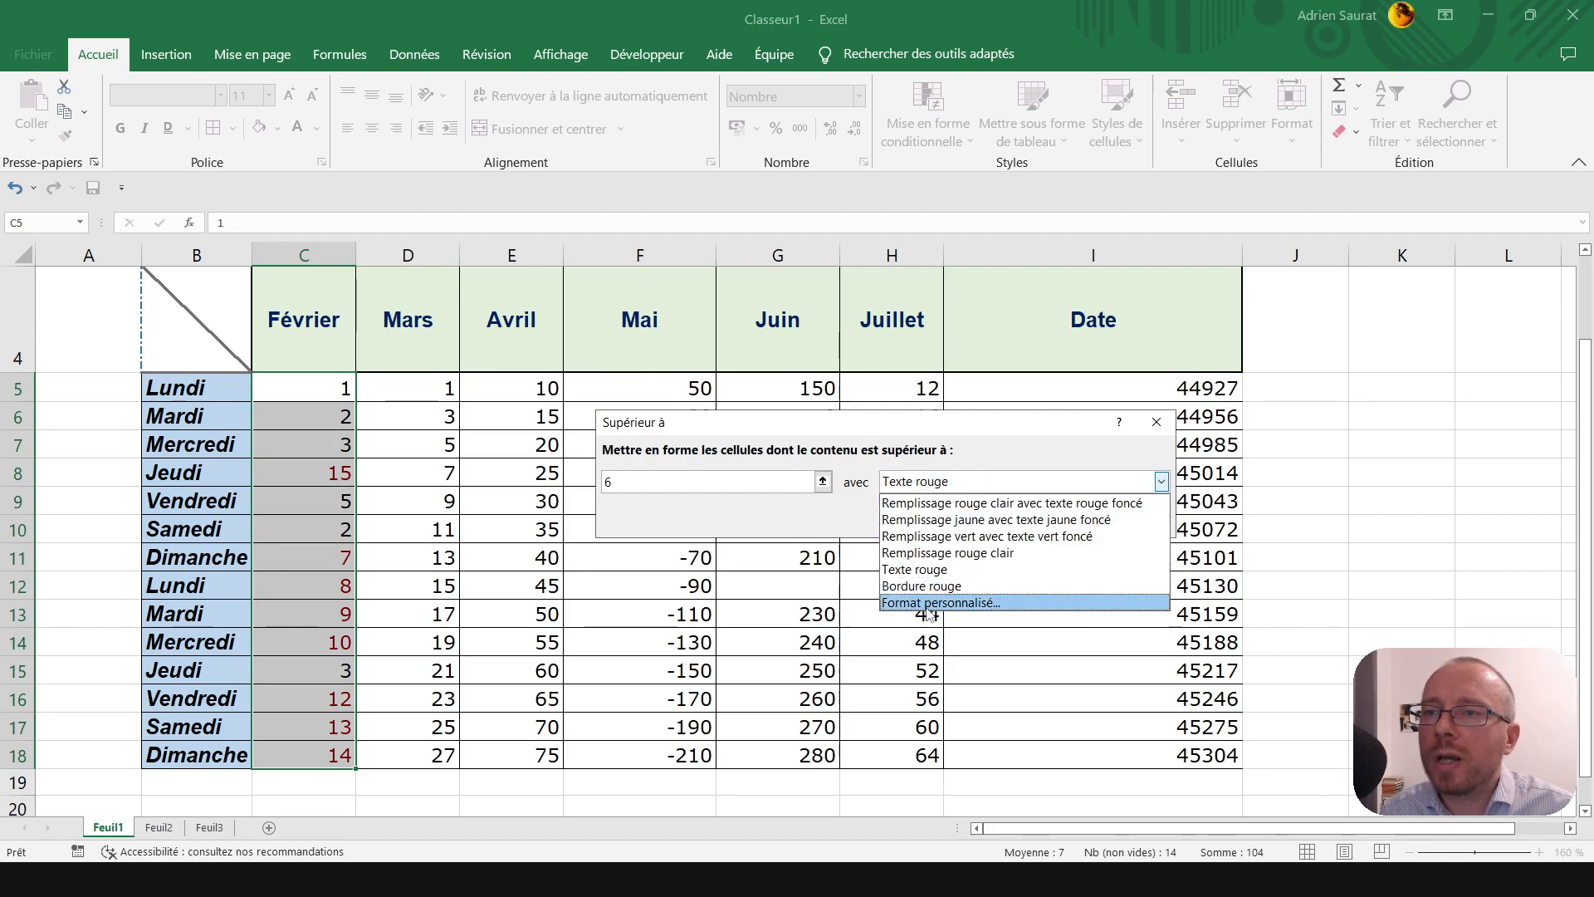
click(926, 604)
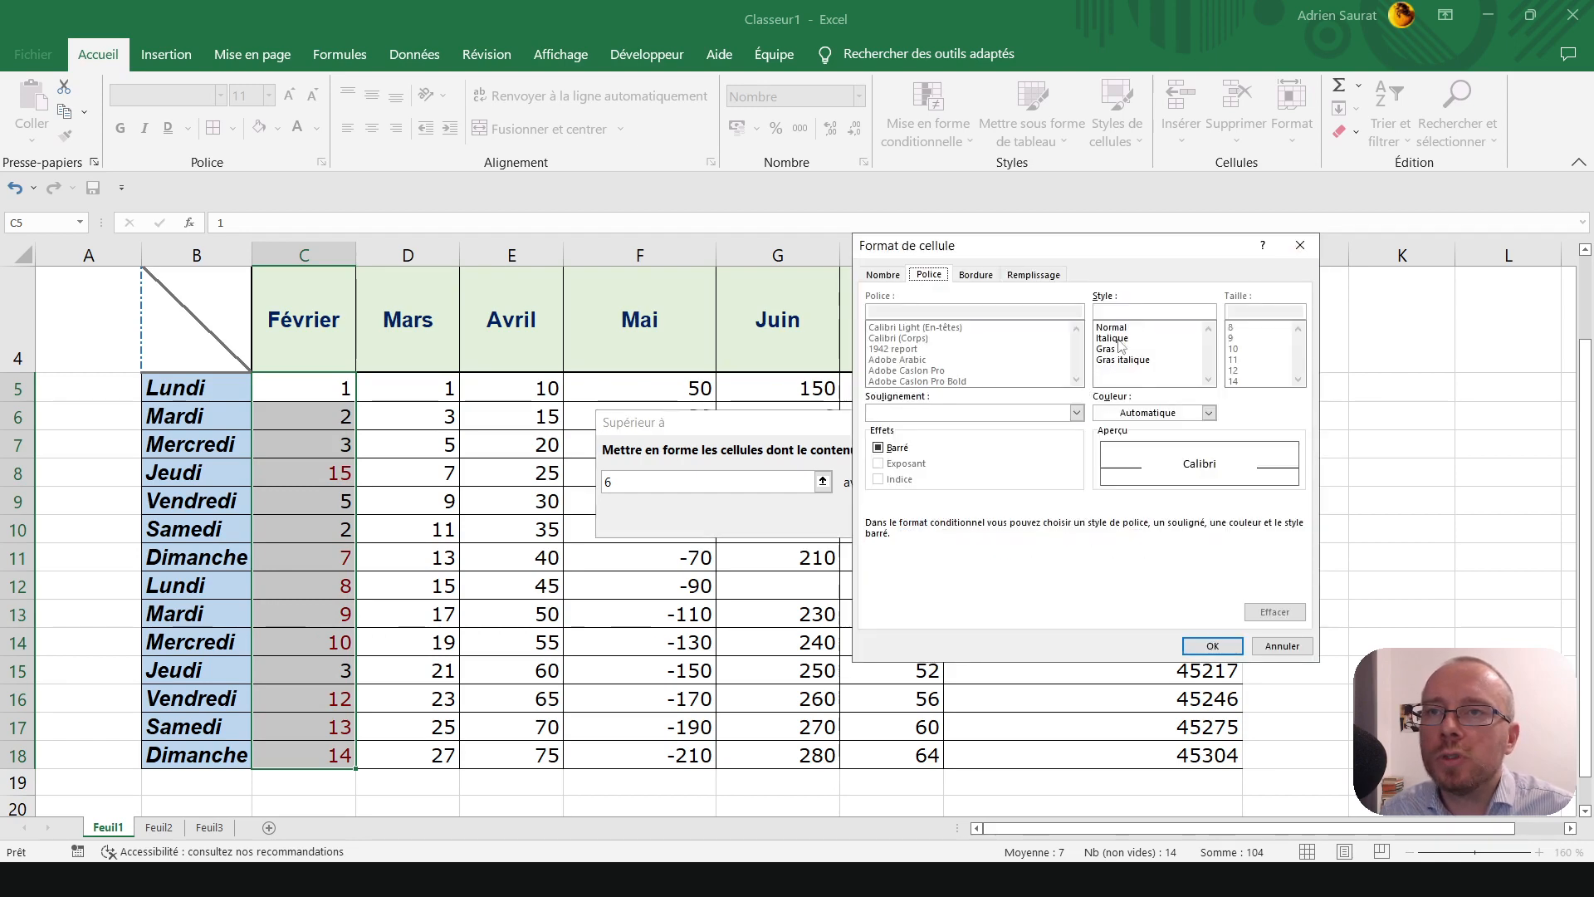
click(1117, 360)
click(1126, 415)
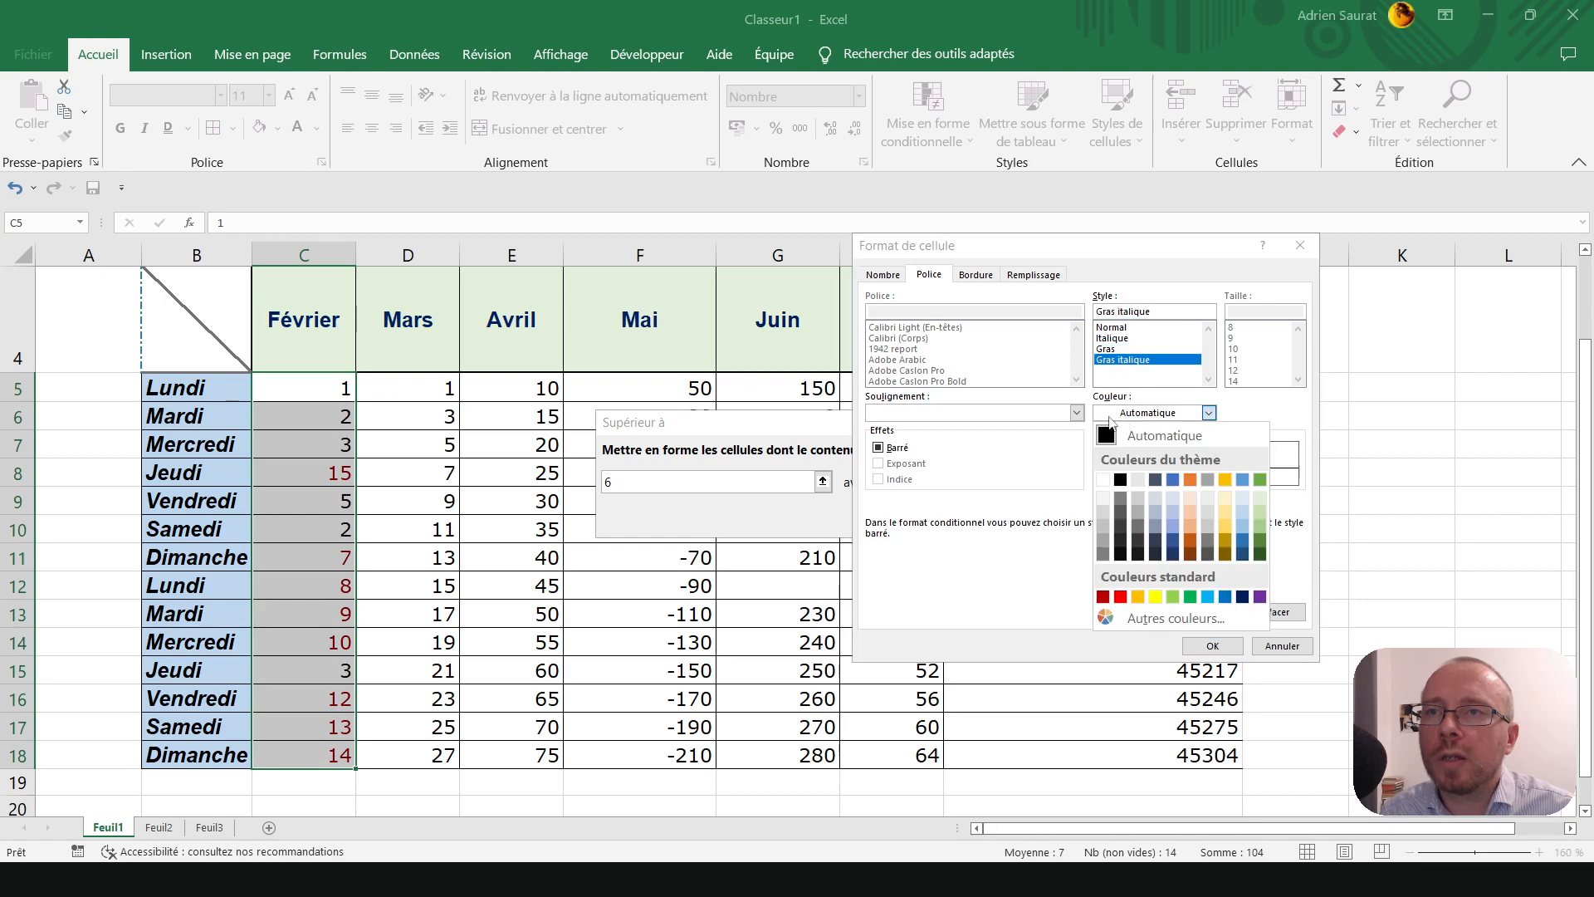
click(976, 275)
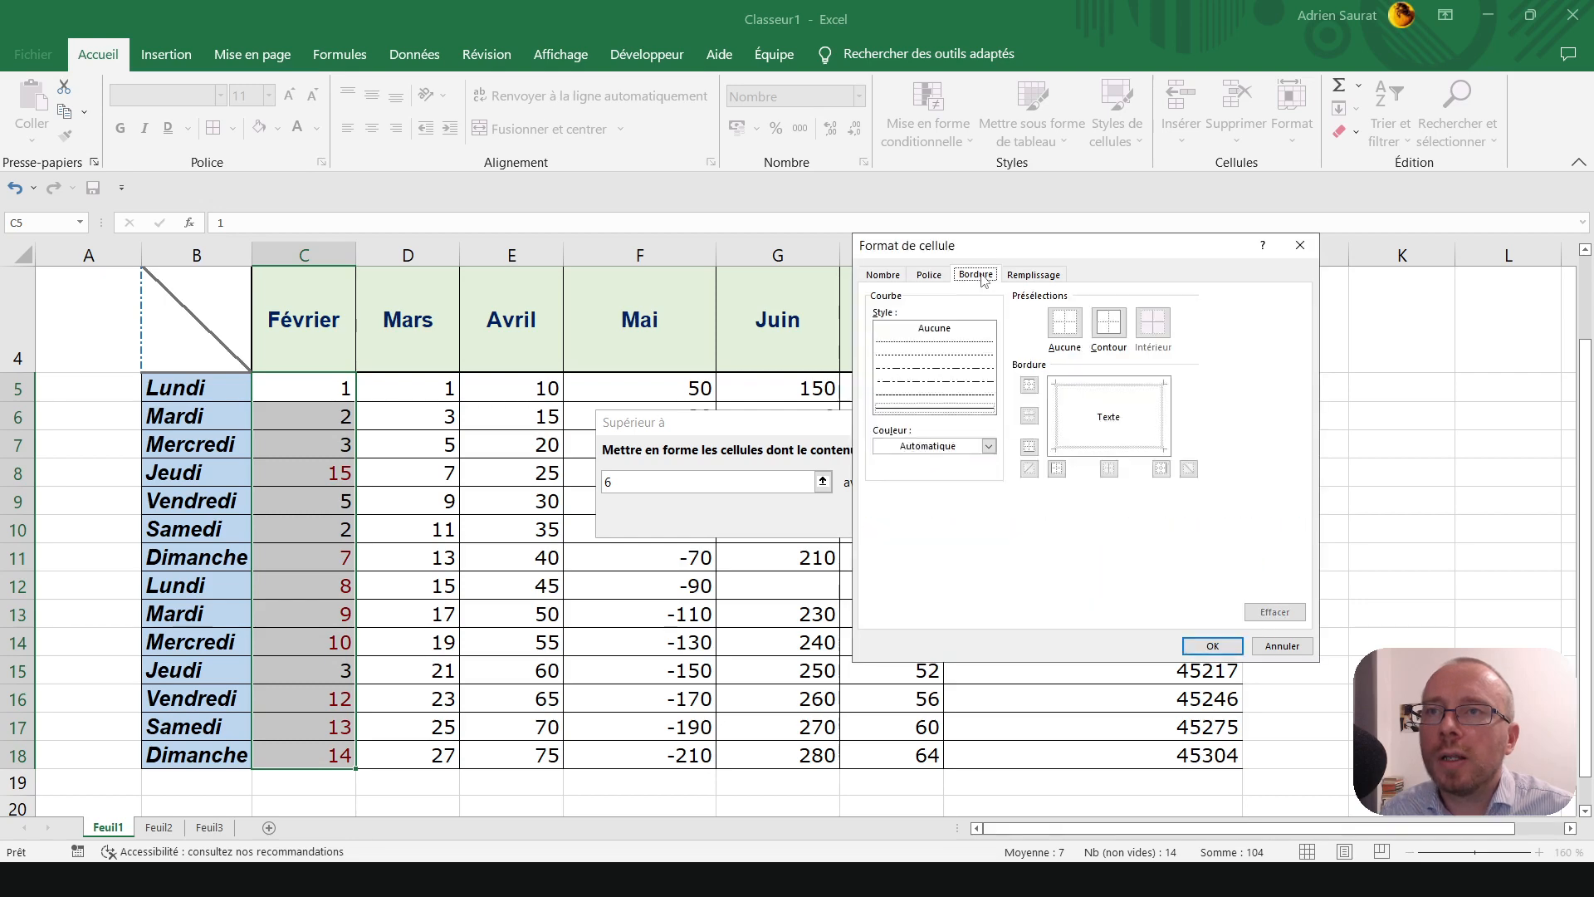
click(1300, 245)
- Give the Février rule the format Remplissage vert avec texte vert foncé and apply it
click(958, 475)
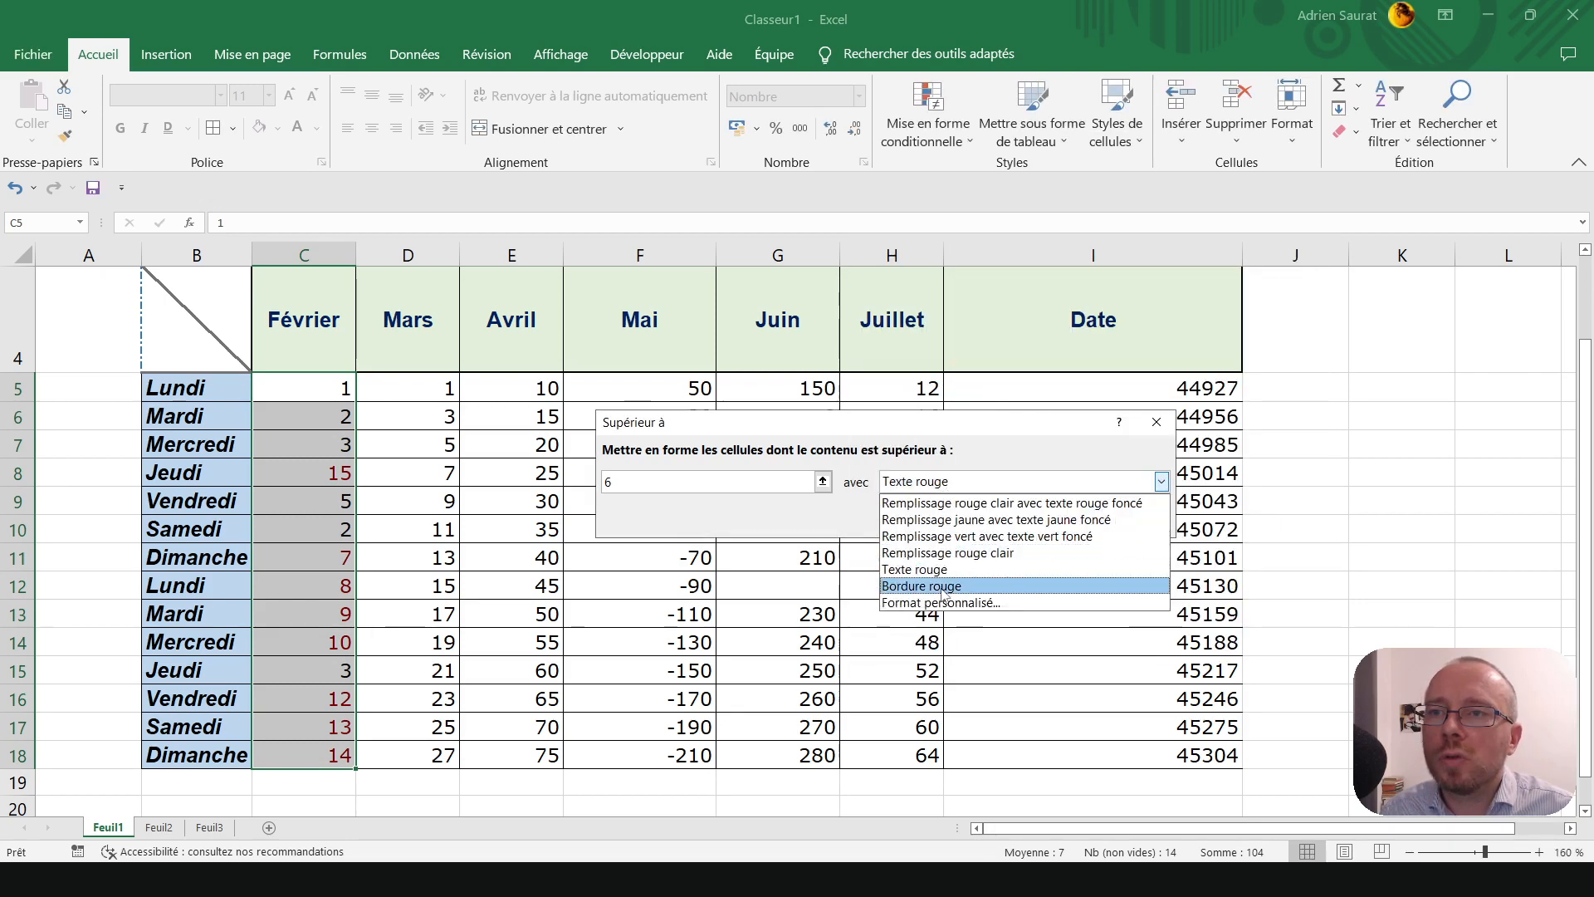
click(975, 538)
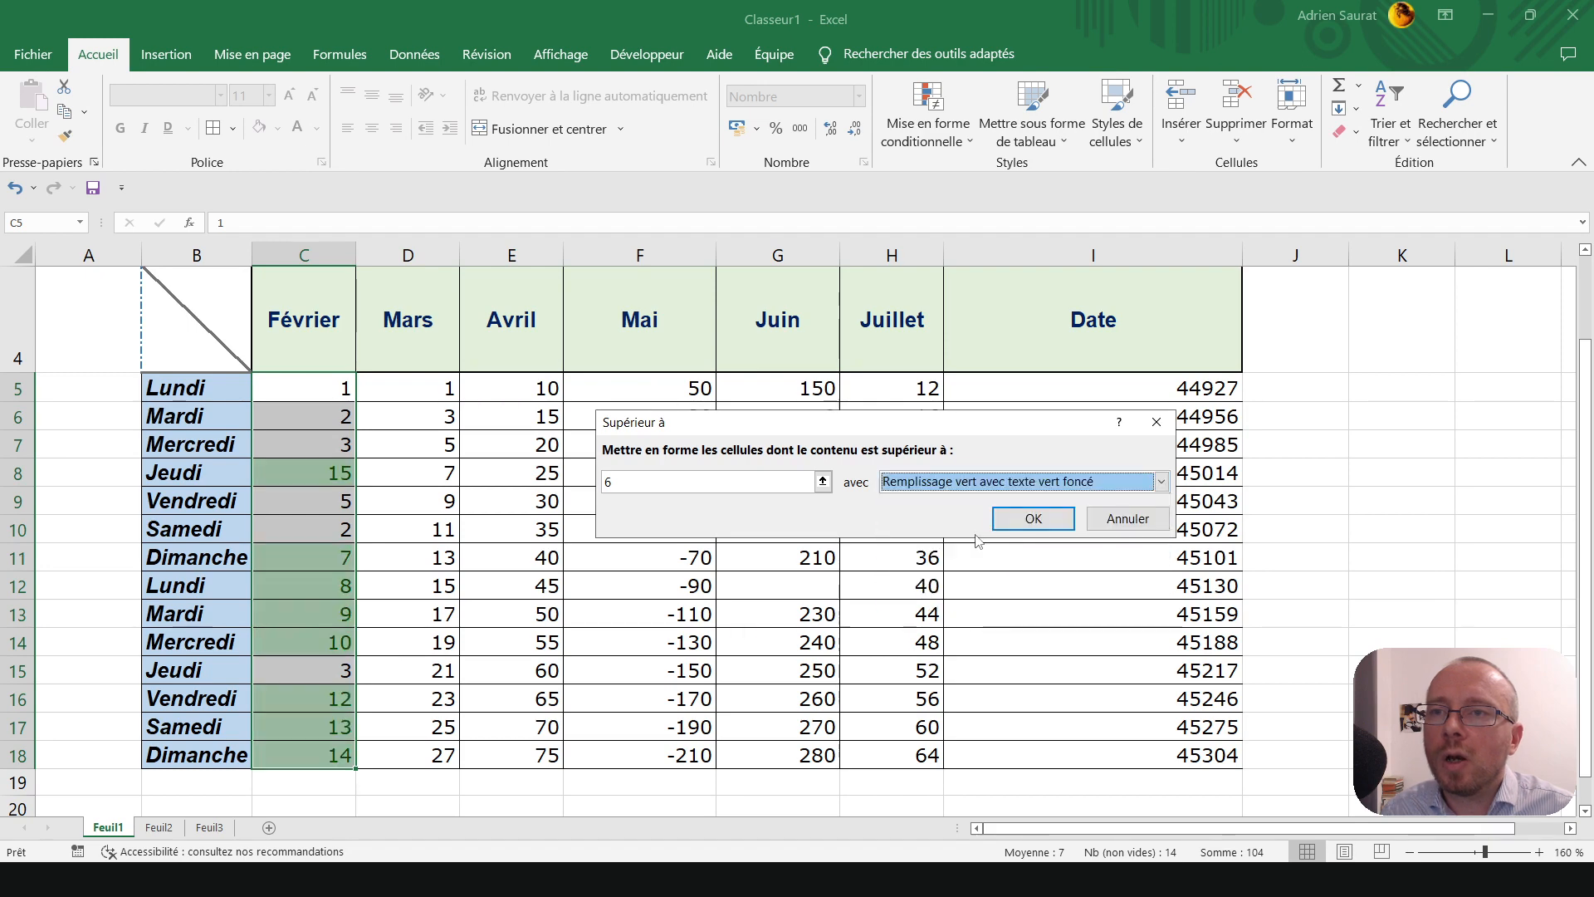
click(1033, 520)
click(509, 530)
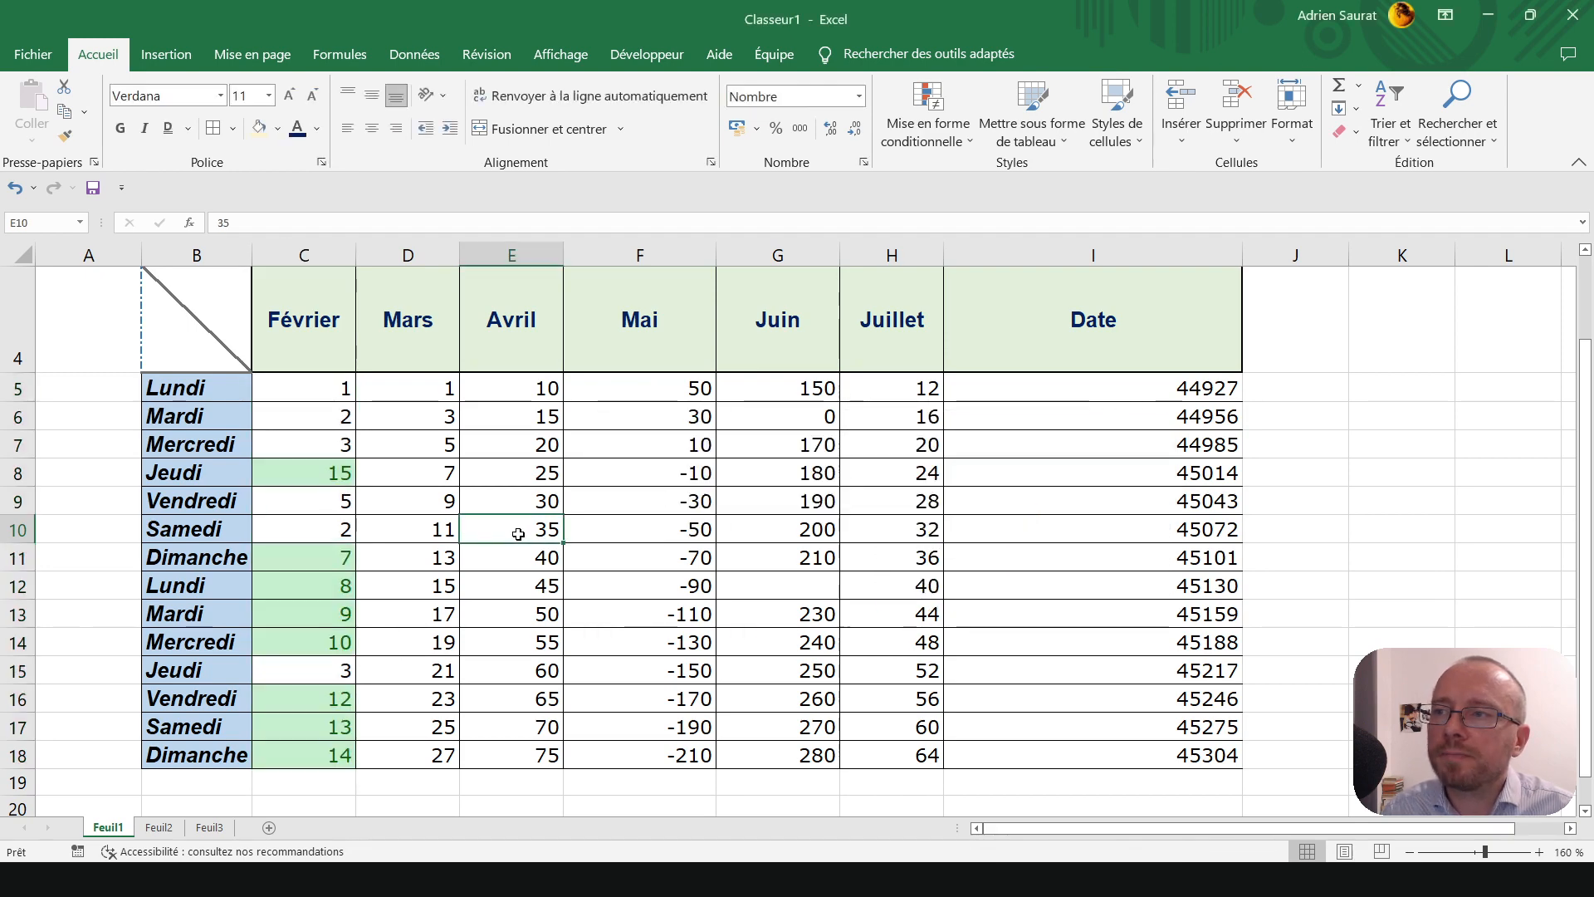
- Set the Février amount for the first Mercredi, cell C7, to 6
click(340, 446)
text(6)
key(Return)
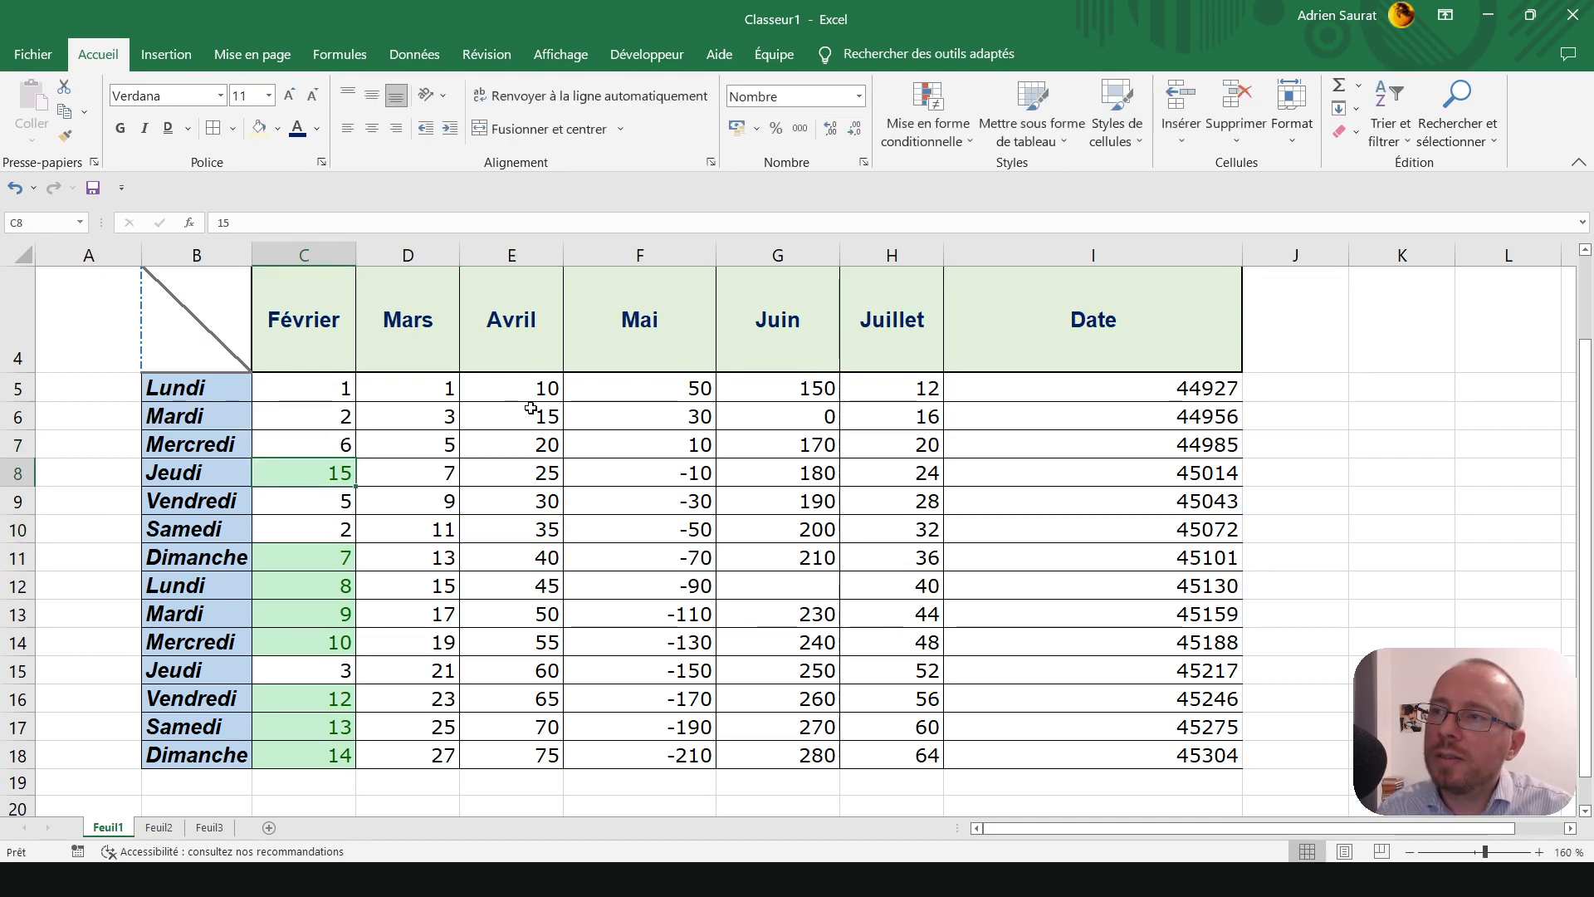
key(Return)
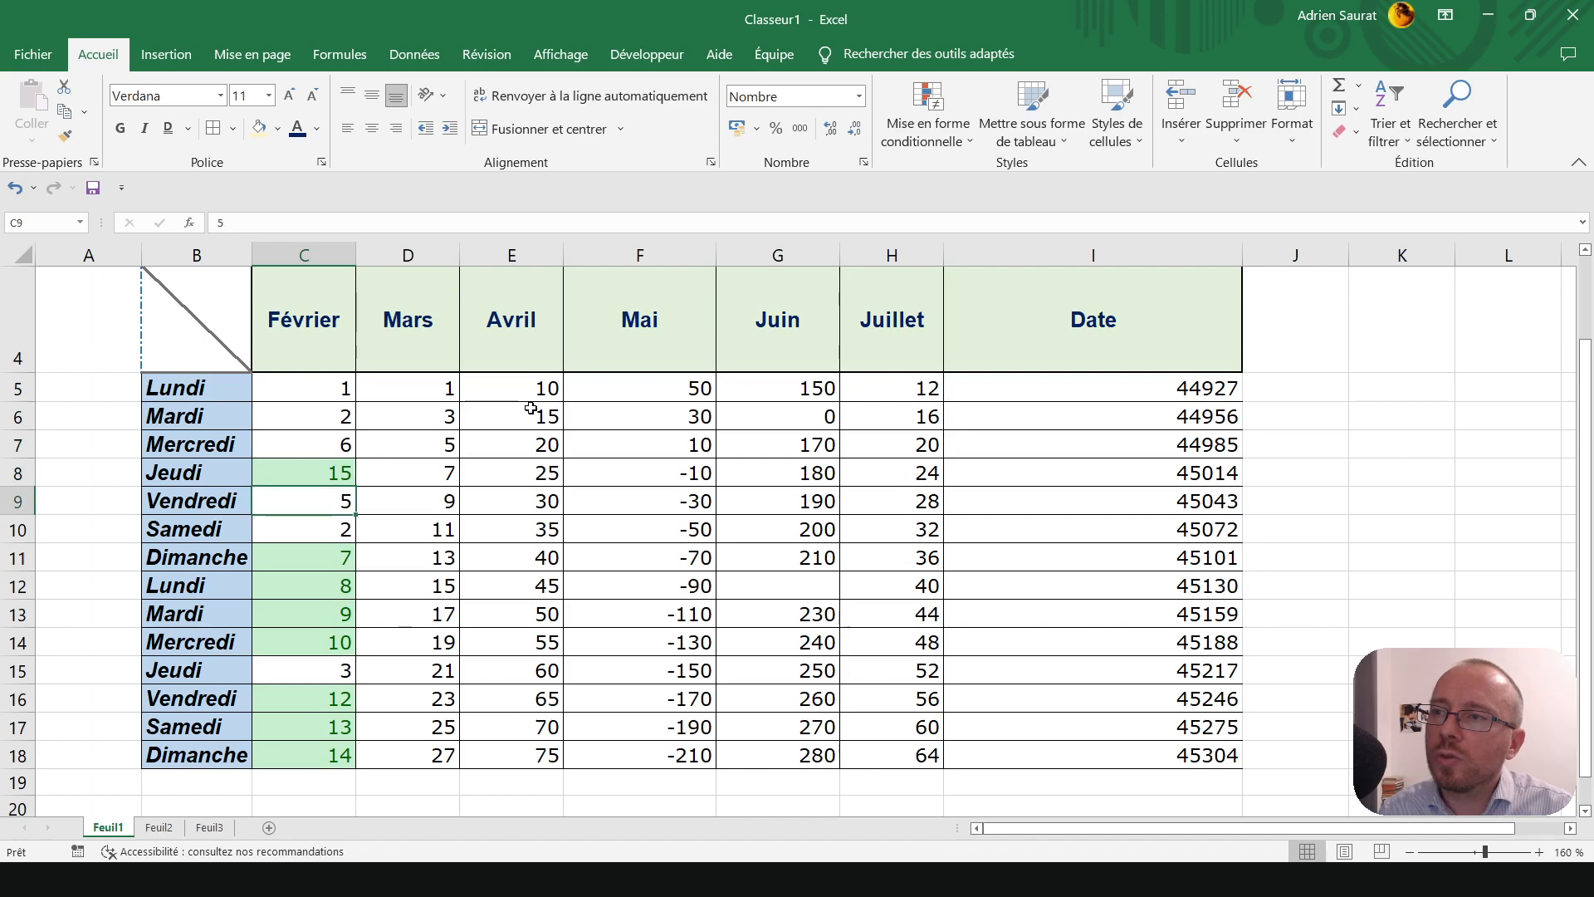
click(319, 558)
click(309, 531)
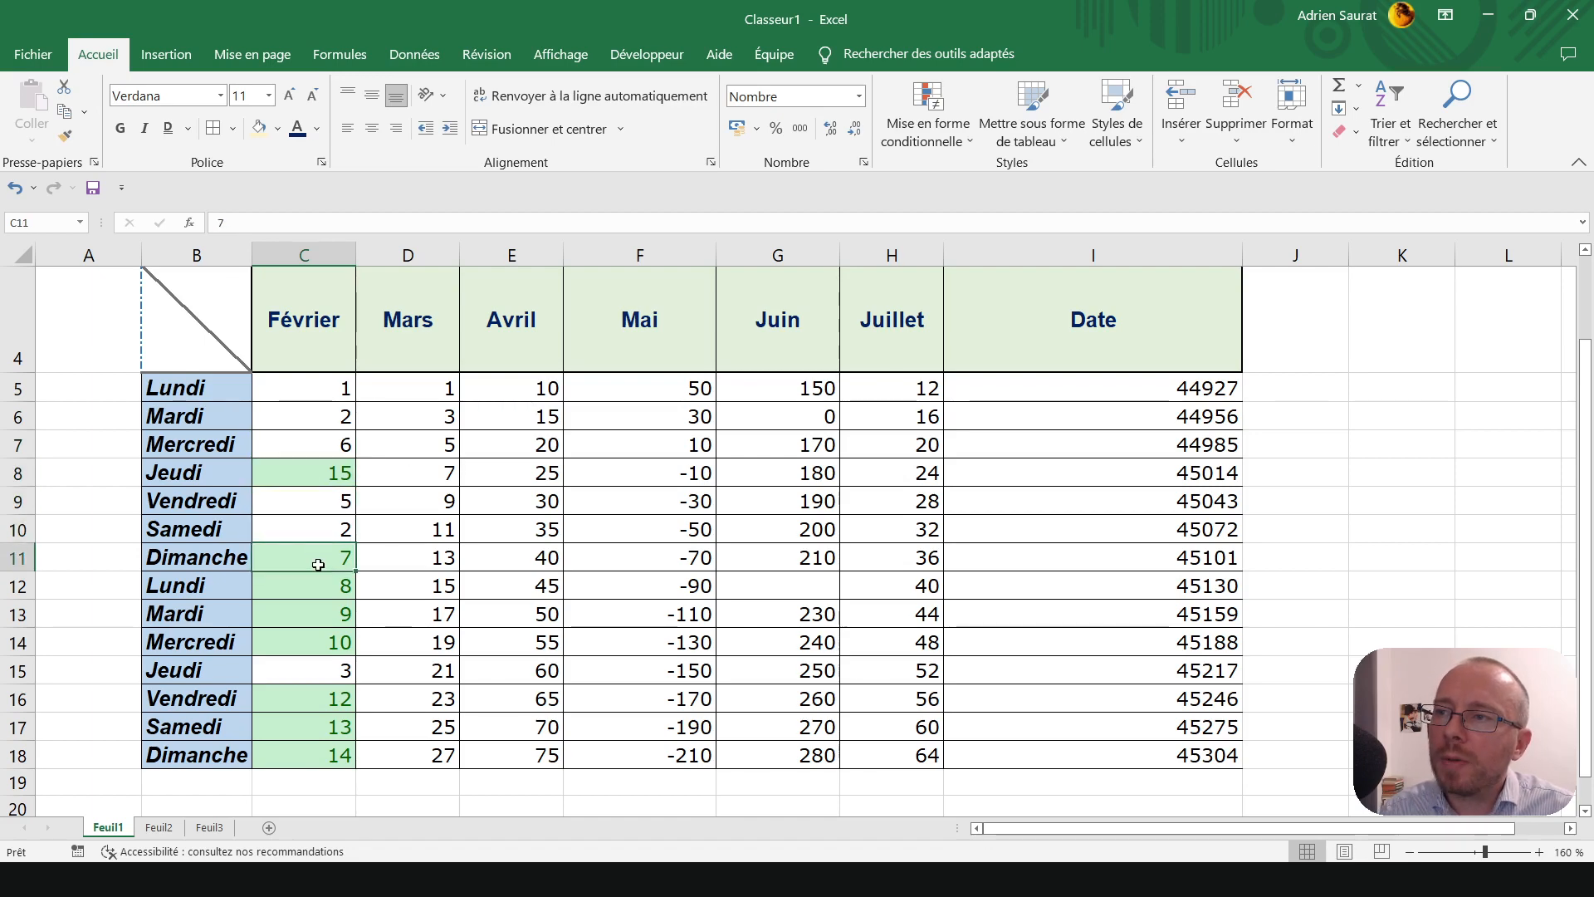
click(318, 556)
drag(331, 388, 328, 756)
scroll(328, 756, down, 1)
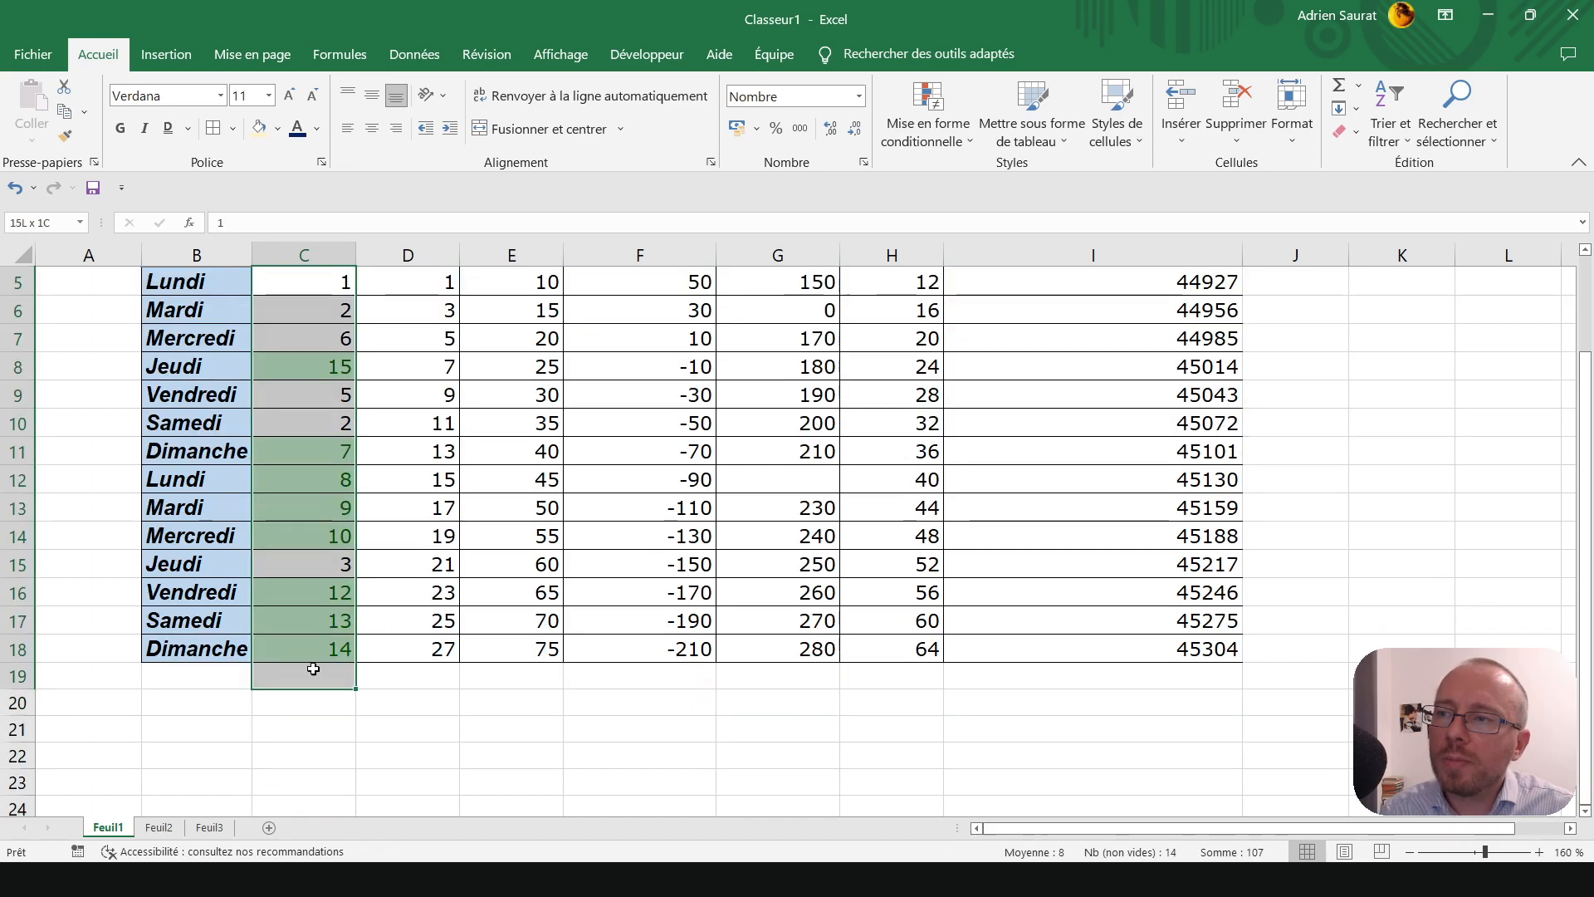
scroll(365, 613, up, 2)
scroll(366, 614, down, 1)
- Set the Février amount for the first Jeudi, cell C8, to 1
click(316, 471)
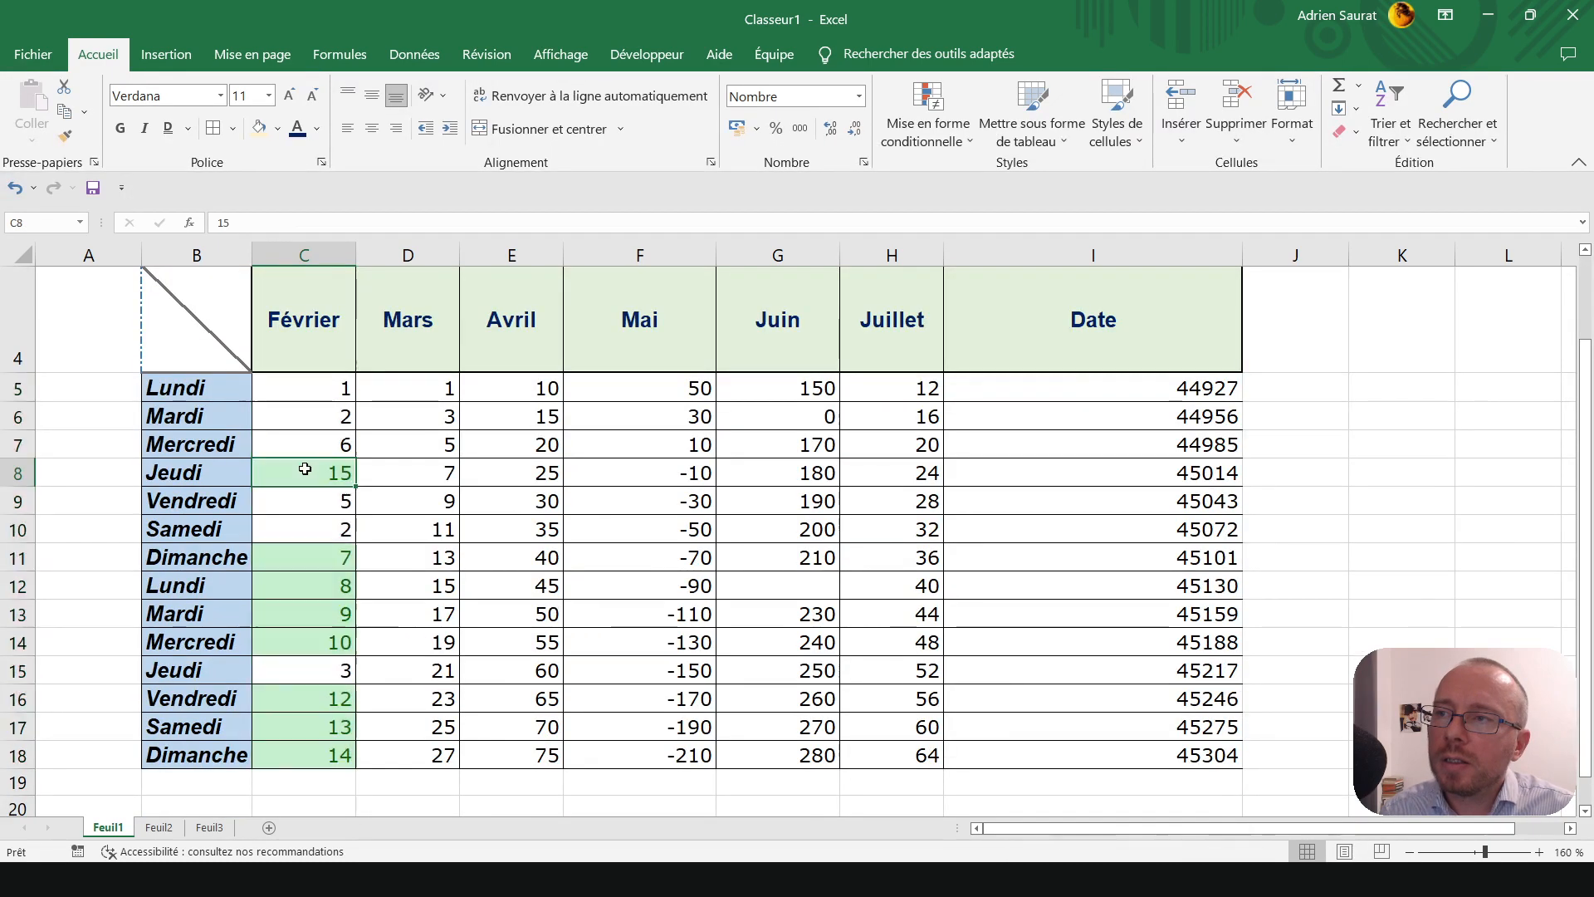
text(1)
key(Return)
key(Return)
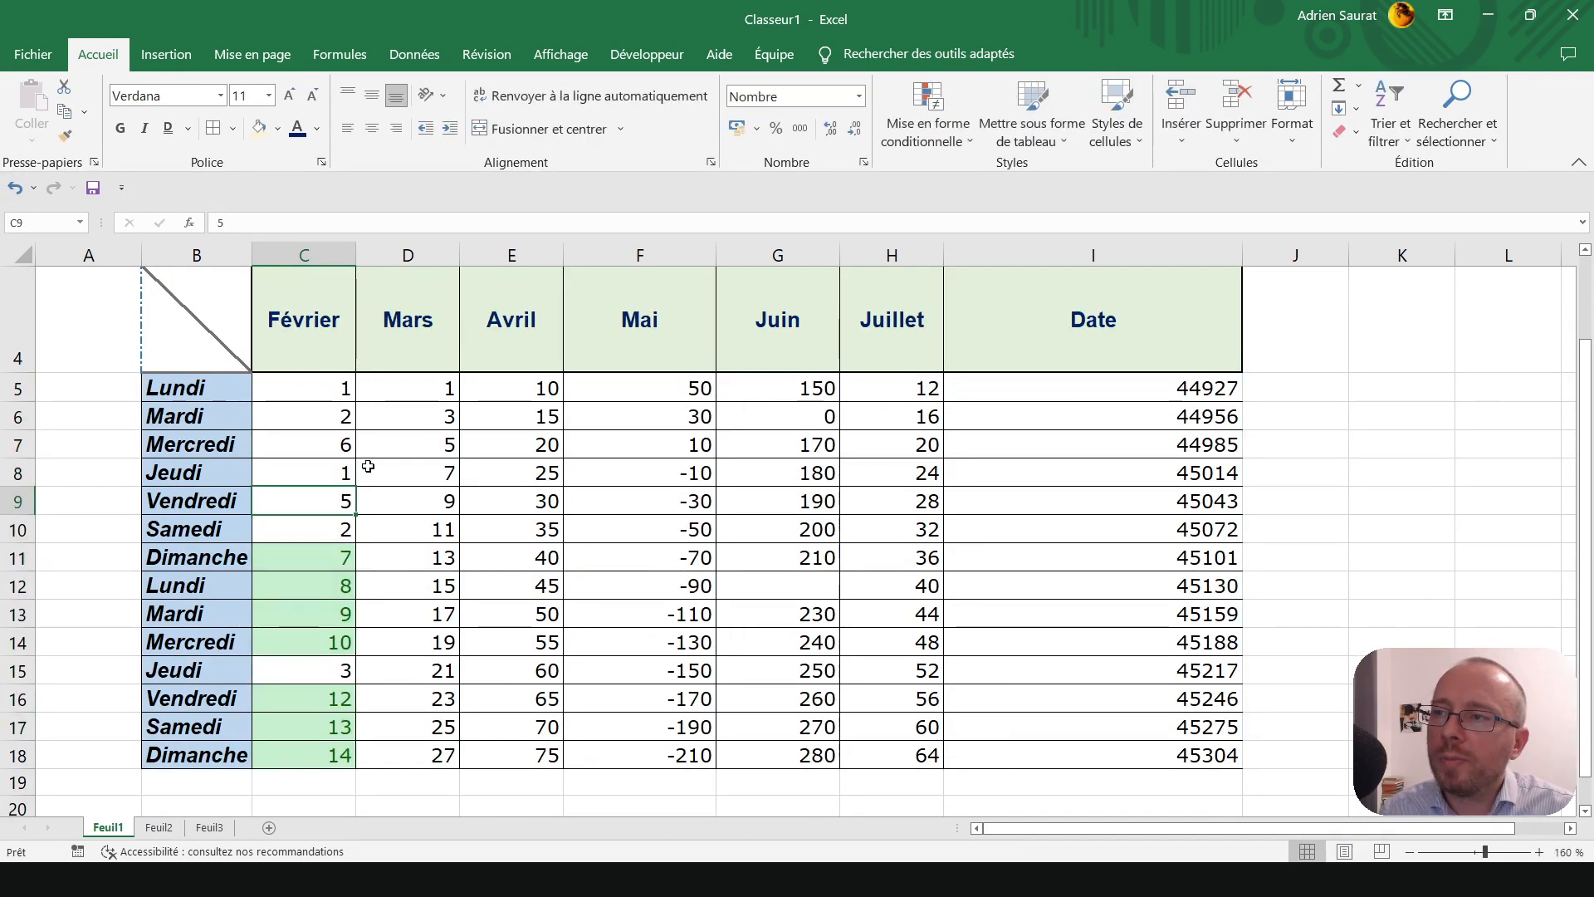
- Set the Février amount for the first Mardi, cell C6, to 12
key(Down)
key(Up)
key(Up)
key(Up)
key(Up)
key(Up)
key(Up)
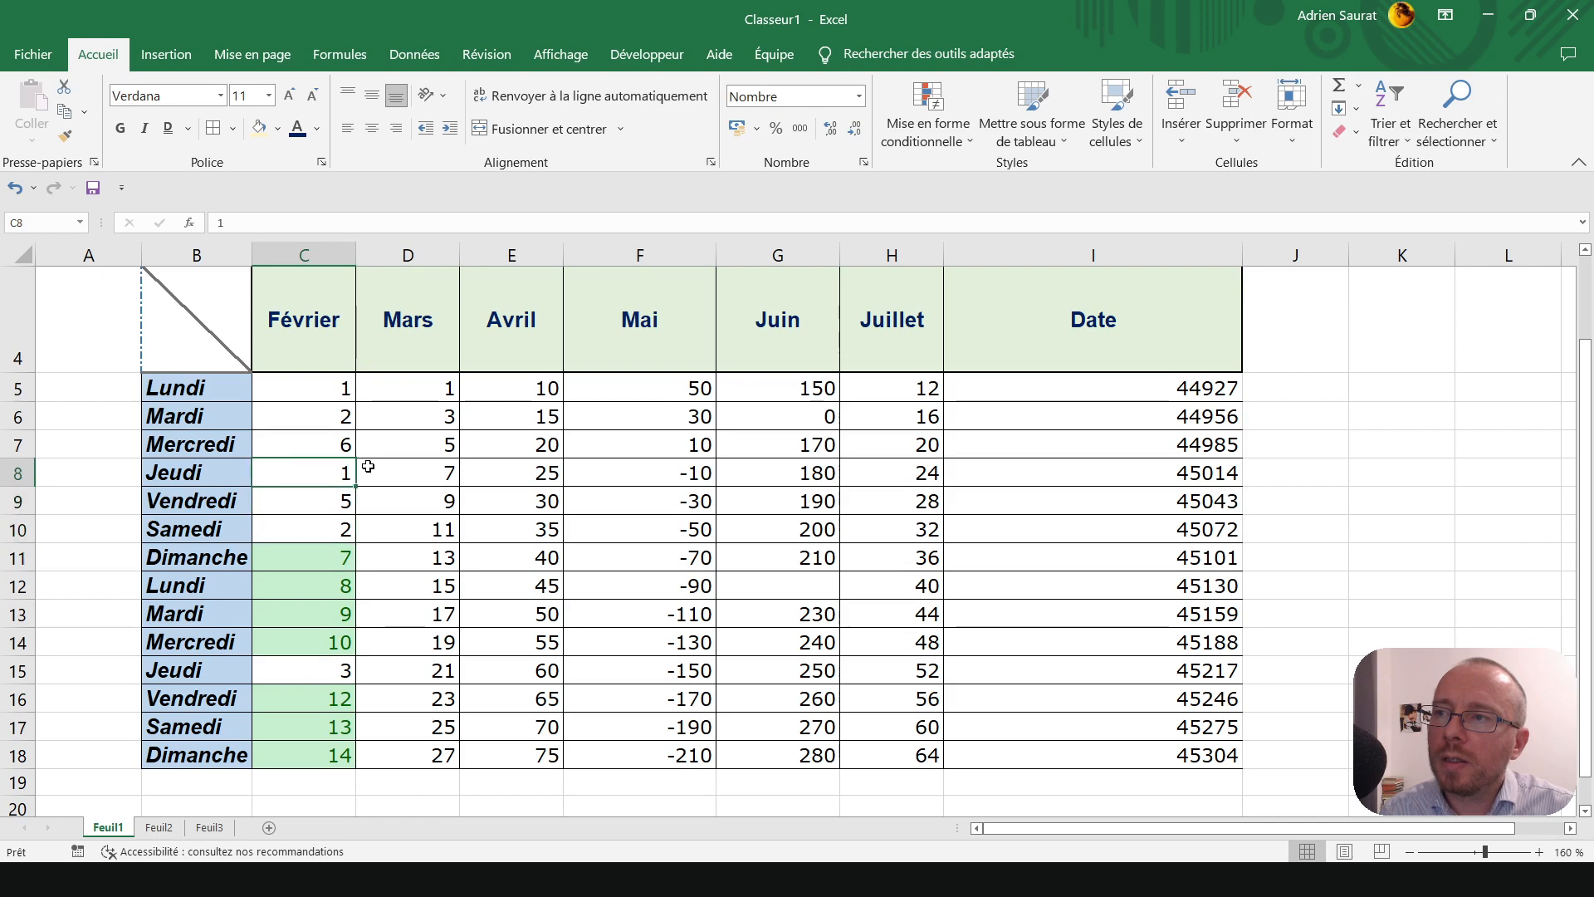
key(Down)
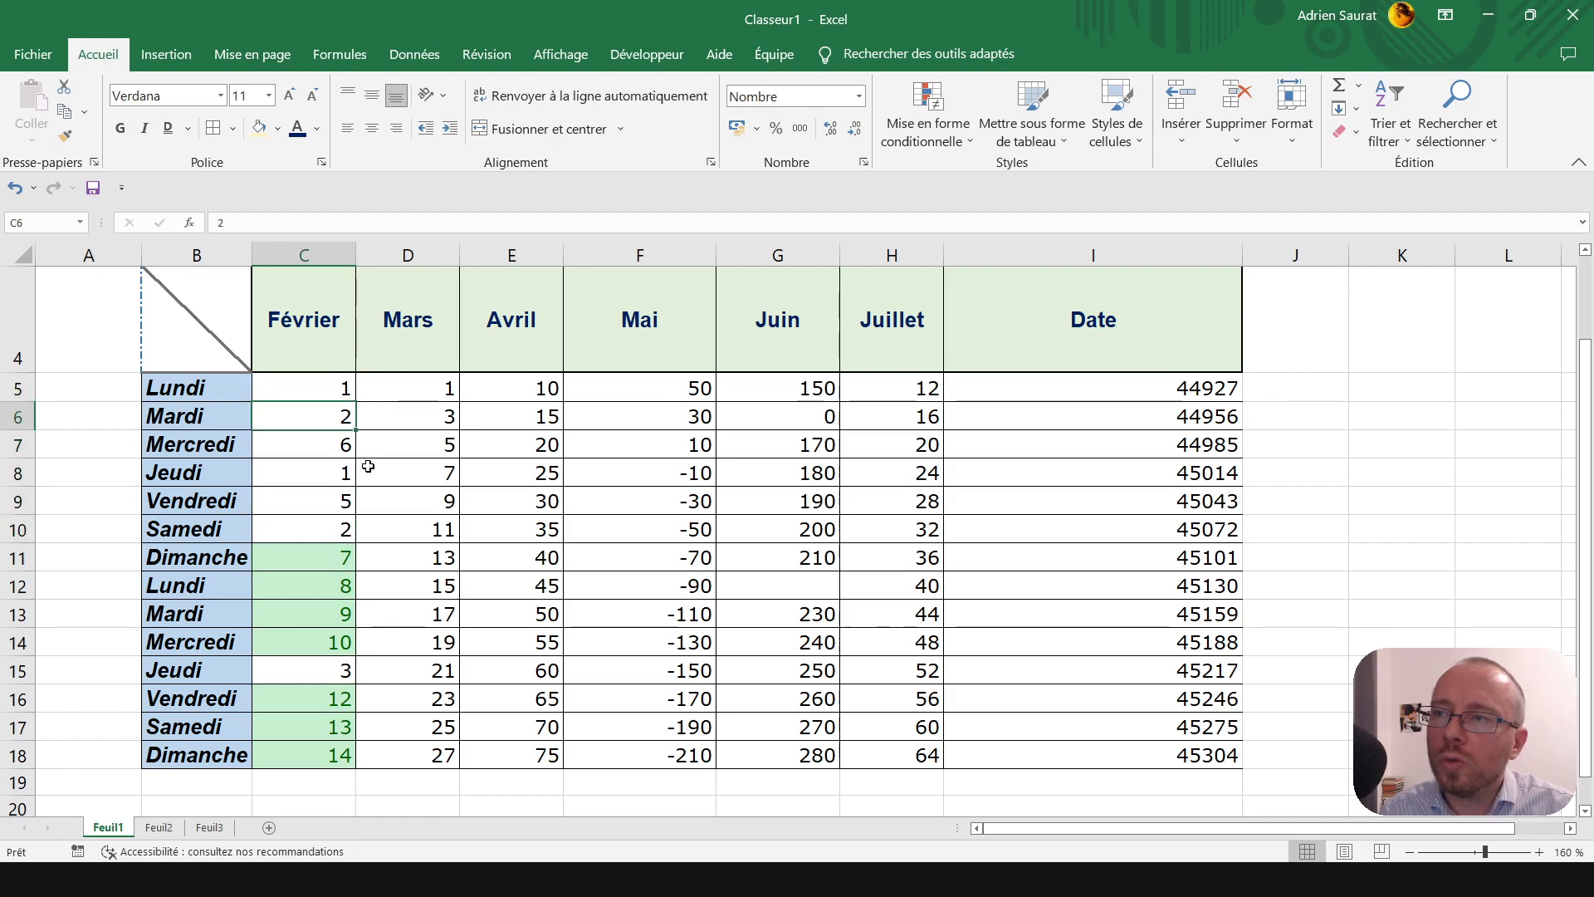
text(12)
key(Return)
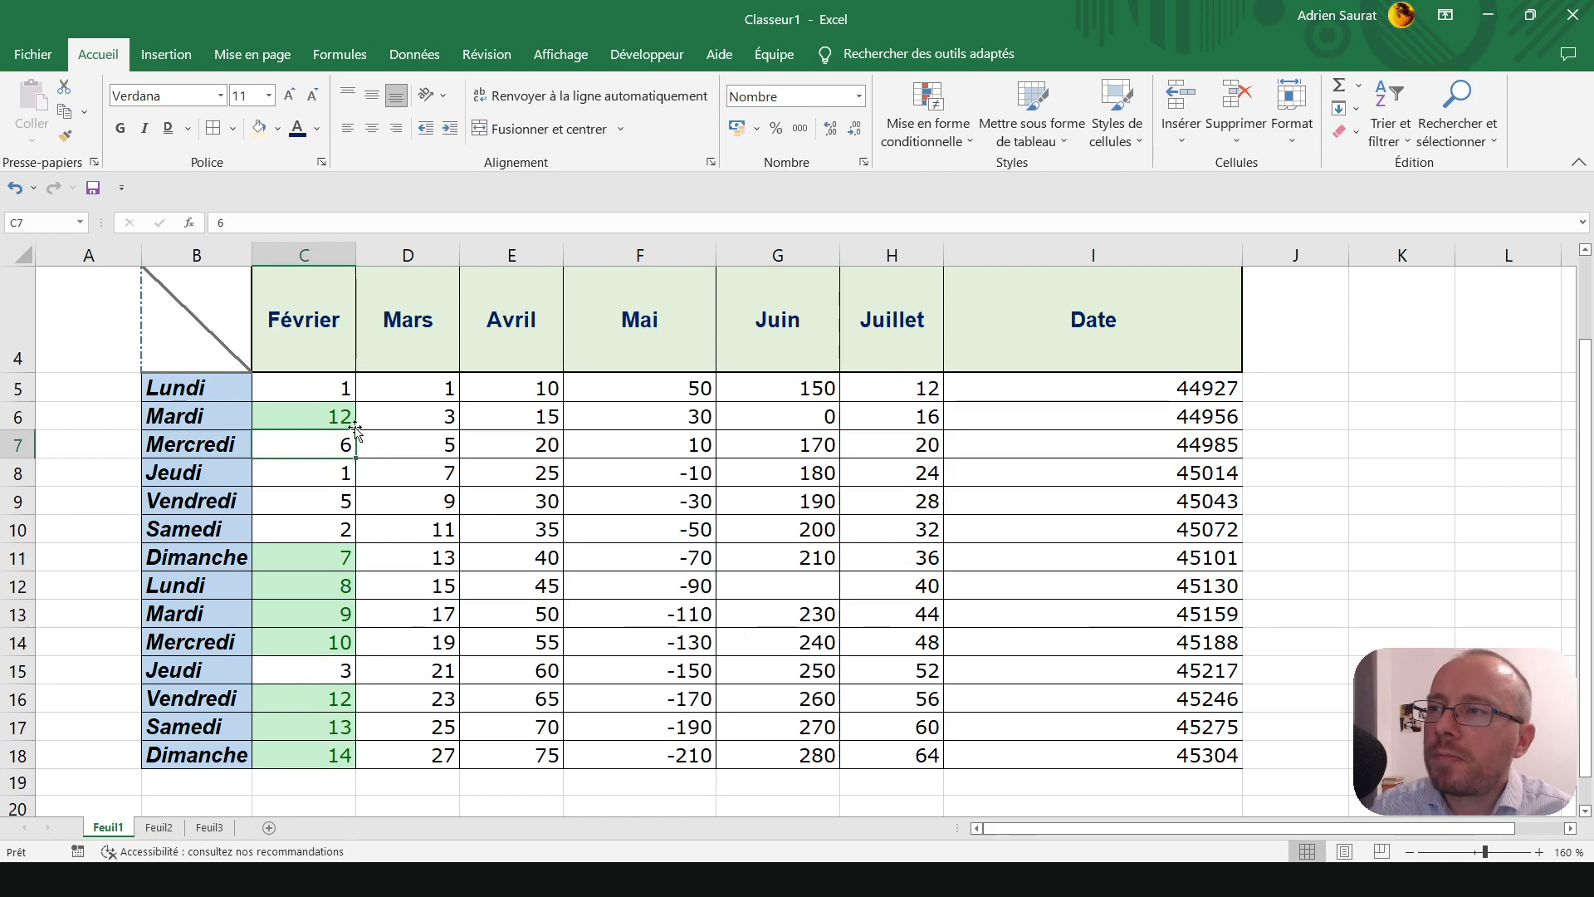
- Highlight the Mars amounts D5:D18 that are less than 12 with Remplissage rouge clair avec texte rouge foncé
drag(374, 388, 411, 757)
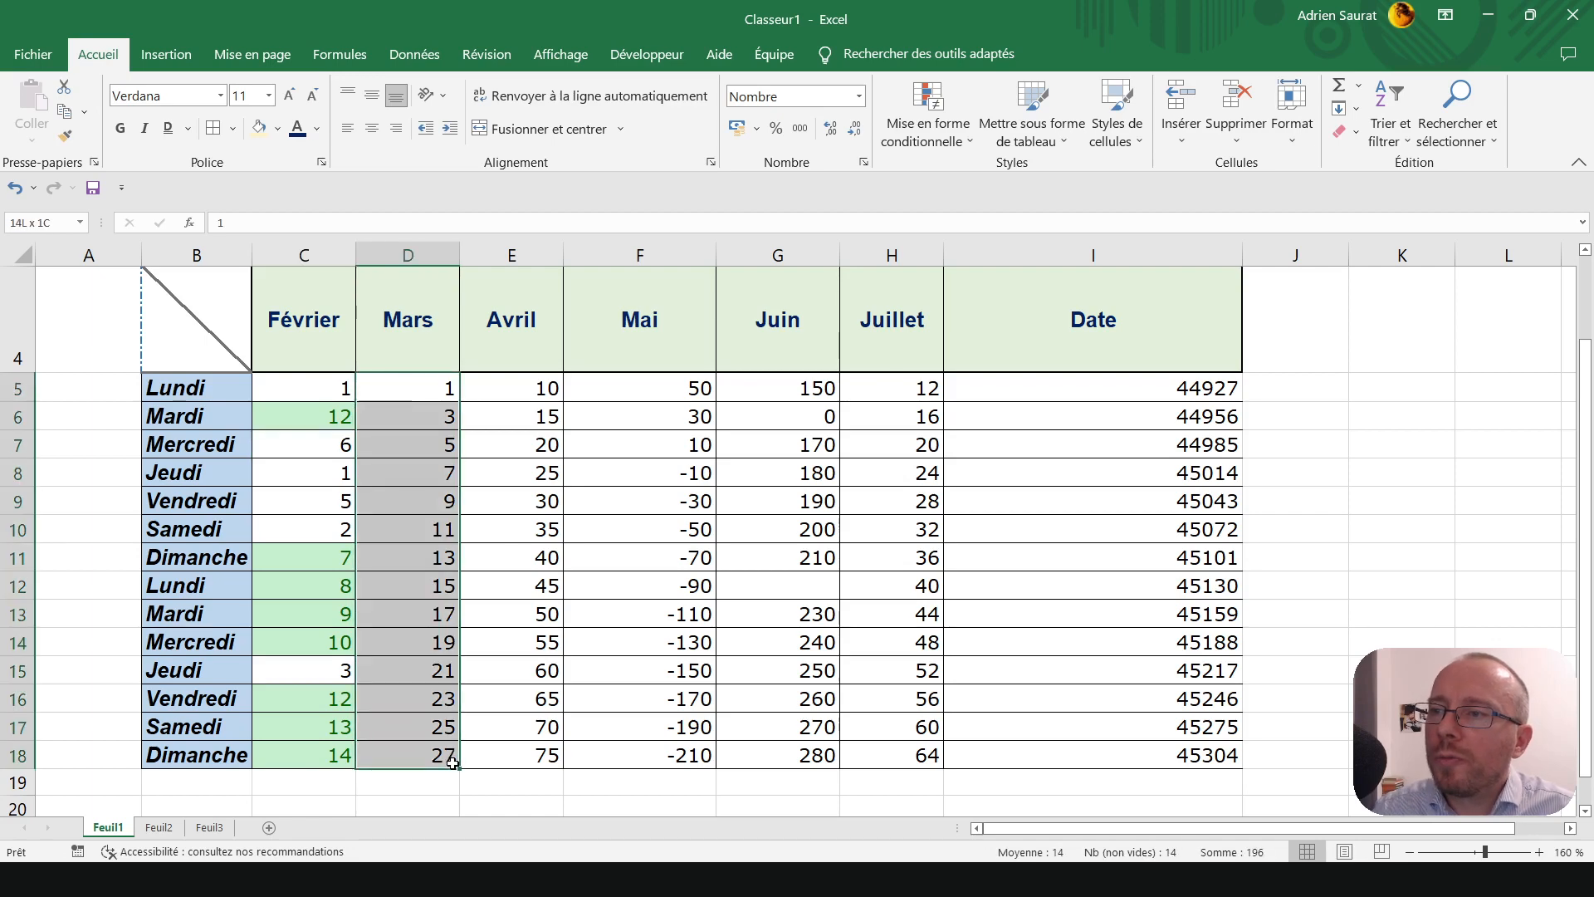
click(928, 126)
mouse_move(961, 202)
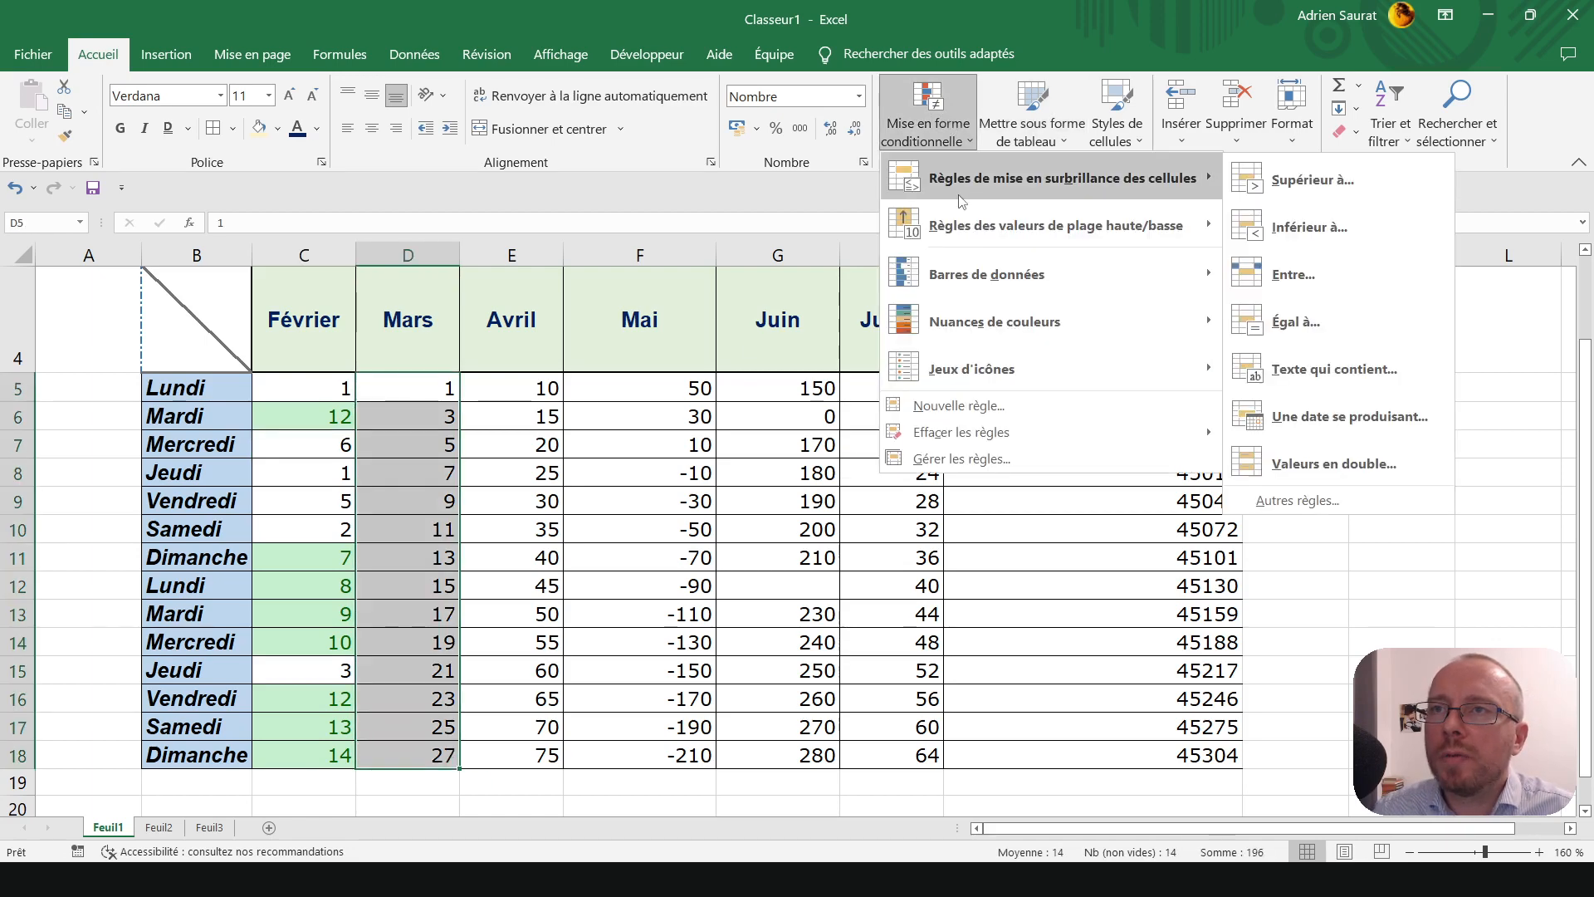
click(1301, 229)
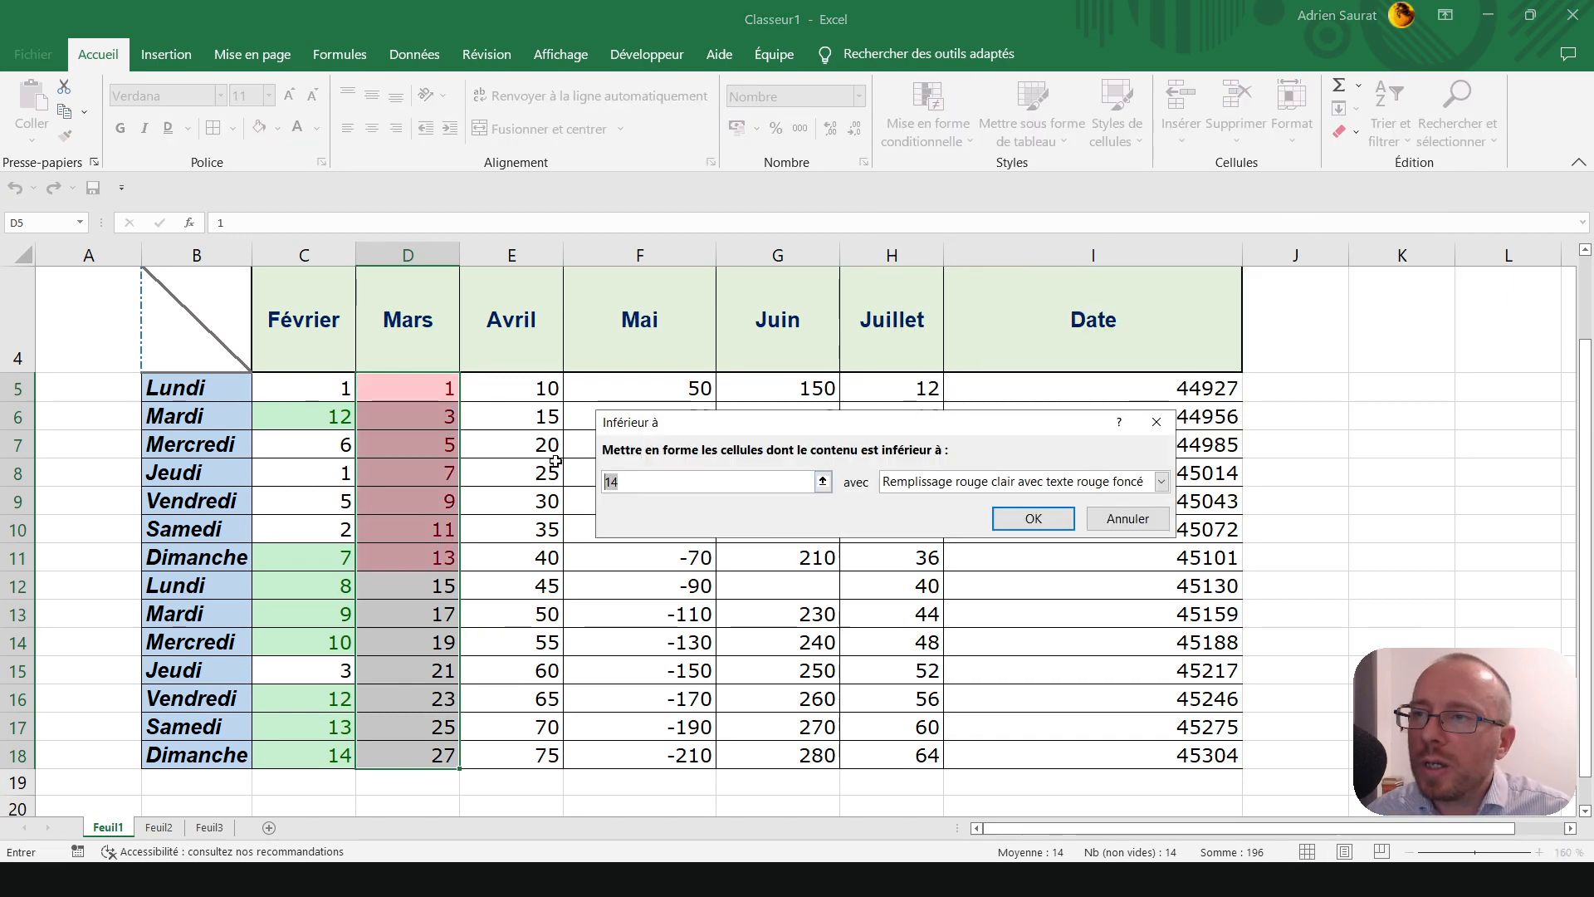
text(12)
click(1025, 483)
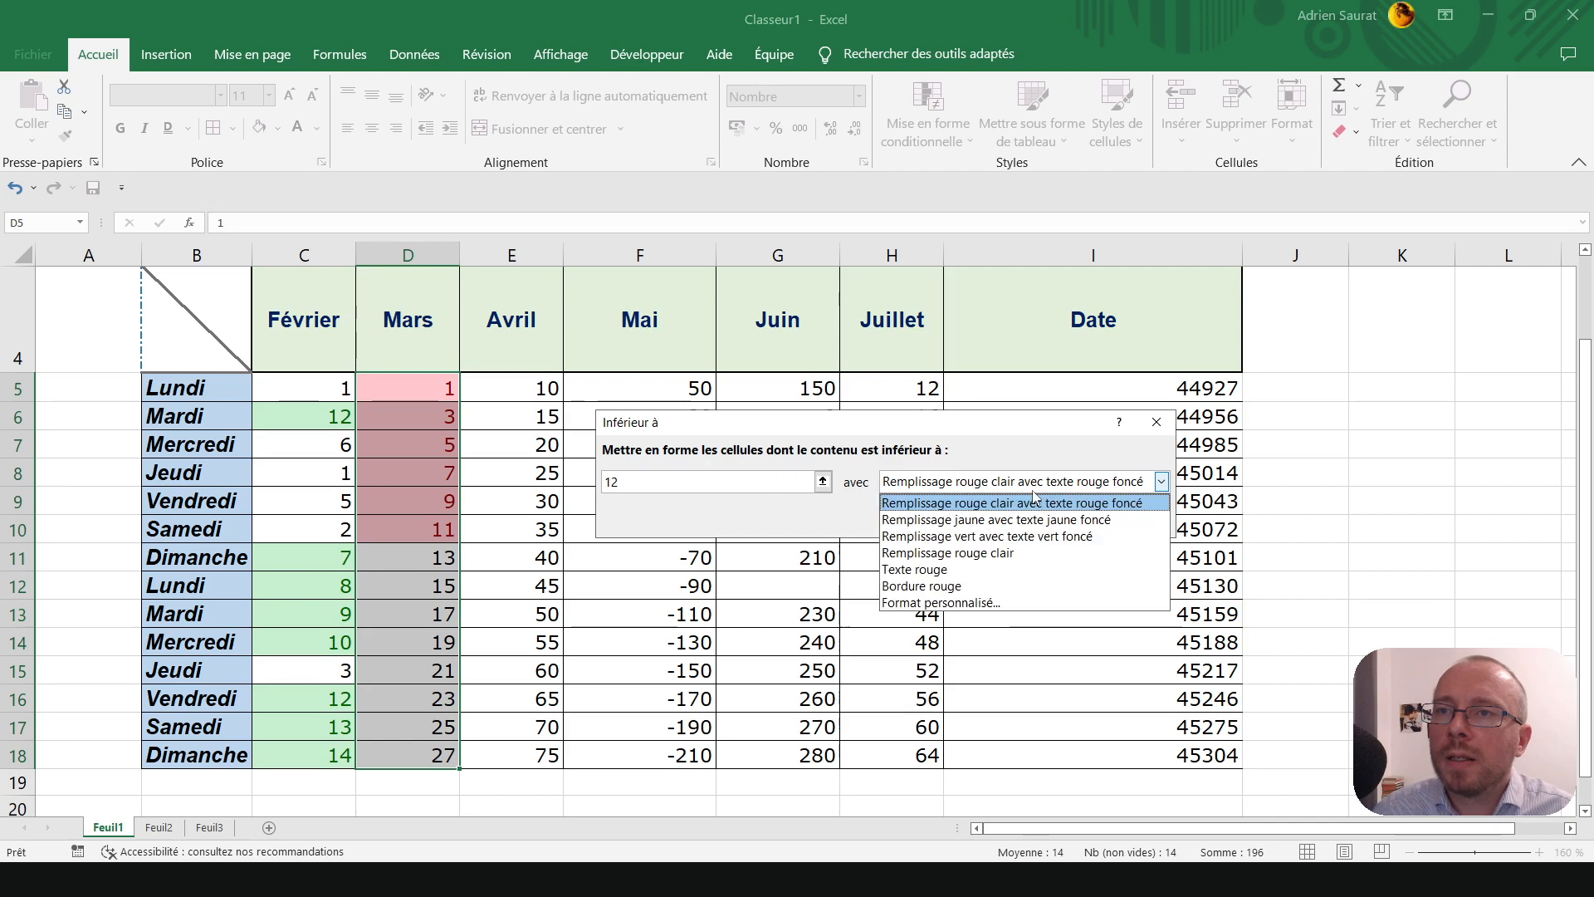
click(1027, 494)
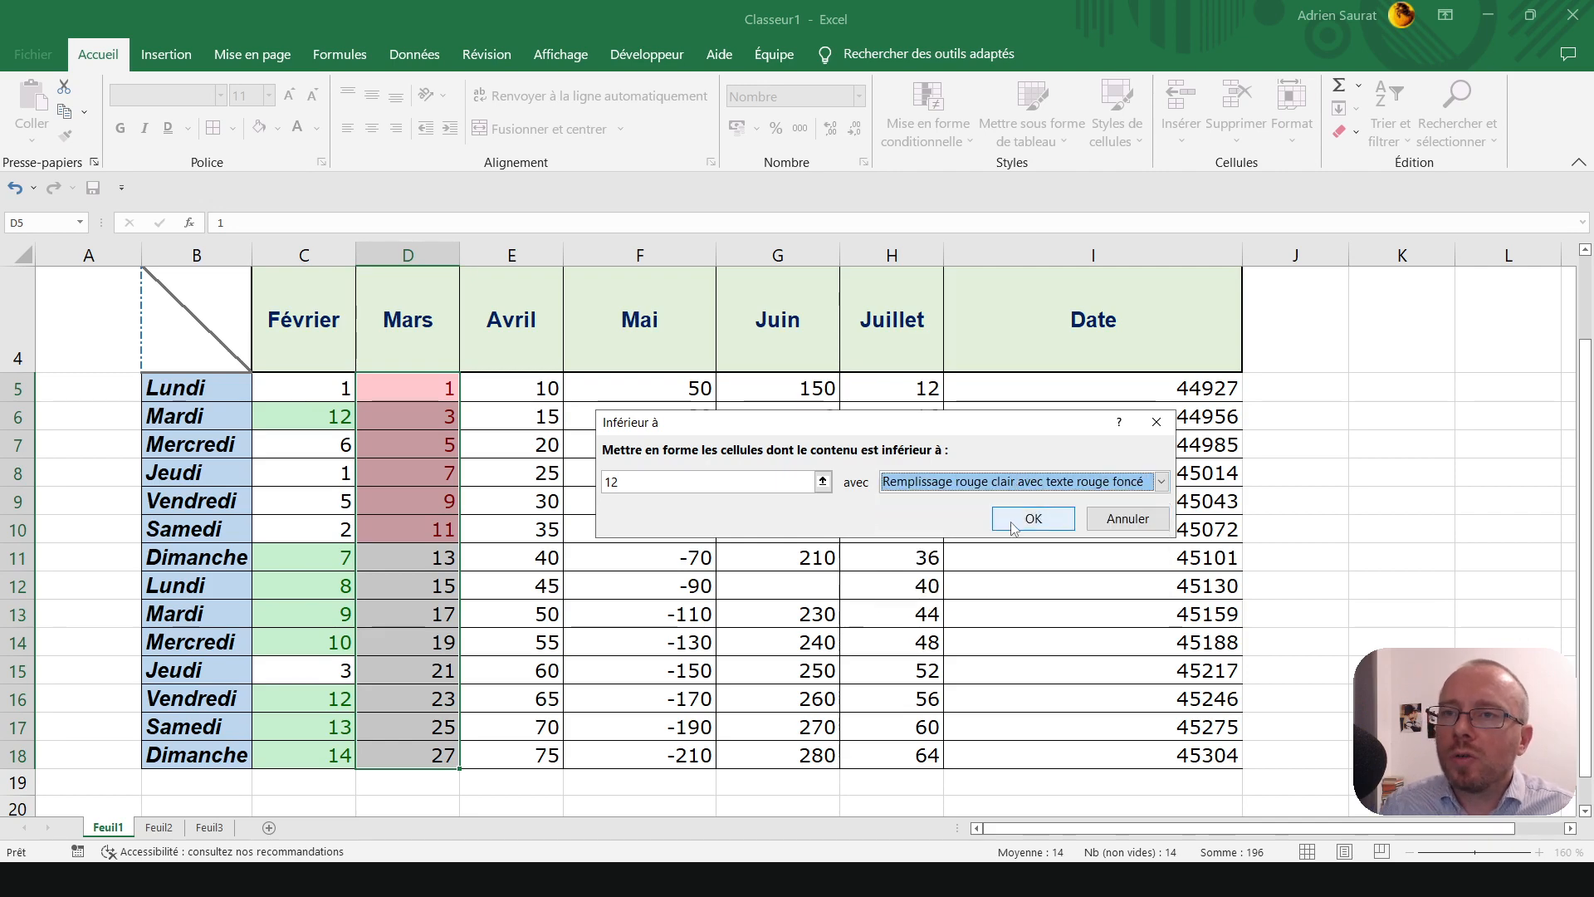
click(1014, 523)
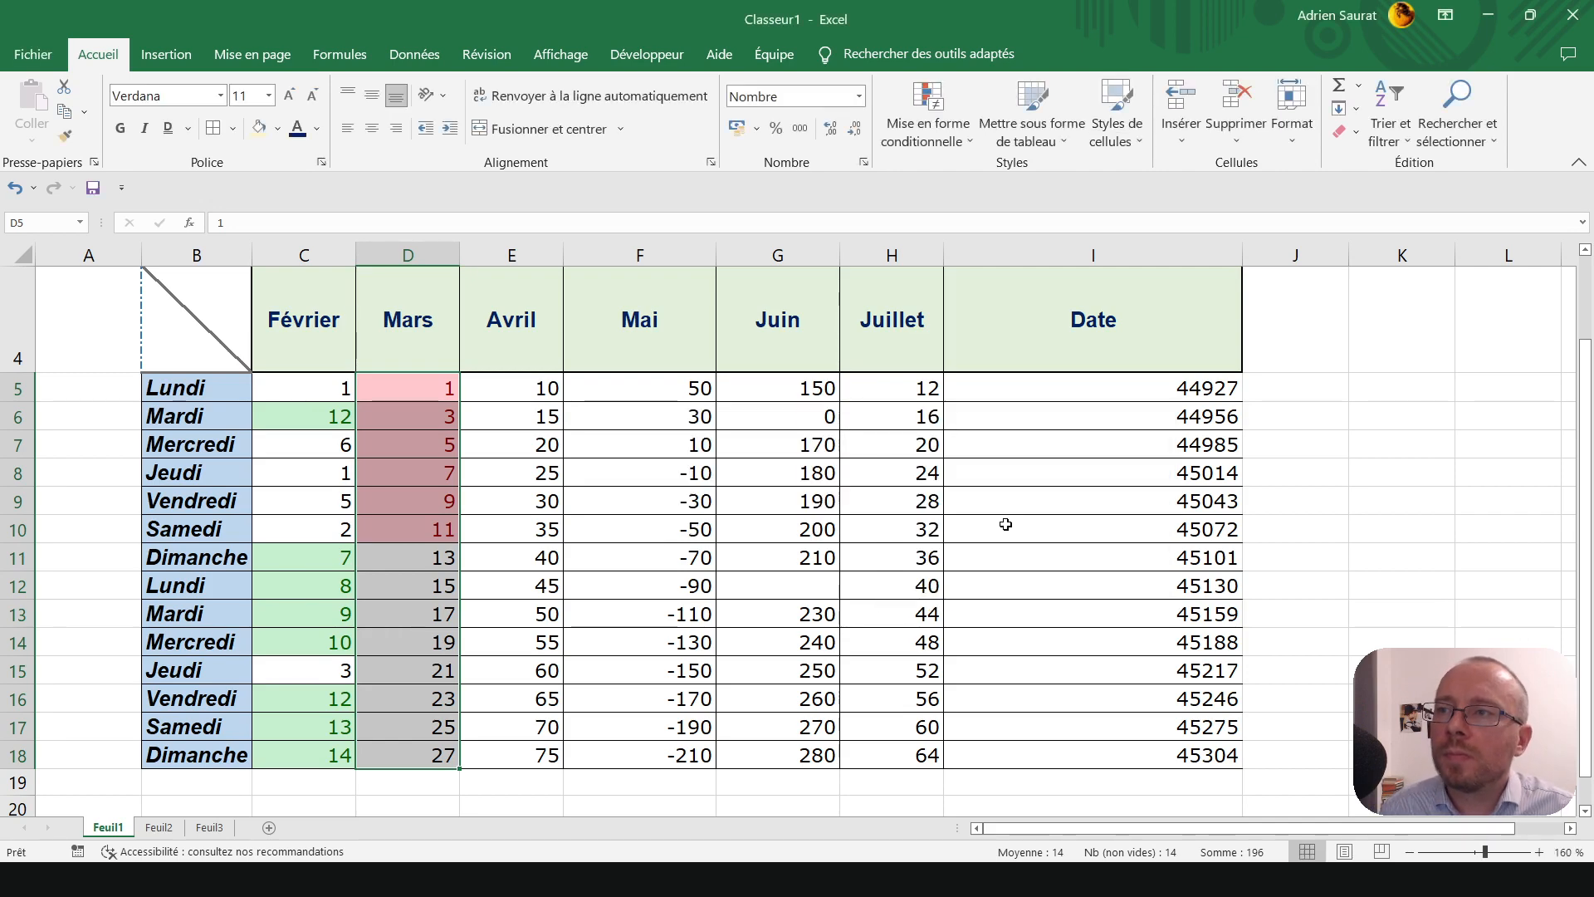
click(373, 556)
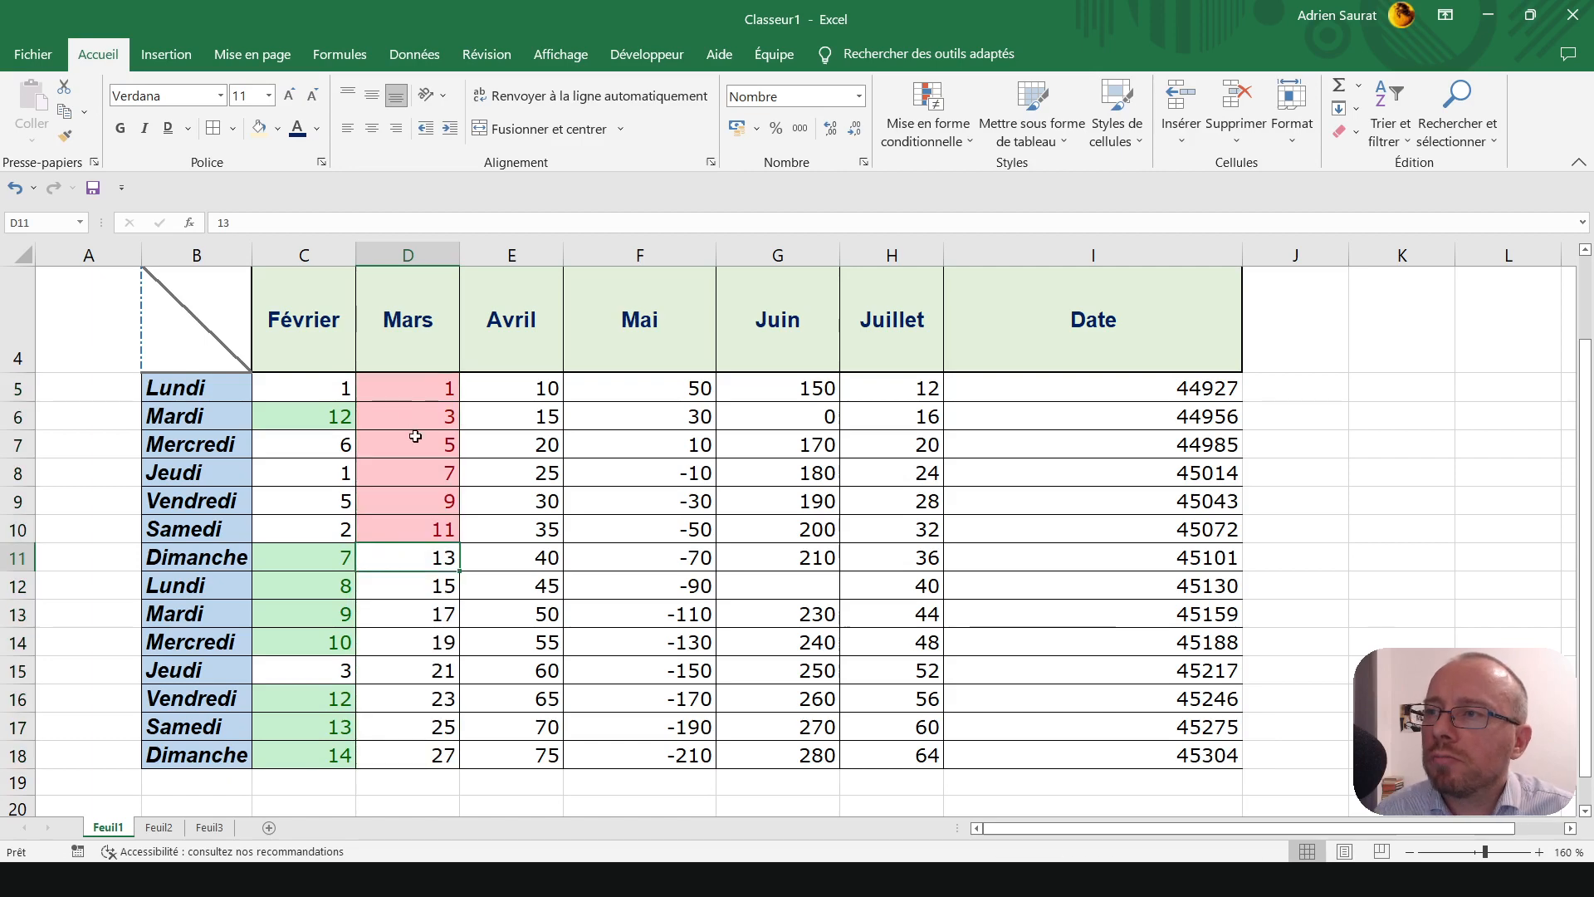
- Set the Mars amounts for the first Jeudi, cell D8, to 15 and the second Mercredi, cell D14, to 5
click(410, 467)
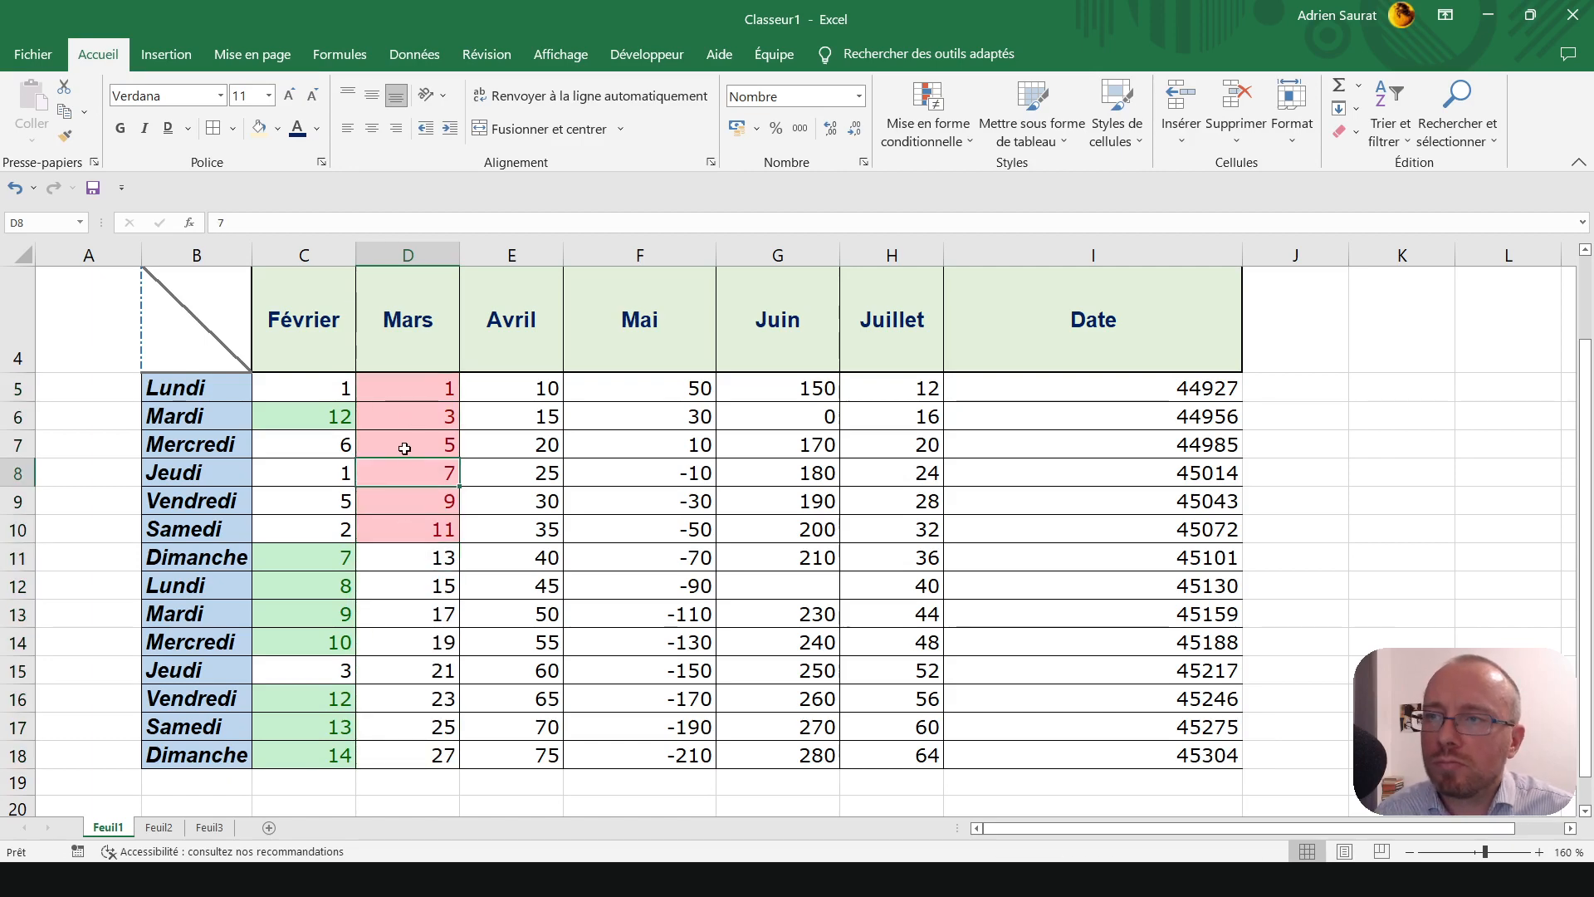
text(15)
key(Return)
key(Down)
key(Down)
key(Down)
key(Down)
key(Down)
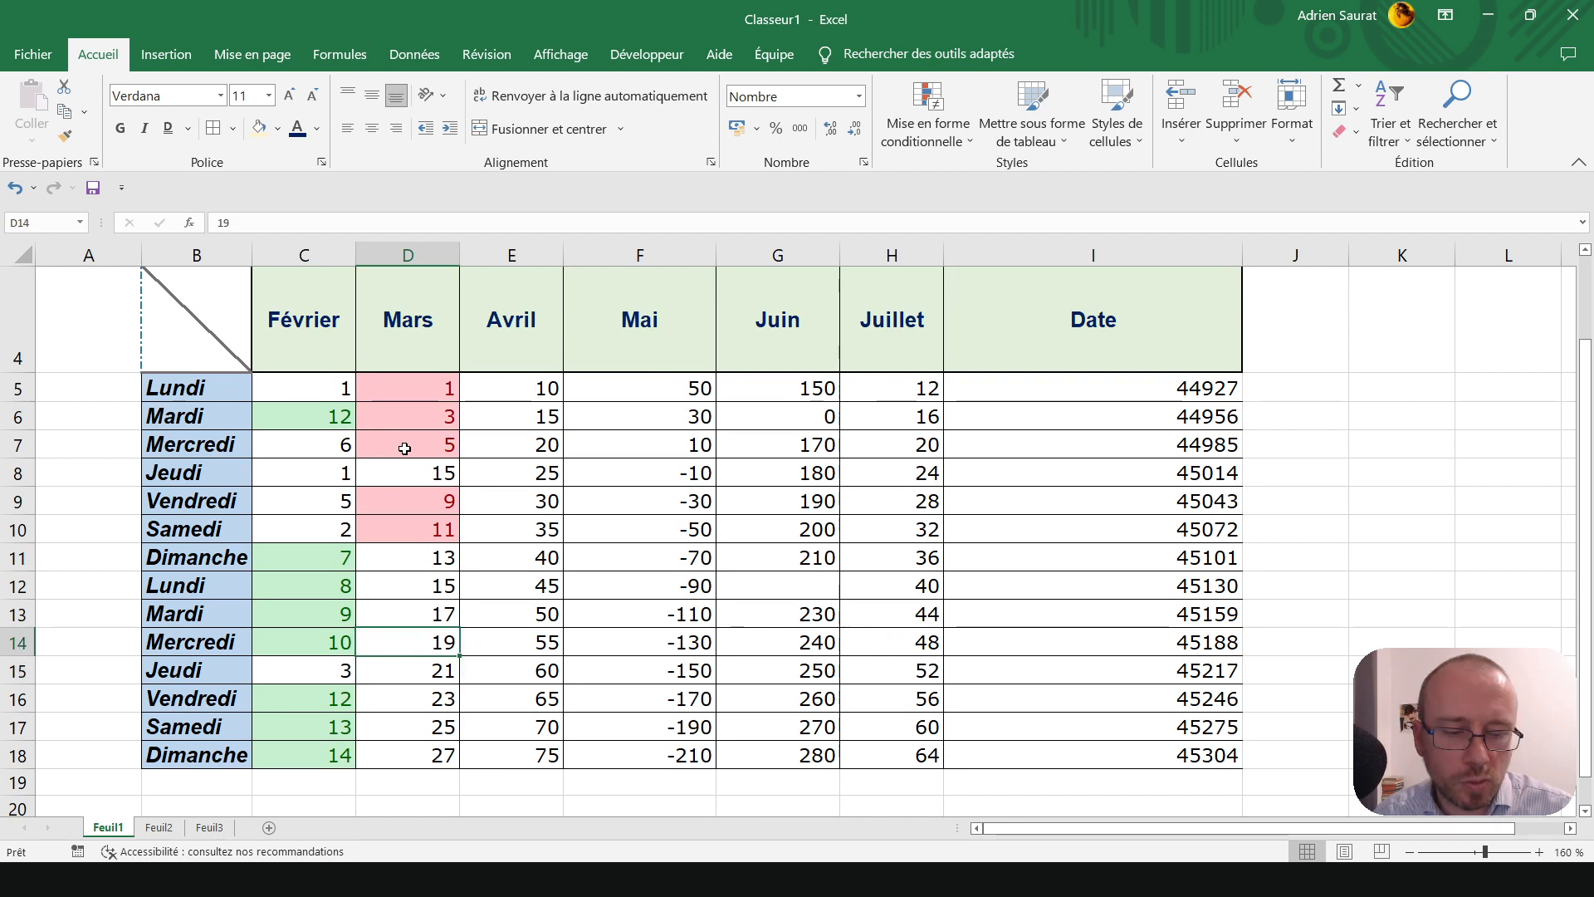
text(5)
key(Return)
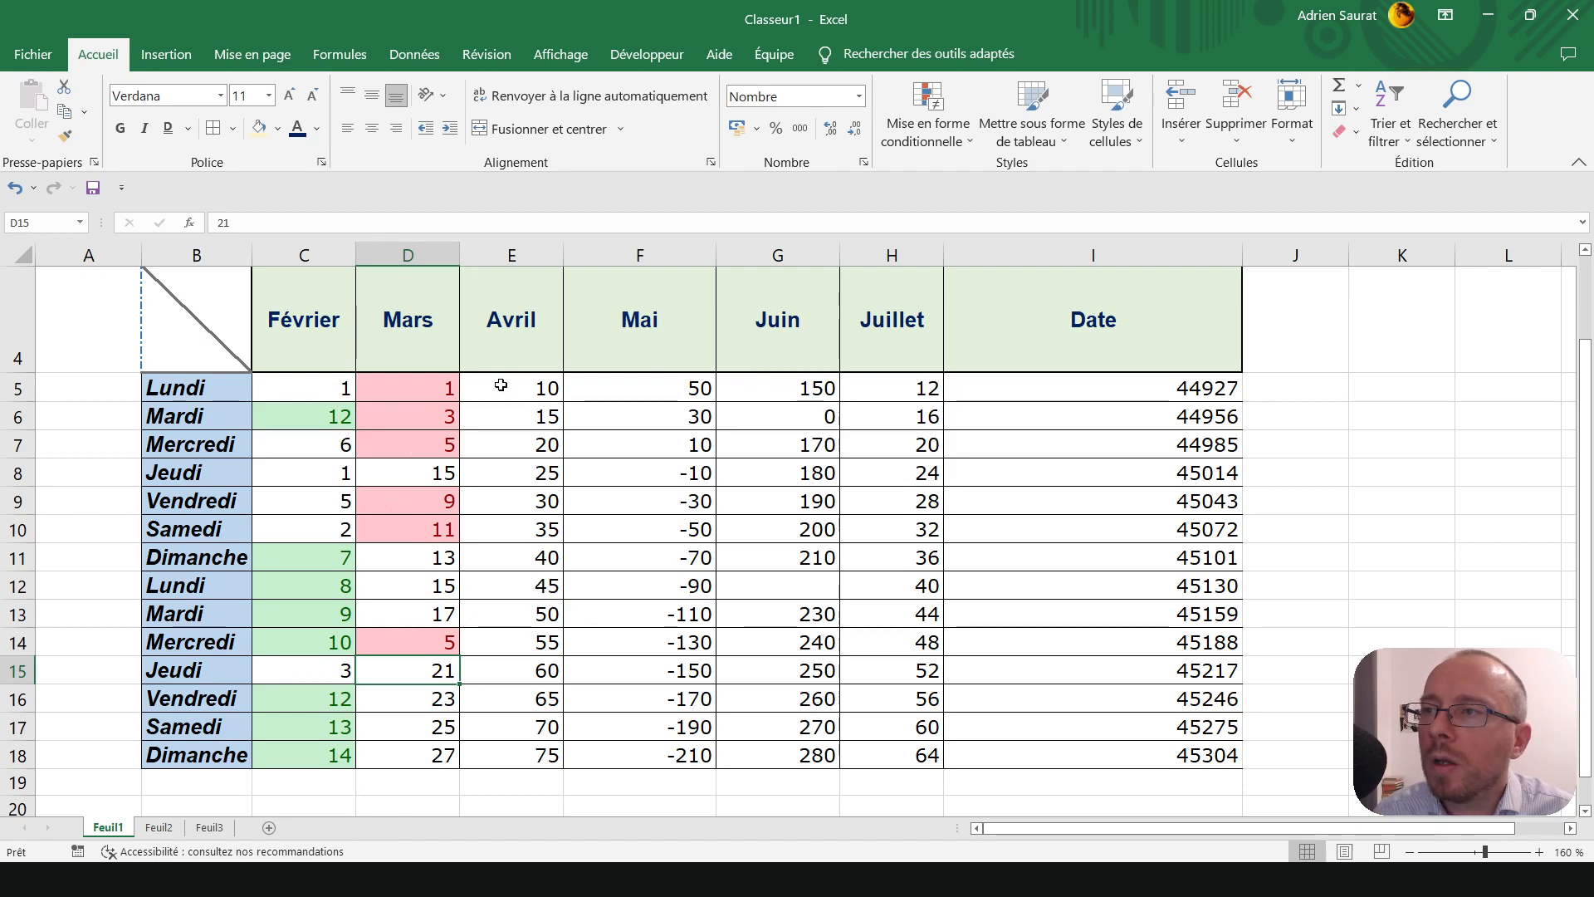
- Highlight the Avril amounts E5:E18 that are between 10 and 40 with Remplissage jaune avec texte jaune foncé
drag(500, 385, 490, 759)
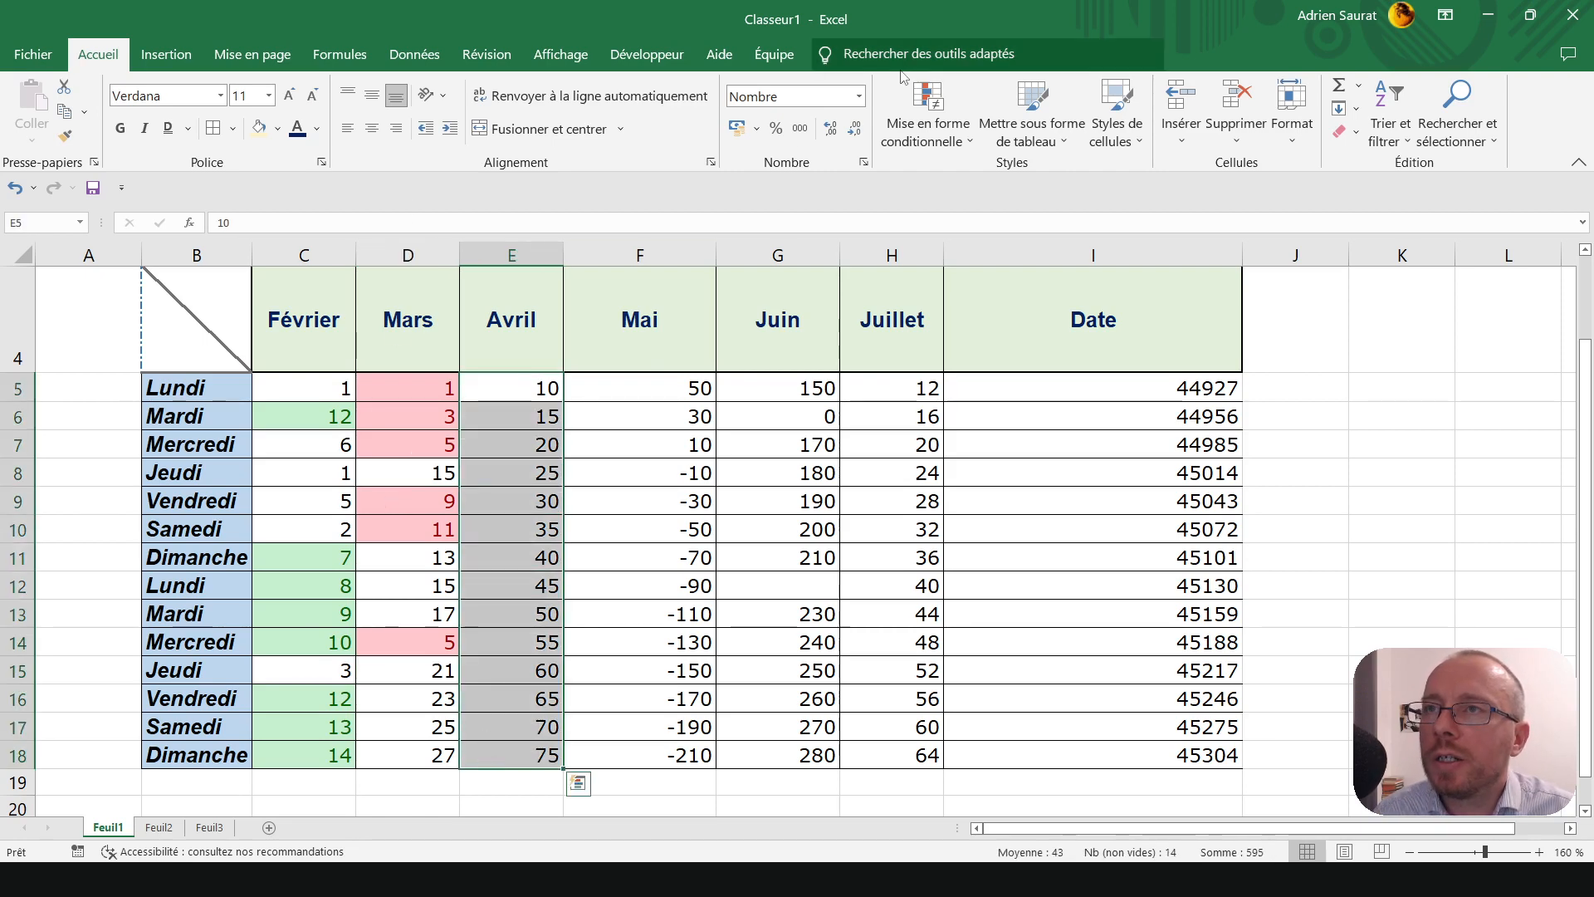
click(928, 123)
mouse_move(953, 182)
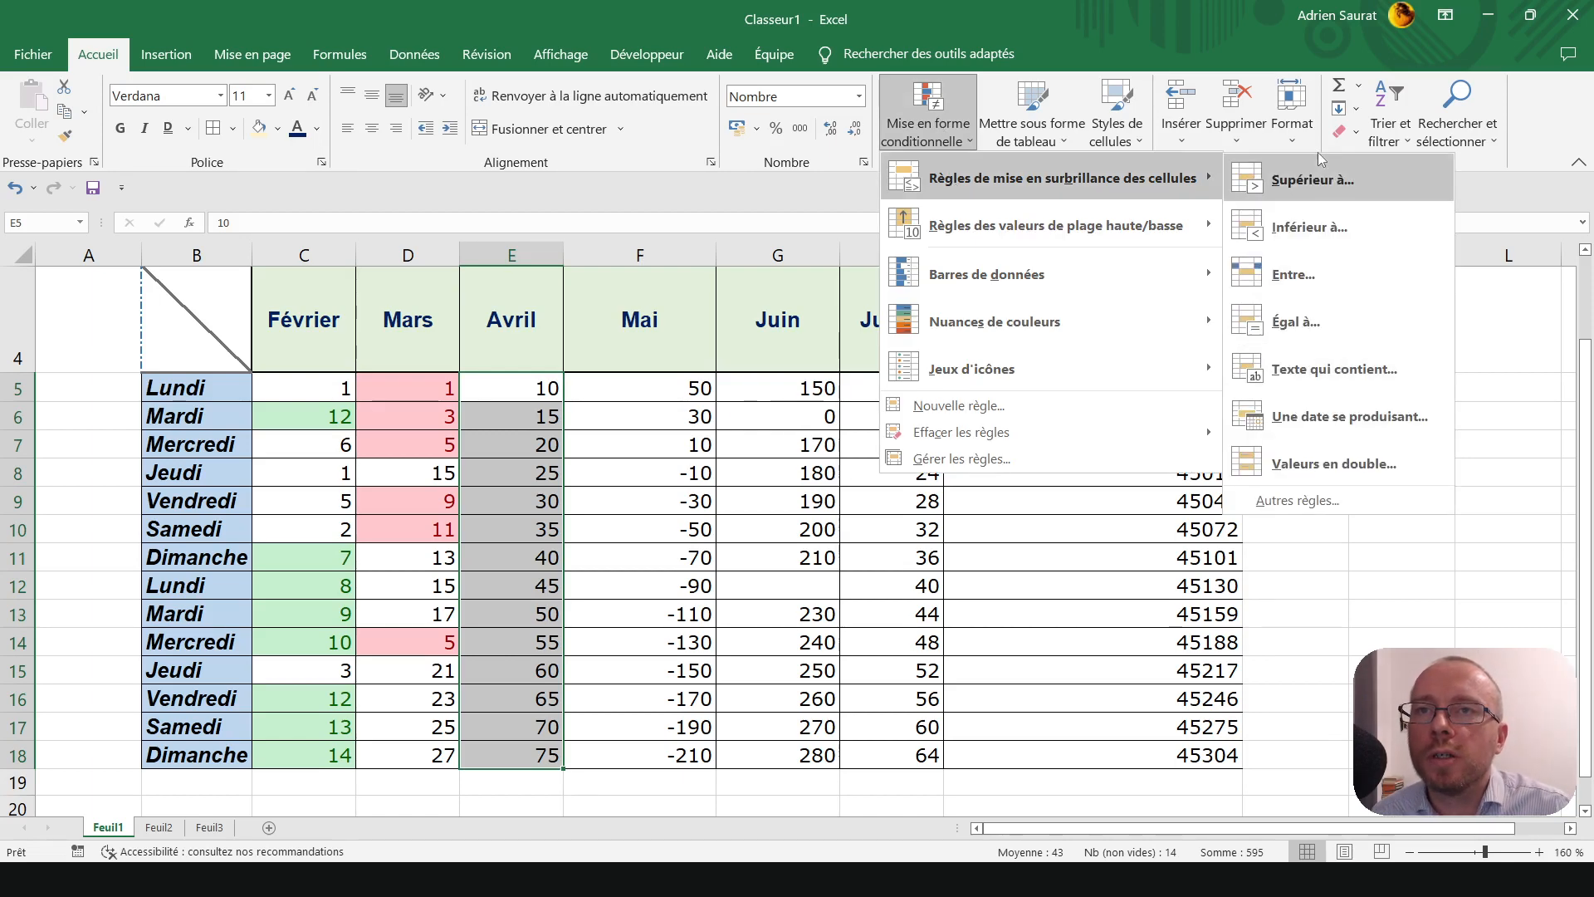
click(1285, 274)
drag(744, 434, 887, 362)
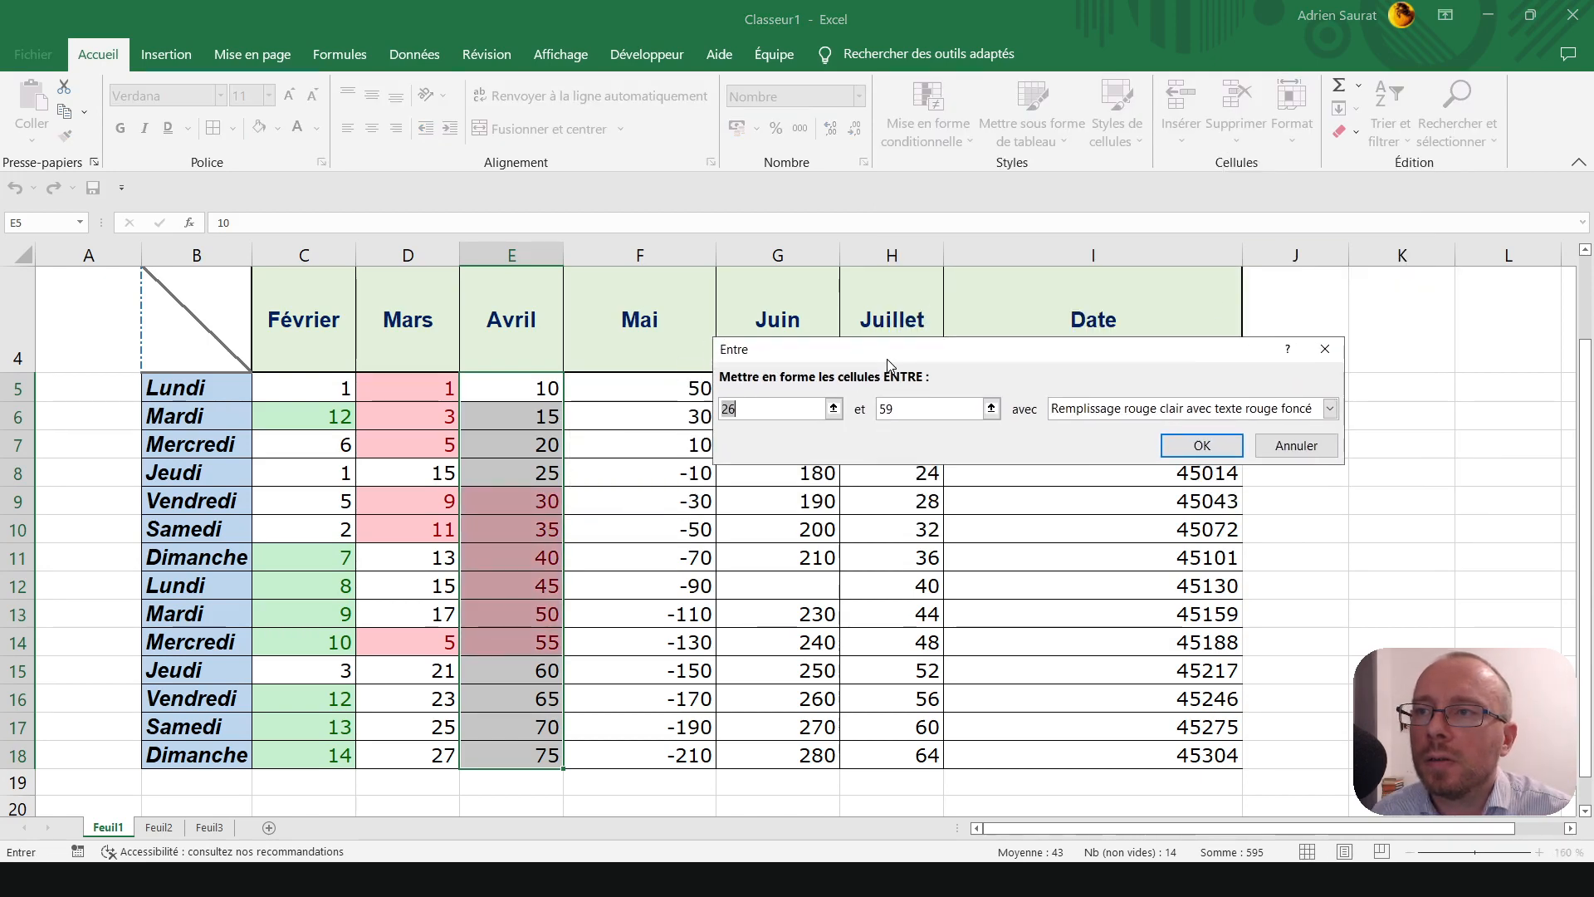
text(10)
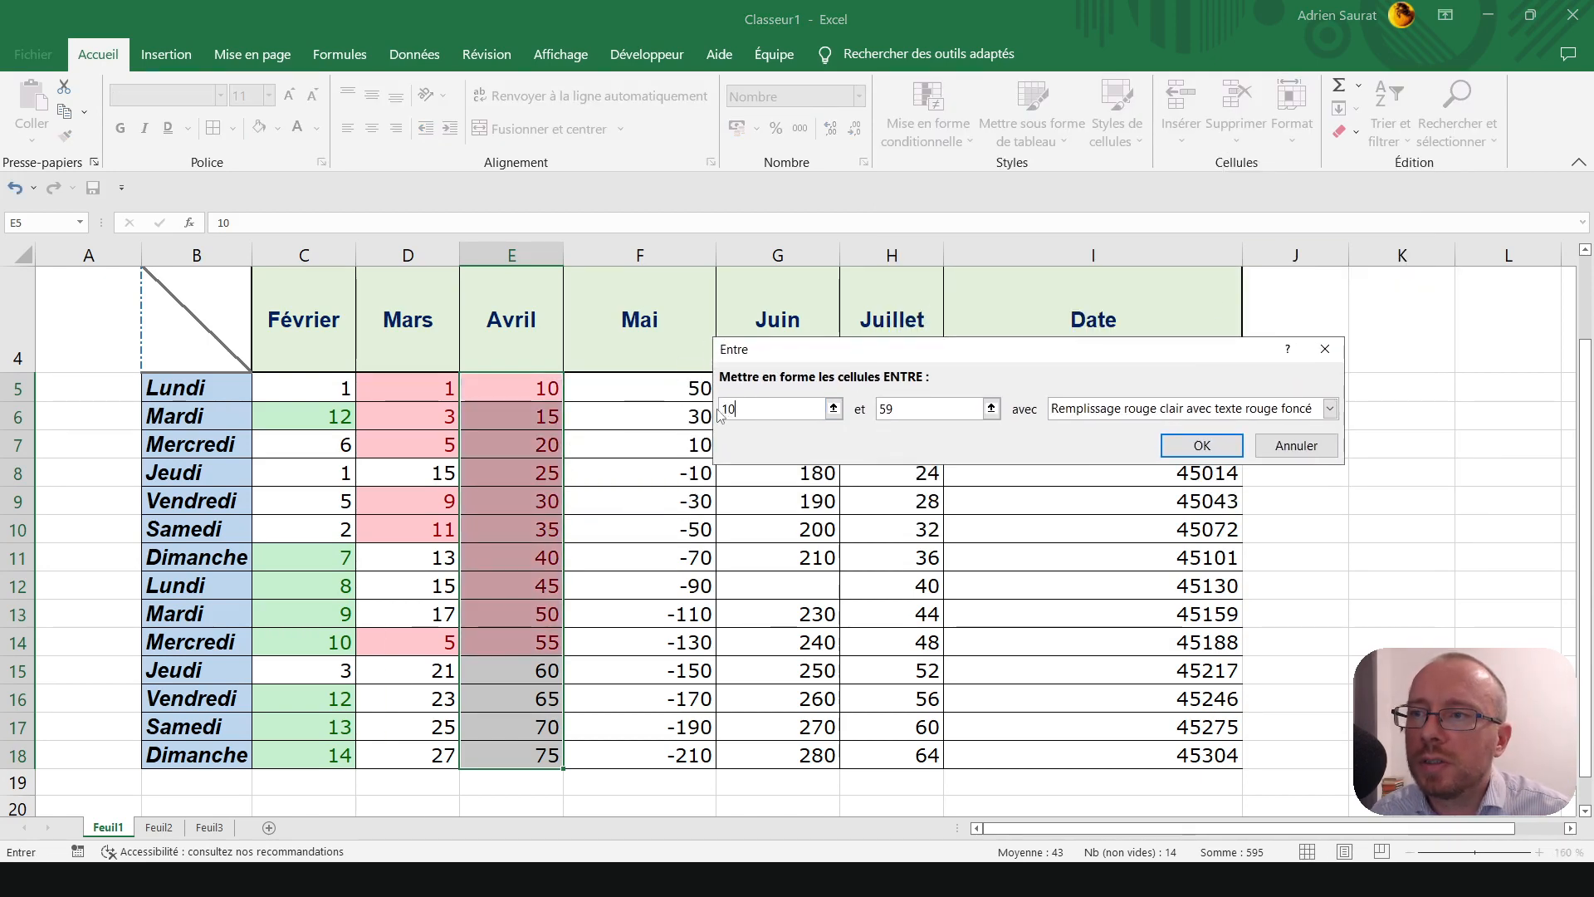
double_click(939, 402)
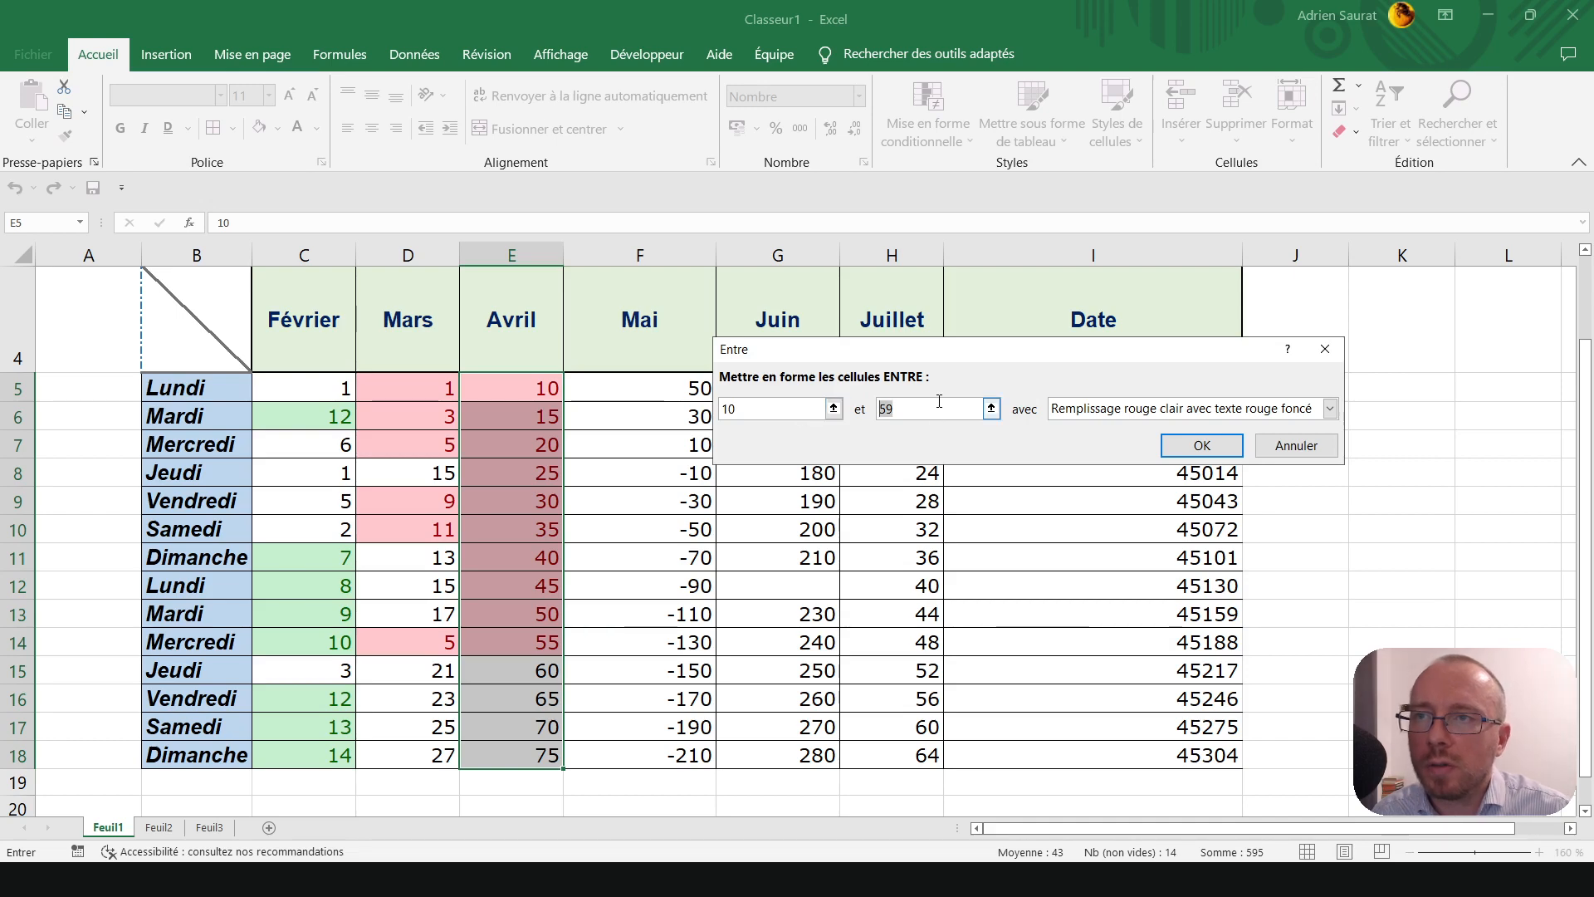
text(40)
click(1329, 408)
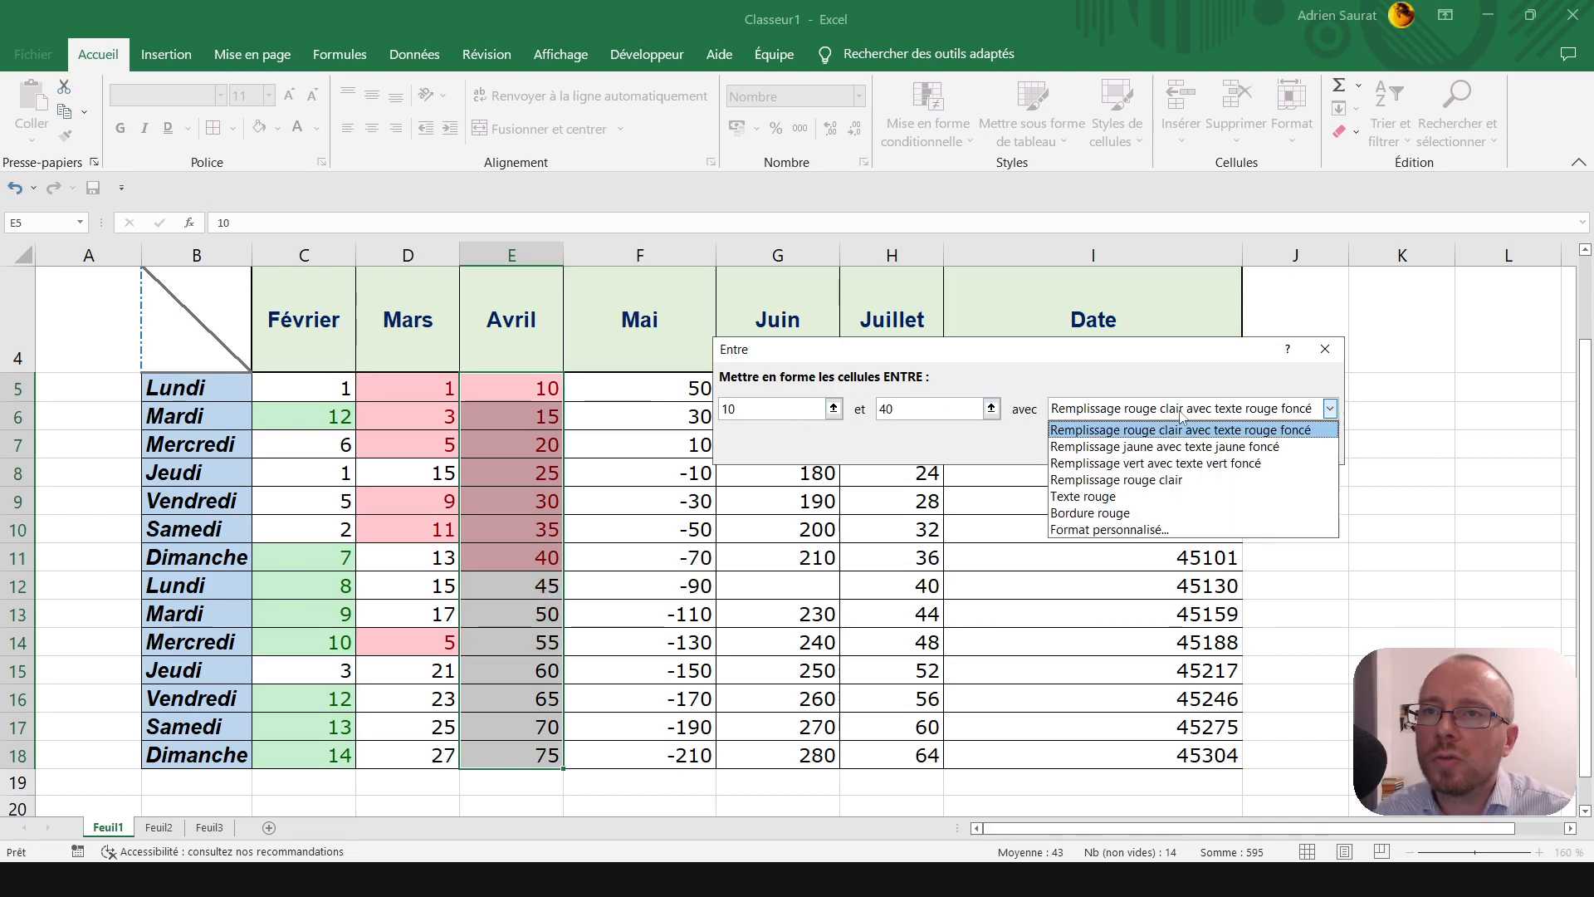
click(1120, 447)
click(1201, 446)
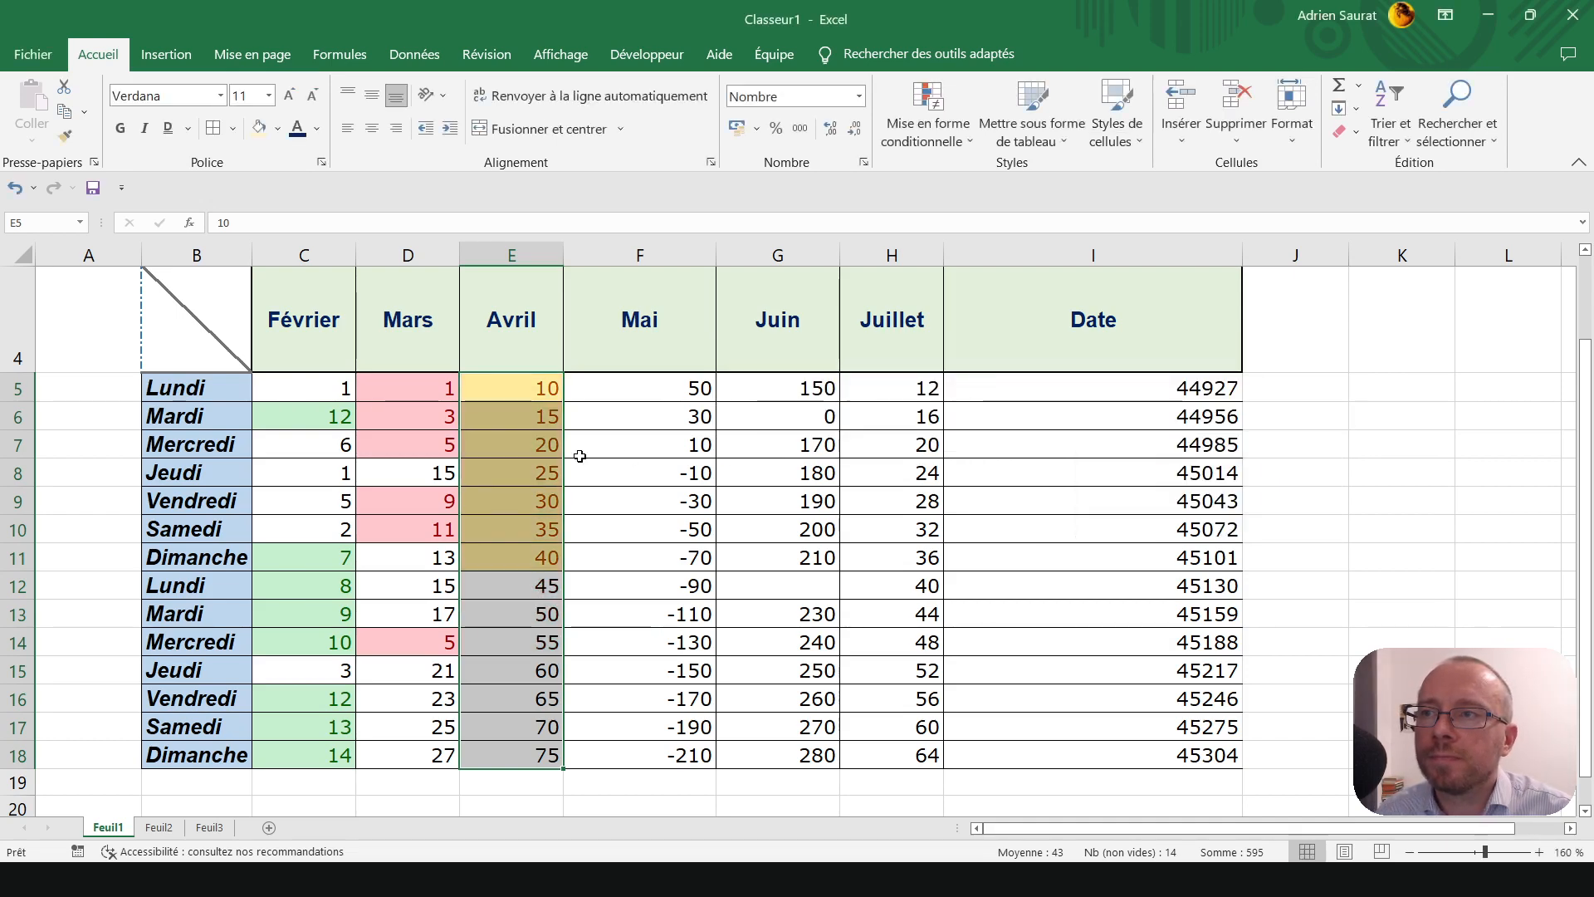
- Set the Avril amounts for the first Lundi, cell E5, to 2 and the first Vendredi, cell E9, to 5
click(531, 444)
click(530, 391)
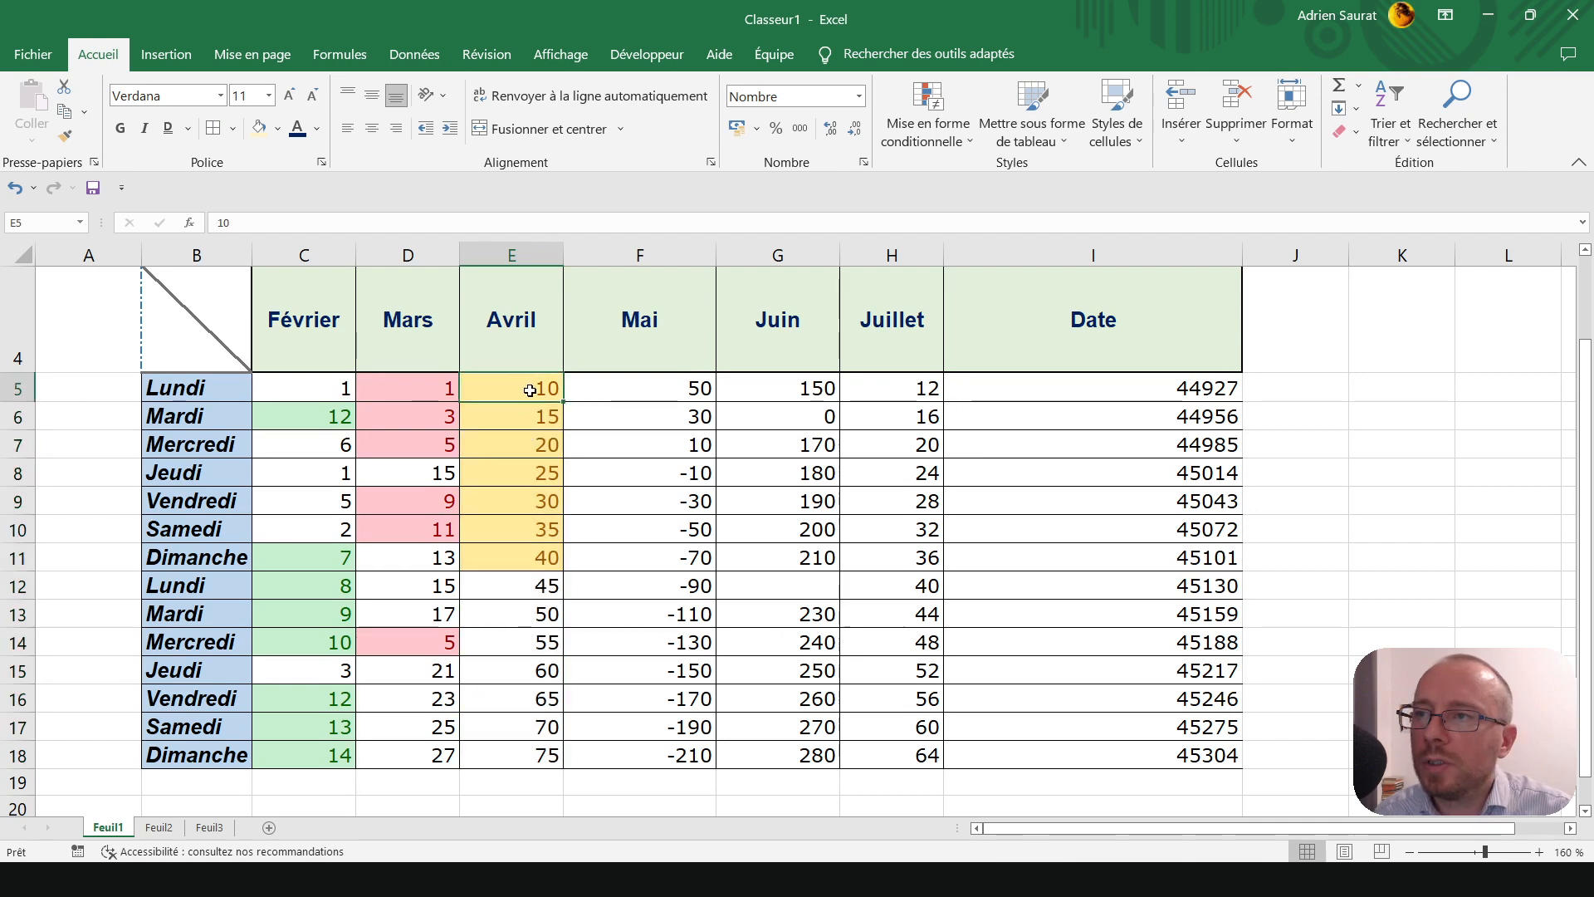
text(2)
key(Return)
key(Return)
key(Return)
key(Return)
text(5)
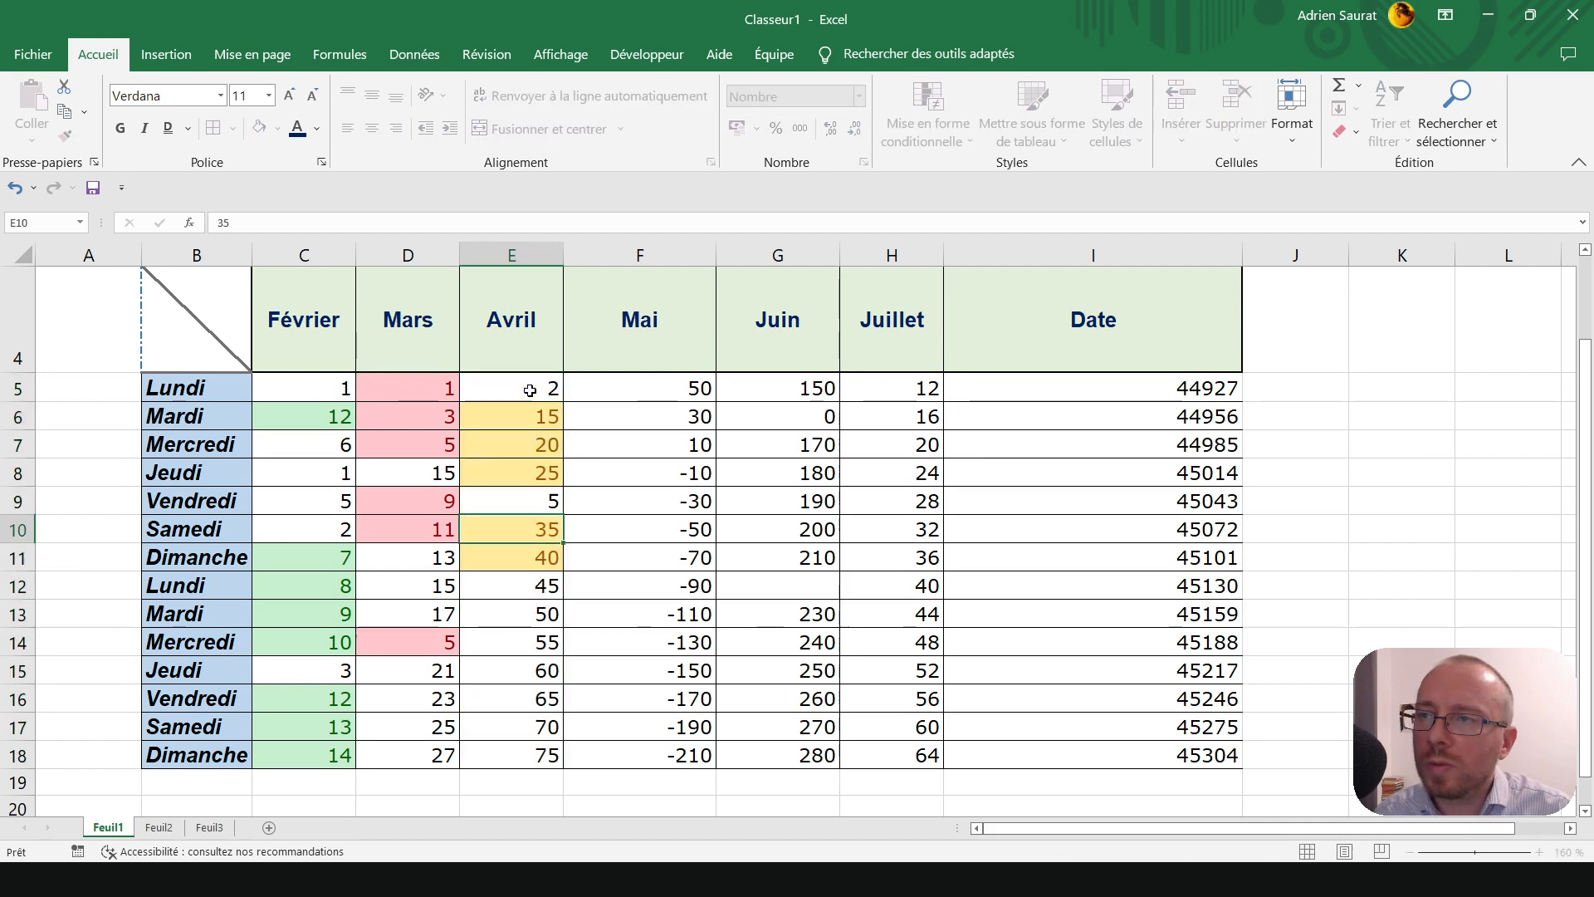
key(Return)
- Set the Avril amount for the second Jeudi, cell E15, to 38
key(Return)
key(Return)
key(Return)
key(Return)
key(Return)
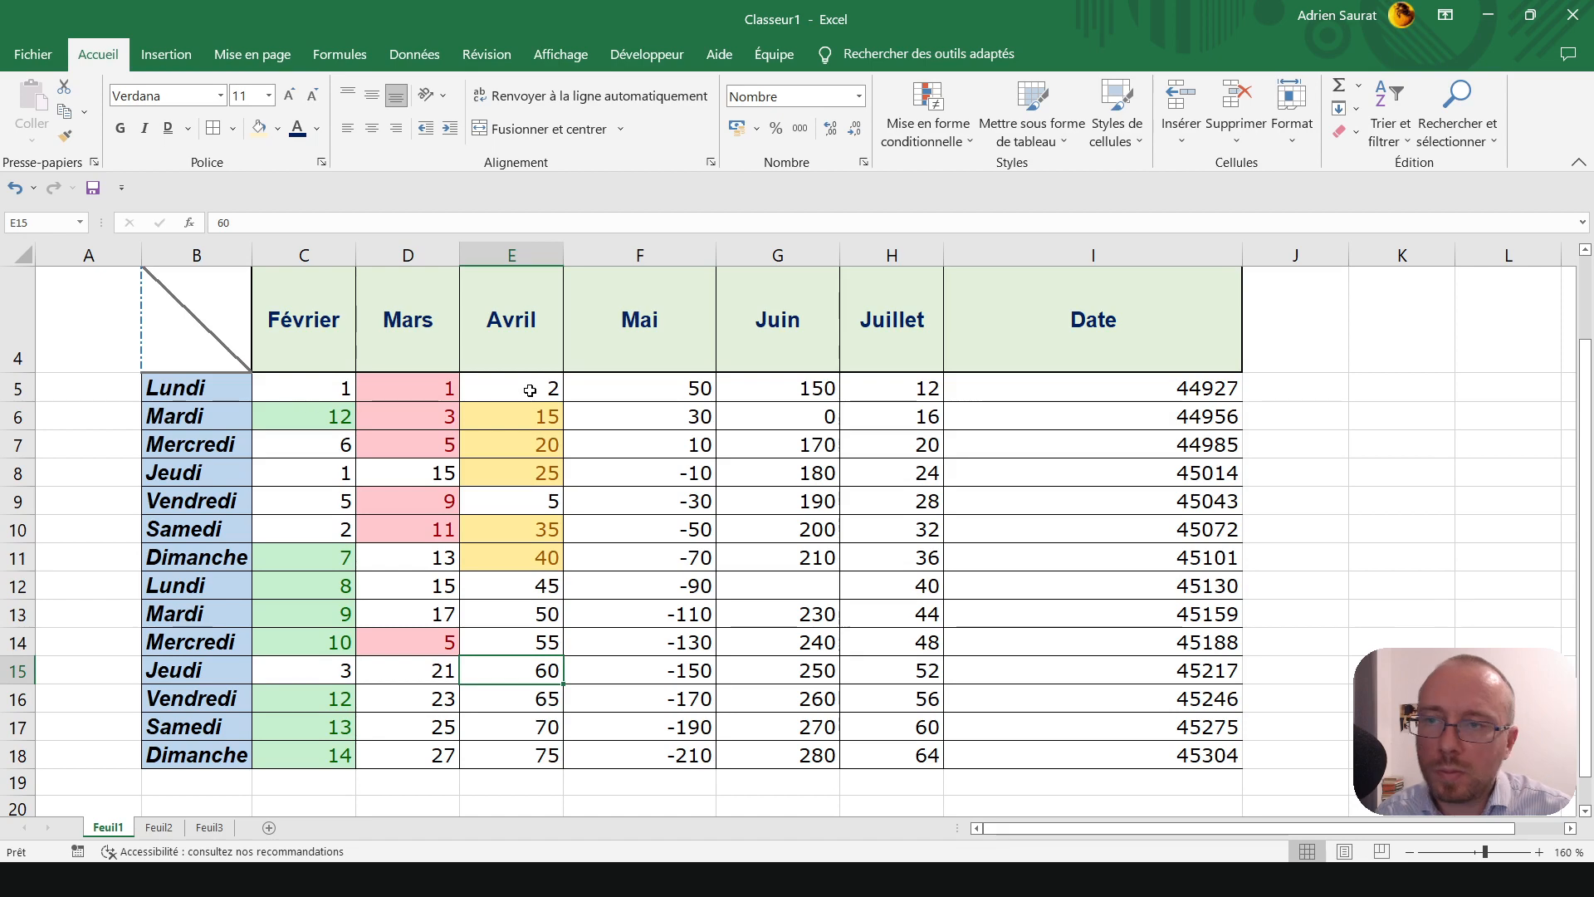
text(38)
key(Return)
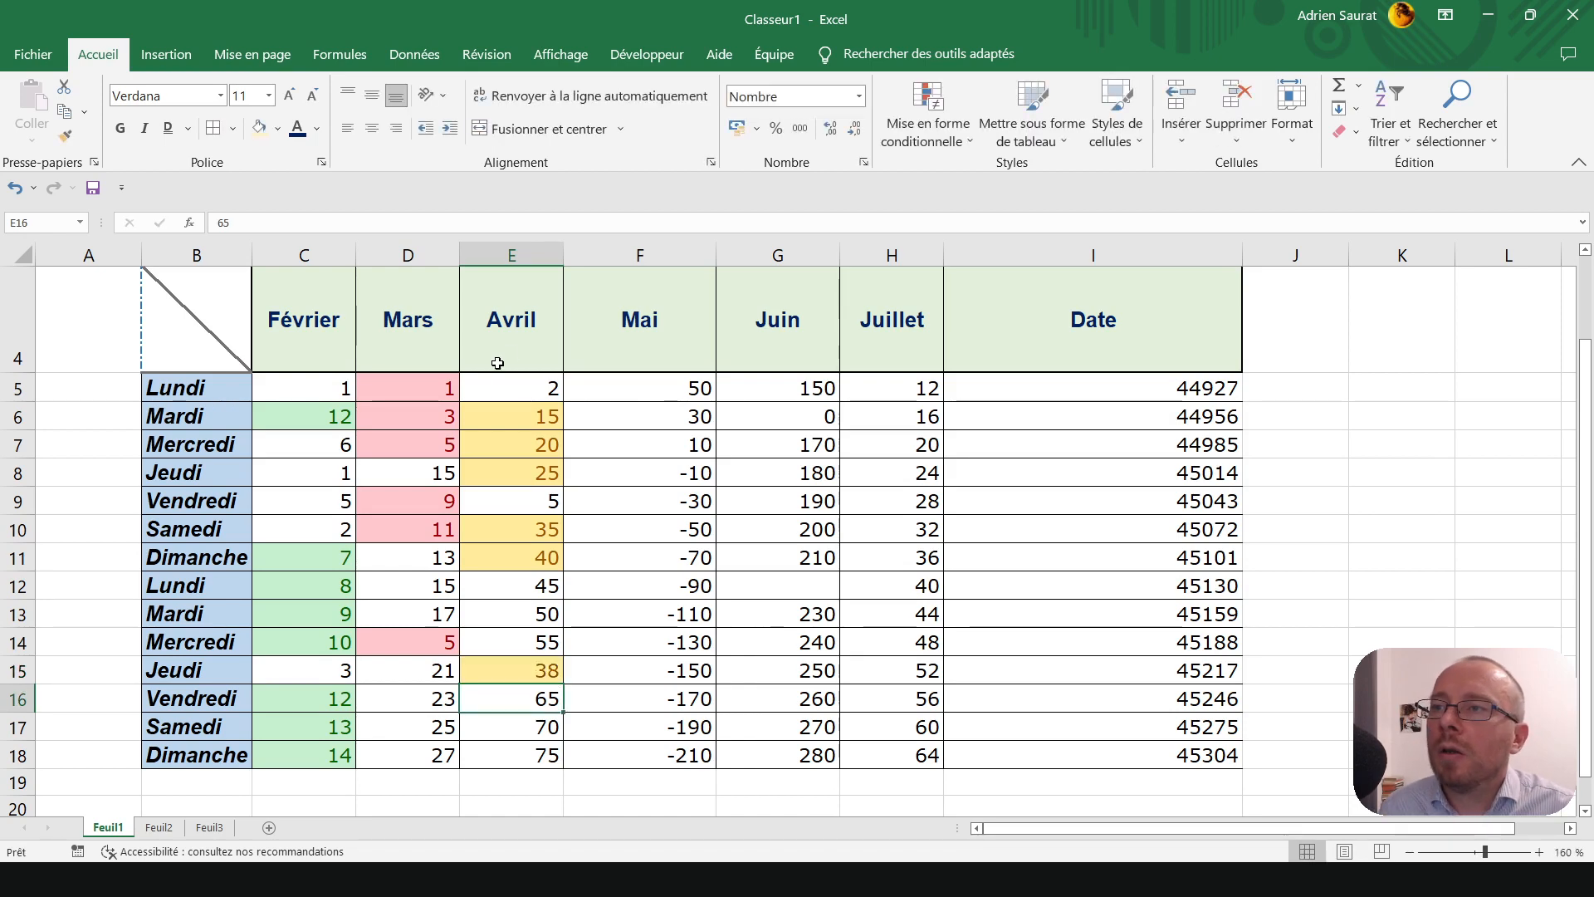
- Copy the formatting of the Avril amounts E5:E18 onto the Juin amounts starting at G5 with the format painter
drag(551, 386, 534, 754)
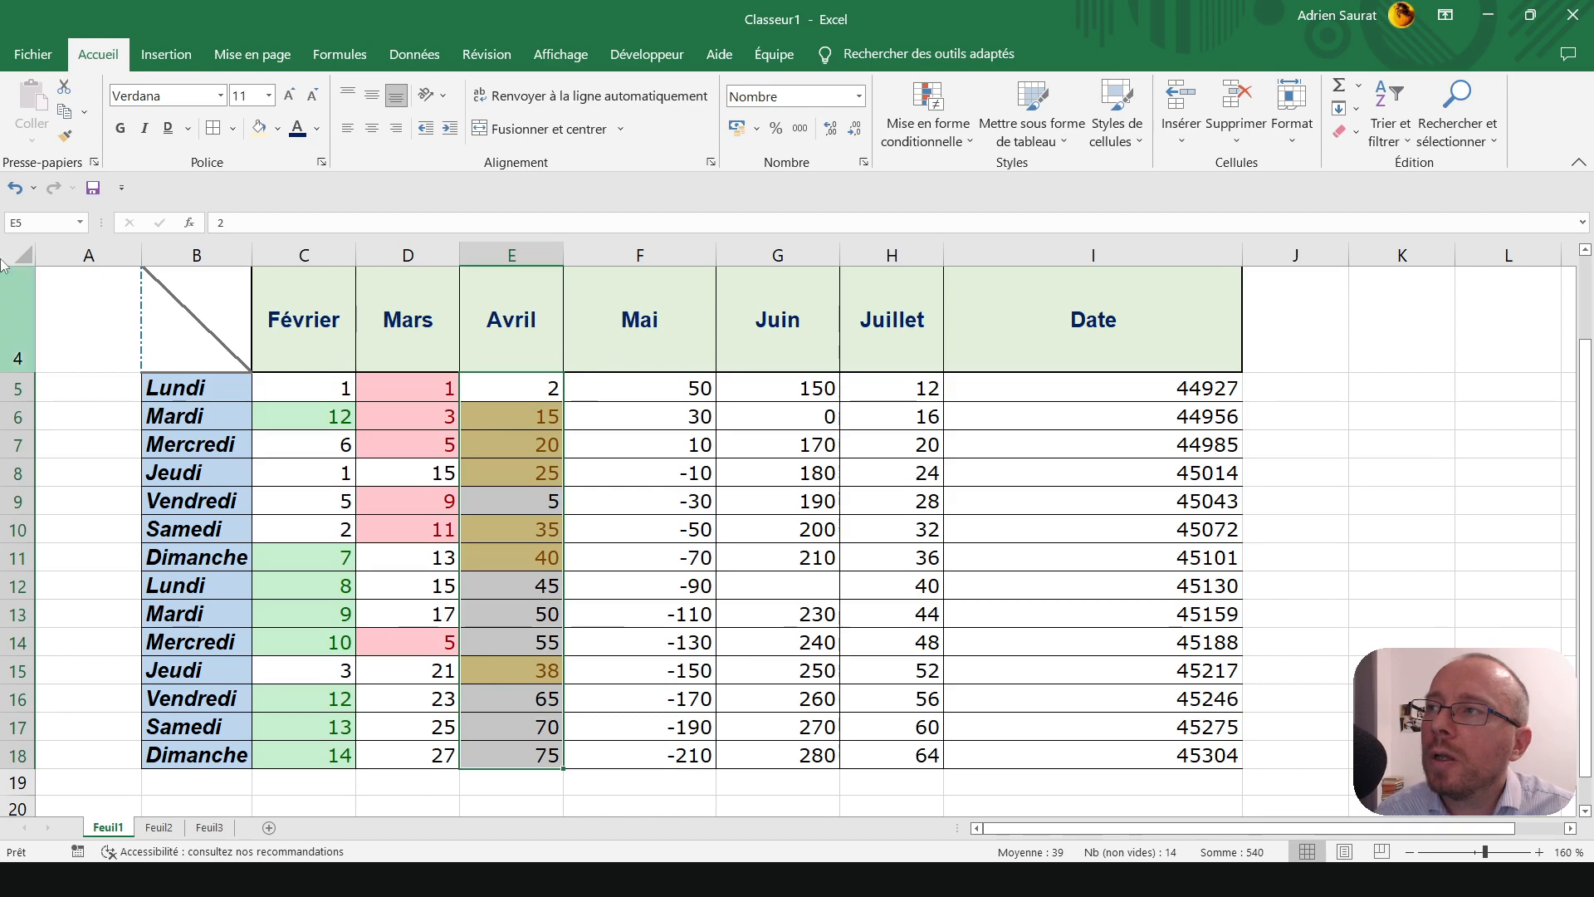
click(66, 141)
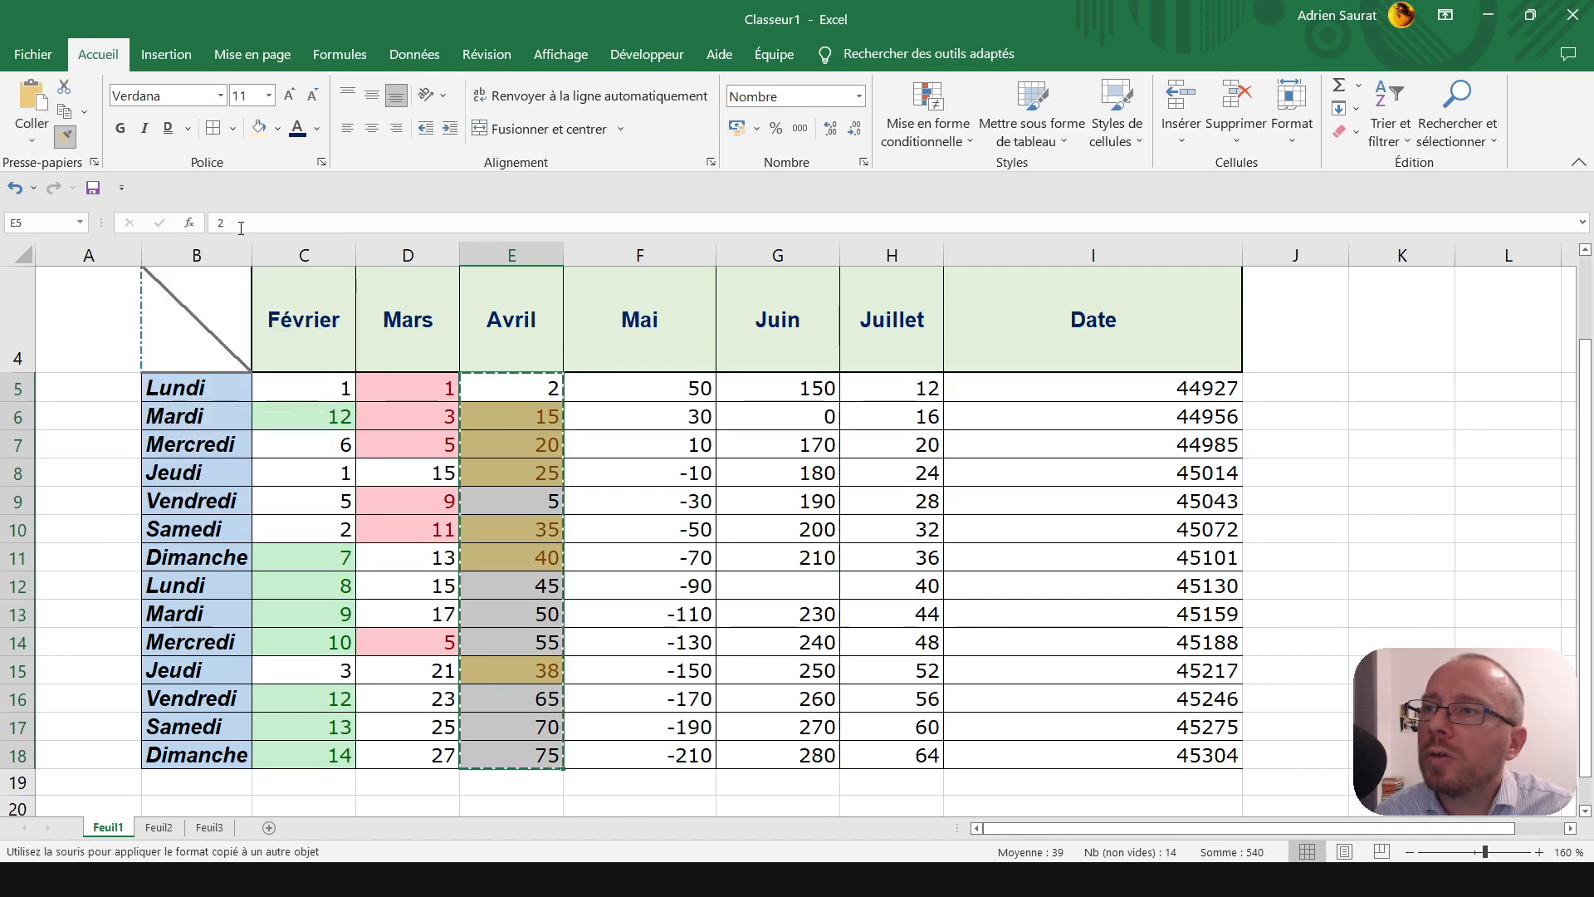
click(776, 387)
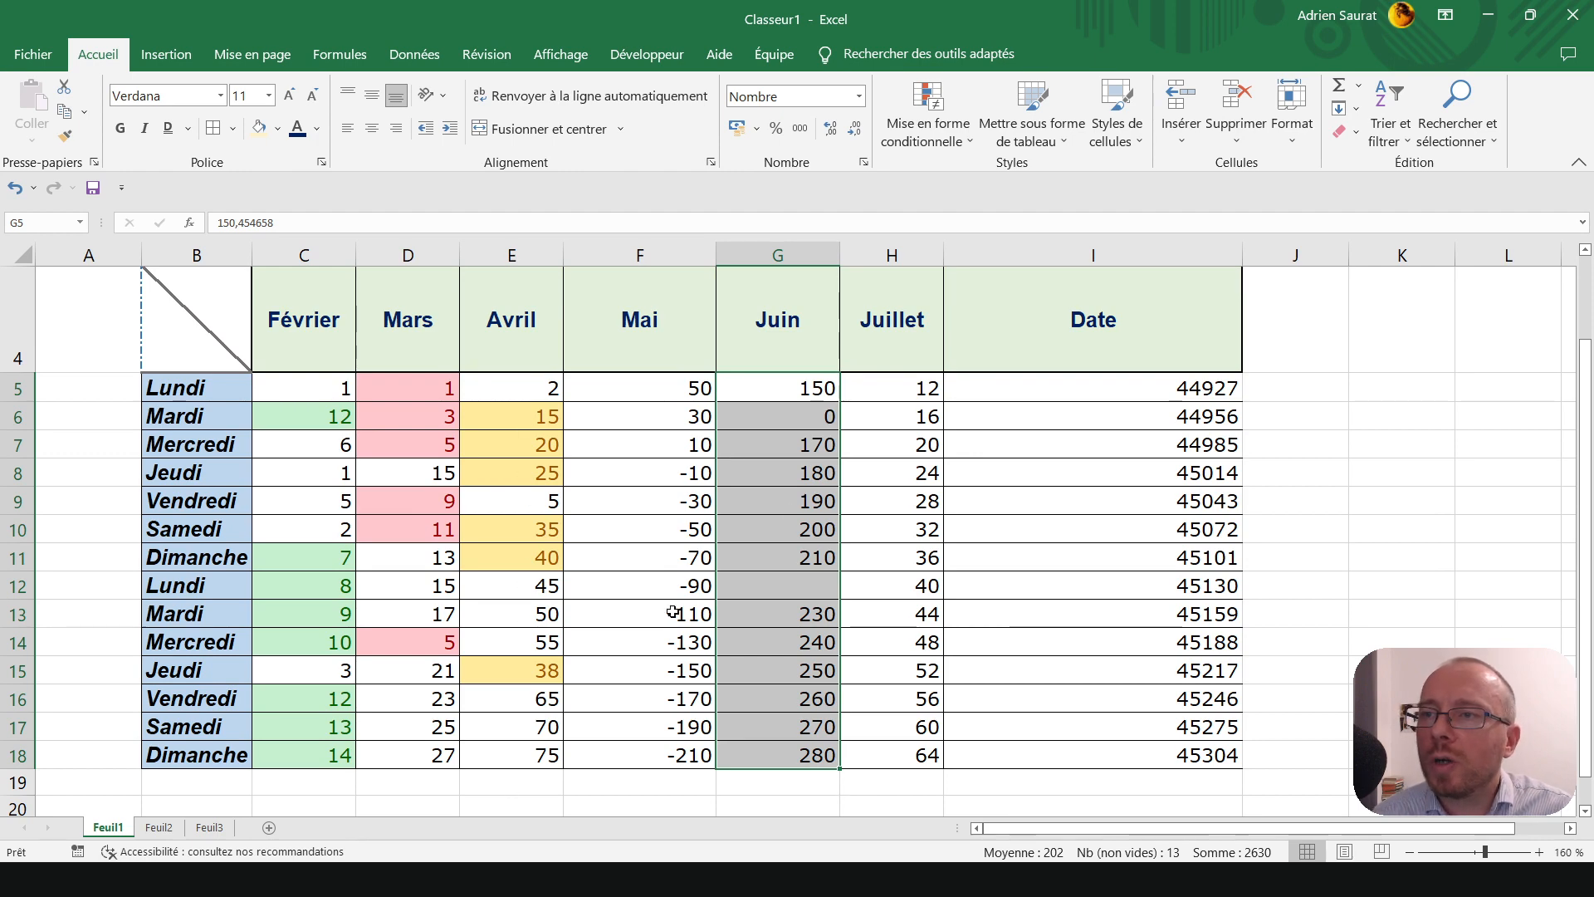
- Set the Juin amounts for the first Mardi, cell G6, to 20 and the first Vendredi, cell G9, to 30
click(812, 470)
click(812, 415)
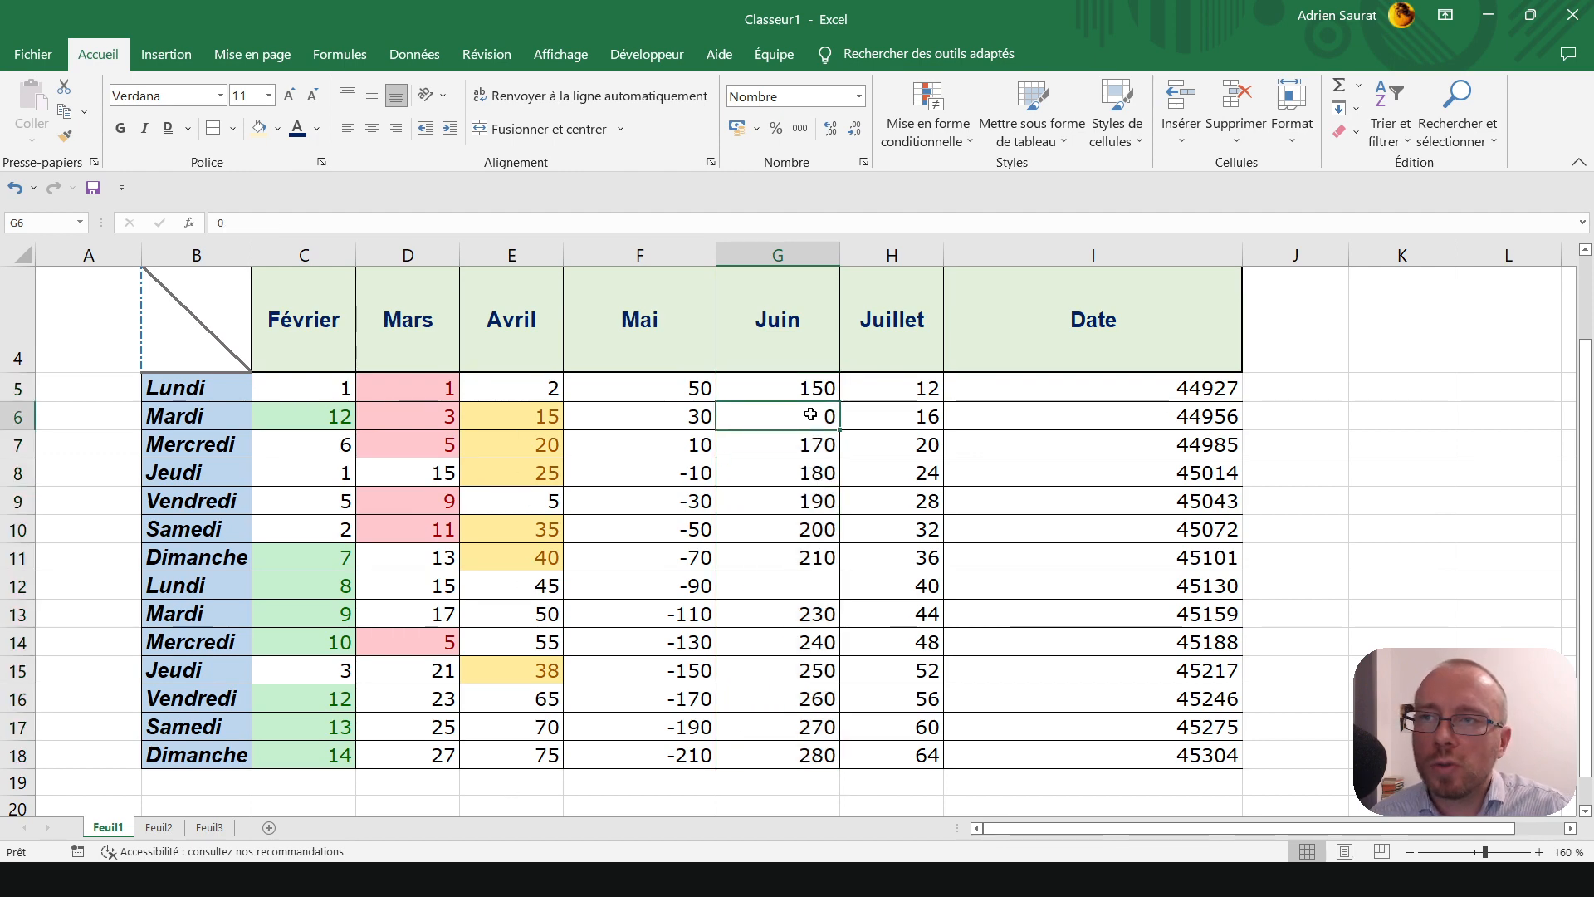
text(20)
key(Return)
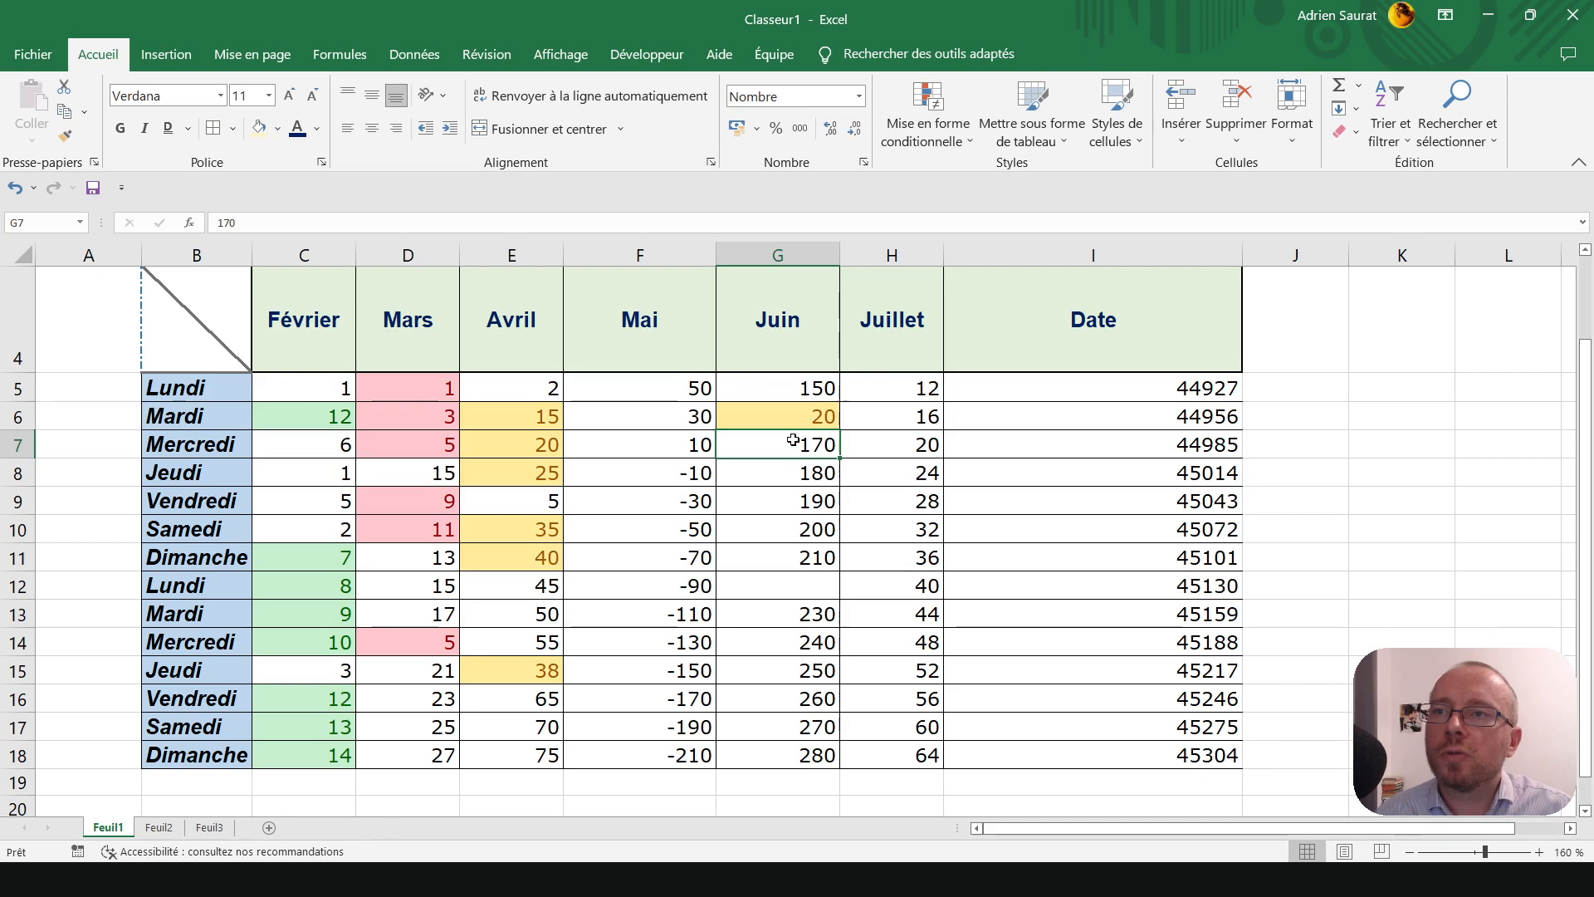
click(785, 503)
text(30)
key(Return)
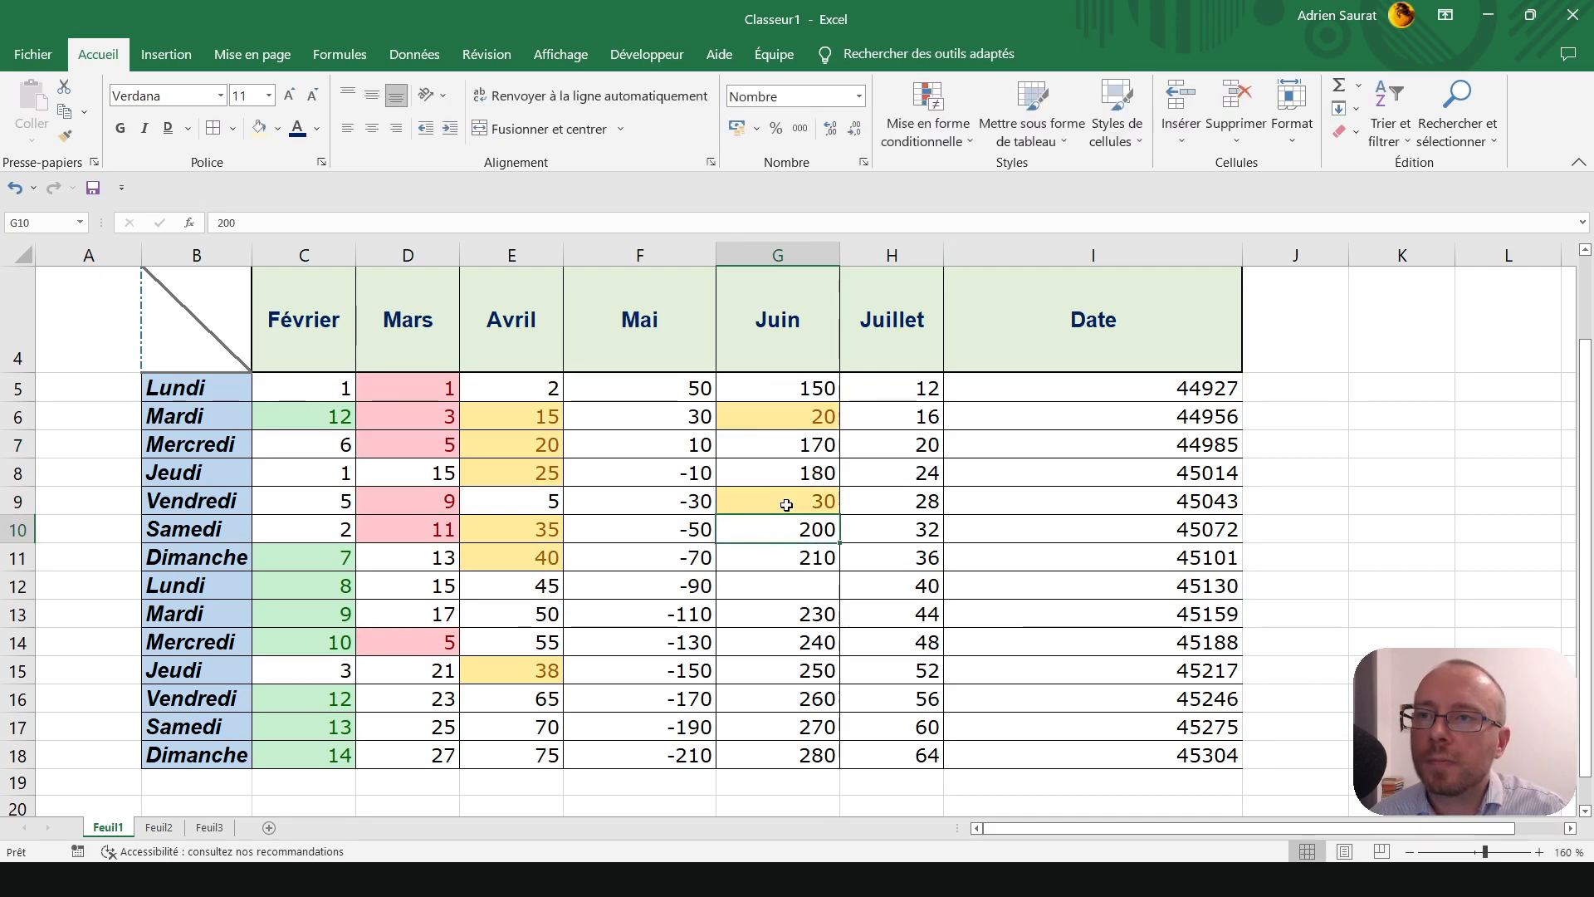
drag(773, 381, 774, 762)
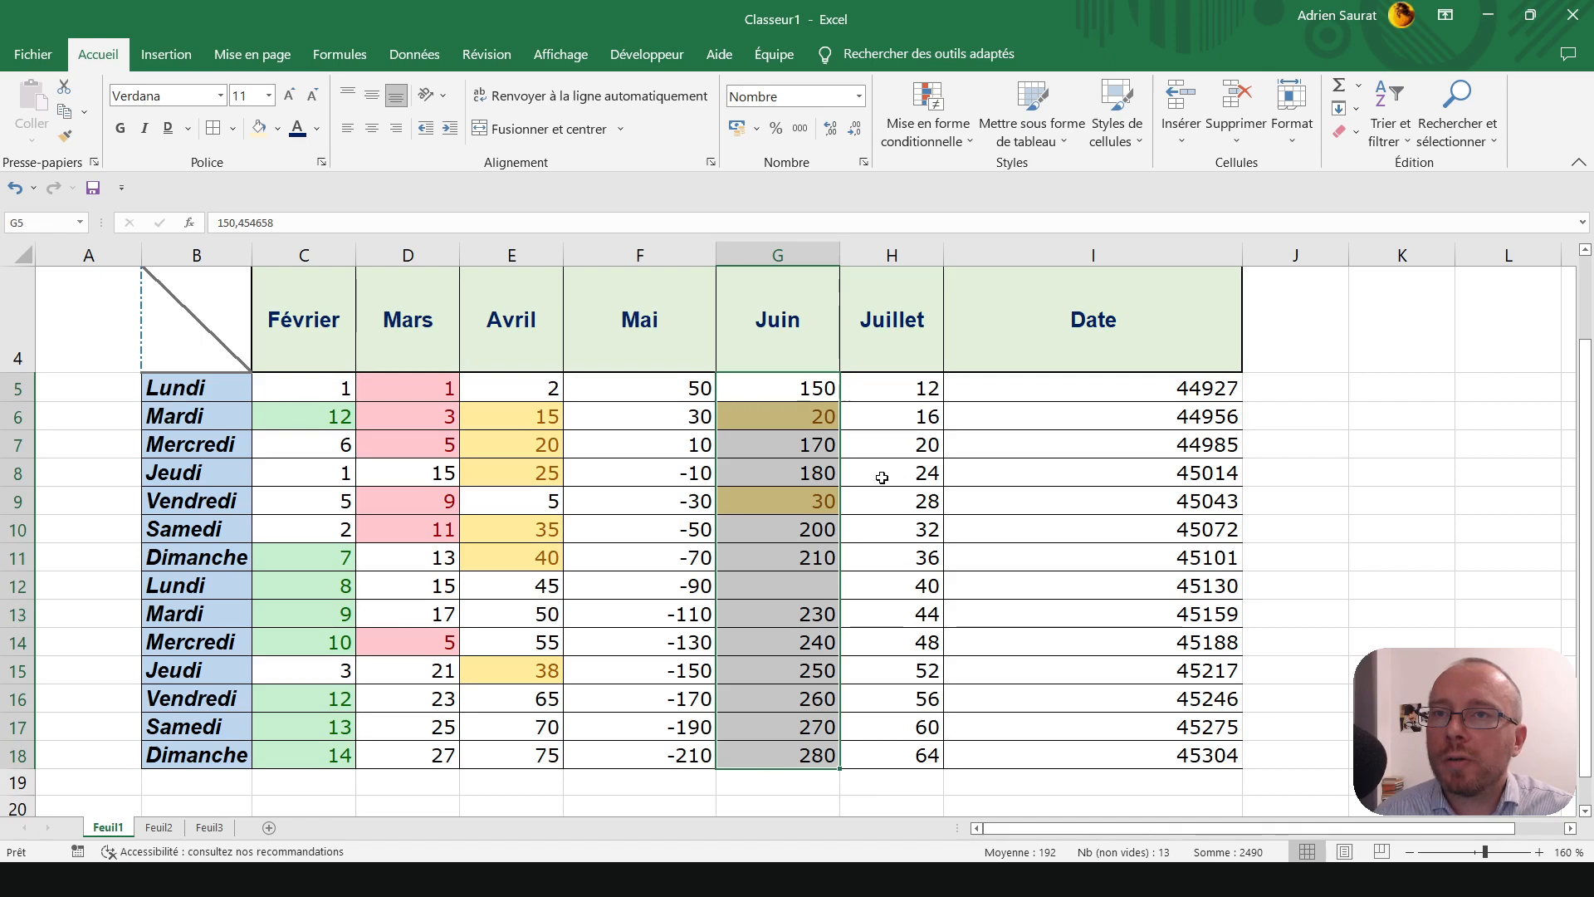
- Format the Date column values I5:I18 as Date courte
drag(1088, 388, 1117, 755)
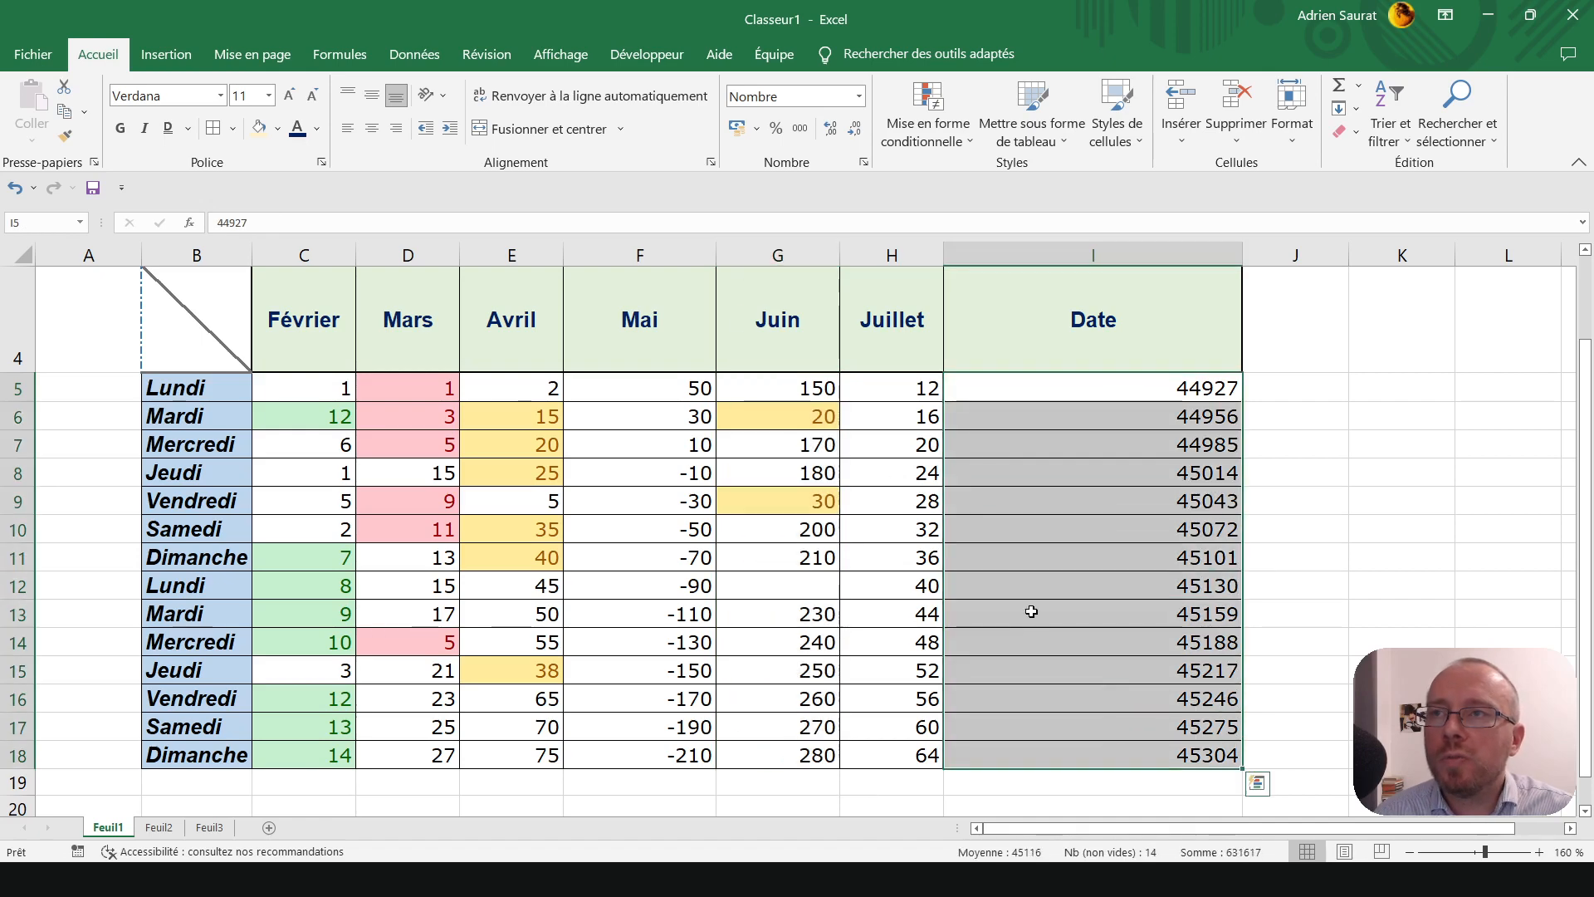
click(859, 96)
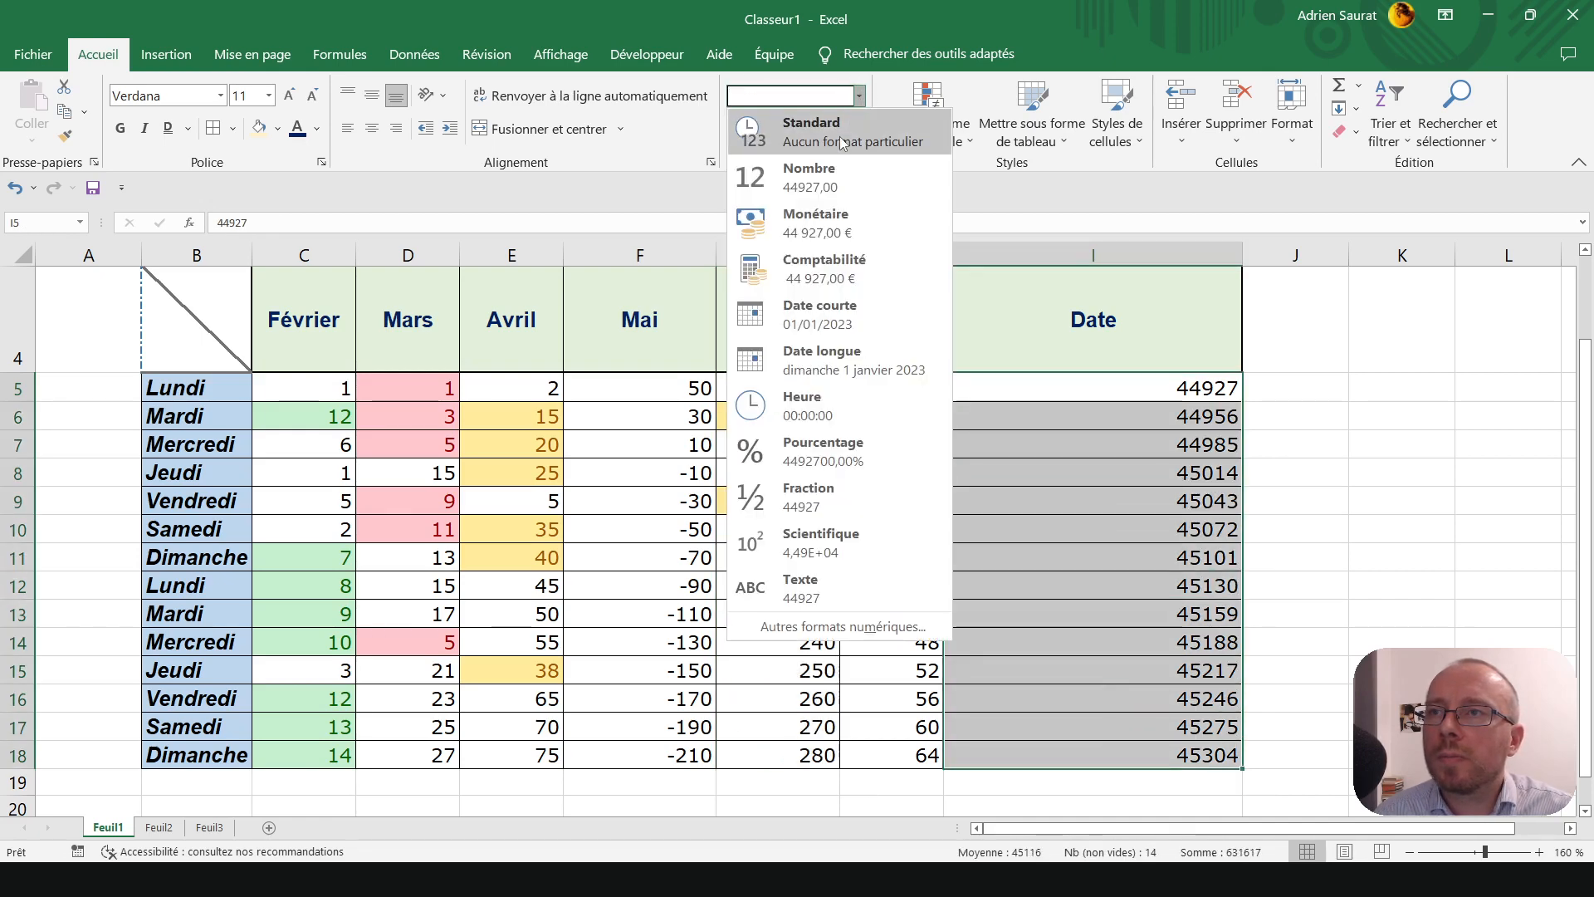
click(828, 324)
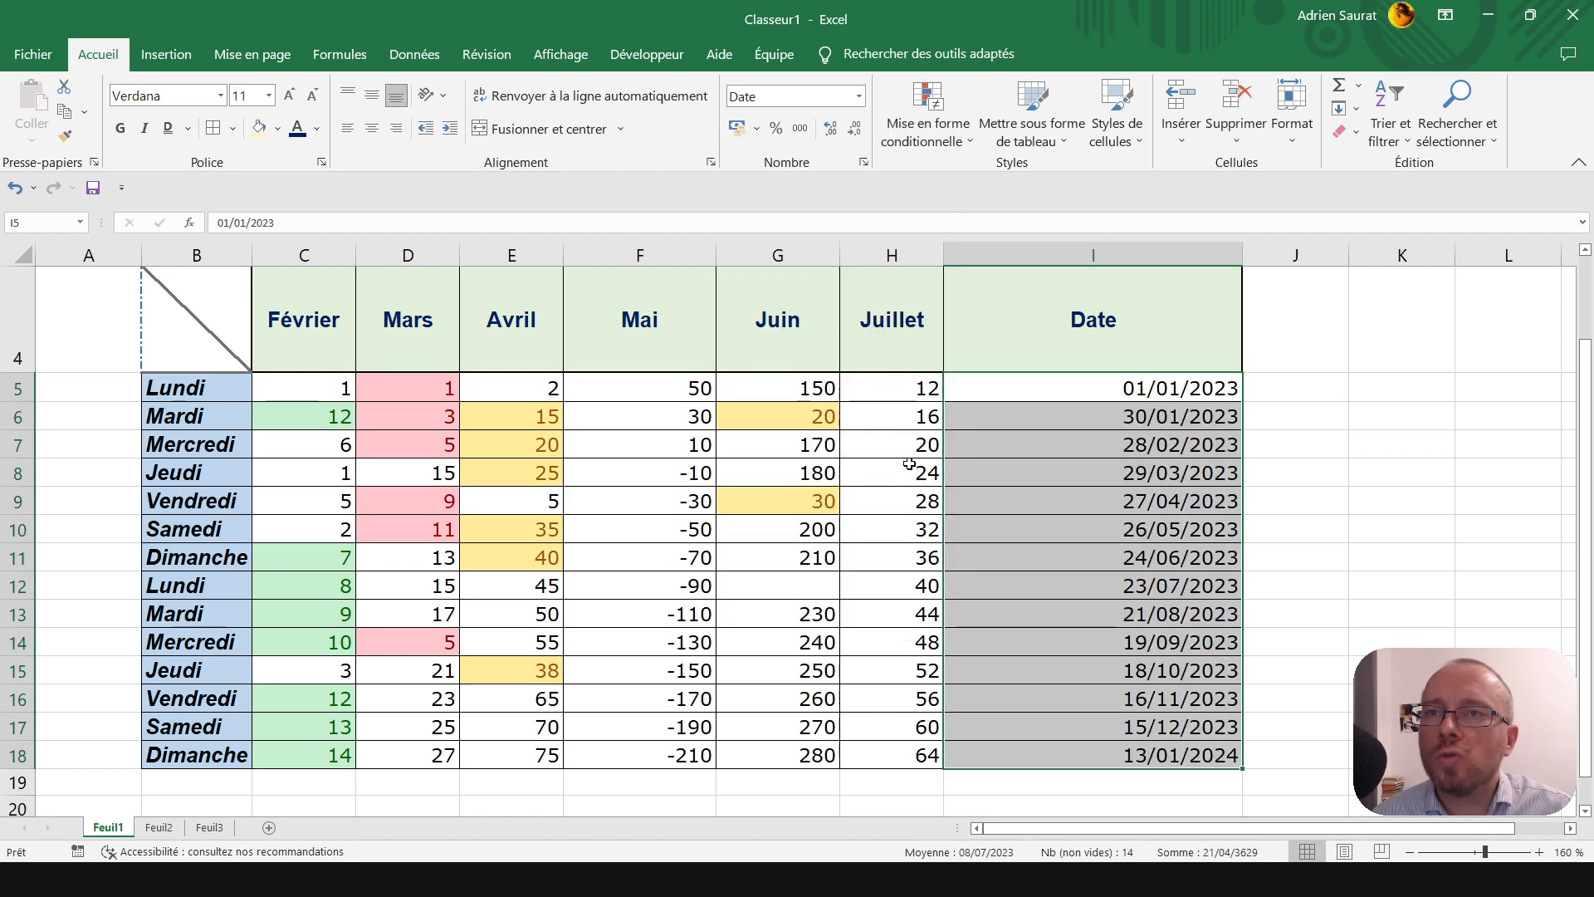
drag(1028, 396, 1078, 756)
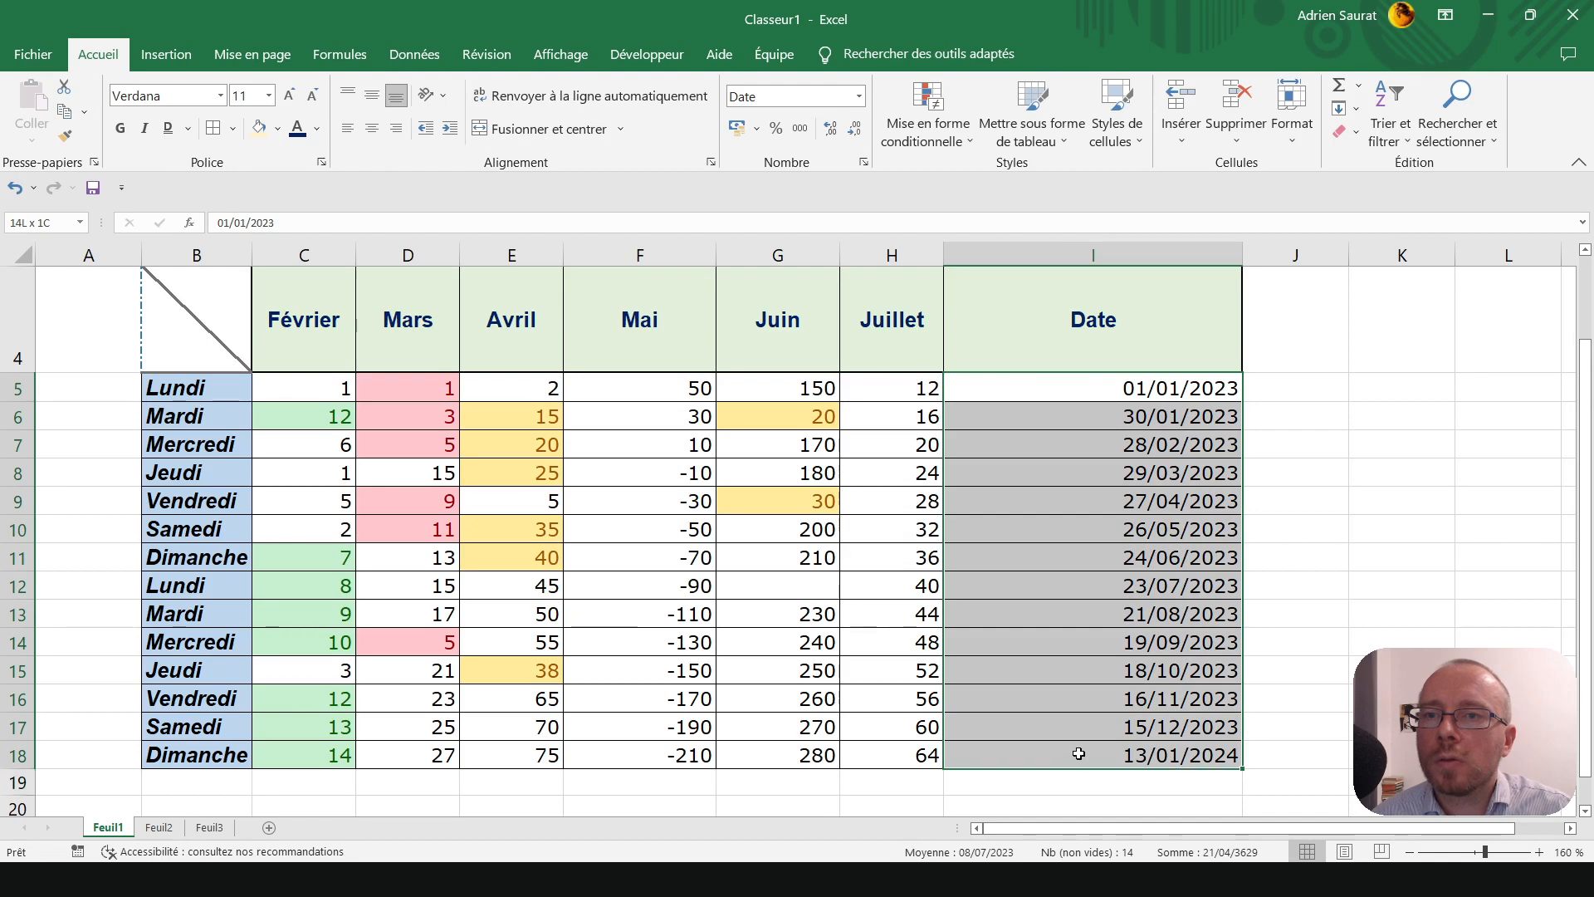
click(861, 97)
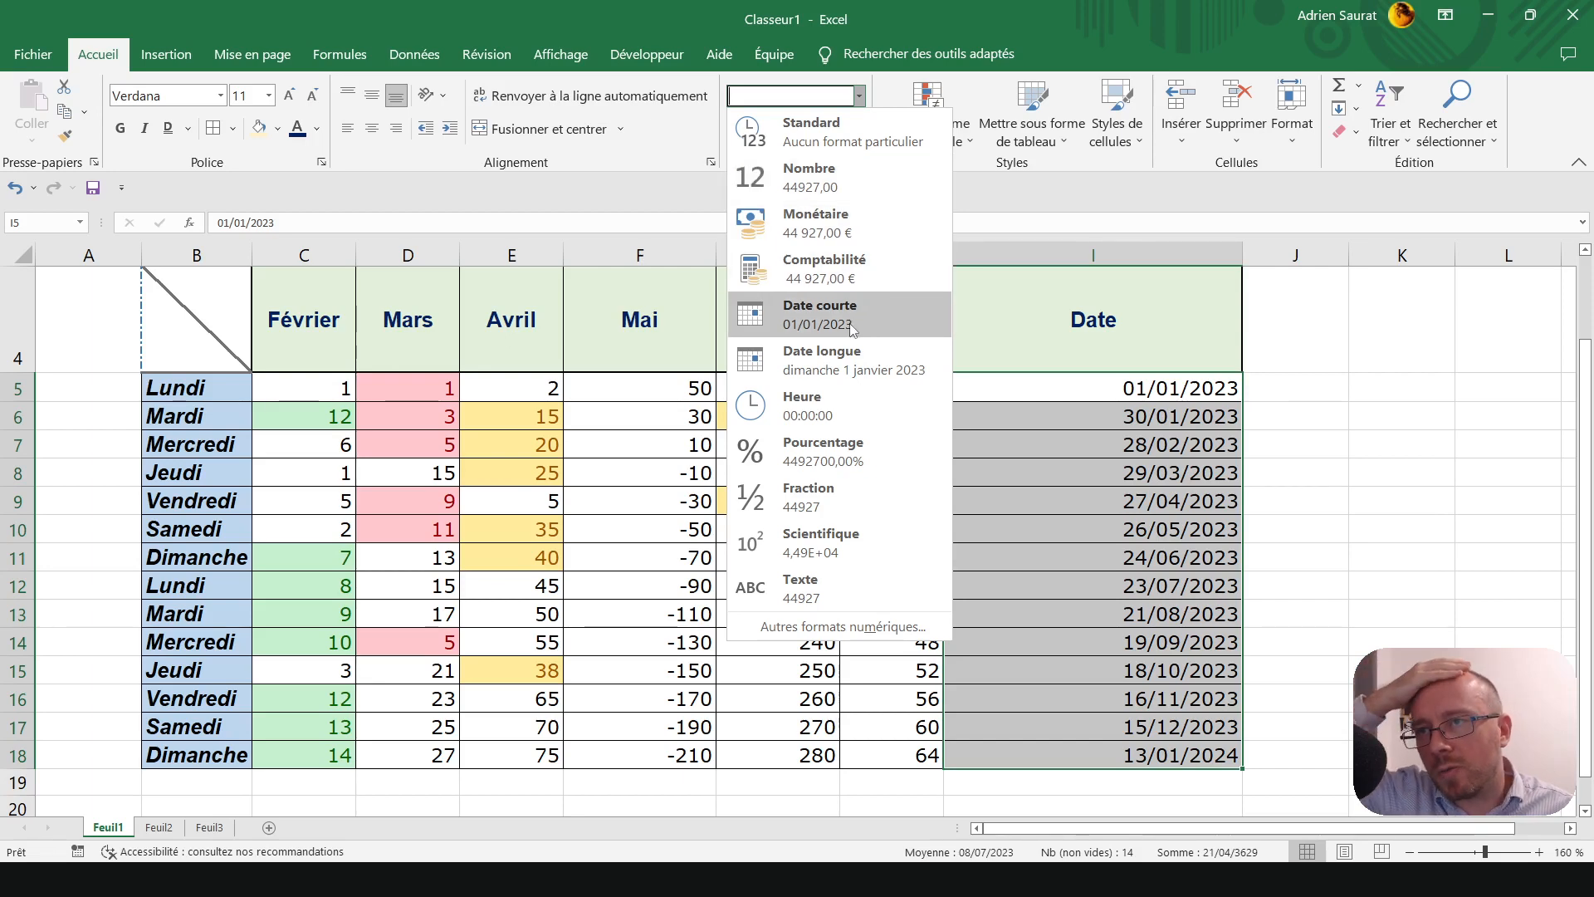
click(861, 97)
click(869, 520)
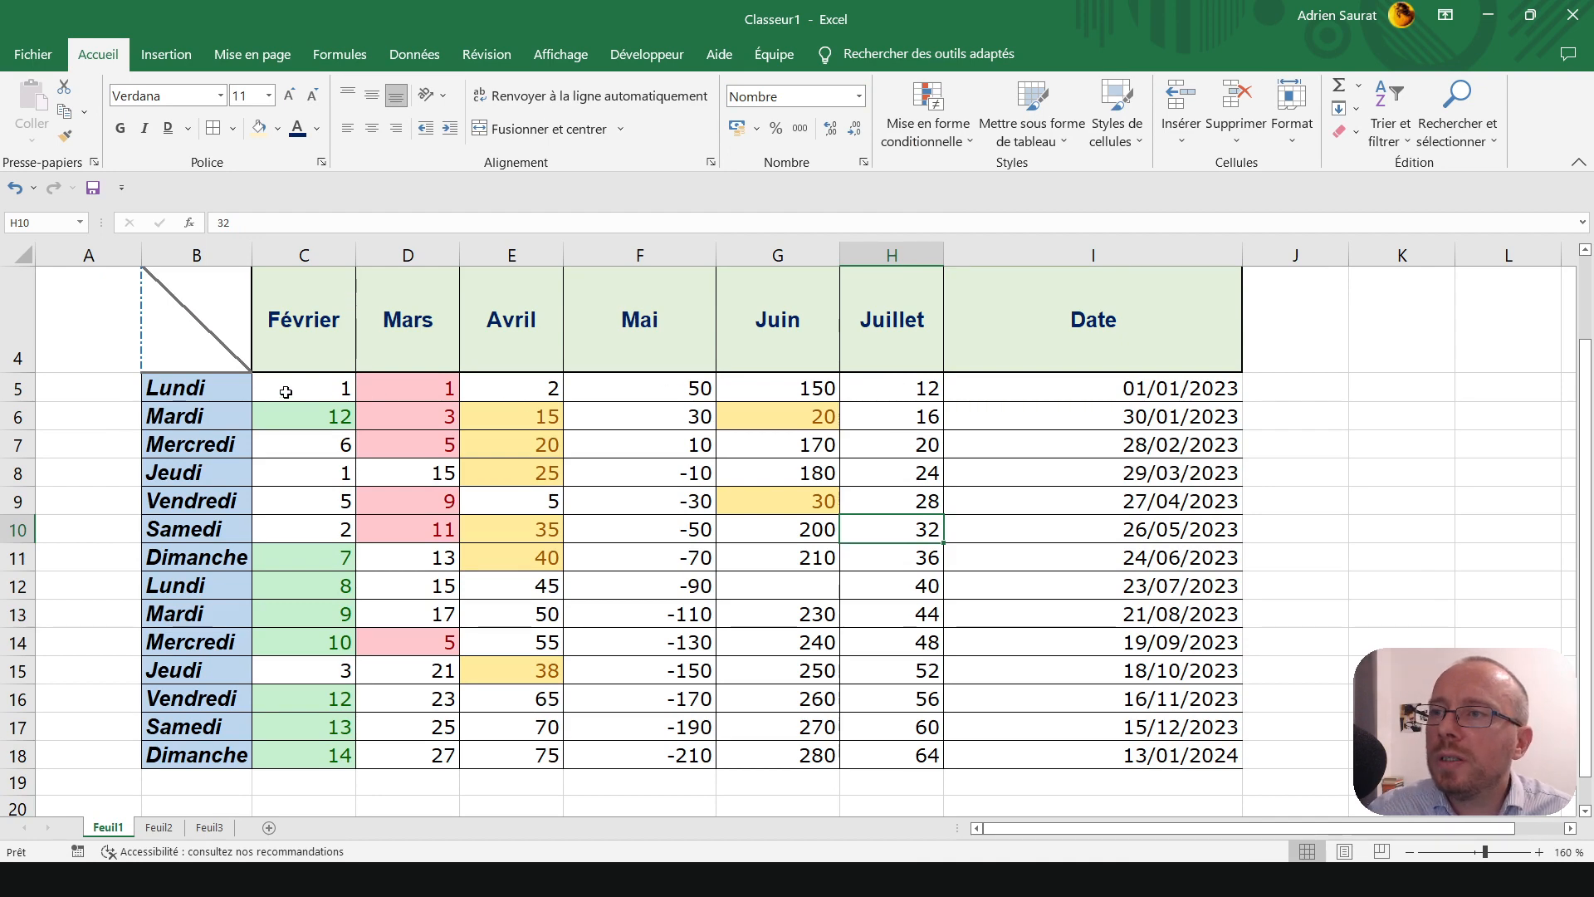
- Copy the formatting of the Février amounts C5:C18 onto the Mars, Avril, Mai, Juin and Juillet amounts with the format painter
drag(279, 395, 301, 760)
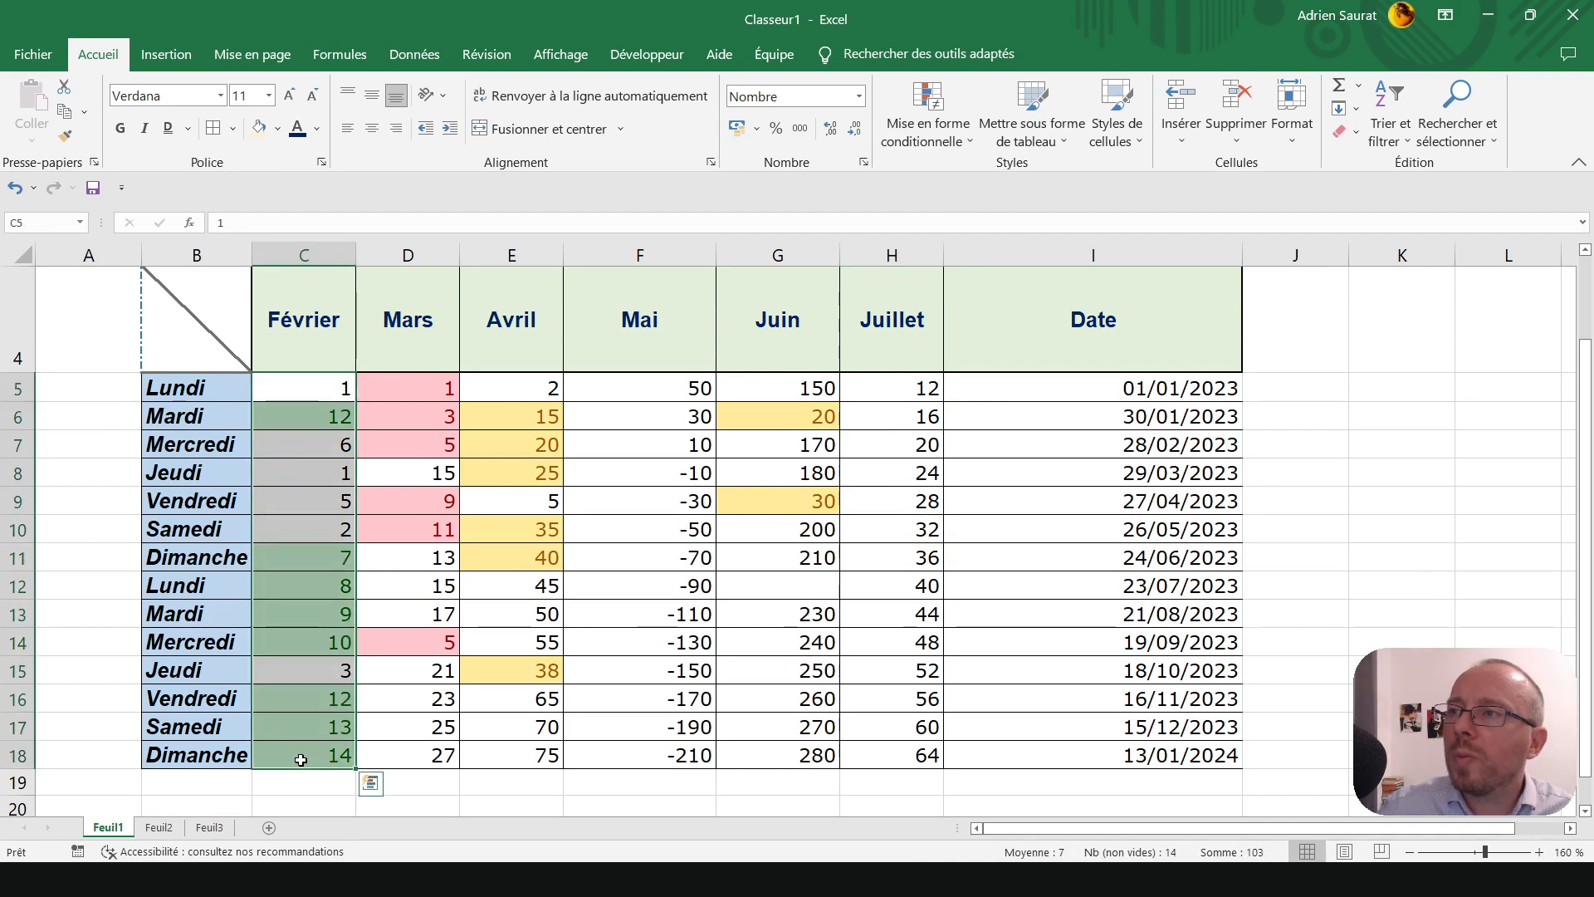
click(66, 139)
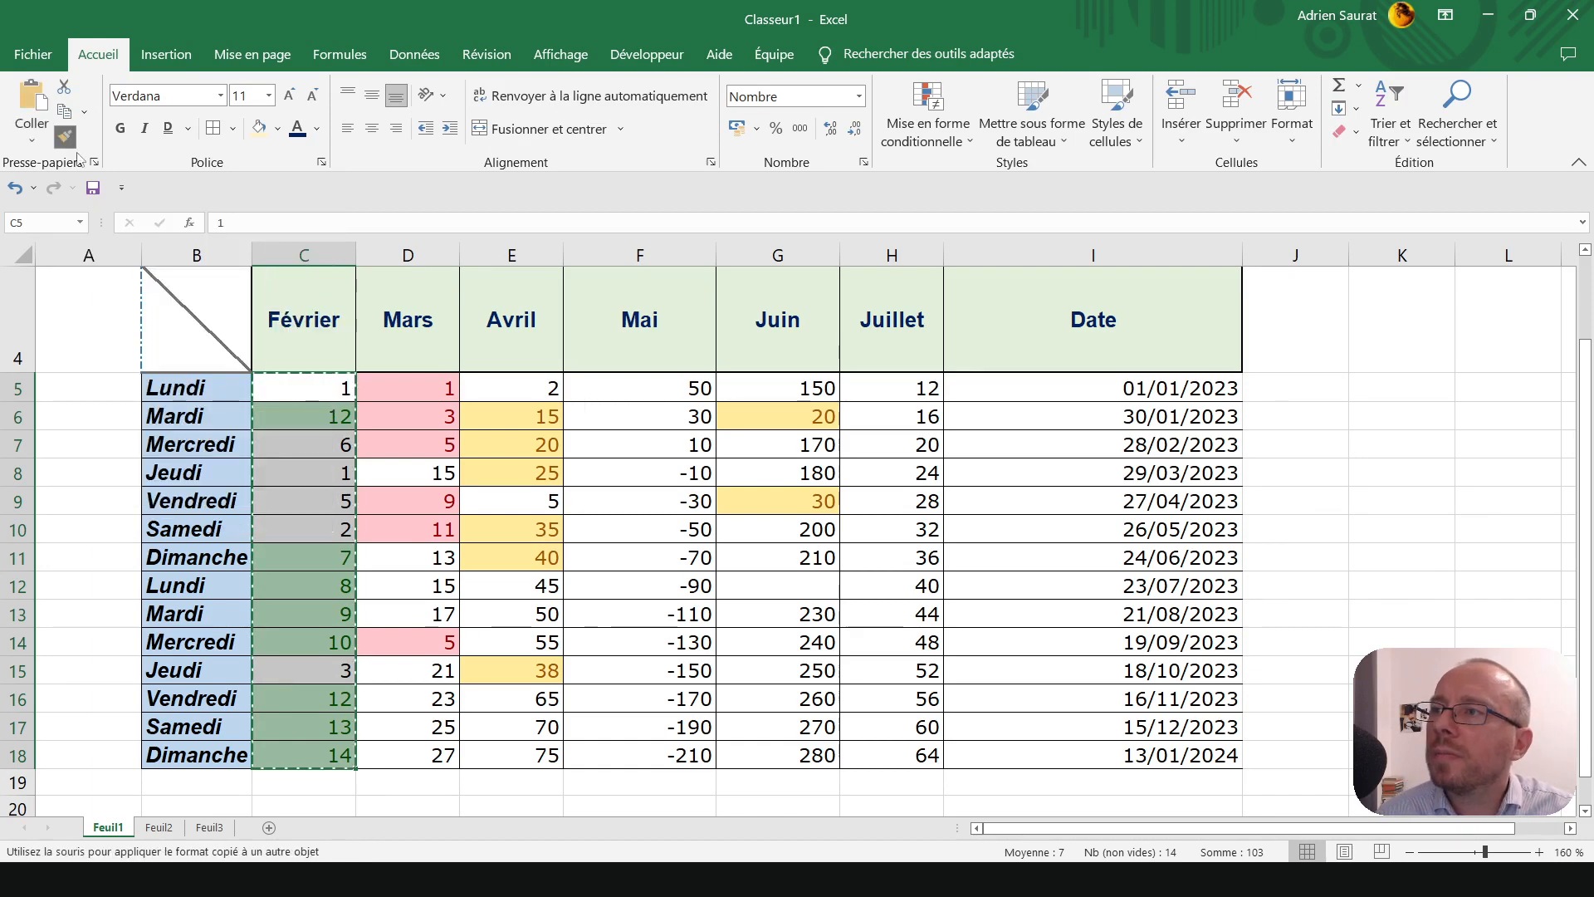
click(403, 387)
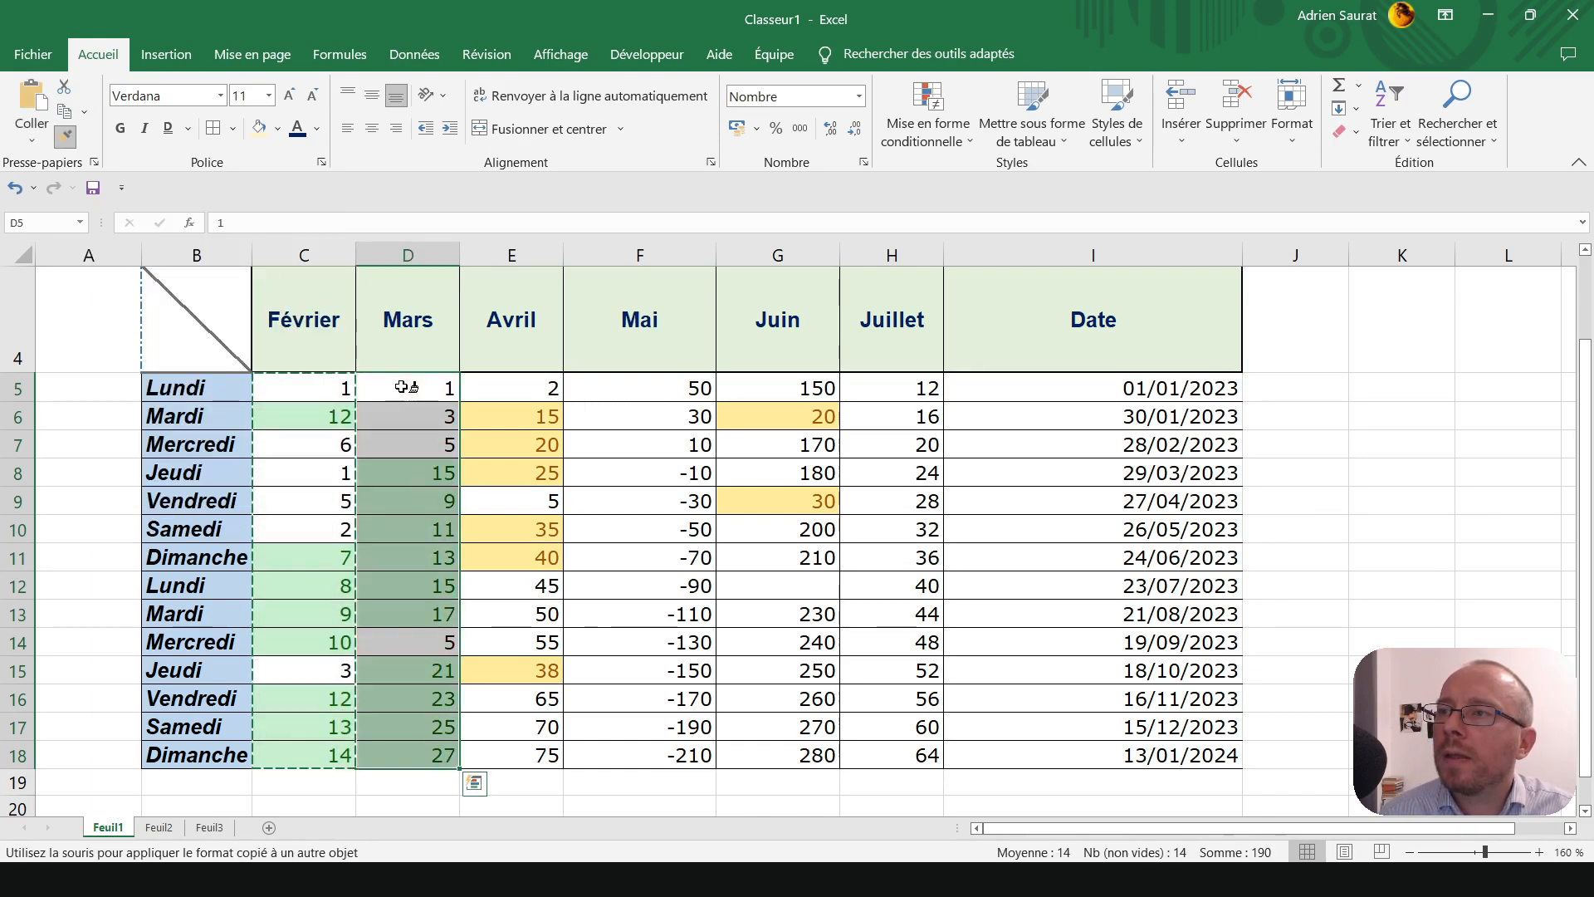
click(506, 387)
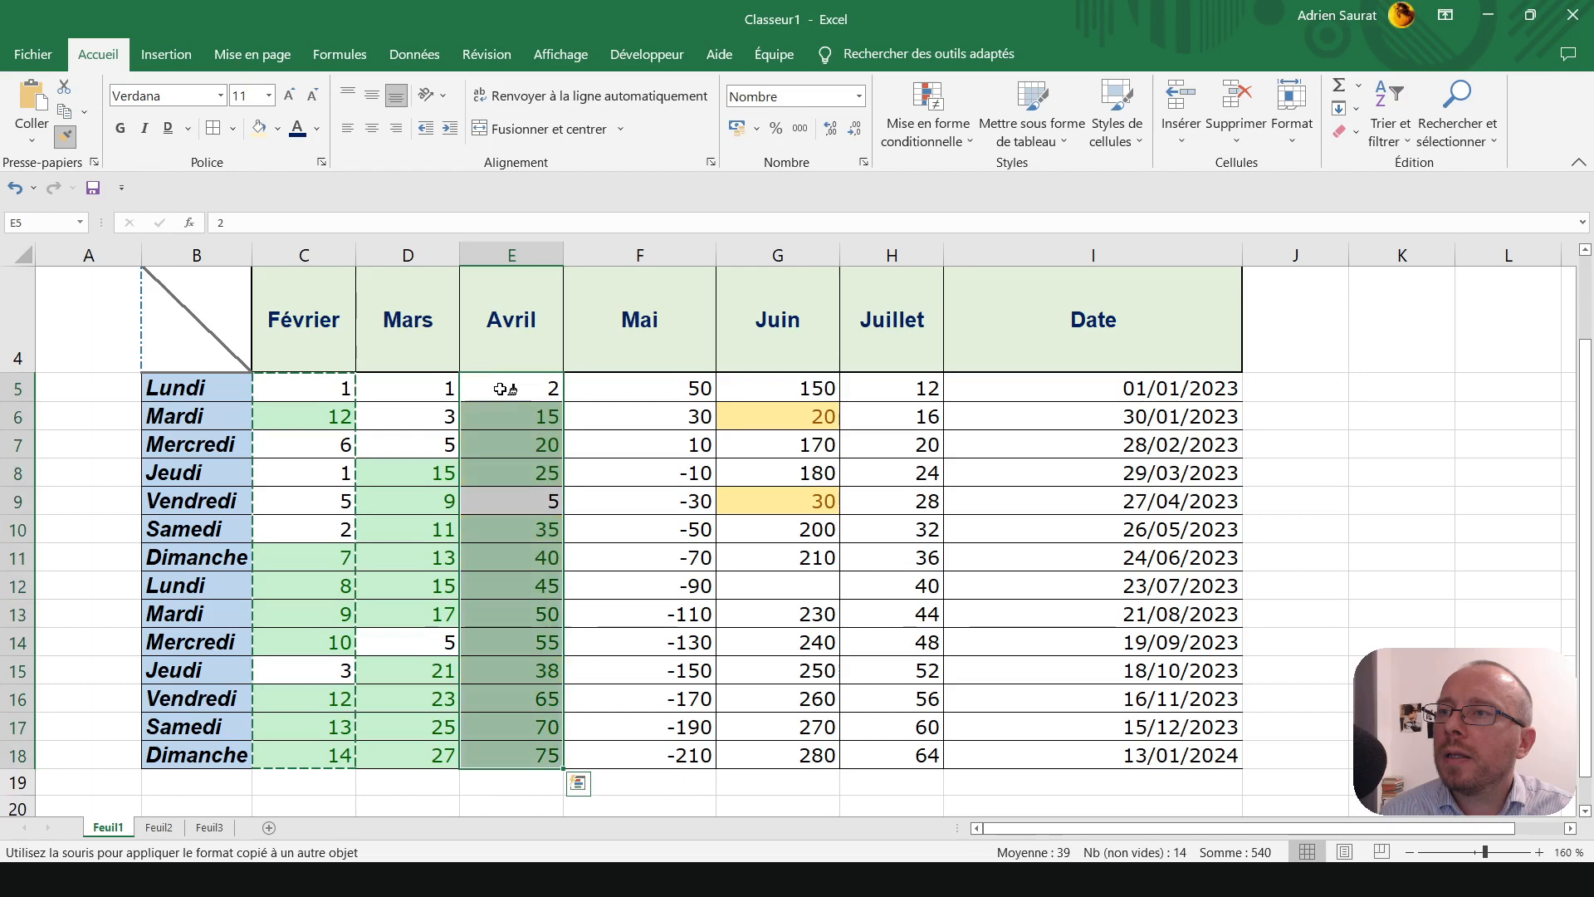
click(652, 388)
click(817, 388)
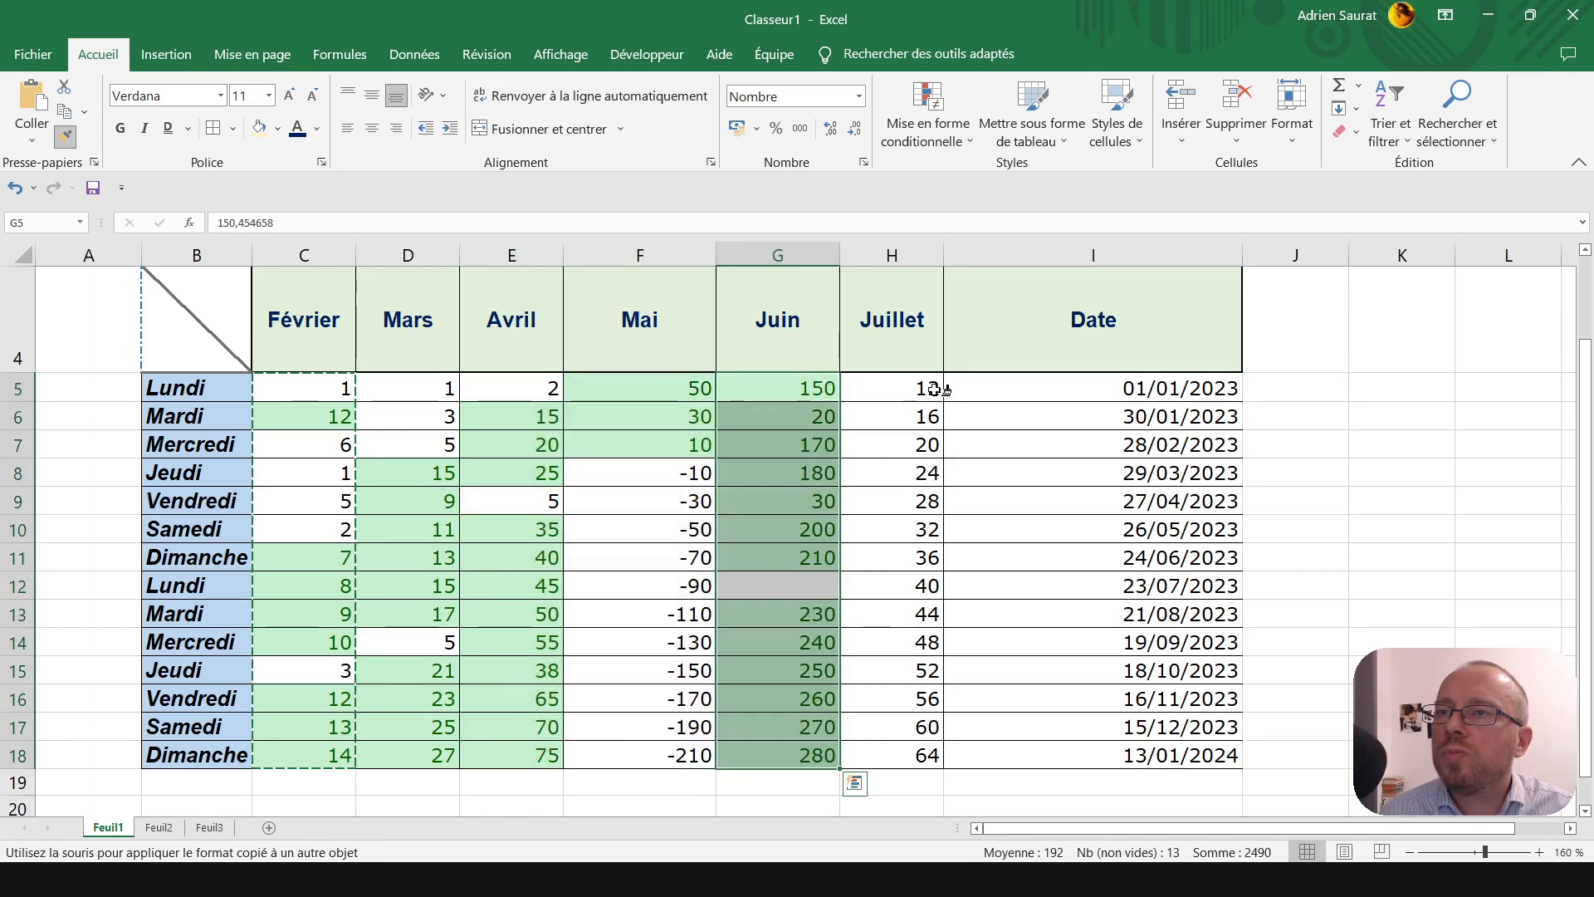
click(938, 388)
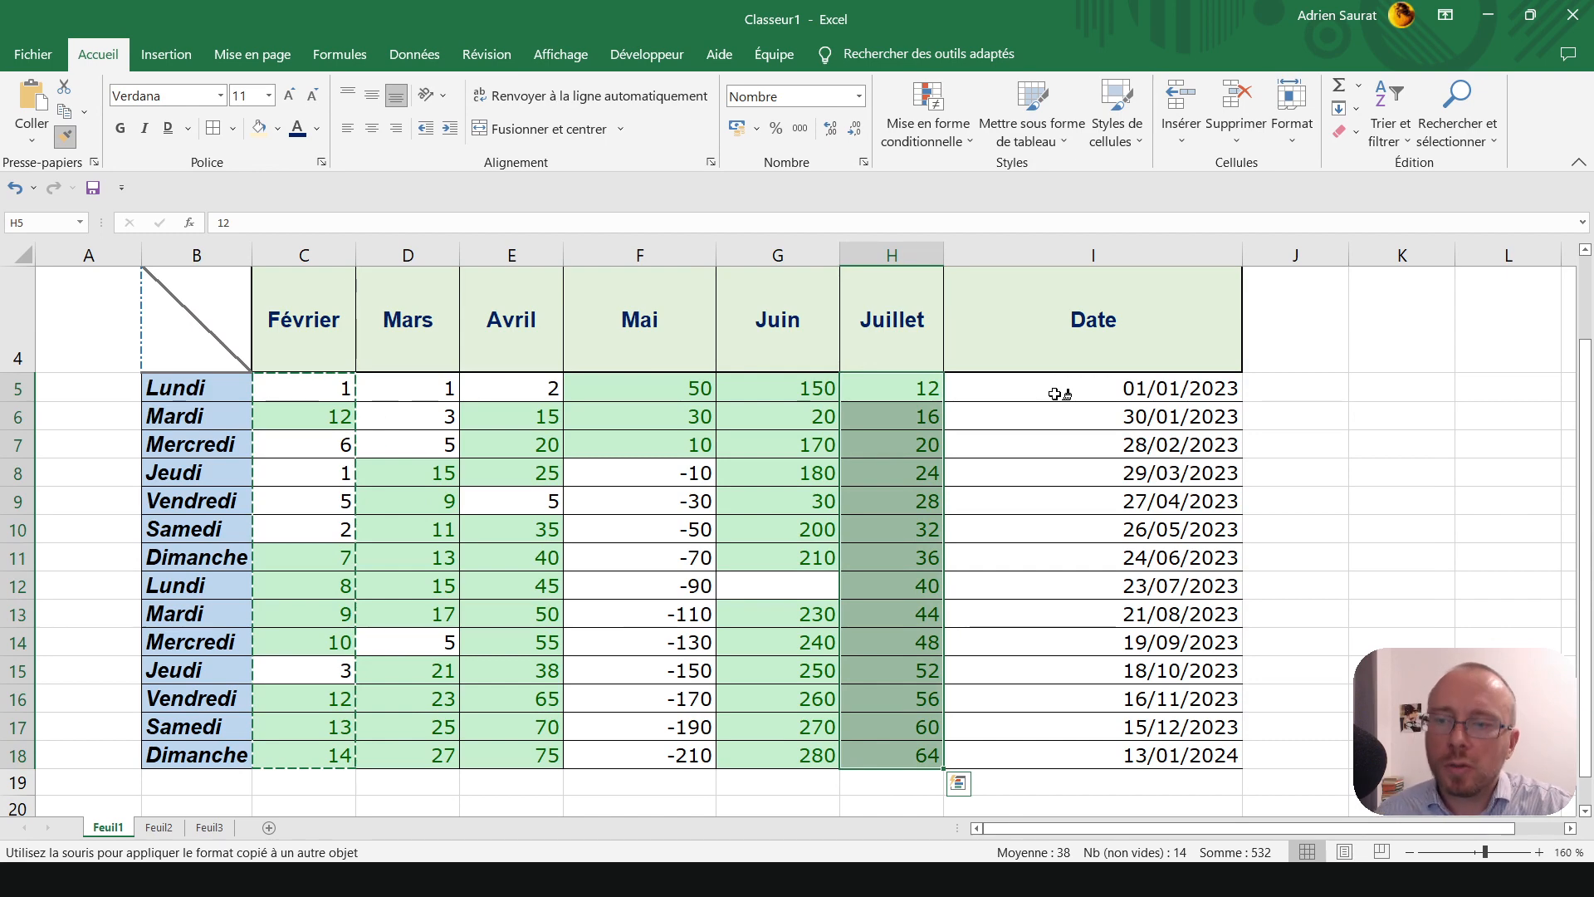
key(Escape)
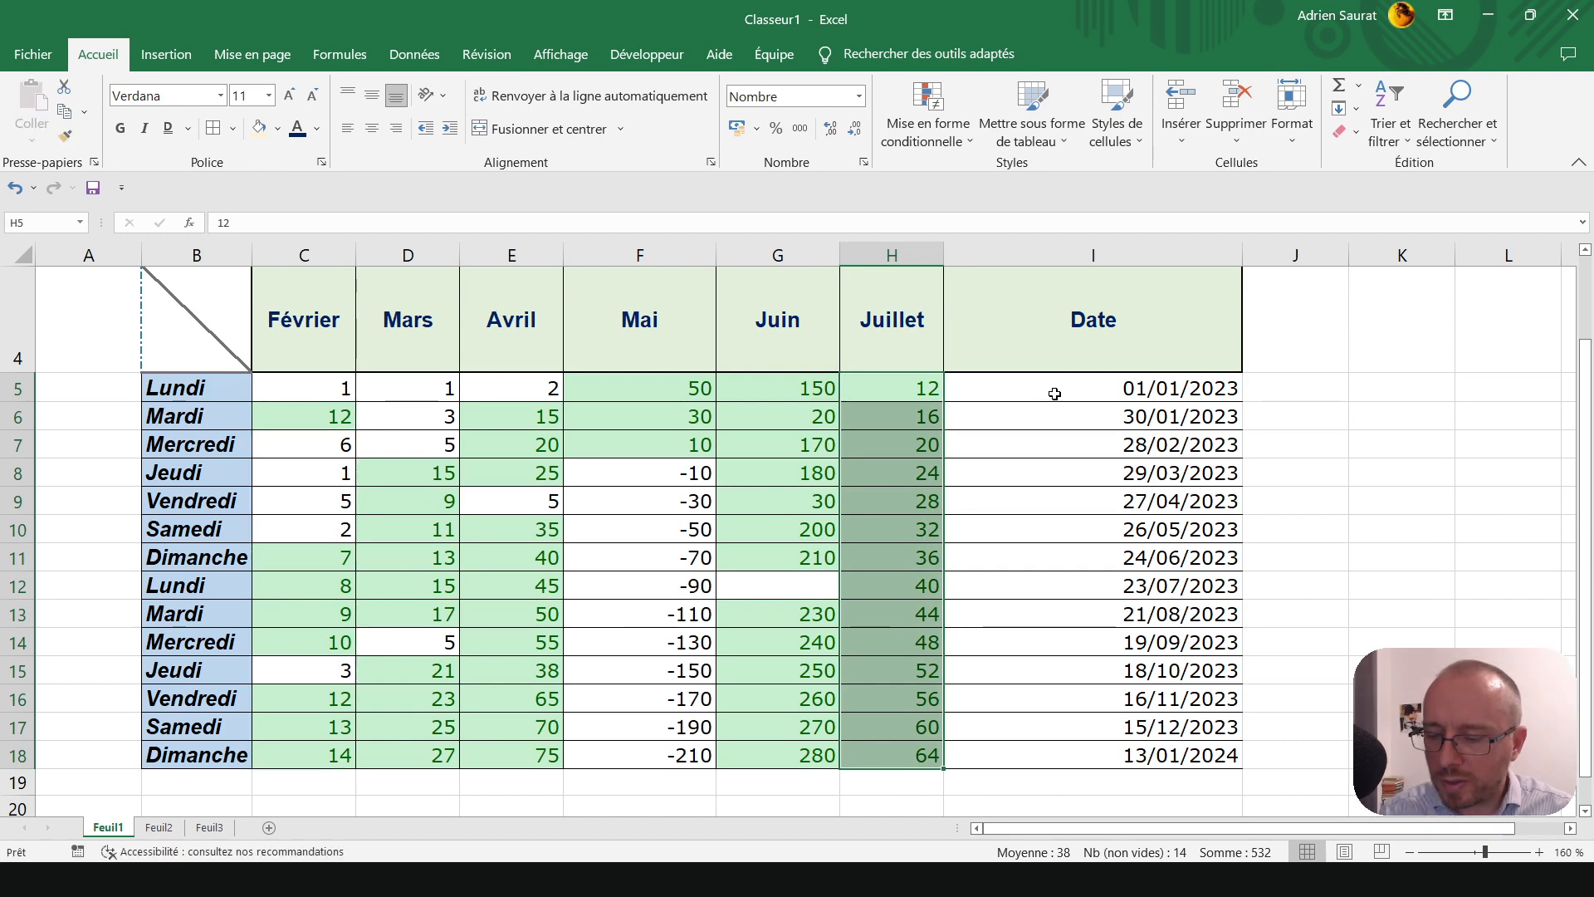
- Undo the five copies of the Février formatting on the Mars to Juillet columns
key(ctrl+z)
key(ctrl+z)
key(ctrl+z)
key(ctrl+z)
key(ctrl+z)
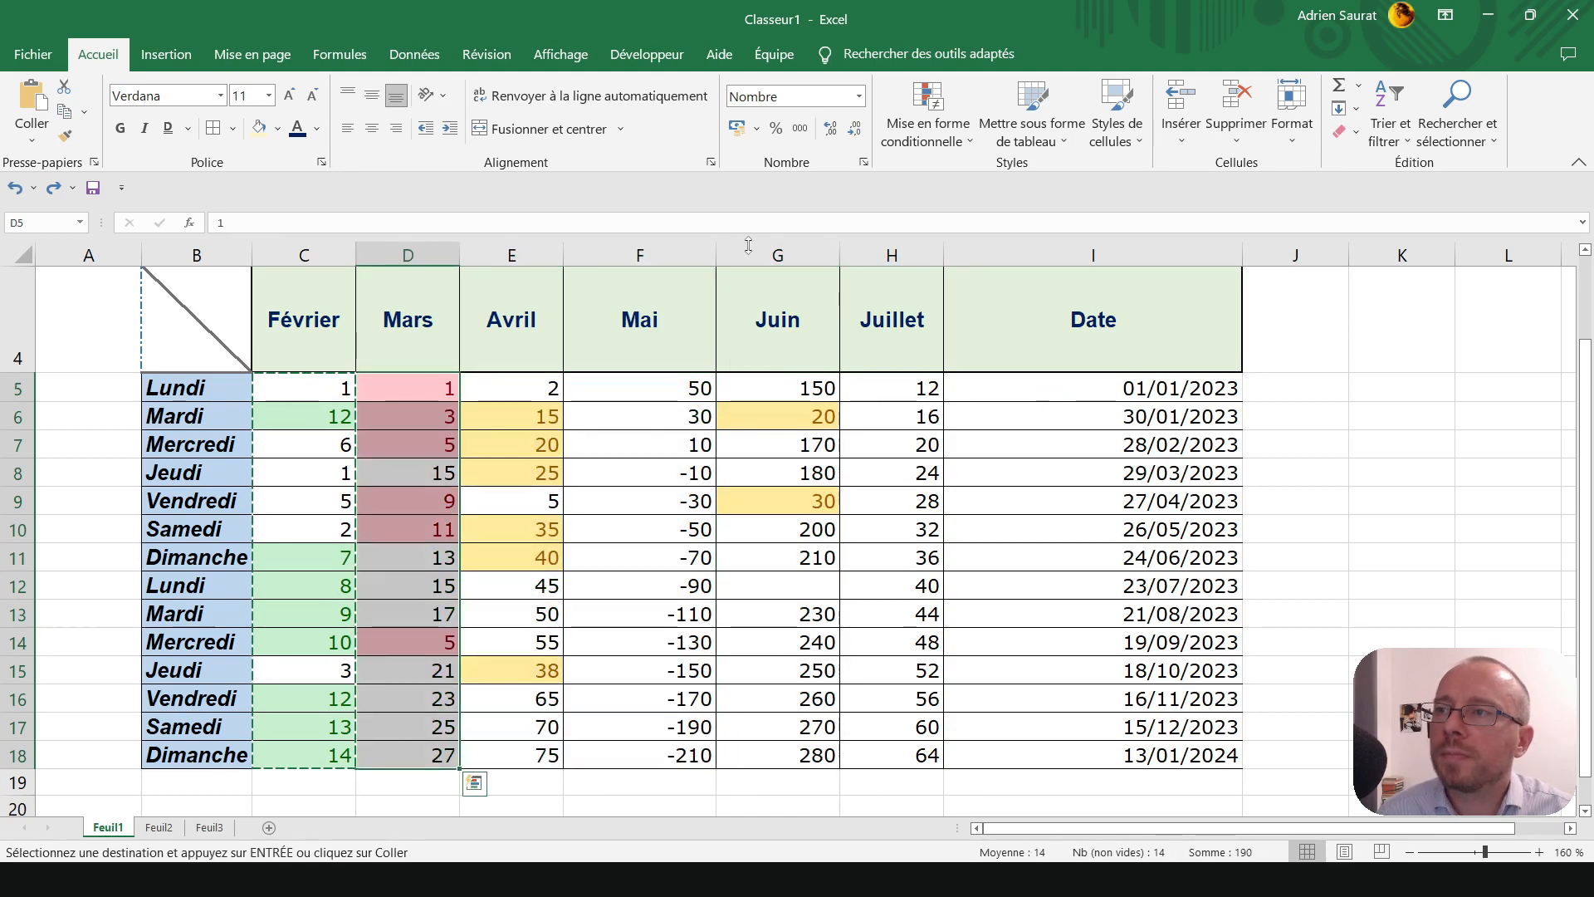
- Clear the conditional formatting rules from the first Mardi amount of Mars, cell D6, only
click(447, 419)
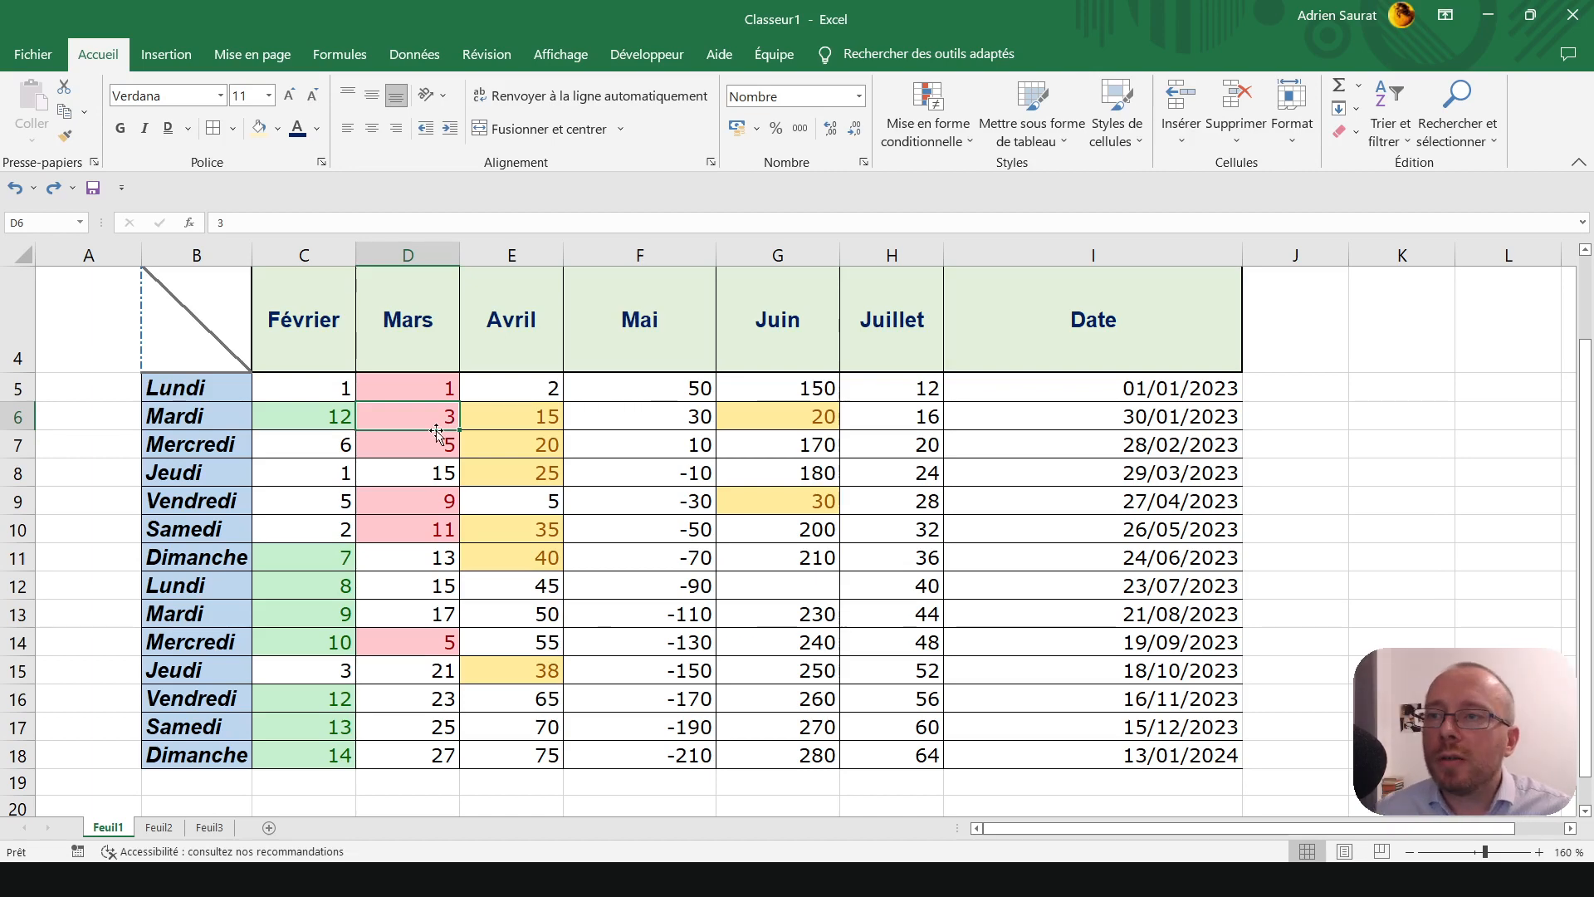
click(896, 143)
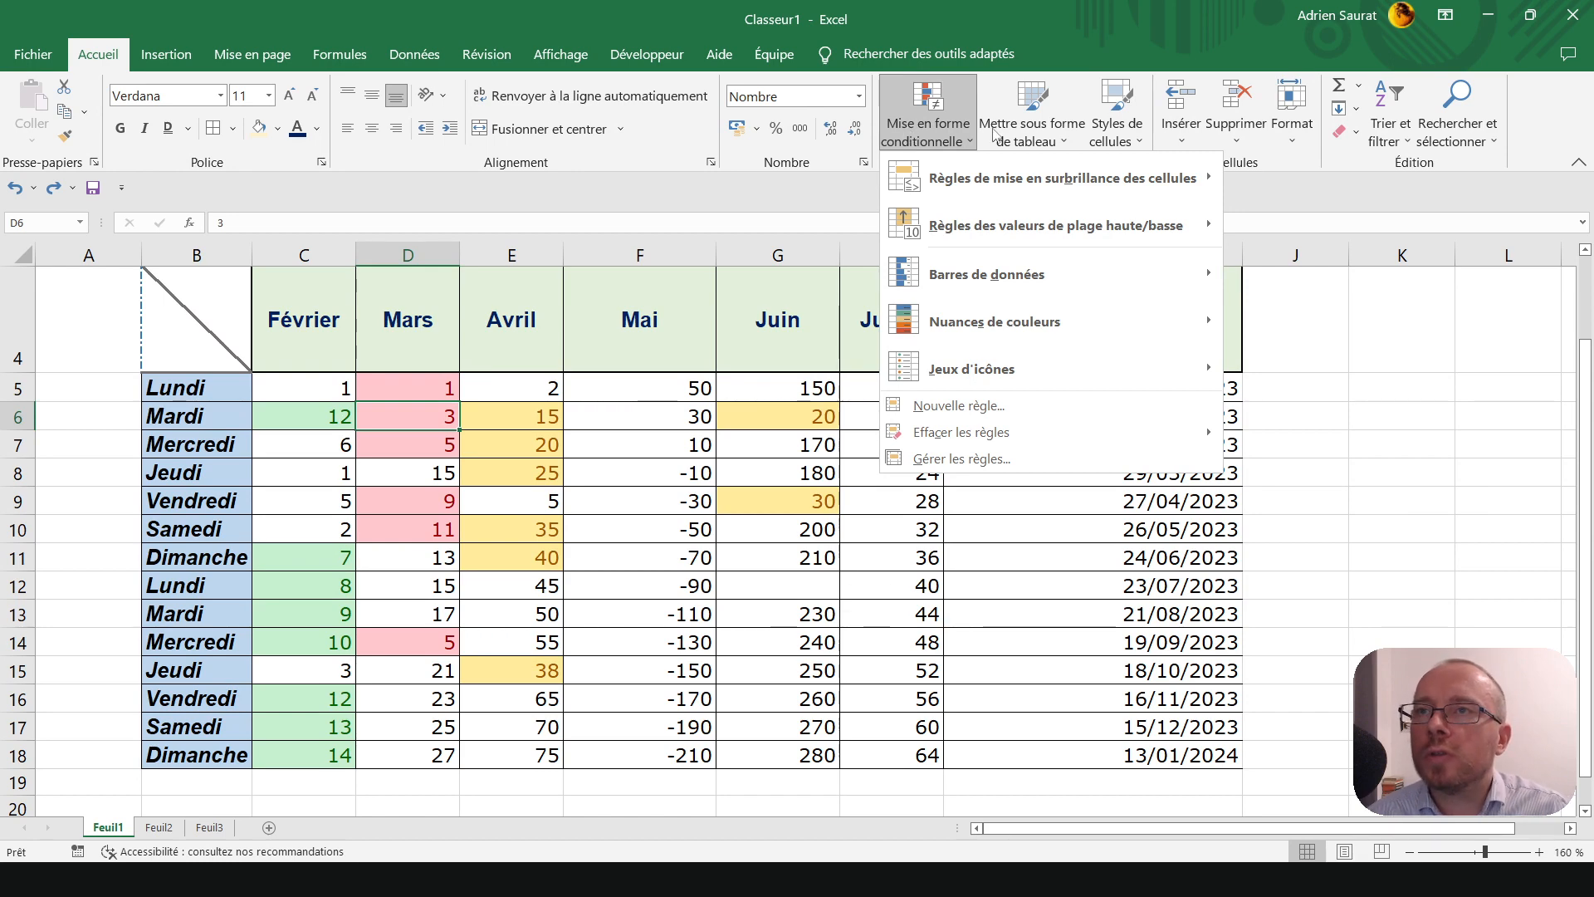
mouse_move(943, 443)
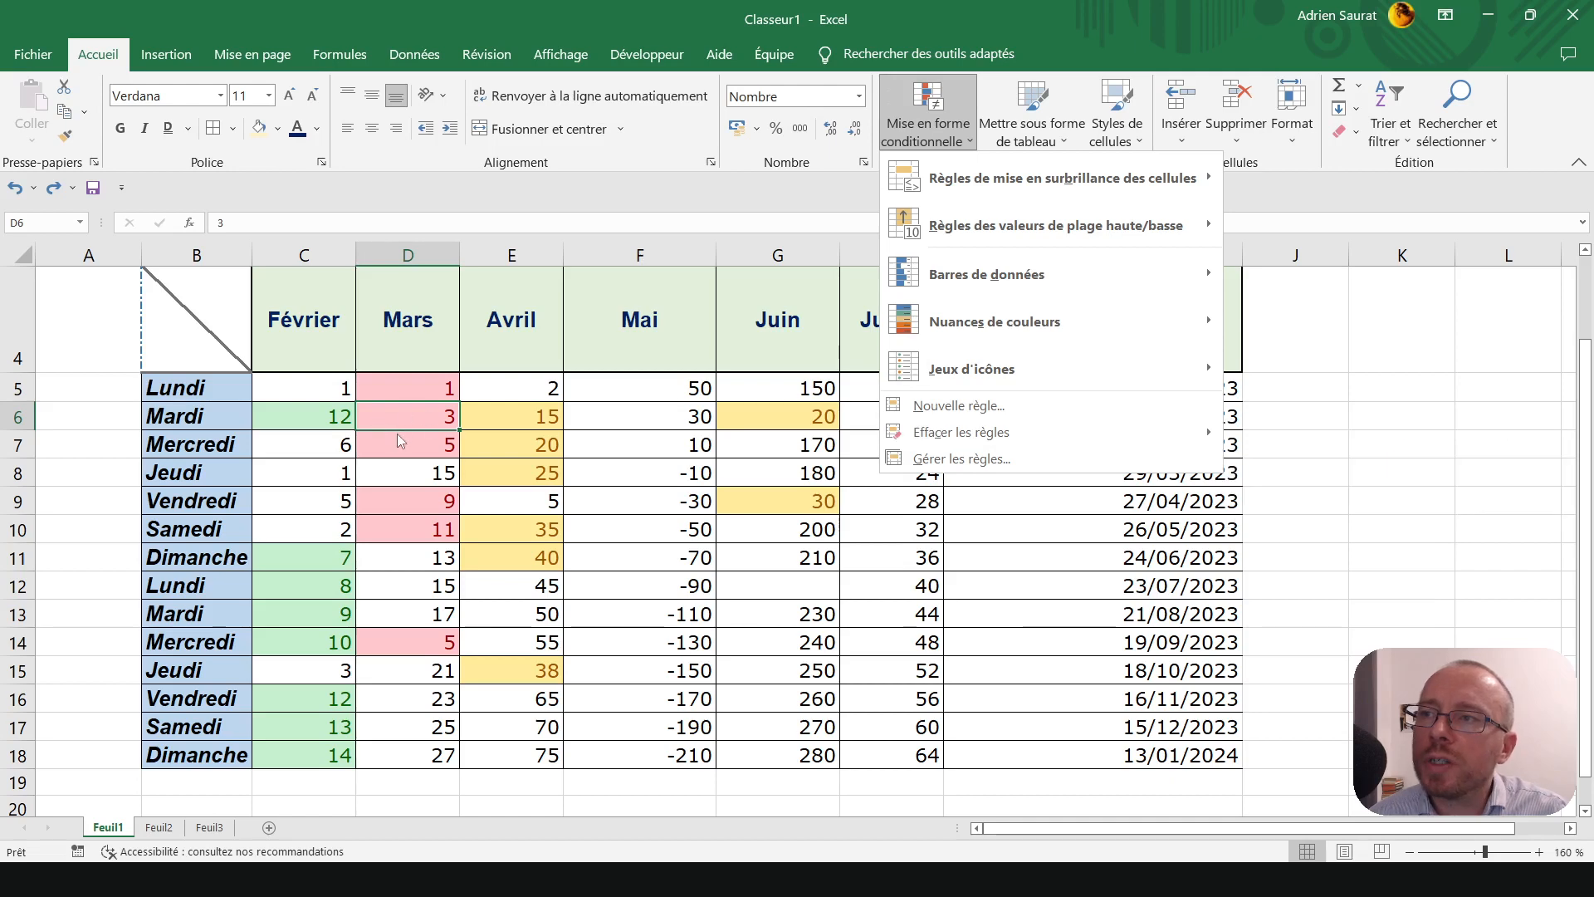
mouse_move(1179, 432)
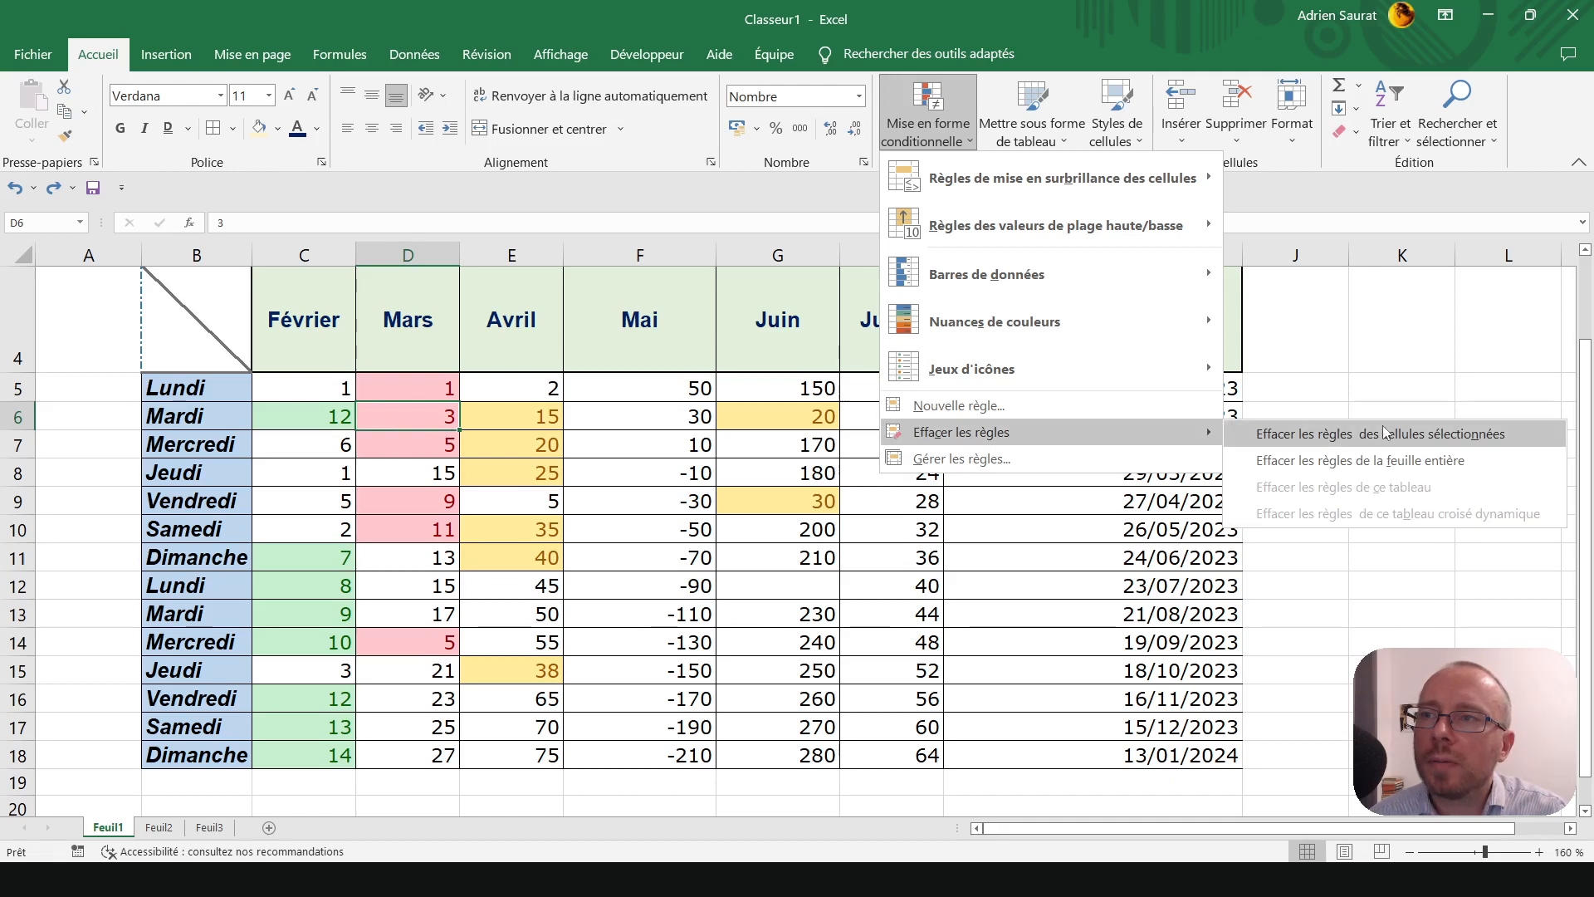
click(1384, 432)
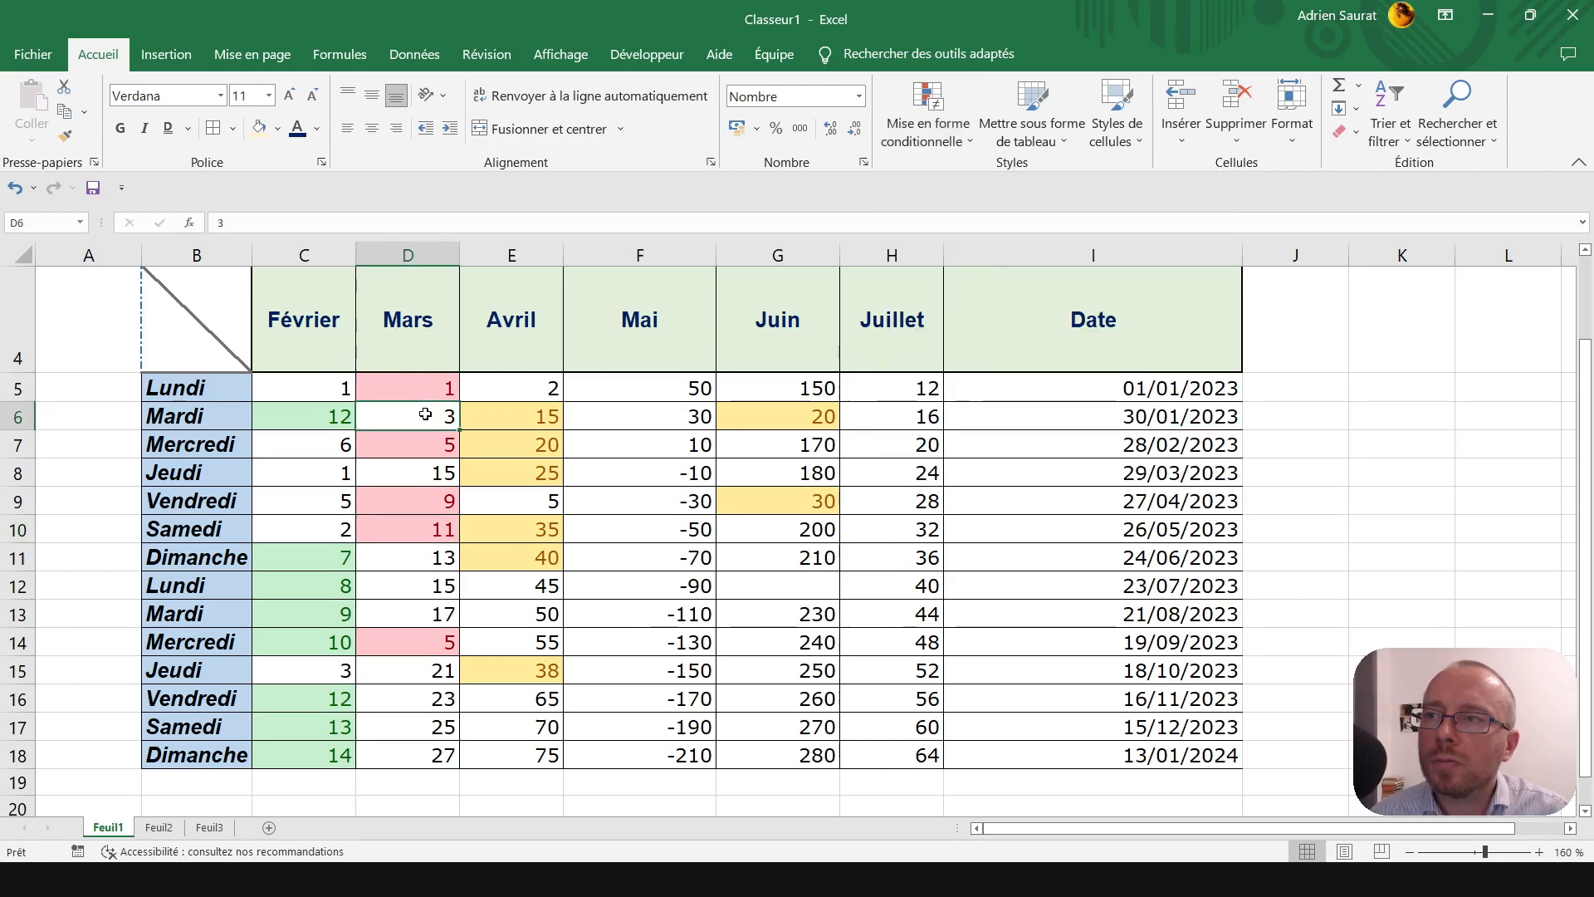
- Test cell D6 without its rule by entering 1 and replacing it with 6
text(1)
key(ctrl+Return)
text(6)
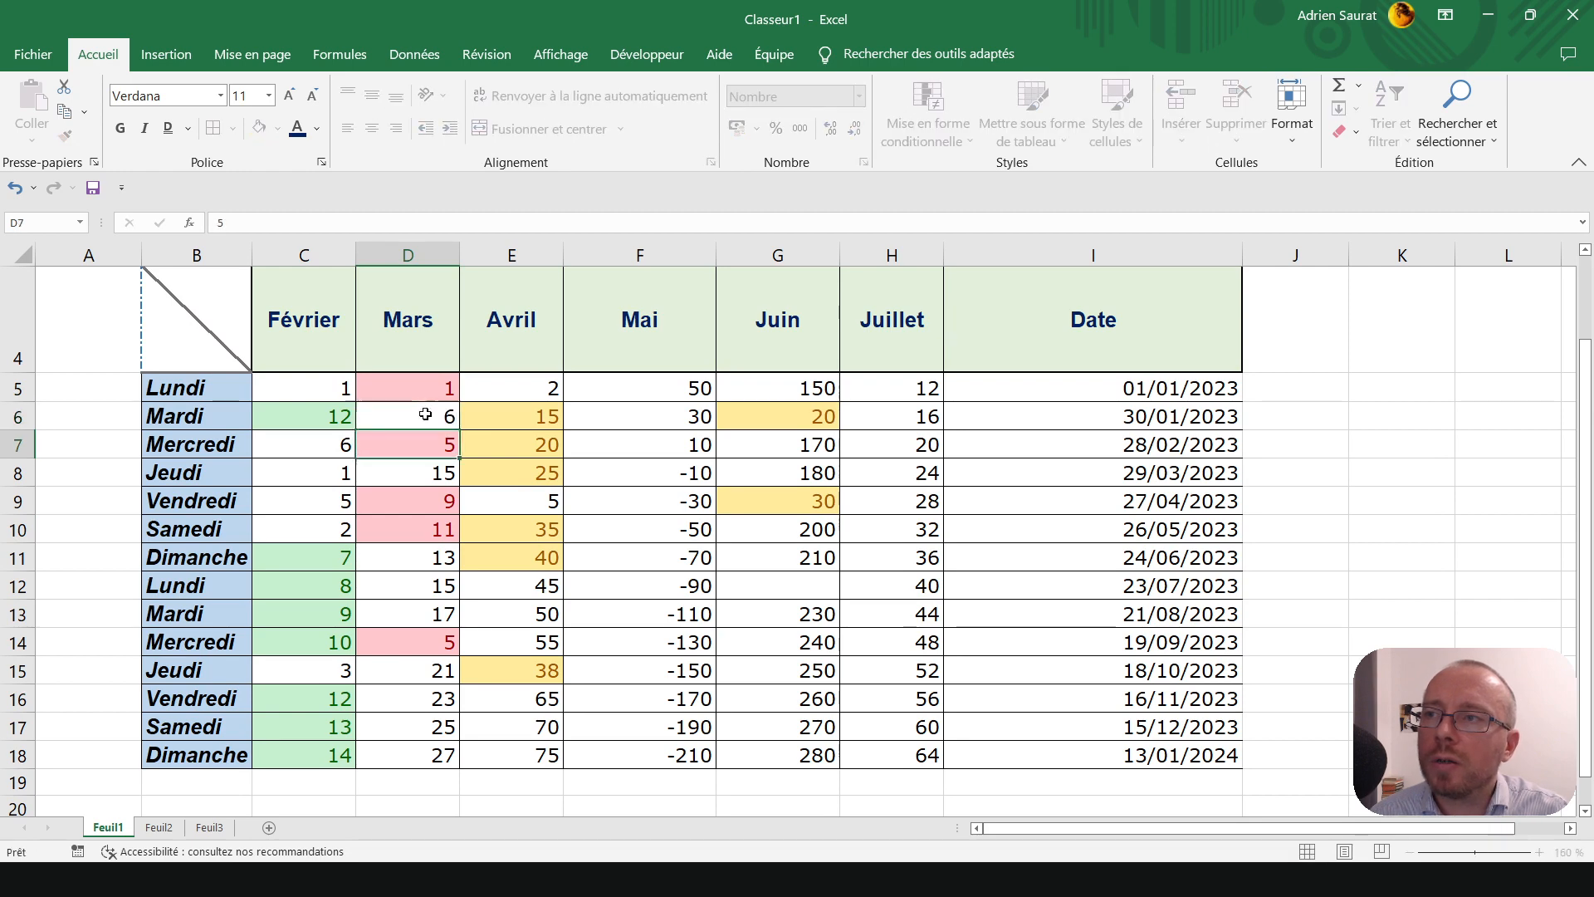
key(ctrl+Return)
- Clear the conditional formatting rules from all the Mars amounts, cells D5:D18
click(415, 386)
drag(415, 388, 415, 756)
click(910, 107)
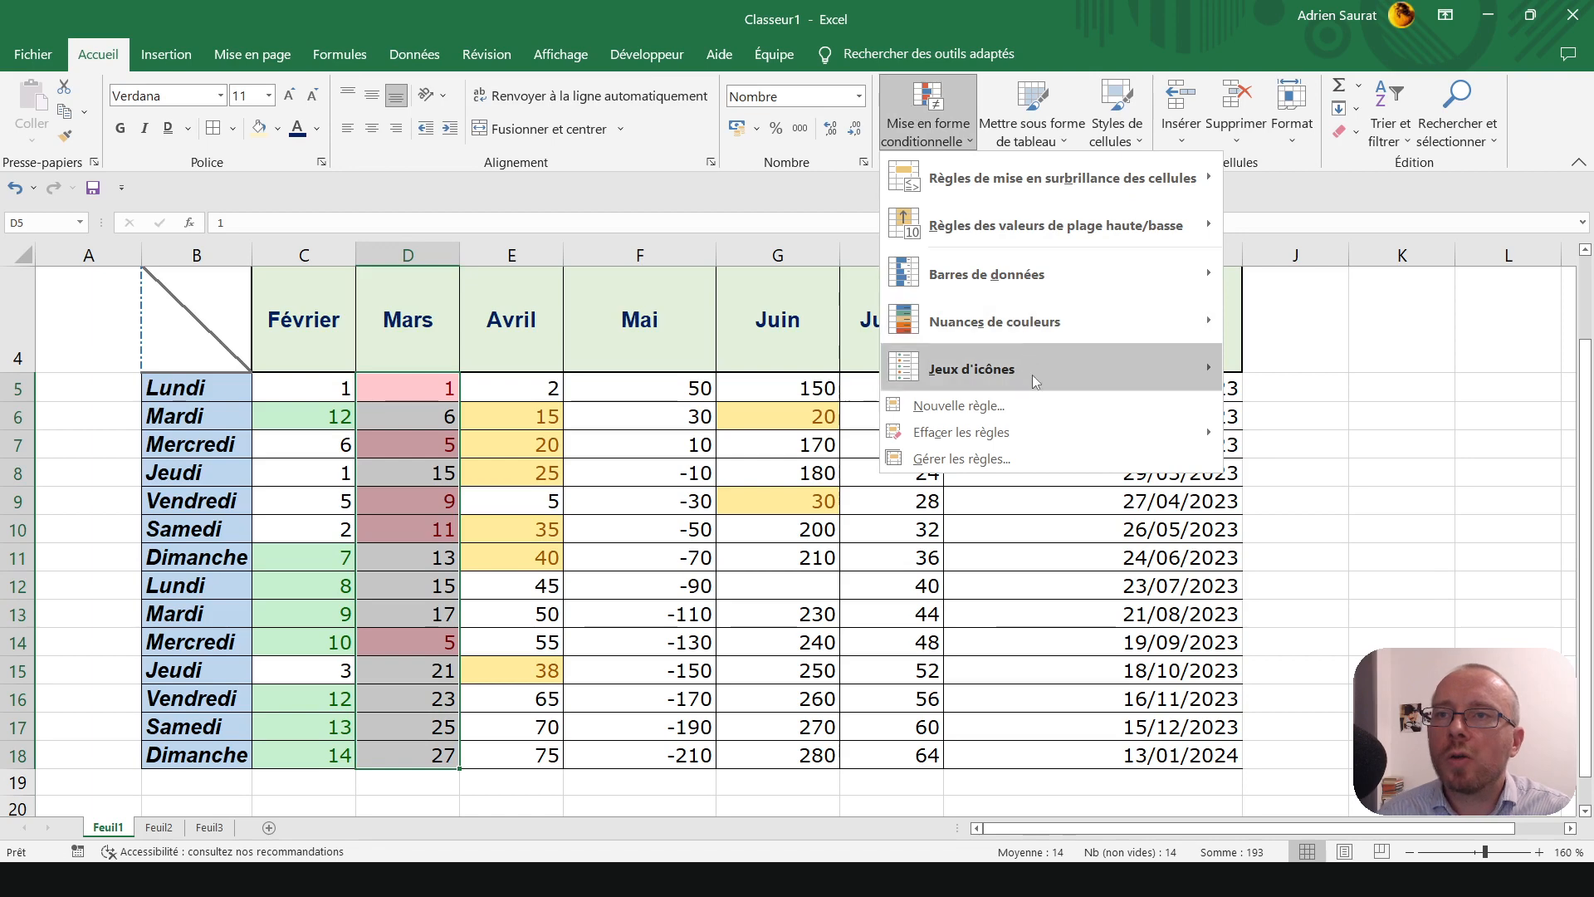
mouse_move(1043, 430)
click(1303, 436)
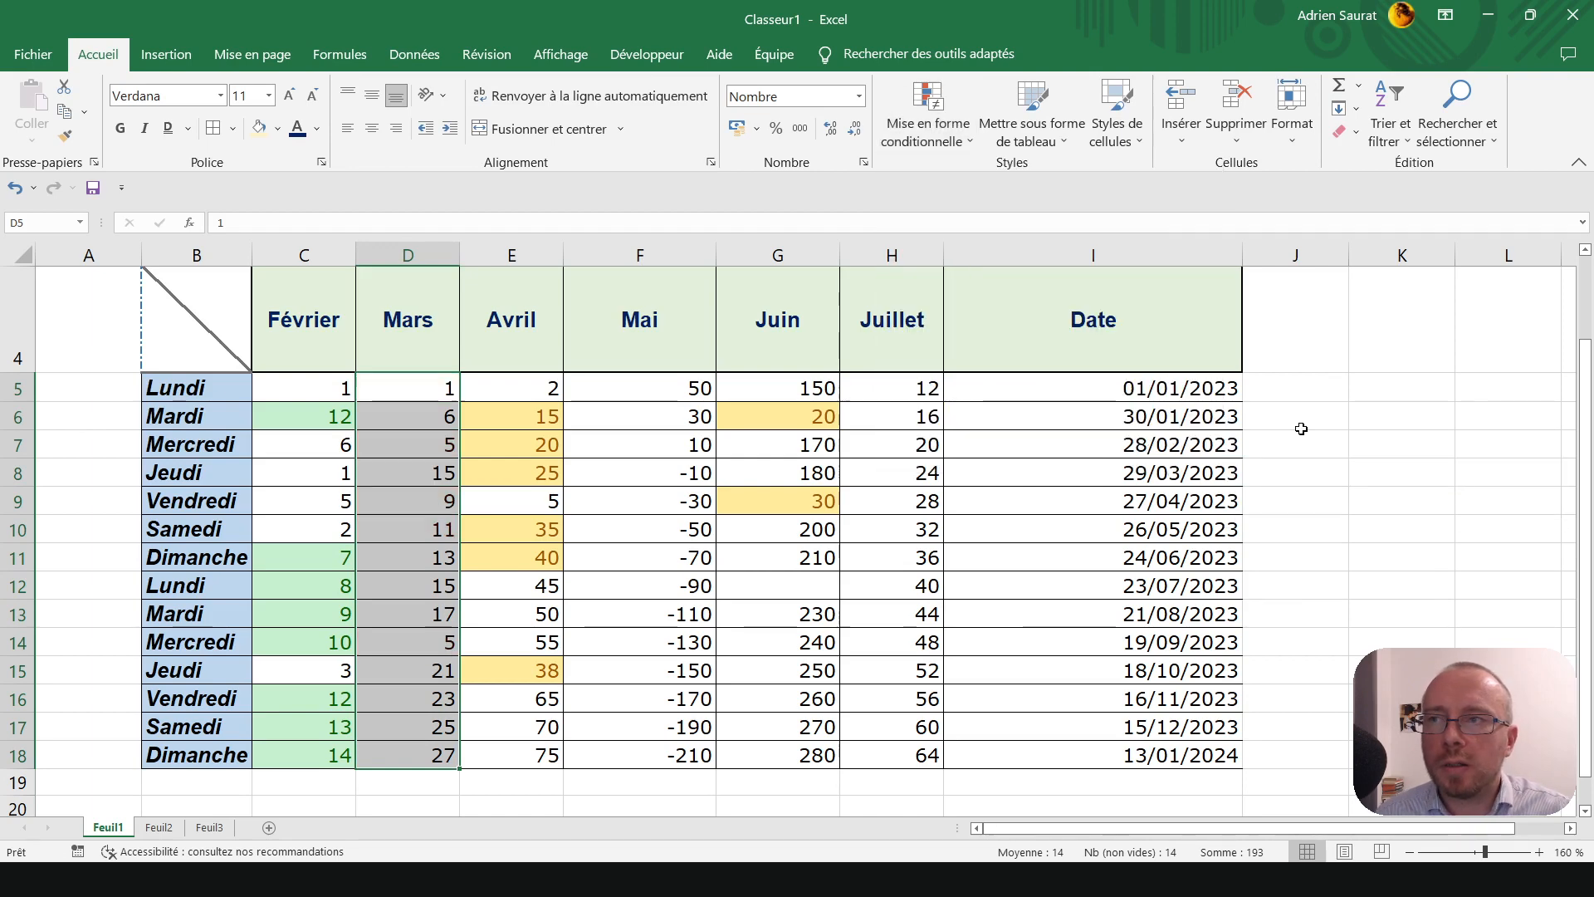
- Clear the conditional formatting rules from the entire worksheet
click(369, 482)
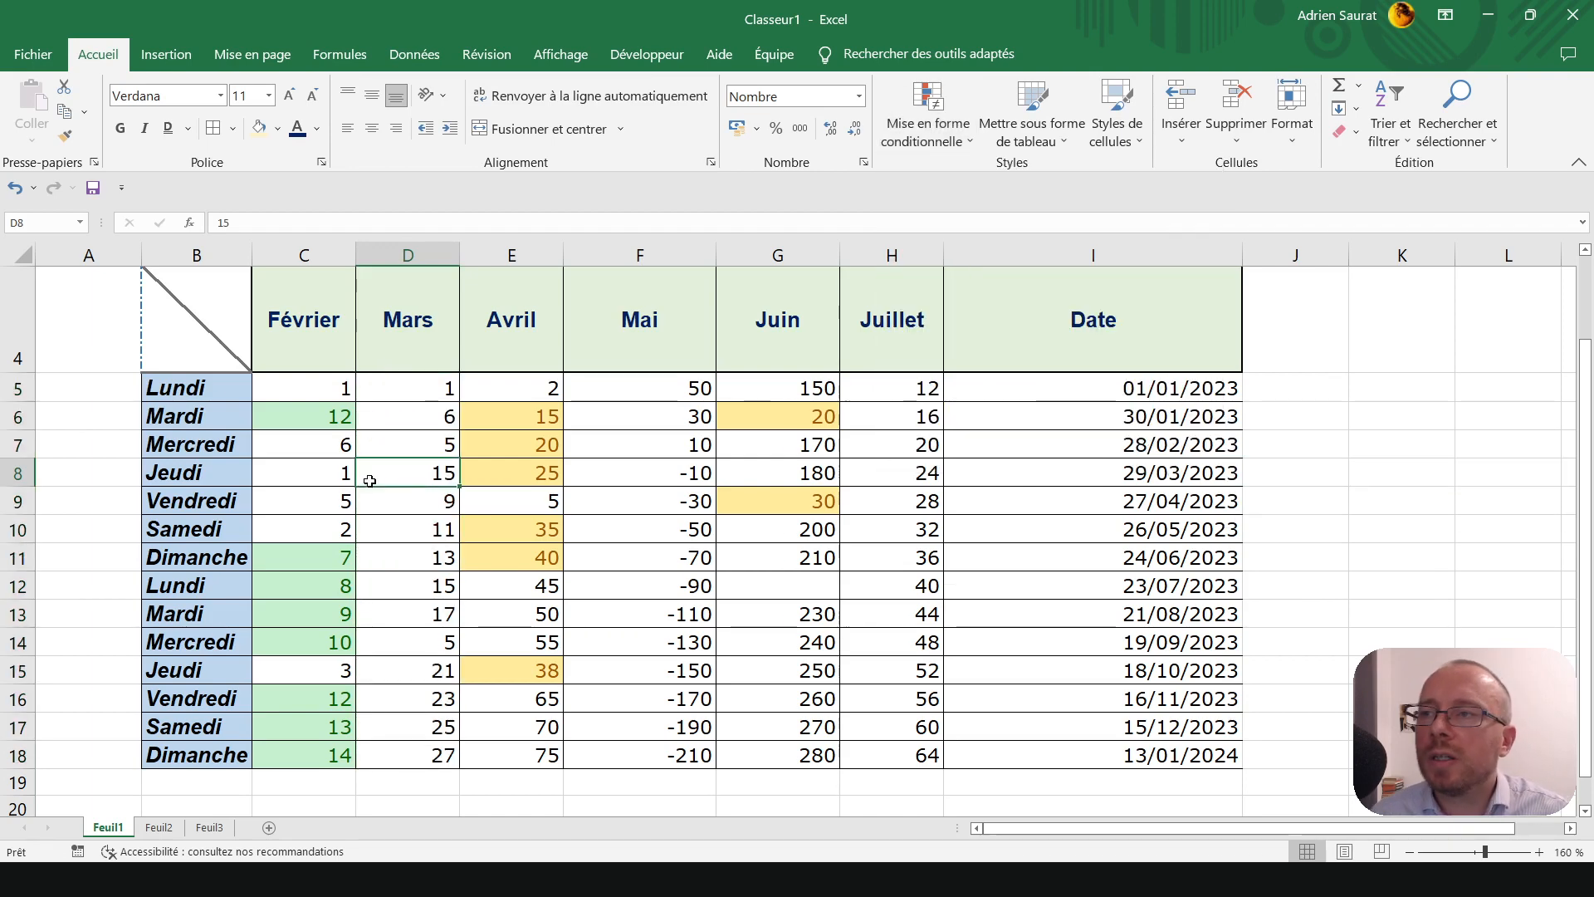
click(405, 397)
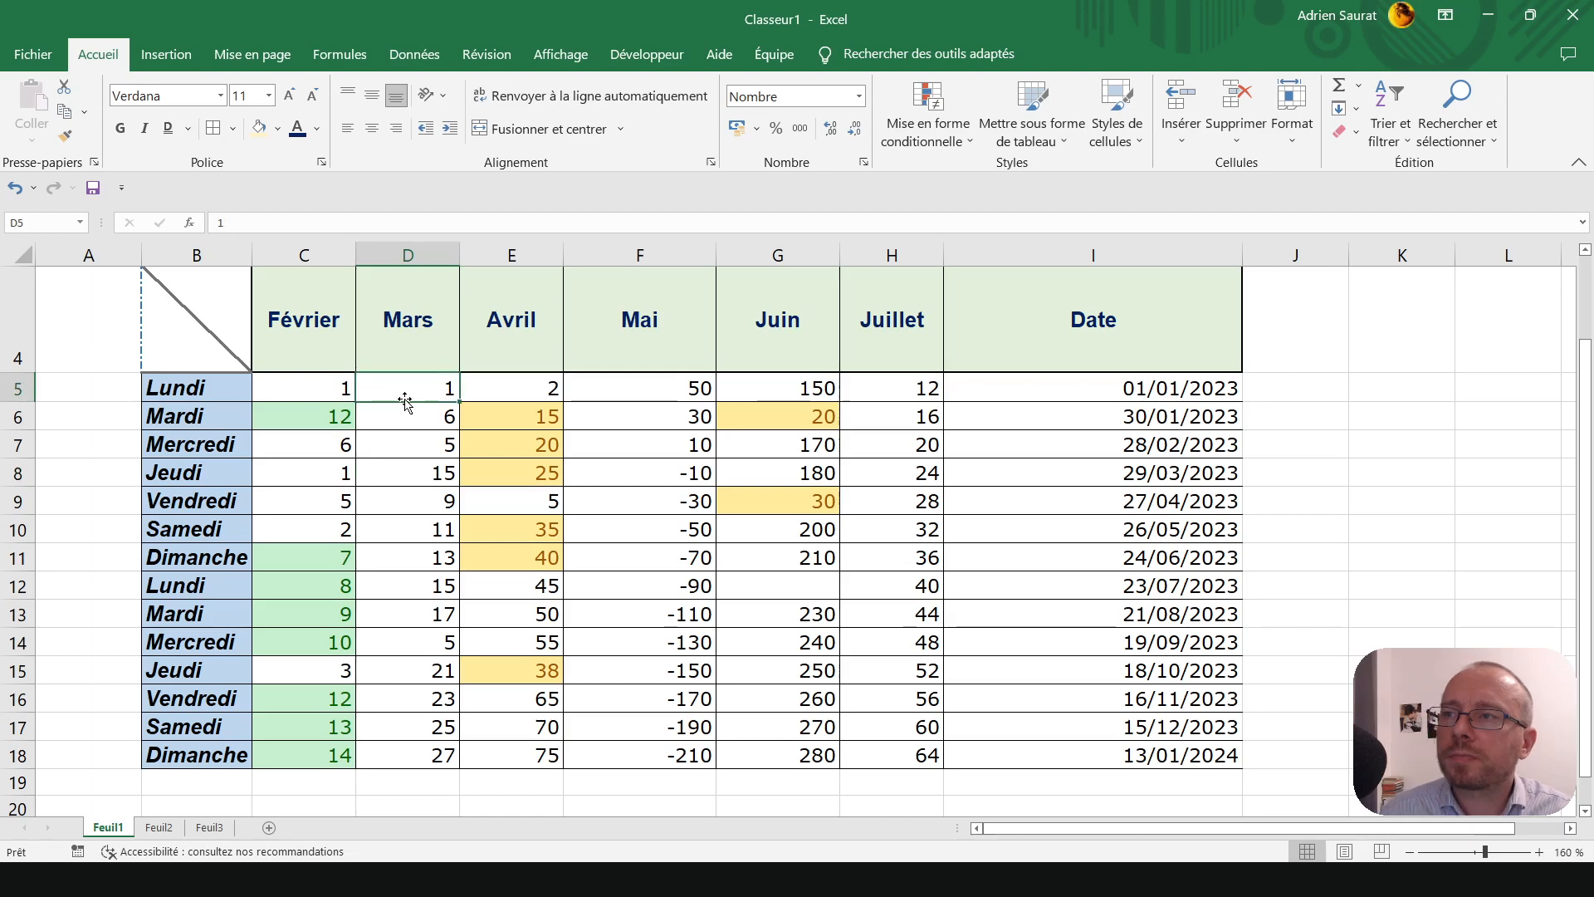
click(929, 112)
mouse_move(1048, 432)
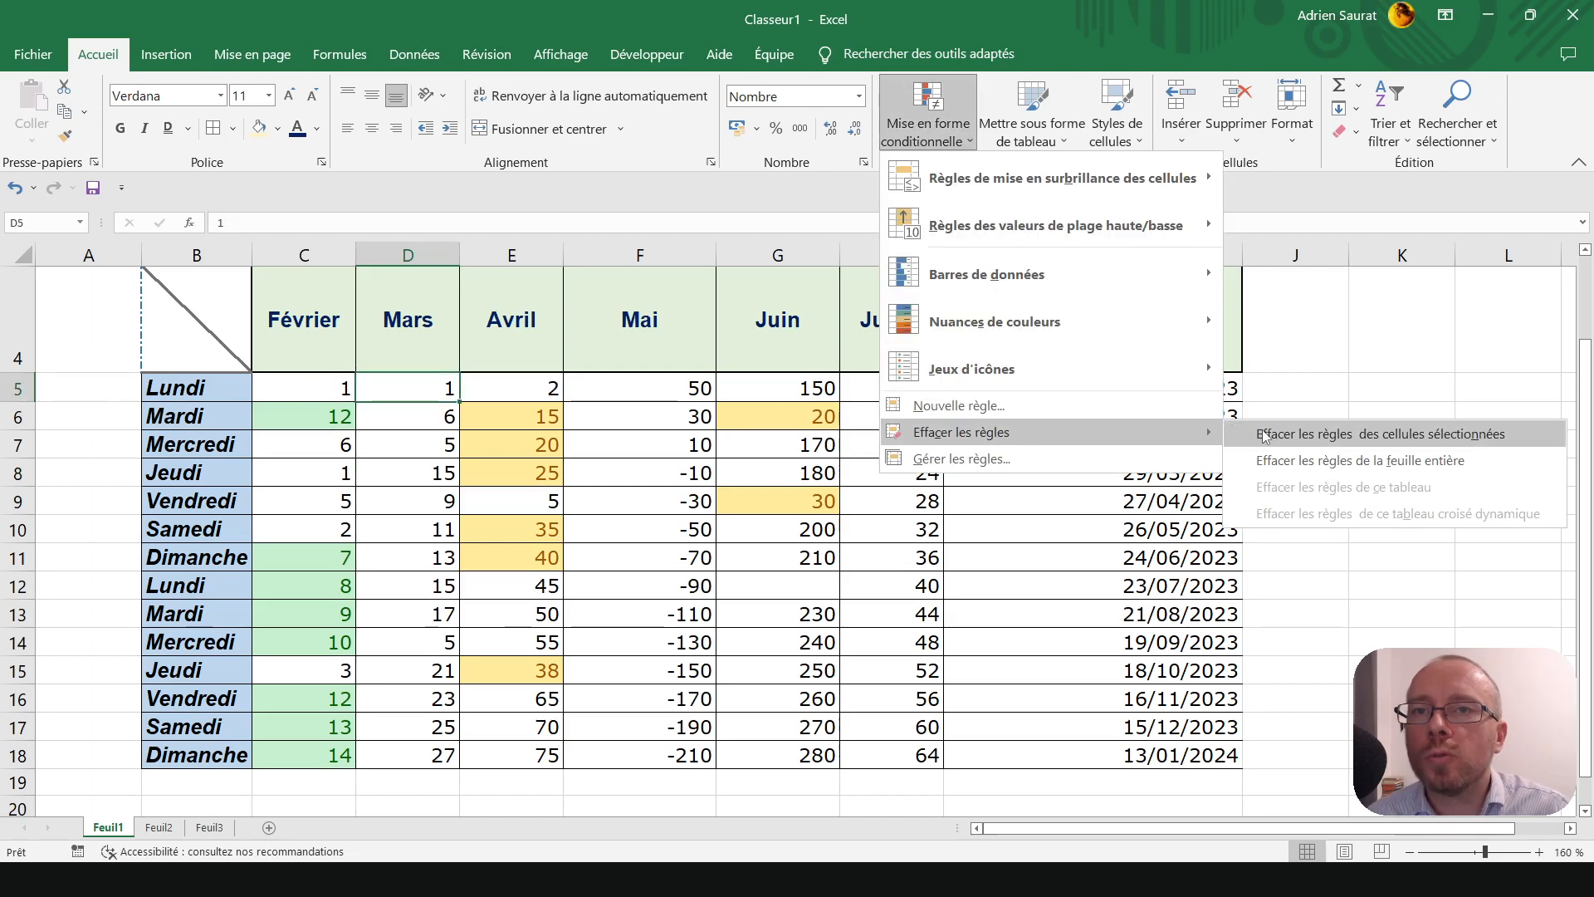
click(1297, 462)
click(634, 545)
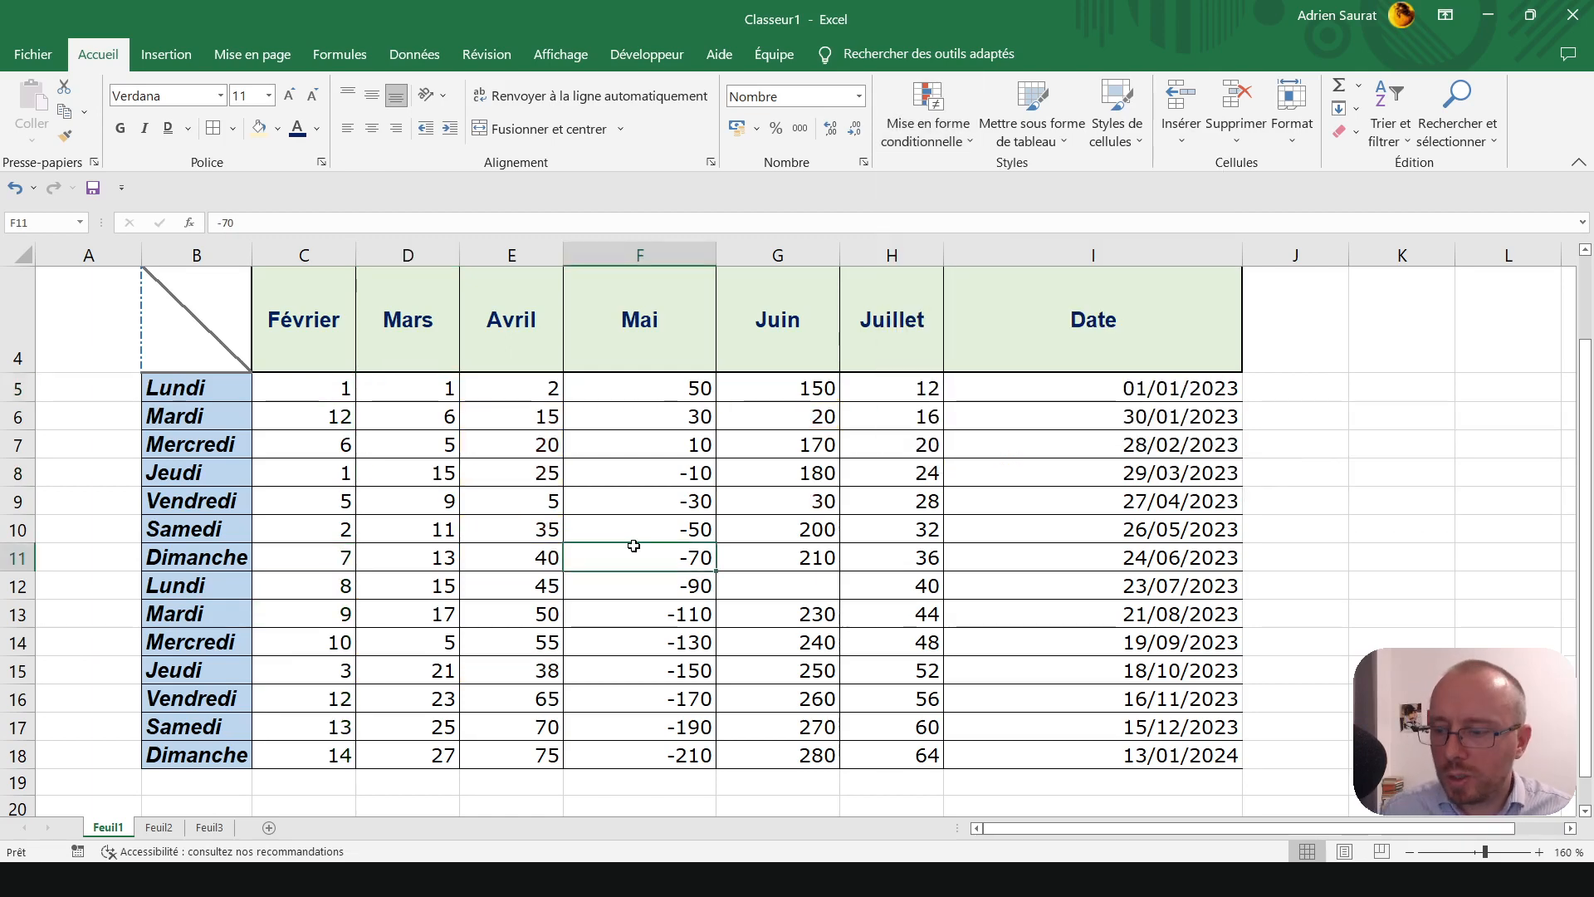
- Undo the rule clearings and the test entries in cell D6
key(ctrl+z)
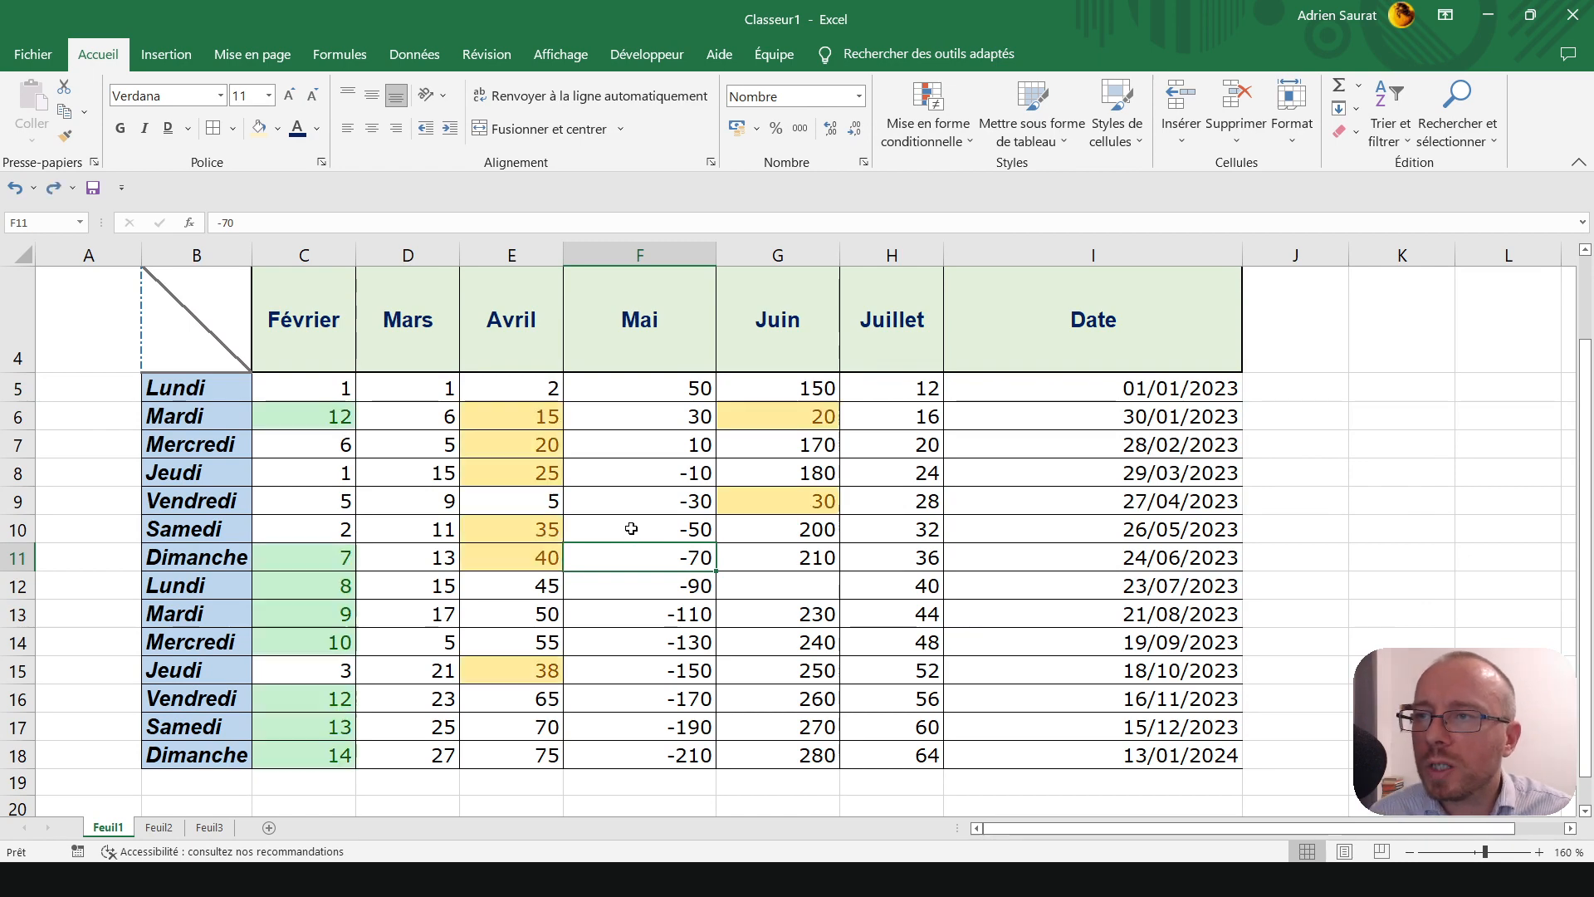
click(546, 450)
key(ctrl+z)
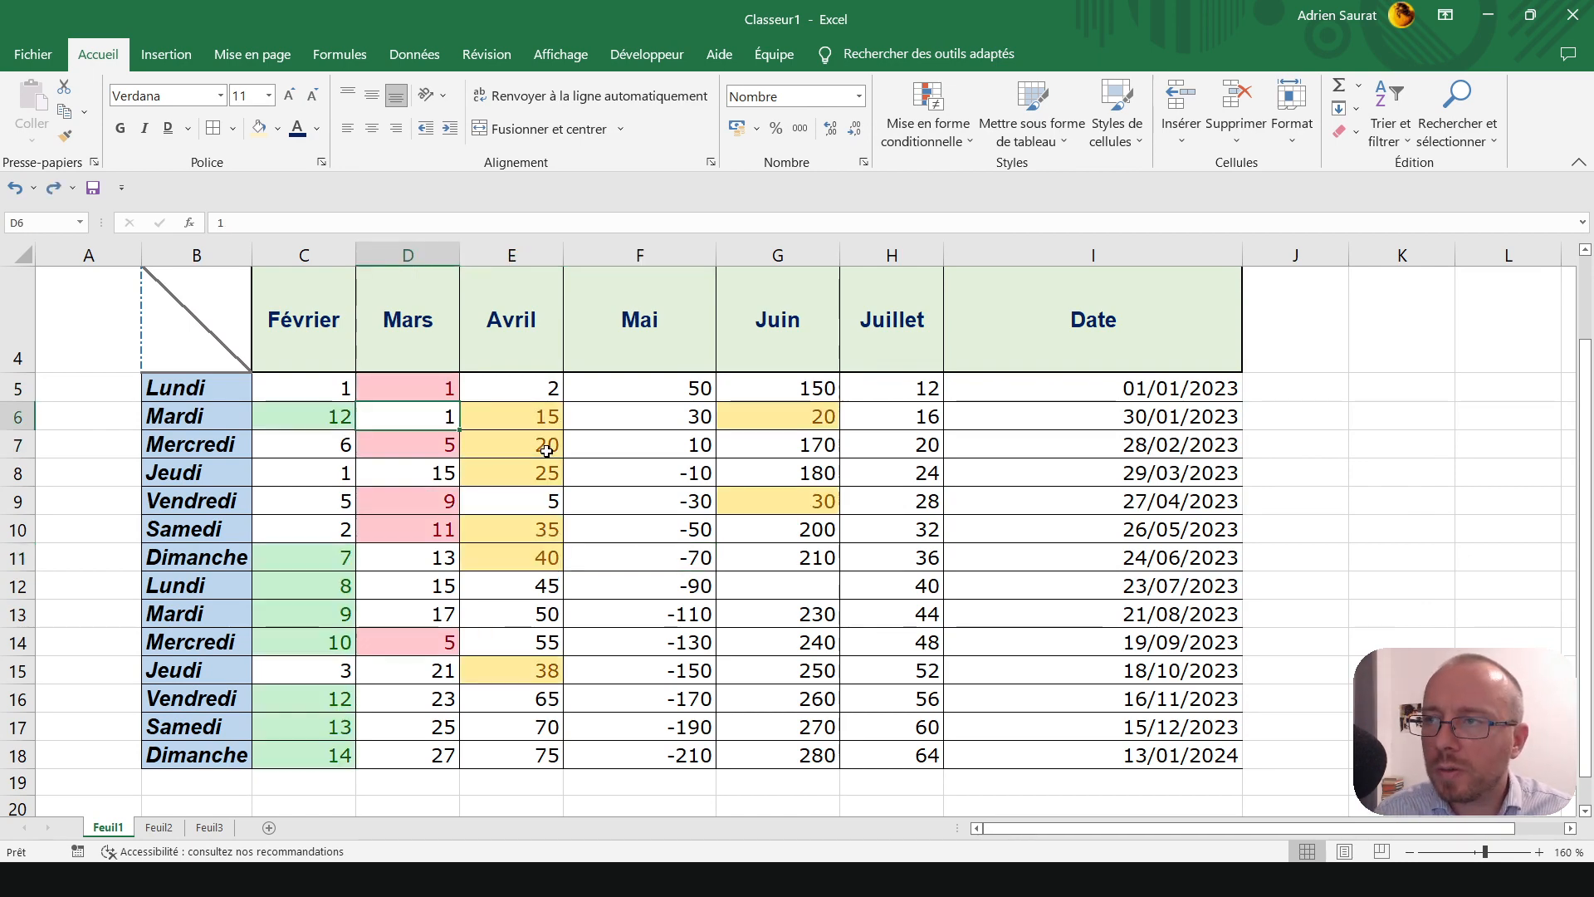
- Examine the conditional formatting rules of cell E6 and of the whole worksheet in the rules manager, and close it without changes
click(470, 420)
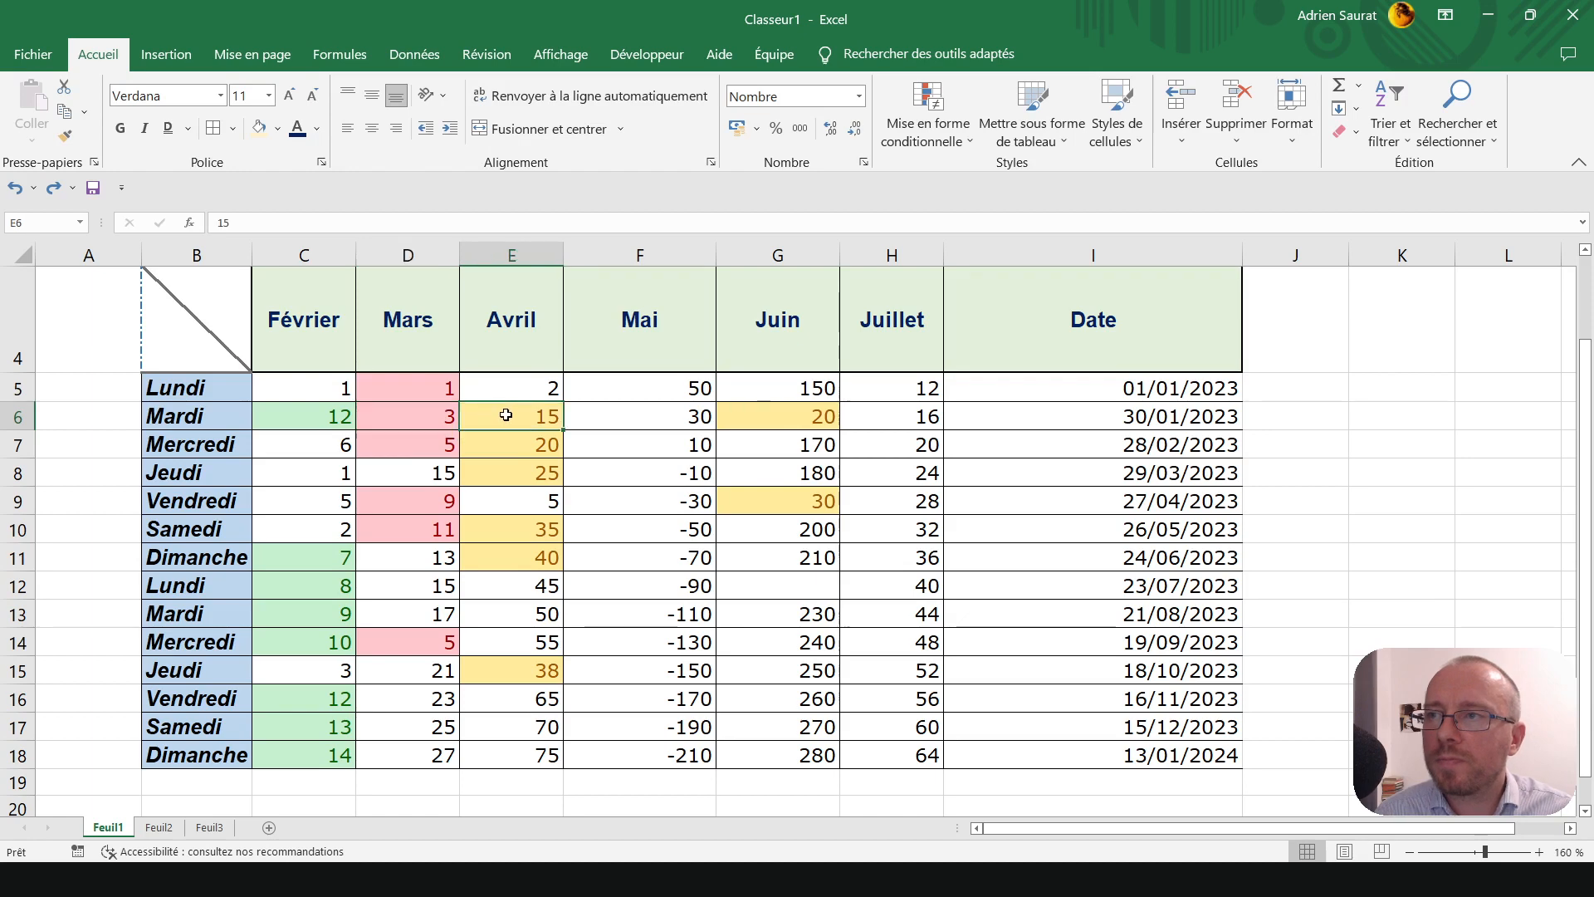
click(941, 103)
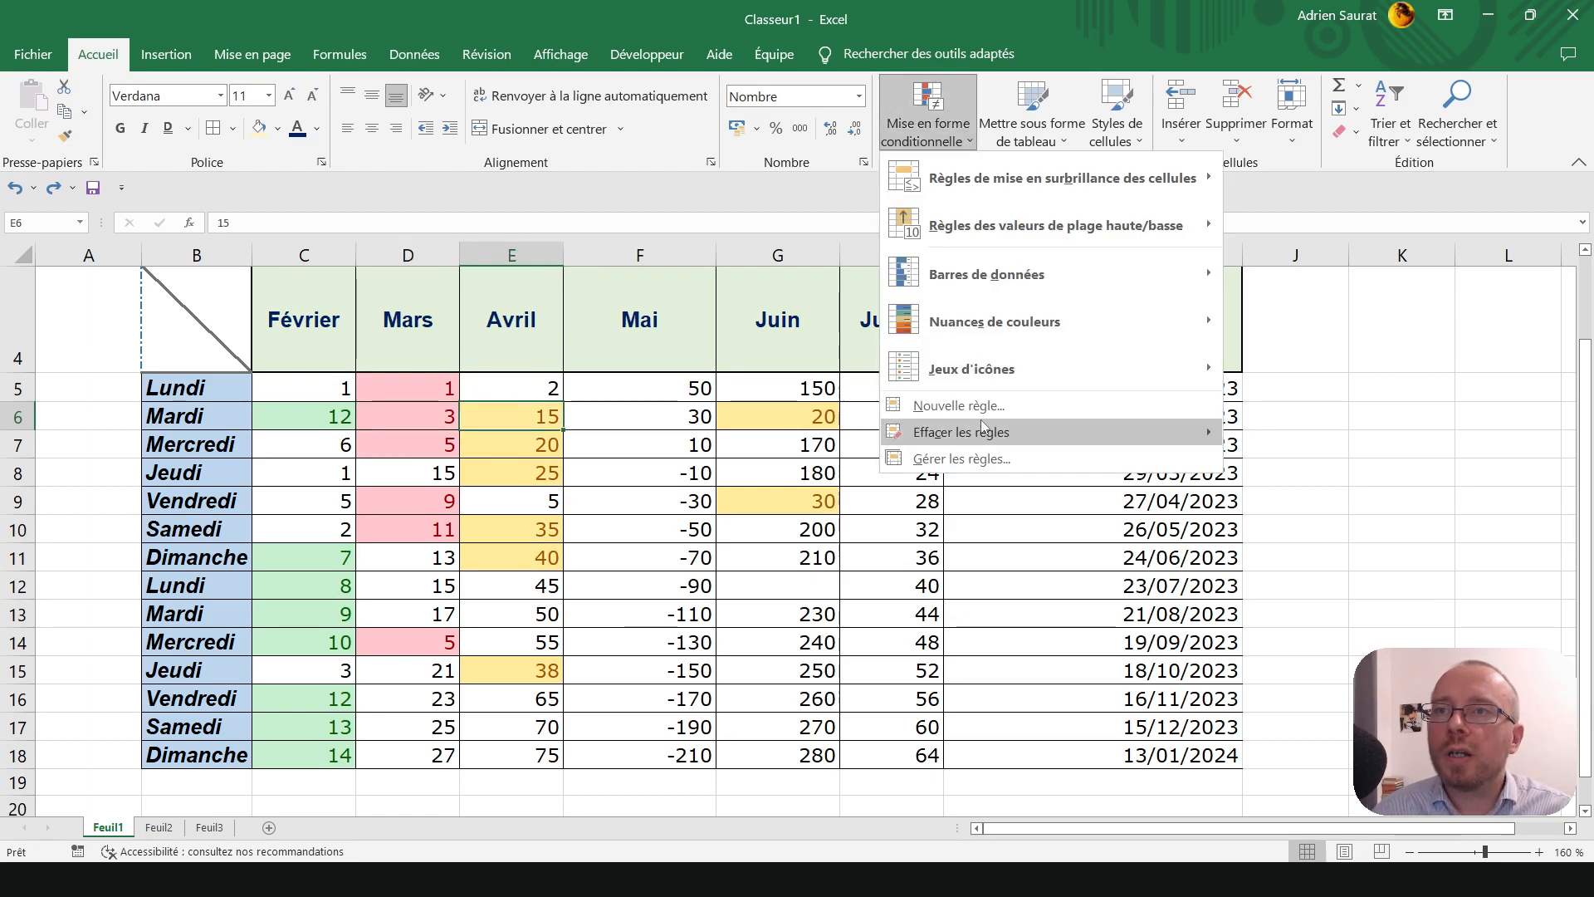
click(960, 458)
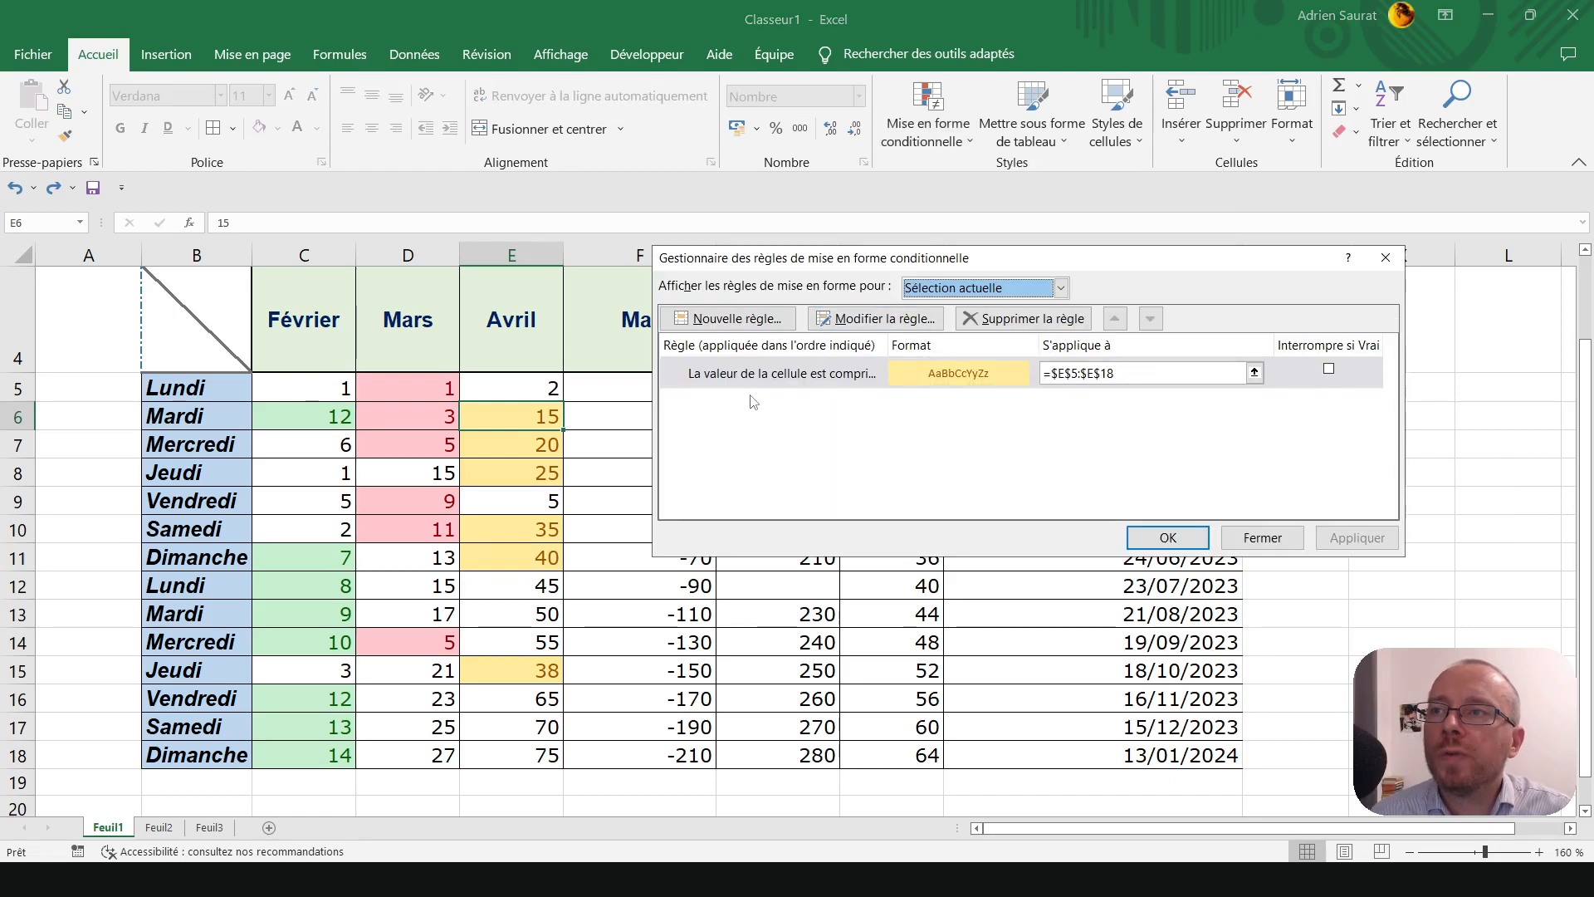
click(930, 295)
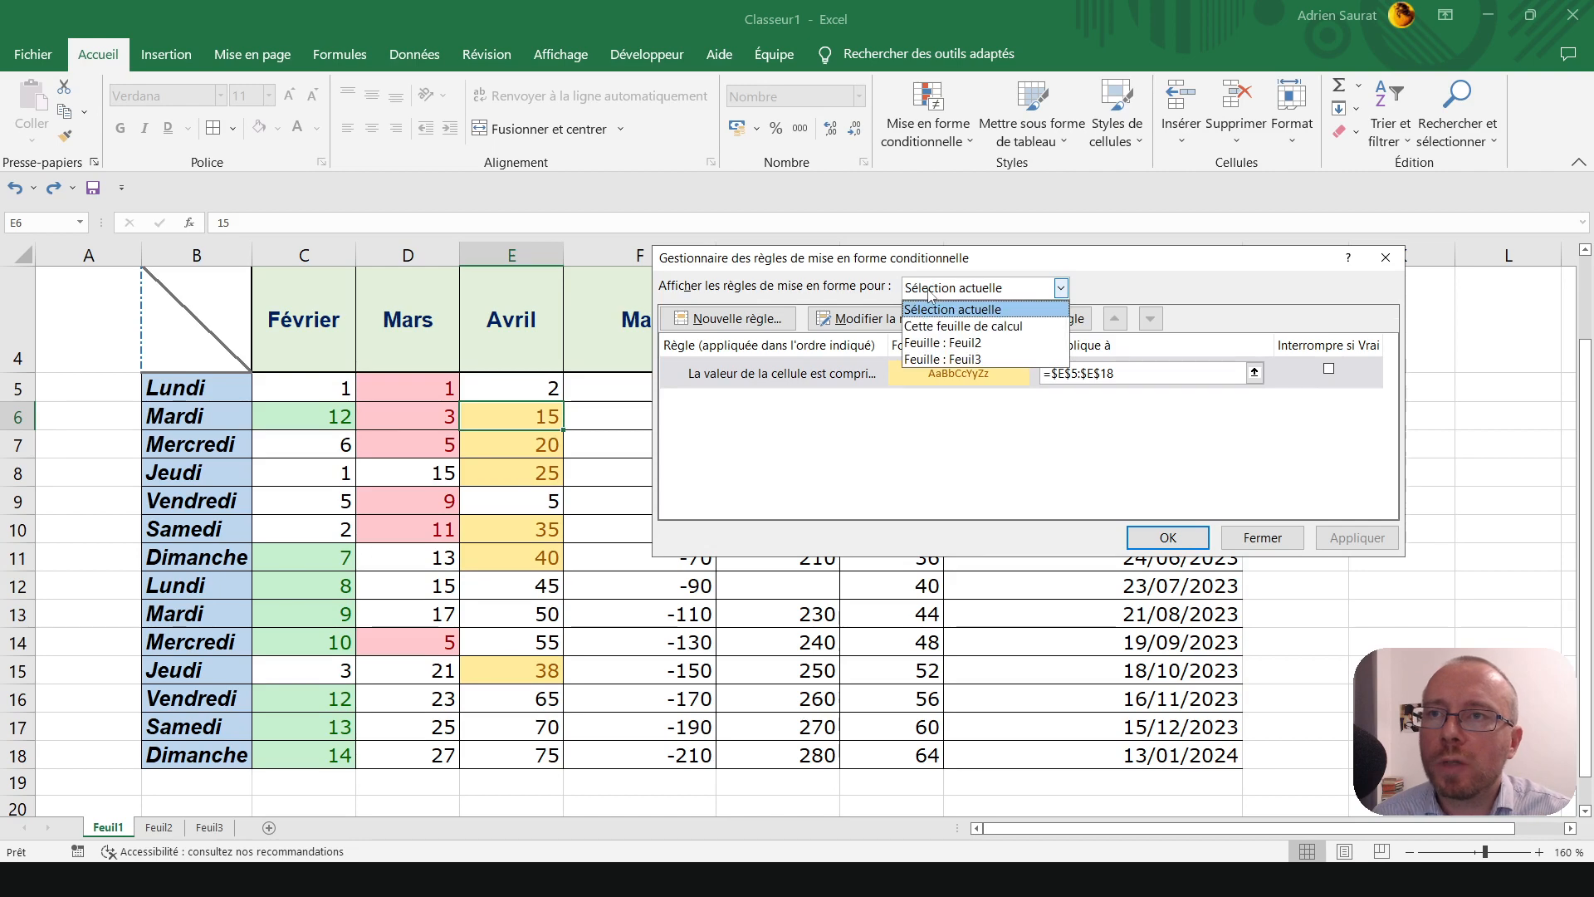
click(950, 292)
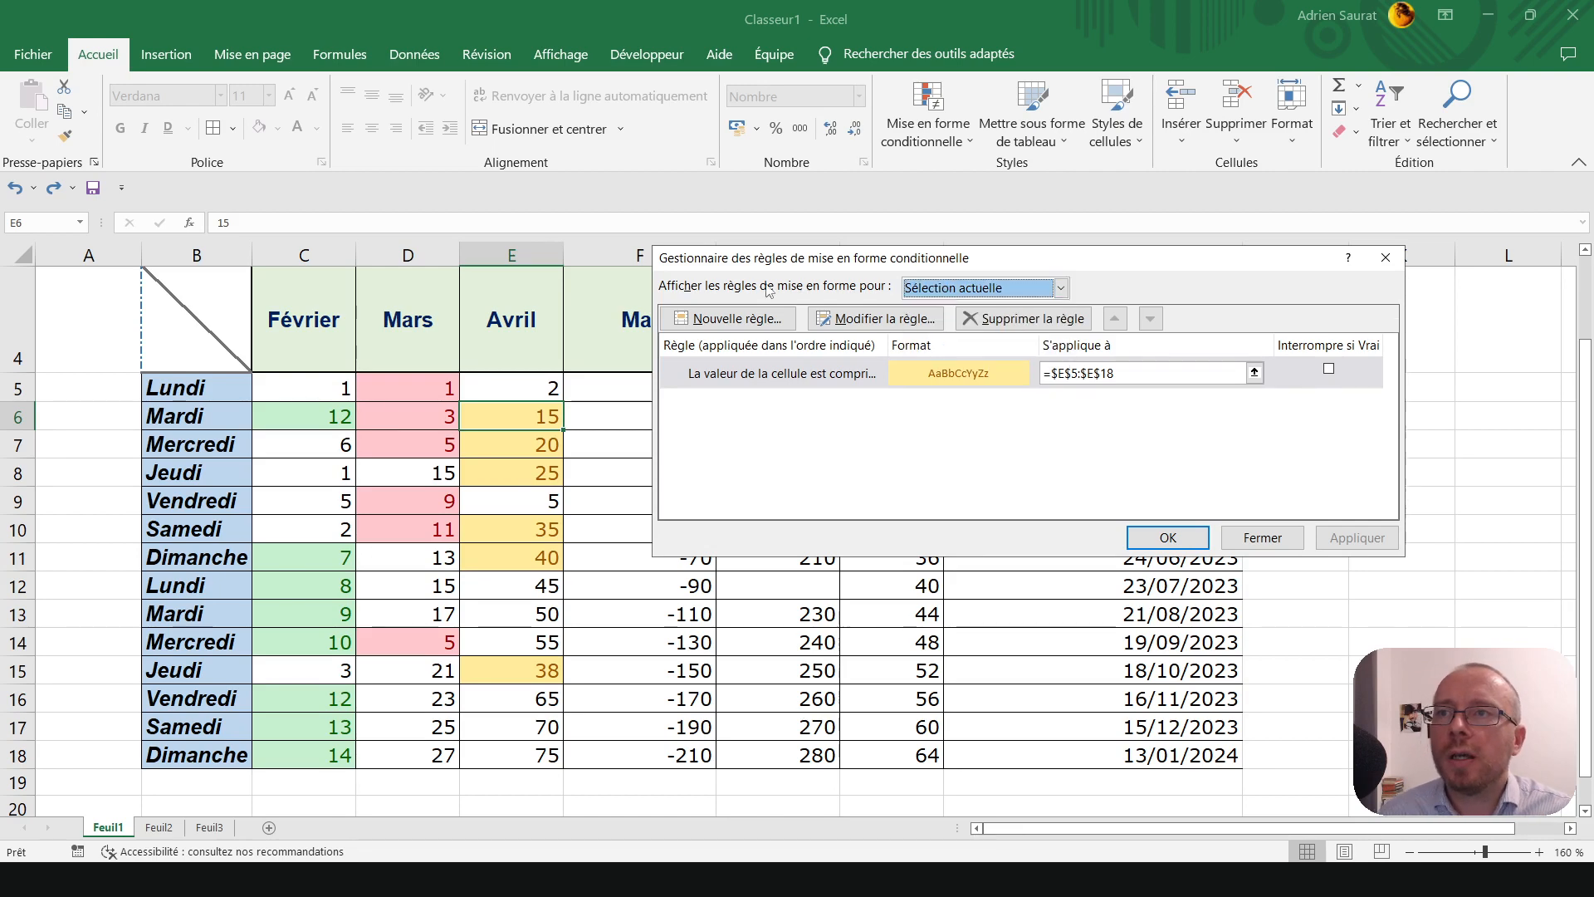
click(983, 290)
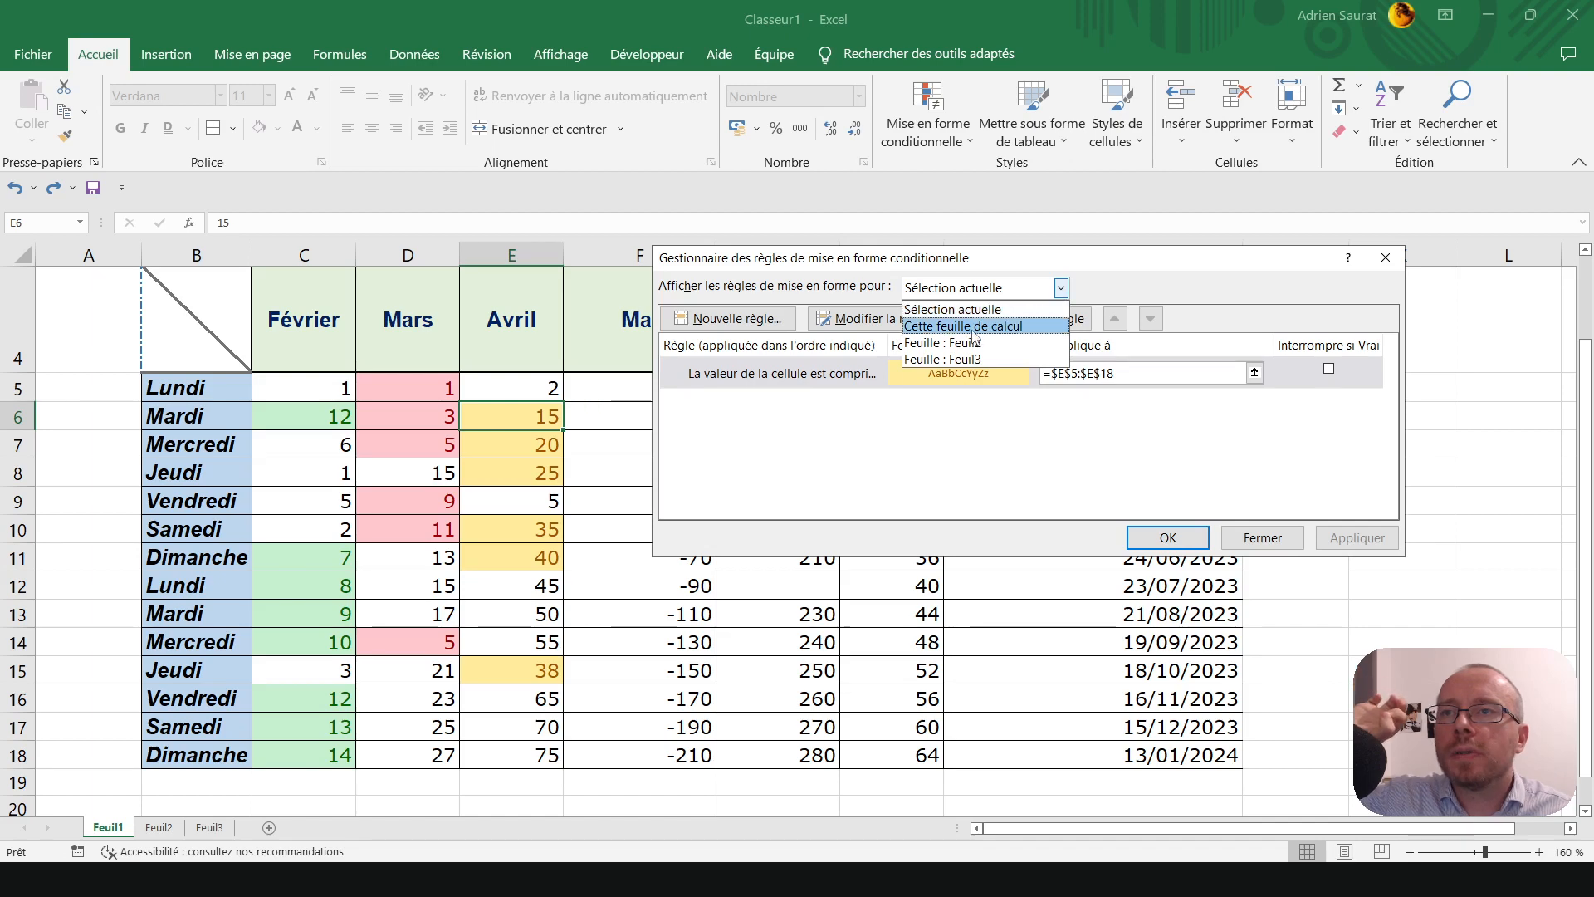
click(973, 330)
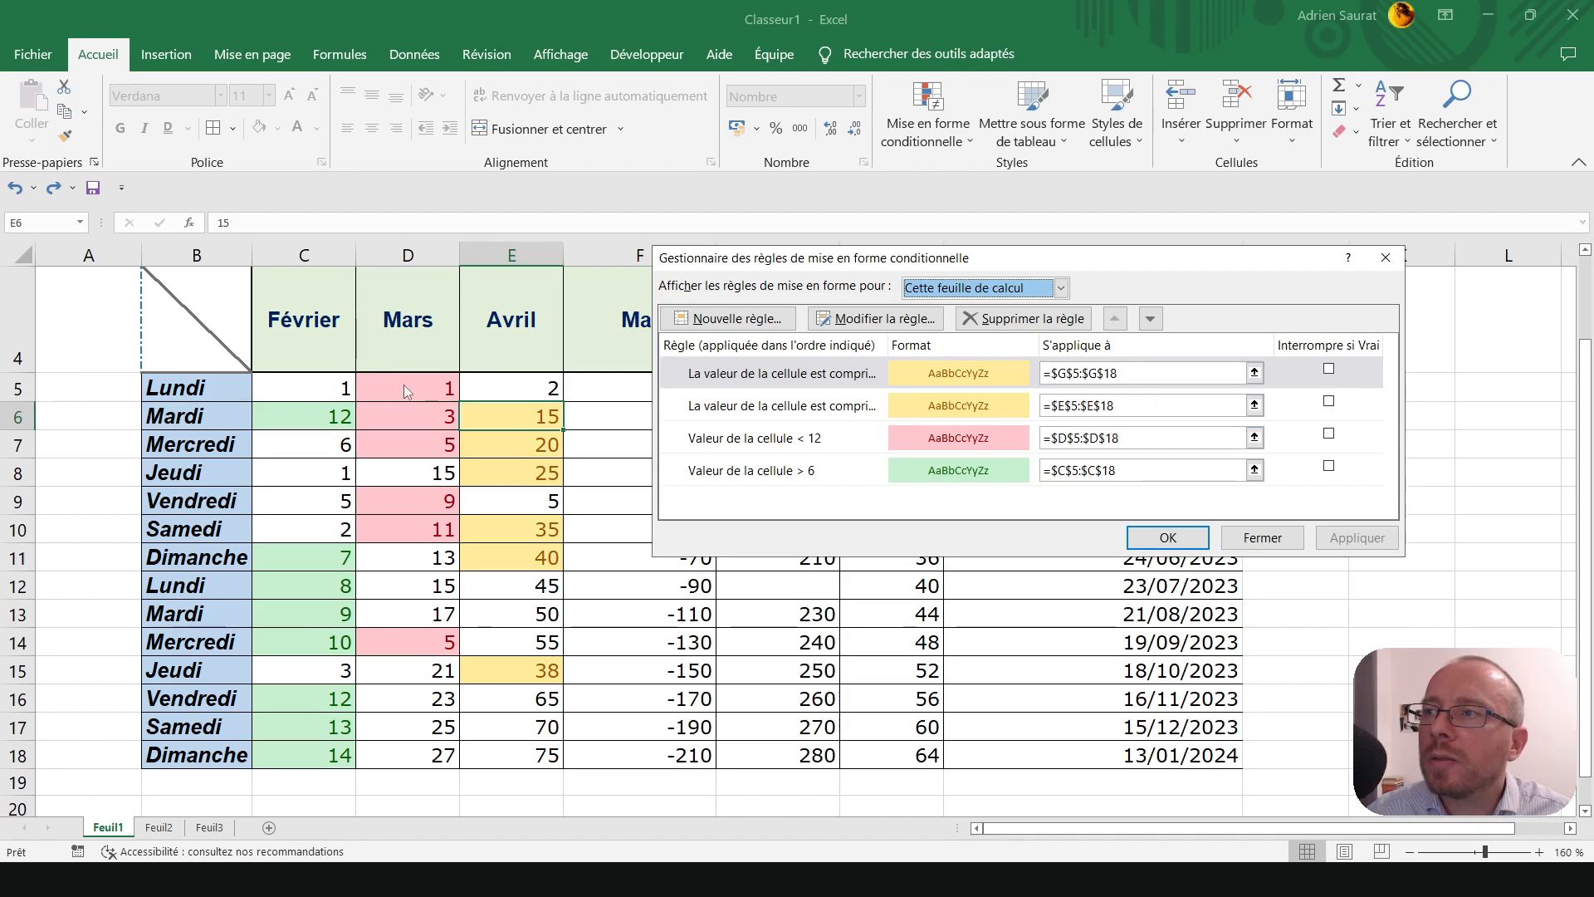
key(Escape)
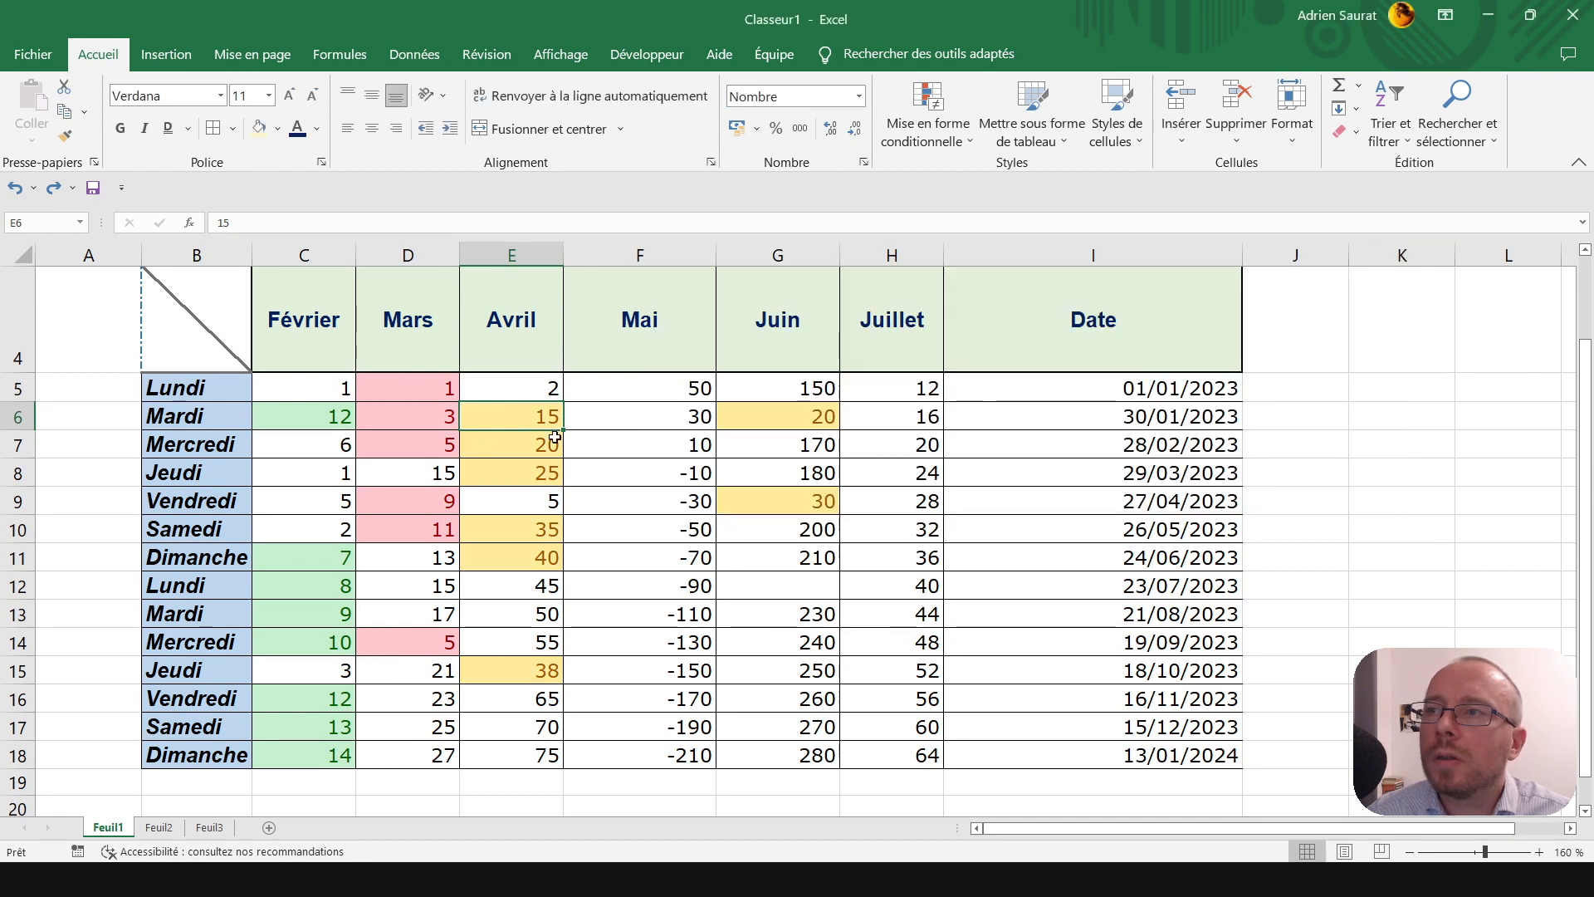
- Modify the conditional formatting rule of the Mars amounts D5:D18 to cell values "inférieure ou égale à" 12 and apply it
drag(398, 387, 392, 760)
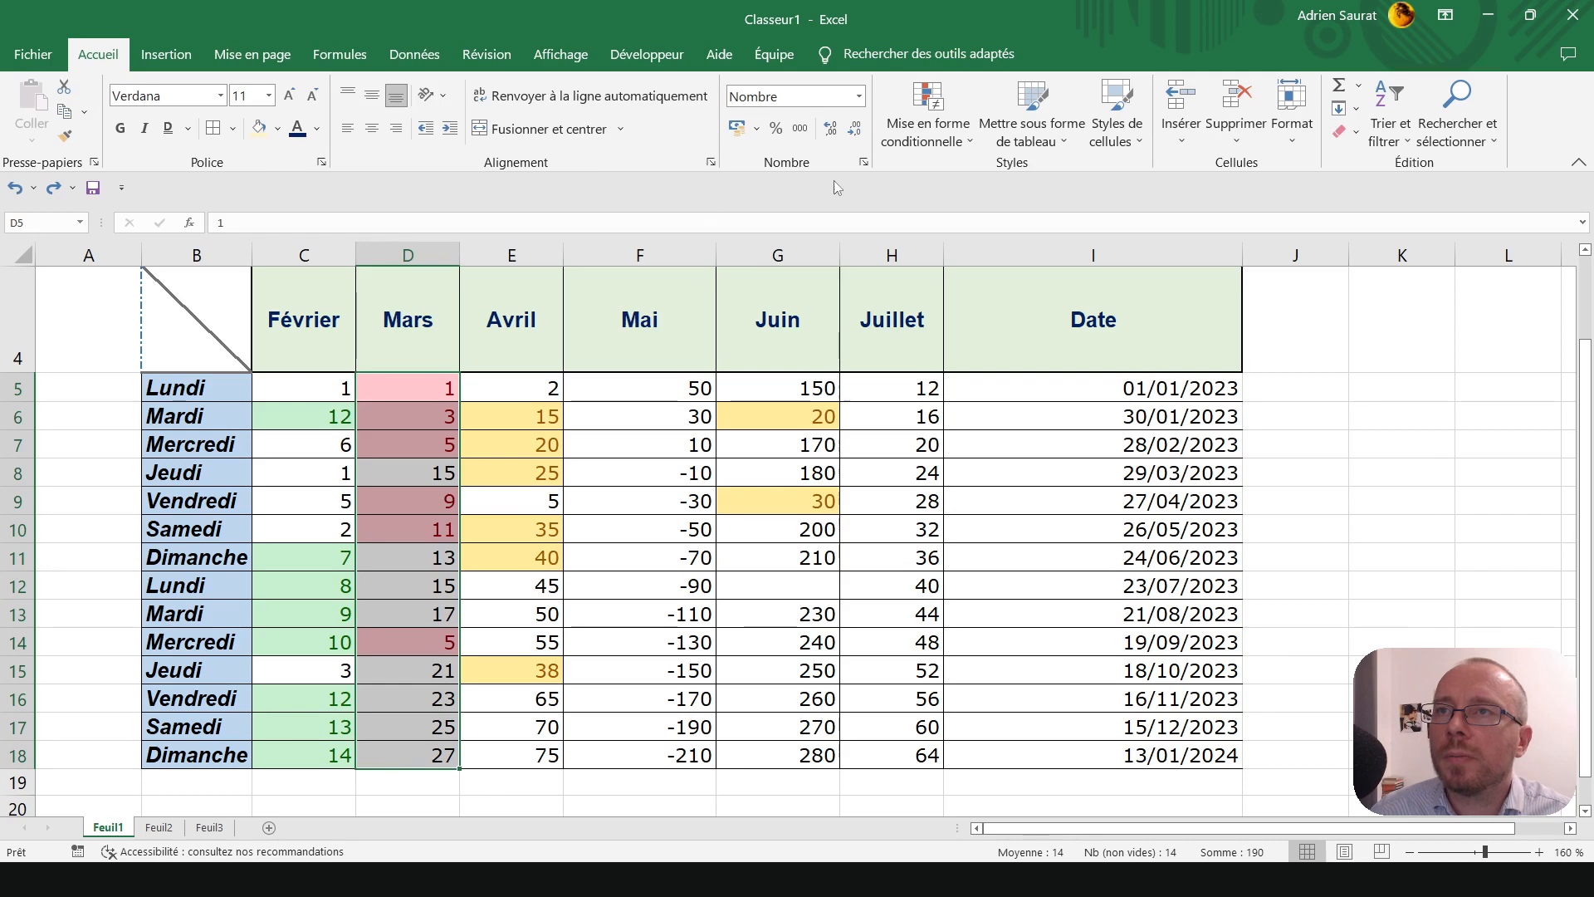
click(928, 124)
click(997, 453)
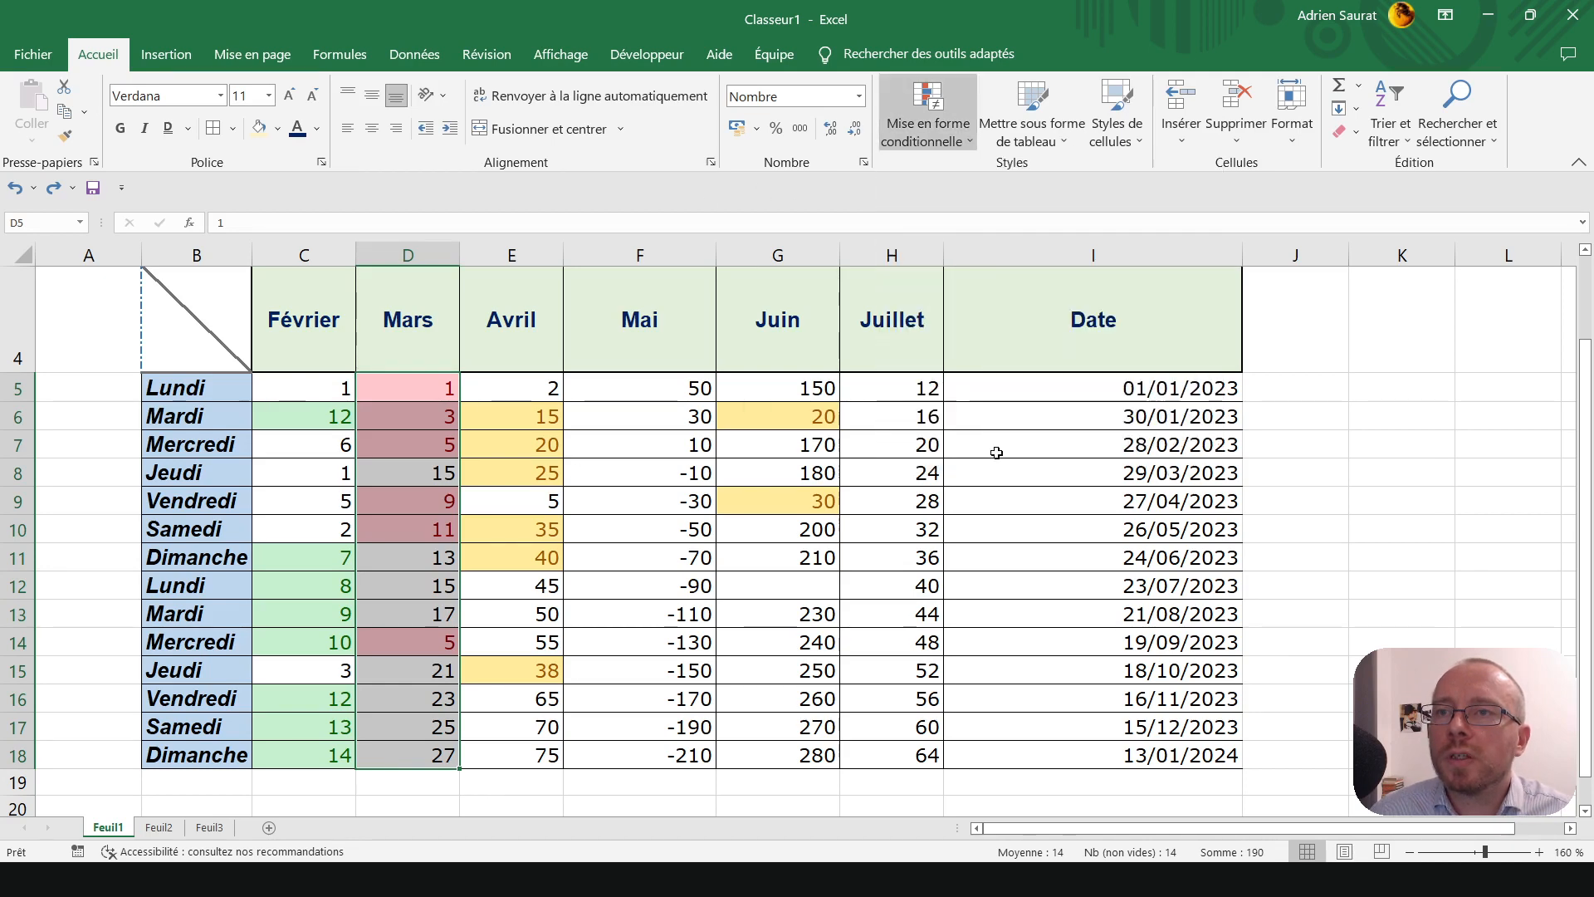
click(1062, 287)
click(1009, 328)
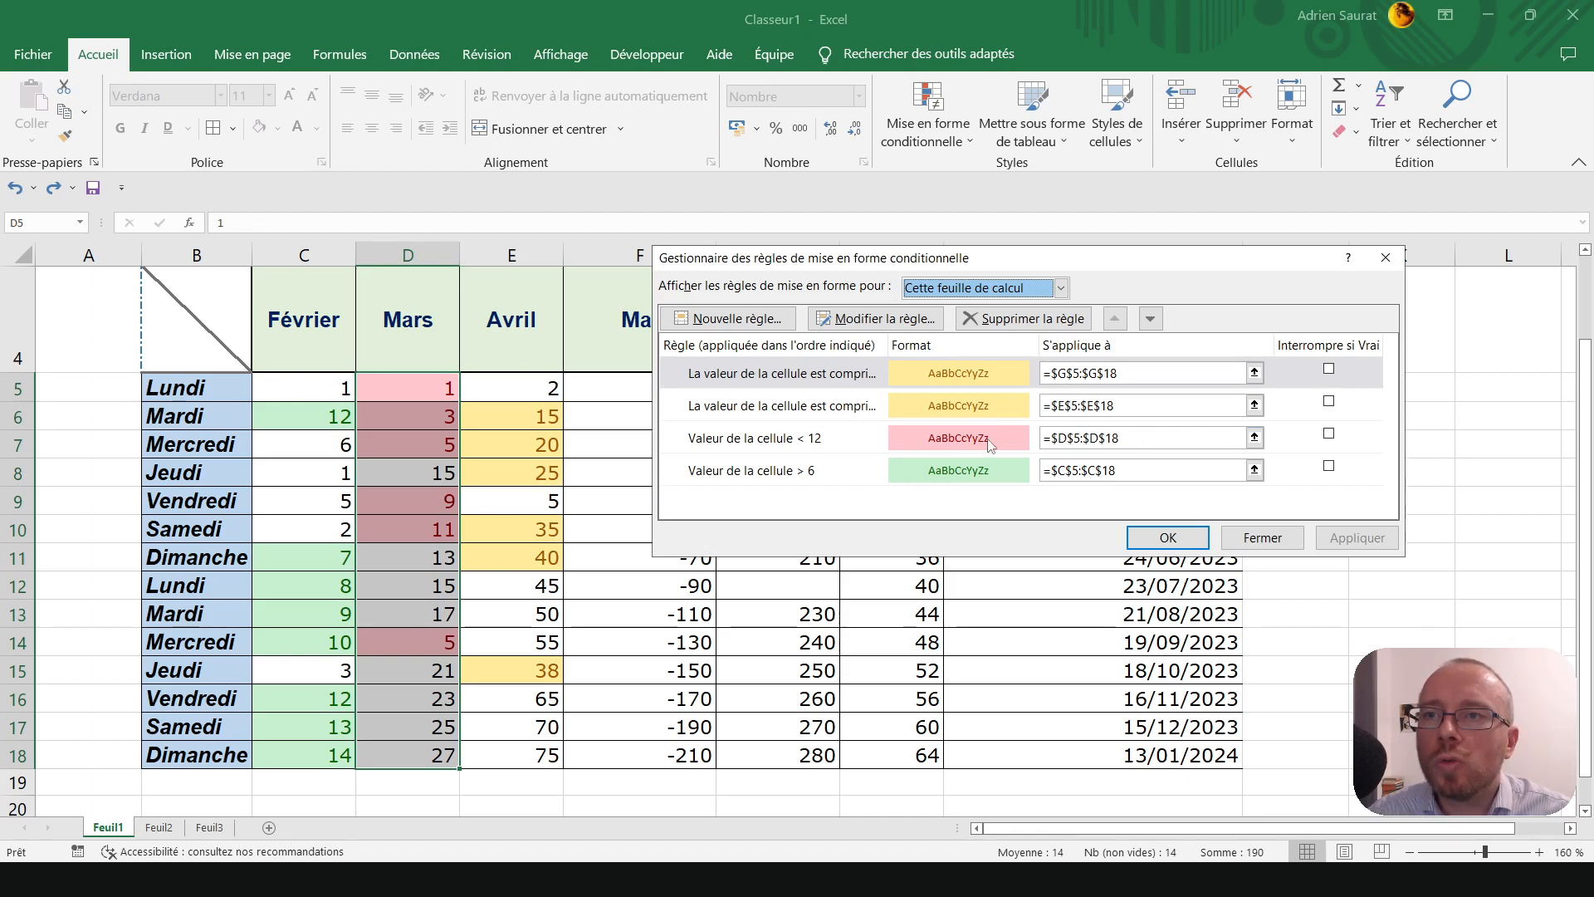
click(813, 444)
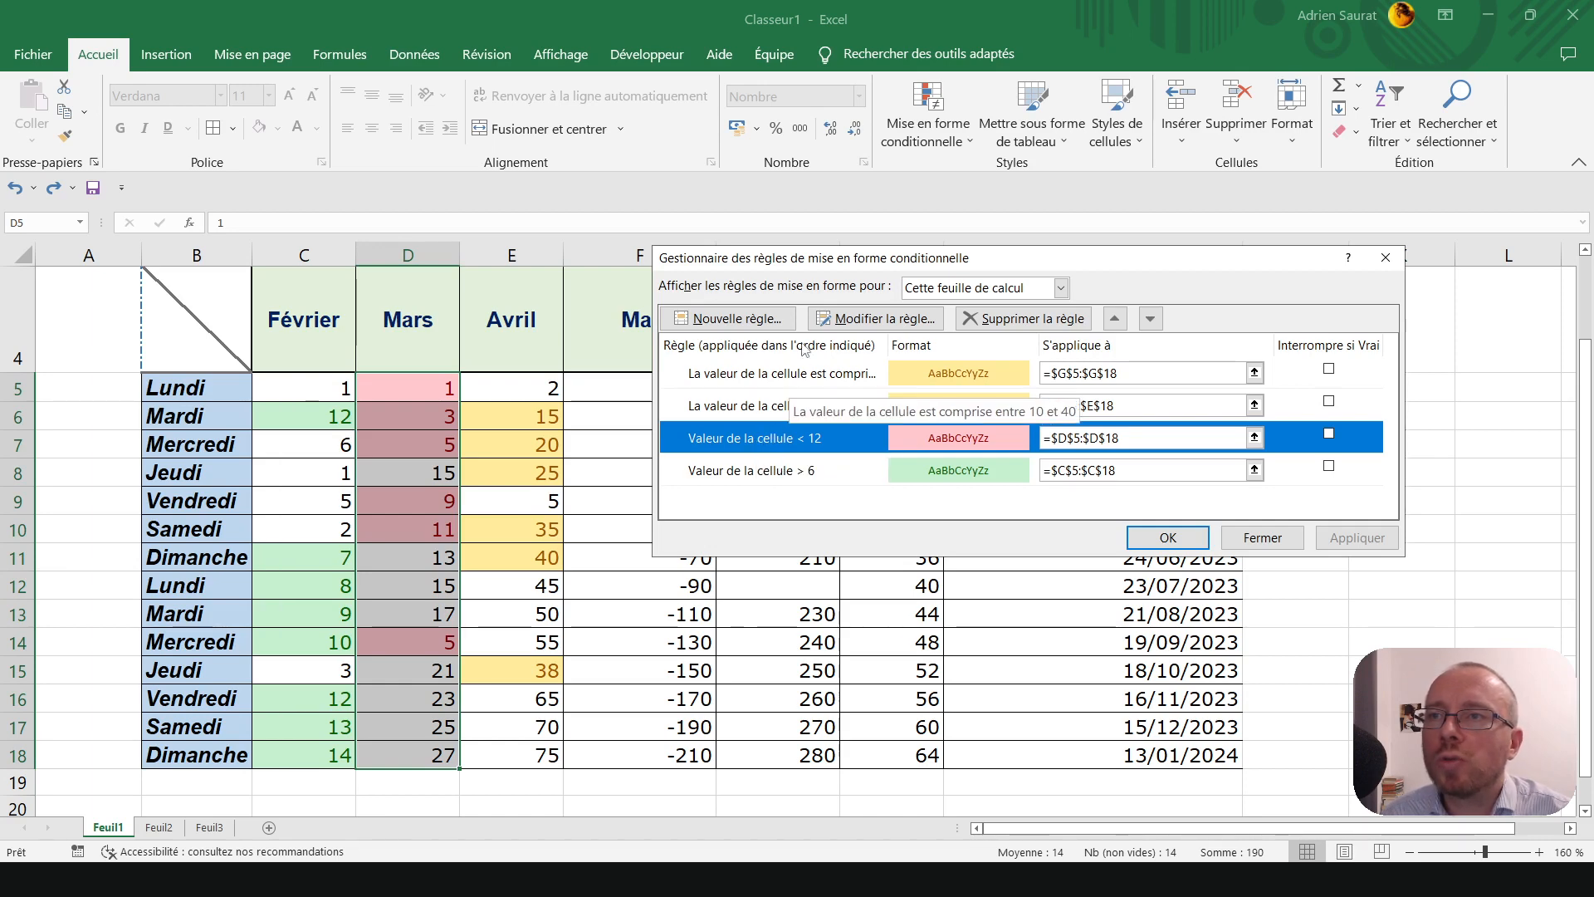
click(894, 321)
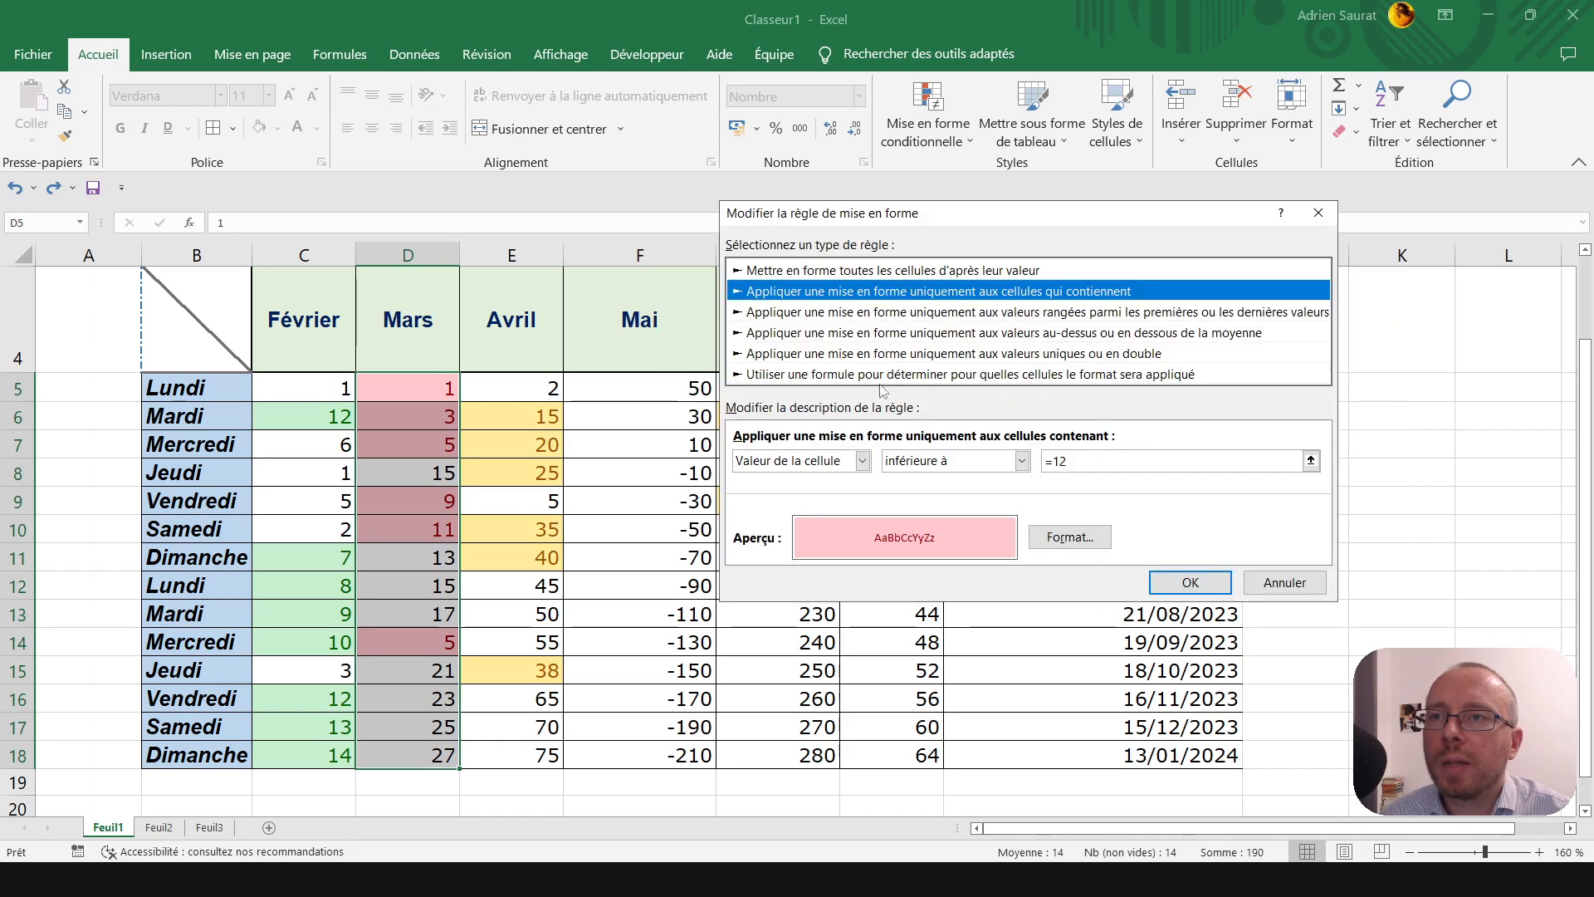
click(1070, 459)
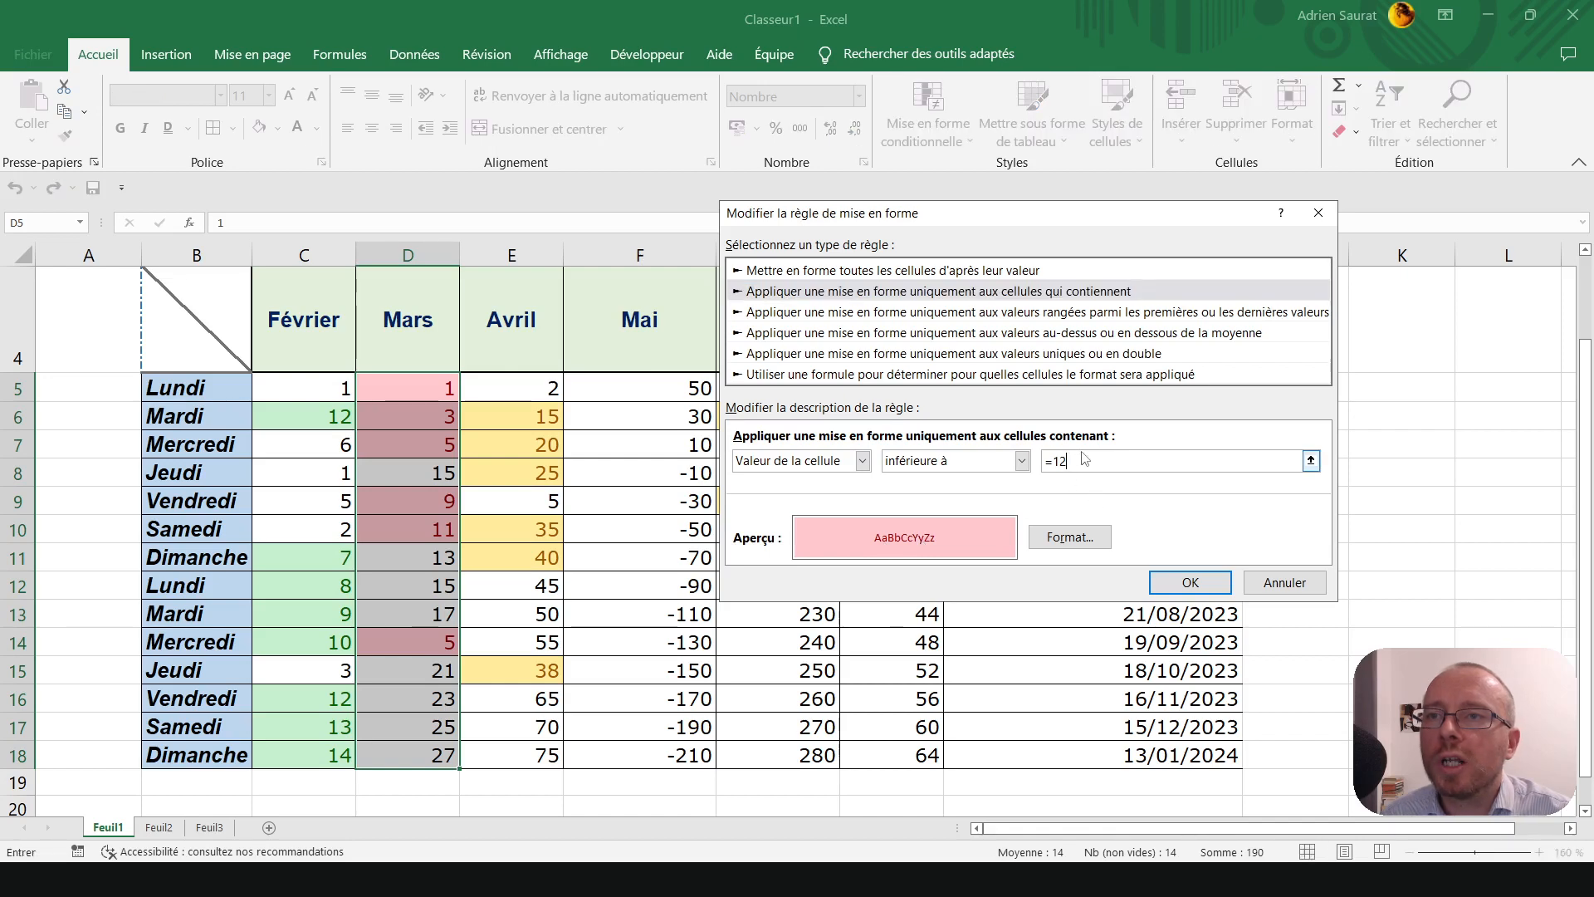
click(1023, 462)
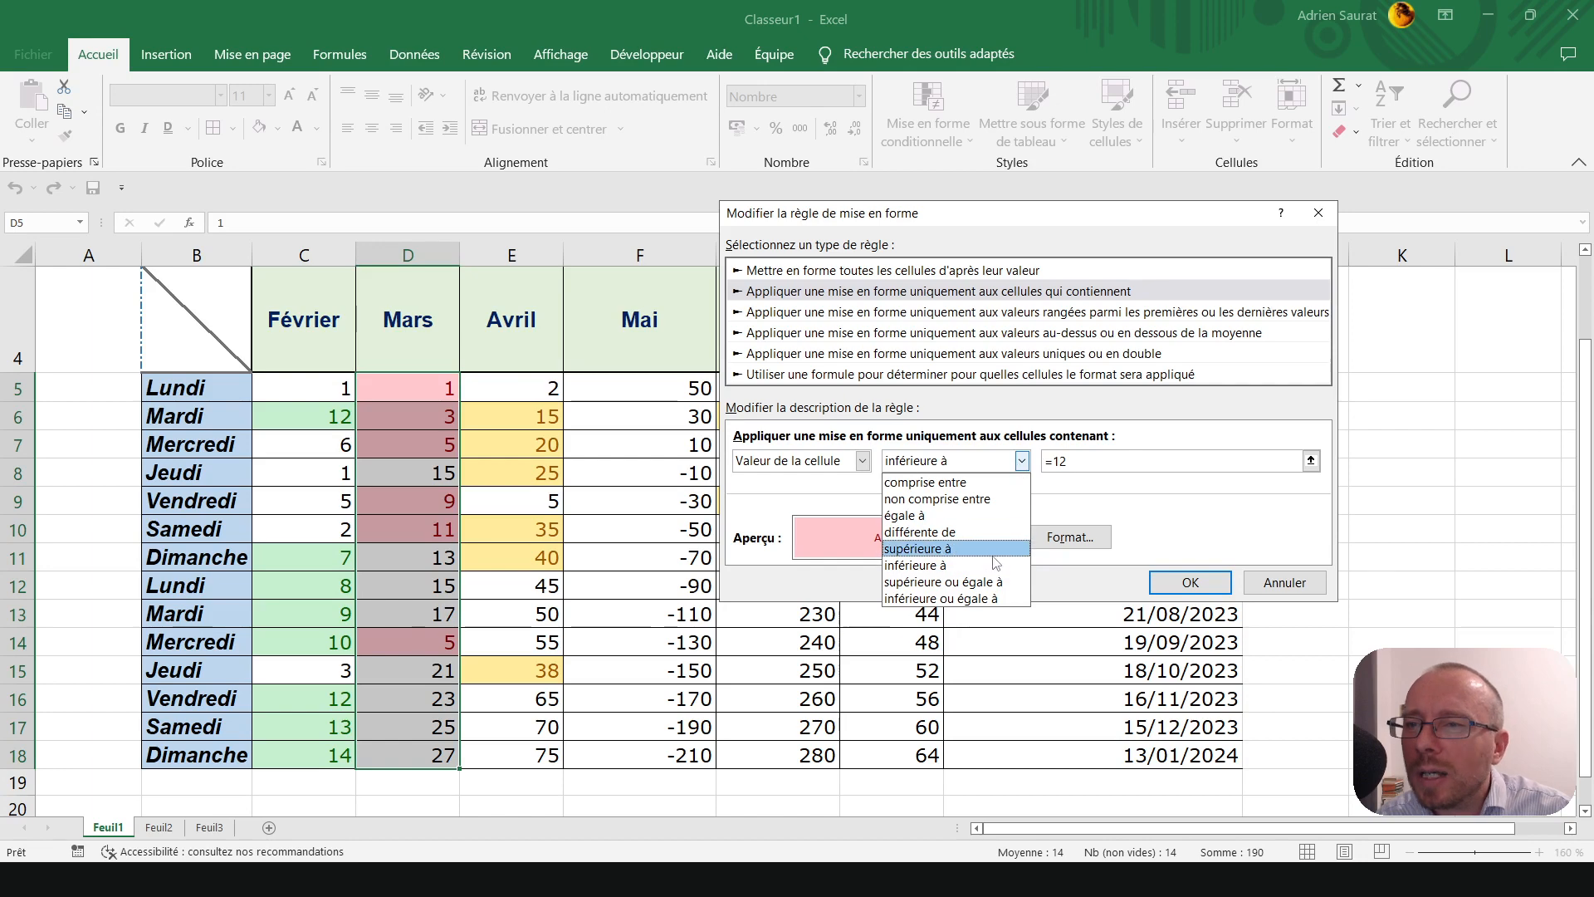
click(978, 599)
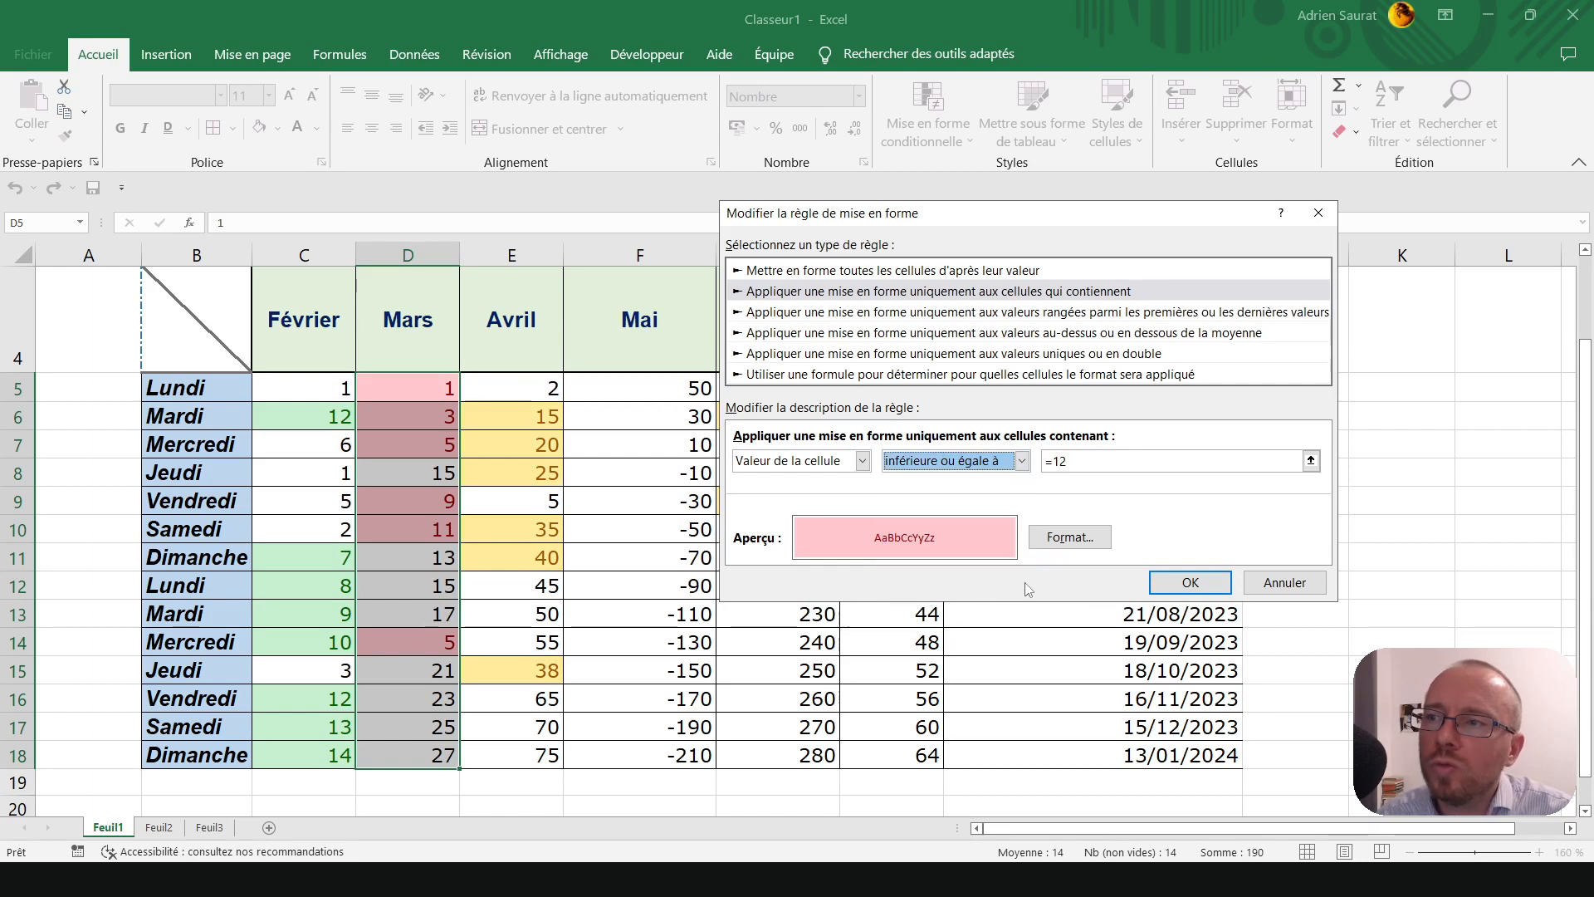
click(1168, 583)
click(1179, 502)
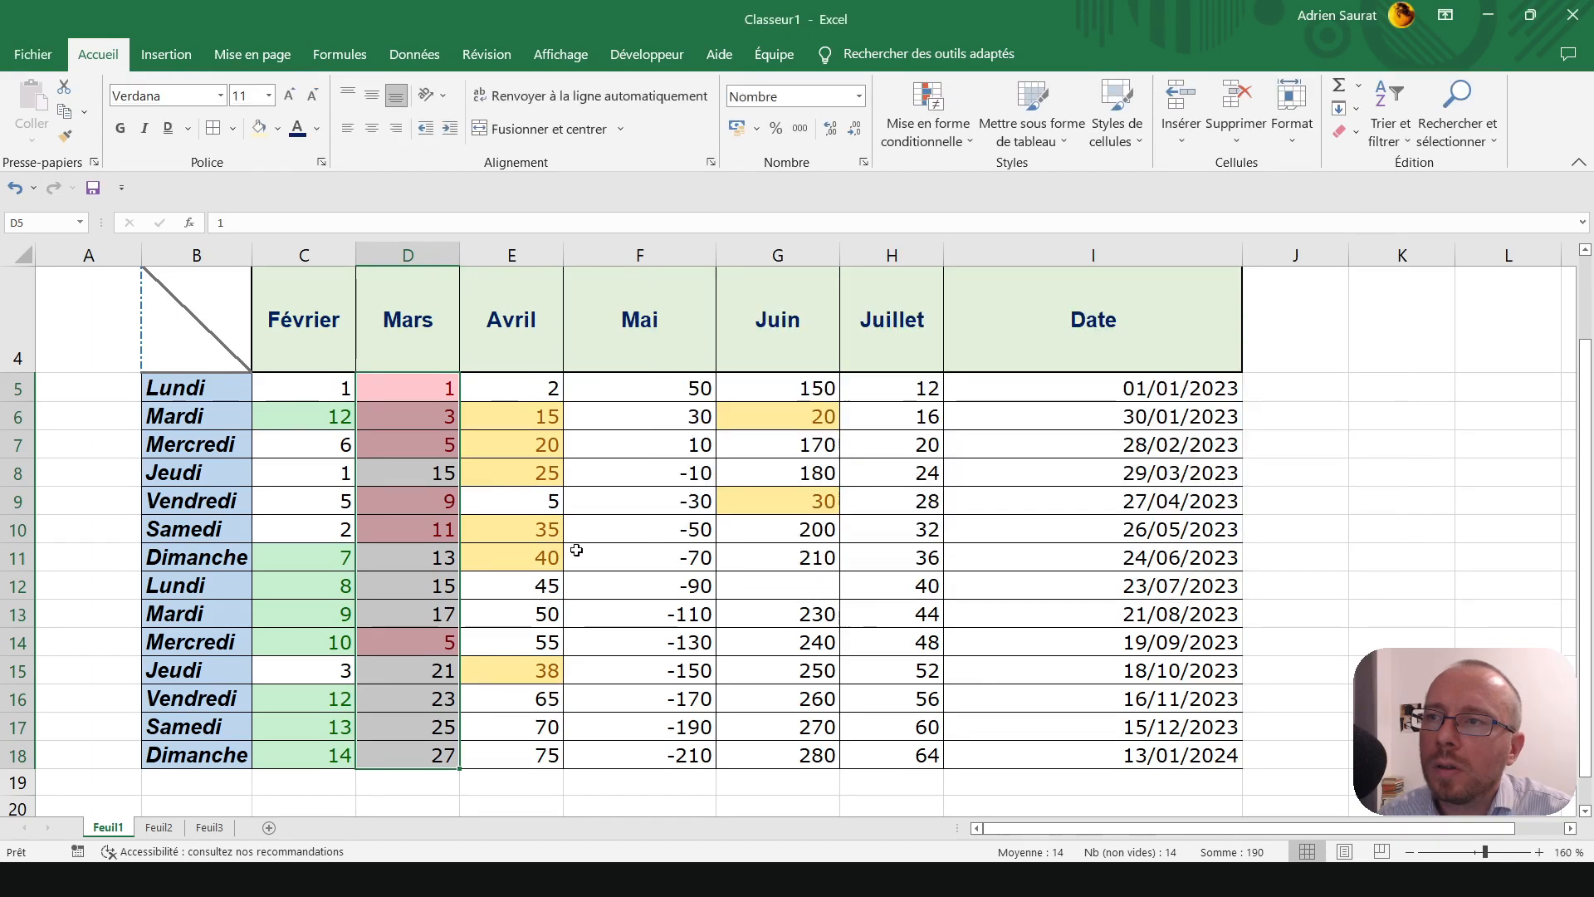
- Set the first Dimanche amount of Mars, cell D11, to 12 to test the modified rule
drag(420, 585, 421, 570)
click(421, 565)
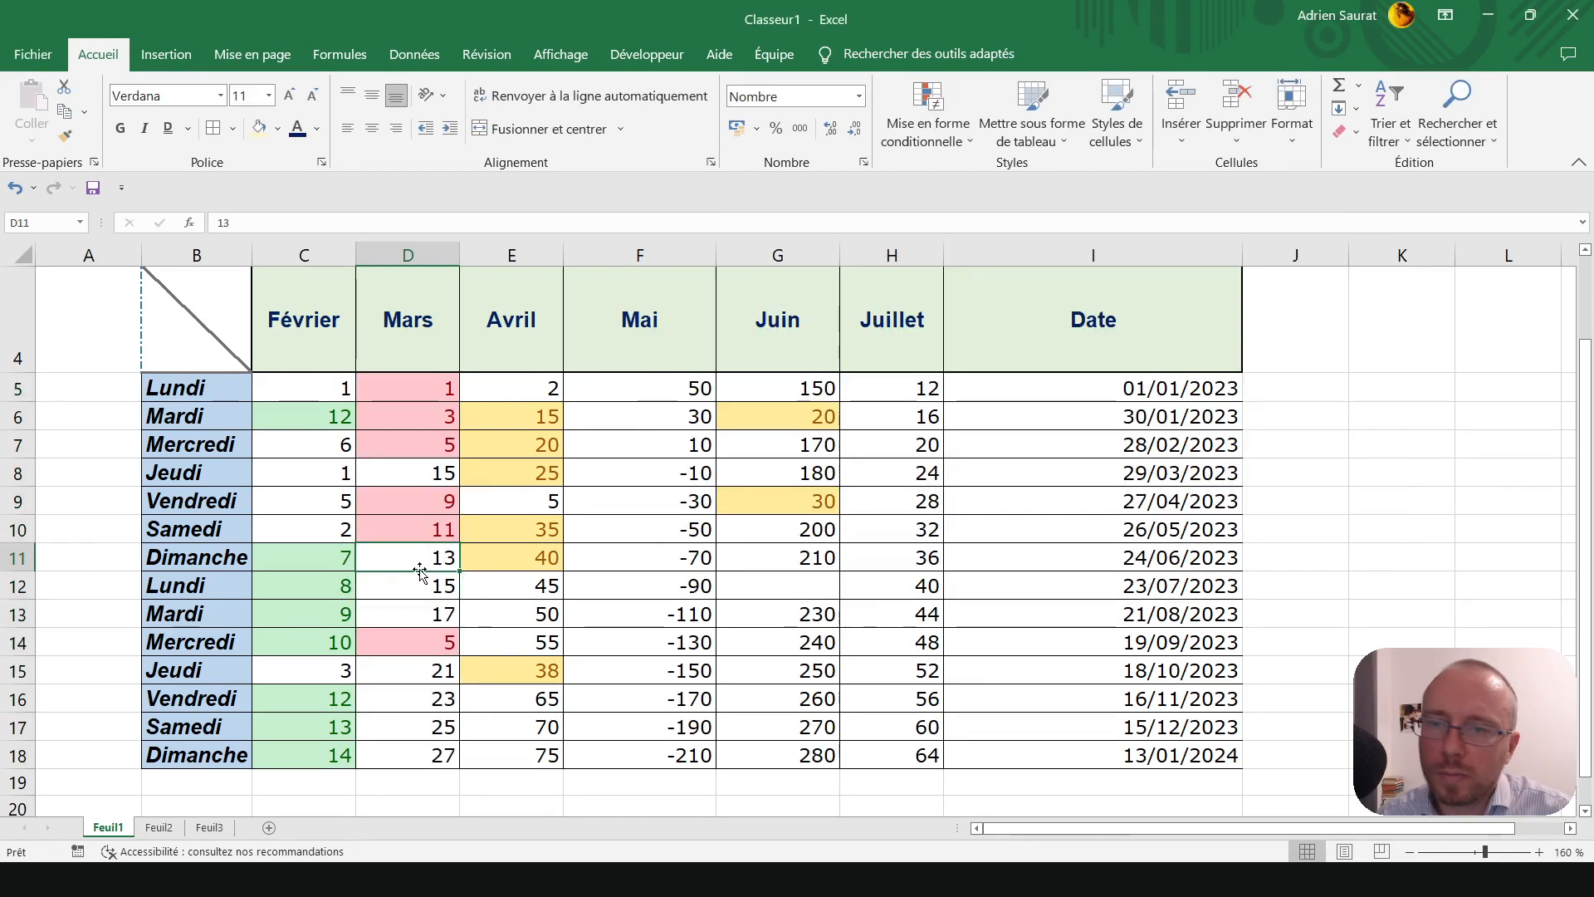
text(12)
key(Return)
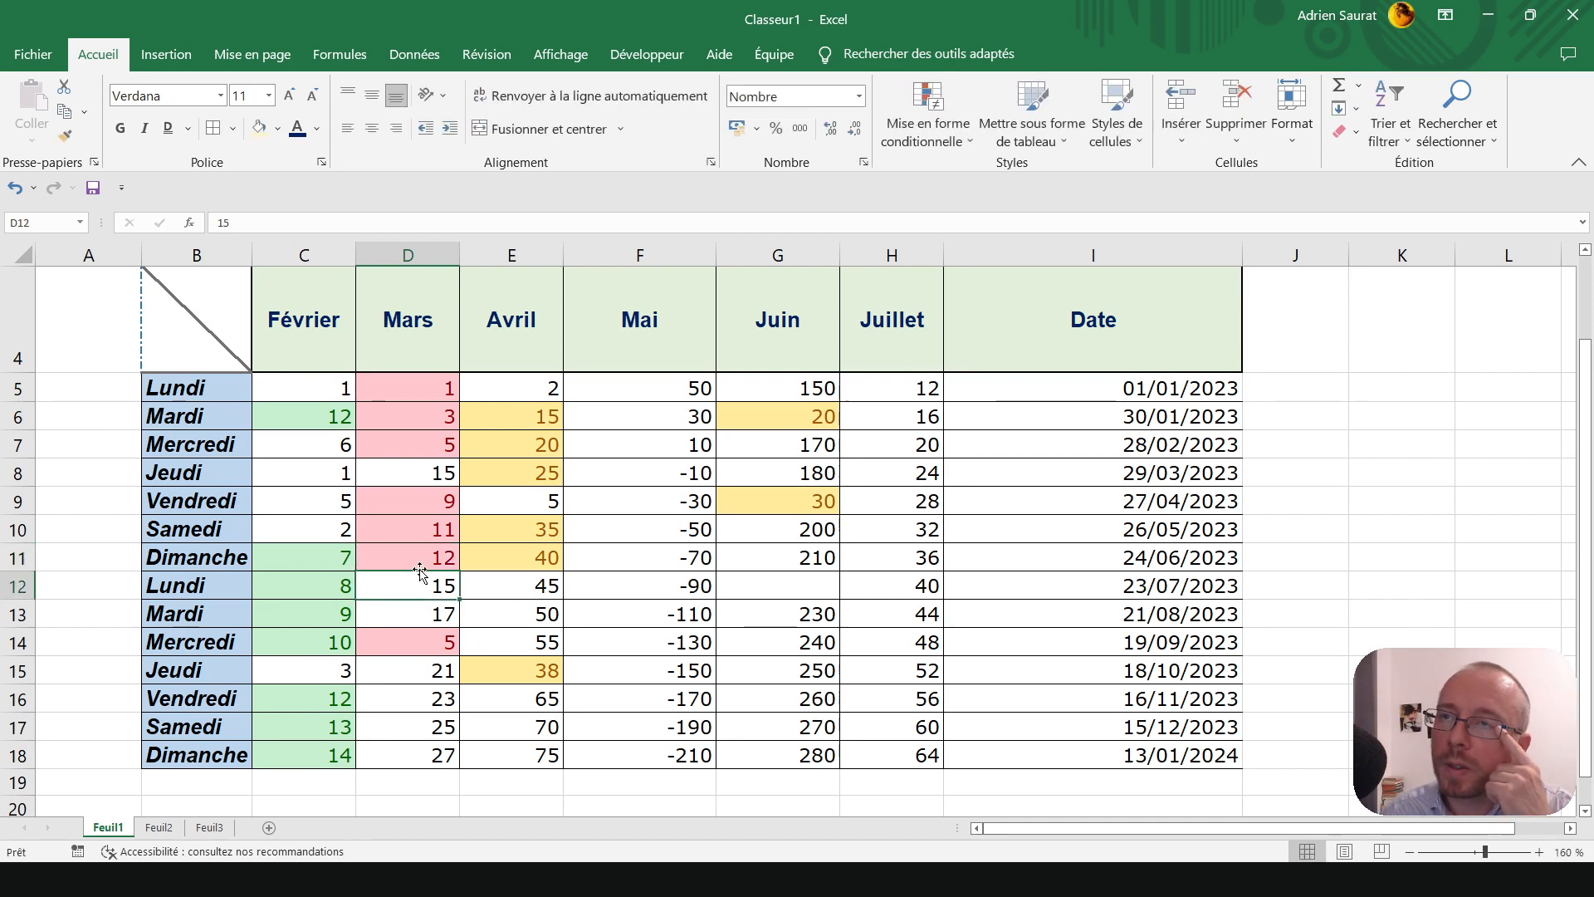
click(636, 465)
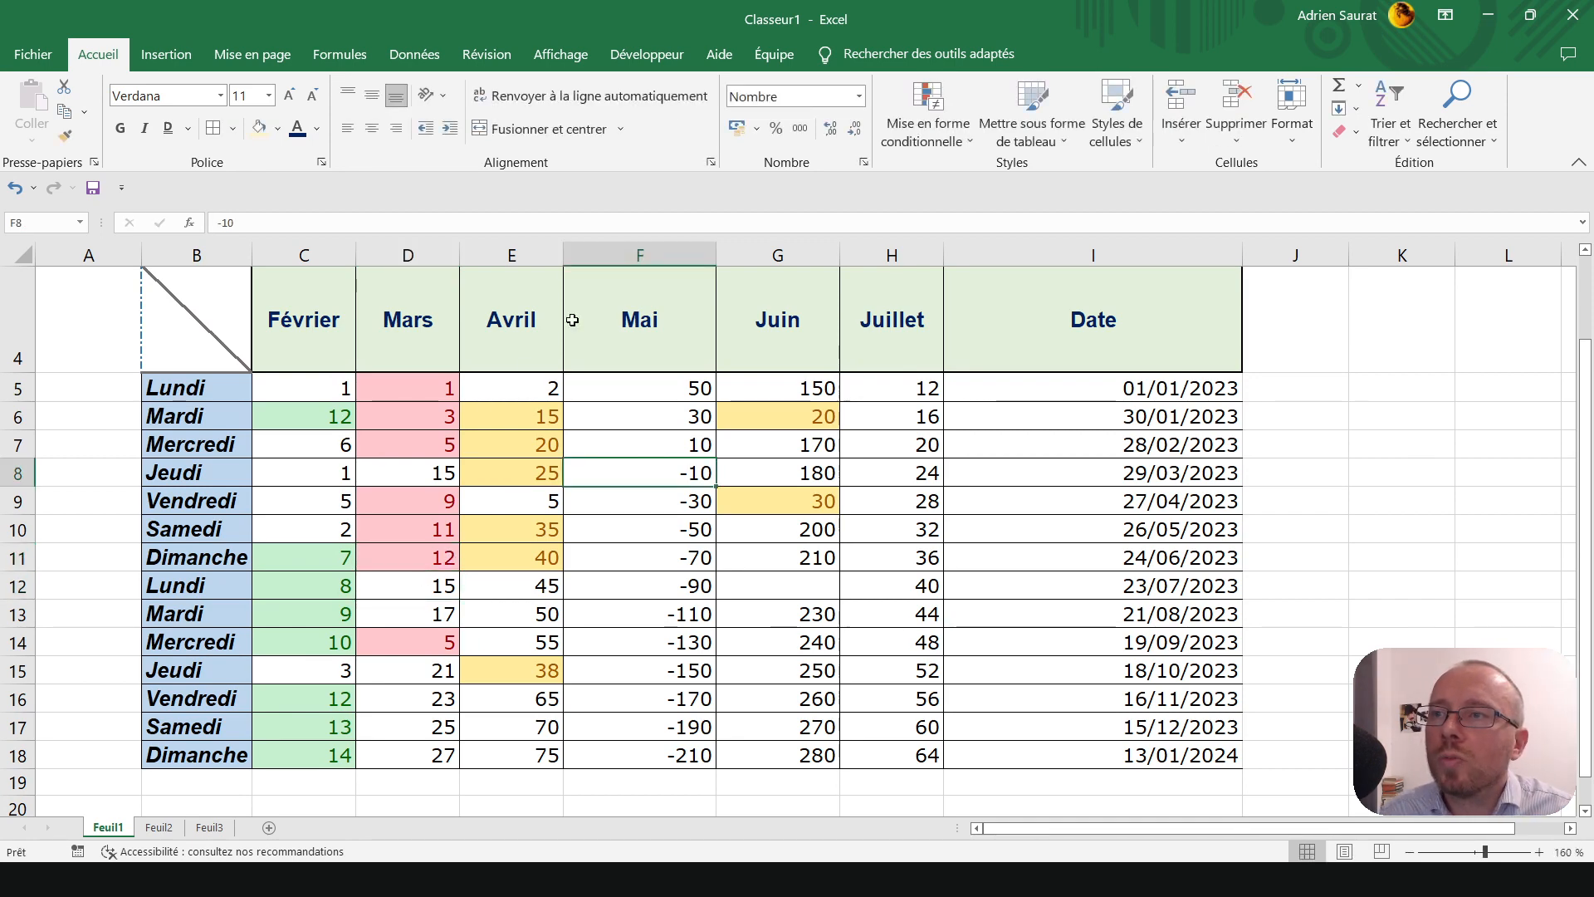
click(955, 130)
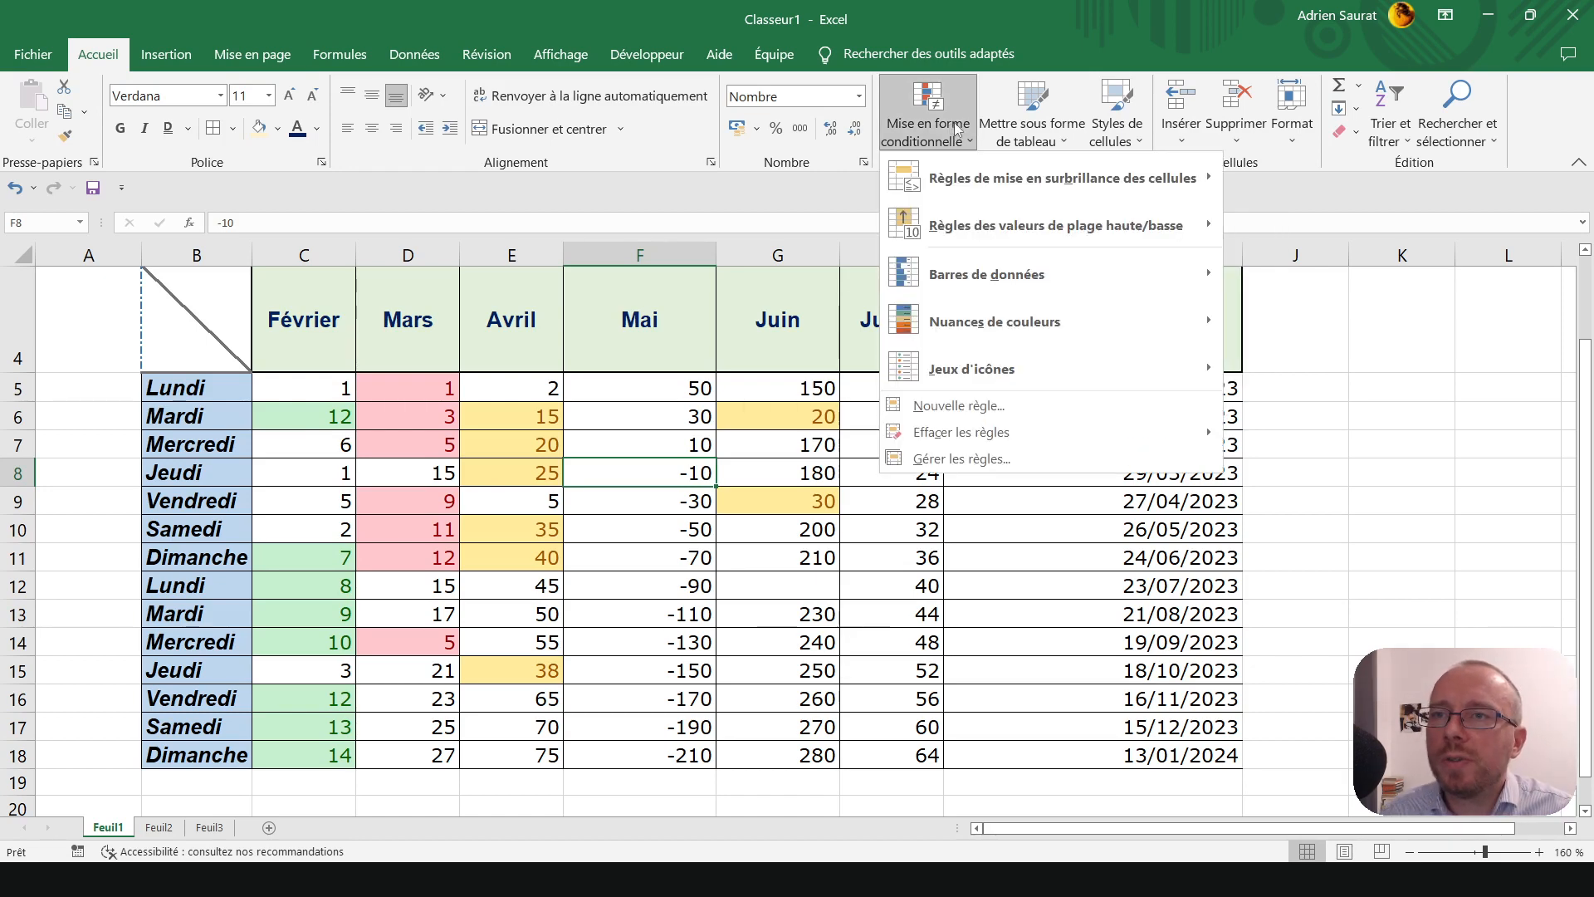
mouse_move(978, 177)
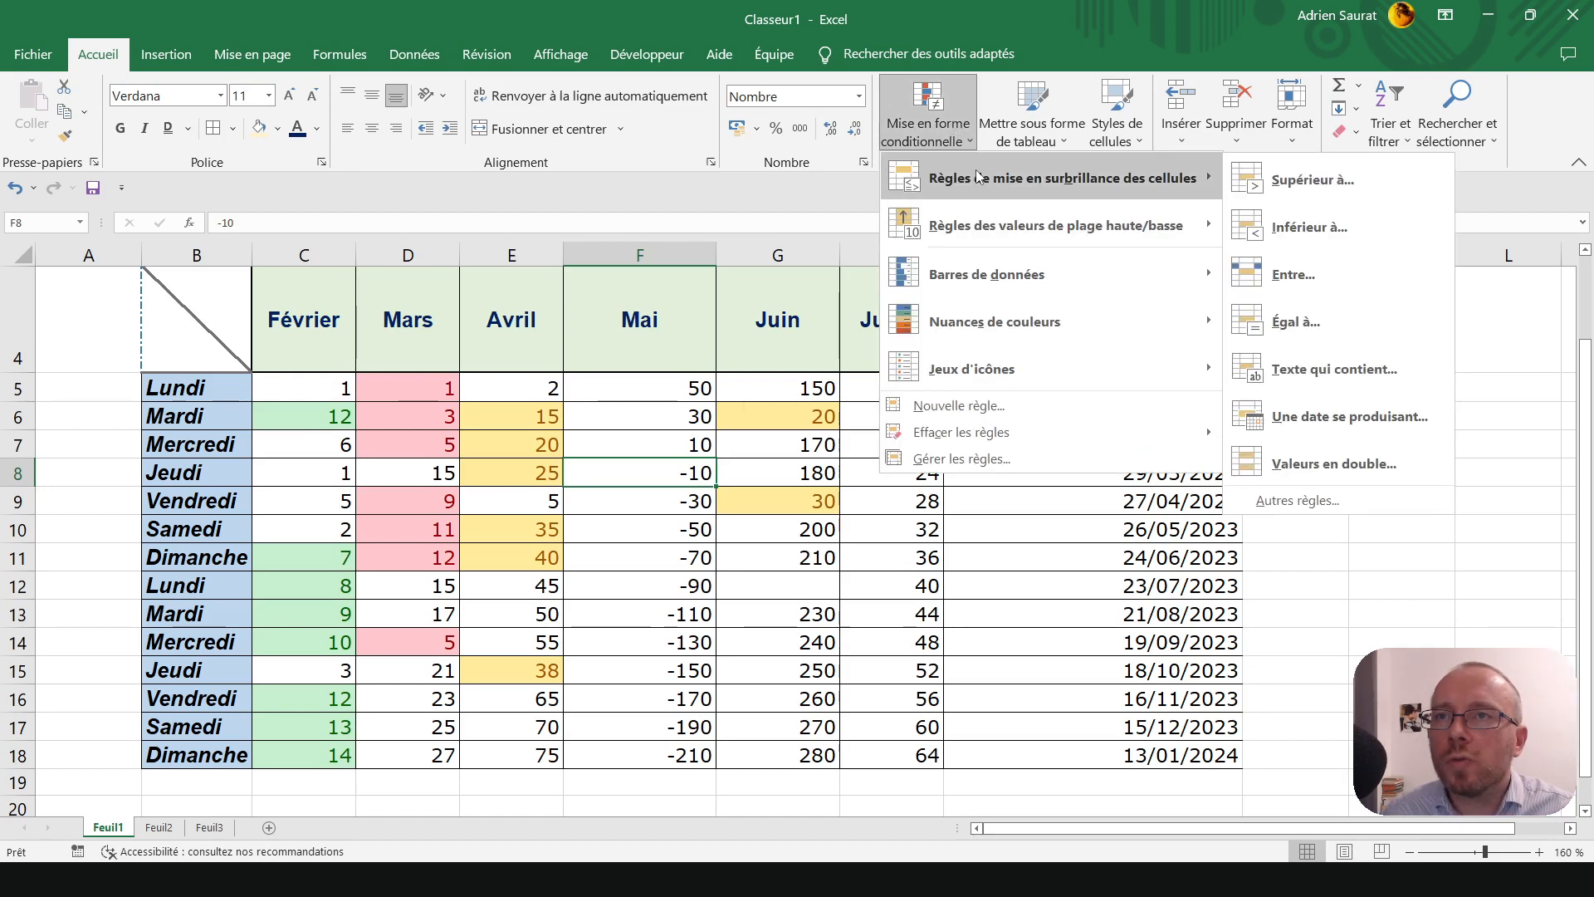
click(640, 345)
drag(701, 380, 649, 754)
click(927, 117)
mouse_move(1047, 178)
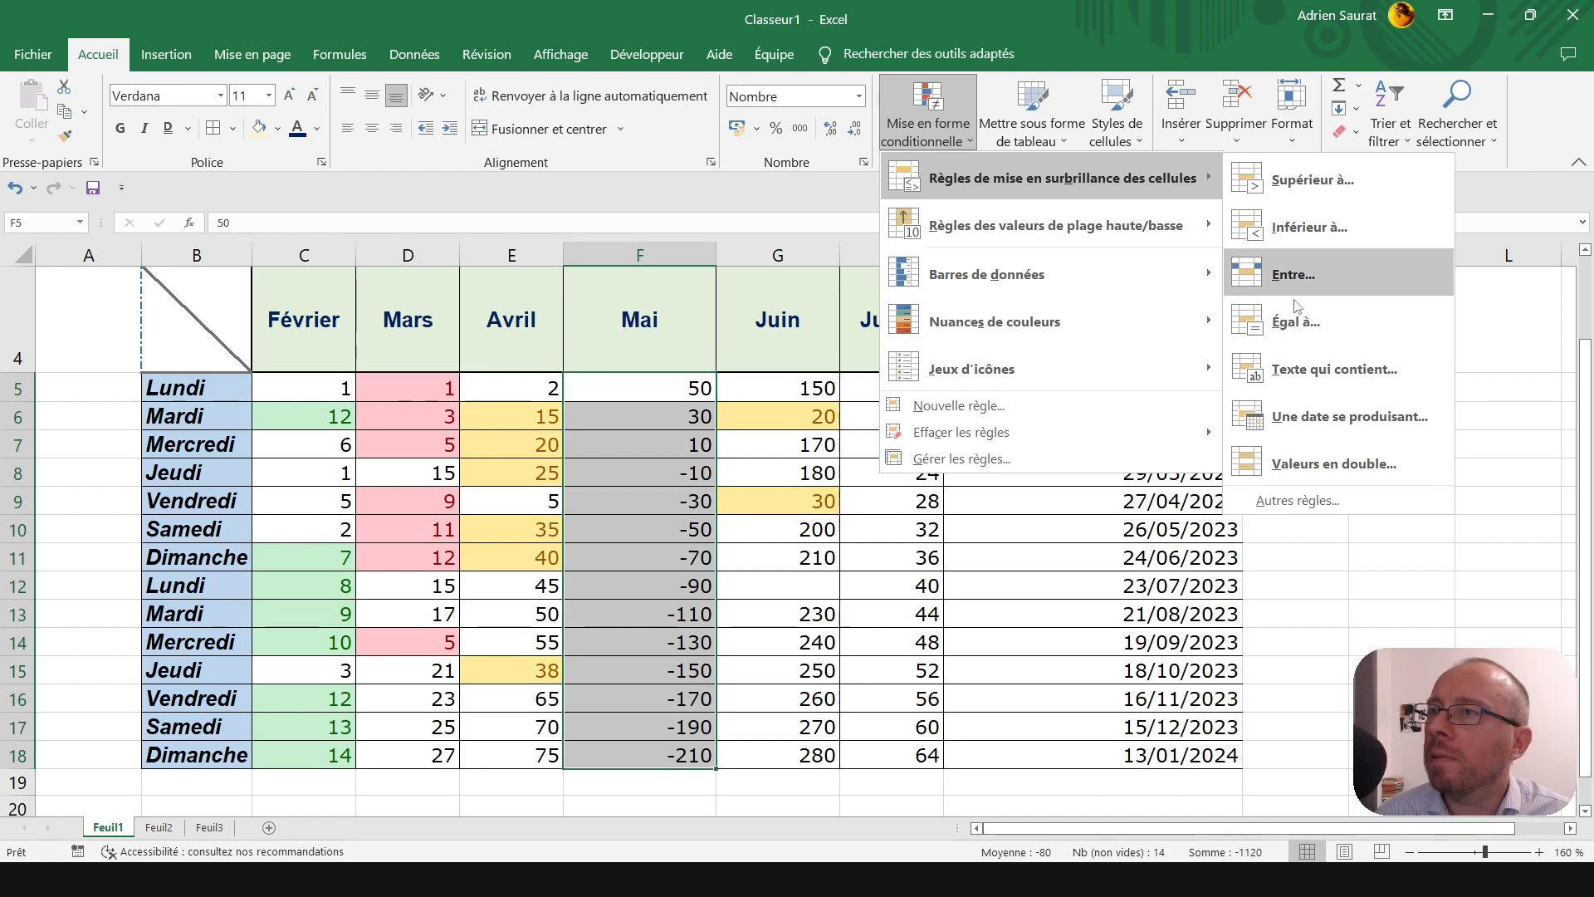
- Start a "Texte qui contient" highlight rule on the weekday names B5:B18 and try it with the text "di"
click(214, 391)
drag(214, 391, 199, 756)
click(952, 106)
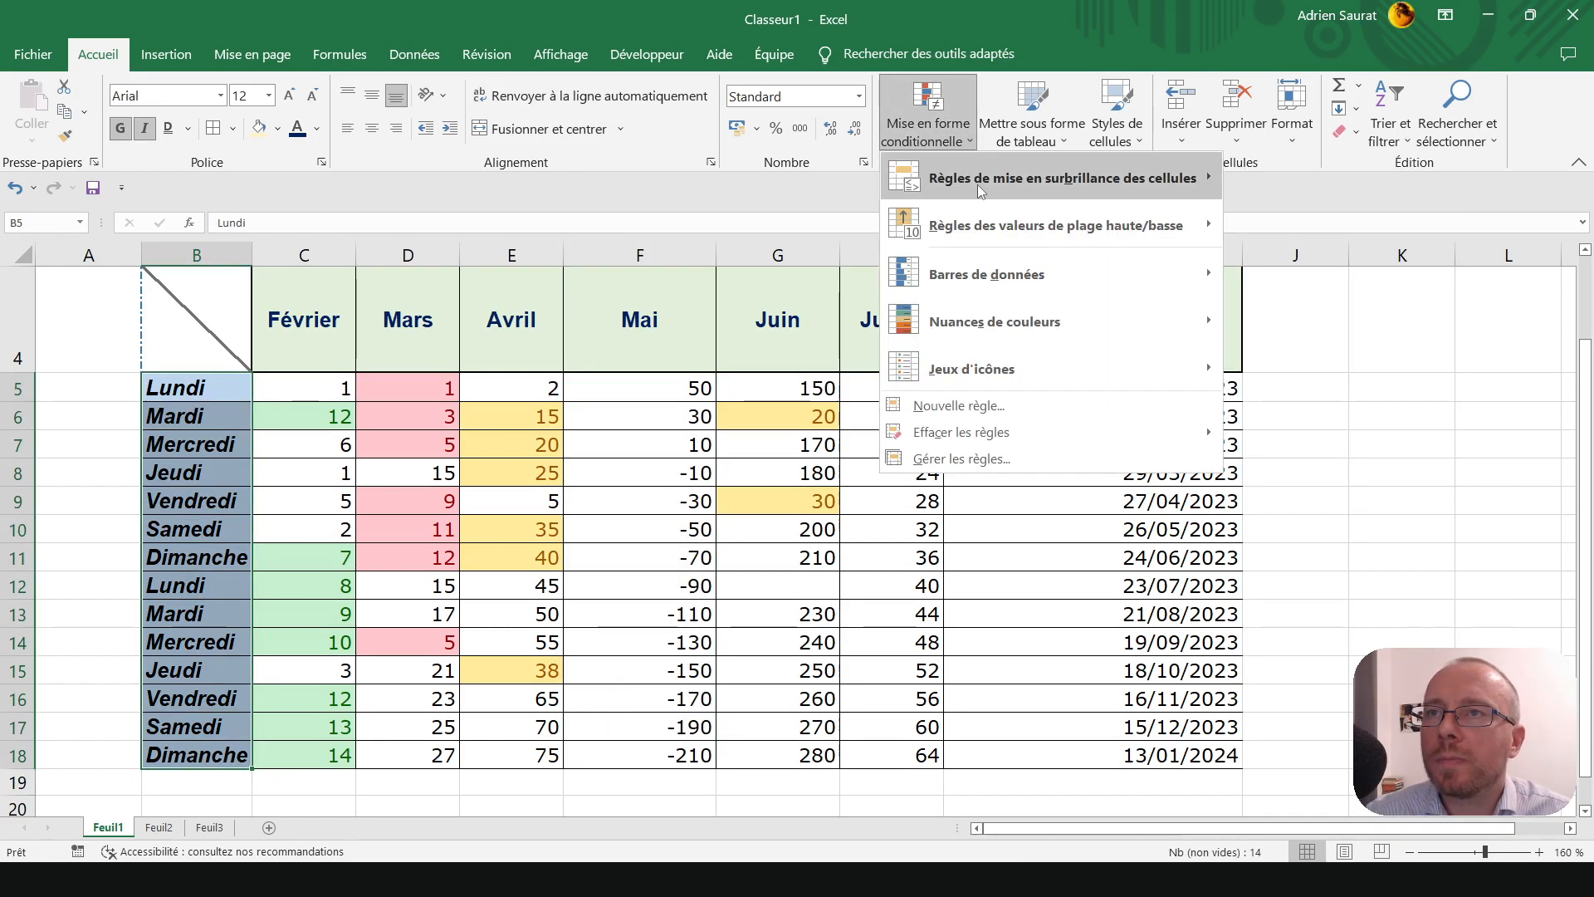
mouse_move(1199, 190)
click(1288, 370)
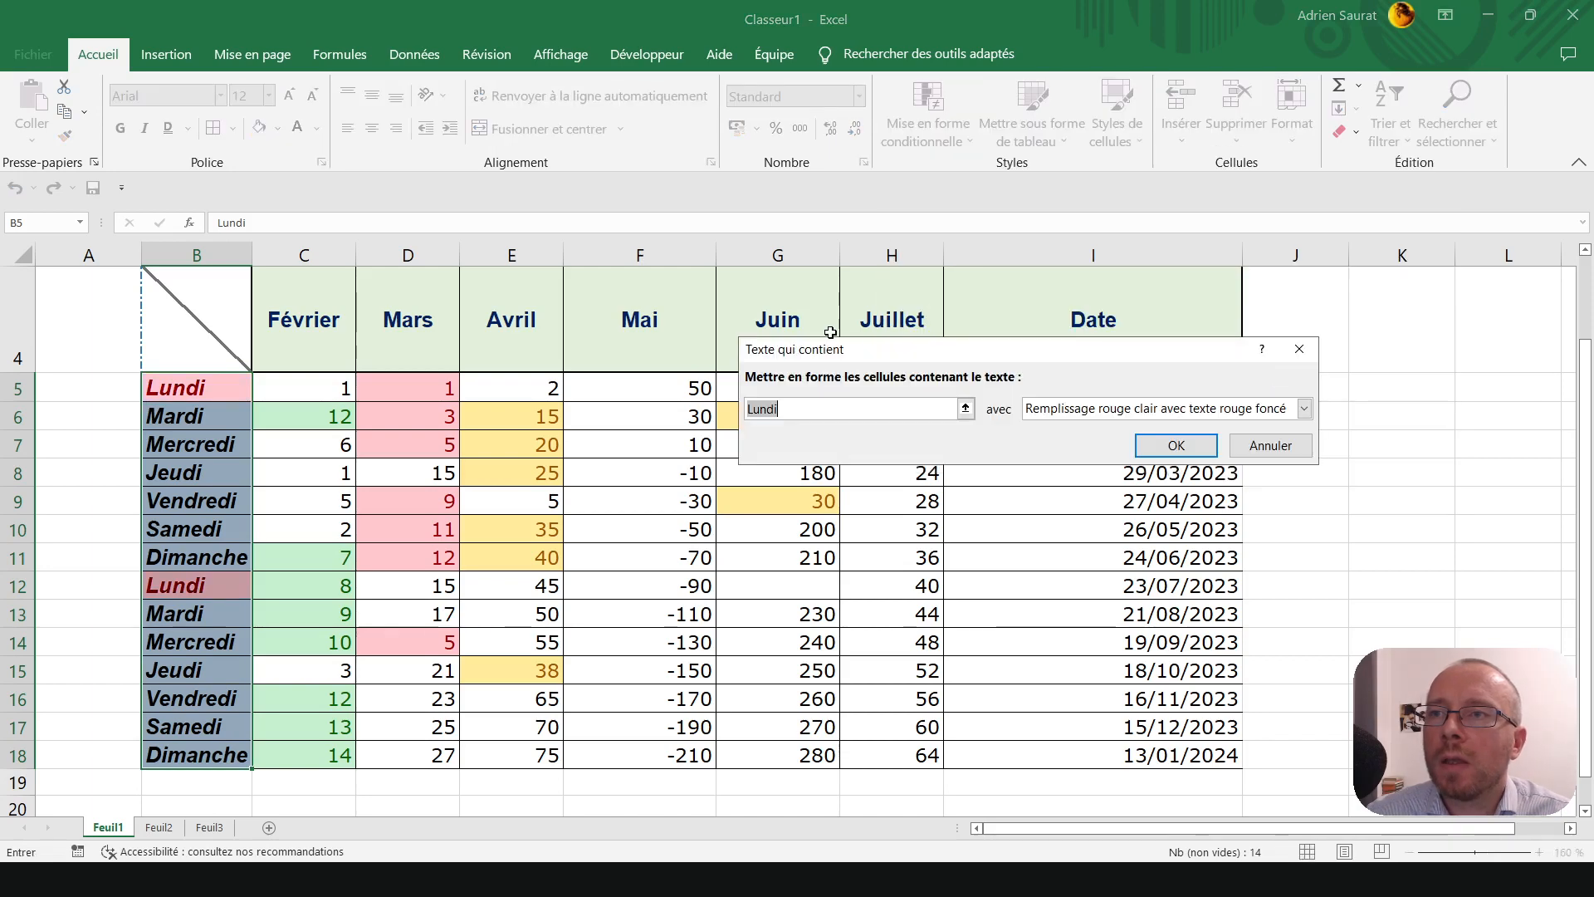
drag(848, 354, 692, 303)
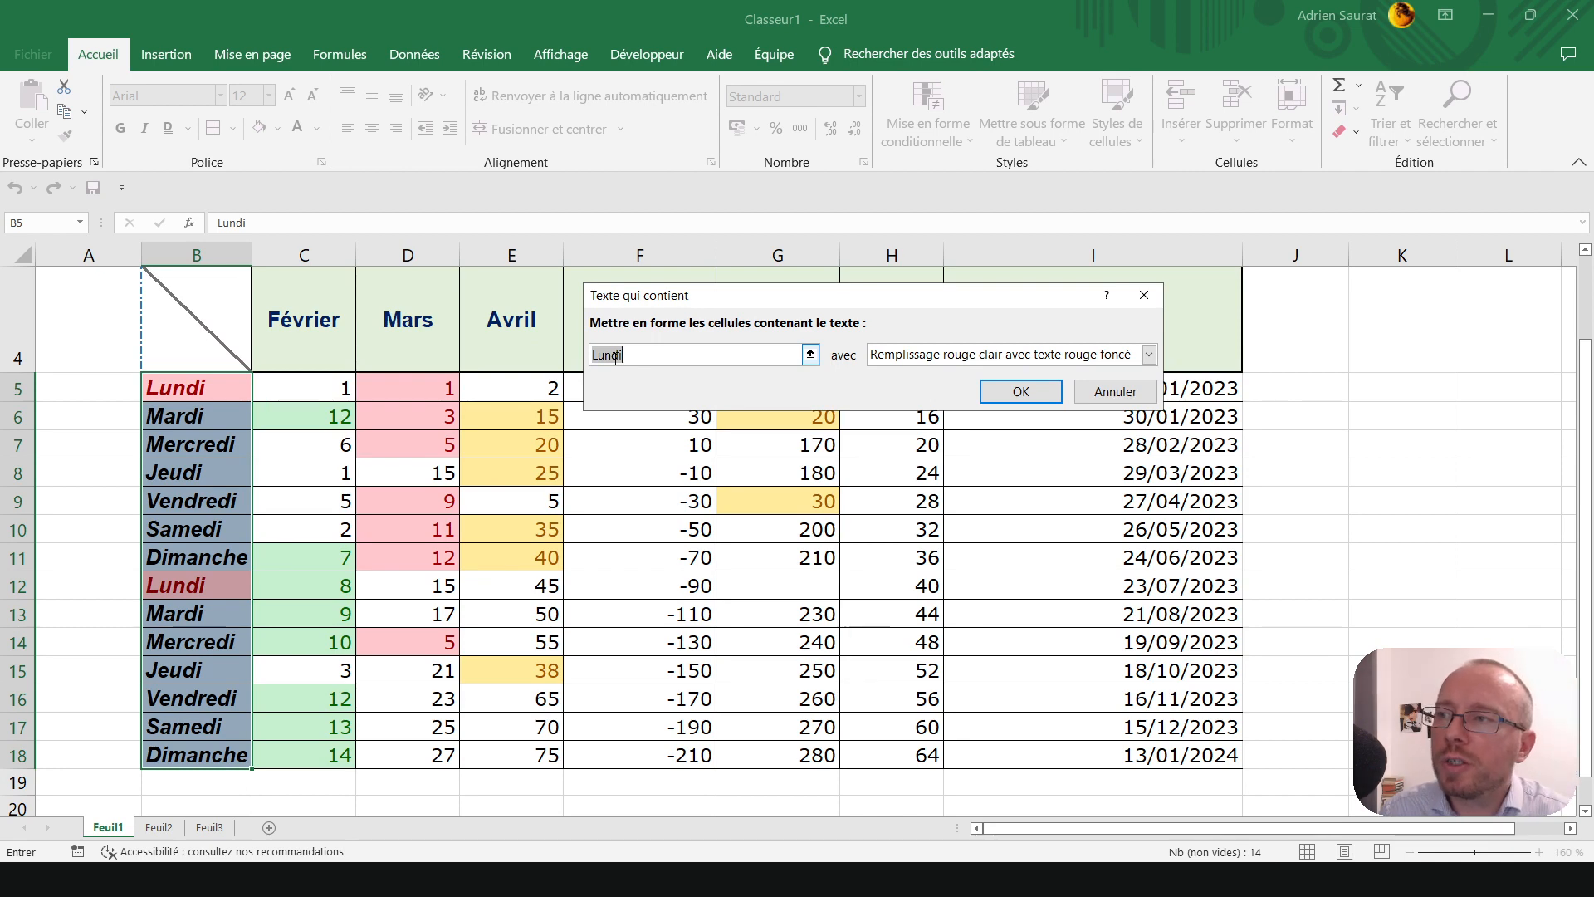
click(644, 355)
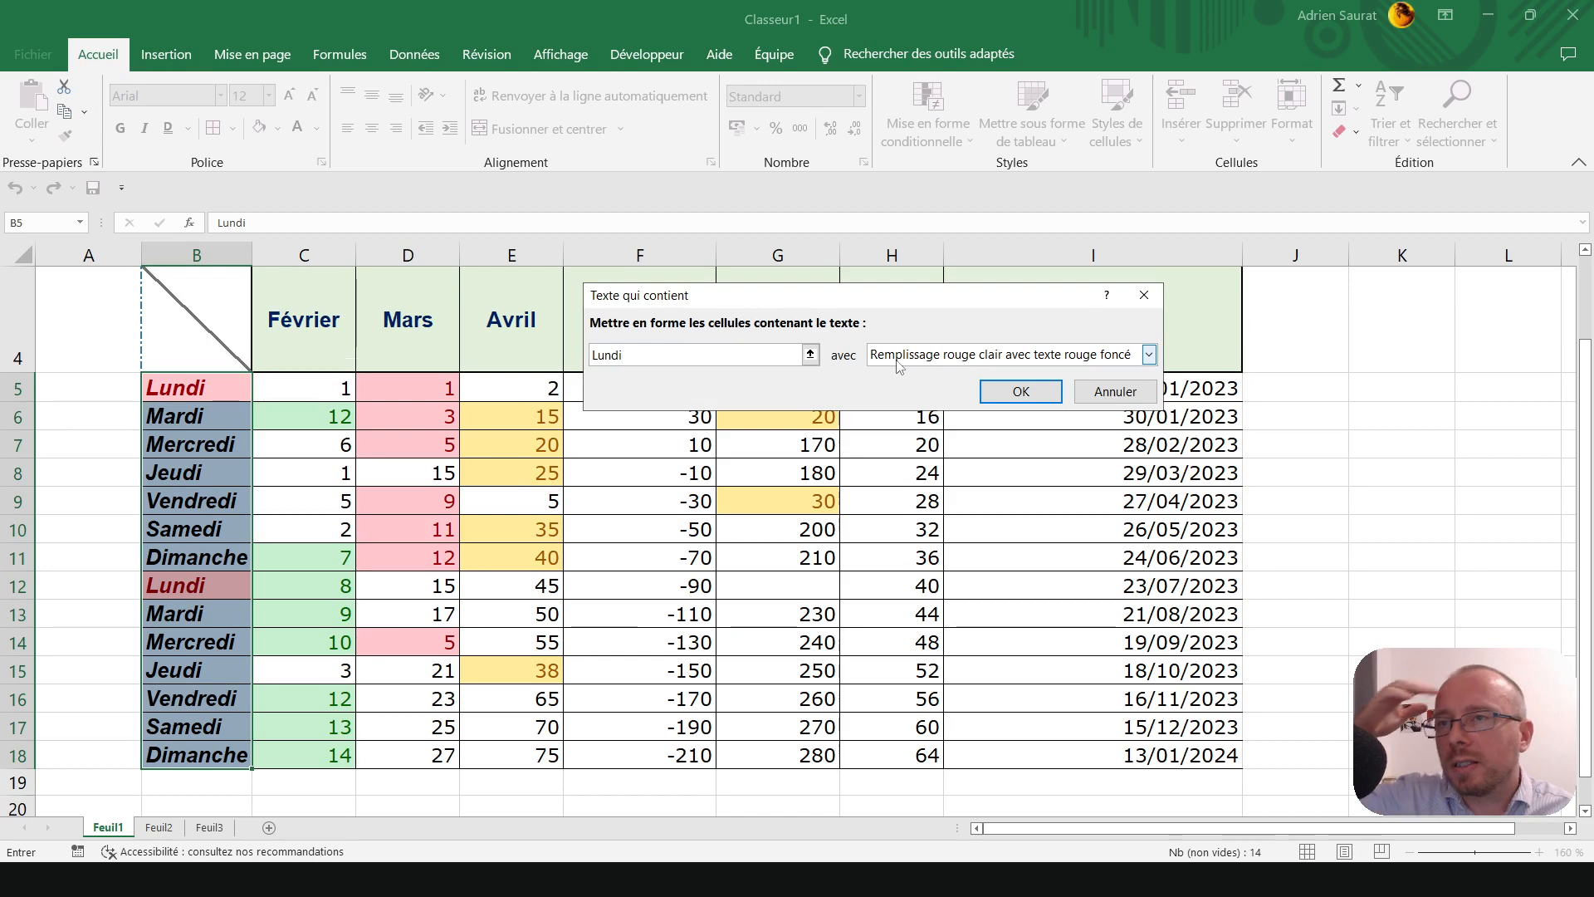
double_click(601, 350)
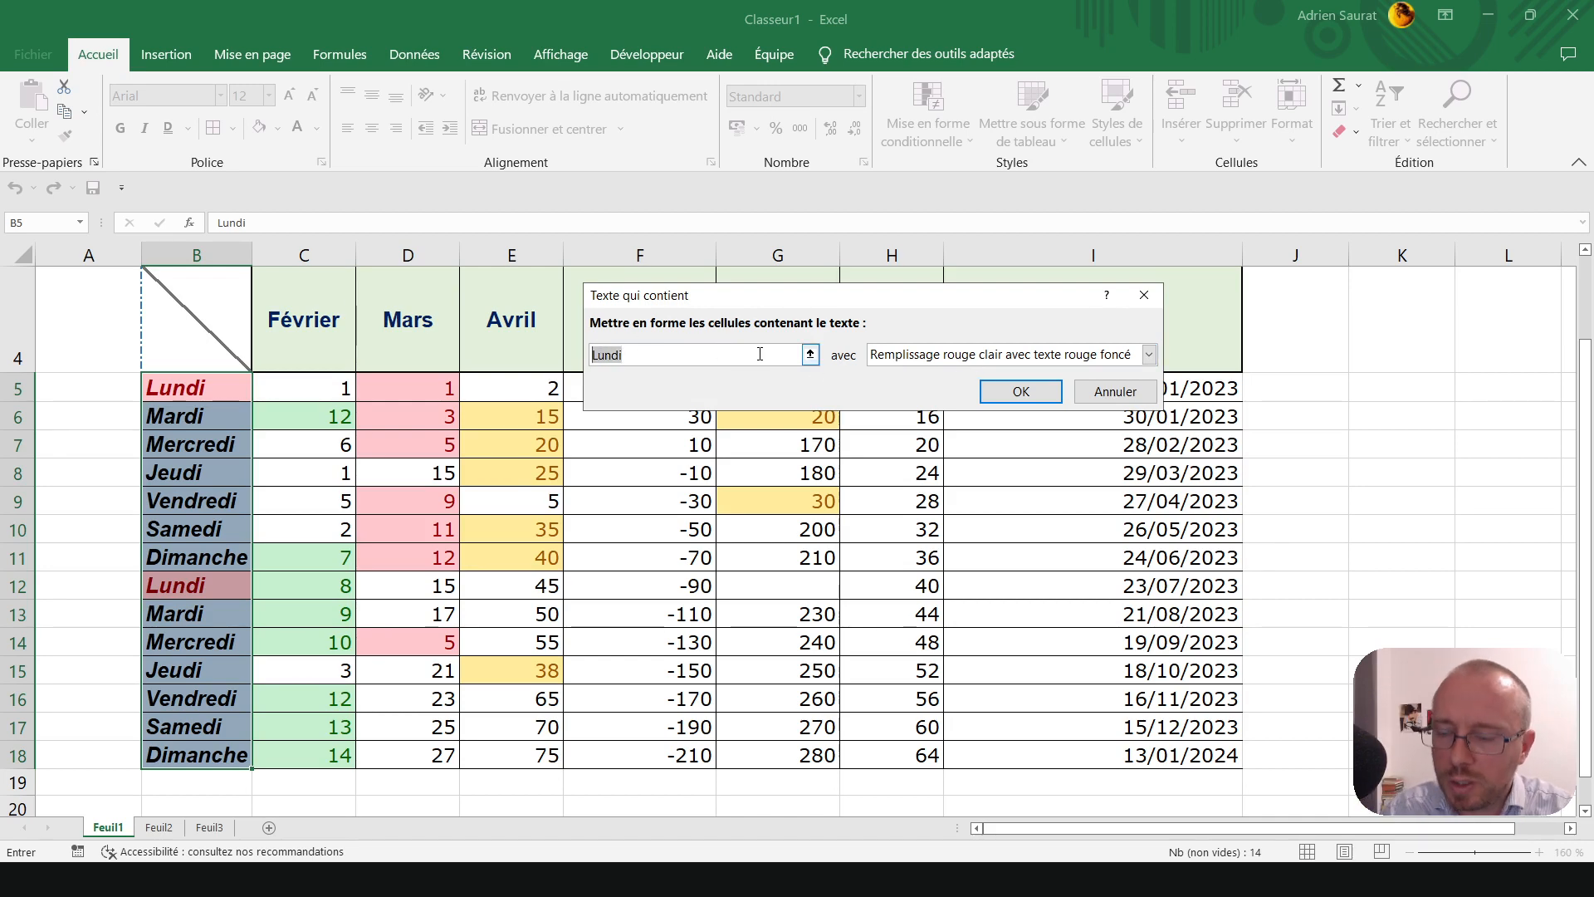
text(di)
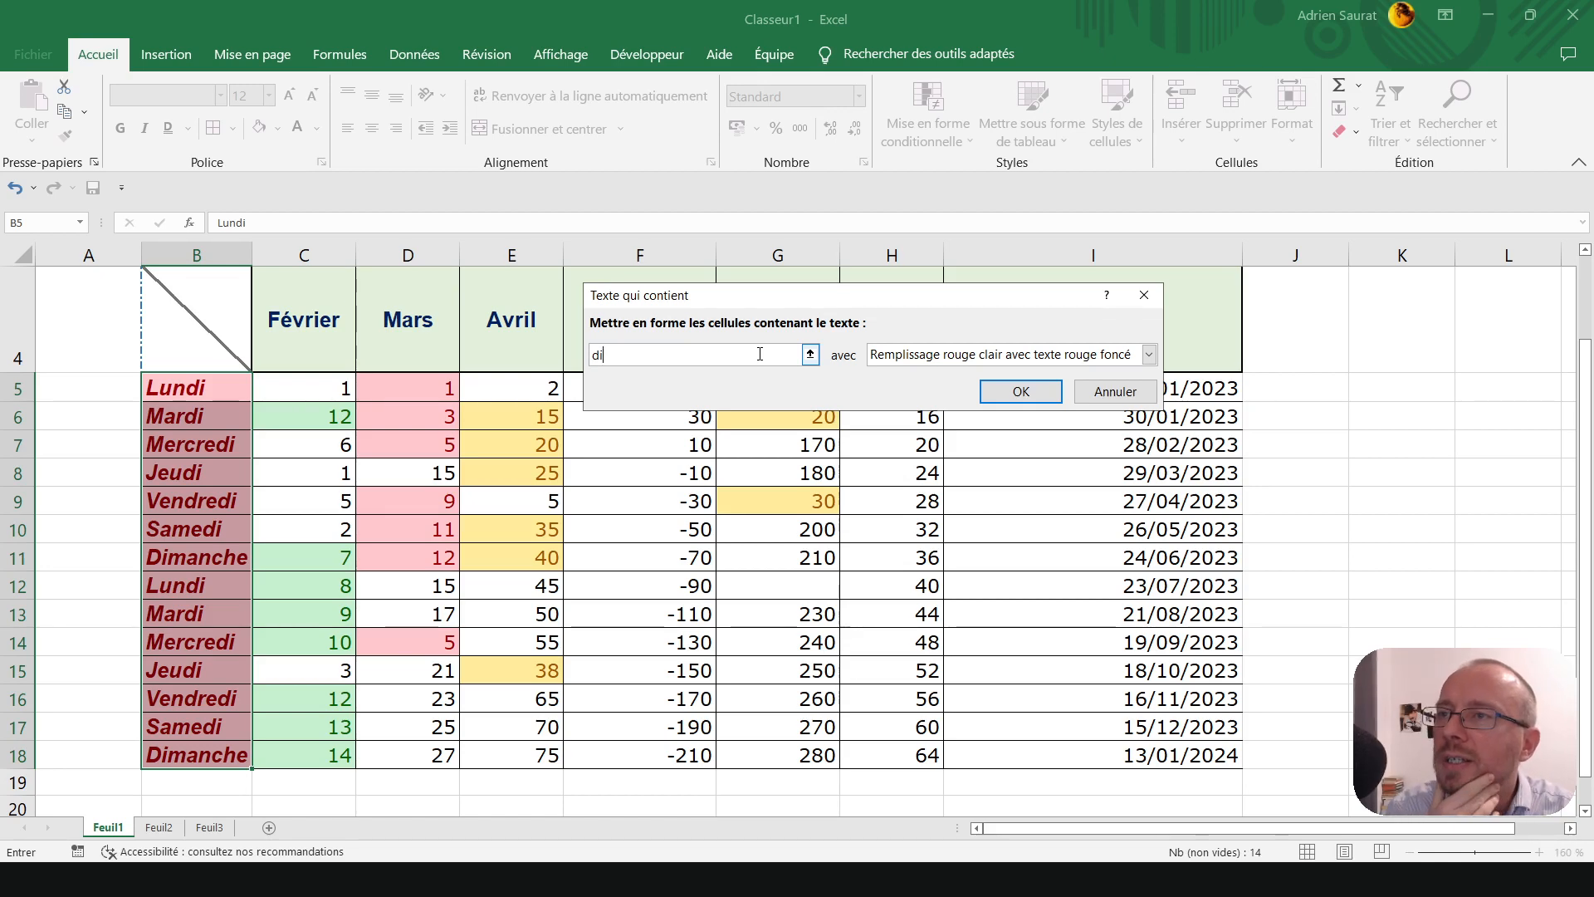
- Change the rule's text to "m", choose the format "Remplissage rouge clair" and apply it to the weekday names
key(BackSpace)
key(BackSpace)
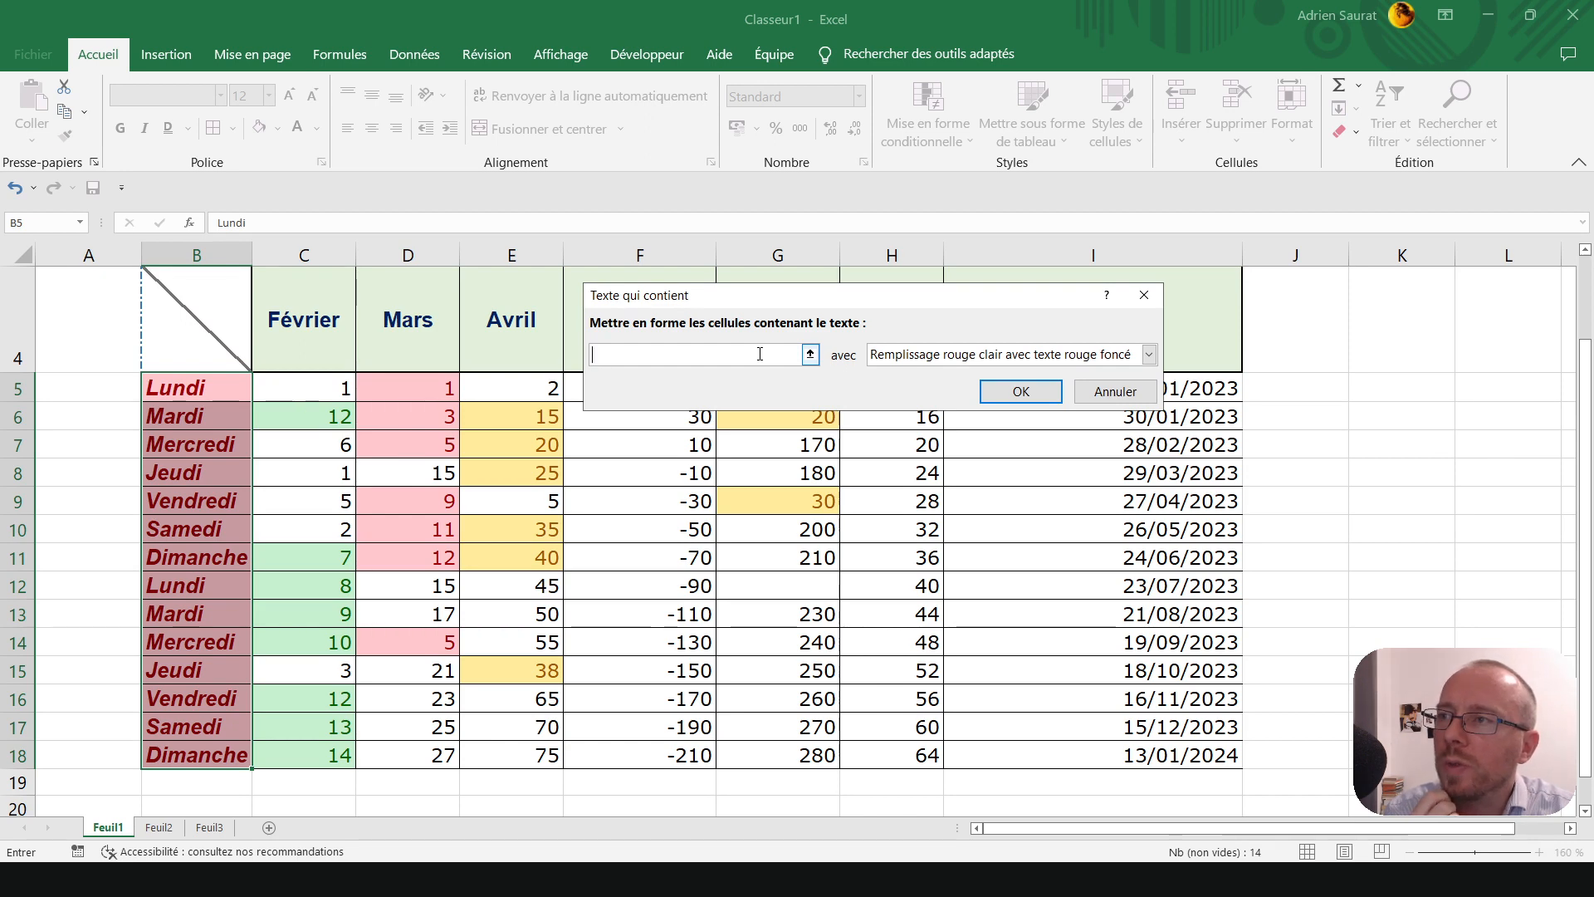
text(m)
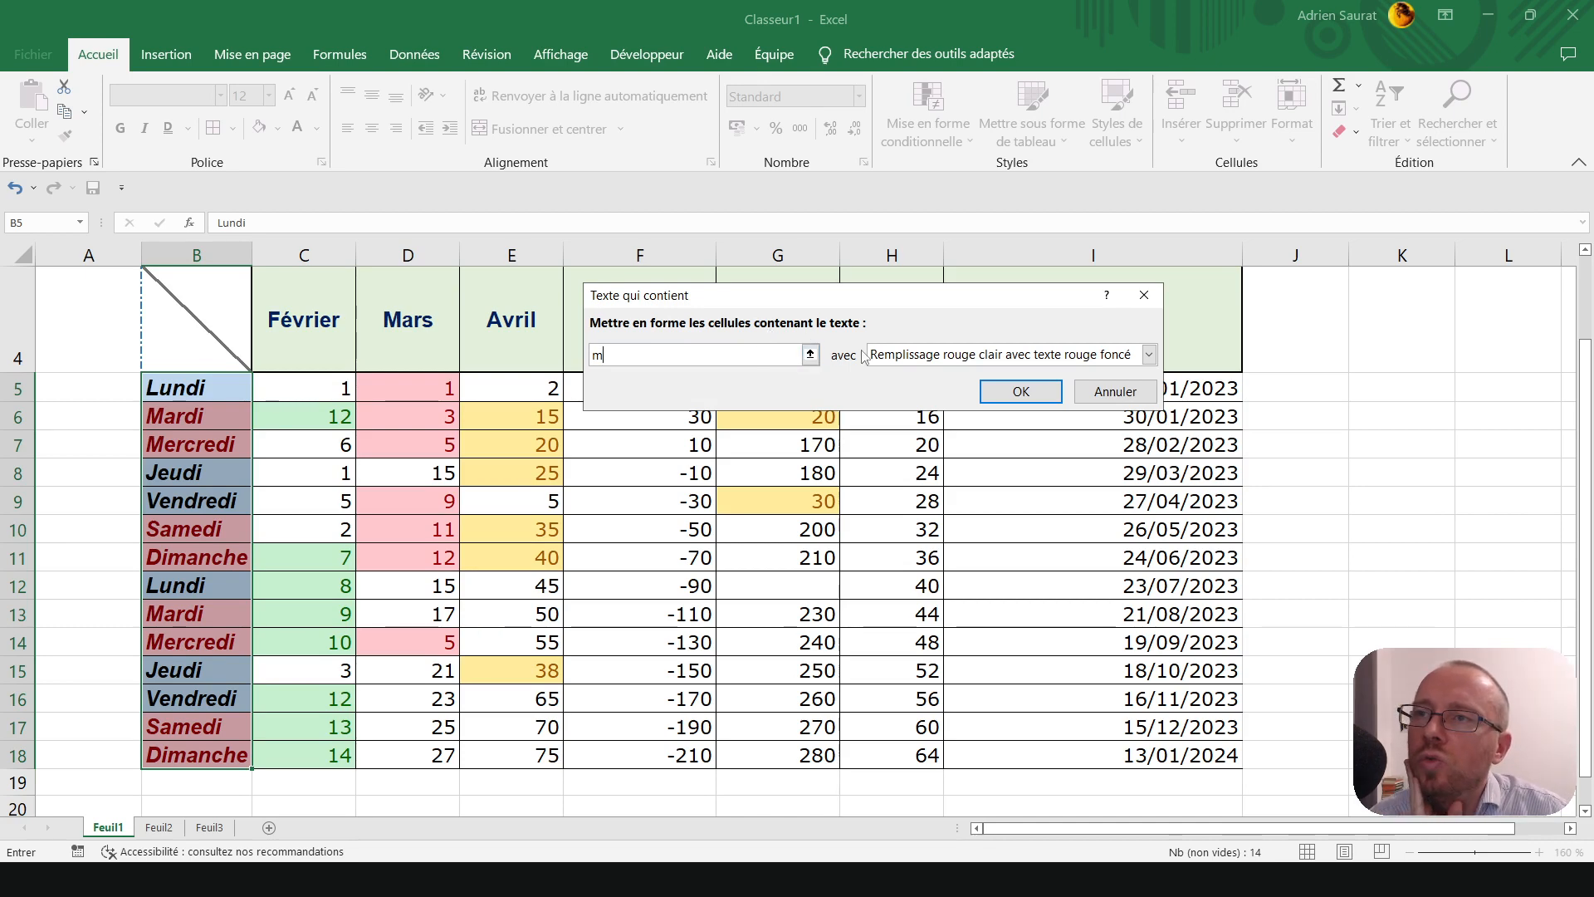
click(932, 357)
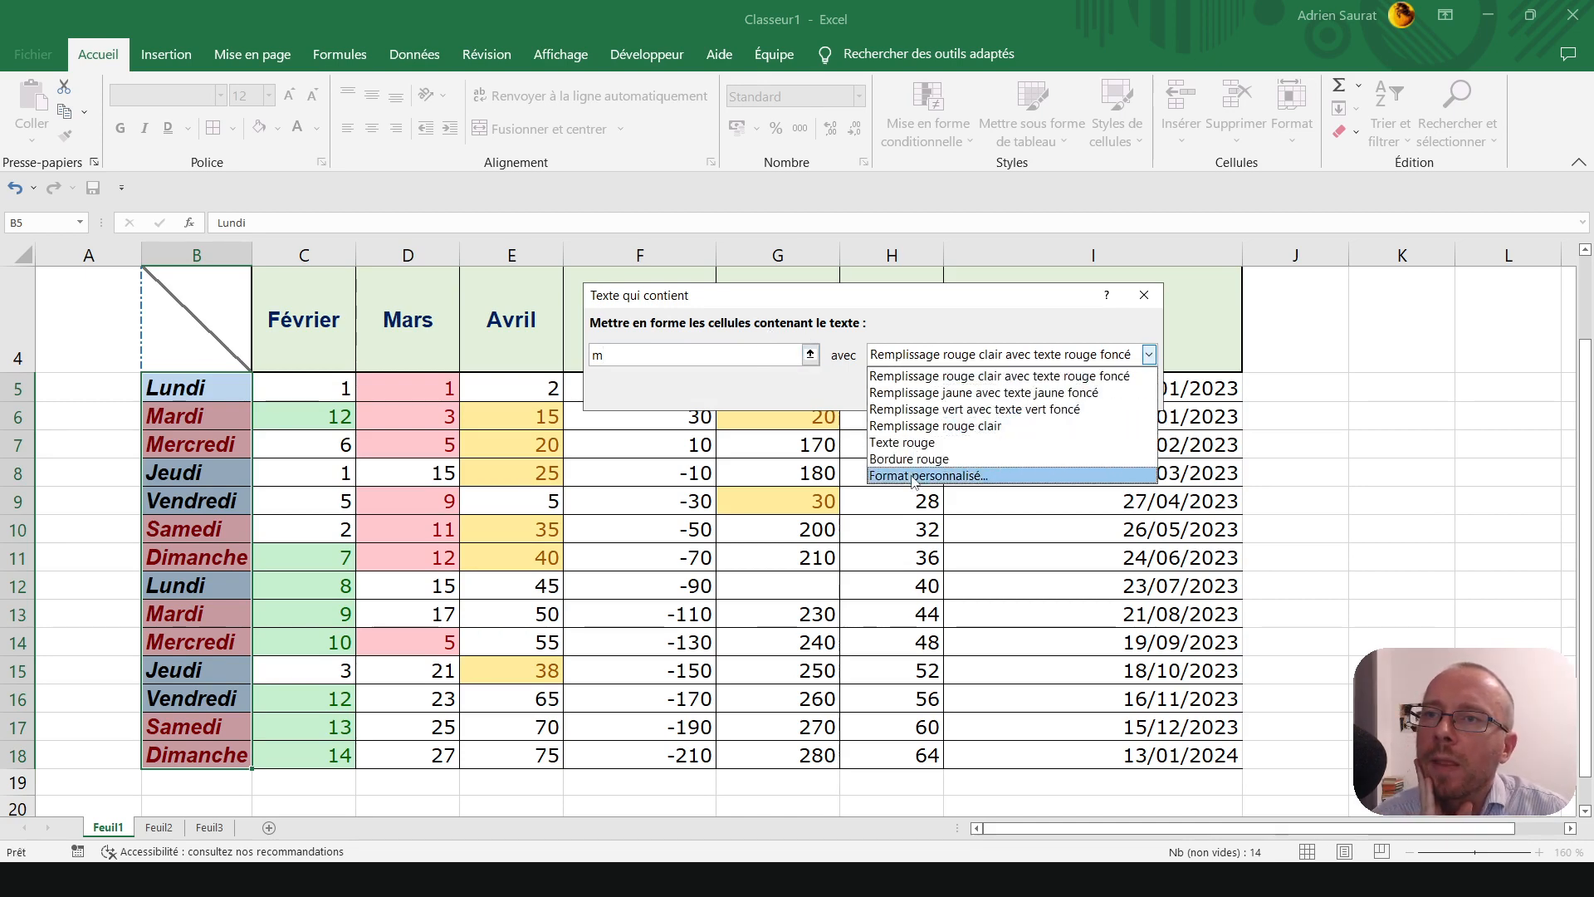
click(929, 425)
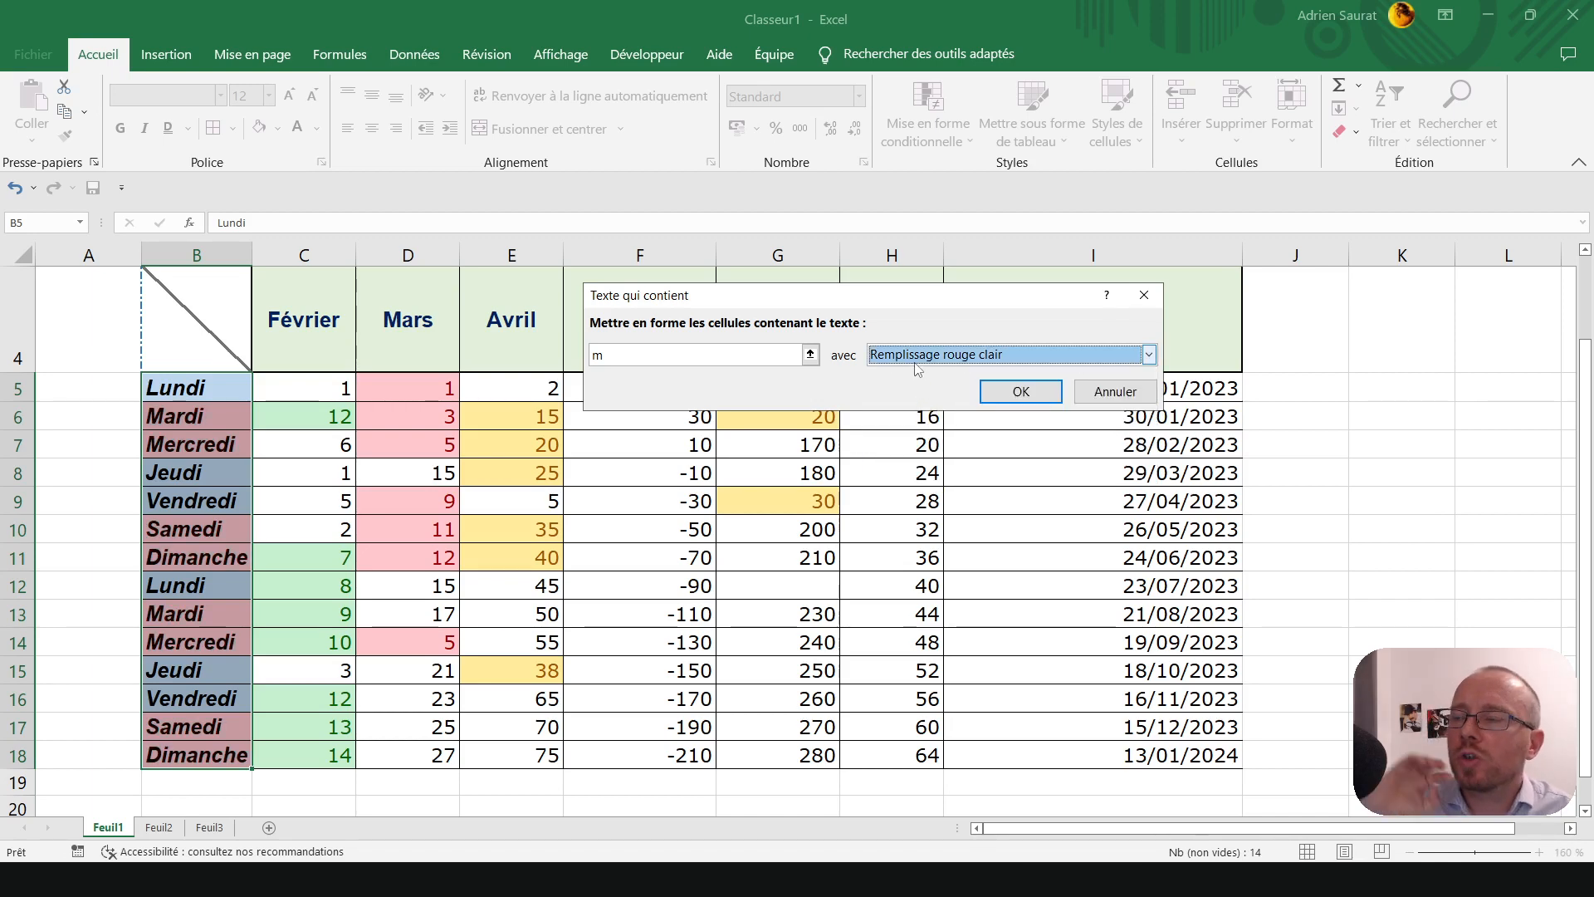
click(992, 391)
click(559, 499)
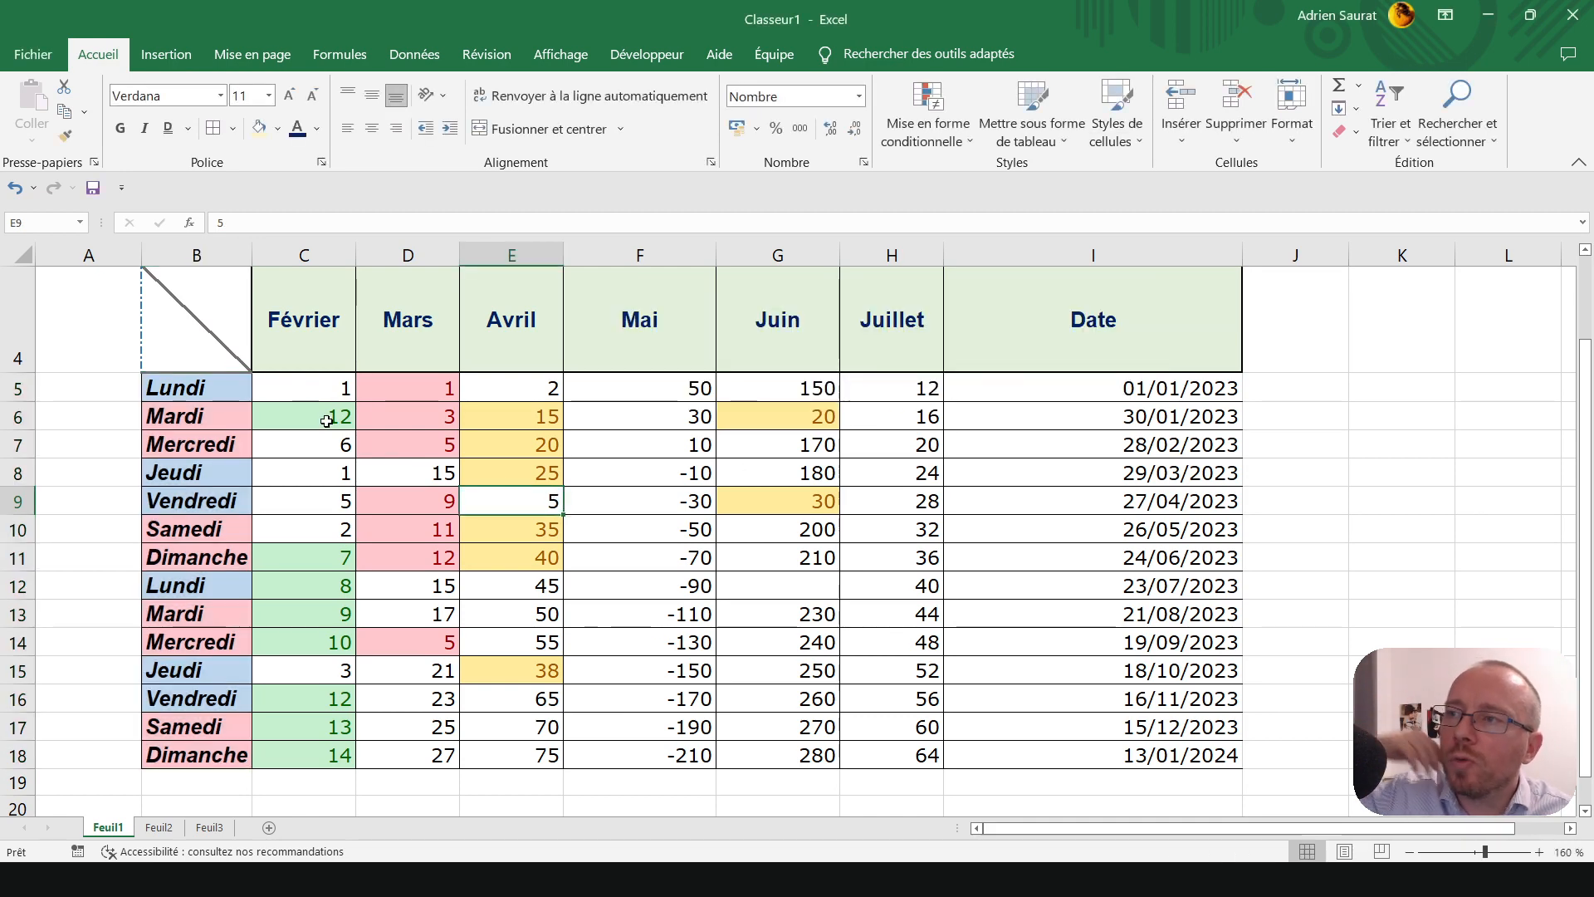
- Test the text rule by entering "Mercredi", "Lettre M" and "Lettre P" in turn in cell B8
click(222, 474)
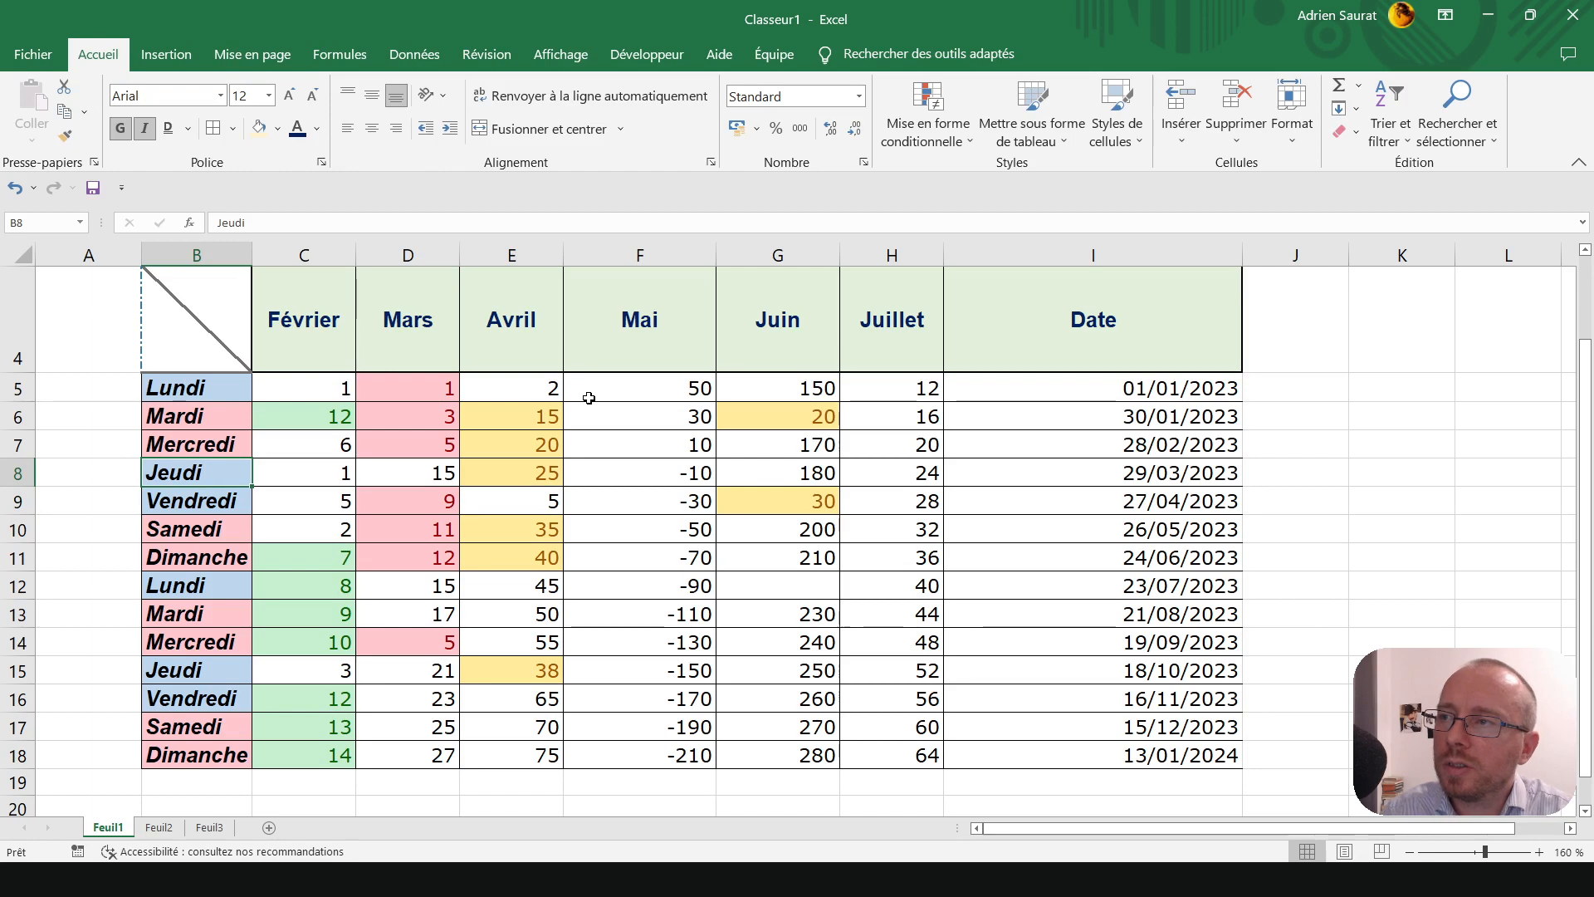
text(Mercredi)
key(Return)
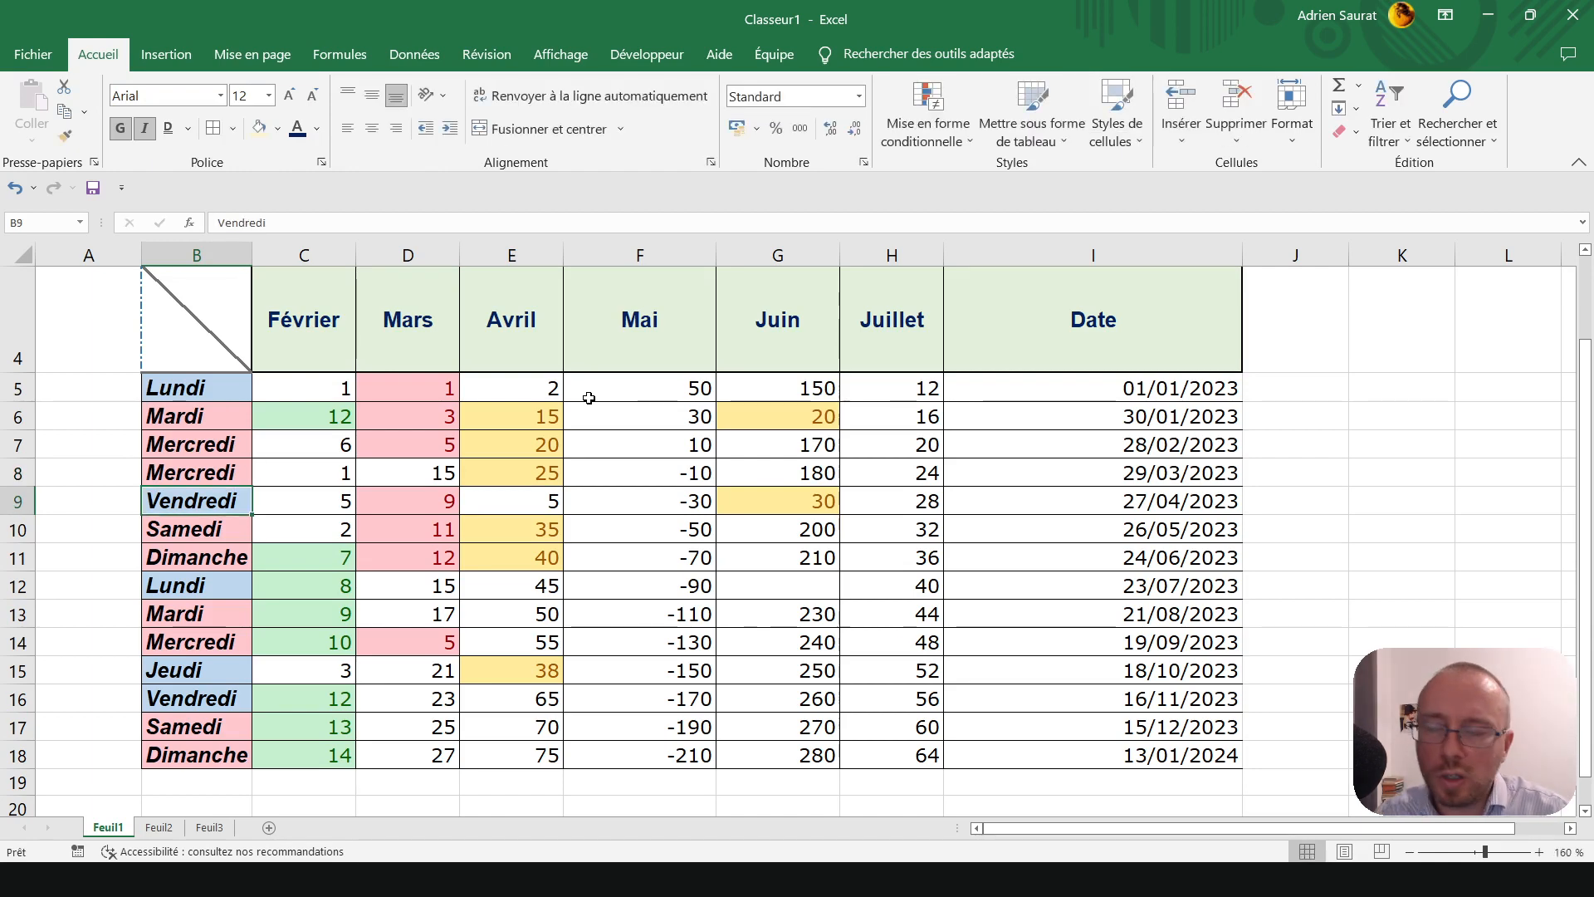
key(Up)
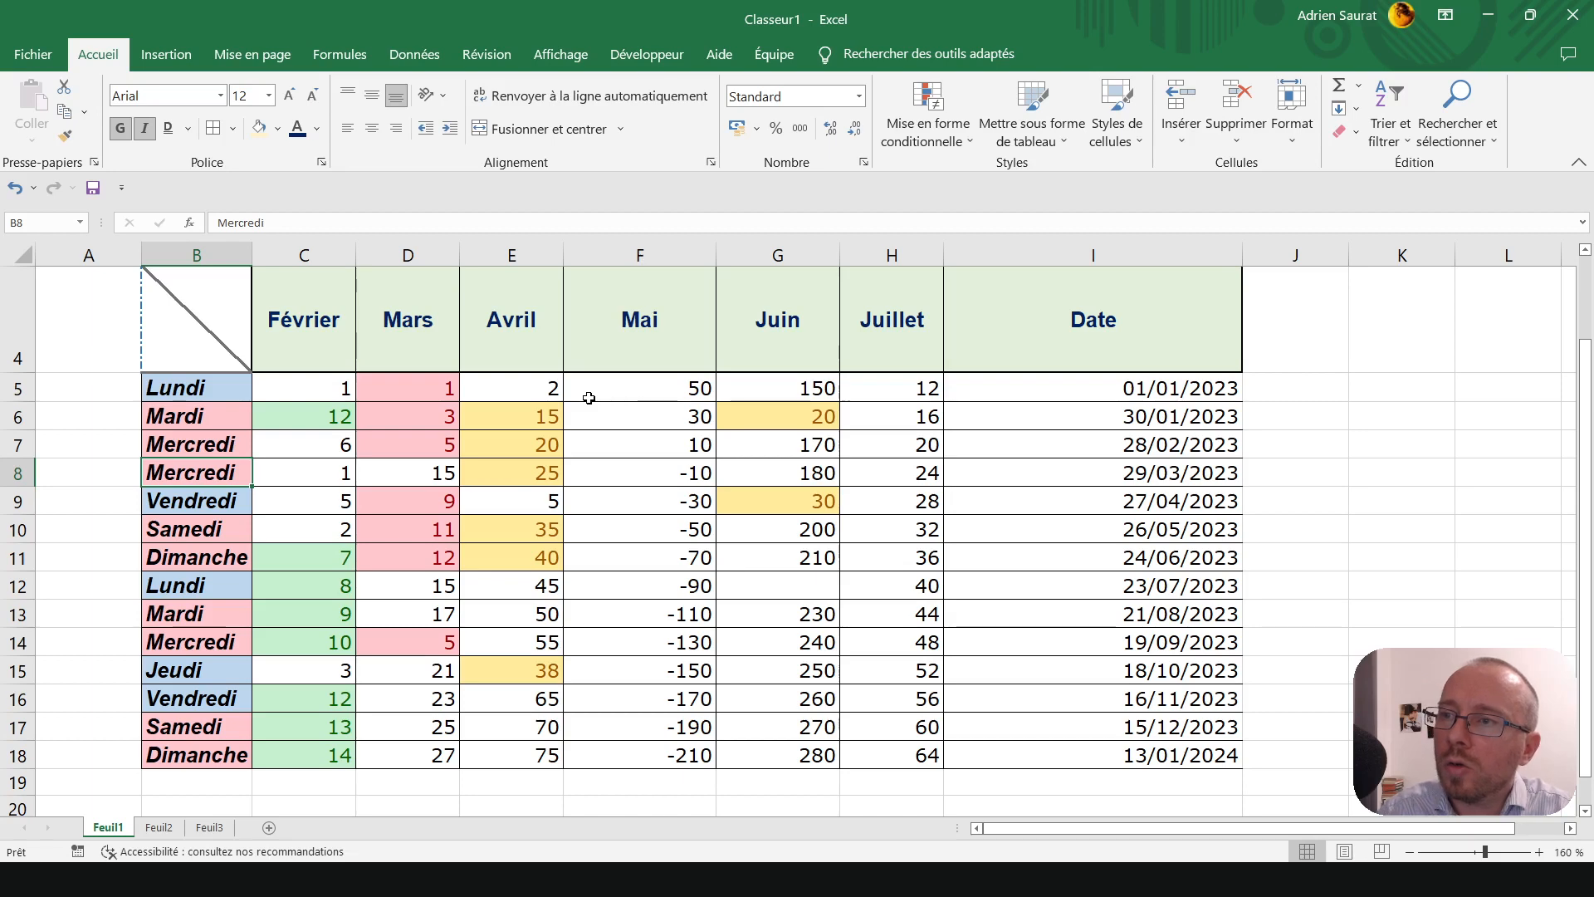
text(Lettre M)
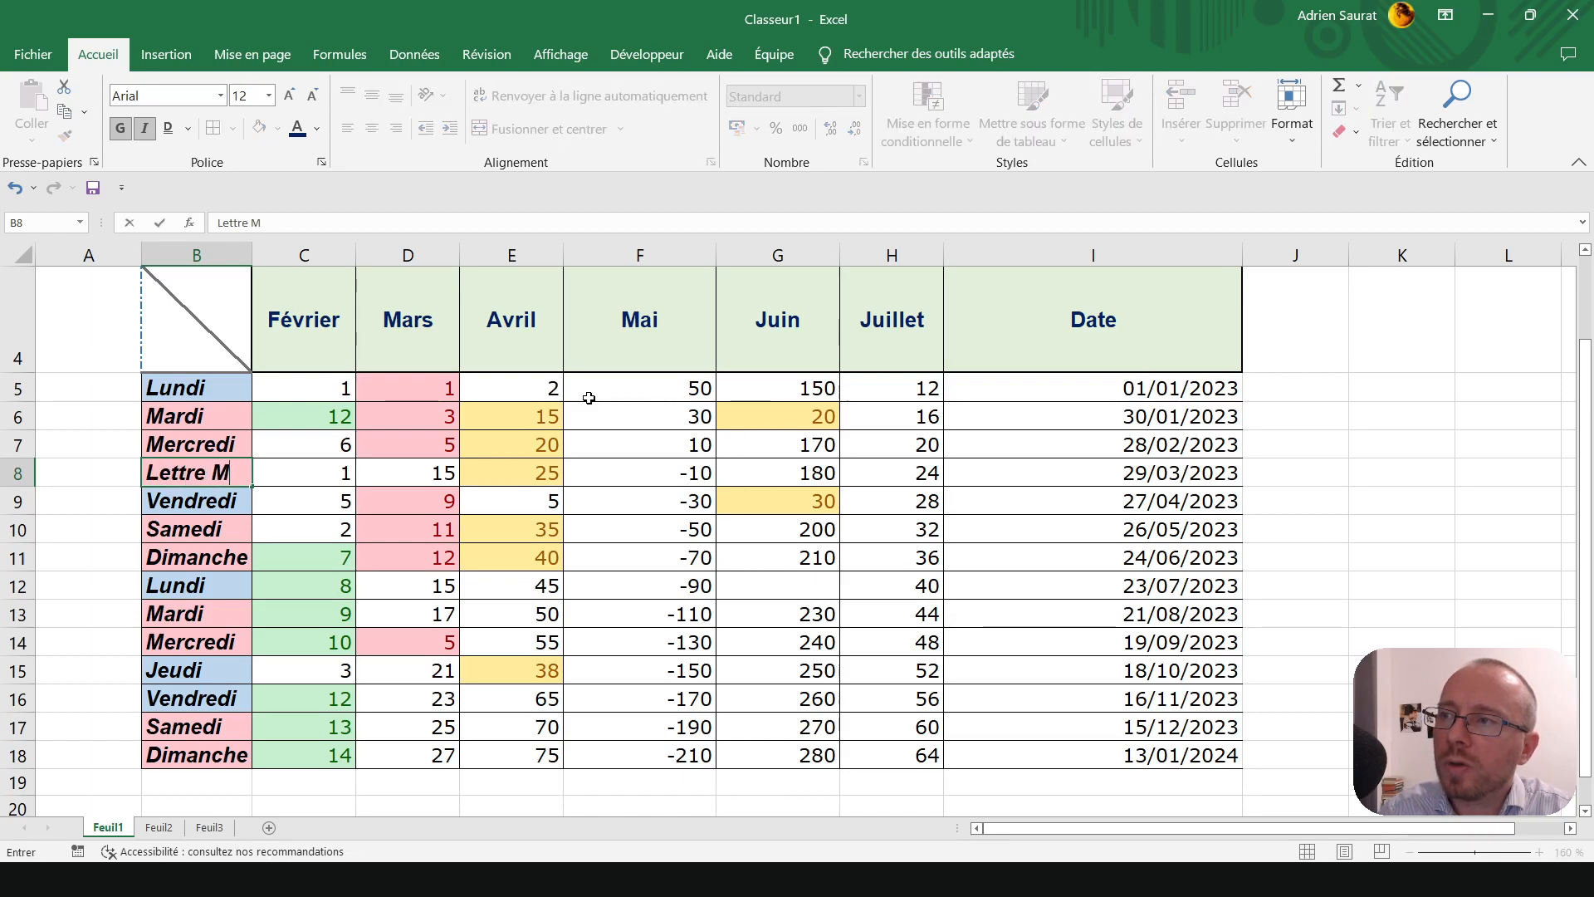
key(Return)
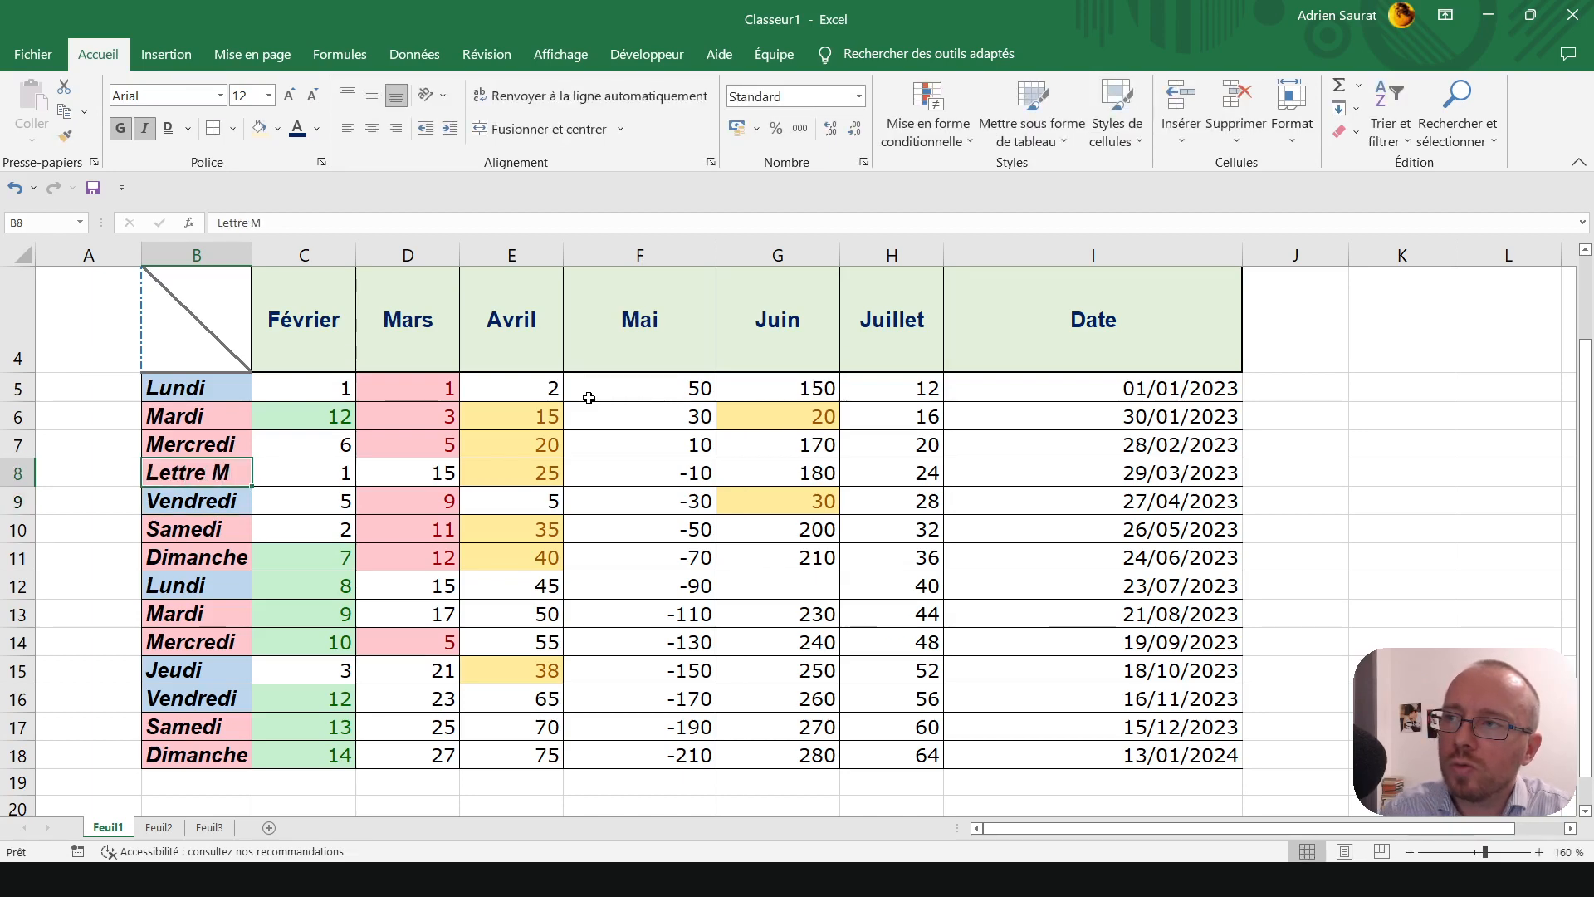
text(Lettre P)
key(Return)
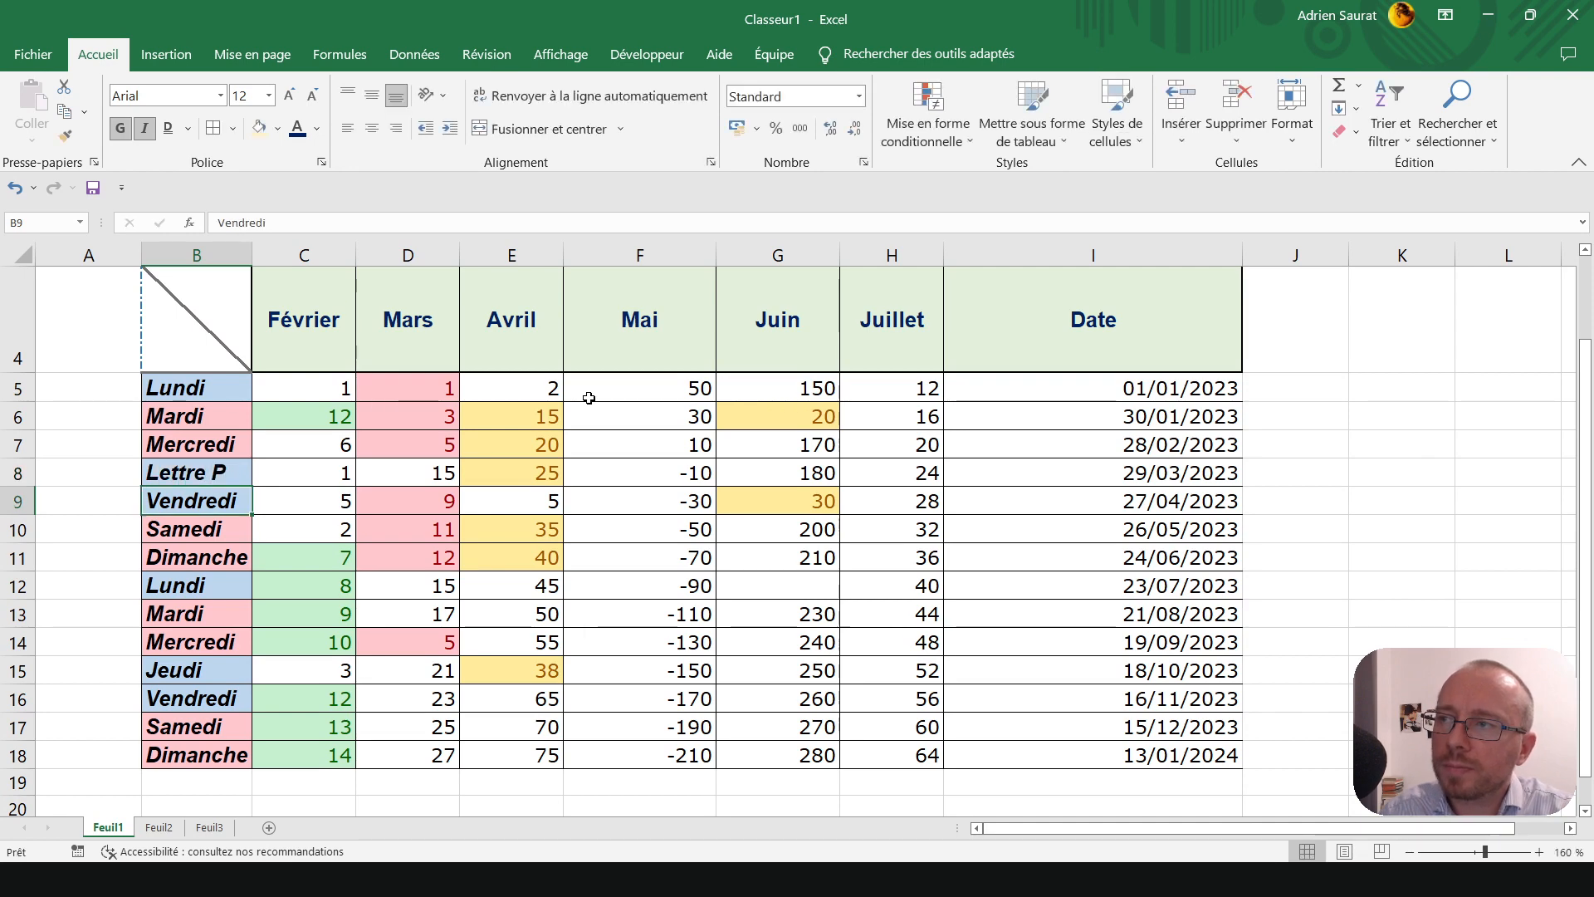
key(Up)
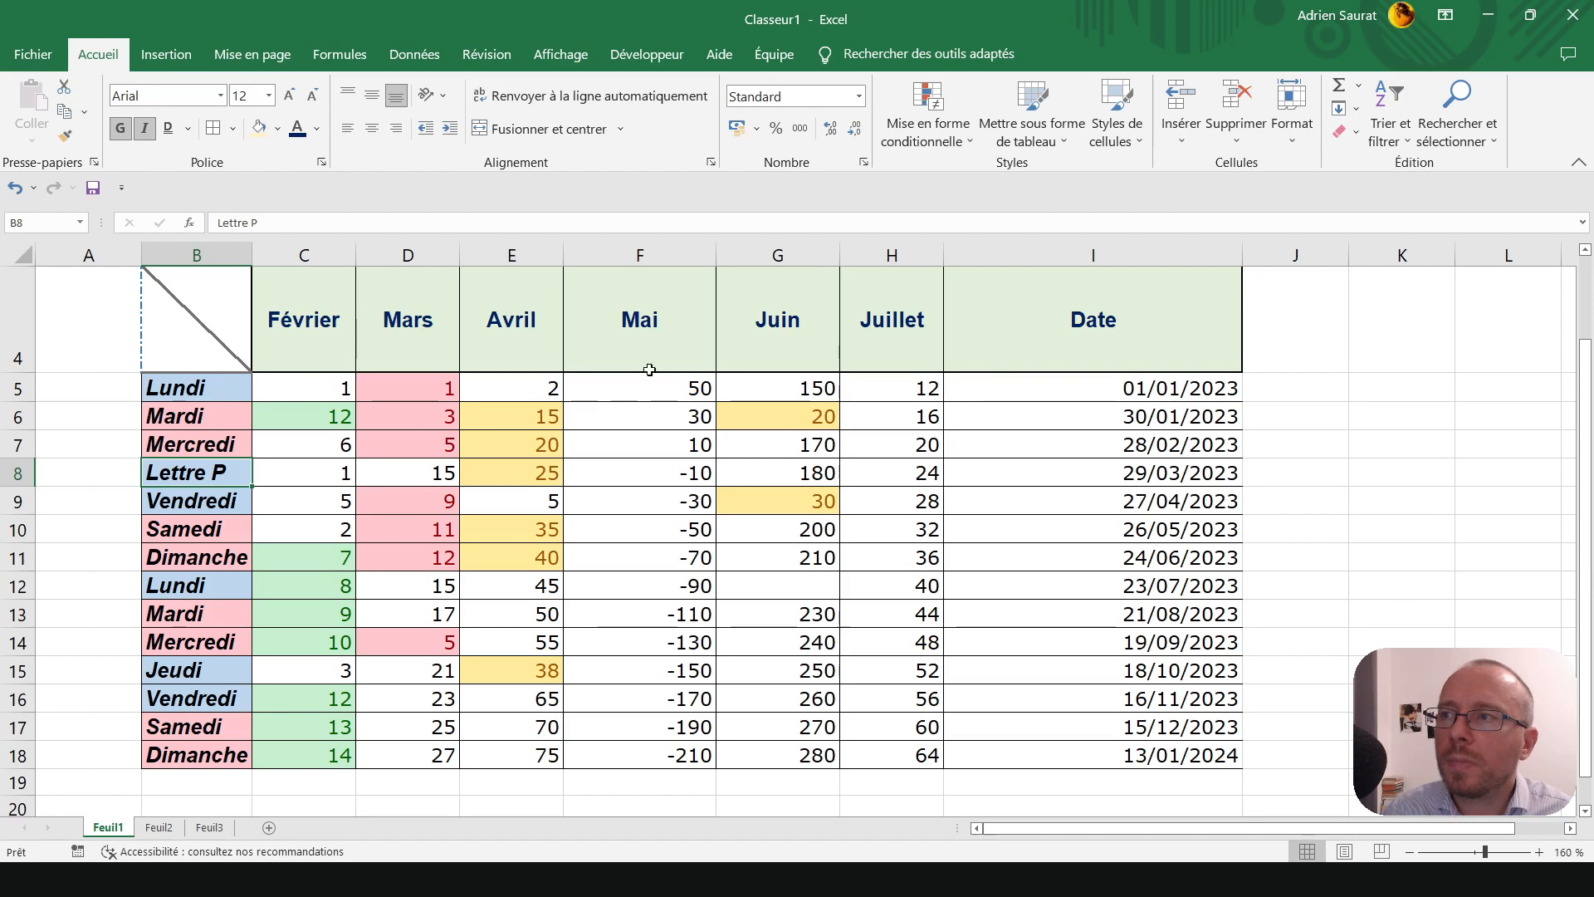
- Undo the test entries in cell B8 and the text rule on the weekday names
click(559, 448)
key(ctrl+z)
key(ctrl+z)
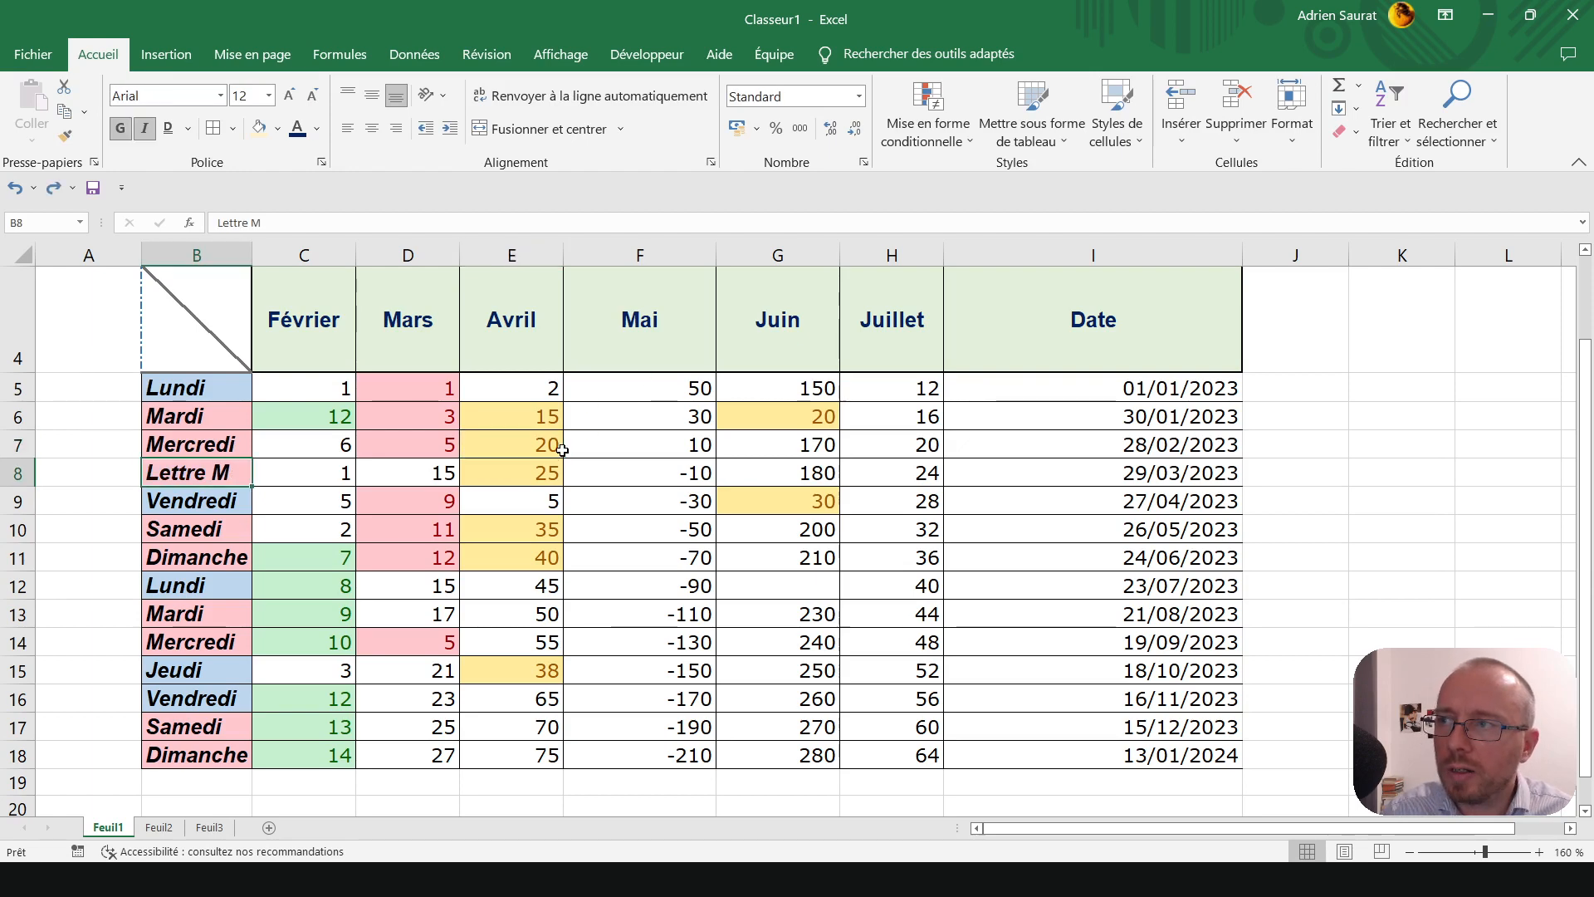
key(ctrl+z)
key(ctrl+z)
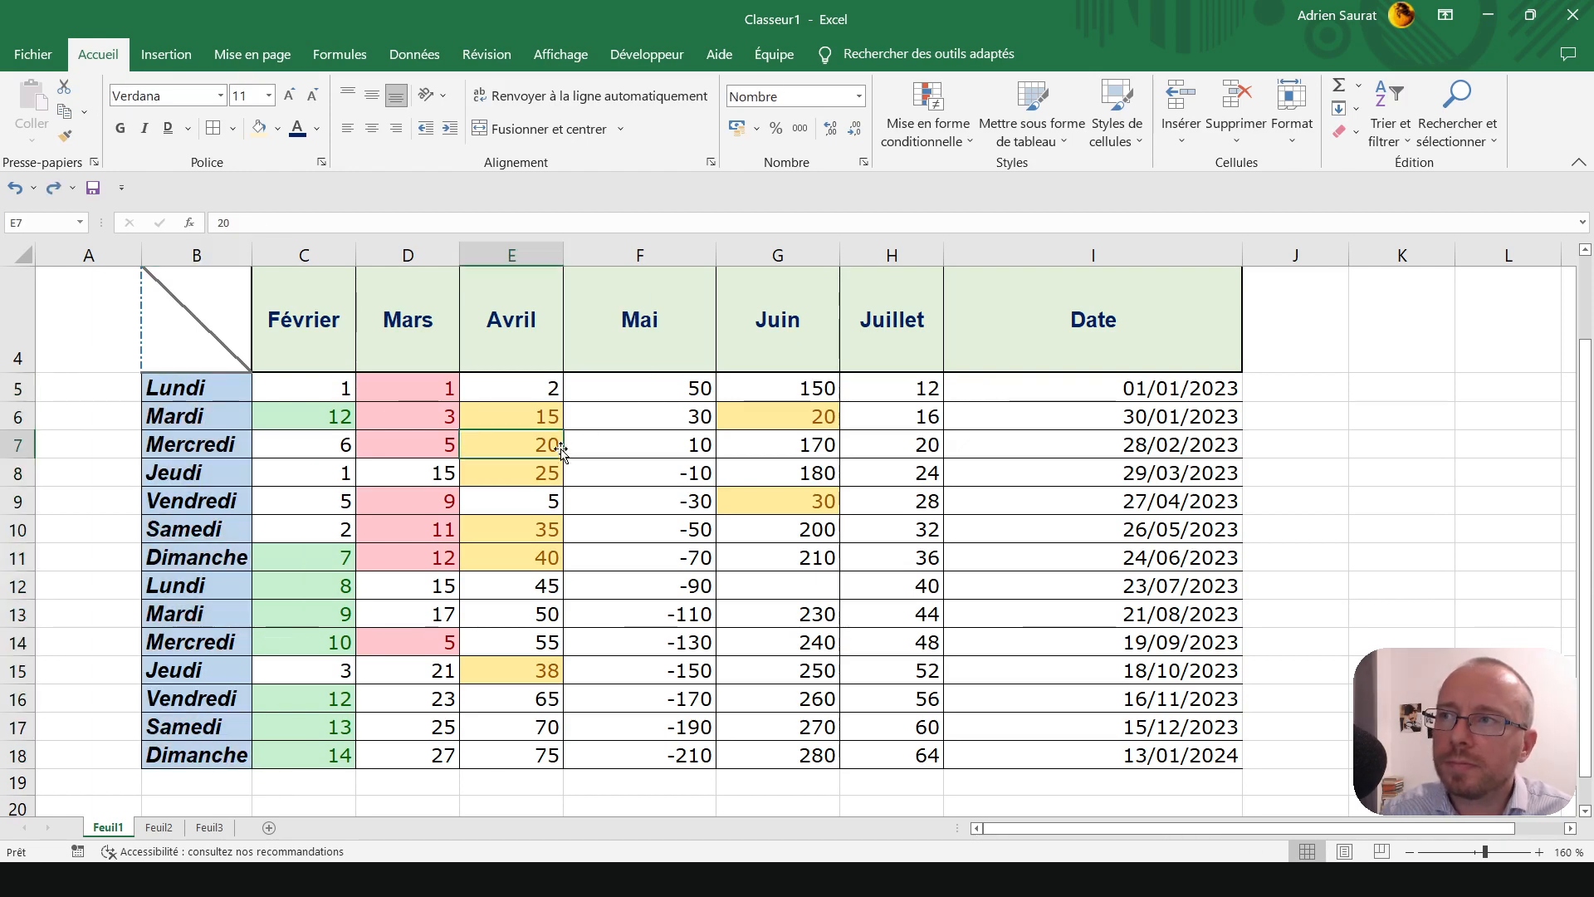
- Examine the periods of the "Une date se produisant" rule for the dates I5:I18, try "Le mois prochain", and close it without applying
click(944, 120)
mouse_move(981, 186)
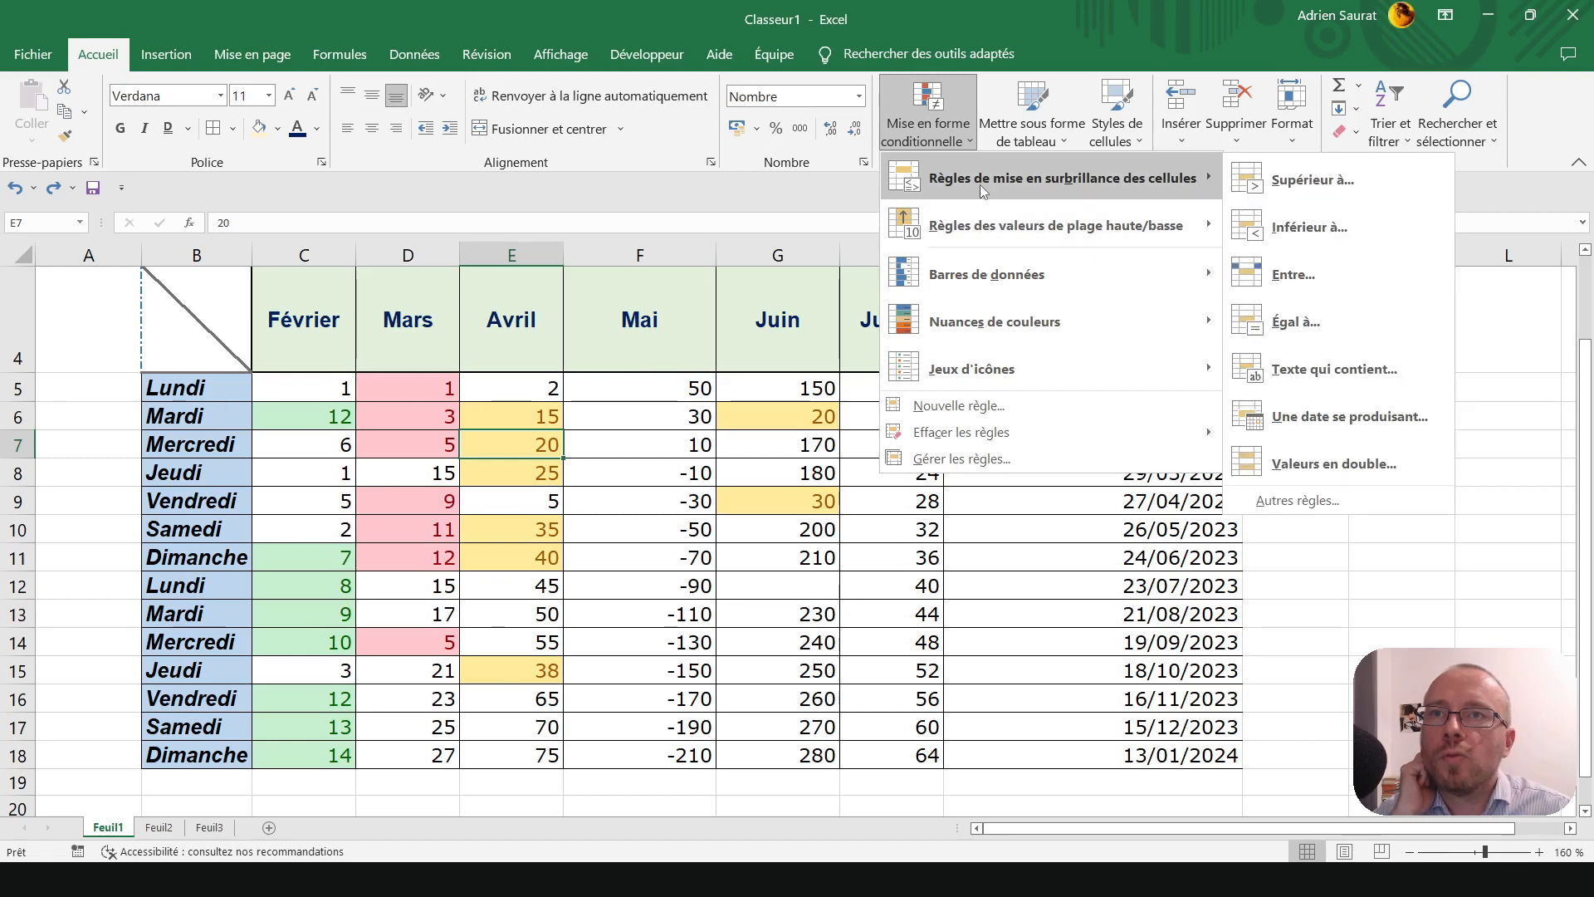
click(1146, 359)
click(1101, 391)
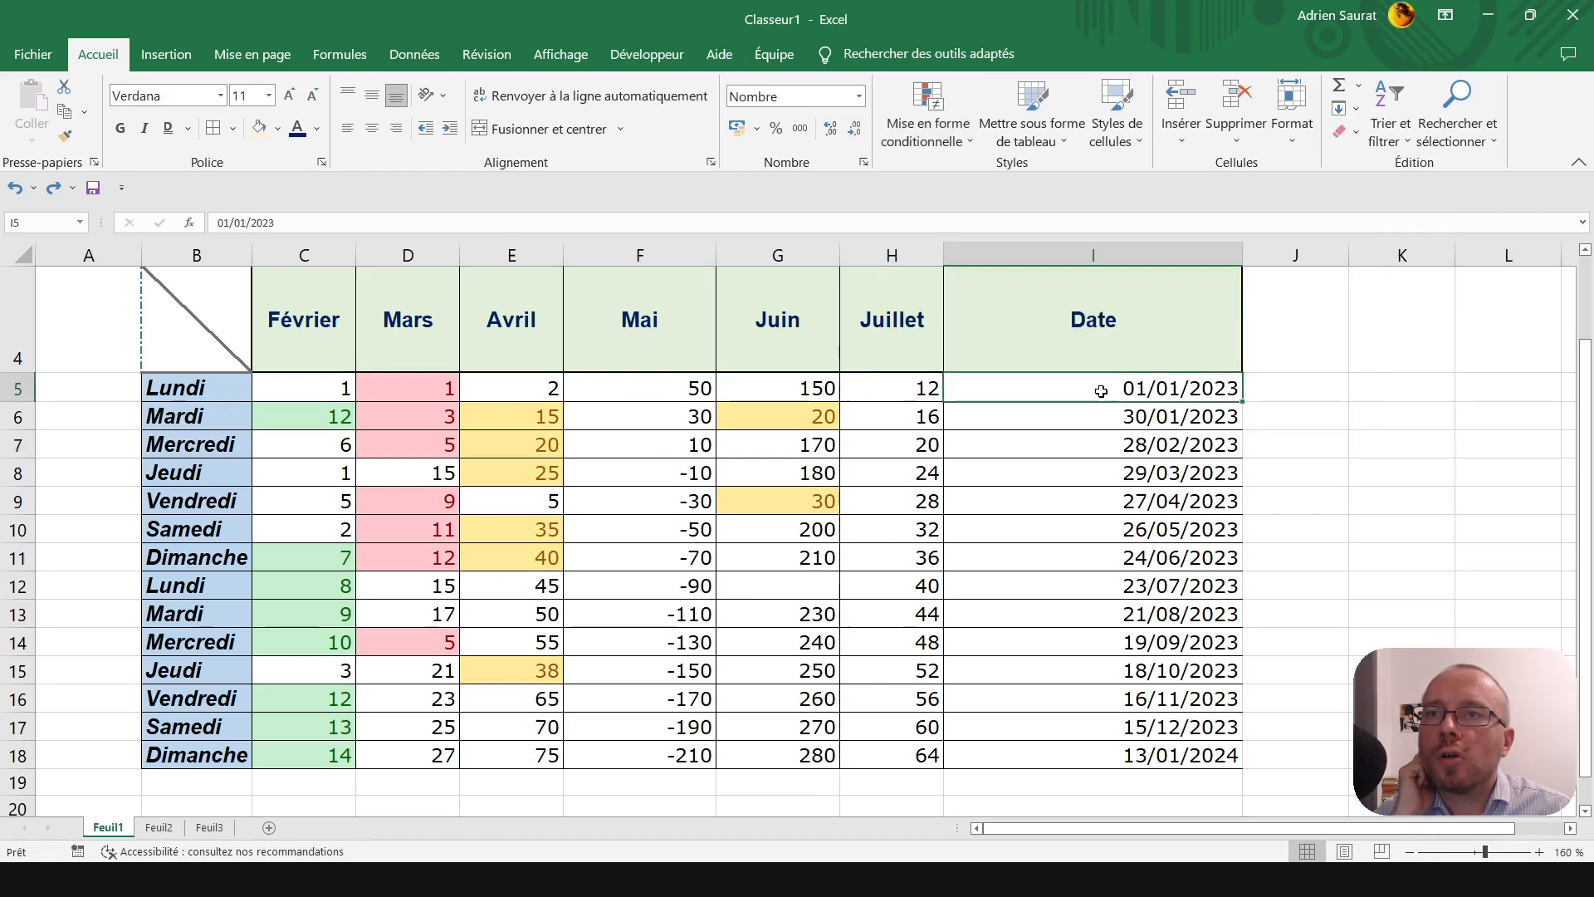
drag(1102, 391, 1079, 656)
scroll(1076, 581, up, 2)
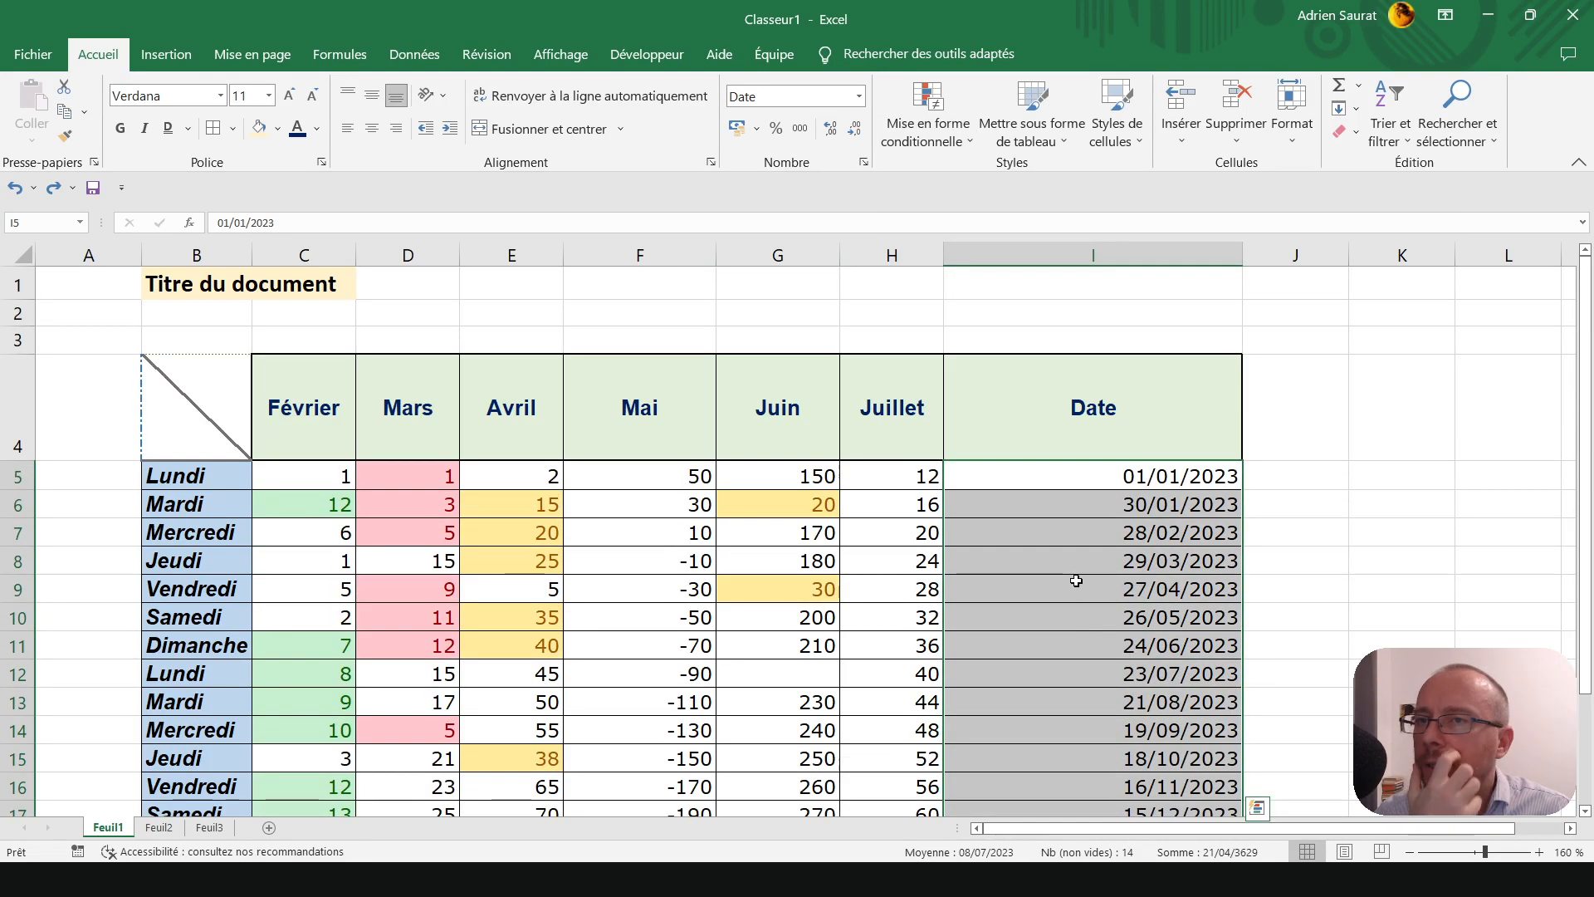
scroll(1076, 580, down, 1)
click(916, 113)
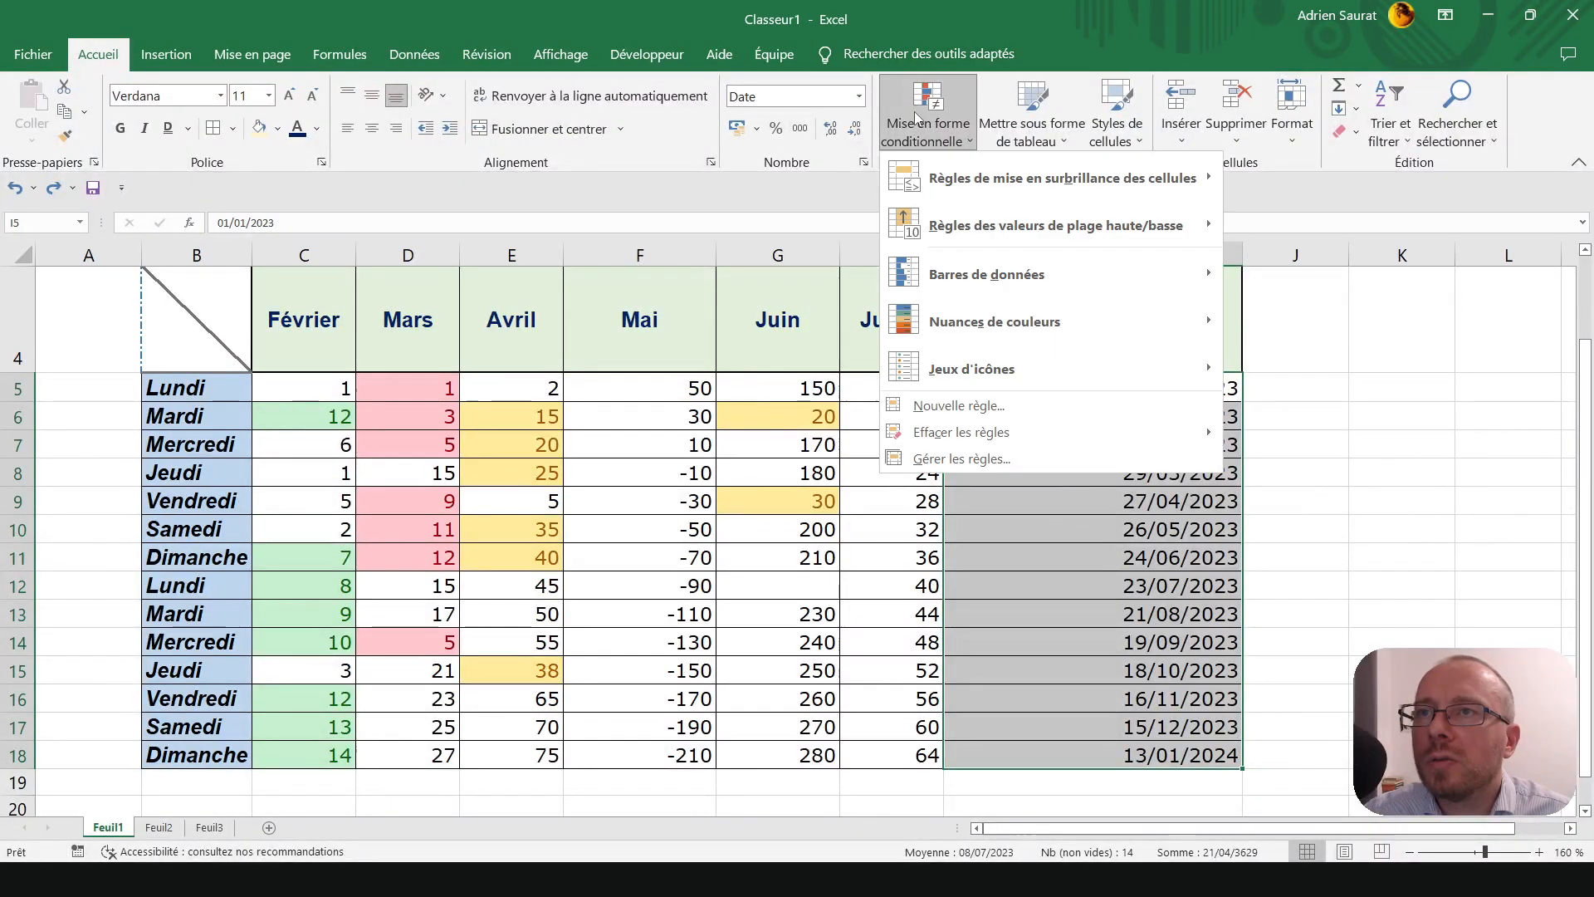
mouse_move(1038, 178)
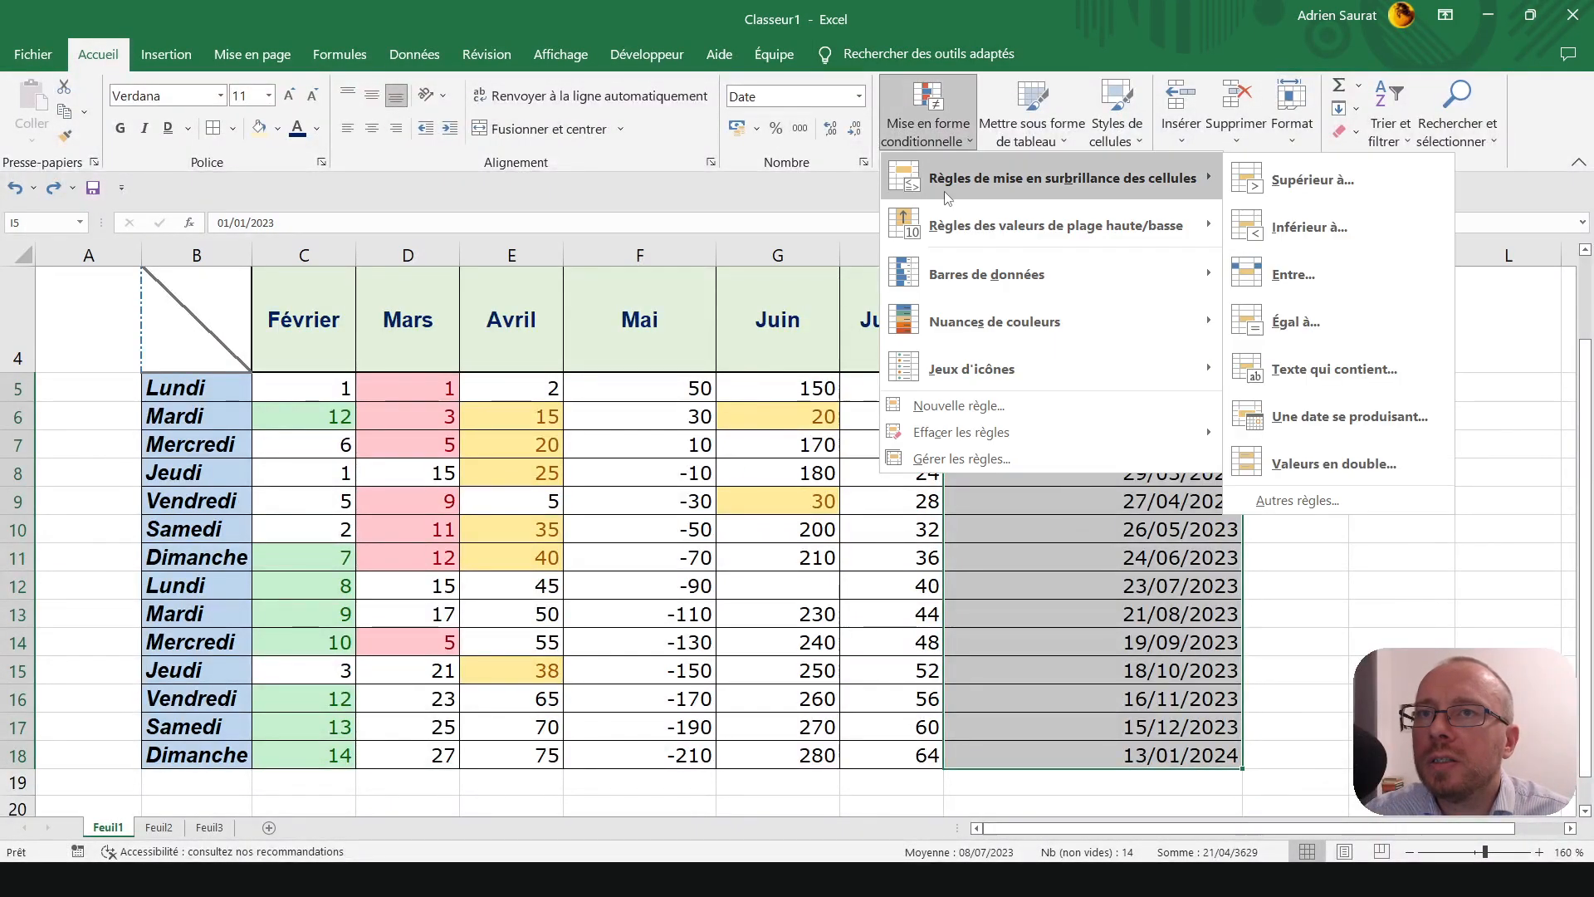
click(1297, 418)
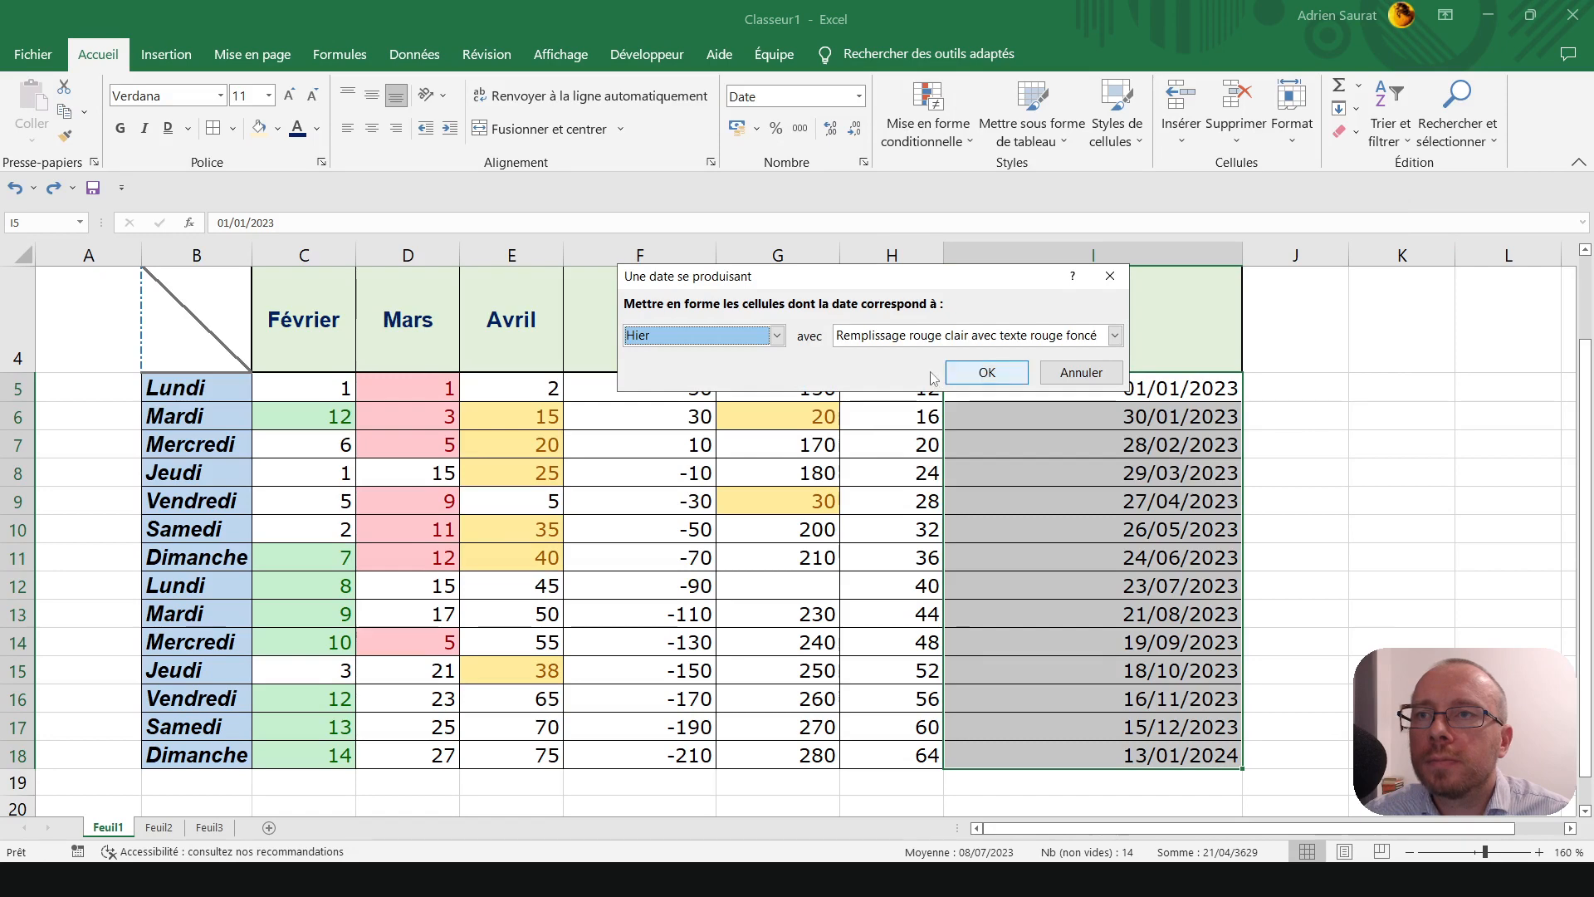
drag(903, 280, 724, 281)
click(604, 331)
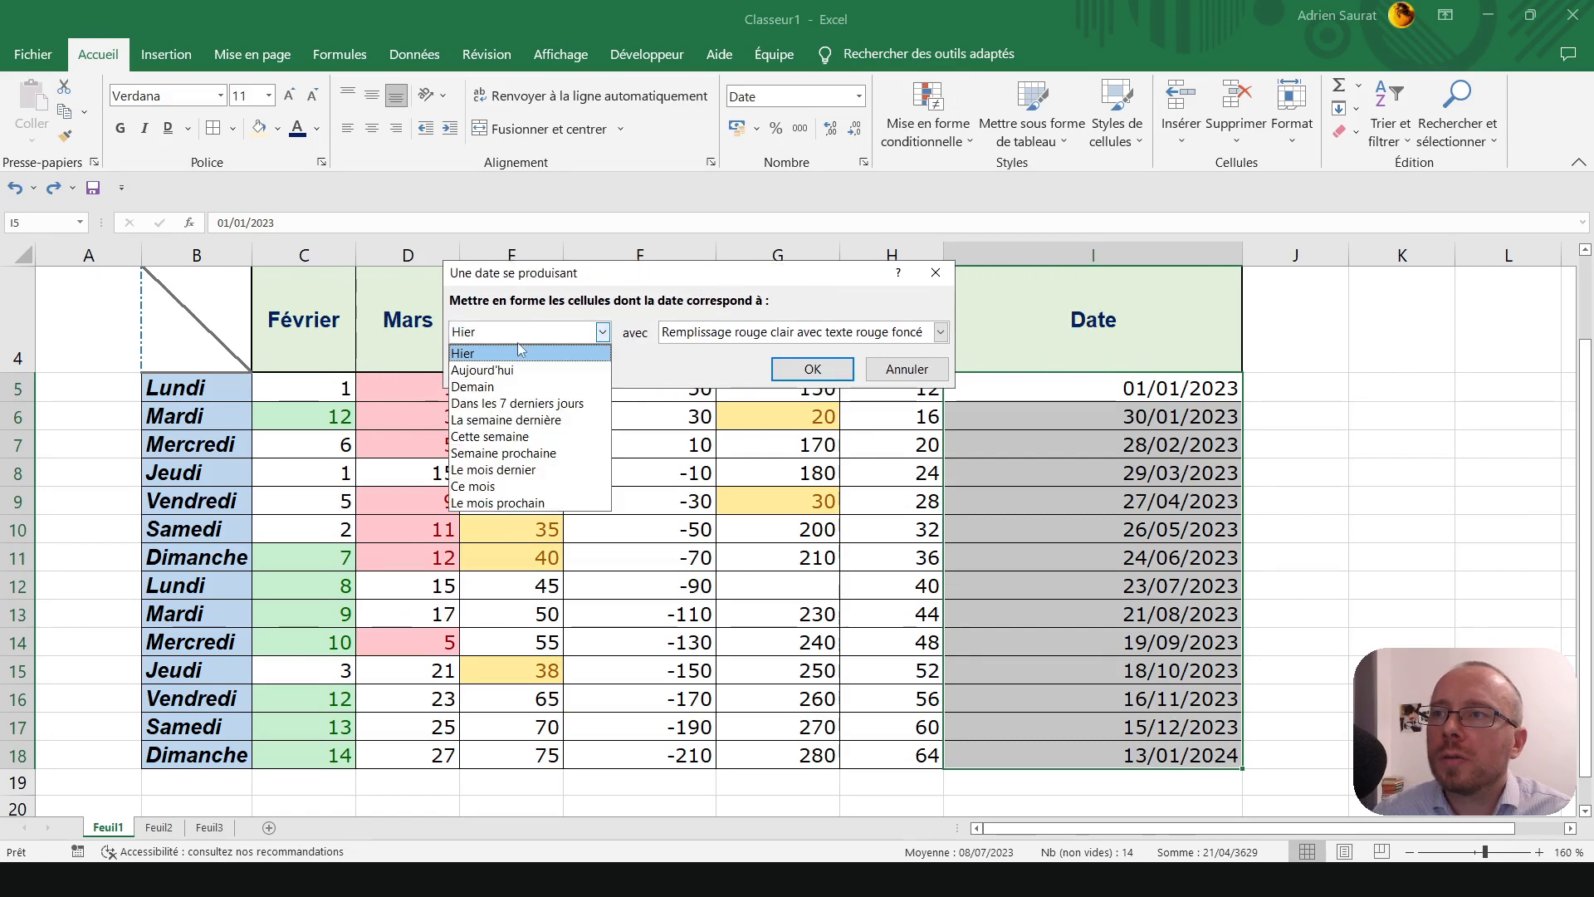
click(562, 503)
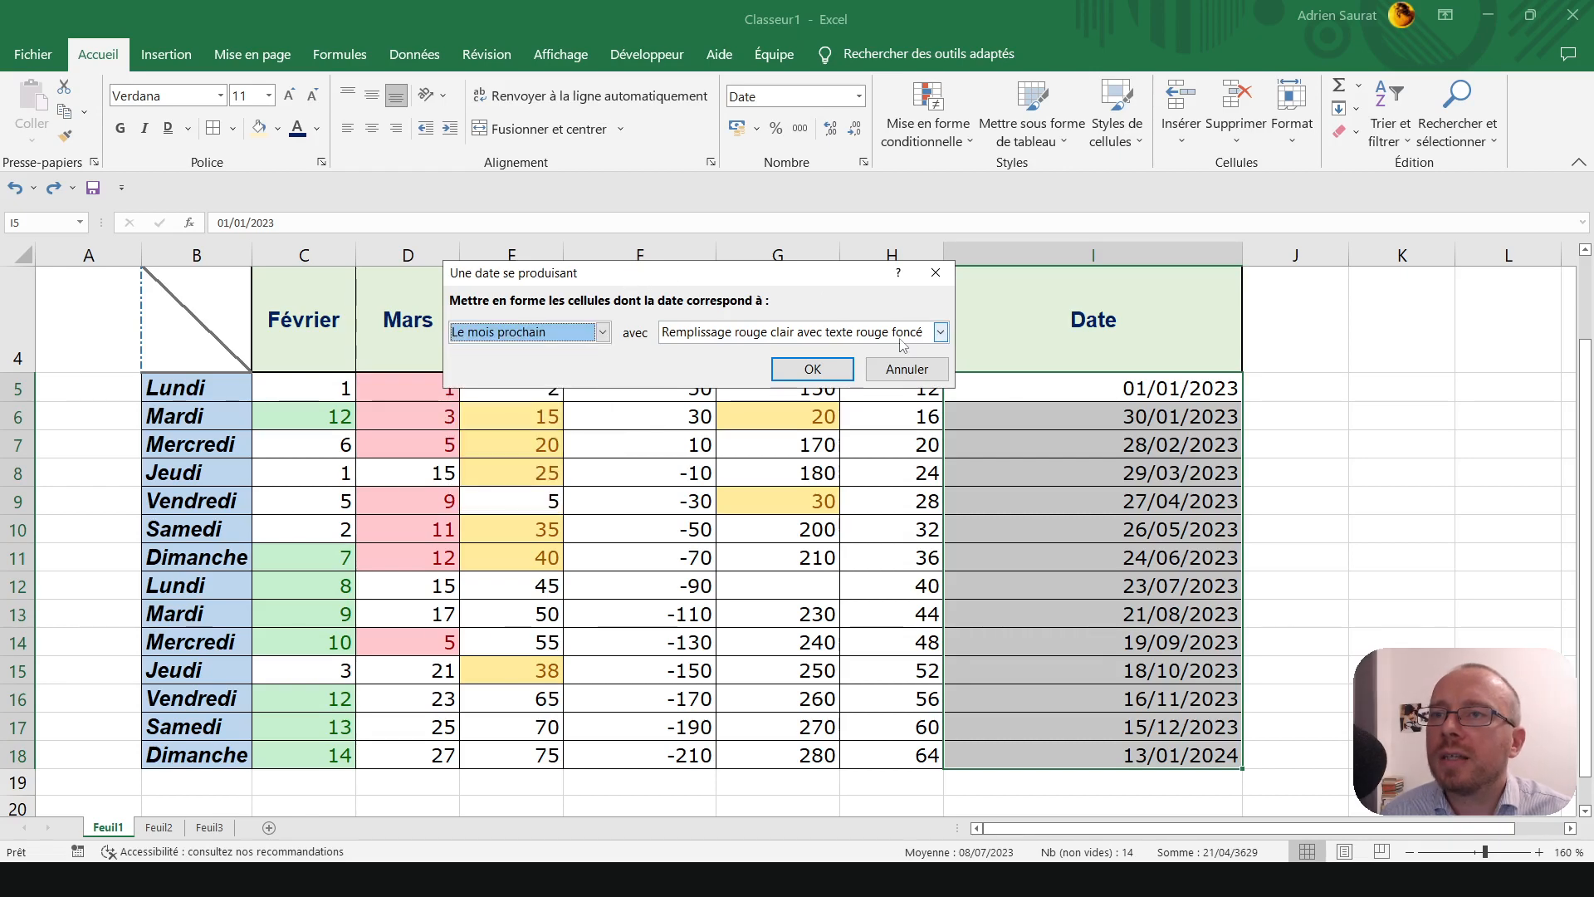
click(936, 272)
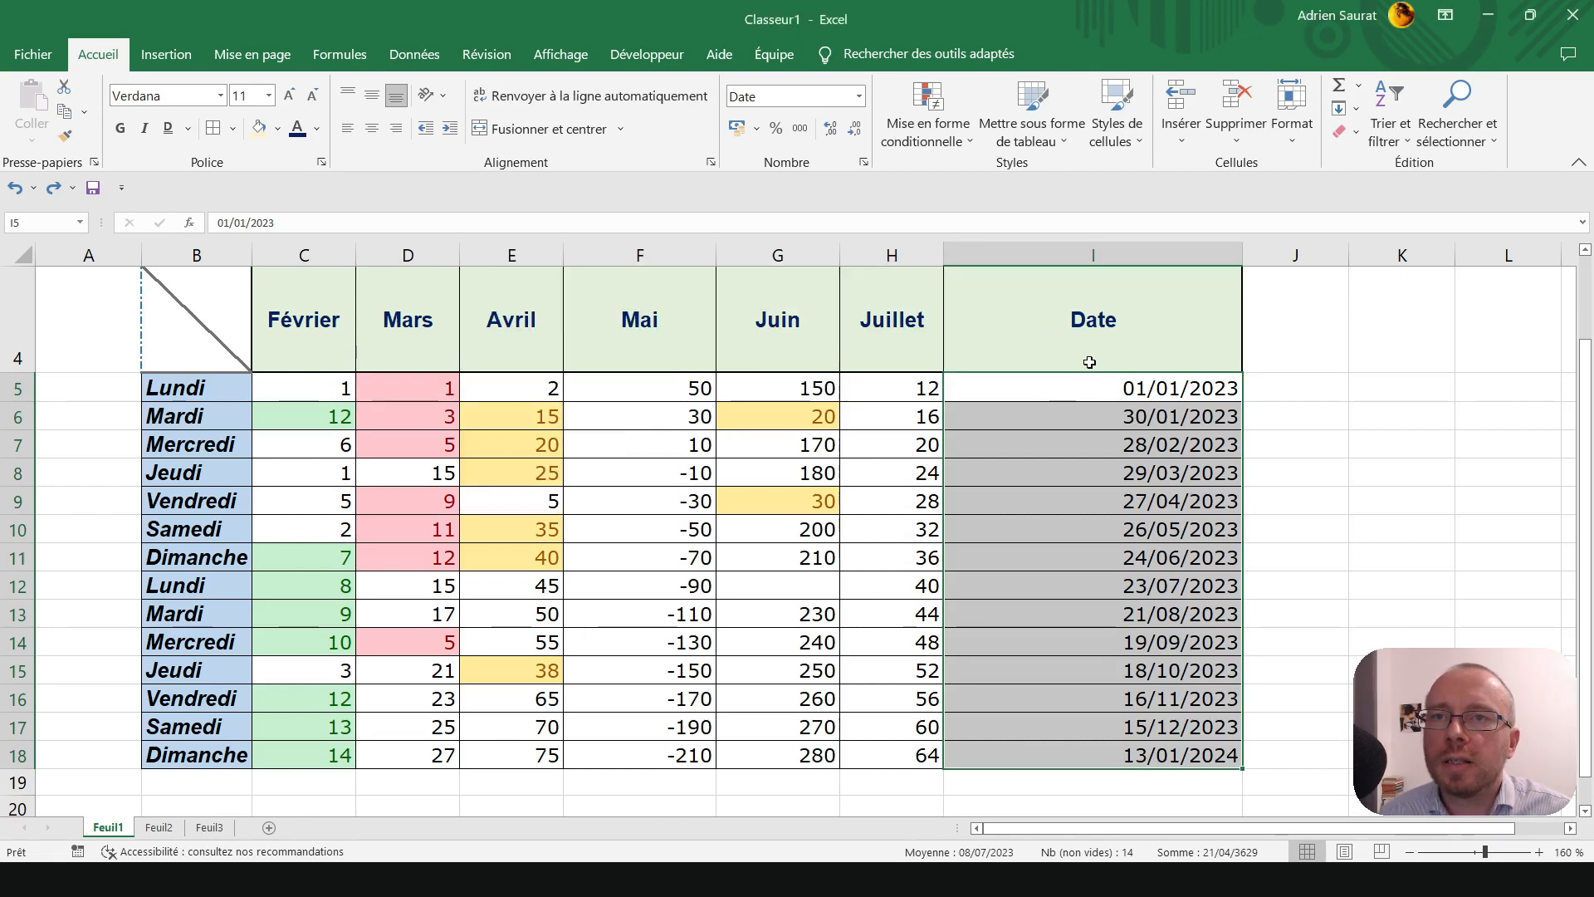
- Change the first date of the Date column, in cell I5, to 01/11/2022
click(1077, 389)
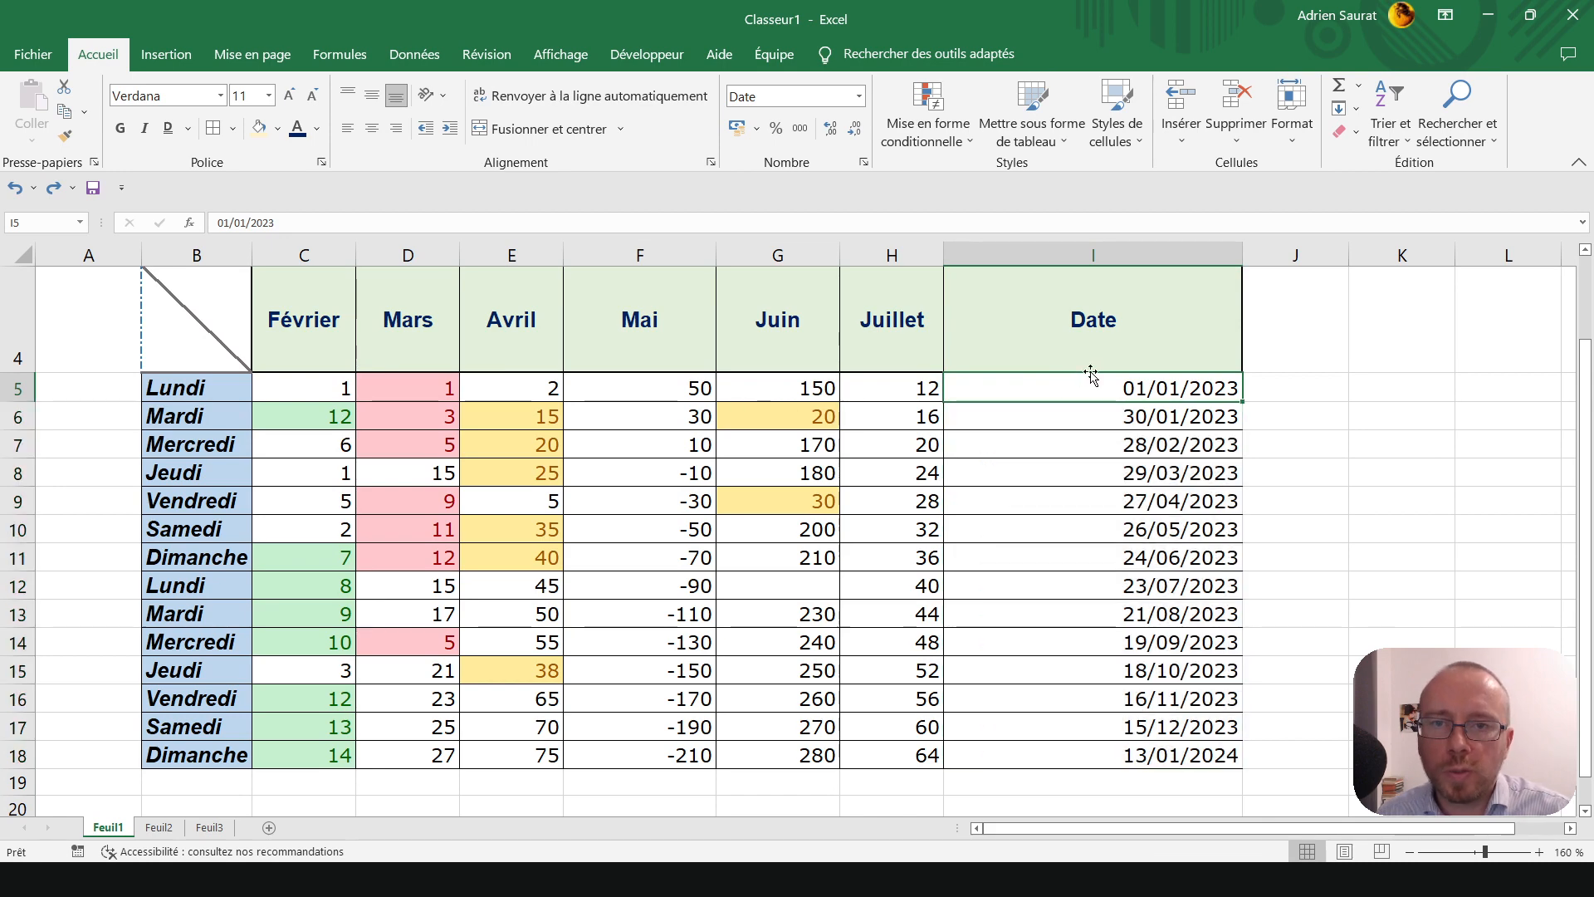
text(01/)
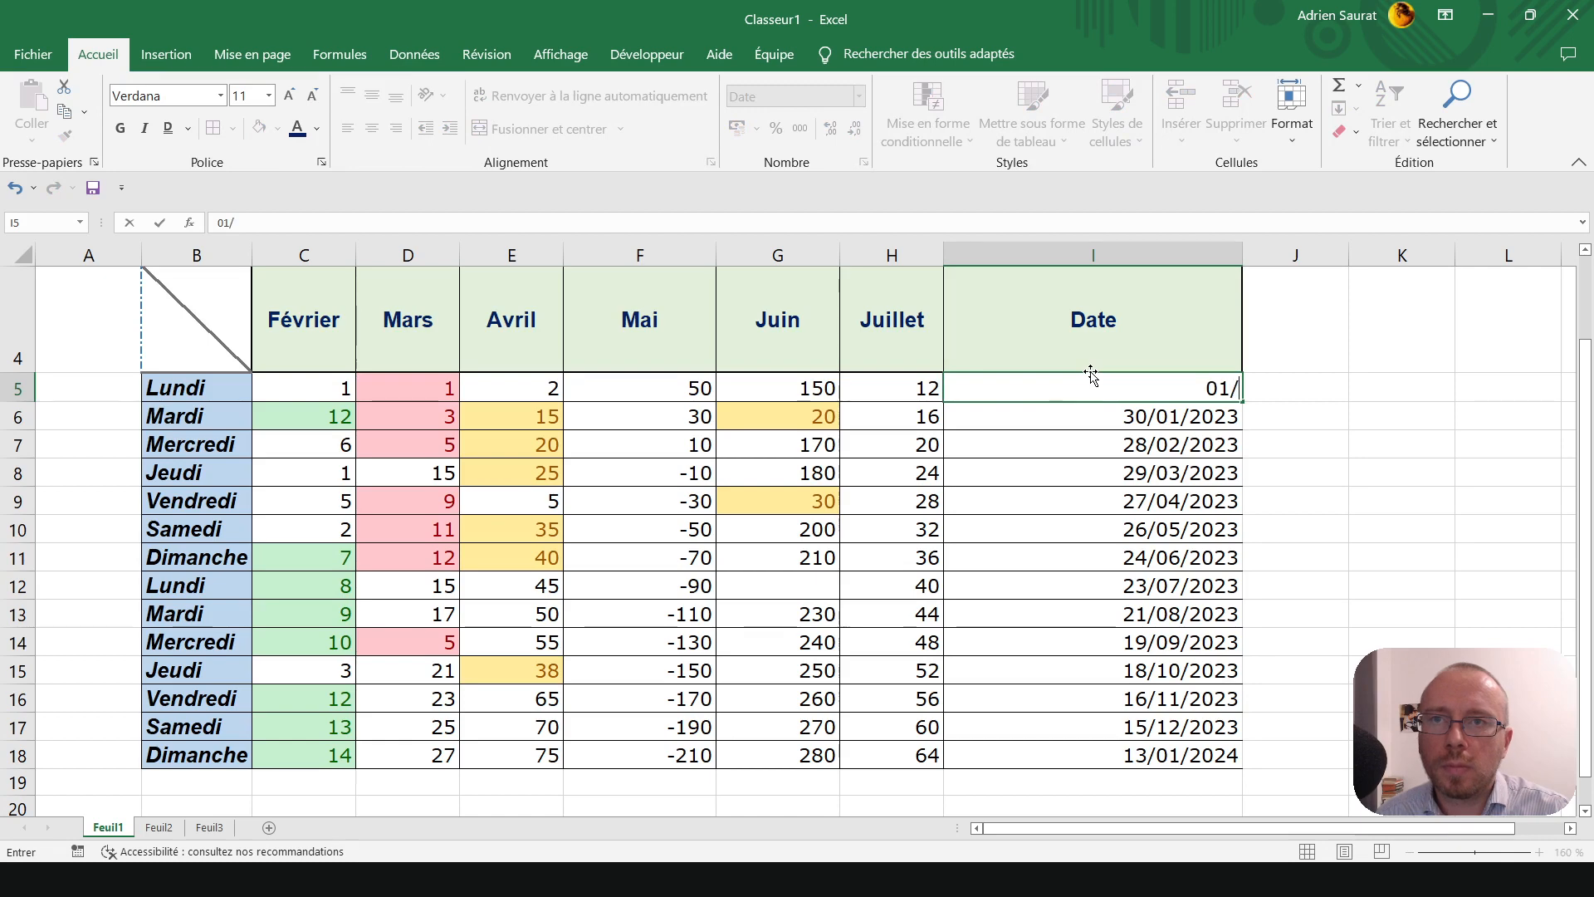
text(11/20)
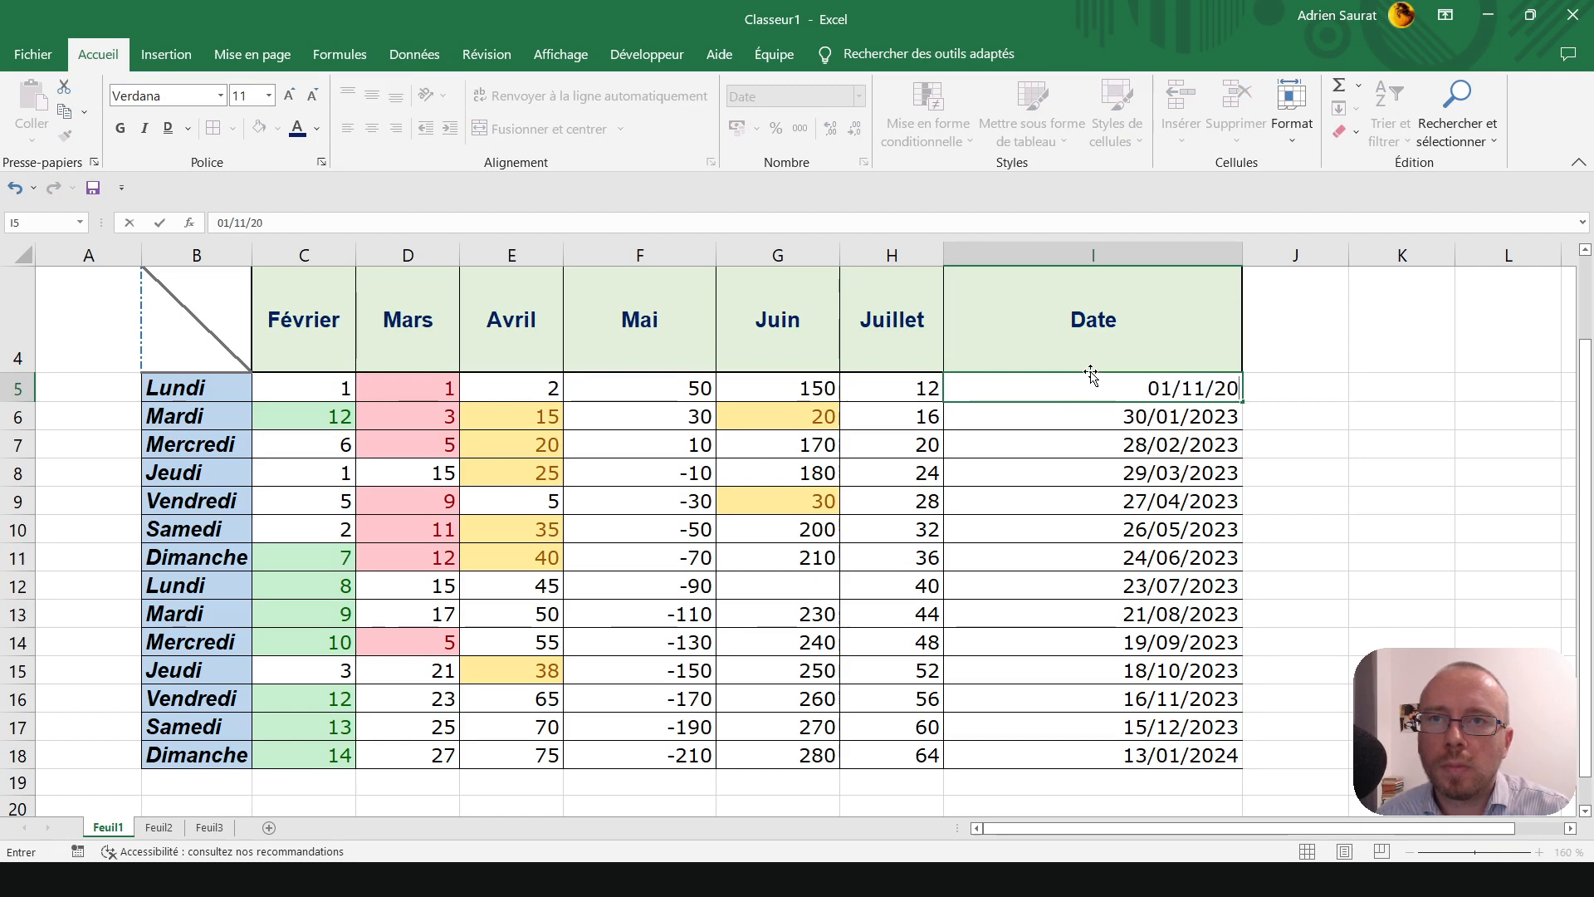
text(22)
key(Return)
- Enter 04/11/2022 in cell I6 and extend the date series from I5:I6 down to I18
text(0)
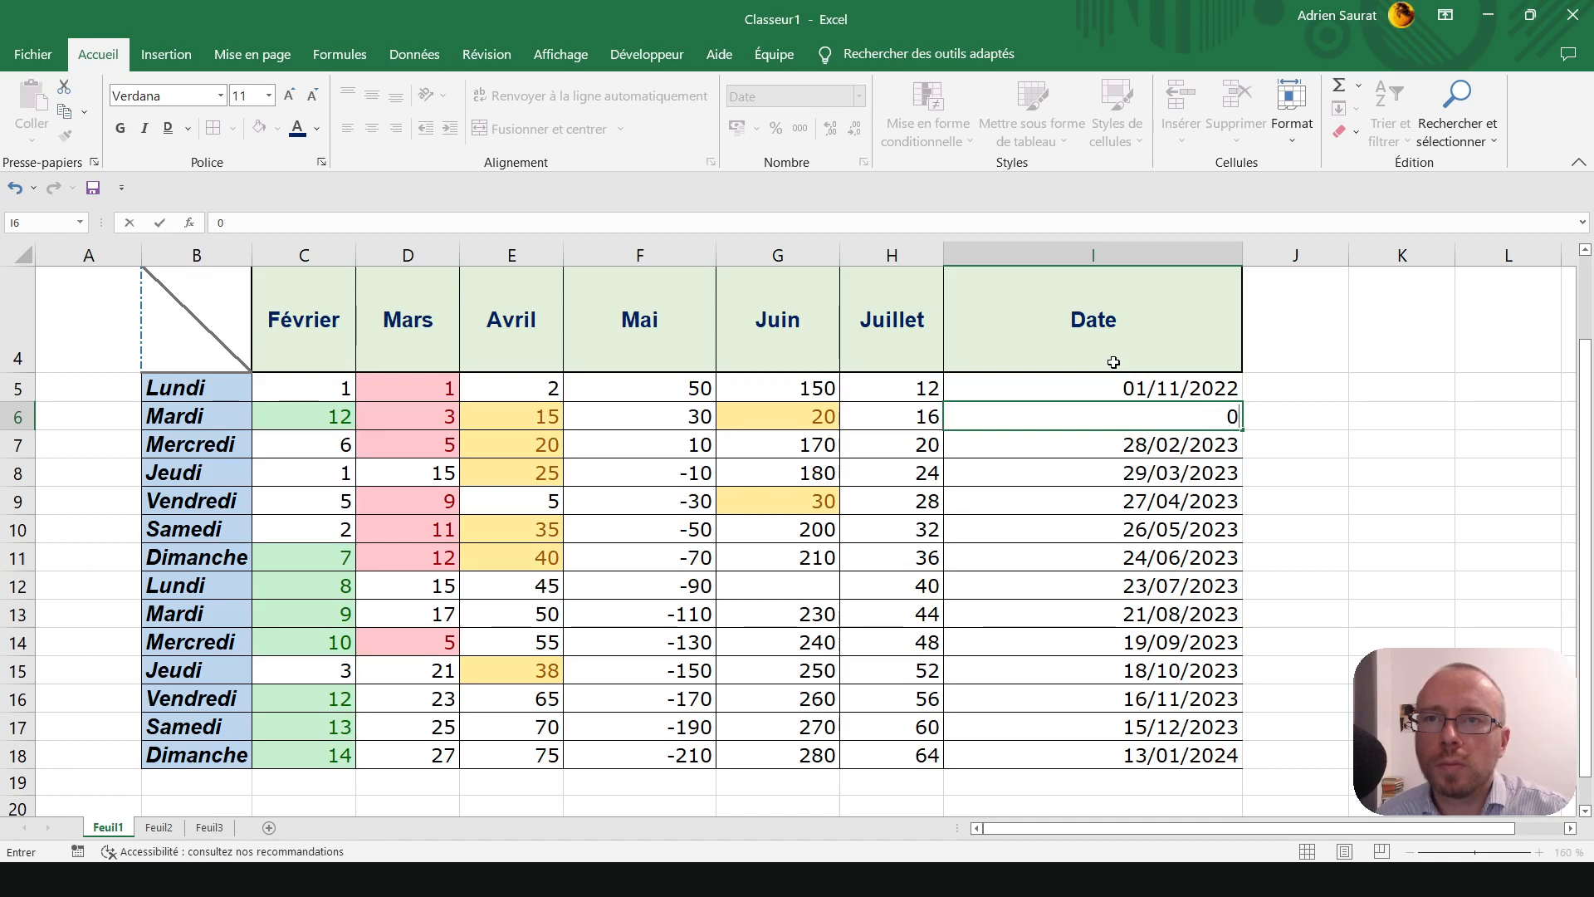
text(24/11/2022)
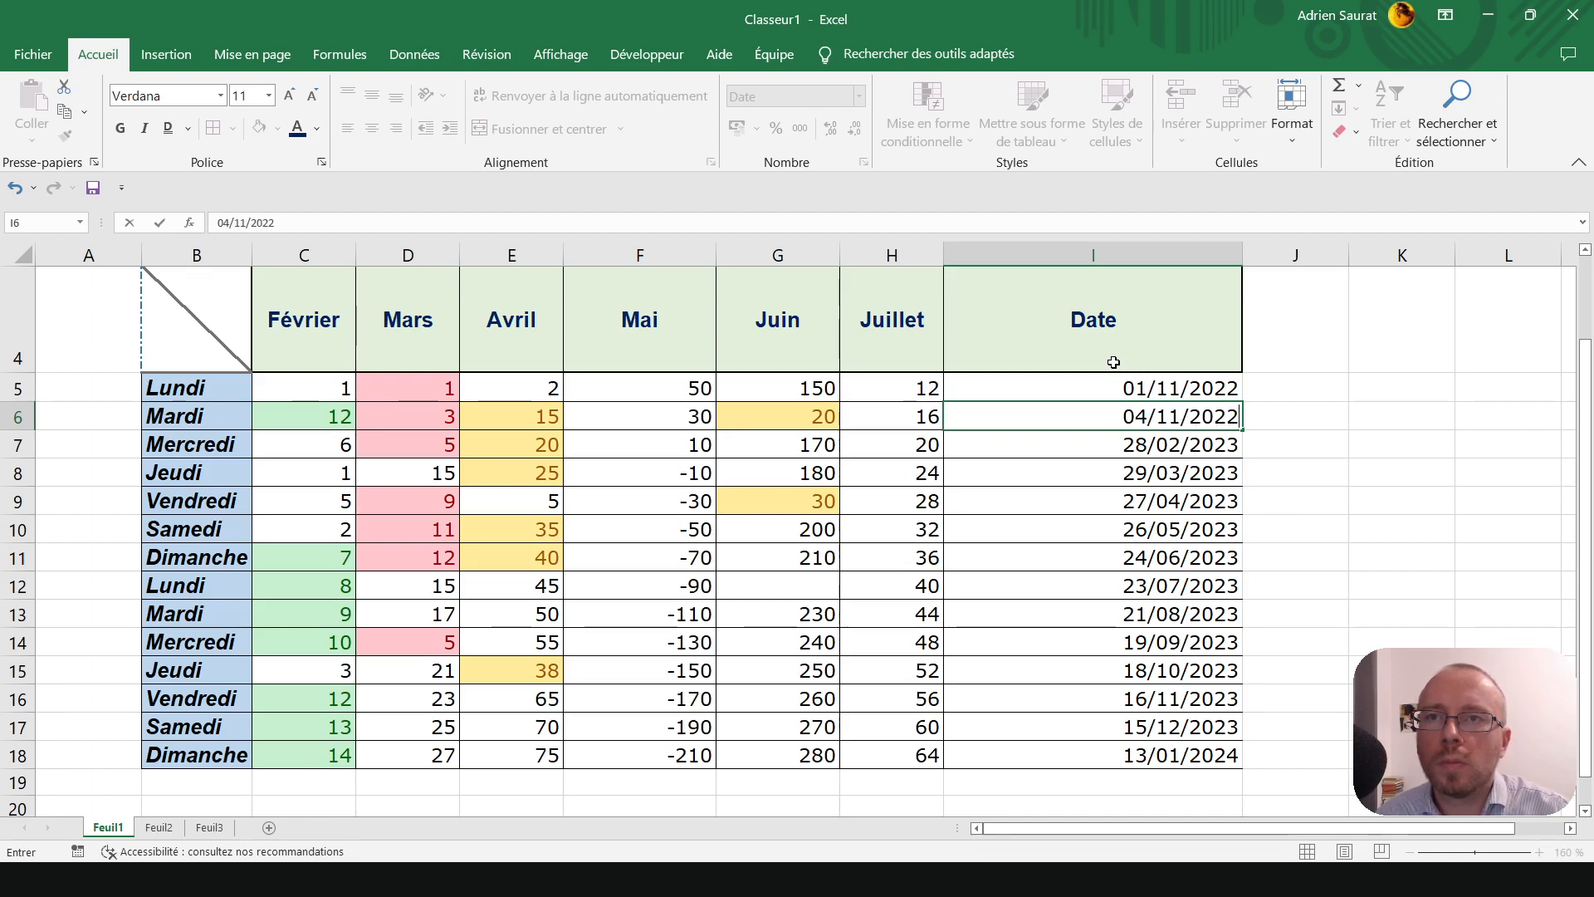
key(Return)
drag(1209, 388, 1243, 765)
click(1080, 465)
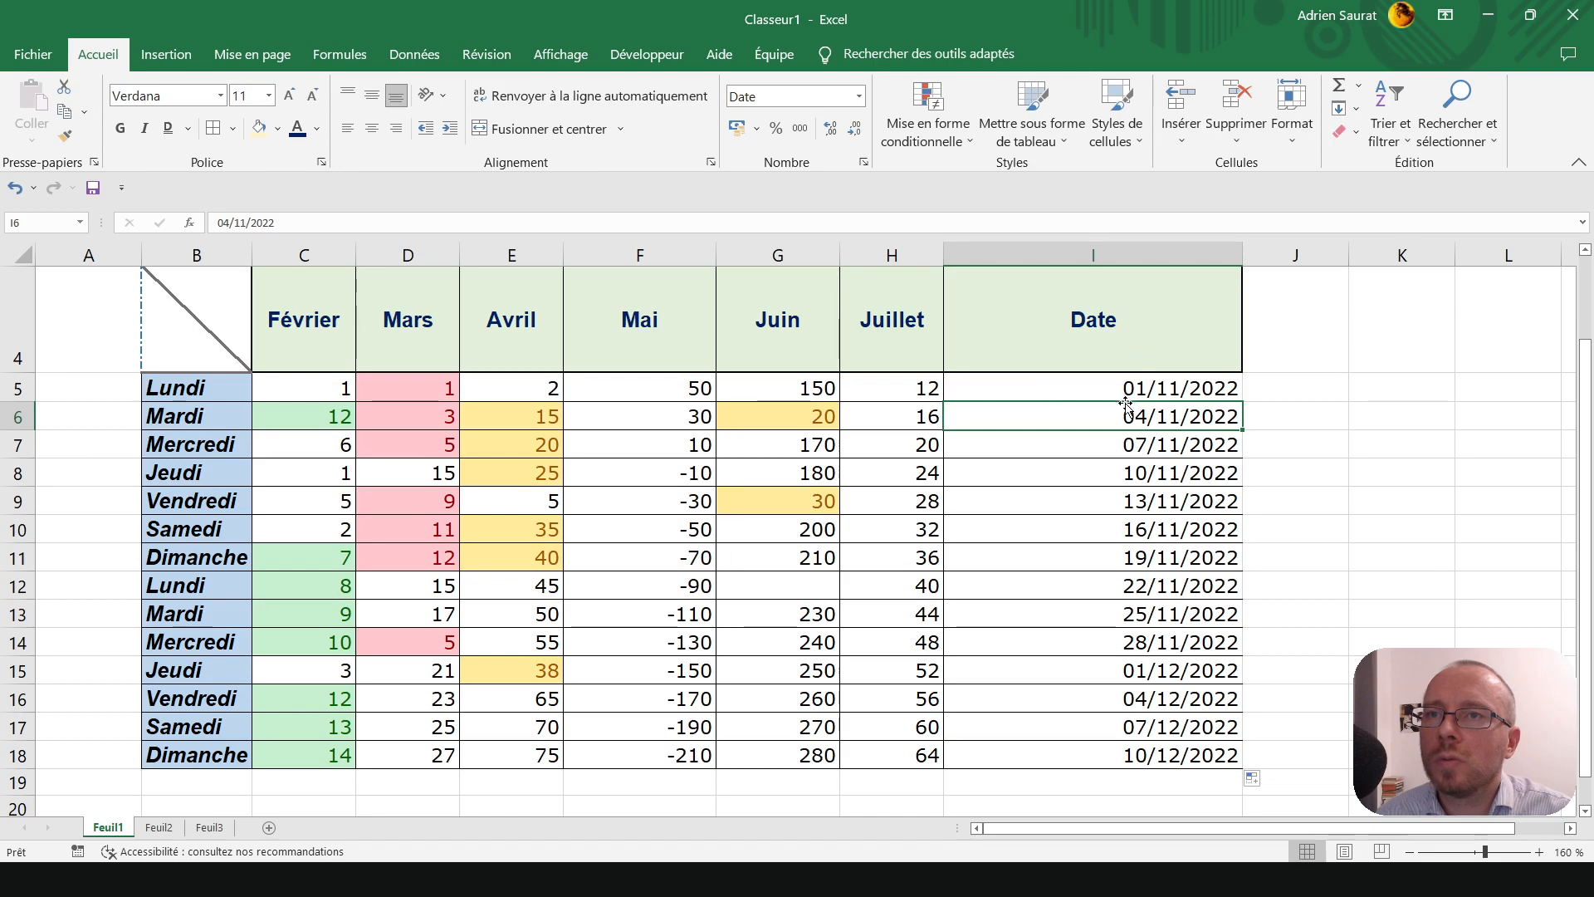
drag(1126, 394, 1149, 747)
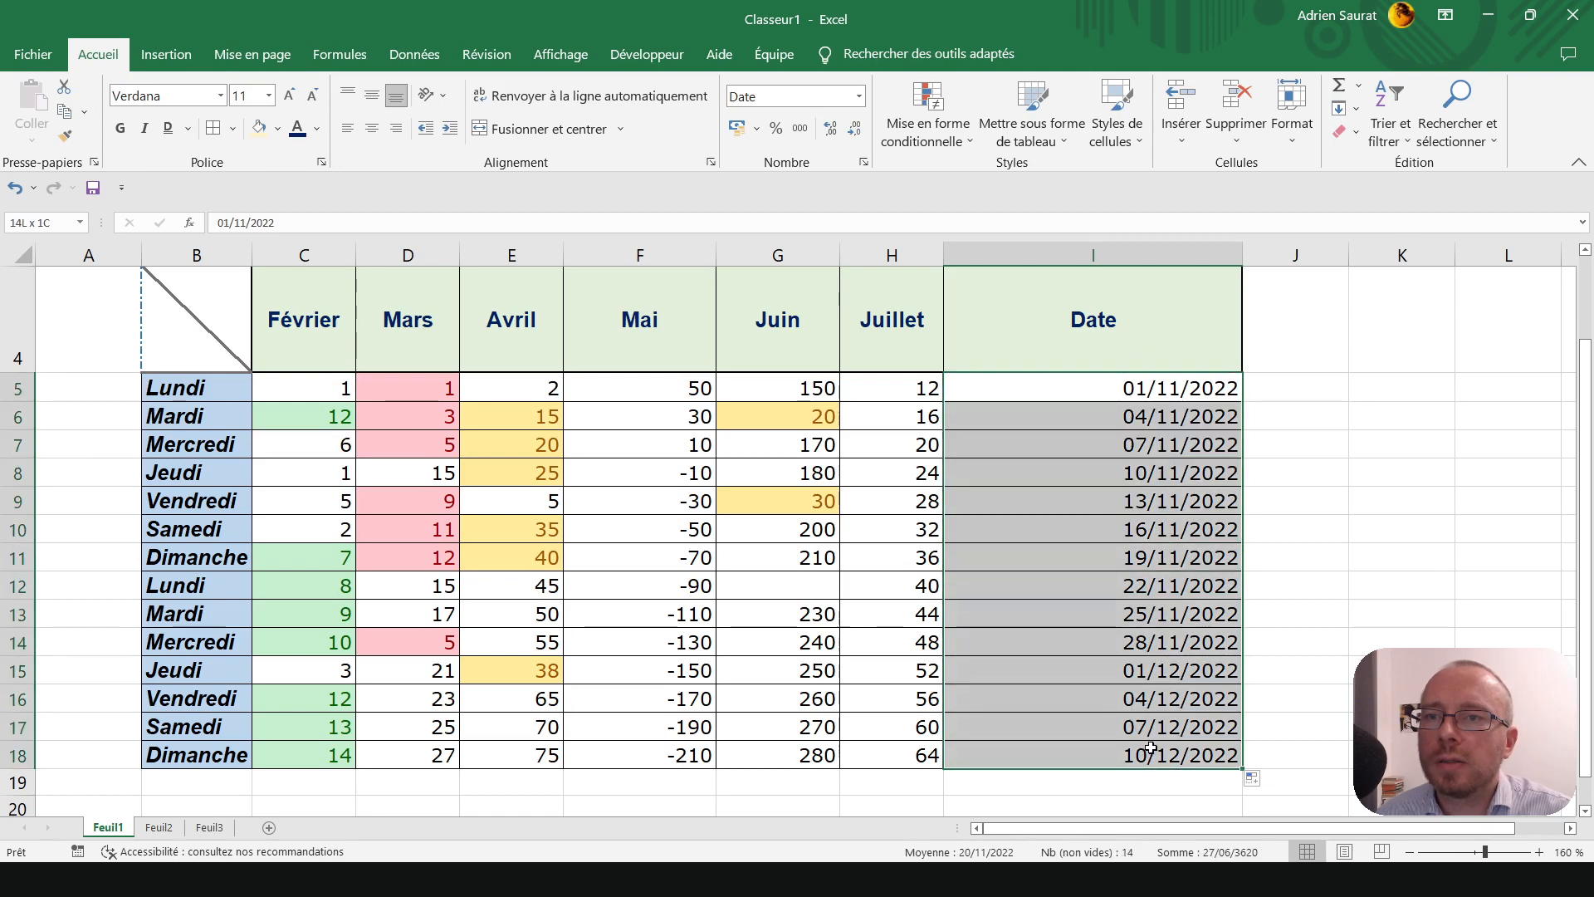
click(1114, 388)
- Change the date in cell I6 to 06/11/2022 and extend the series from I5:I6 down to I18
click(1132, 421)
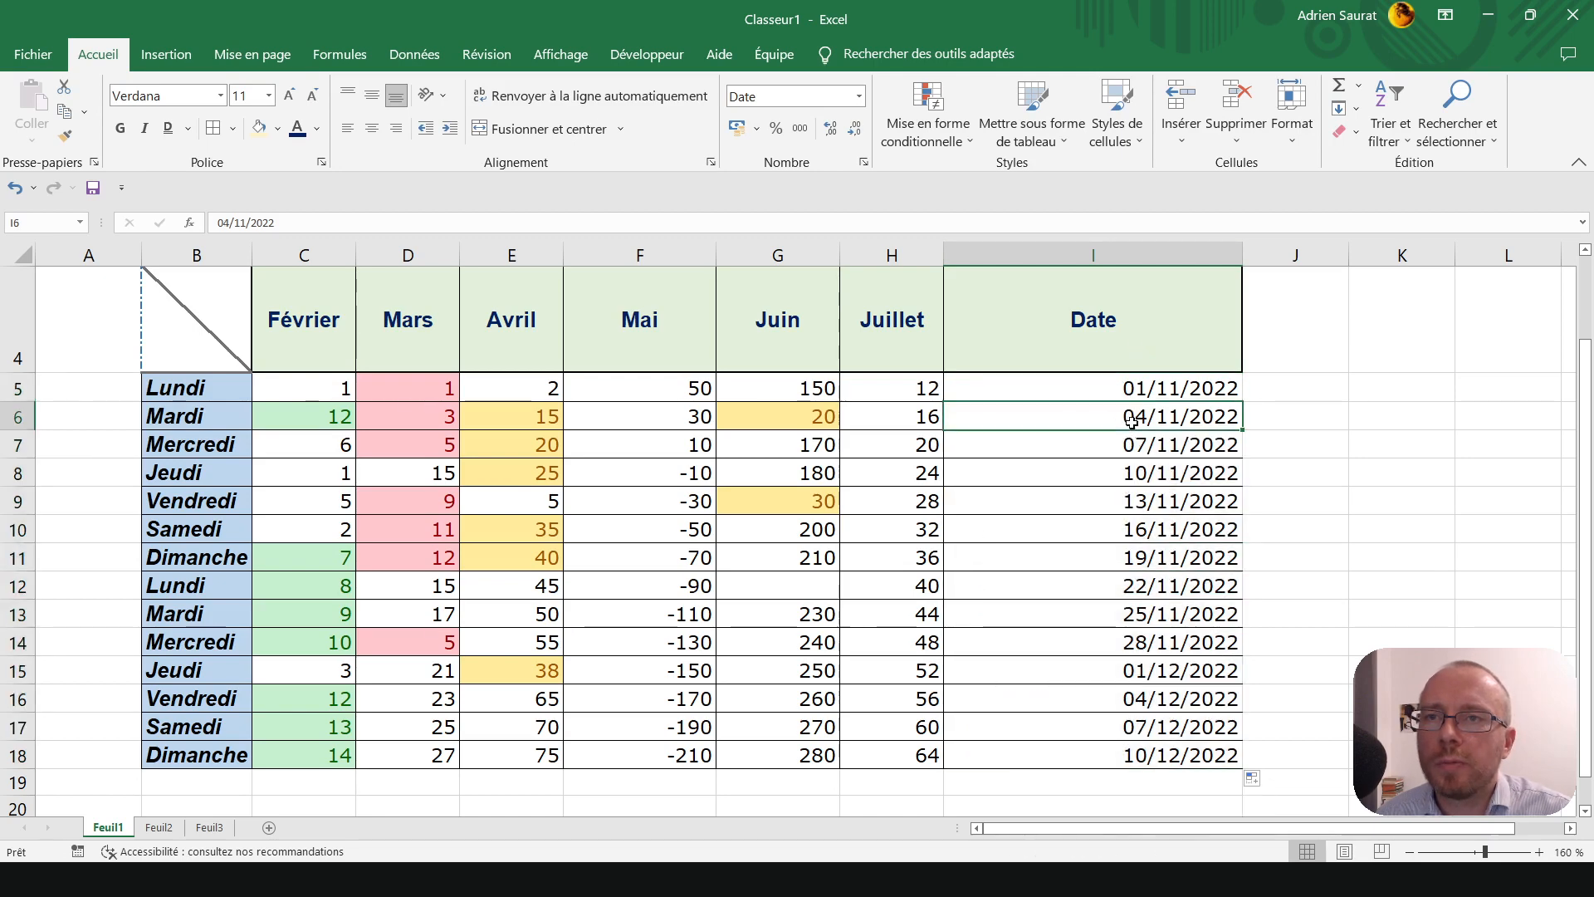
text(06/1)
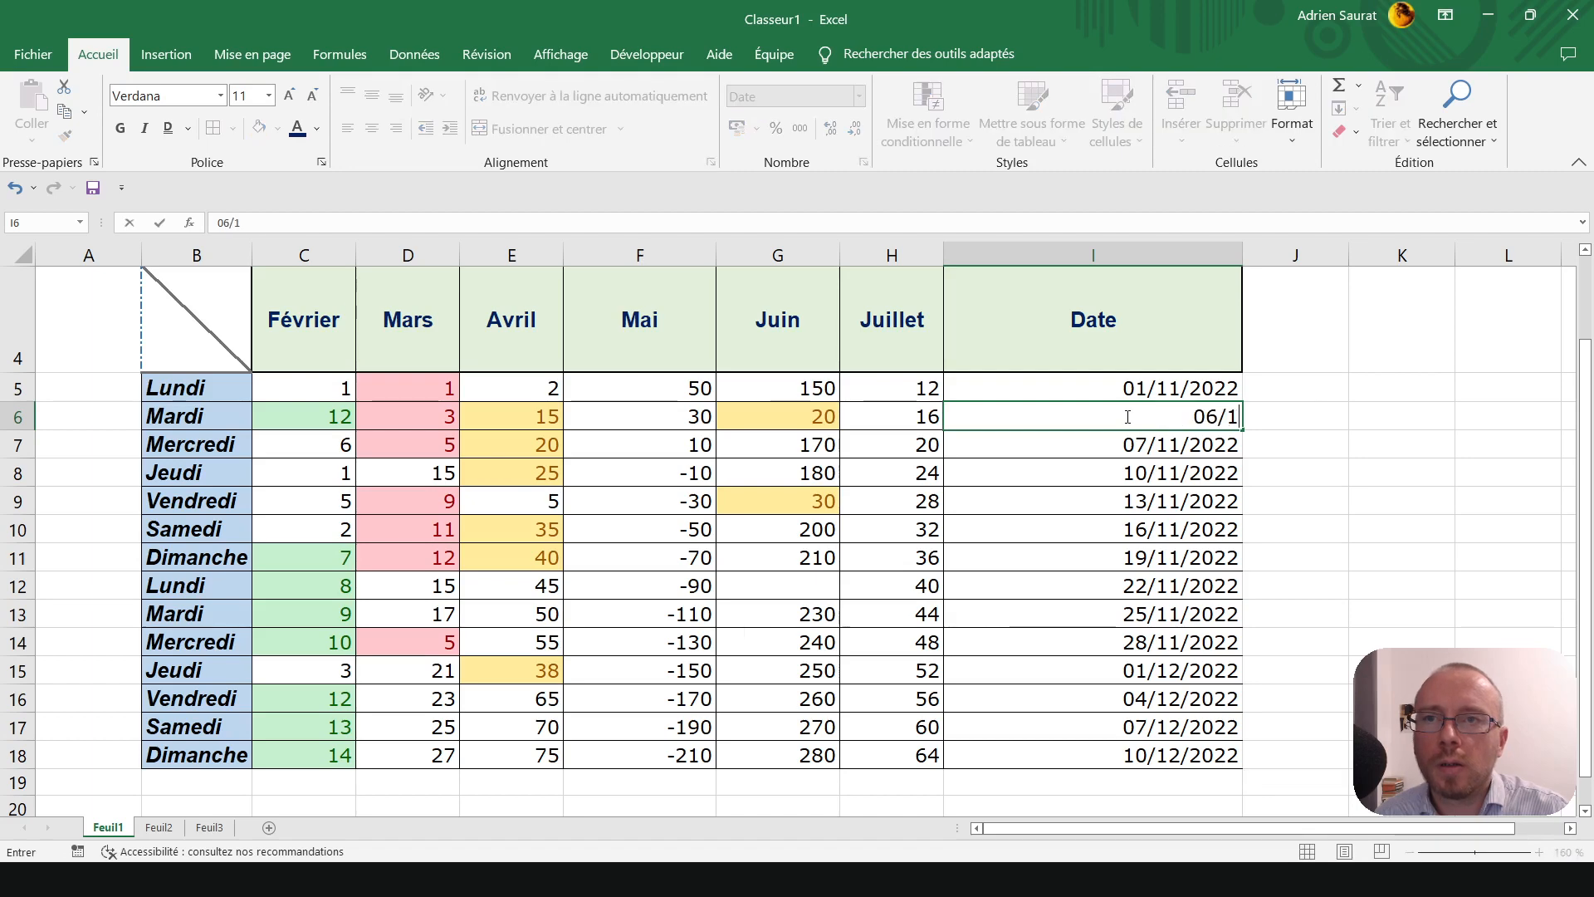
text(1/02)
key(BackSpace)
key(BackSpace)
text(2022)
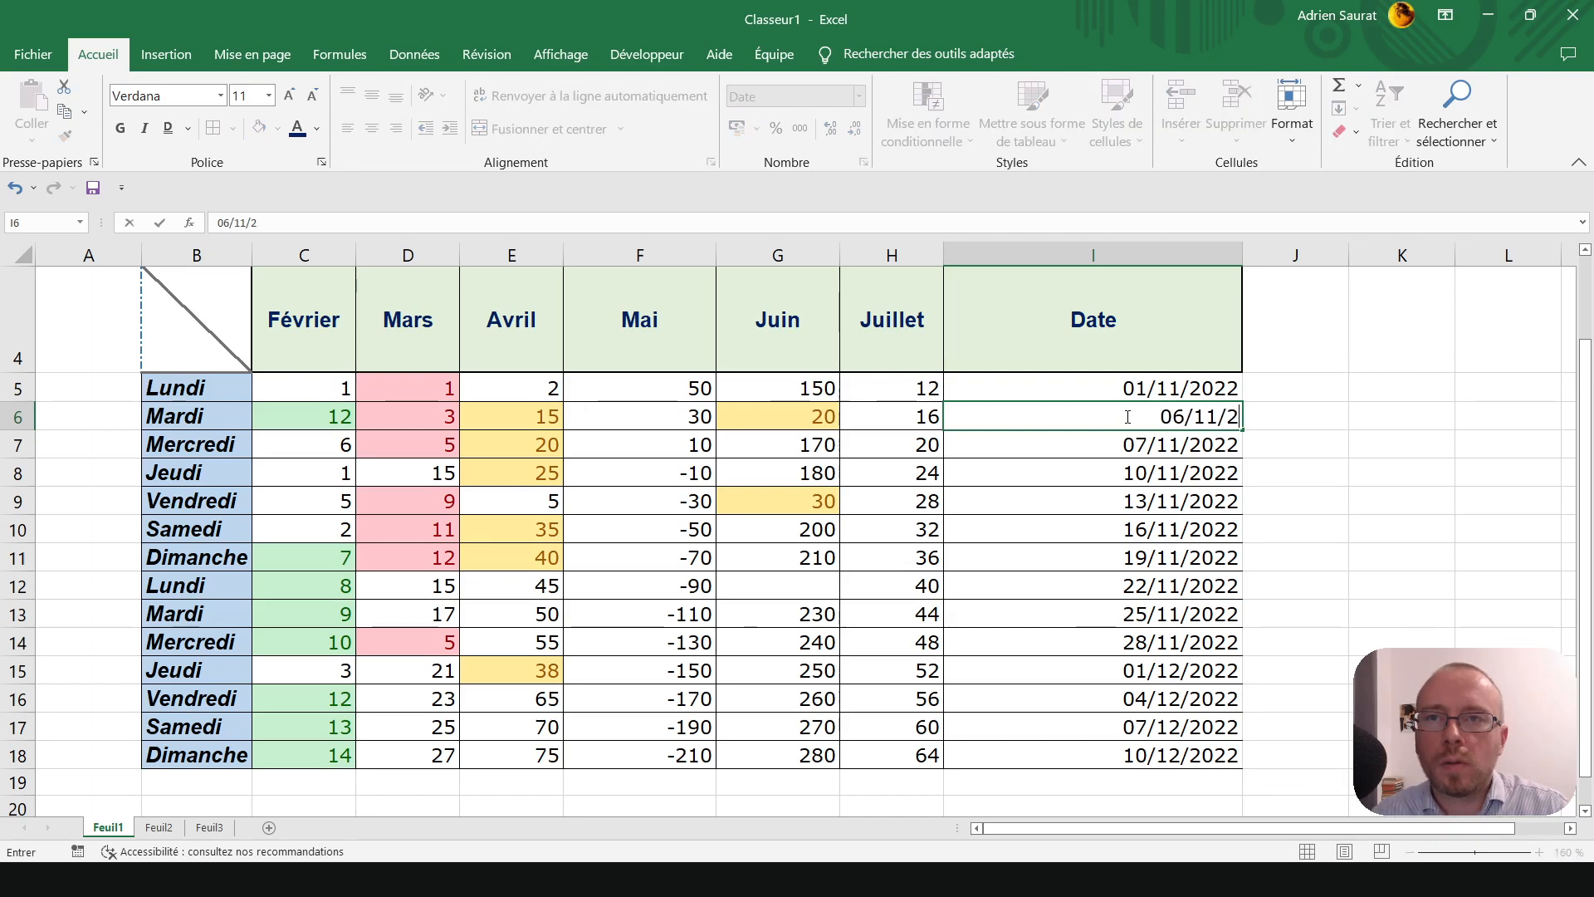
key(Return)
click(1200, 392)
drag(1200, 392, 1200, 420)
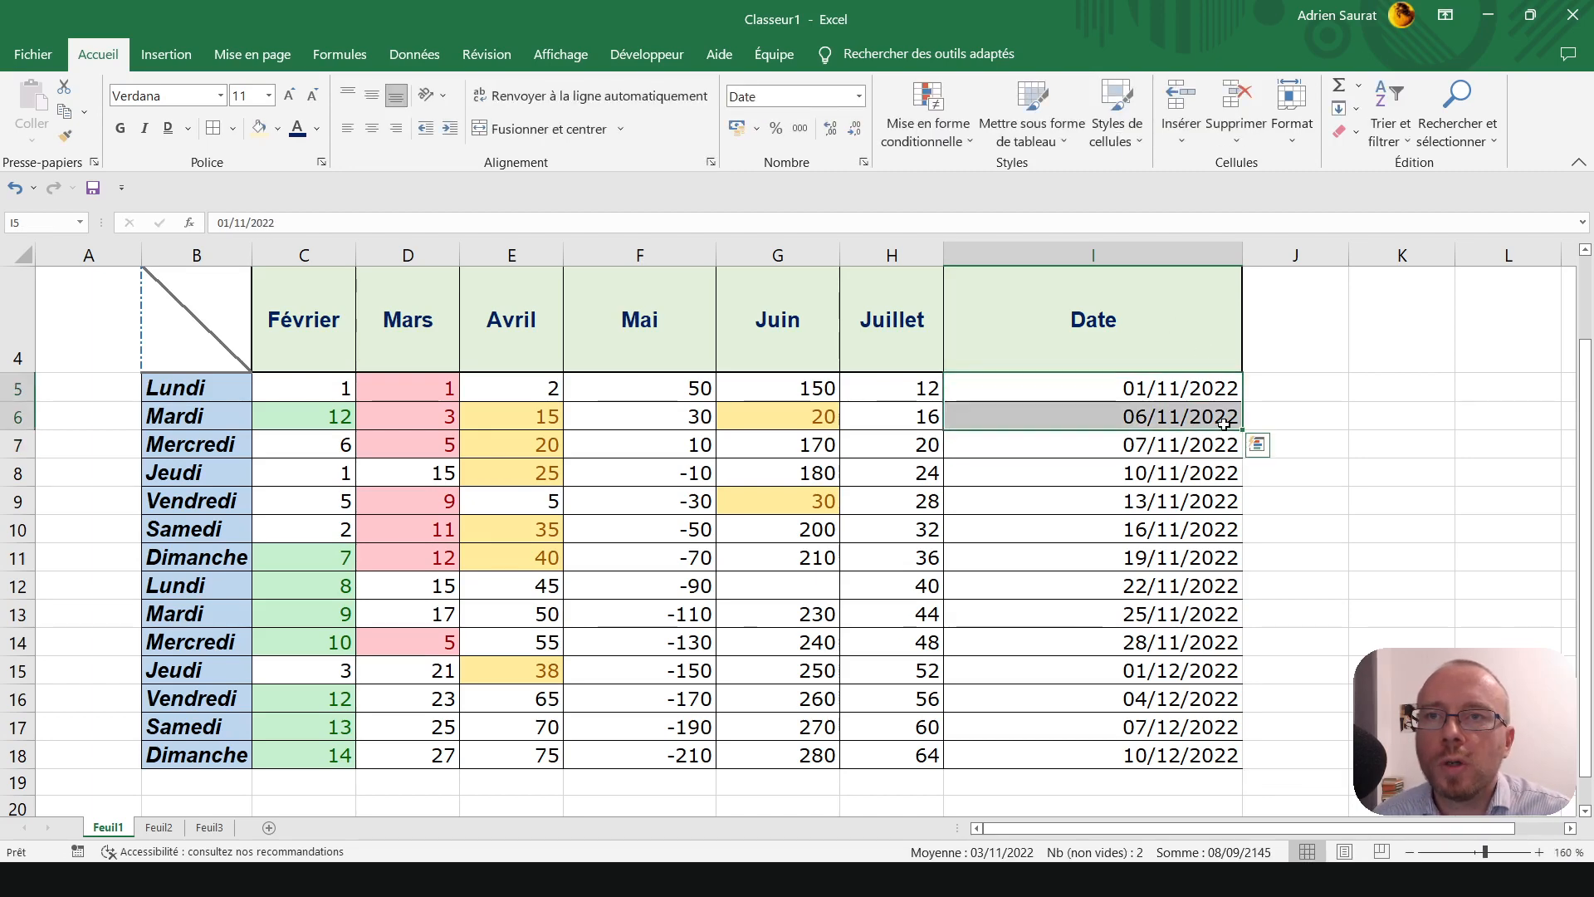
double_click(1243, 430)
click(1198, 433)
- Preview the "Une date se produisant" rule on I5:I18 with "Semaine prochaine" and "Le mois prochain", check the format choices, and close it without applying
click(1122, 383)
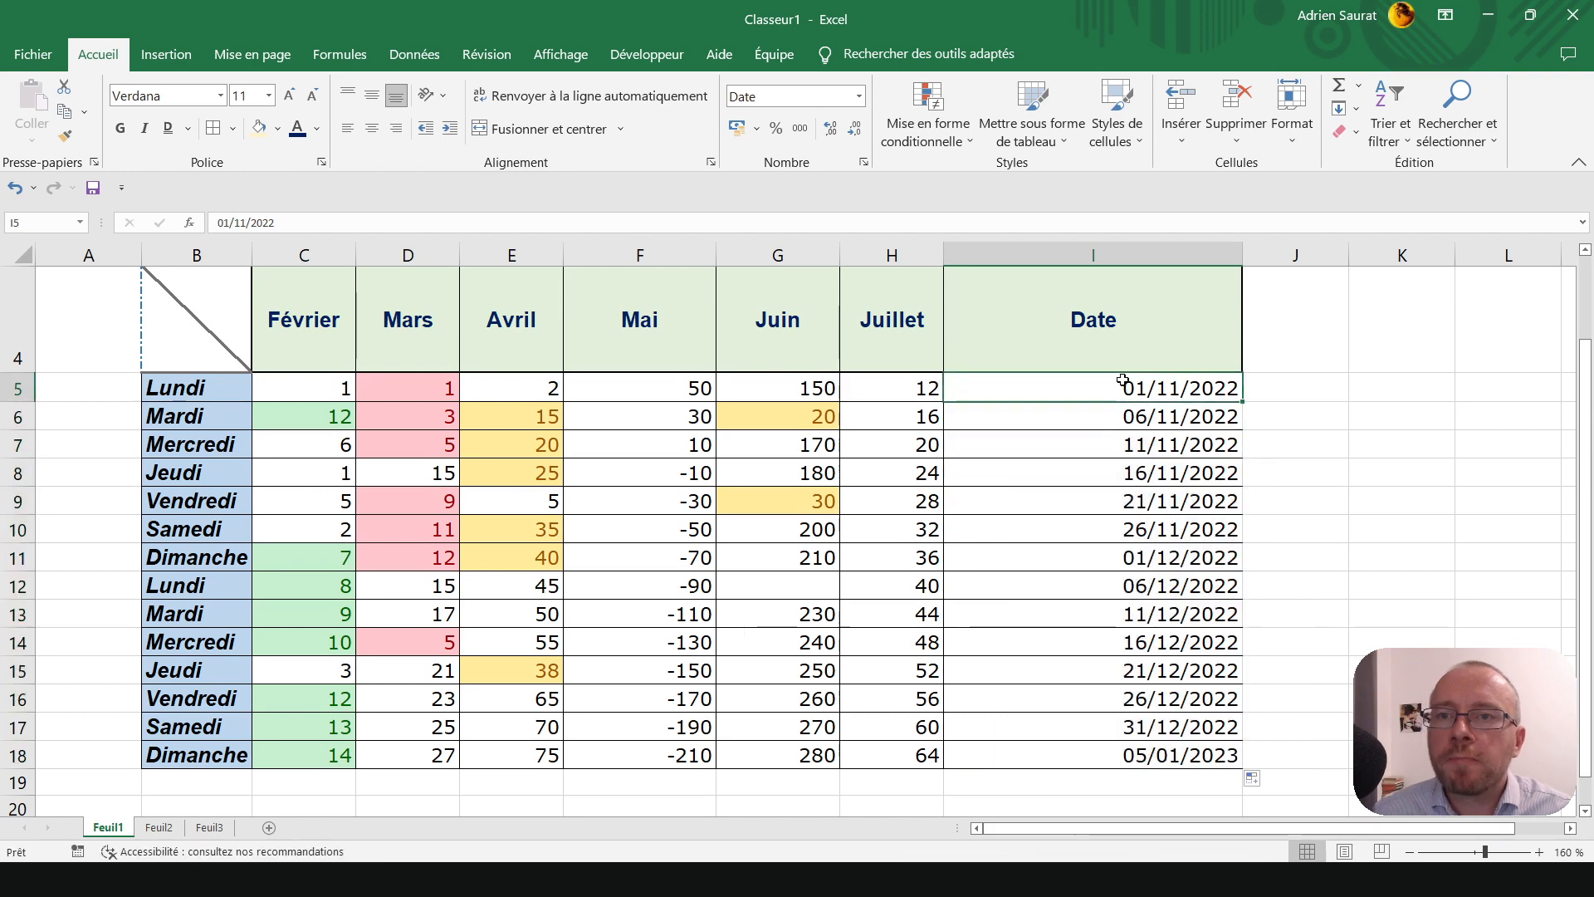
drag(1132, 401, 1161, 754)
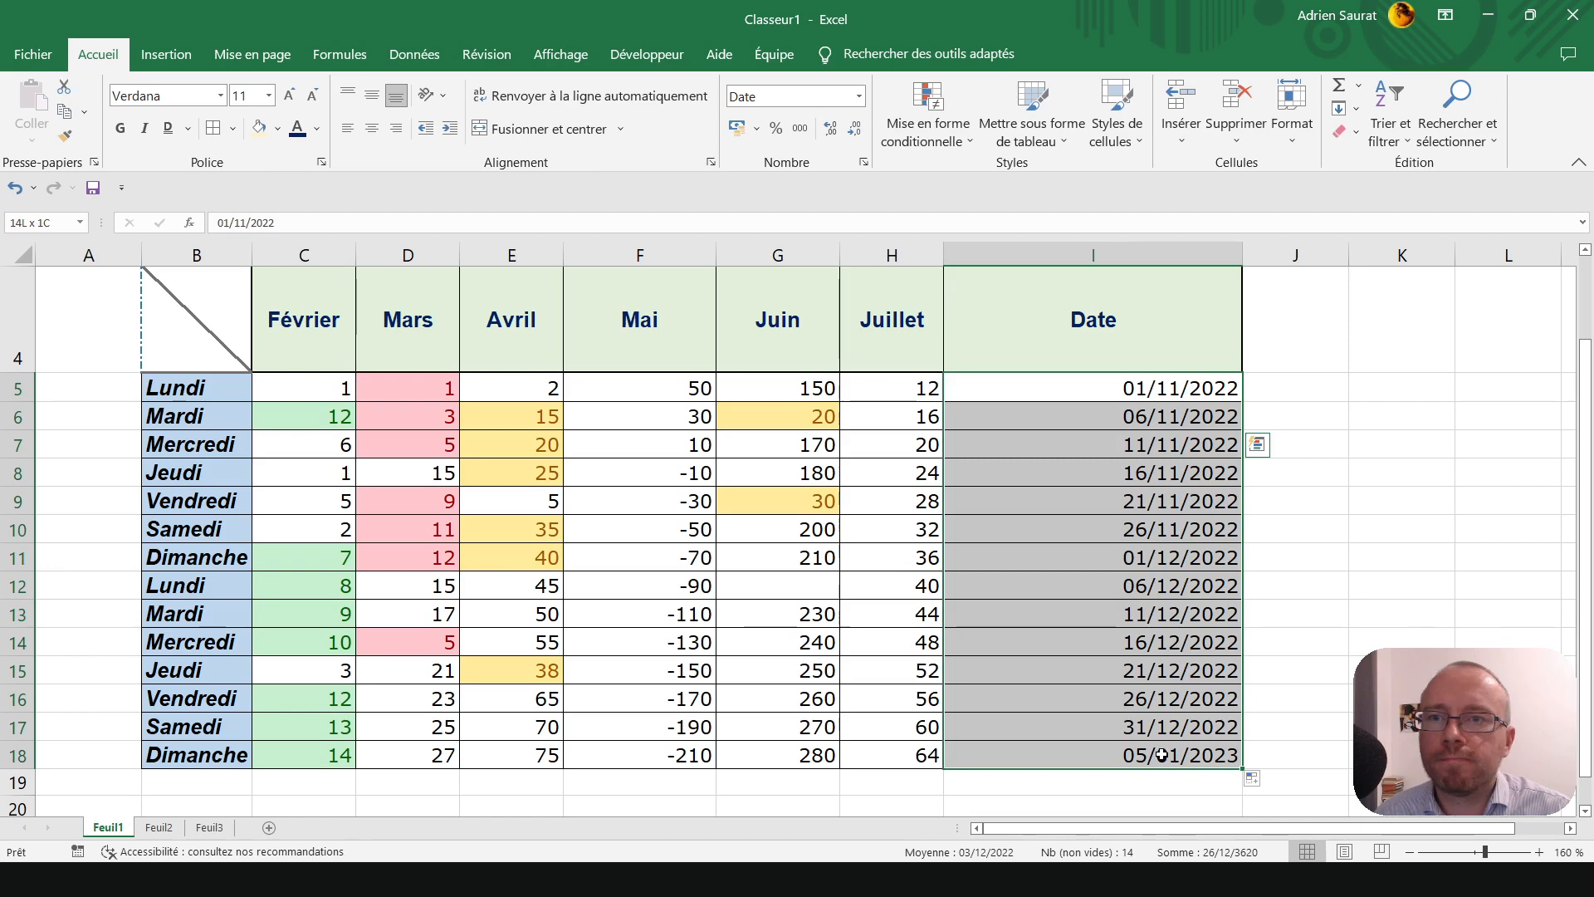
click(928, 124)
mouse_move(989, 181)
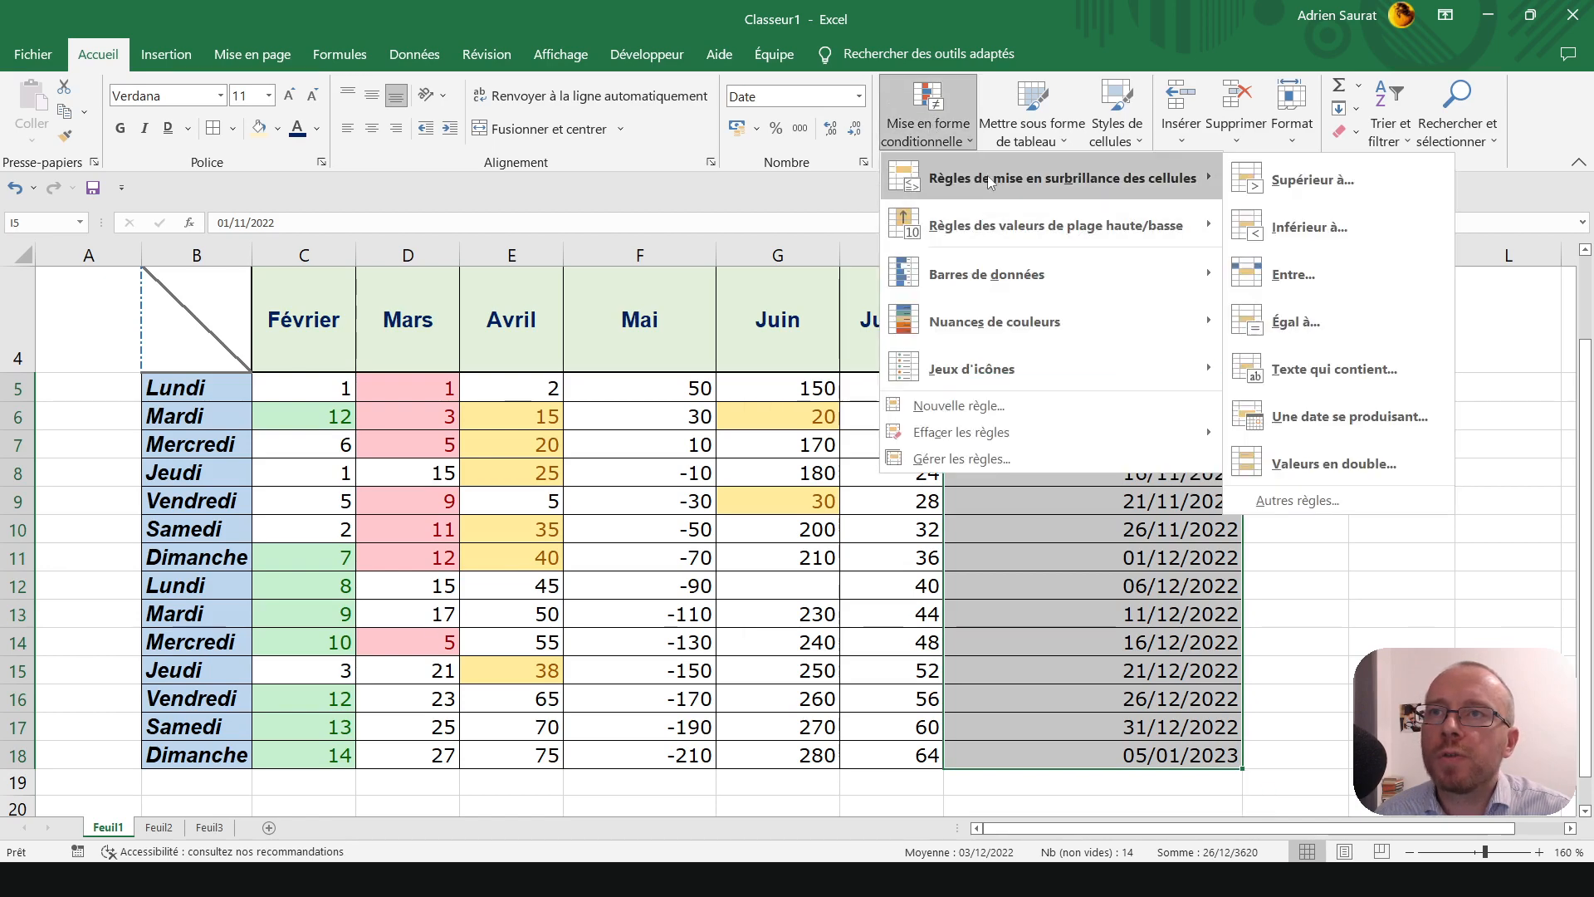
click(1302, 417)
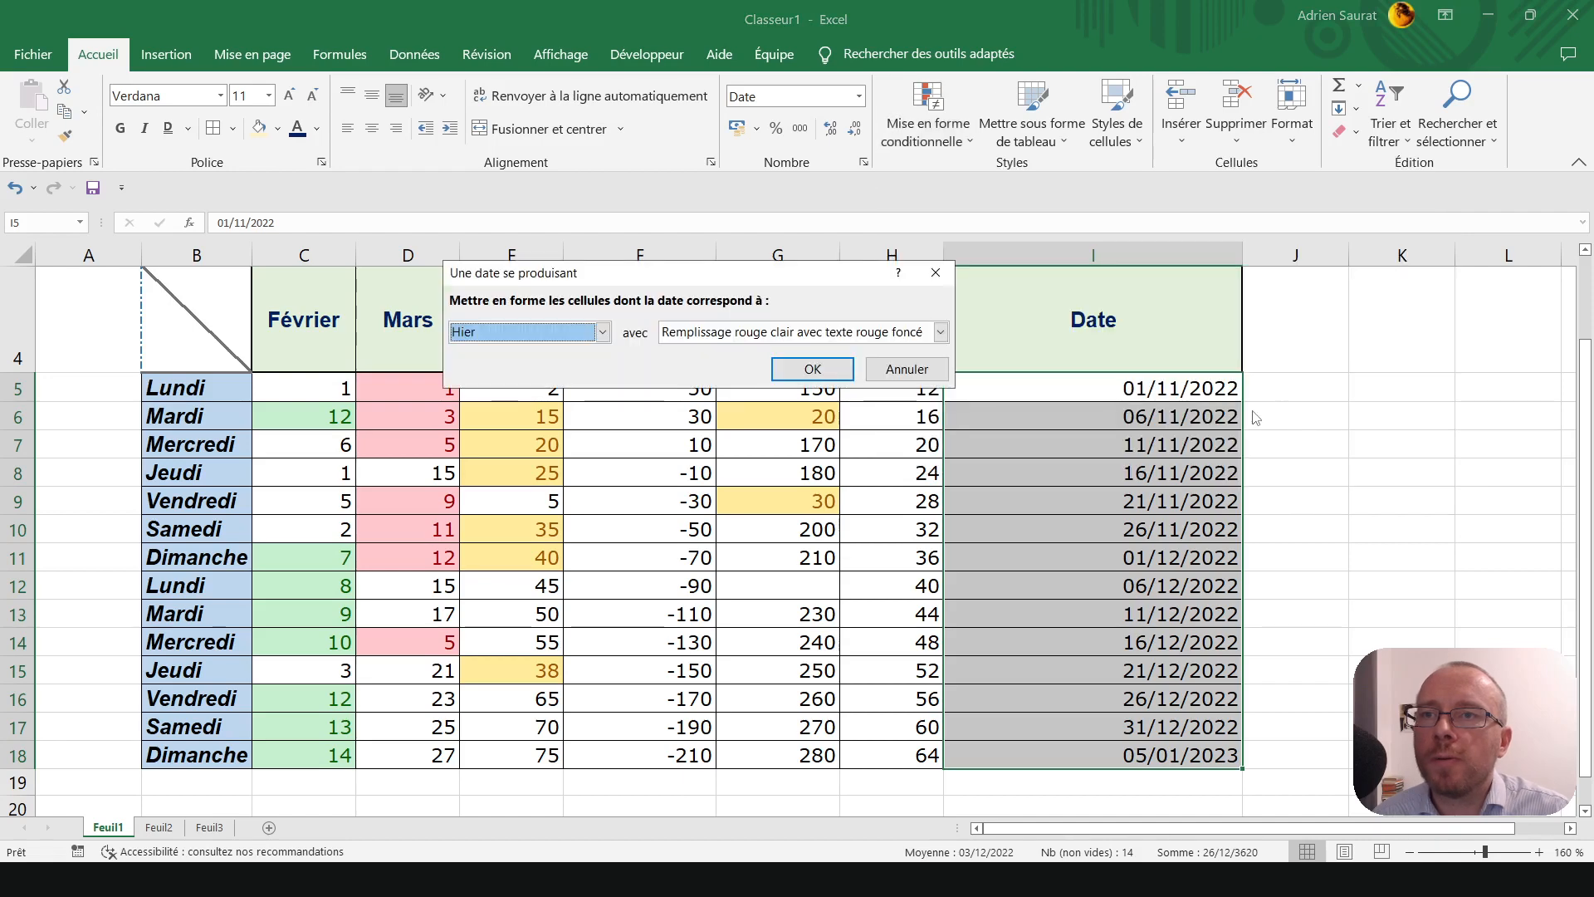
click(602, 332)
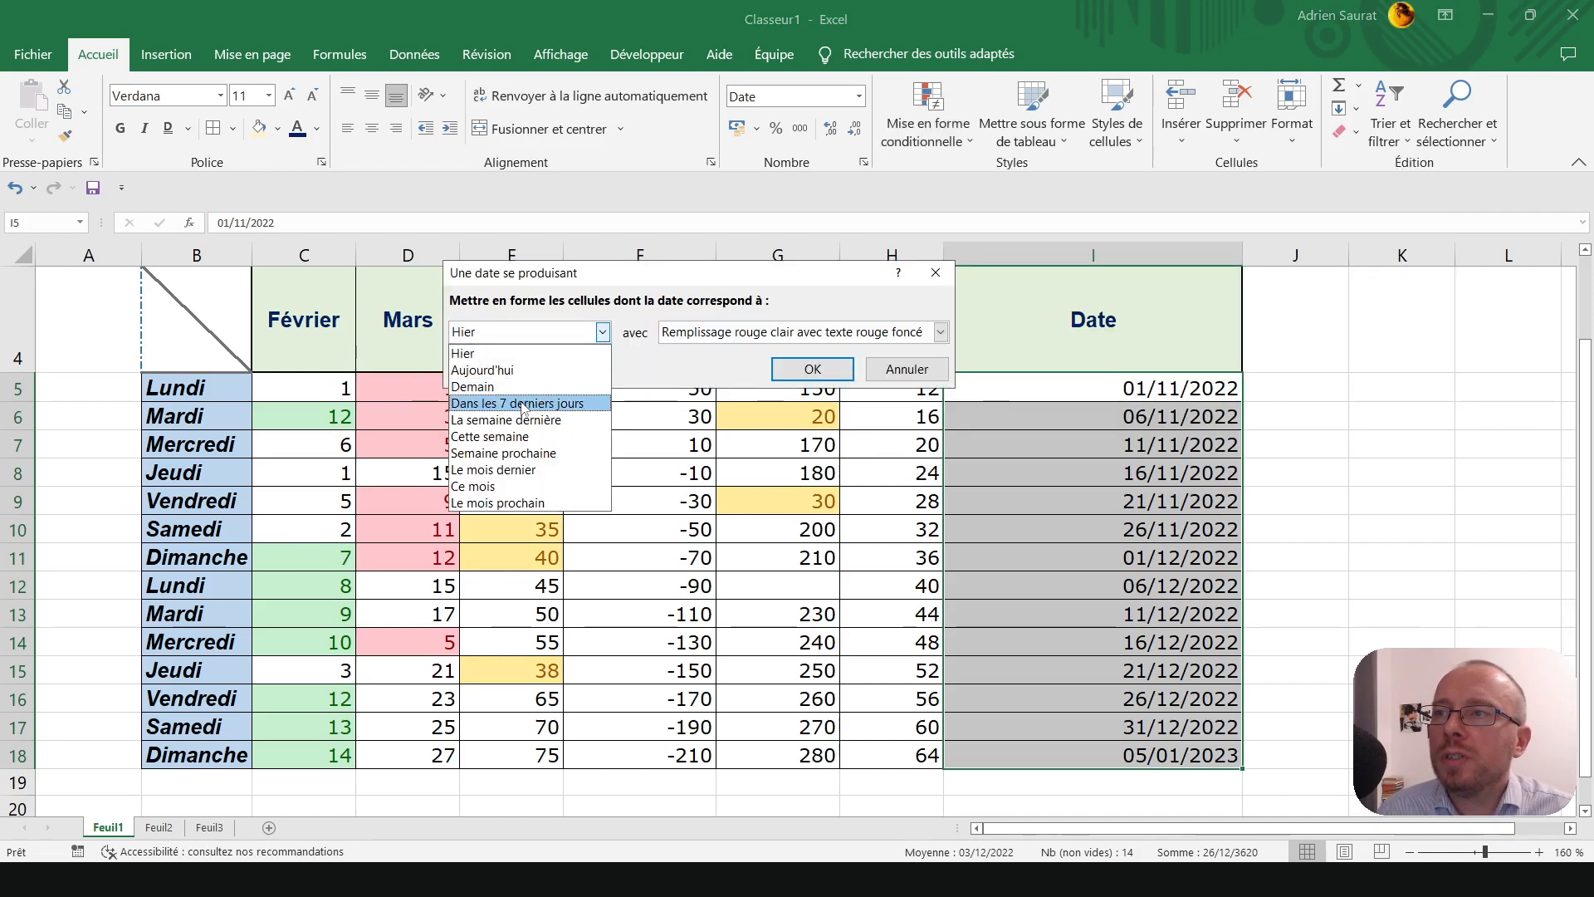
click(532, 453)
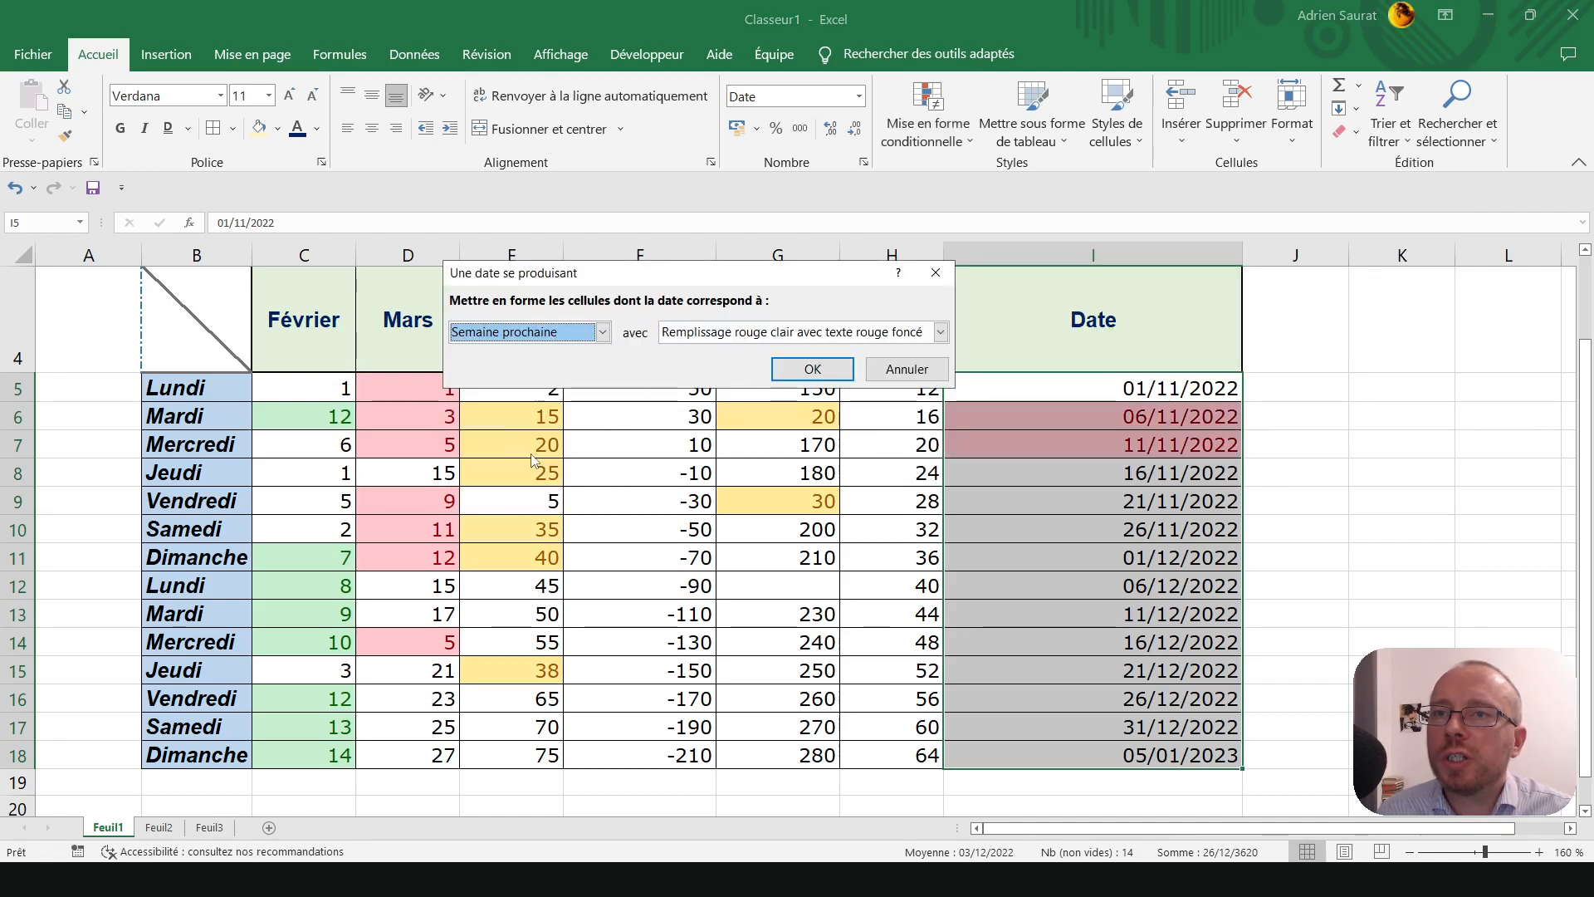
click(575, 335)
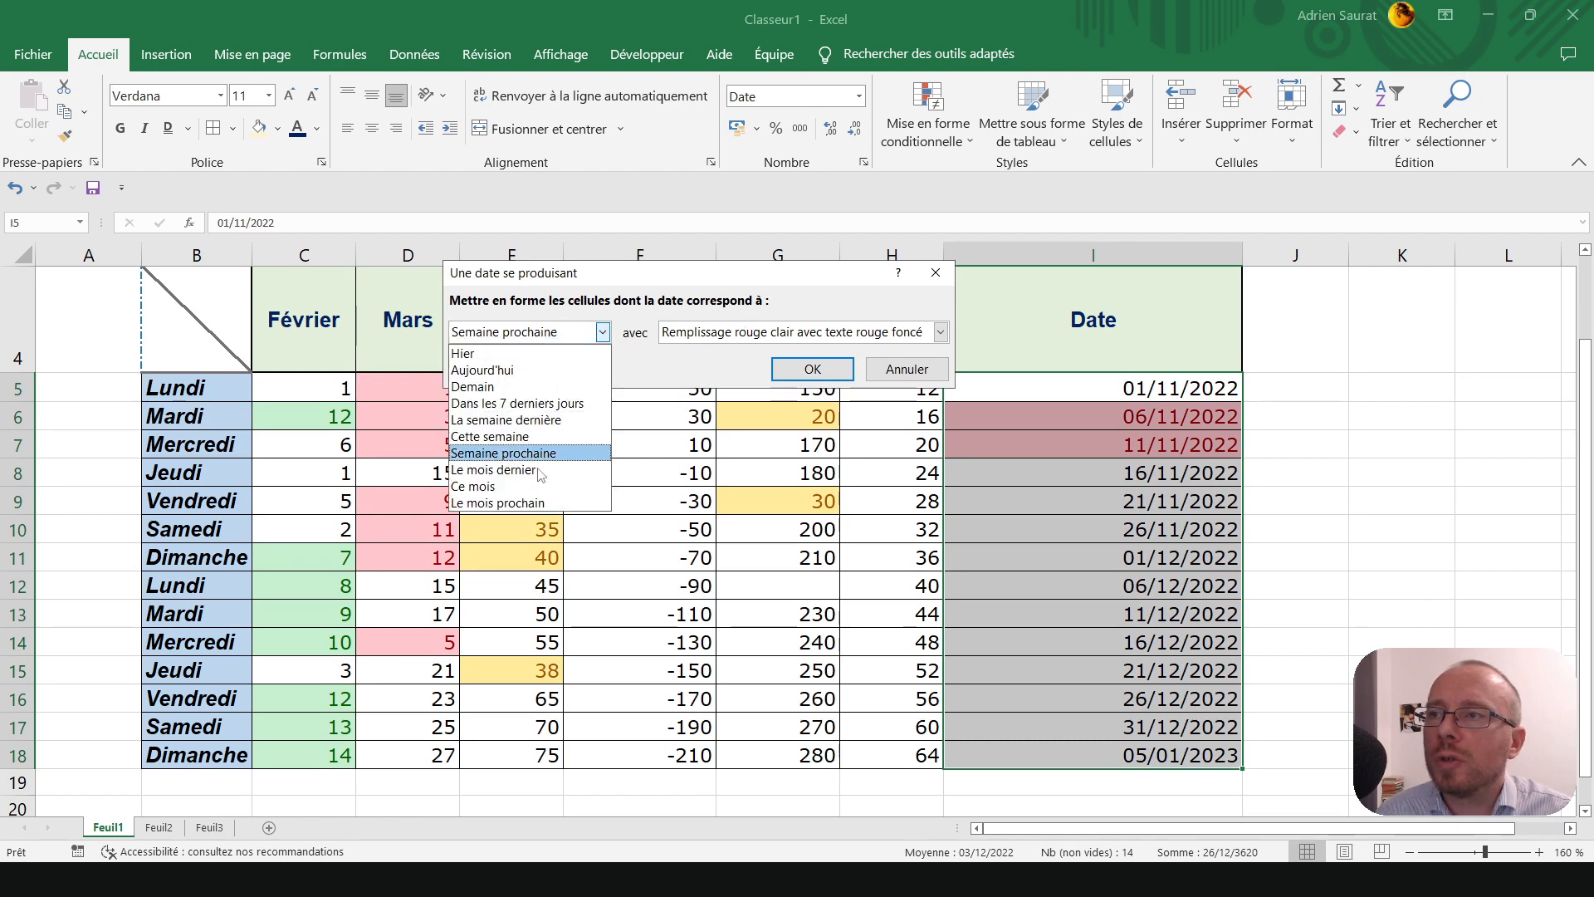
click(539, 503)
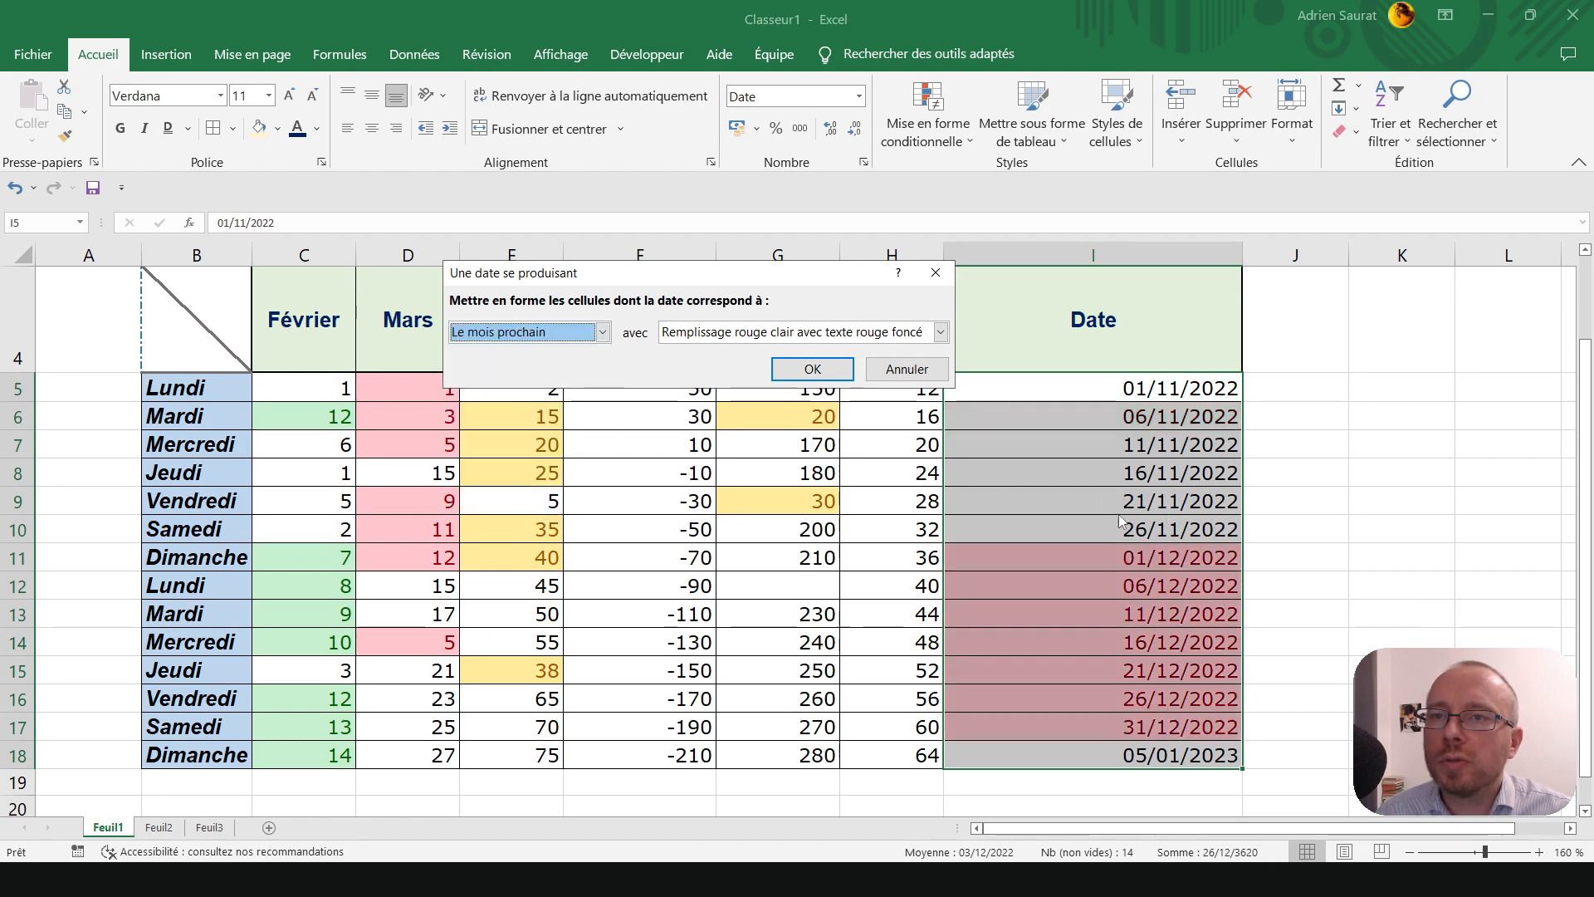
click(581, 334)
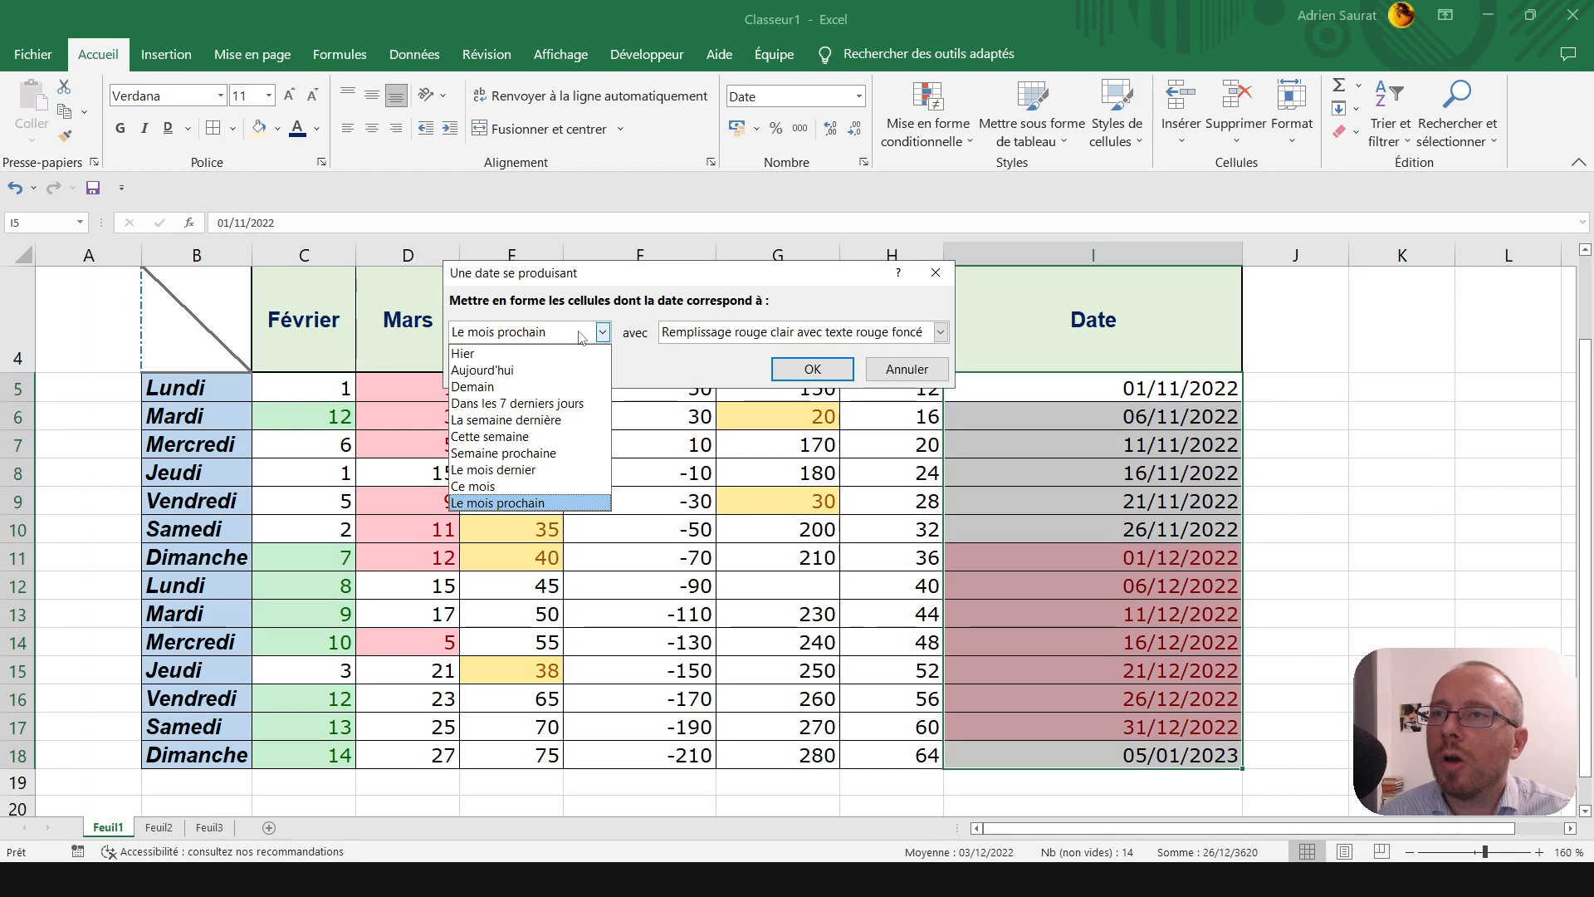
click(581, 336)
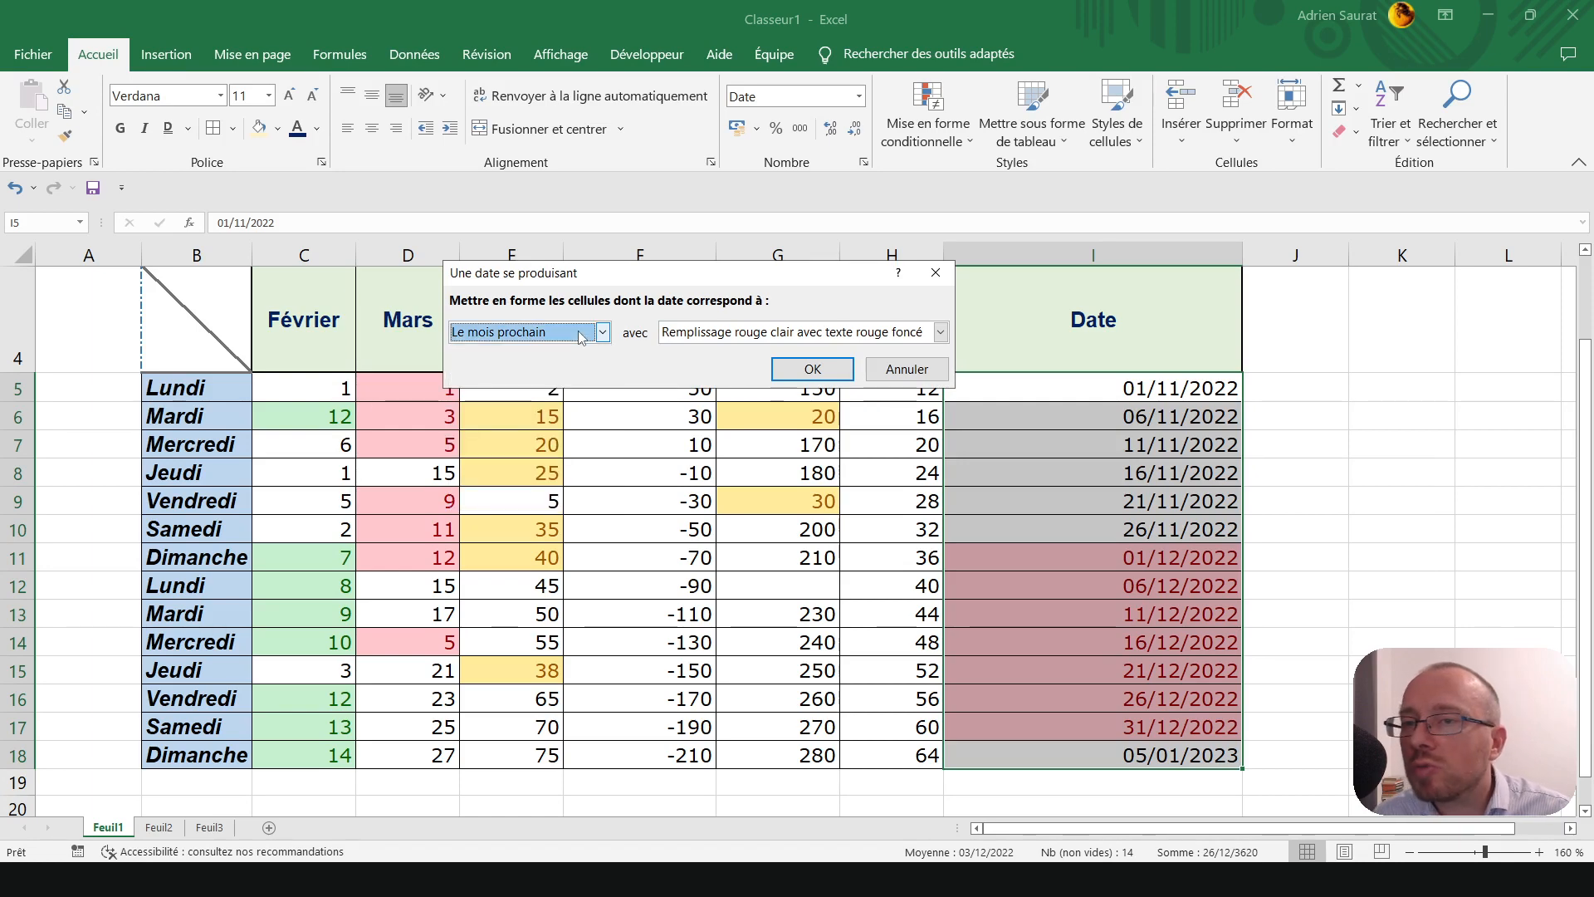
click(941, 332)
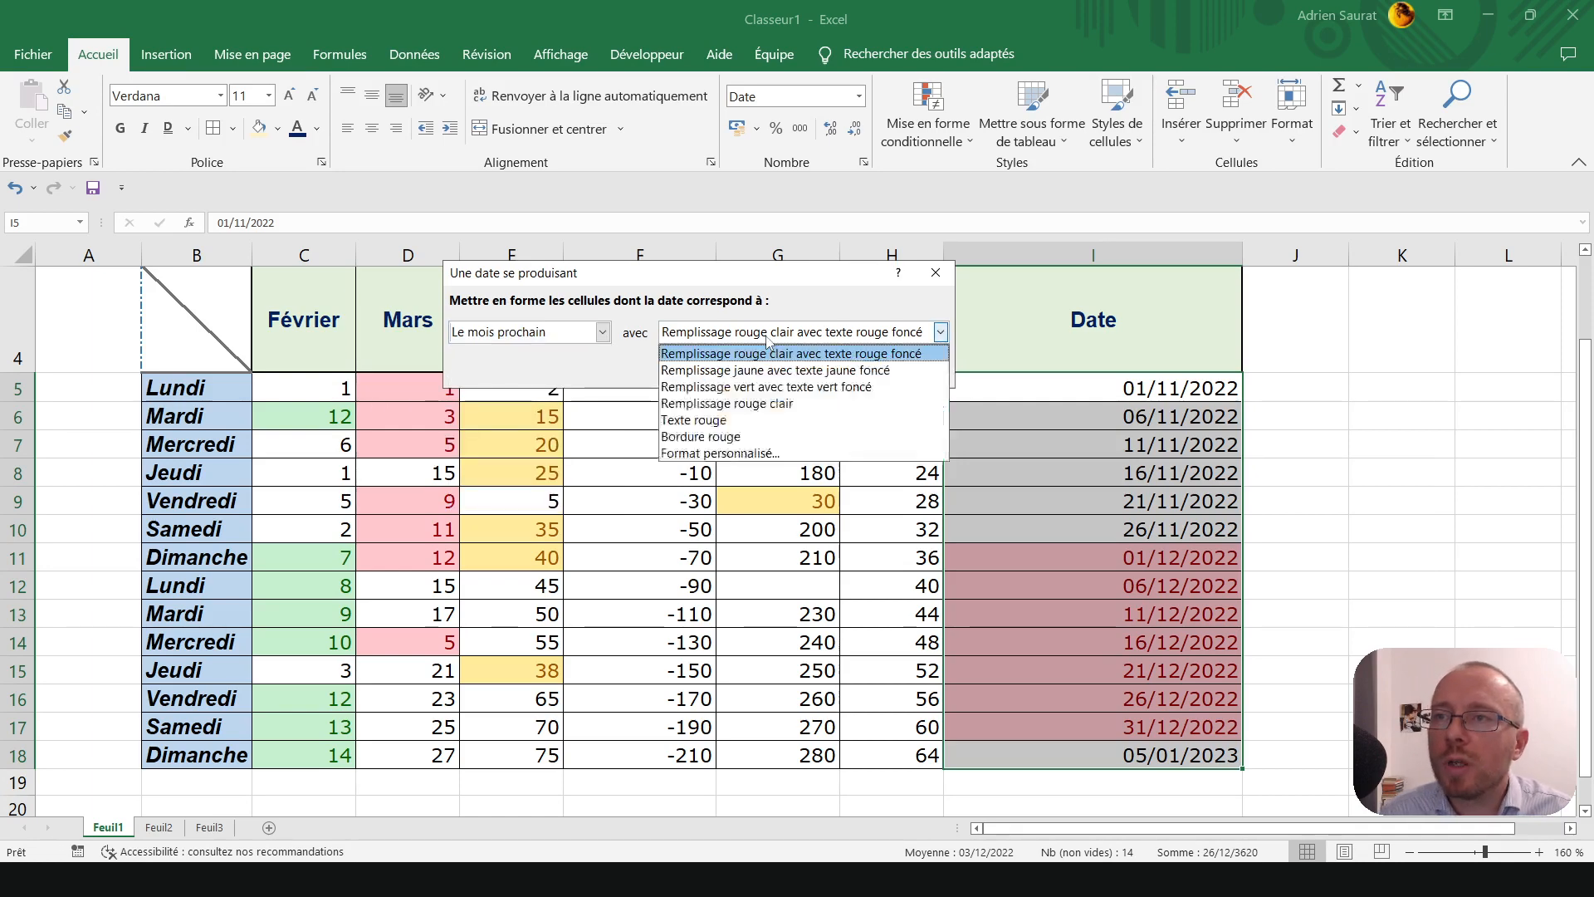
click(937, 279)
click(927, 117)
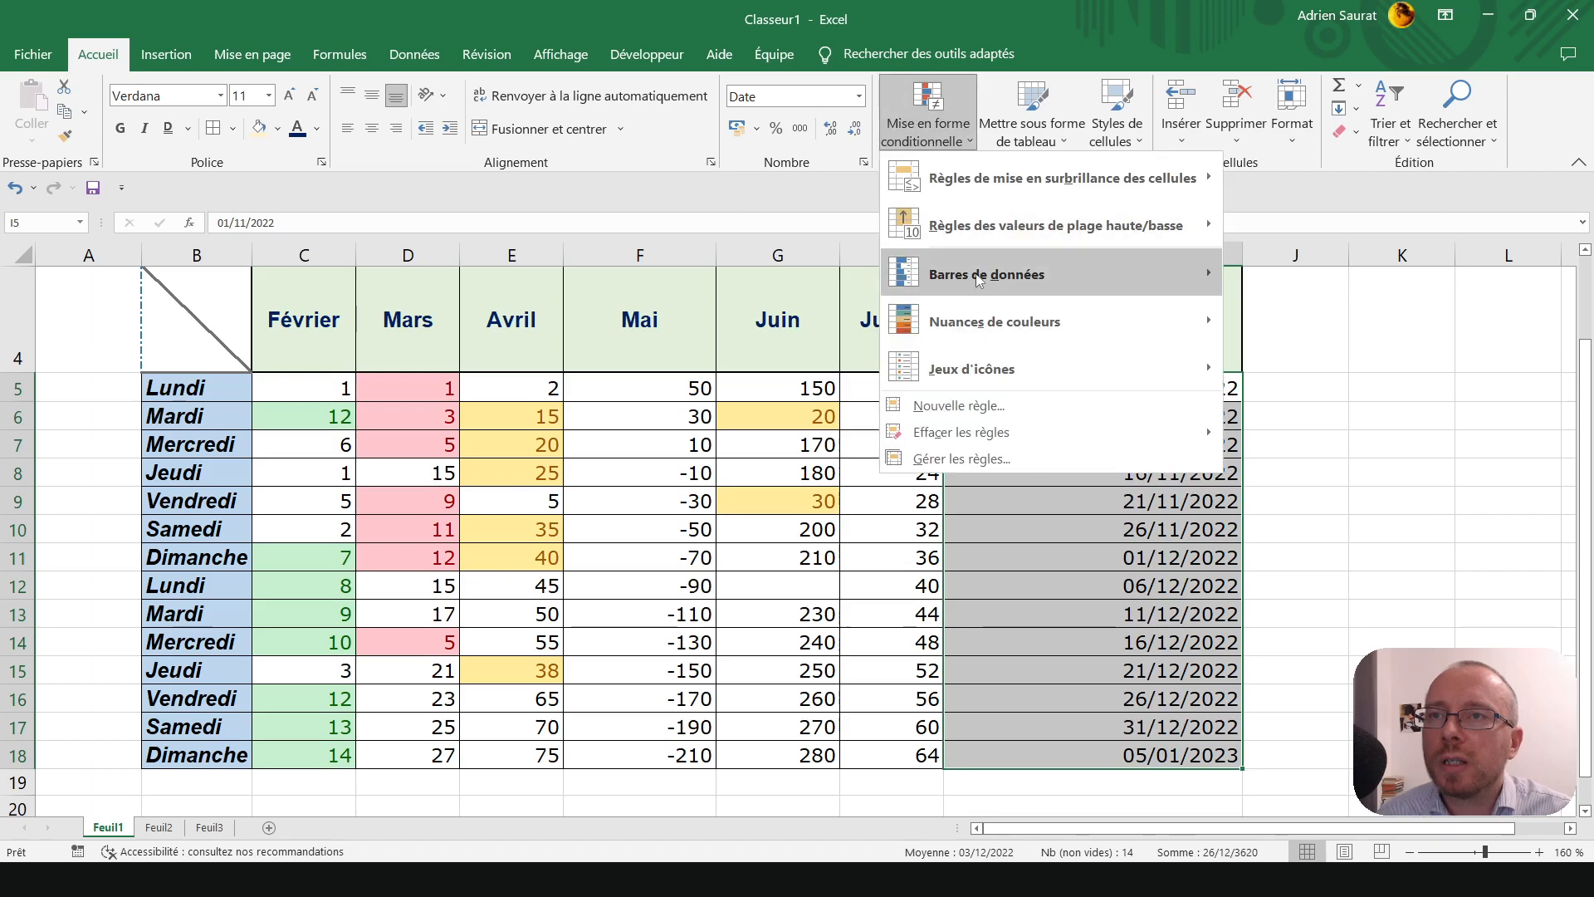
mouse_move(1005, 177)
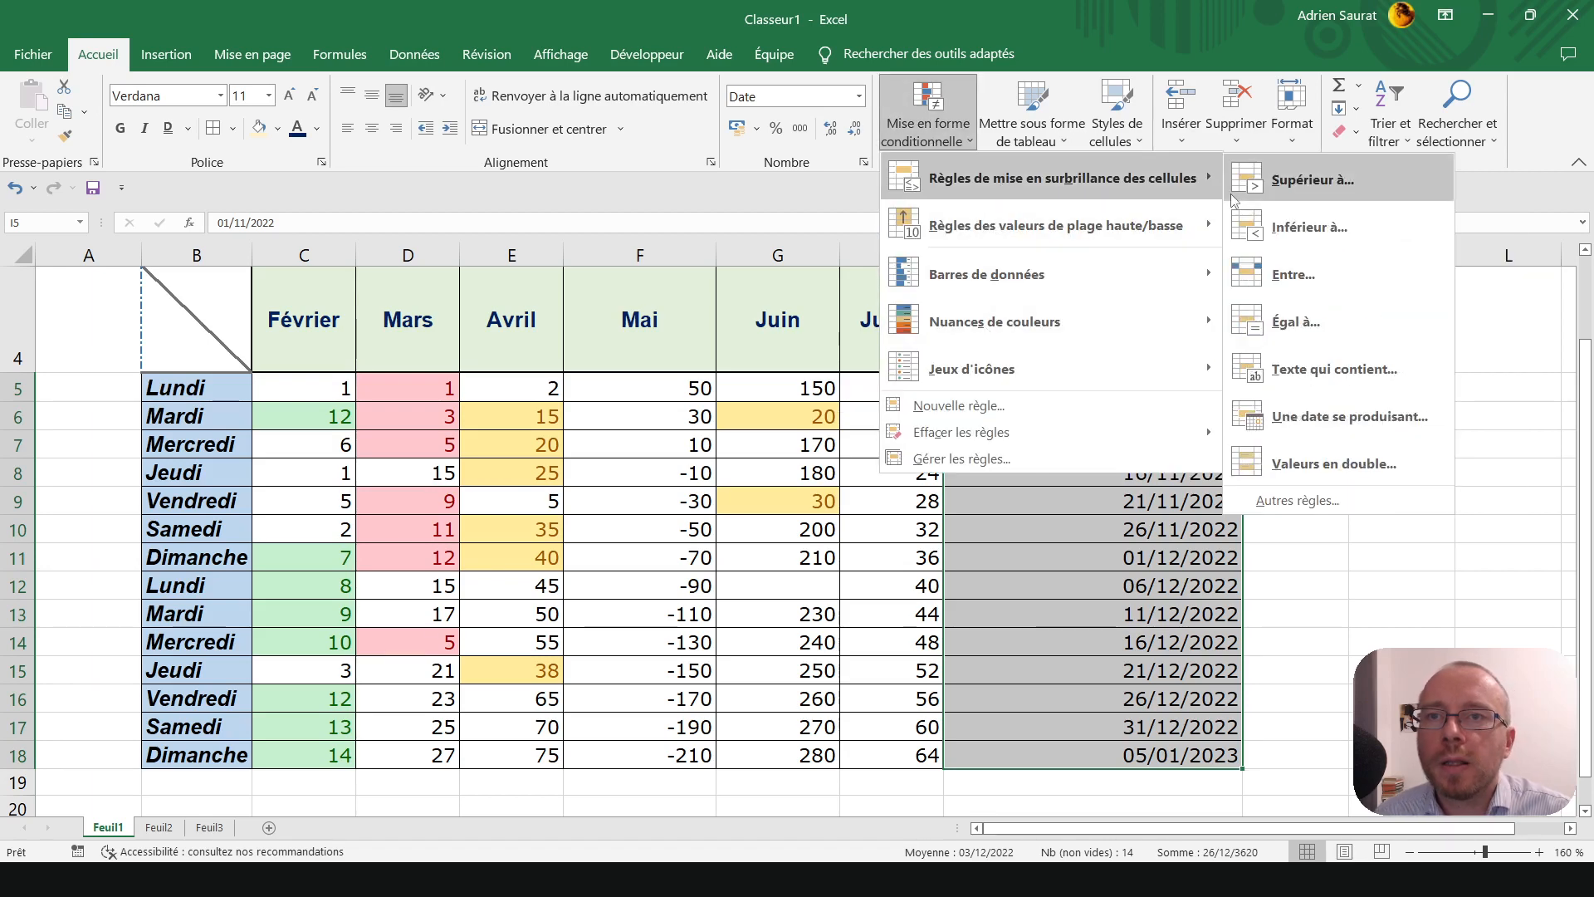
key(Escape)
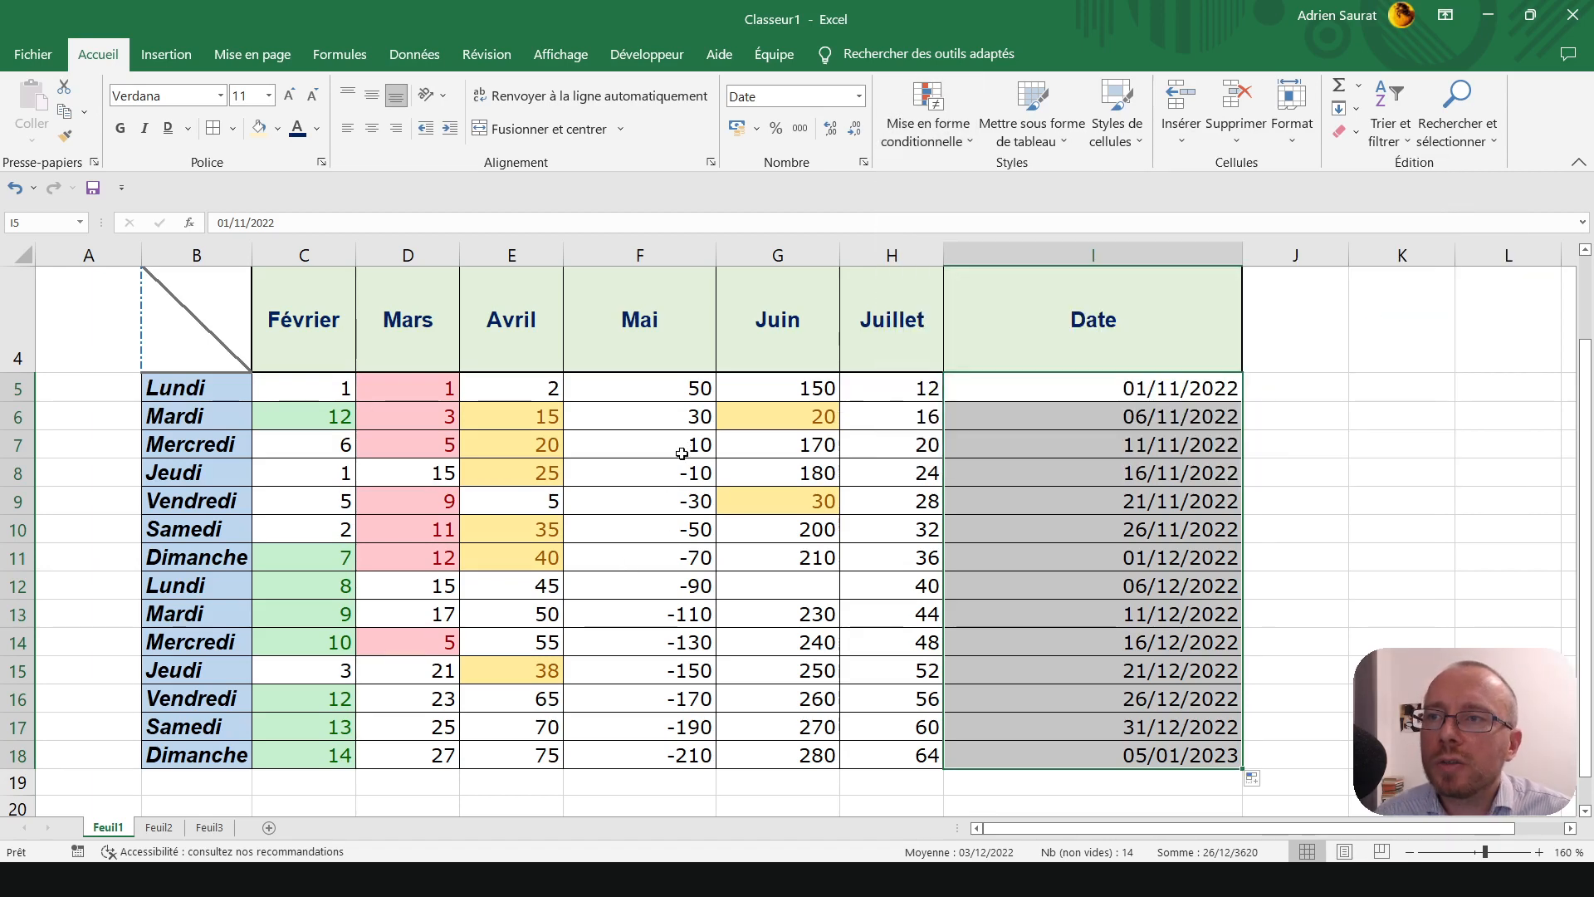
- Enter 10 in cell F13 of the Mai column to create a duplicate value
click(644, 609)
text(10)
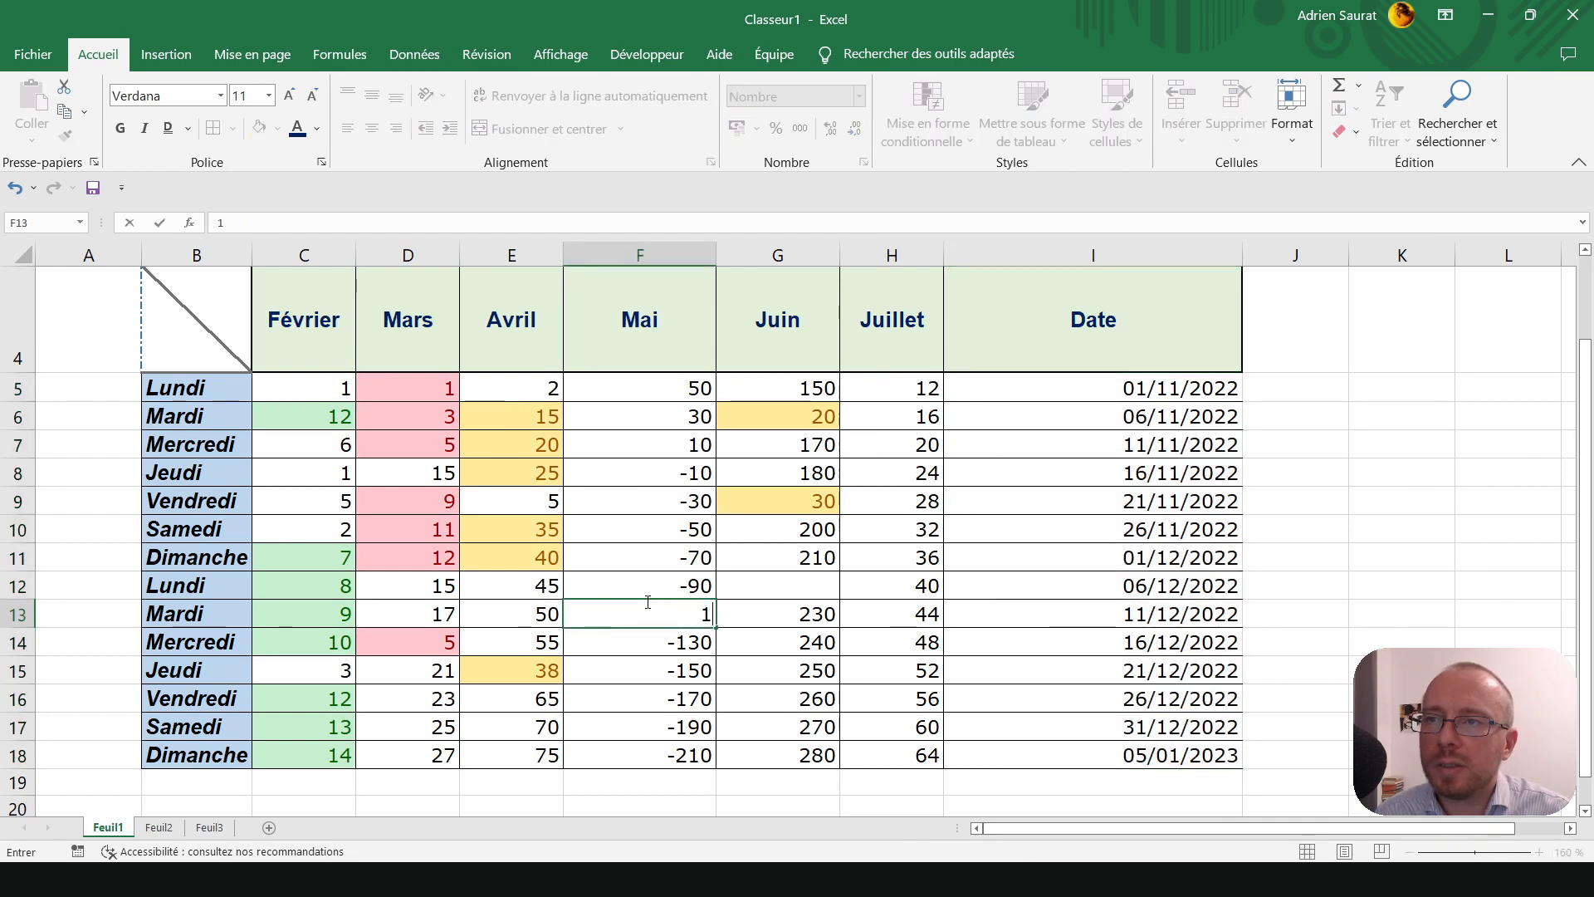
key(Return)
- Highlight duplicate values in the Mai column, F5:F18, with the format "Remplissage rouge clair avec texte rouge foncé"
click(689, 388)
drag(690, 388, 696, 754)
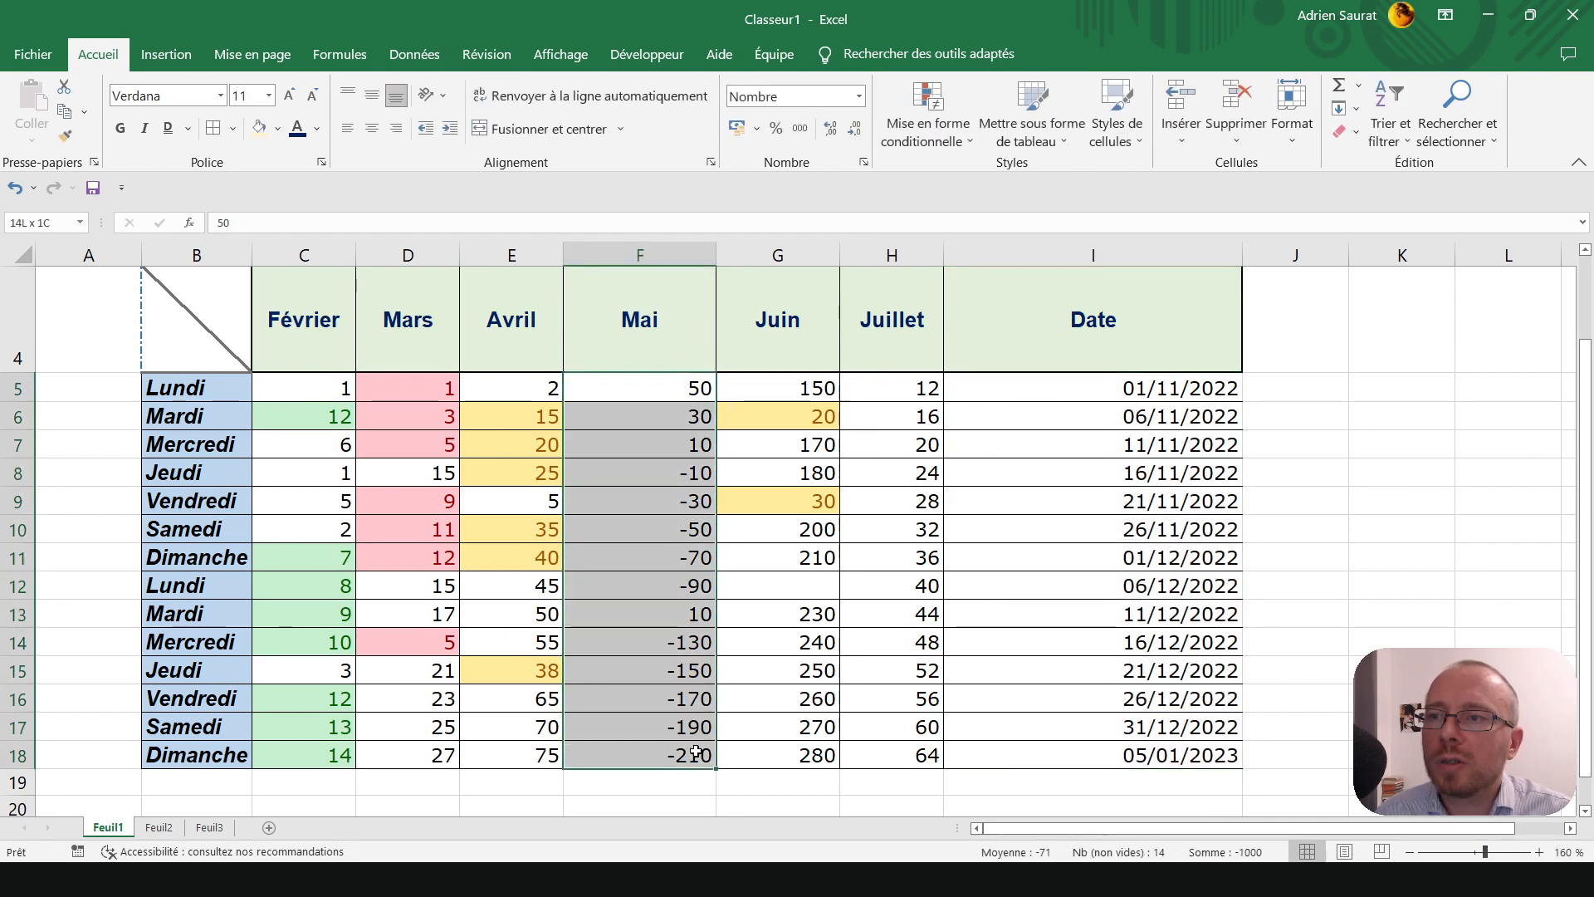
click(947, 129)
mouse_move(981, 178)
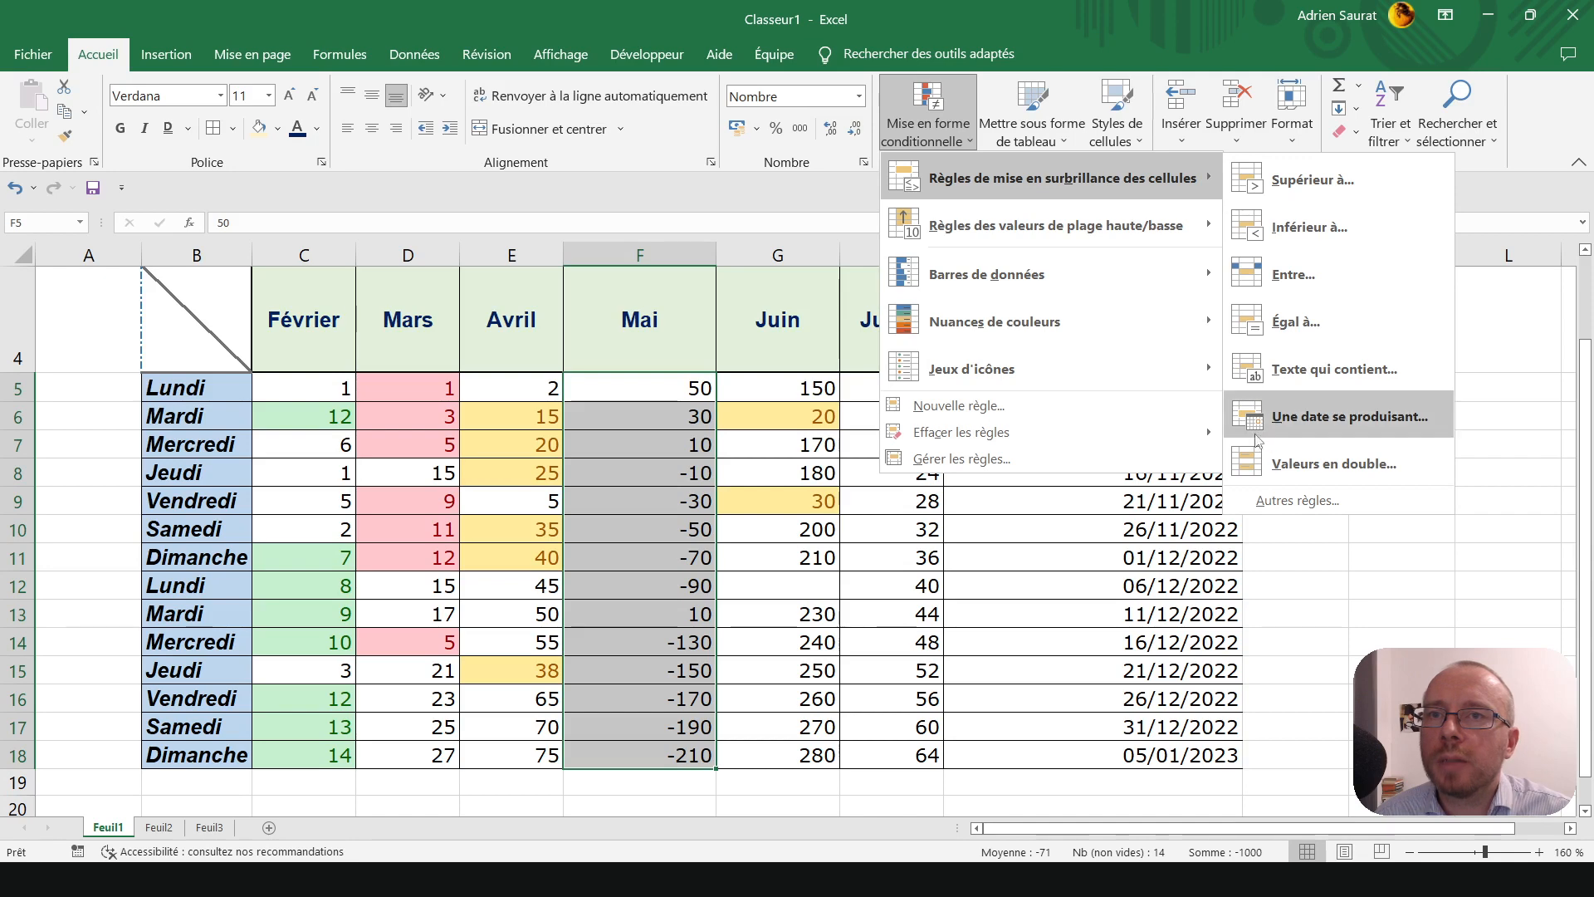
click(1296, 461)
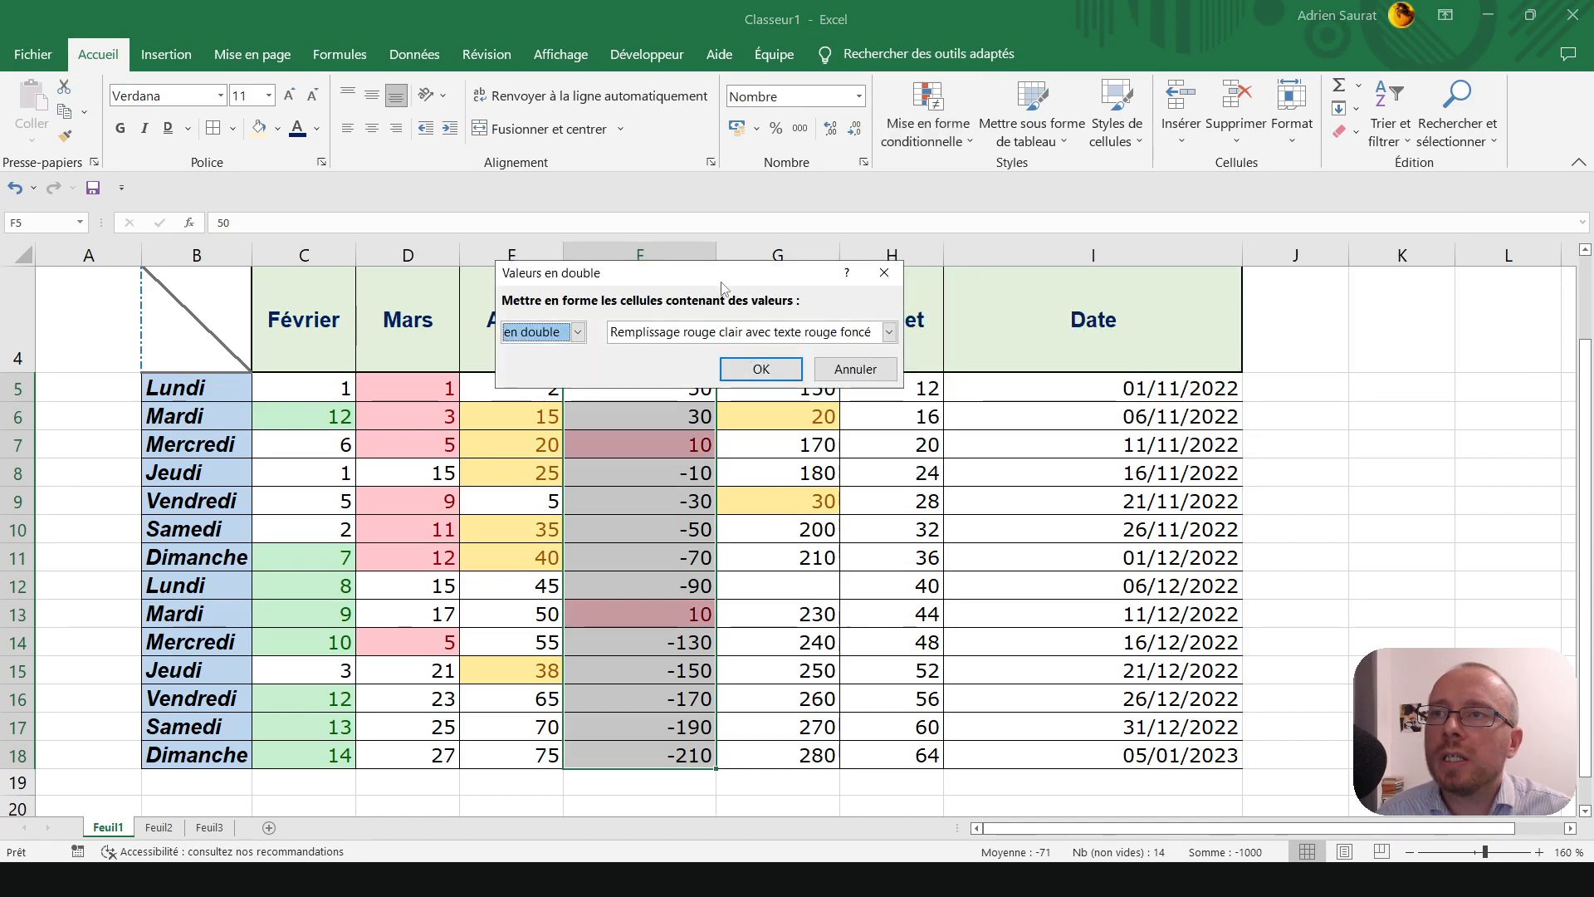
drag(720, 282, 1047, 233)
click(1062, 324)
- Test the duplicate values rule by entering 30 in cells F10 and F11 of the Mai column
click(660, 526)
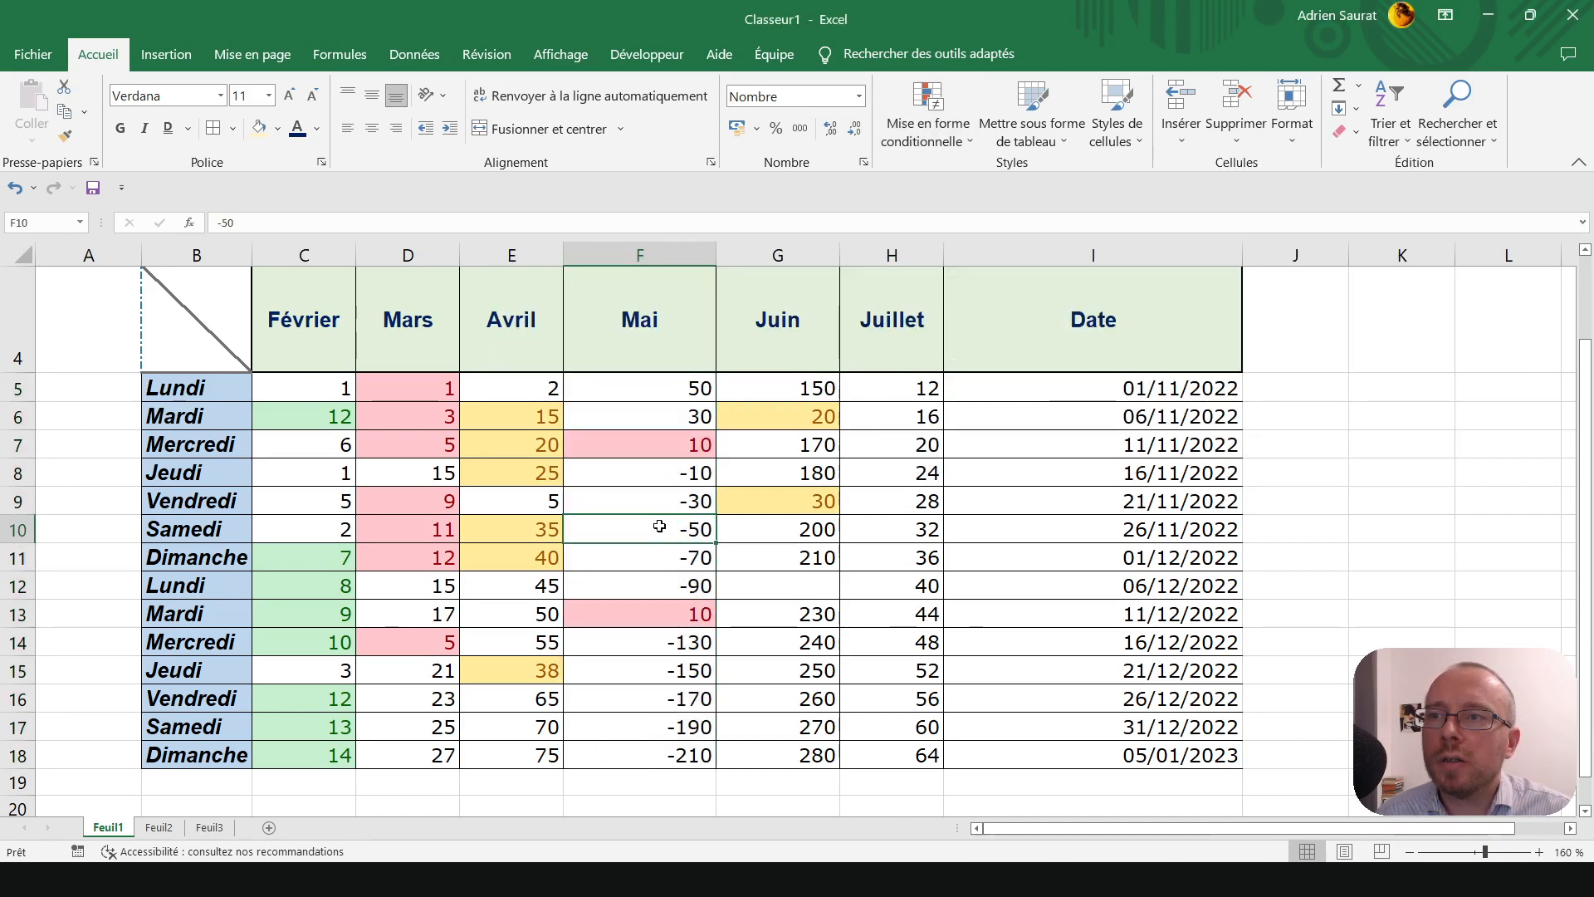
text(30)
key(Return)
text(30)
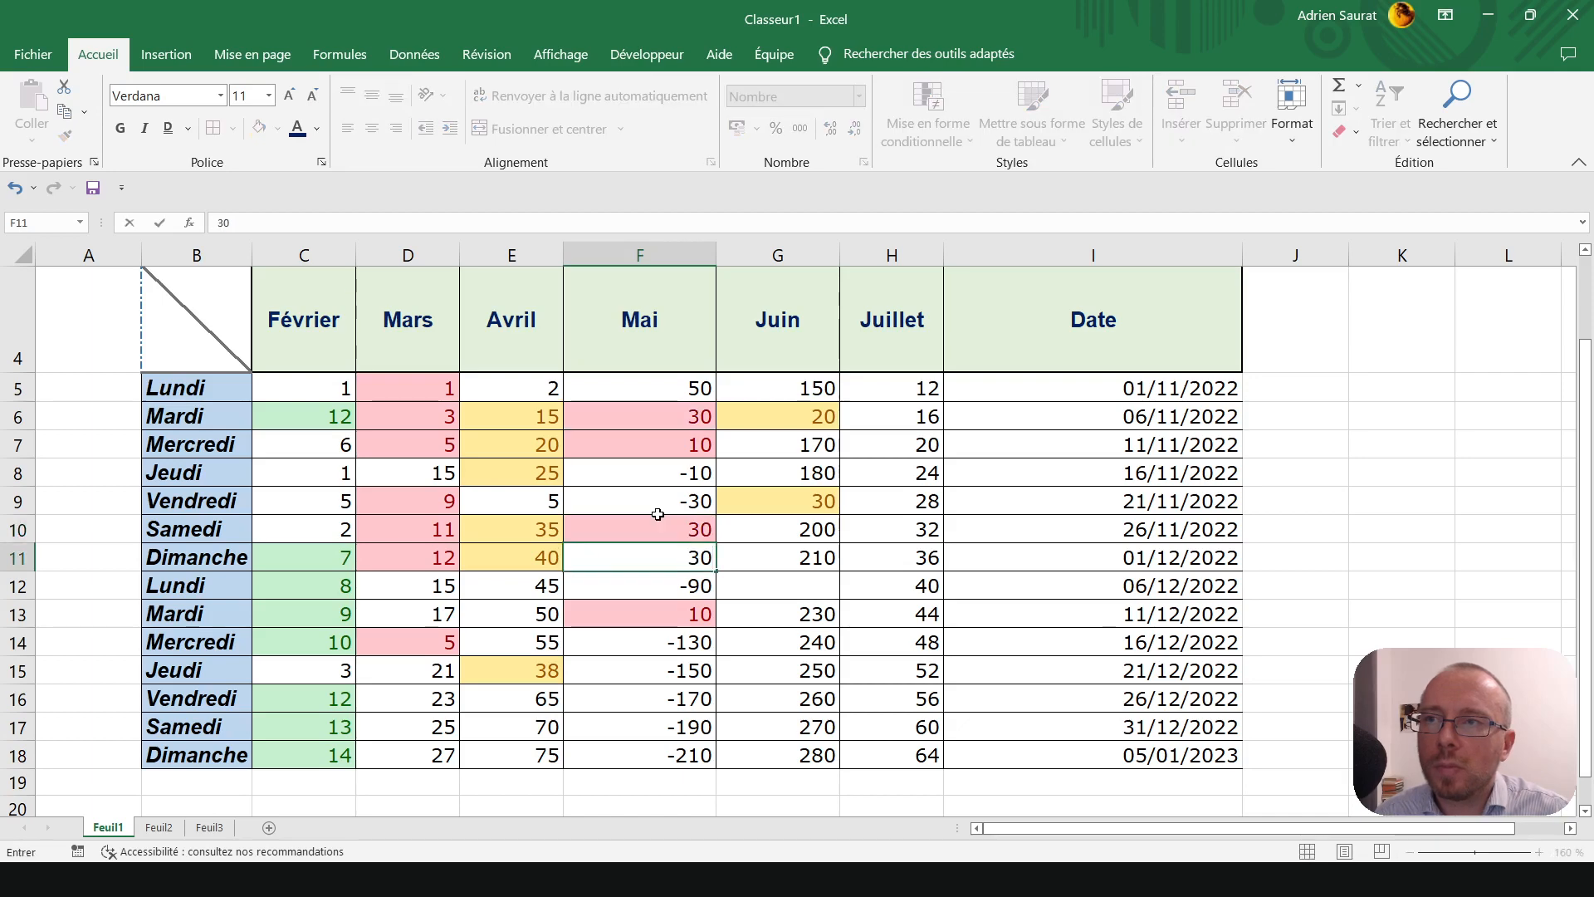
key(Return)
key(Return)
key(Return)
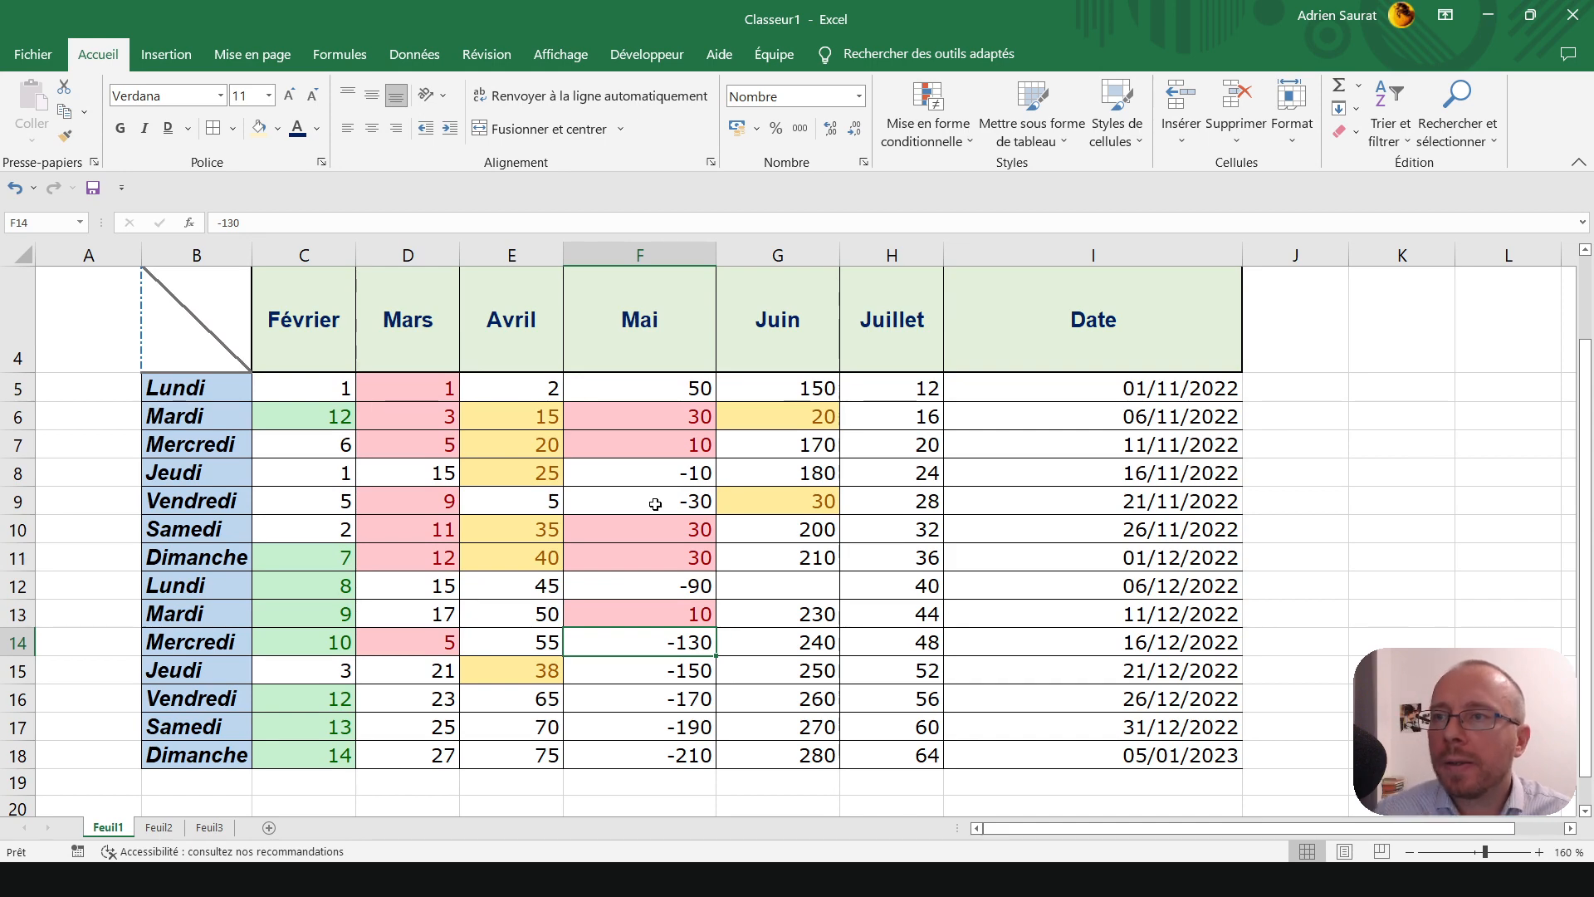
click(905, 136)
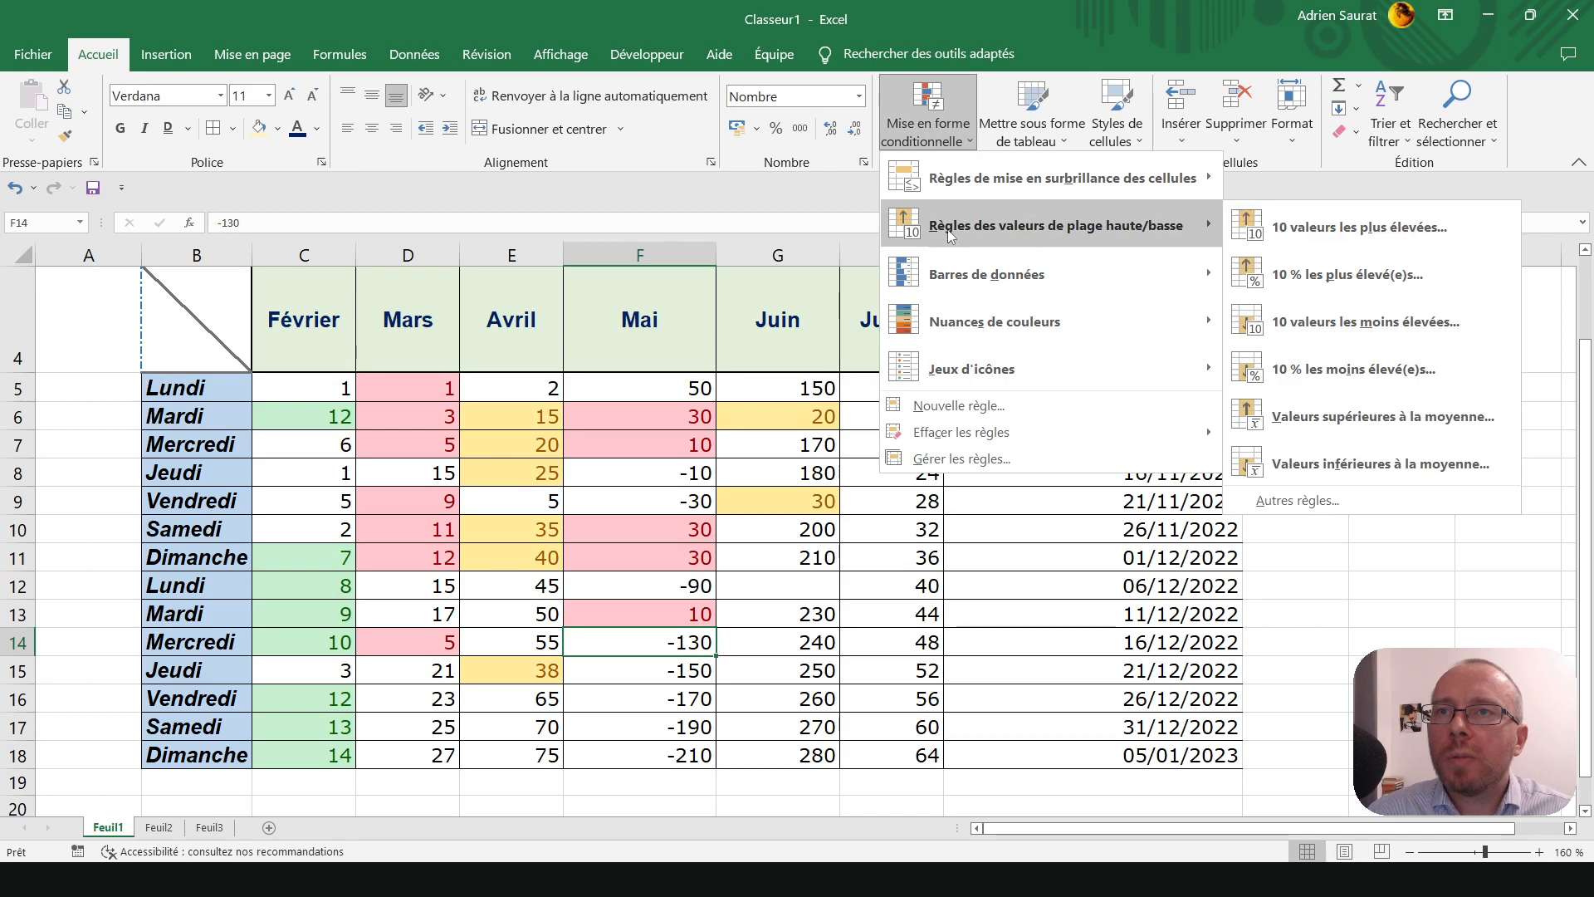
mouse_move(1044, 186)
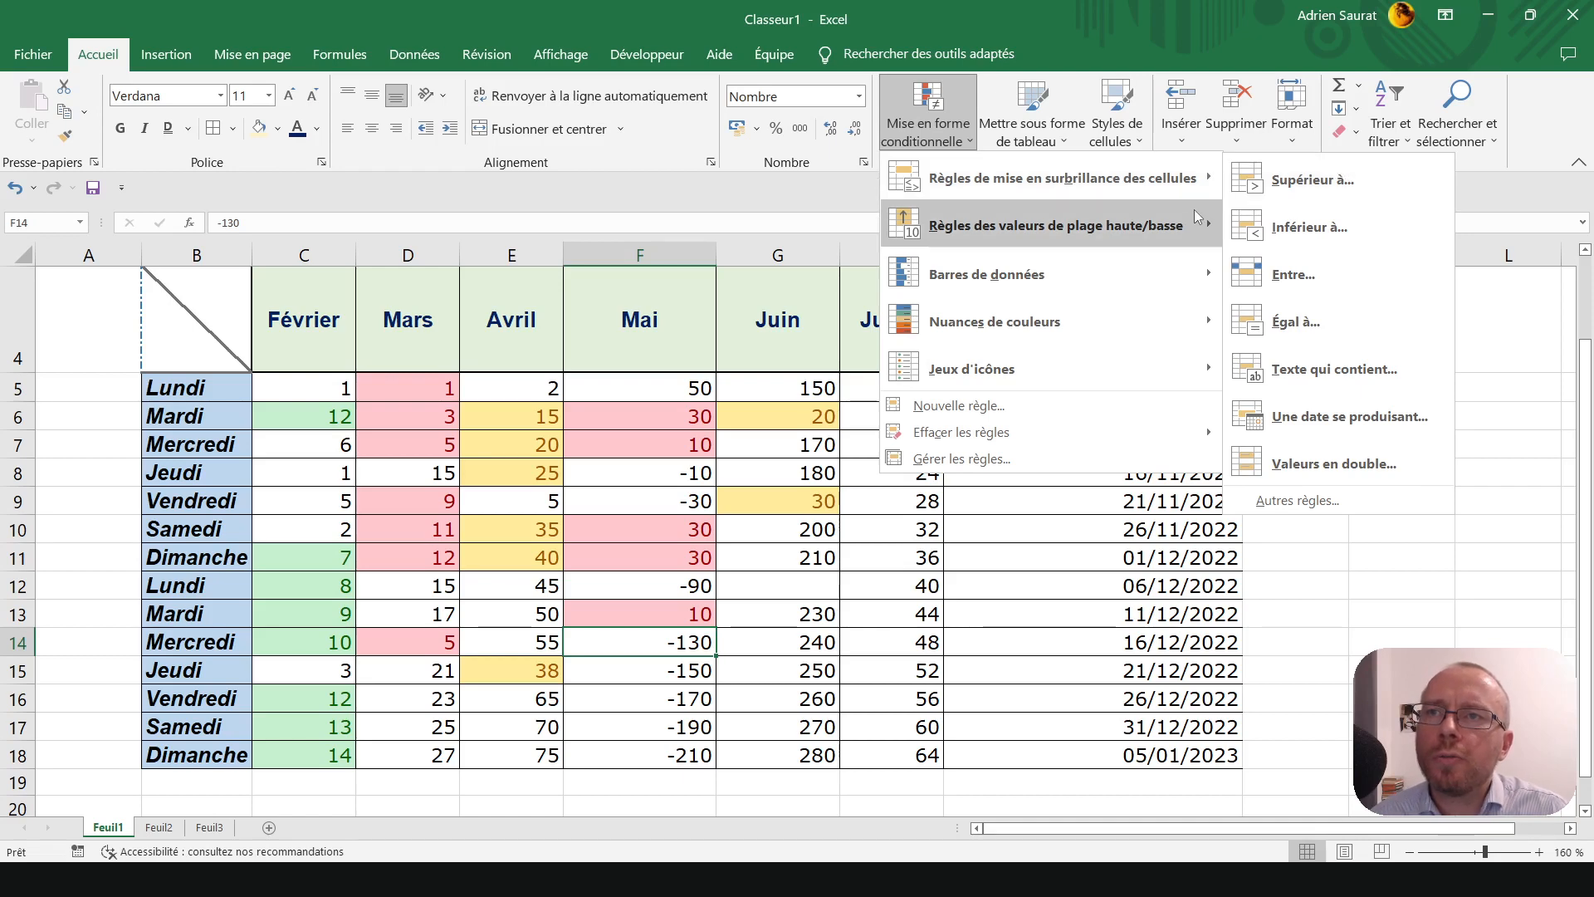
mouse_move(1189, 223)
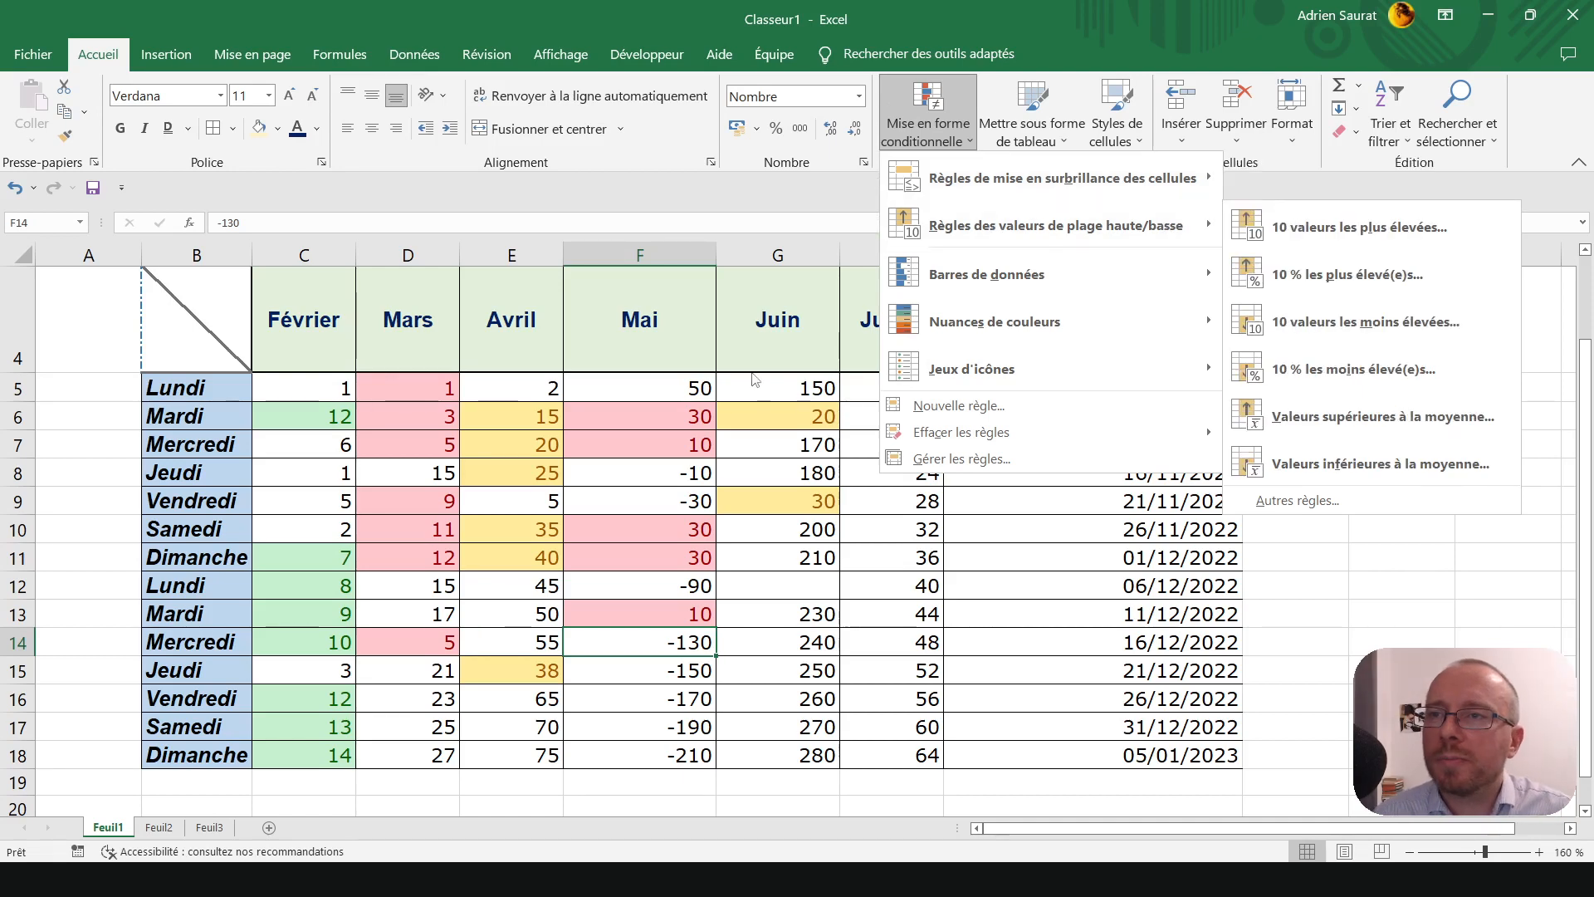
- Clear the conditional formatting rules from the selected cells C5:H18, covering the Février to Juillet columns
click(828, 440)
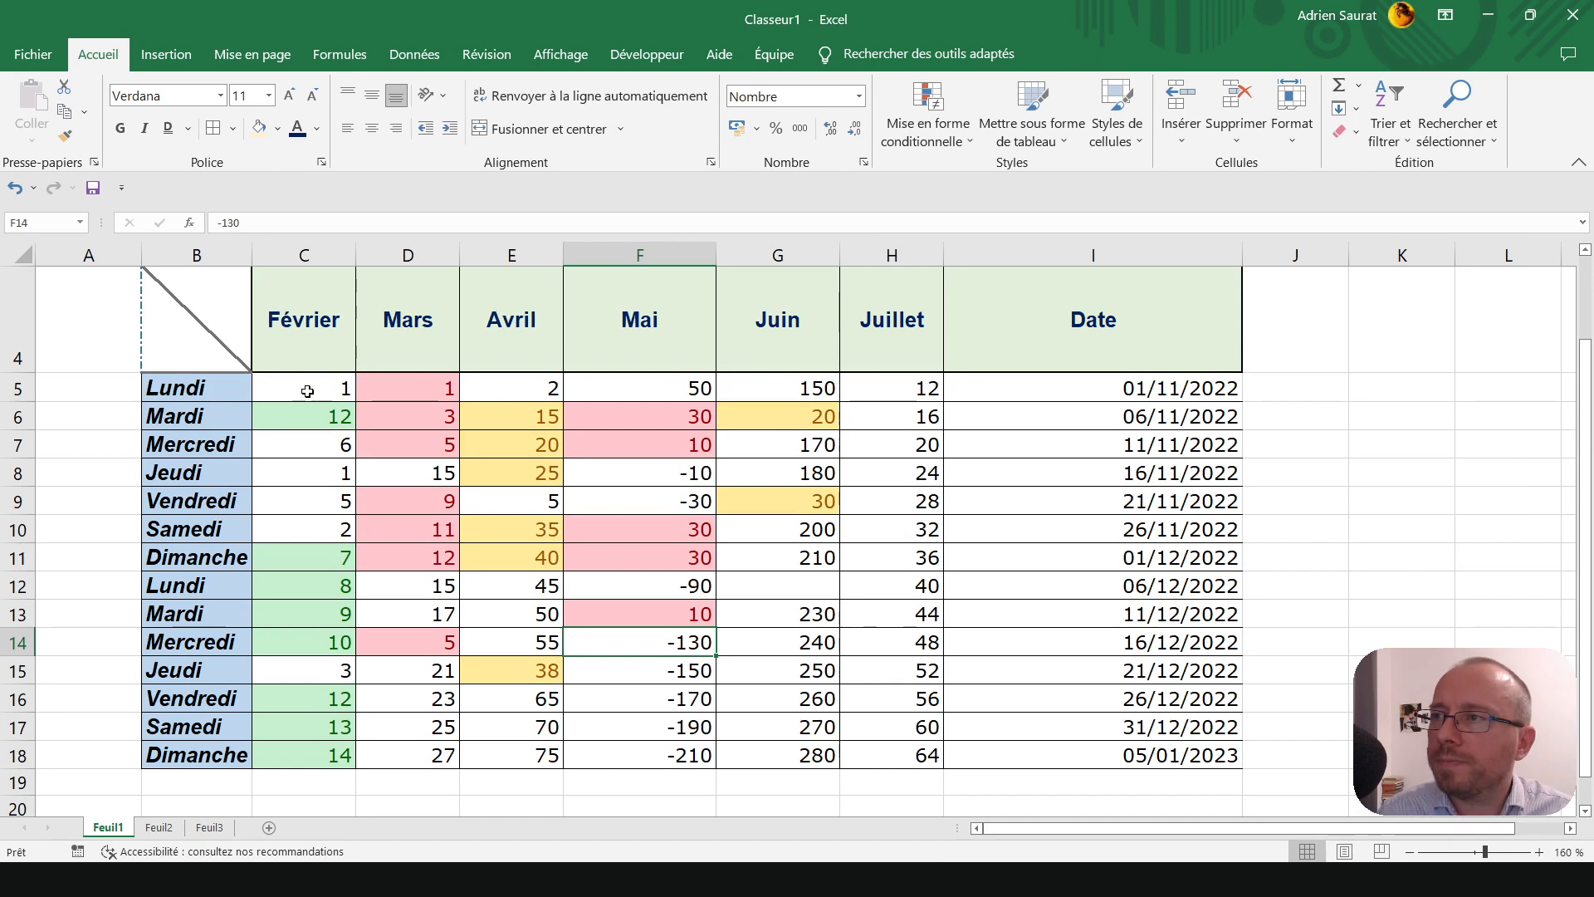
drag(306, 392, 901, 636)
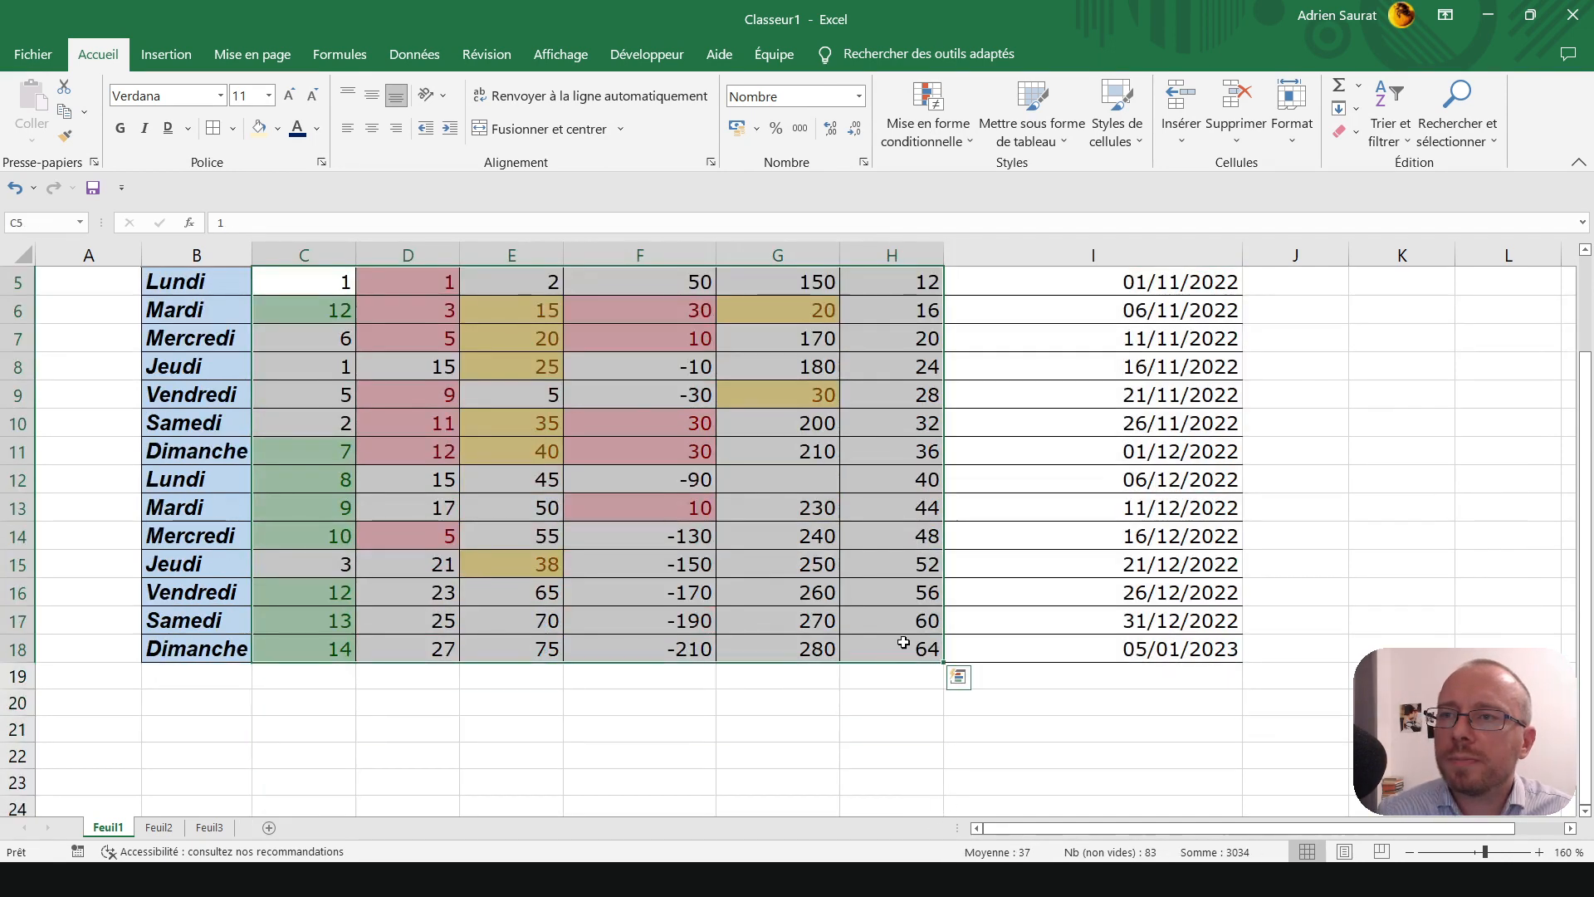
scroll(955, 664, up, 2)
click(938, 124)
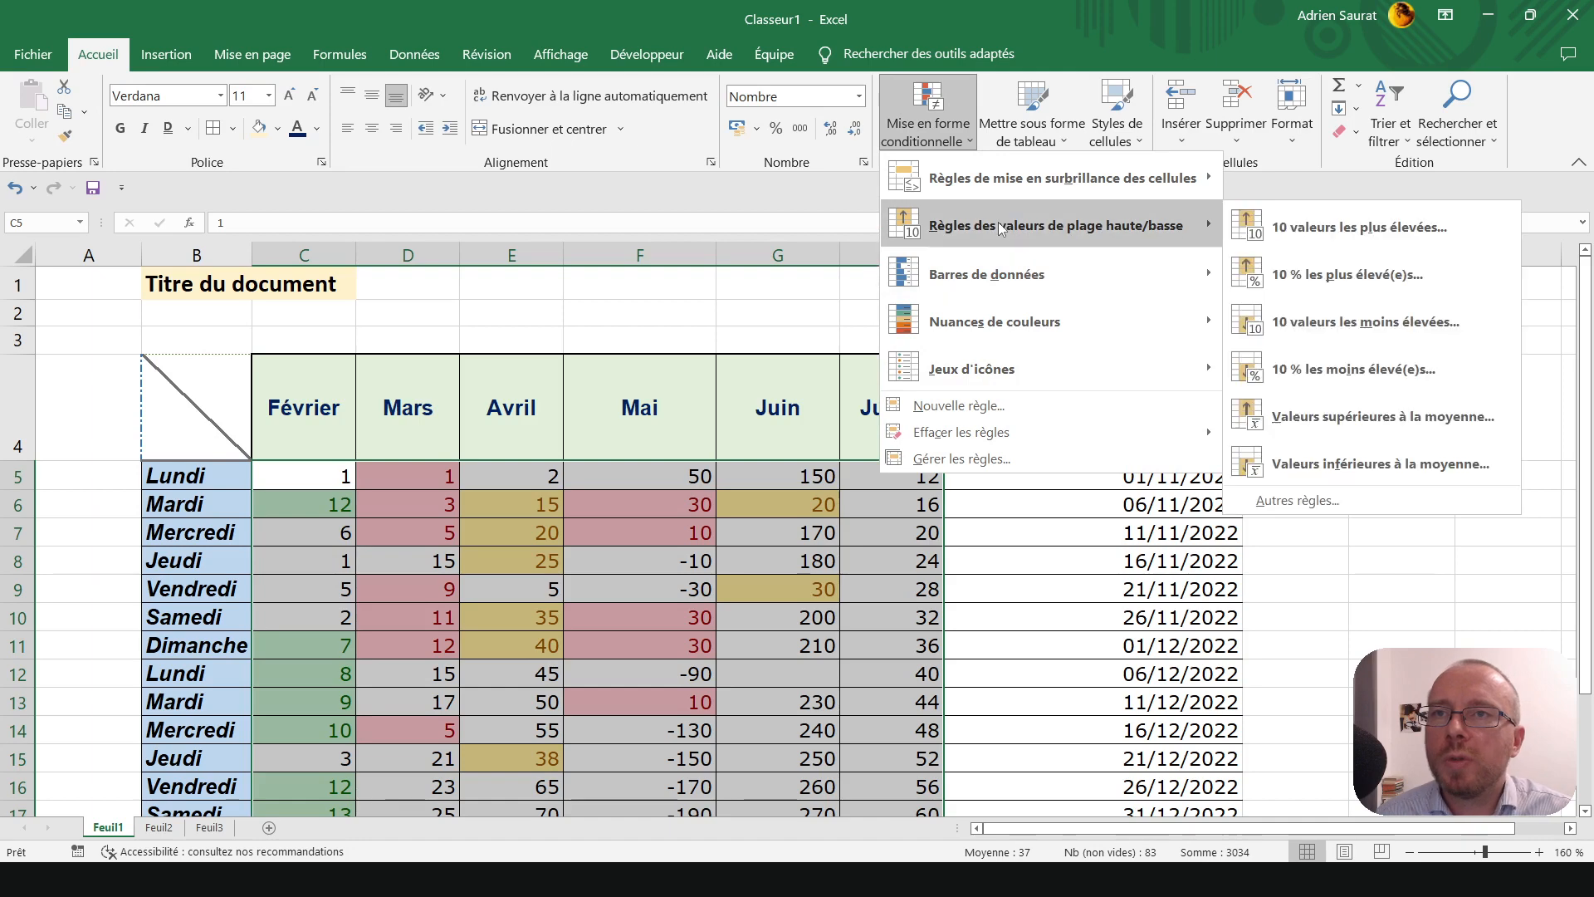
mouse_move(1028, 435)
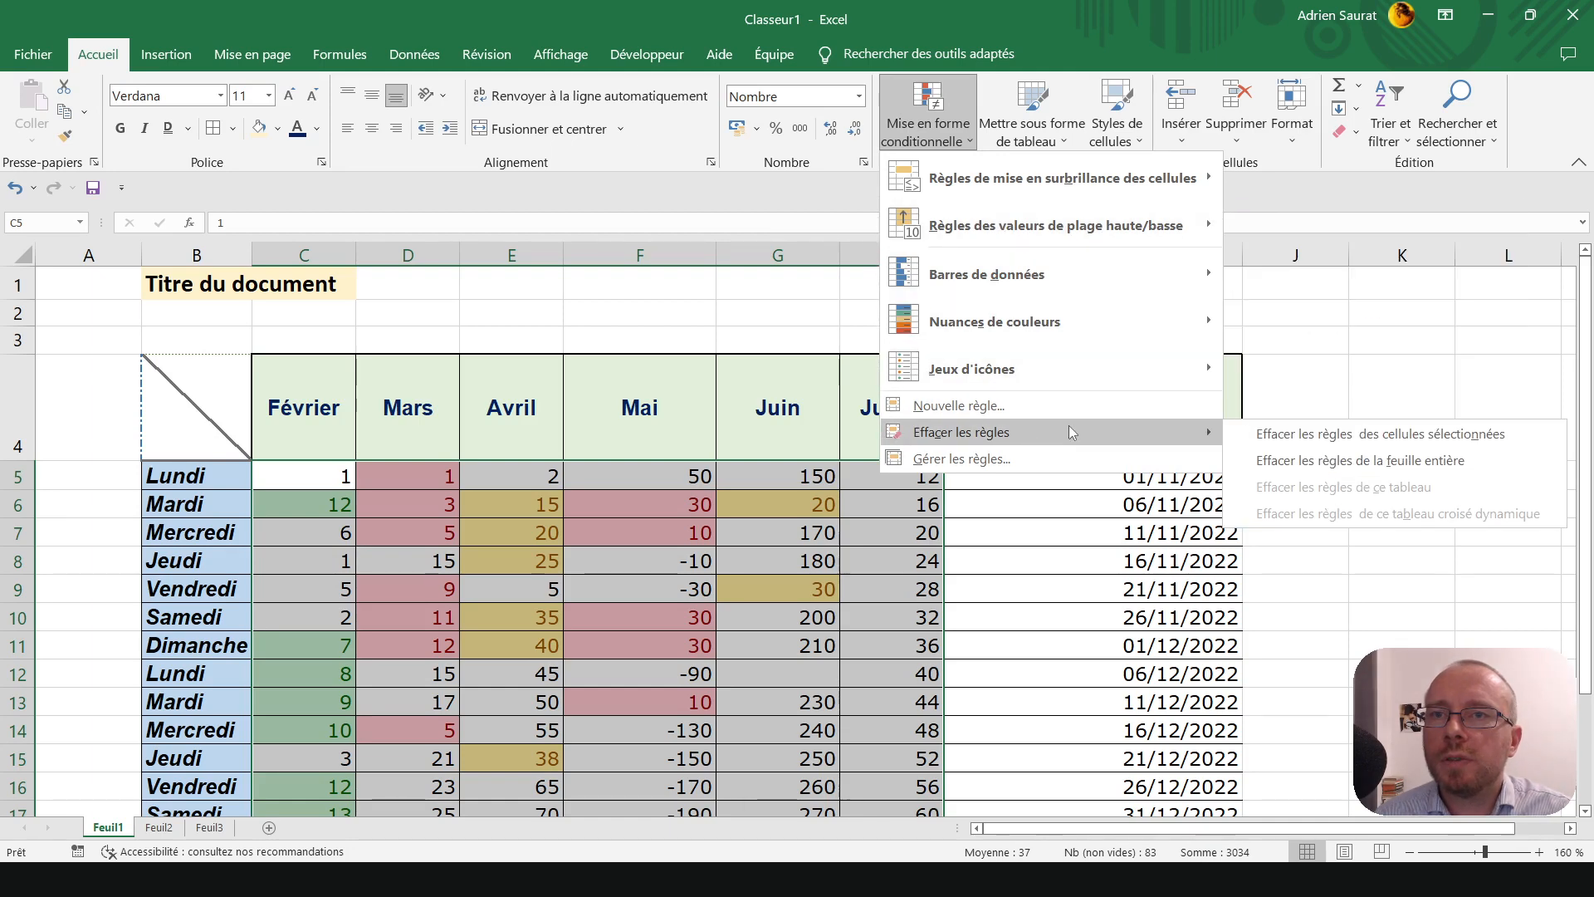
click(1316, 438)
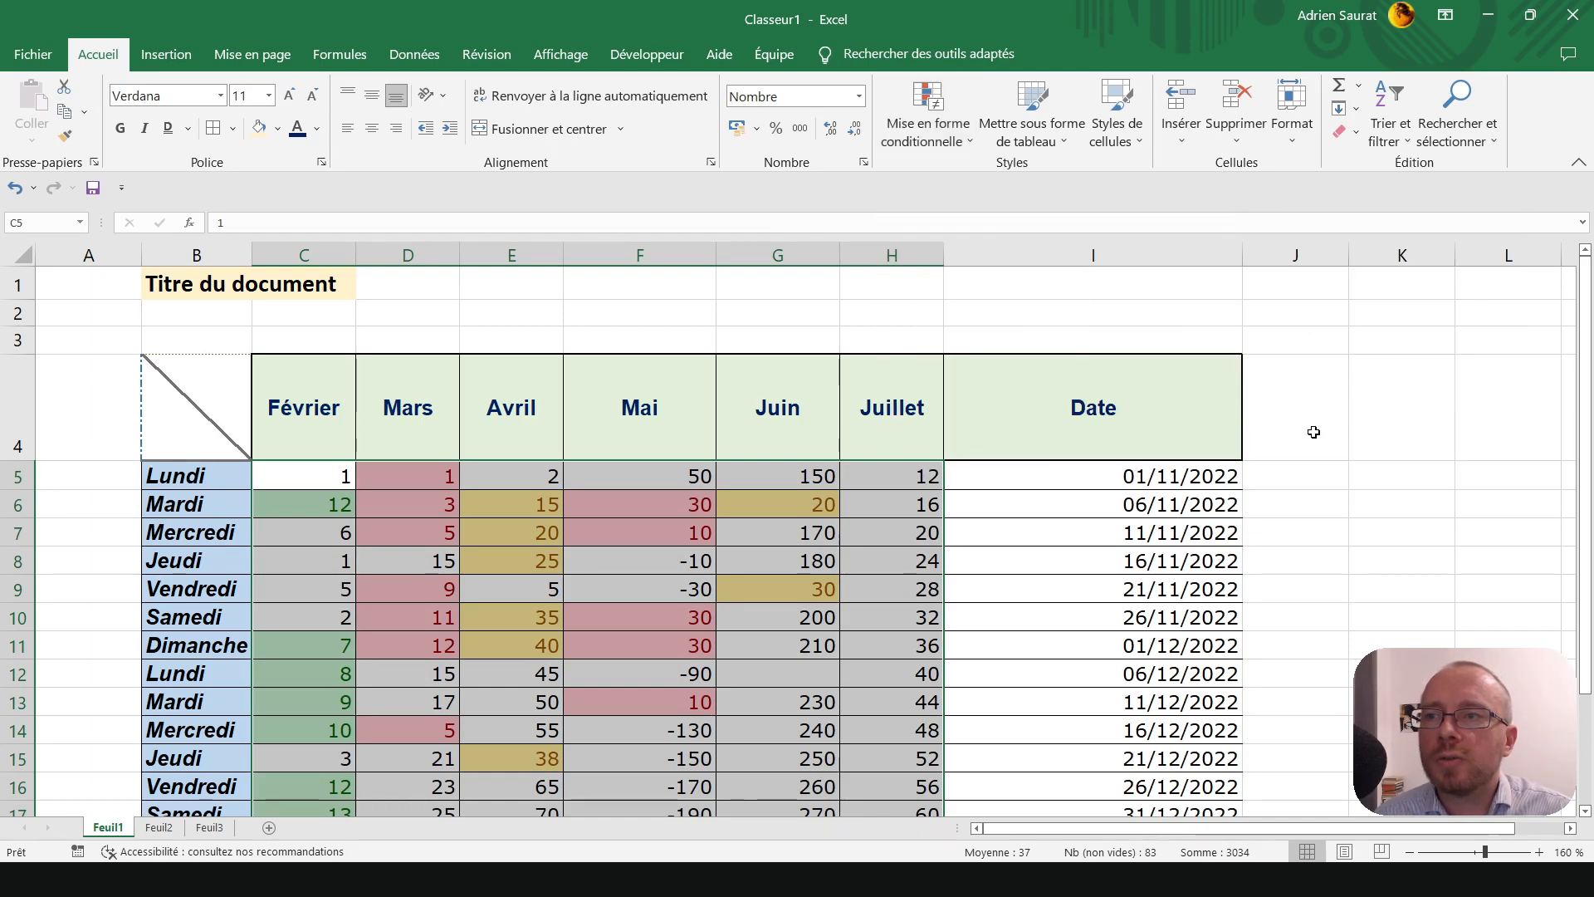
click(473, 504)
- Start a "10 valeurs les plus élevées" rule on the Février column, C5:C18, with the number of top values set to 3
scroll(398, 465, down, 1)
drag(323, 391, 320, 757)
click(938, 125)
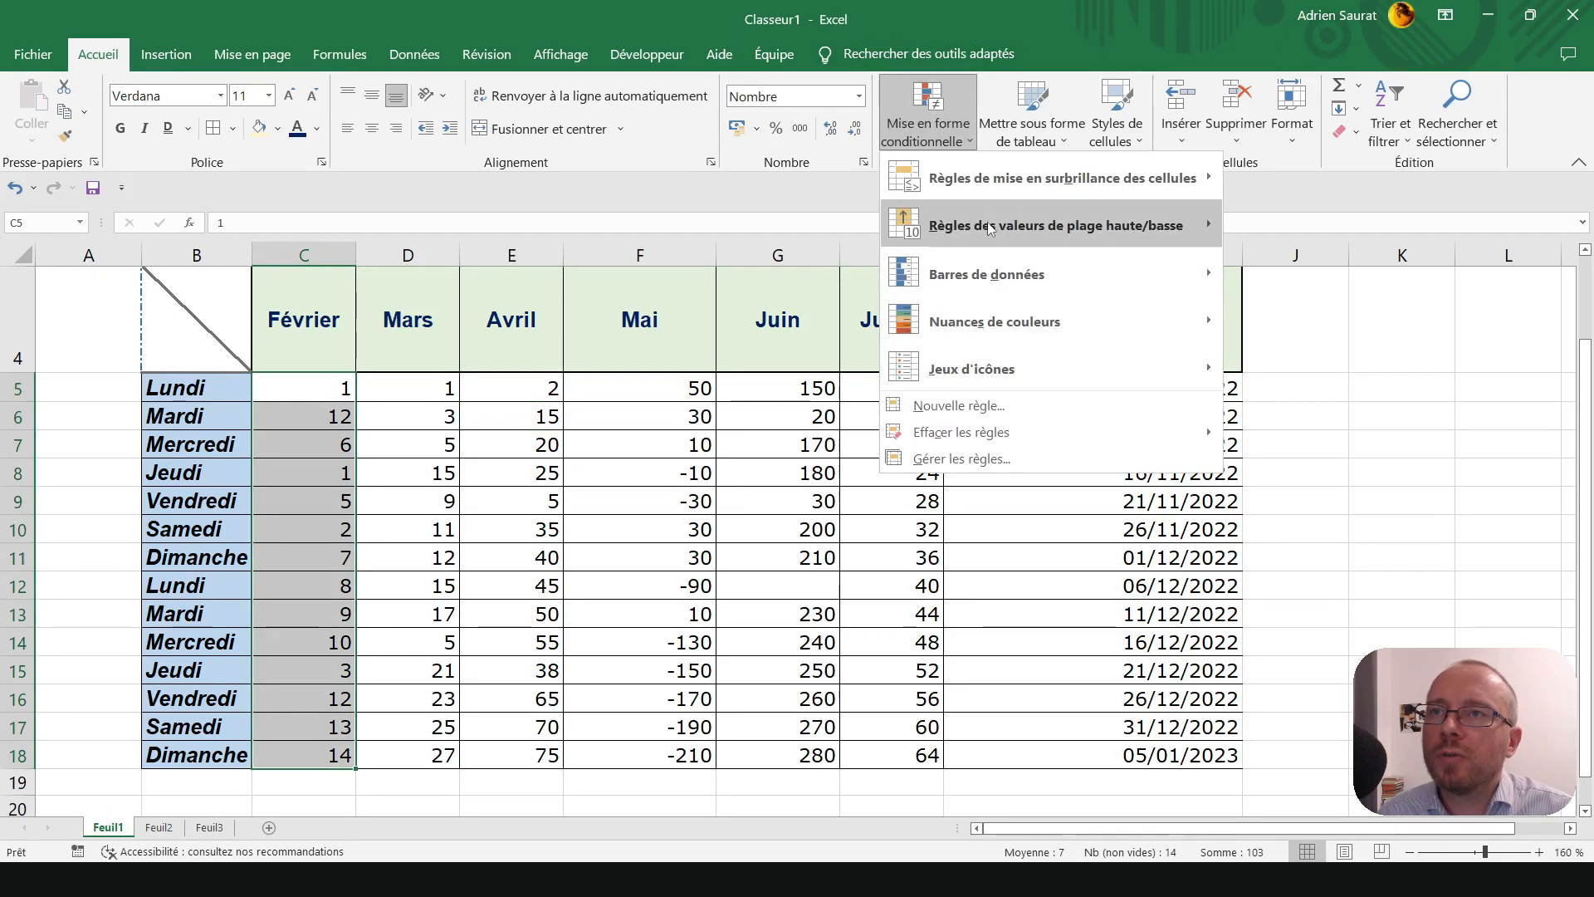
mouse_move(983, 226)
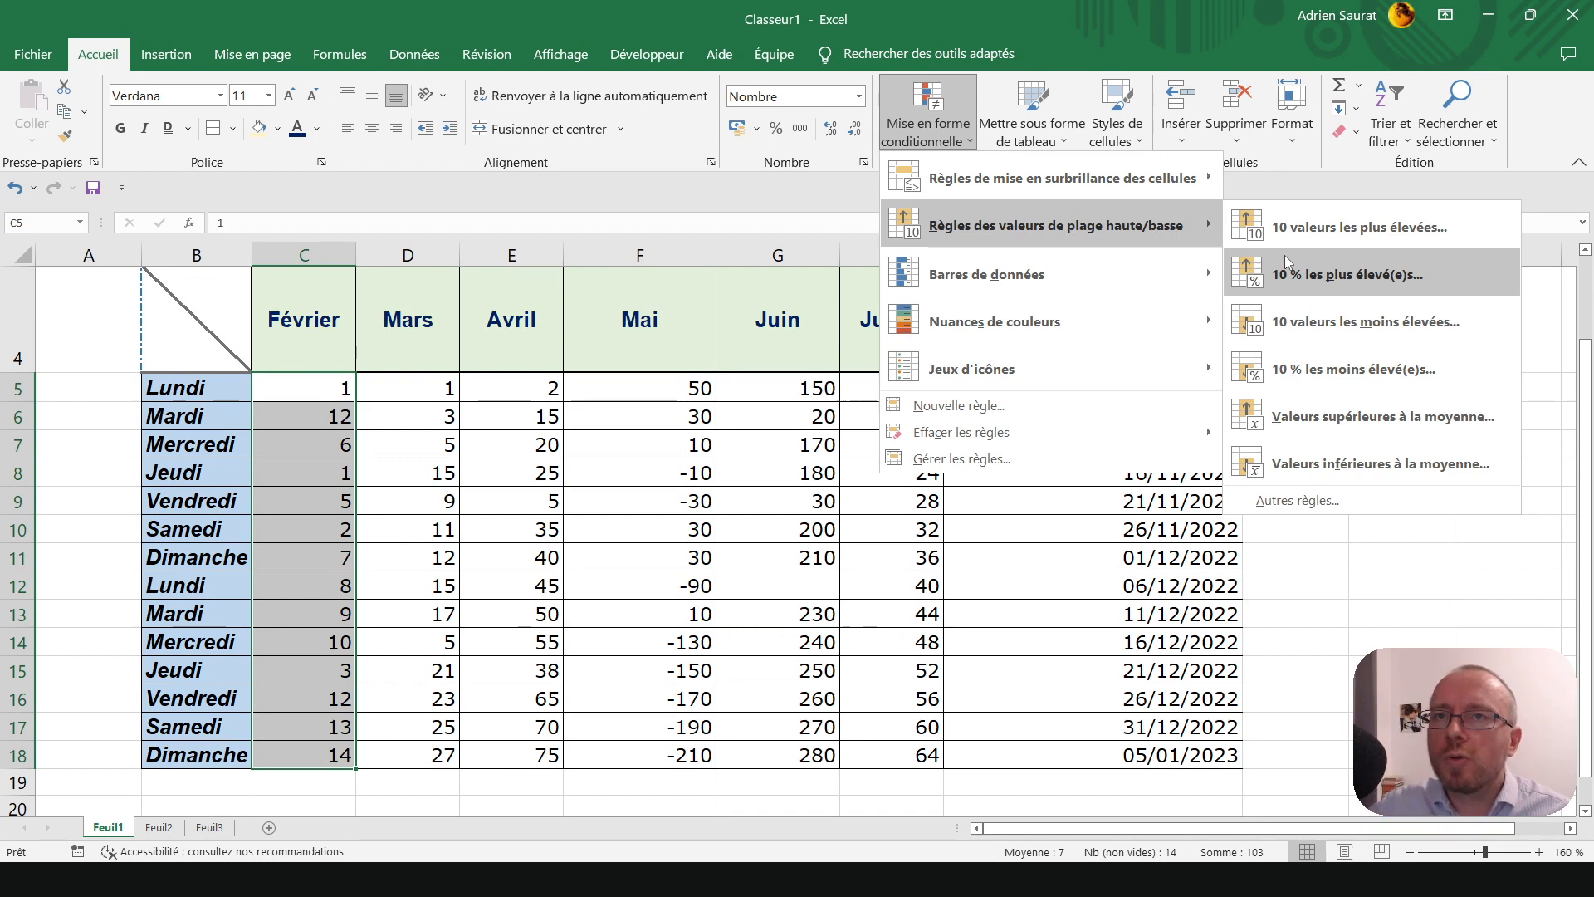
click(1303, 227)
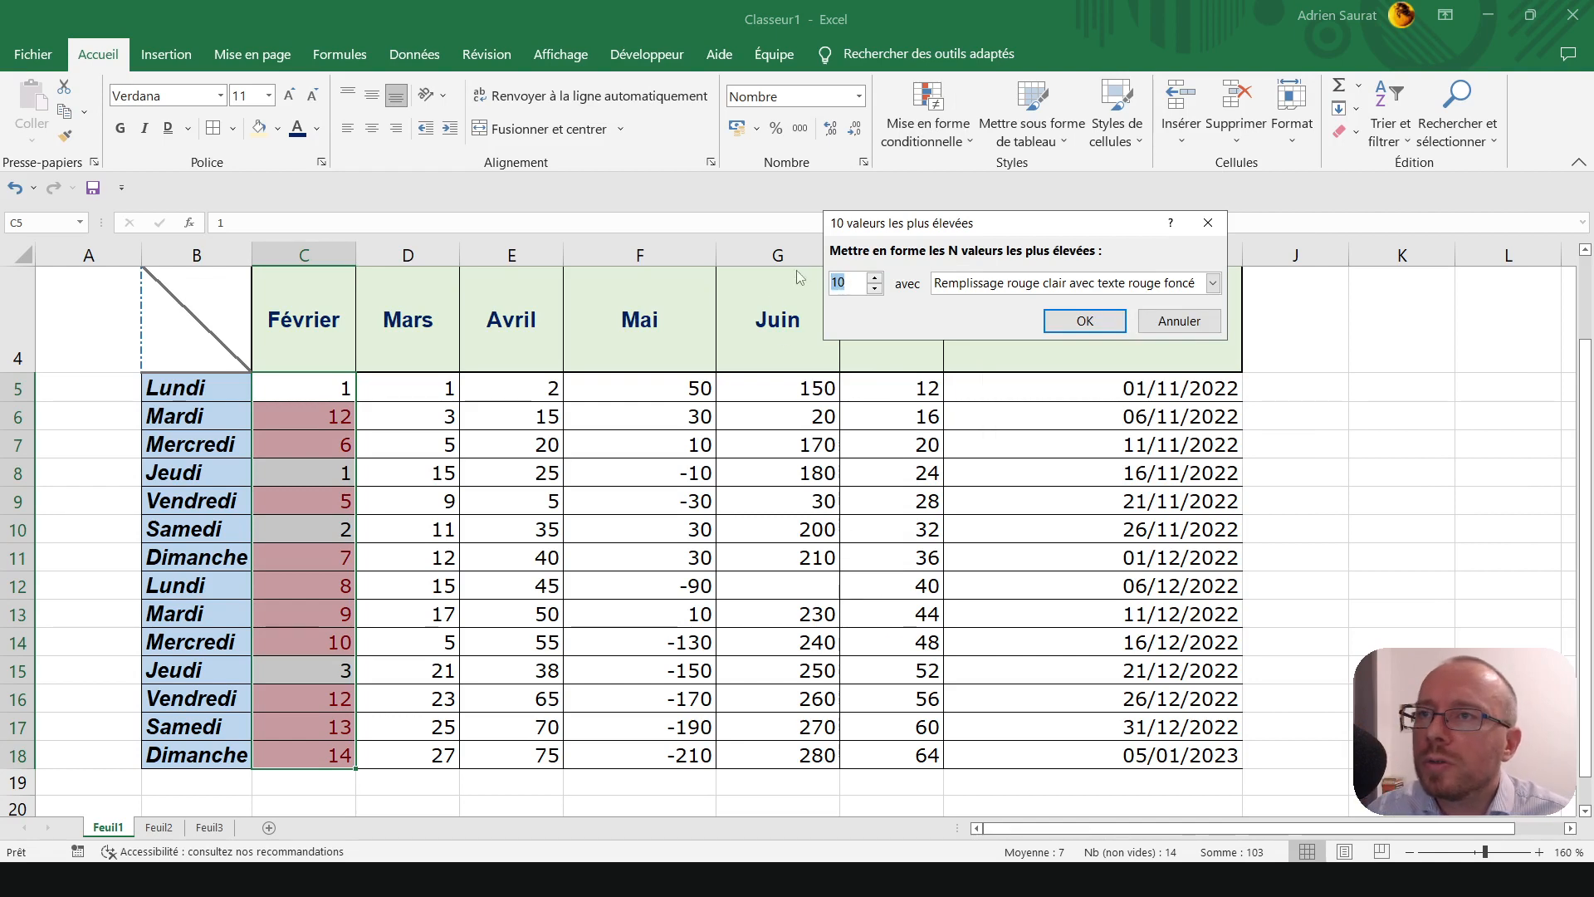
text(4)
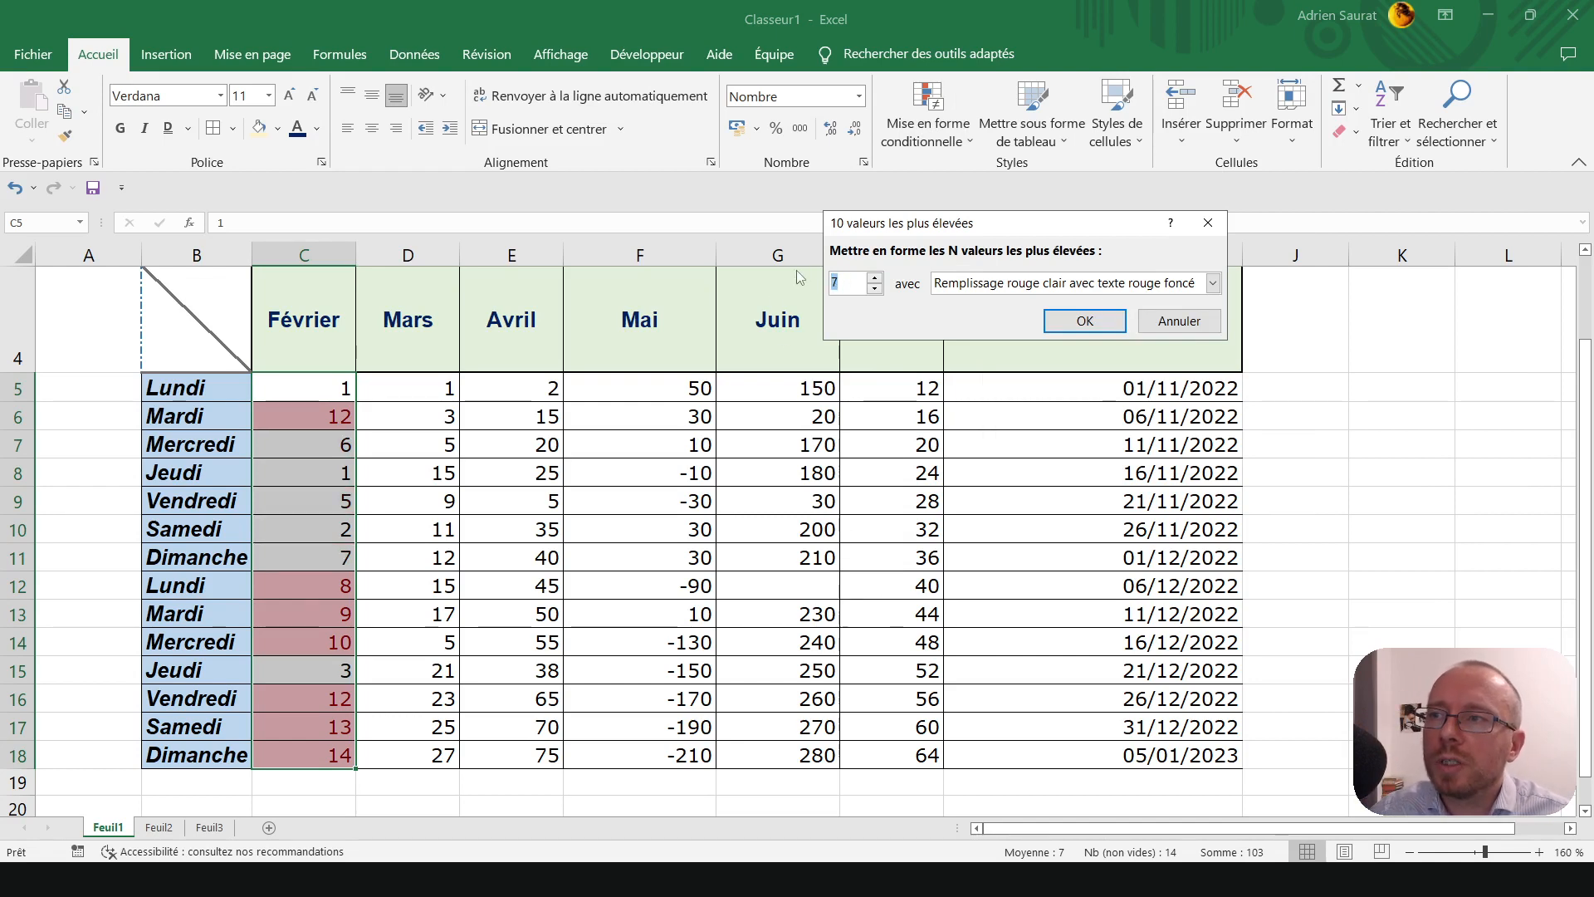
text(3)
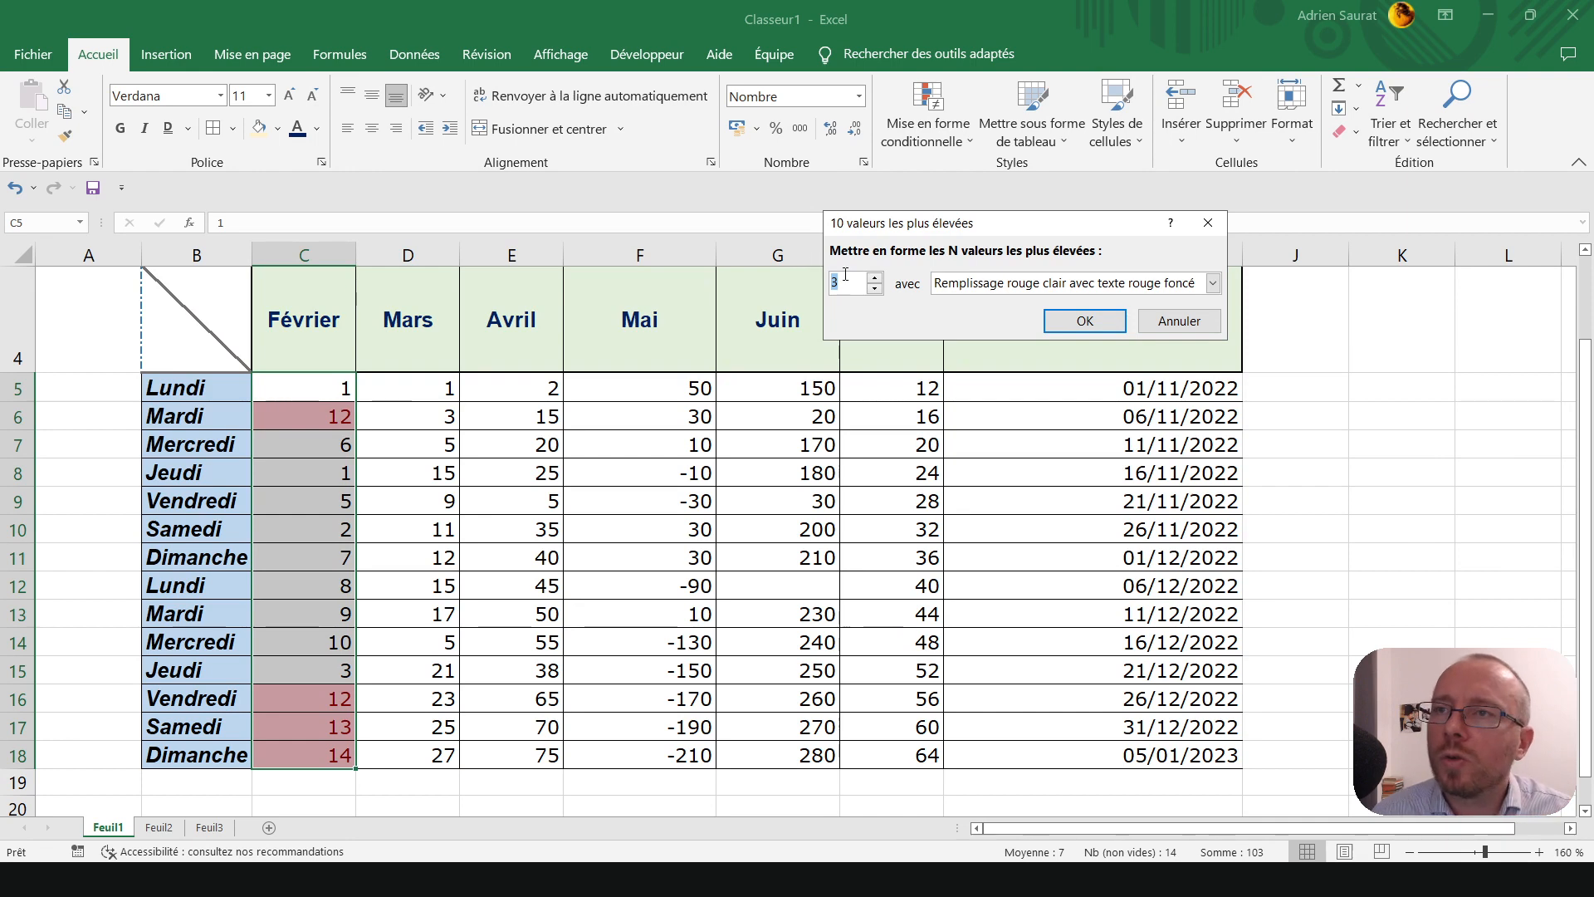
- Choose a custom format for the top values rule with a bold, purple font
click(1032, 285)
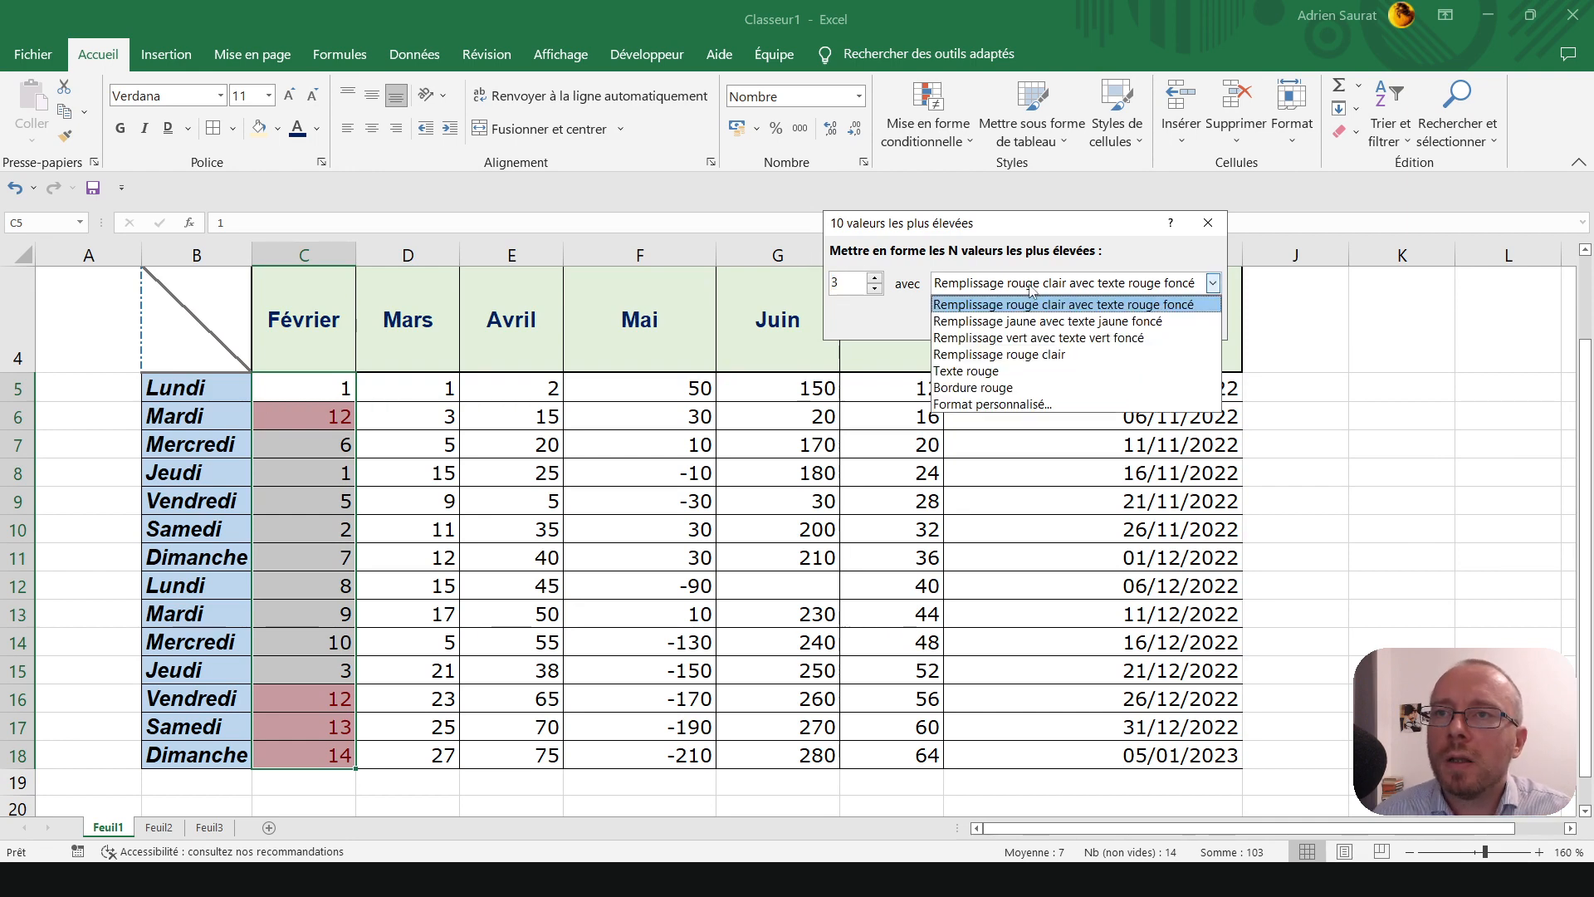
click(988, 406)
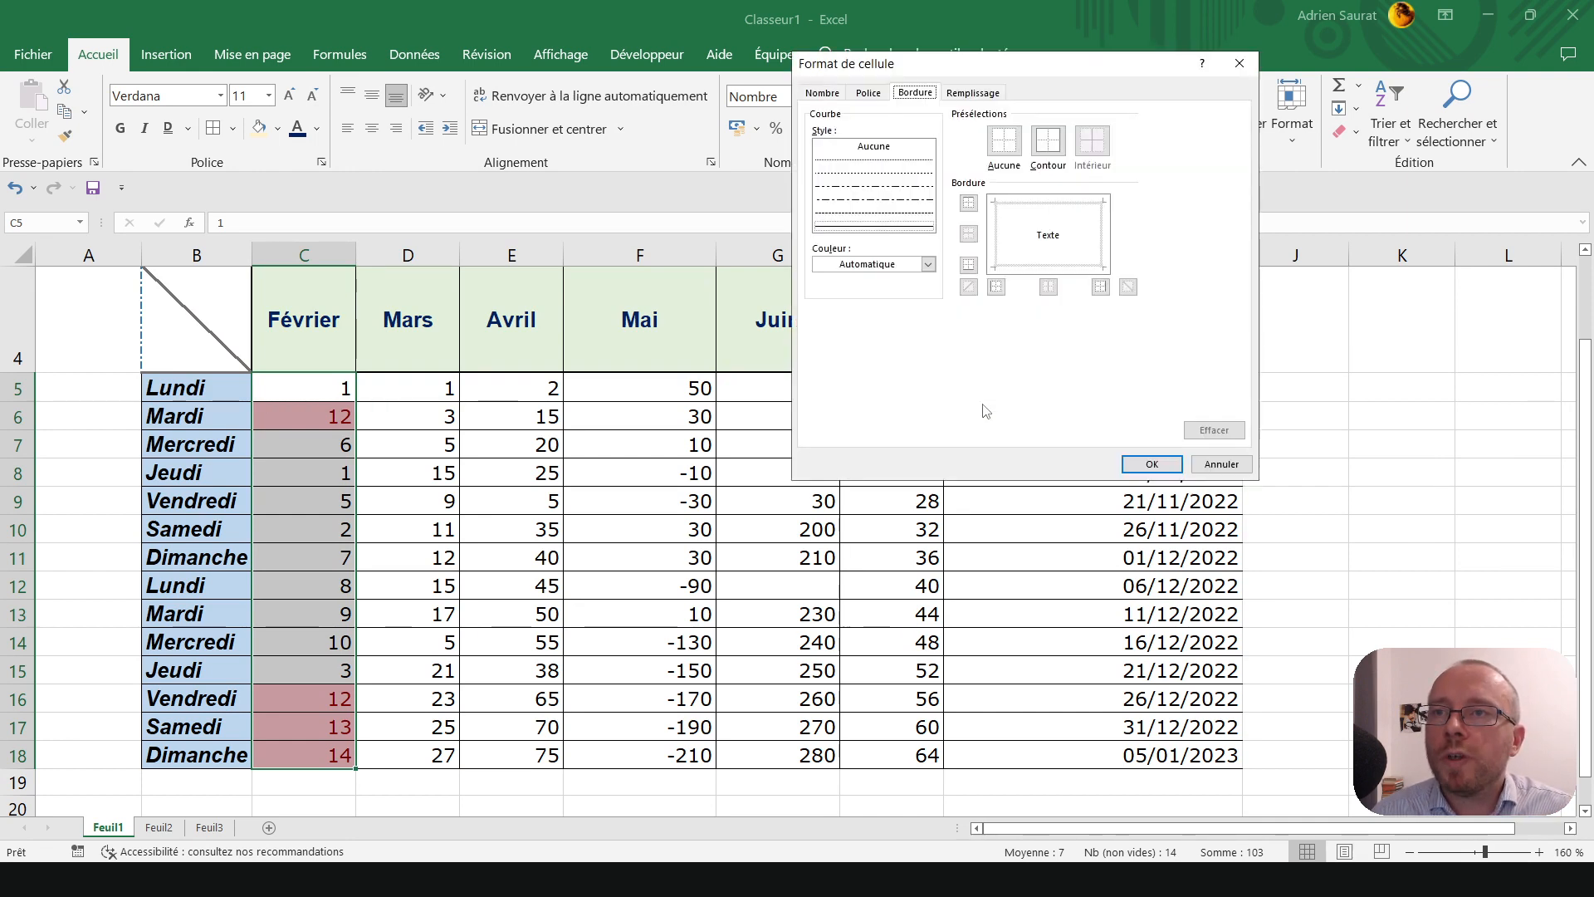
click(868, 93)
click(1046, 167)
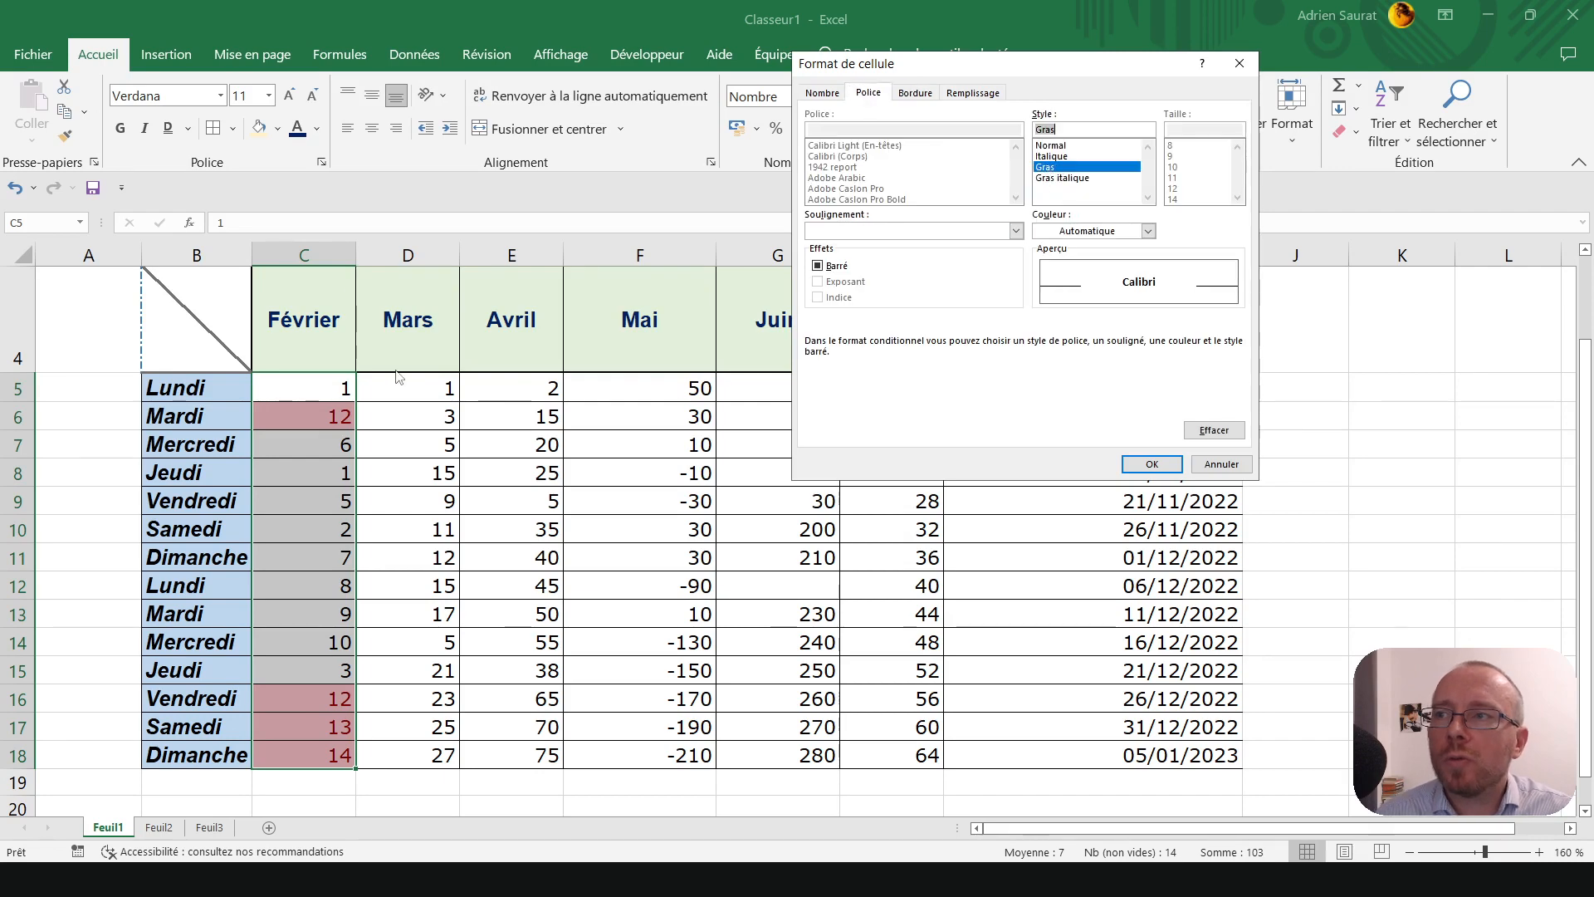
click(1148, 231)
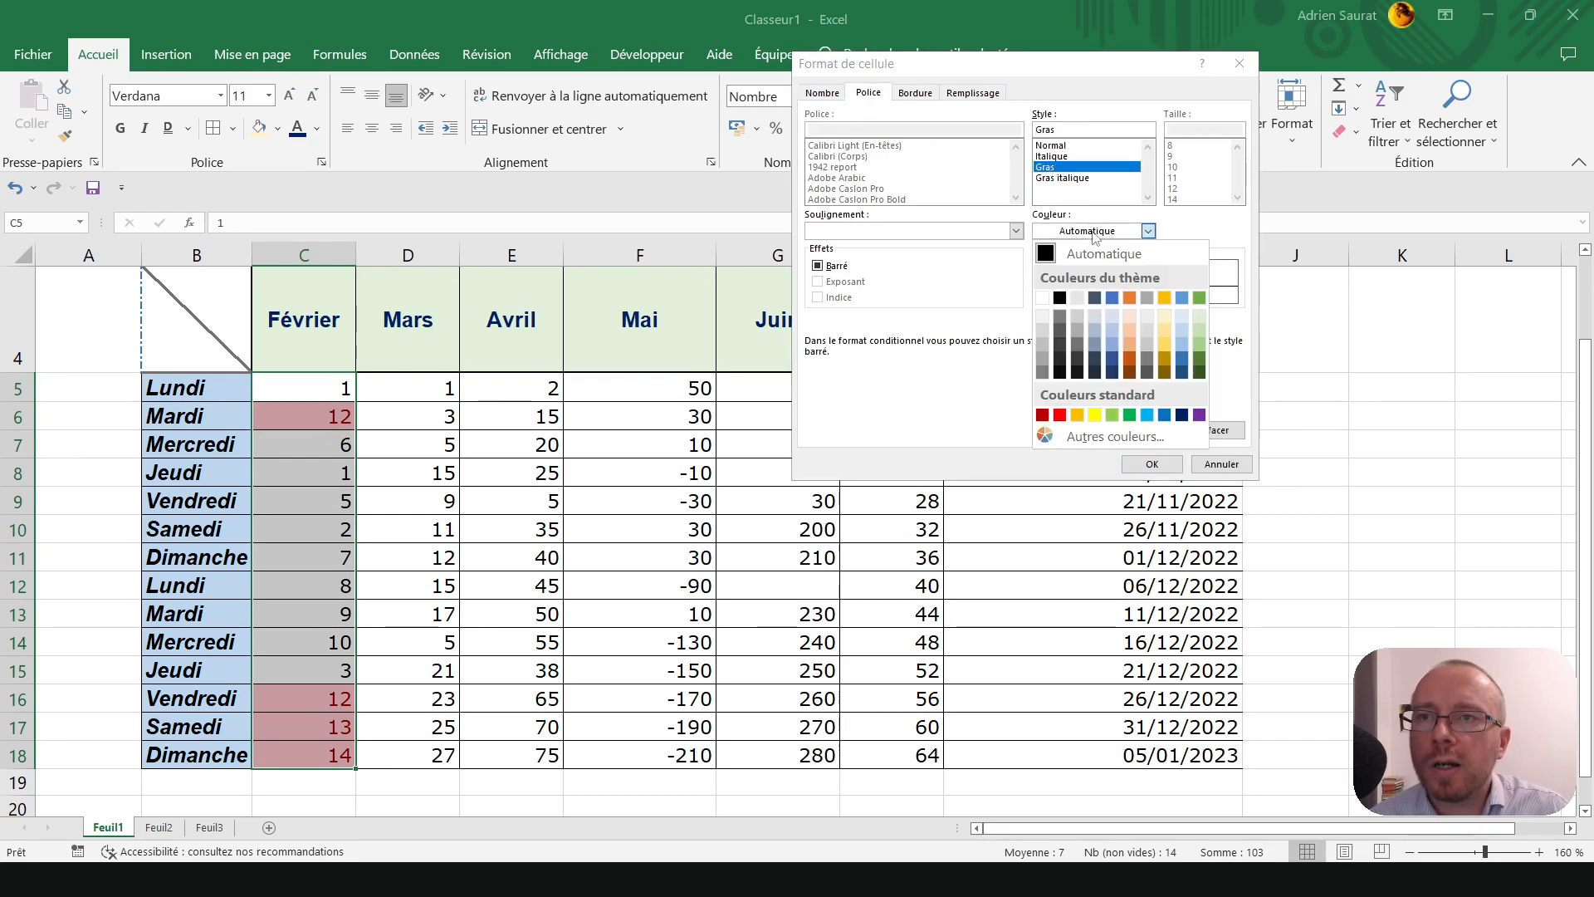
click(1199, 414)
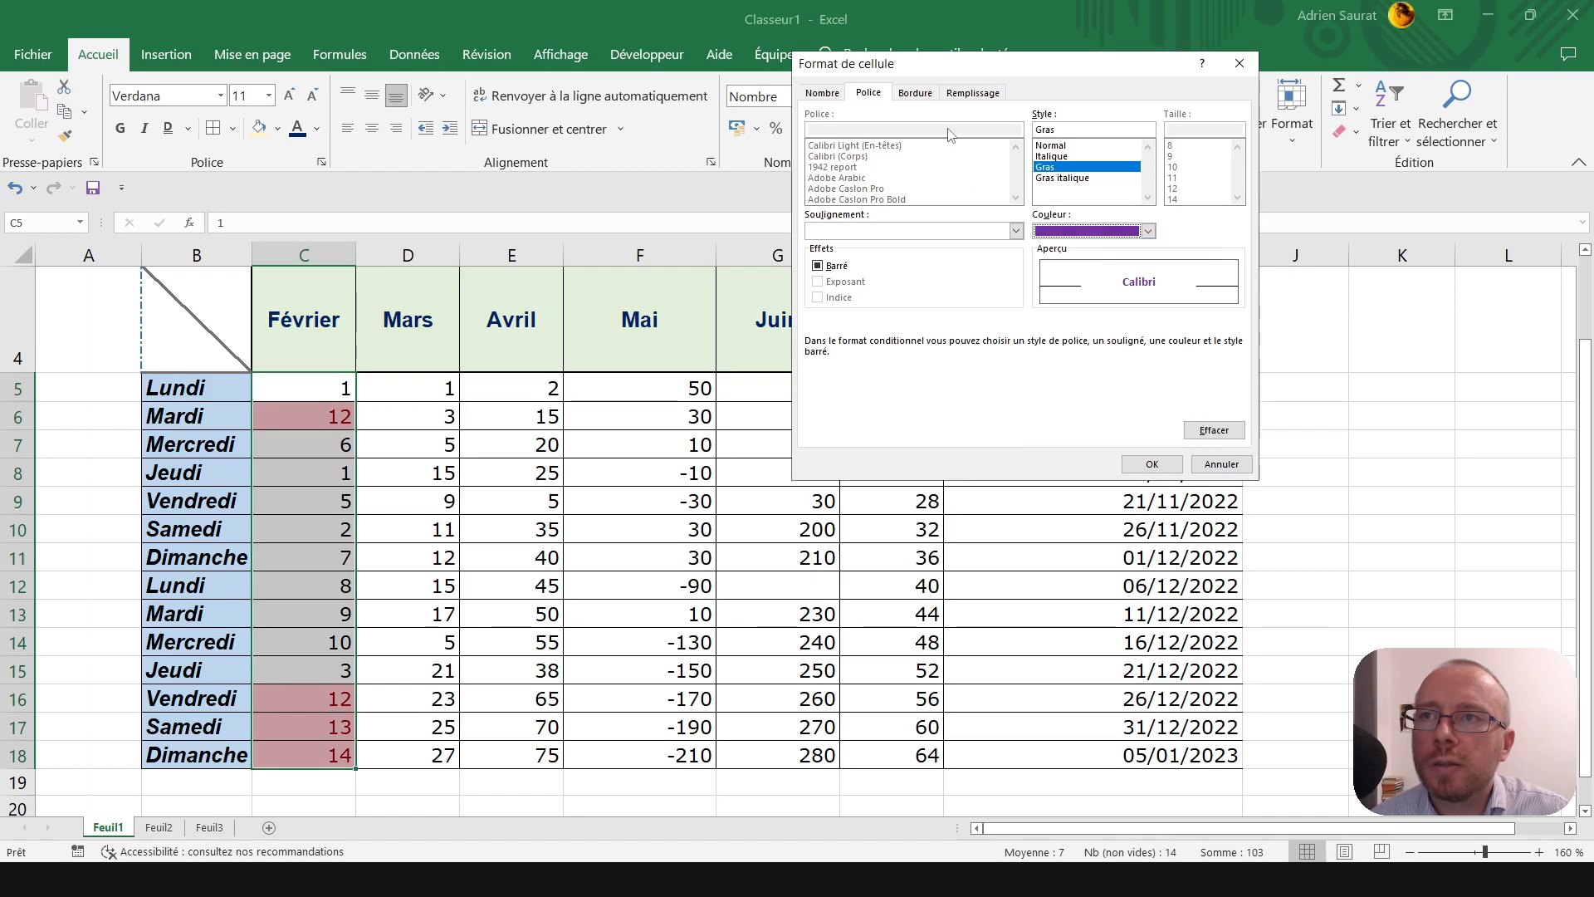
- Try light grey and light green background fills for the custom format, and reset the background to "Aucune couleur"
click(926, 95)
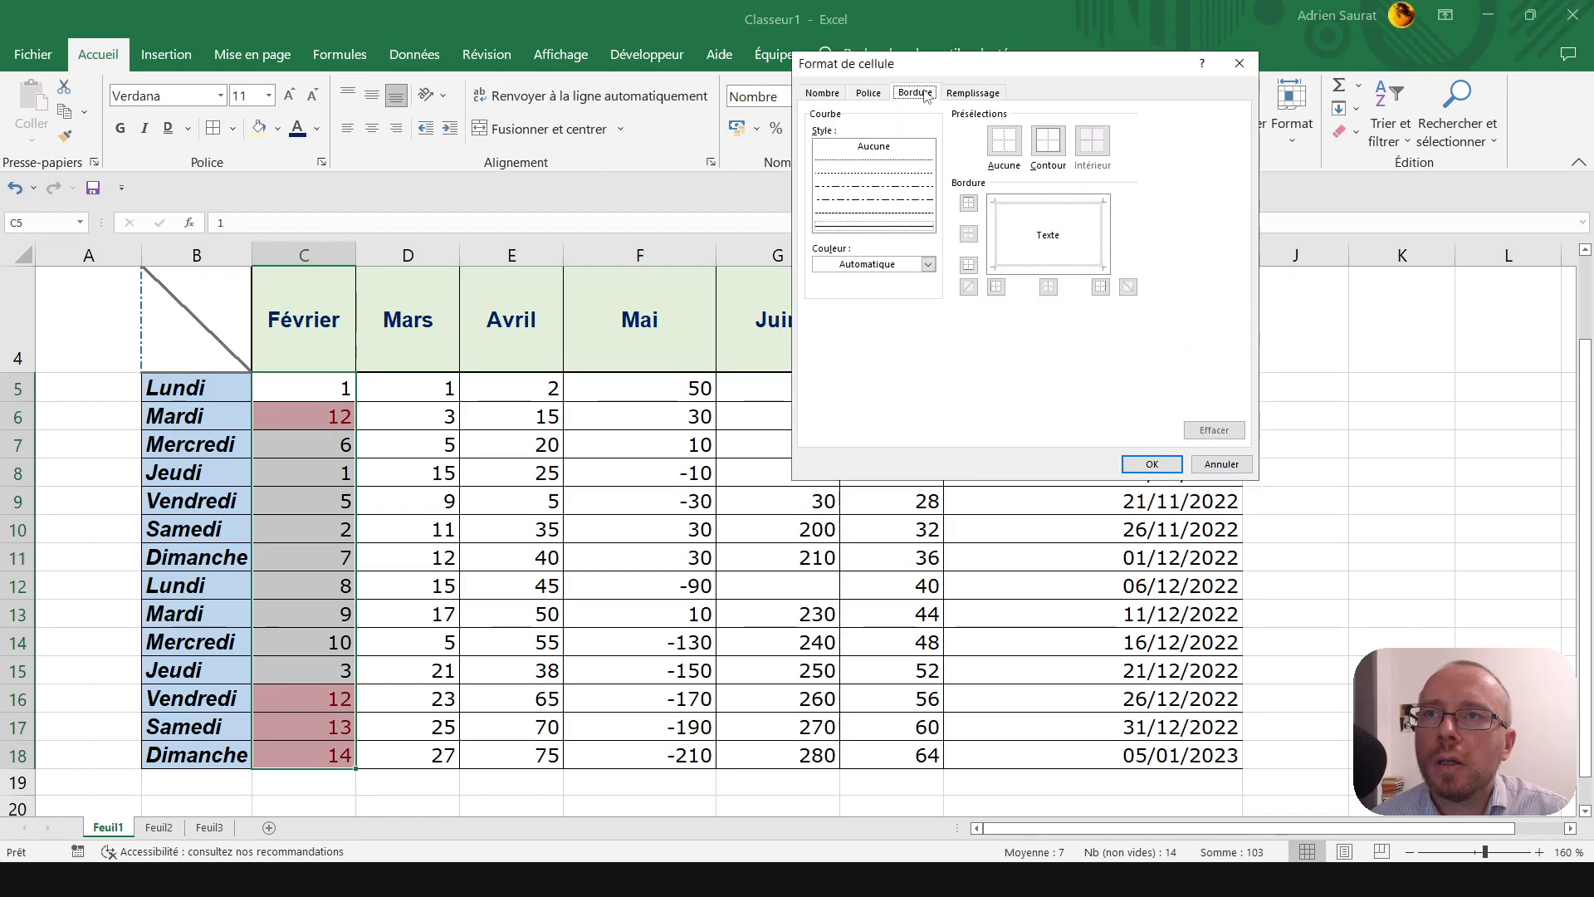
click(961, 96)
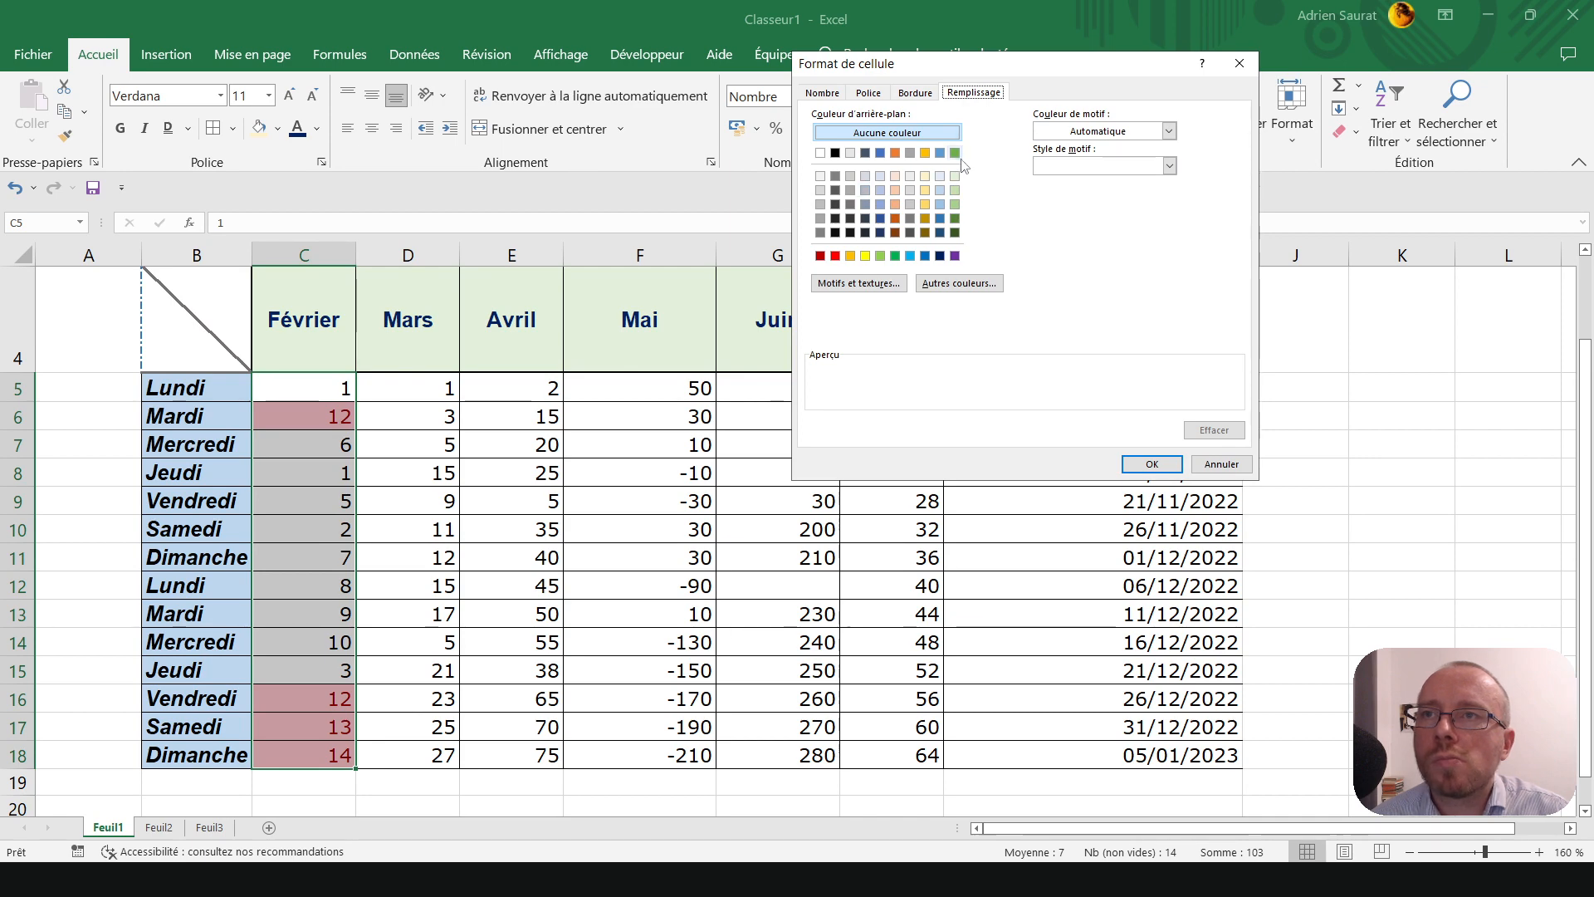
click(1099, 132)
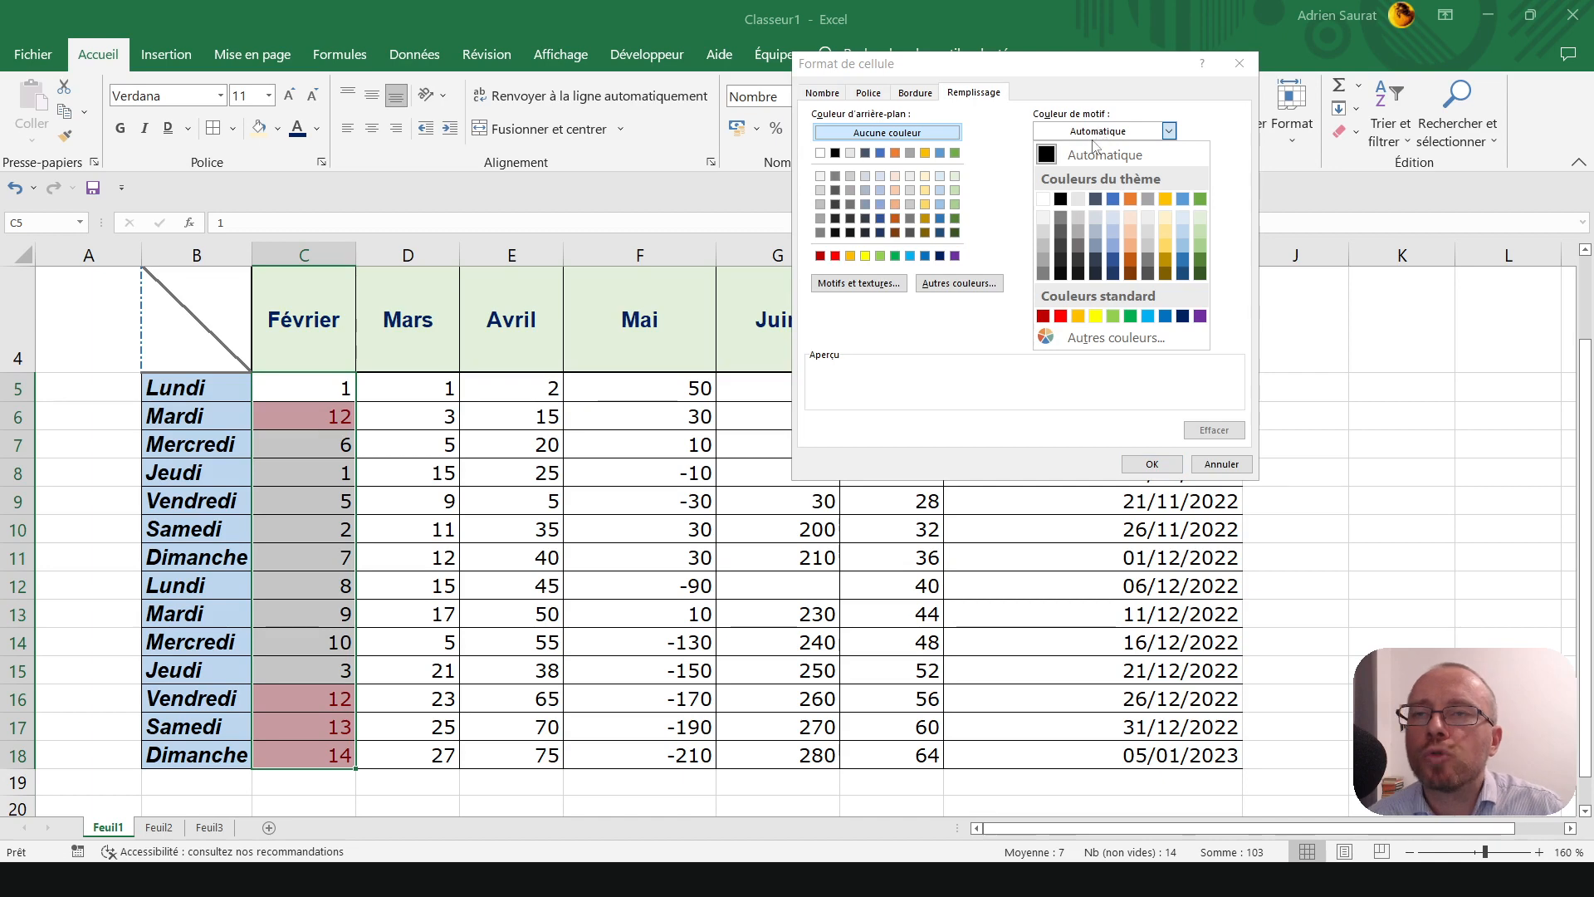
click(1093, 135)
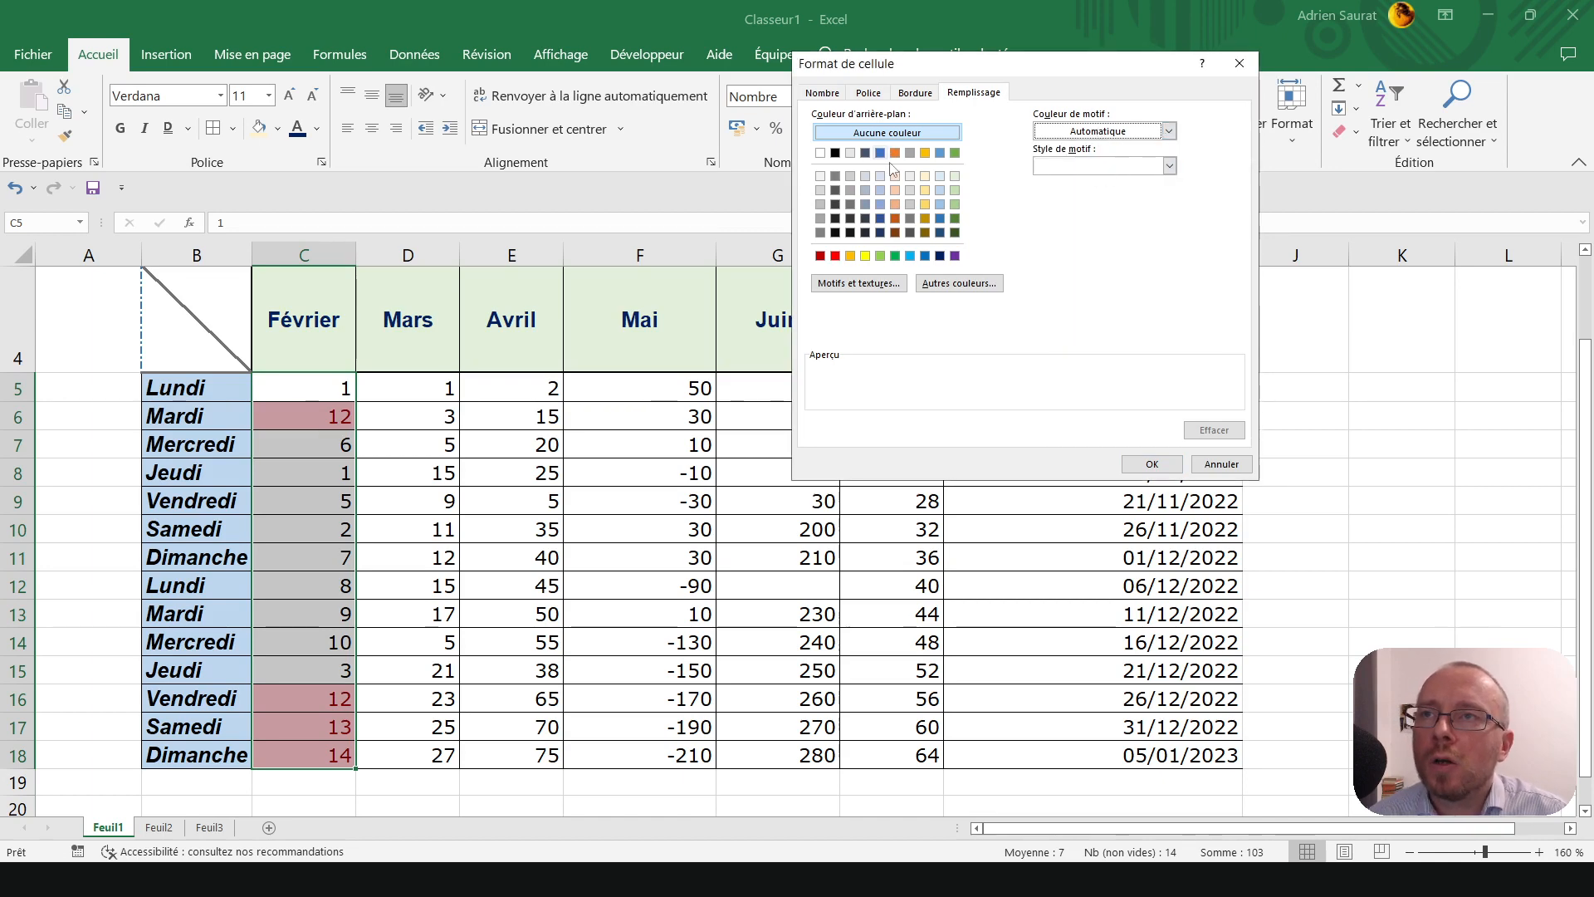
click(940, 177)
click(911, 189)
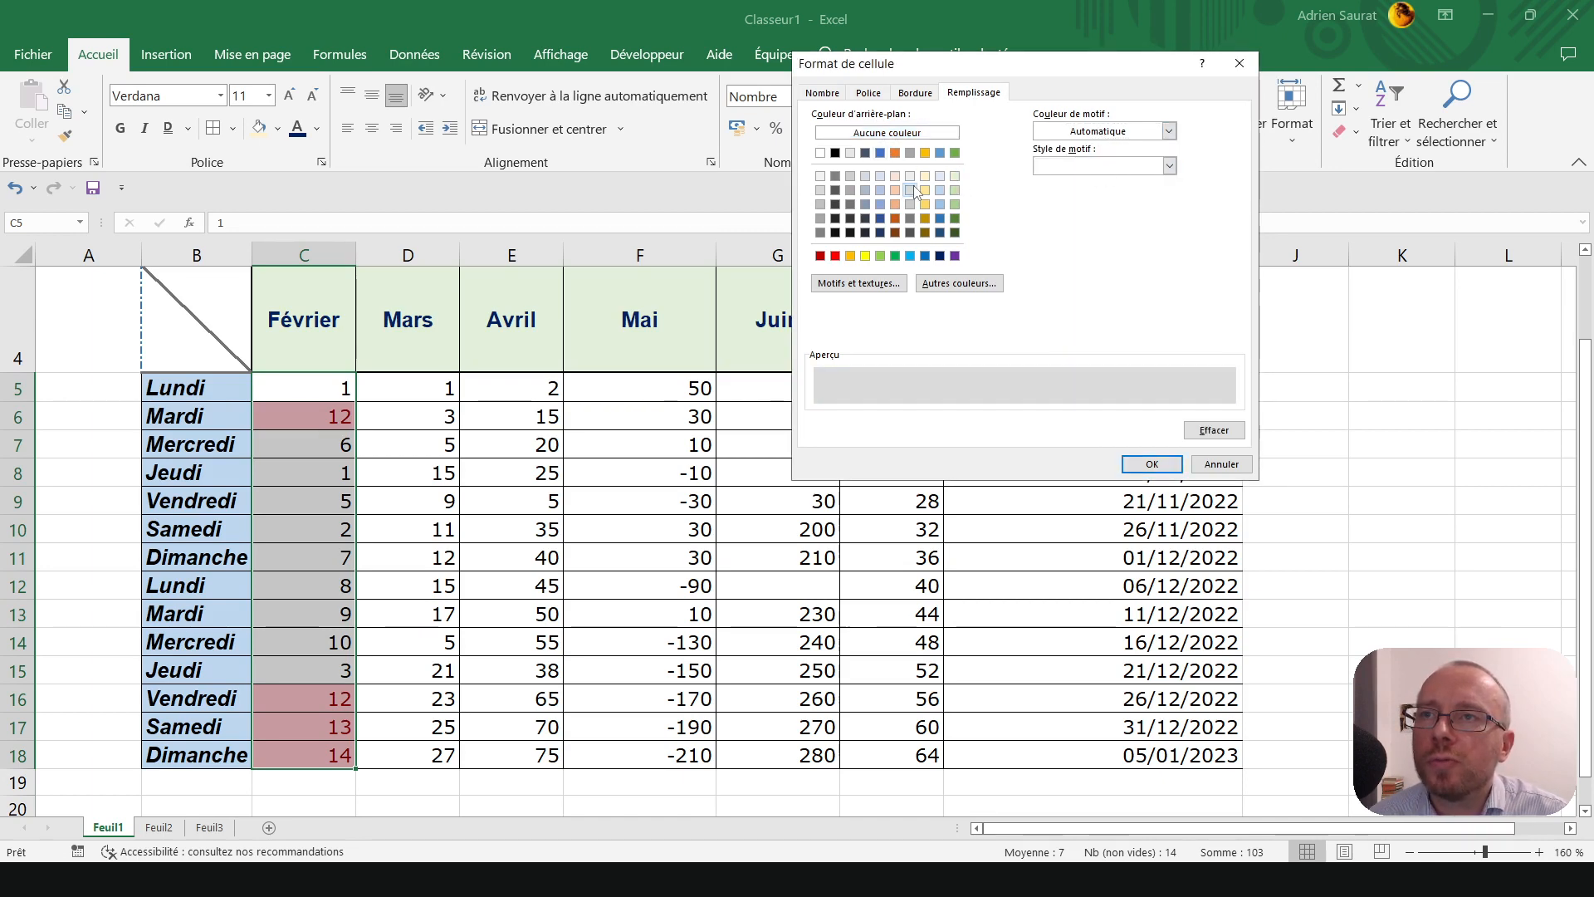
click(955, 177)
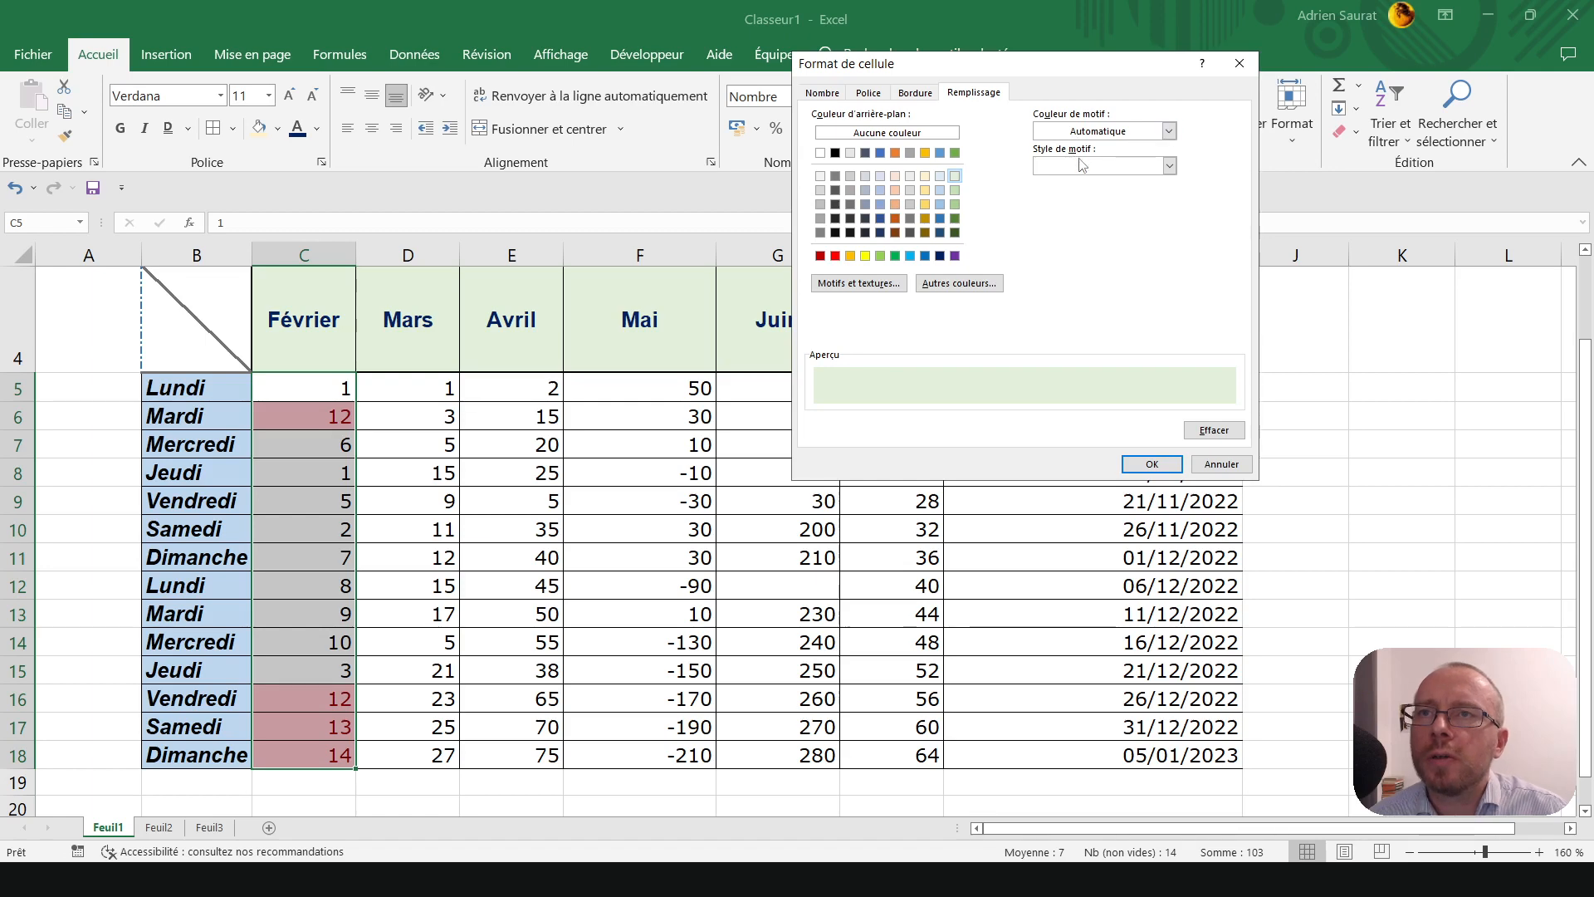
click(887, 133)
- Give the custom format a fine dotted pattern fill in light blue and apply the top 3 values rule
click(1113, 166)
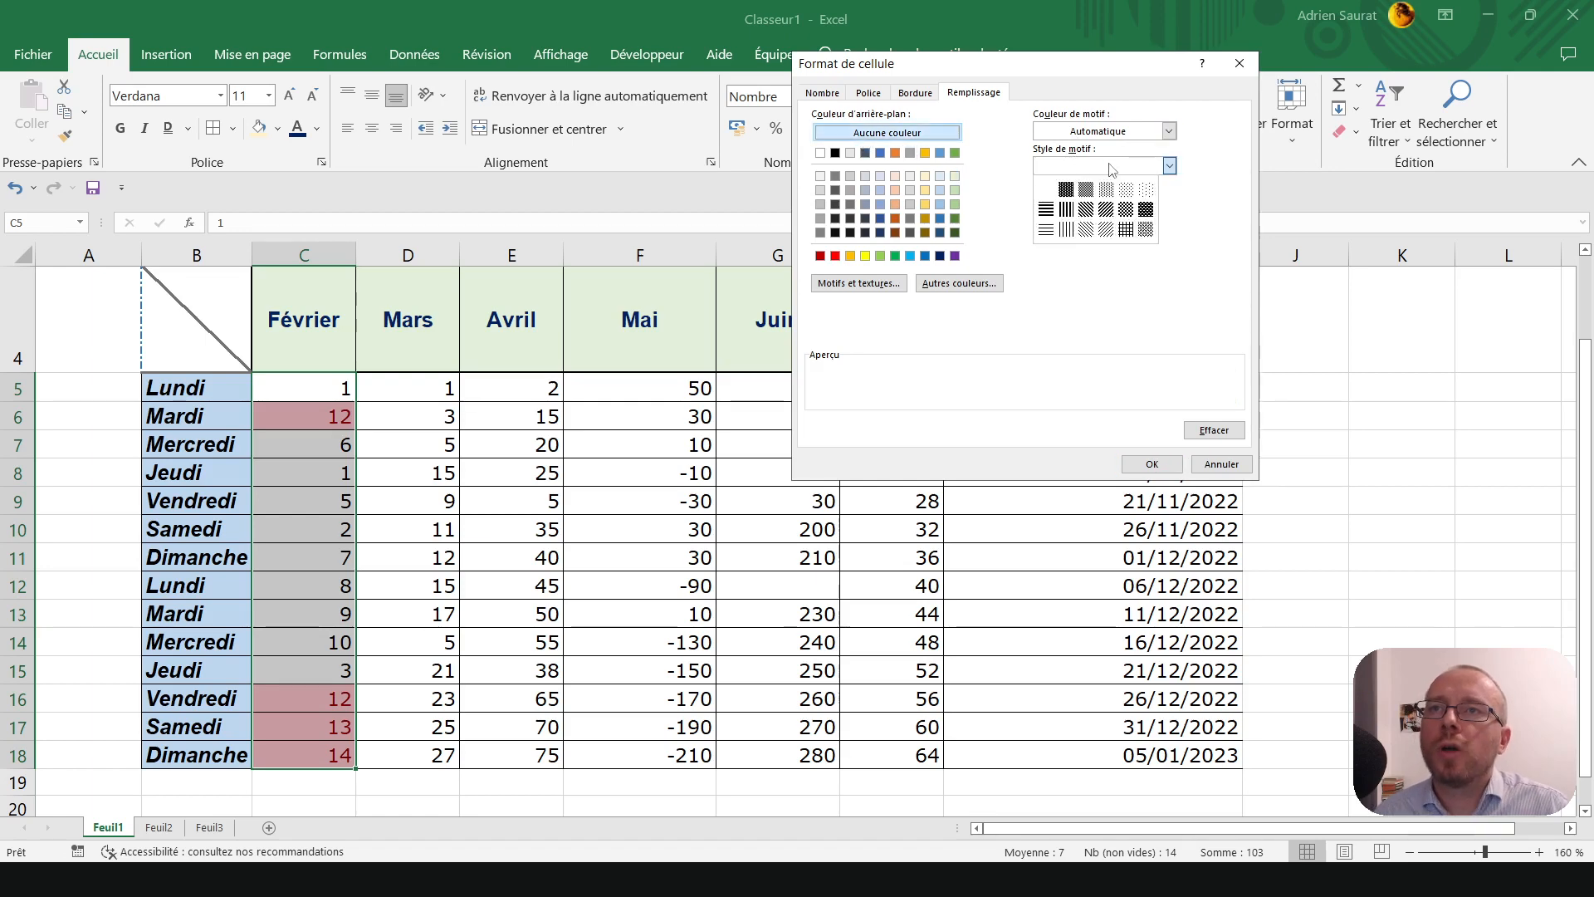
click(1146, 189)
click(1170, 131)
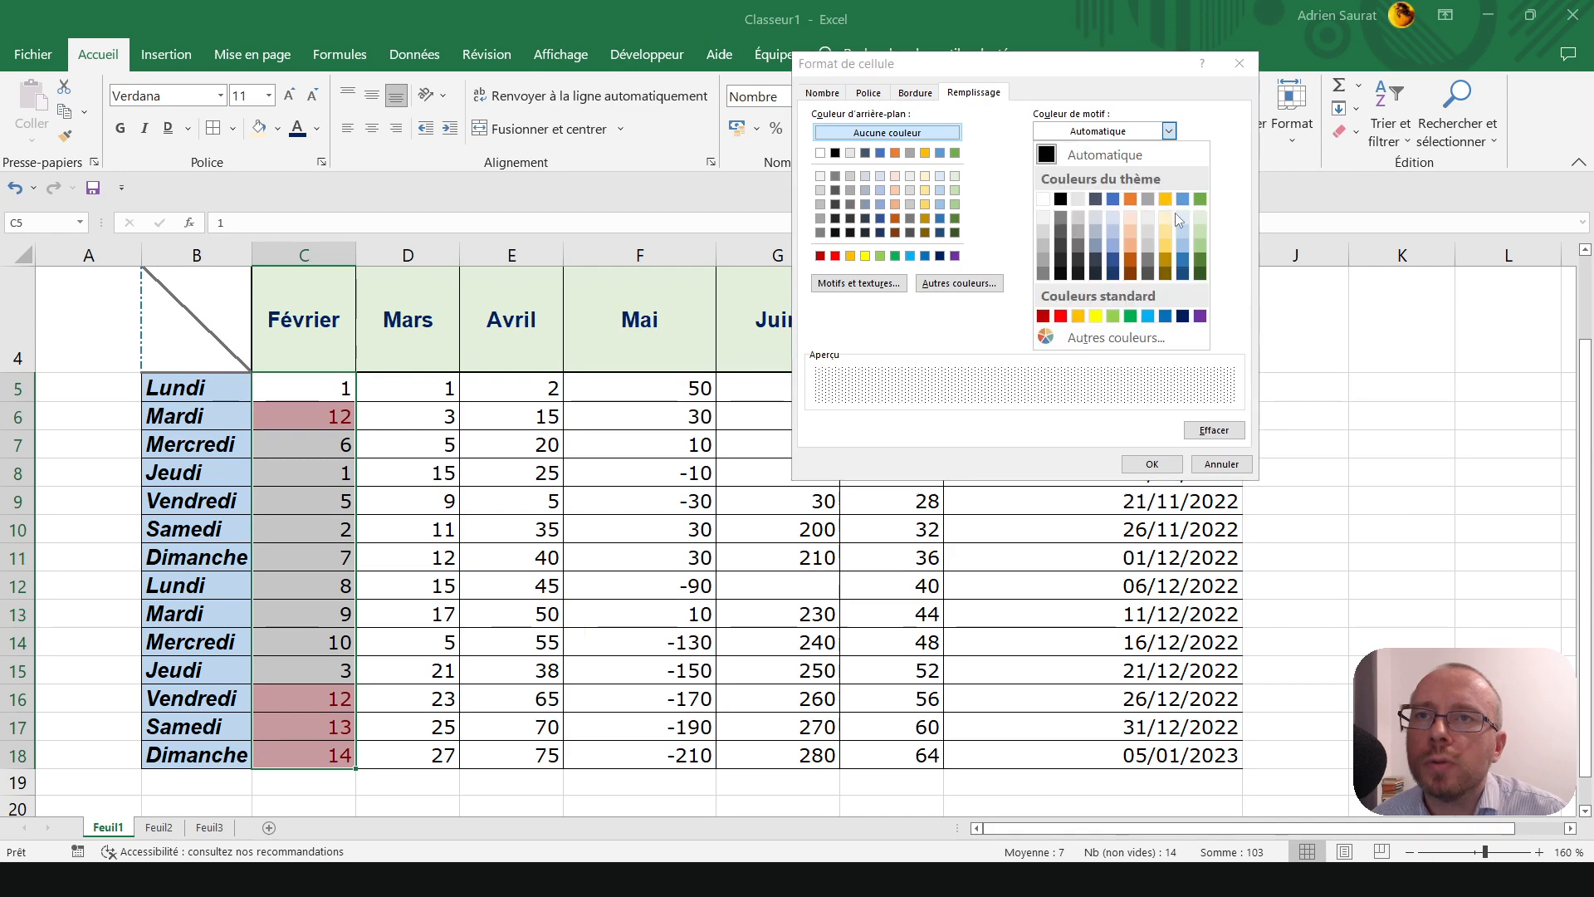
click(1188, 246)
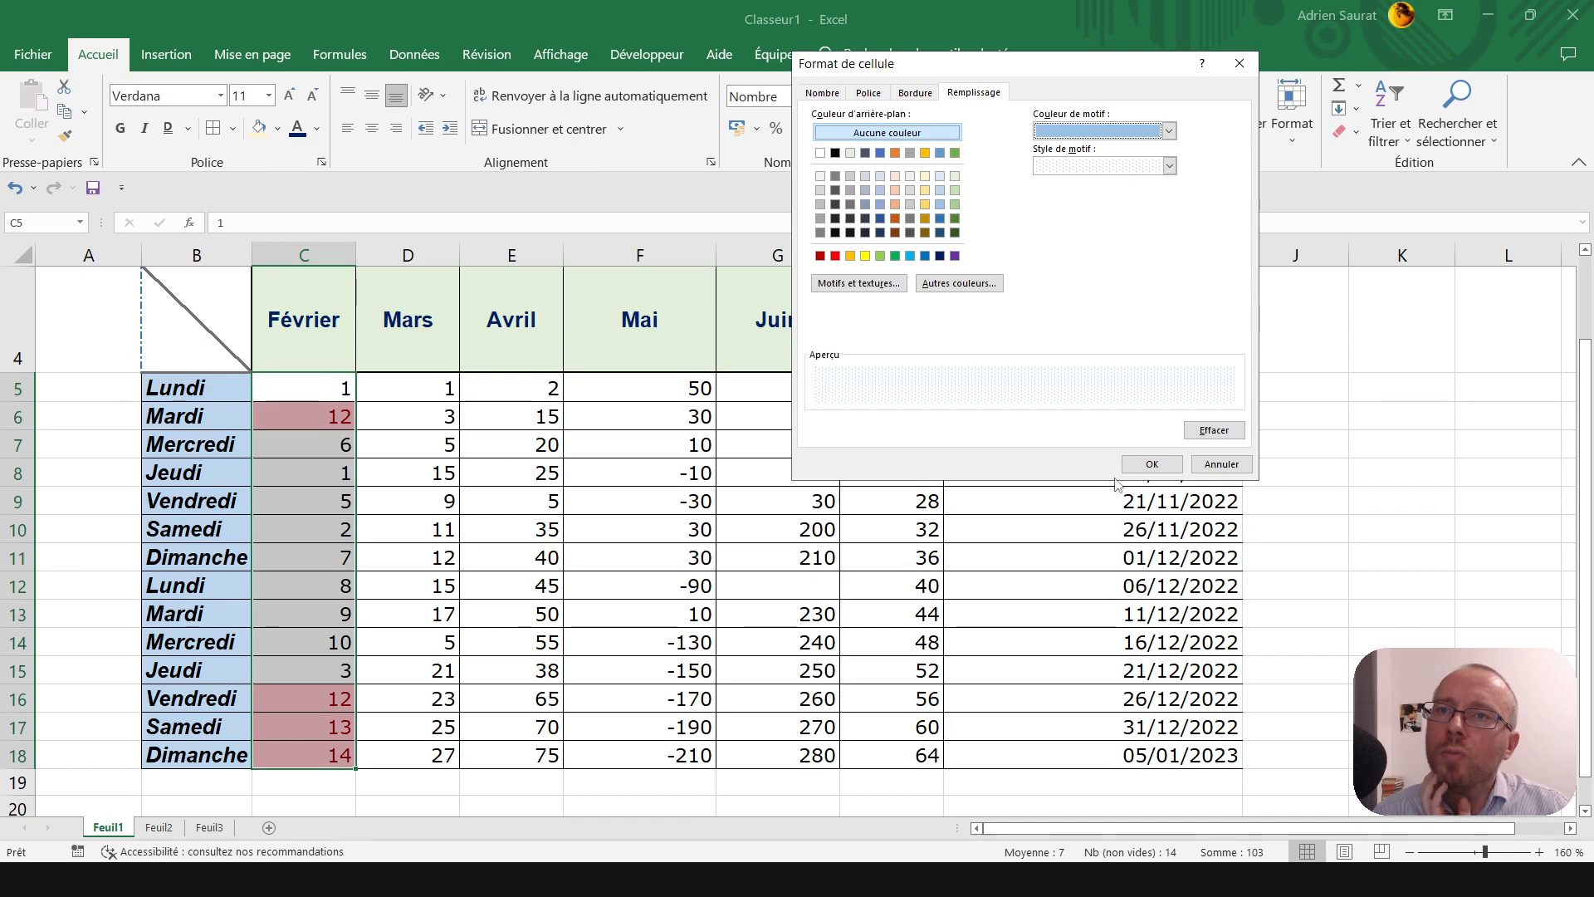
click(1151, 463)
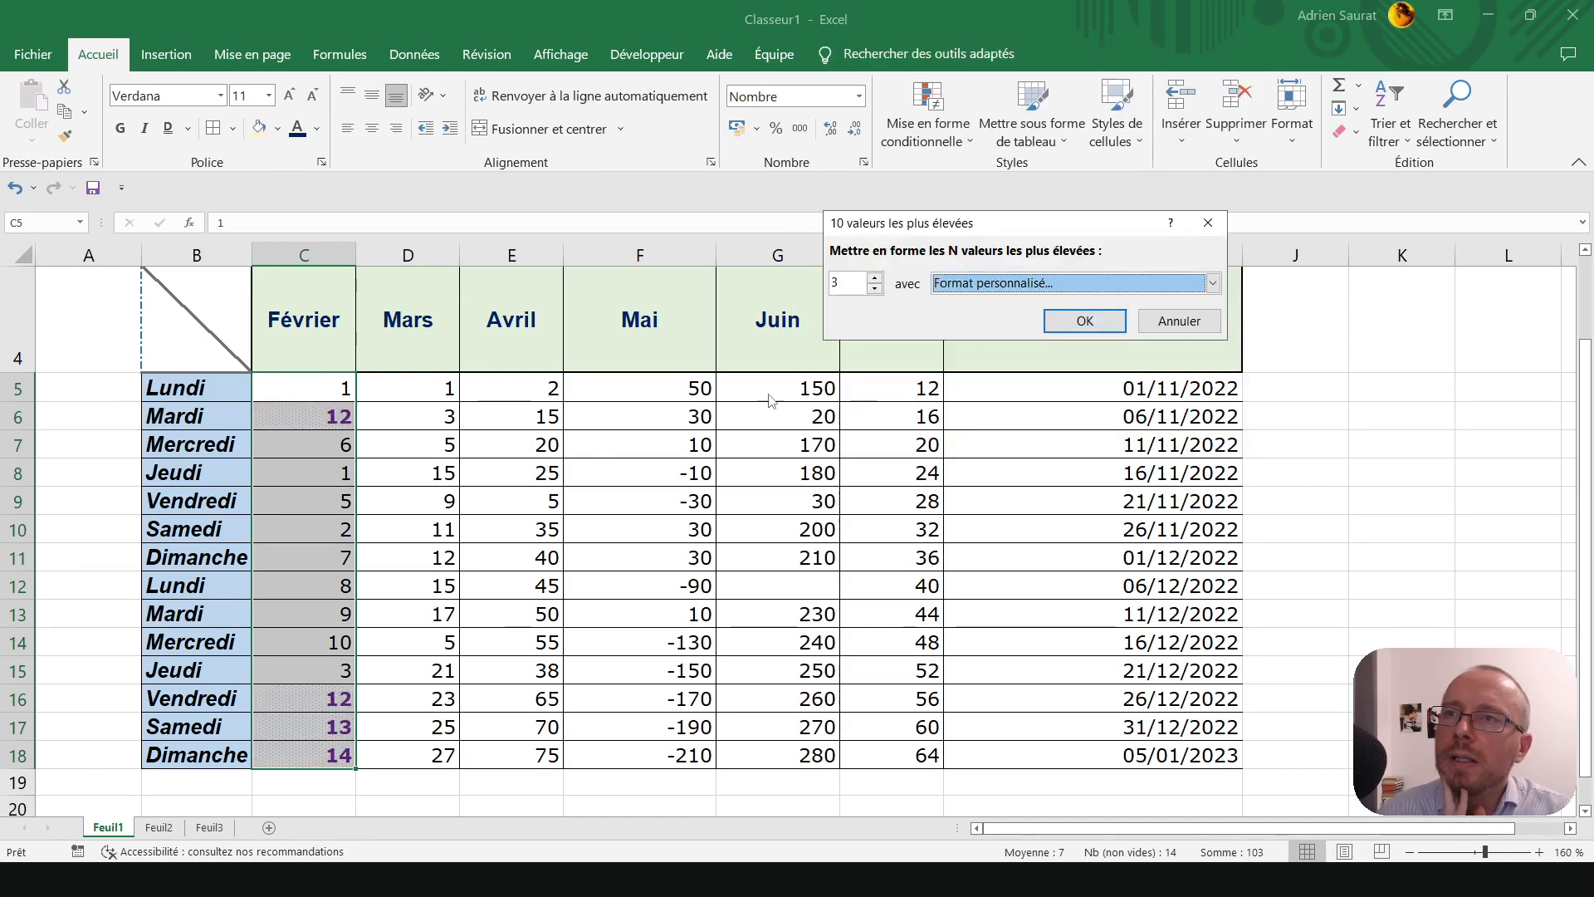
click(1084, 321)
click(435, 499)
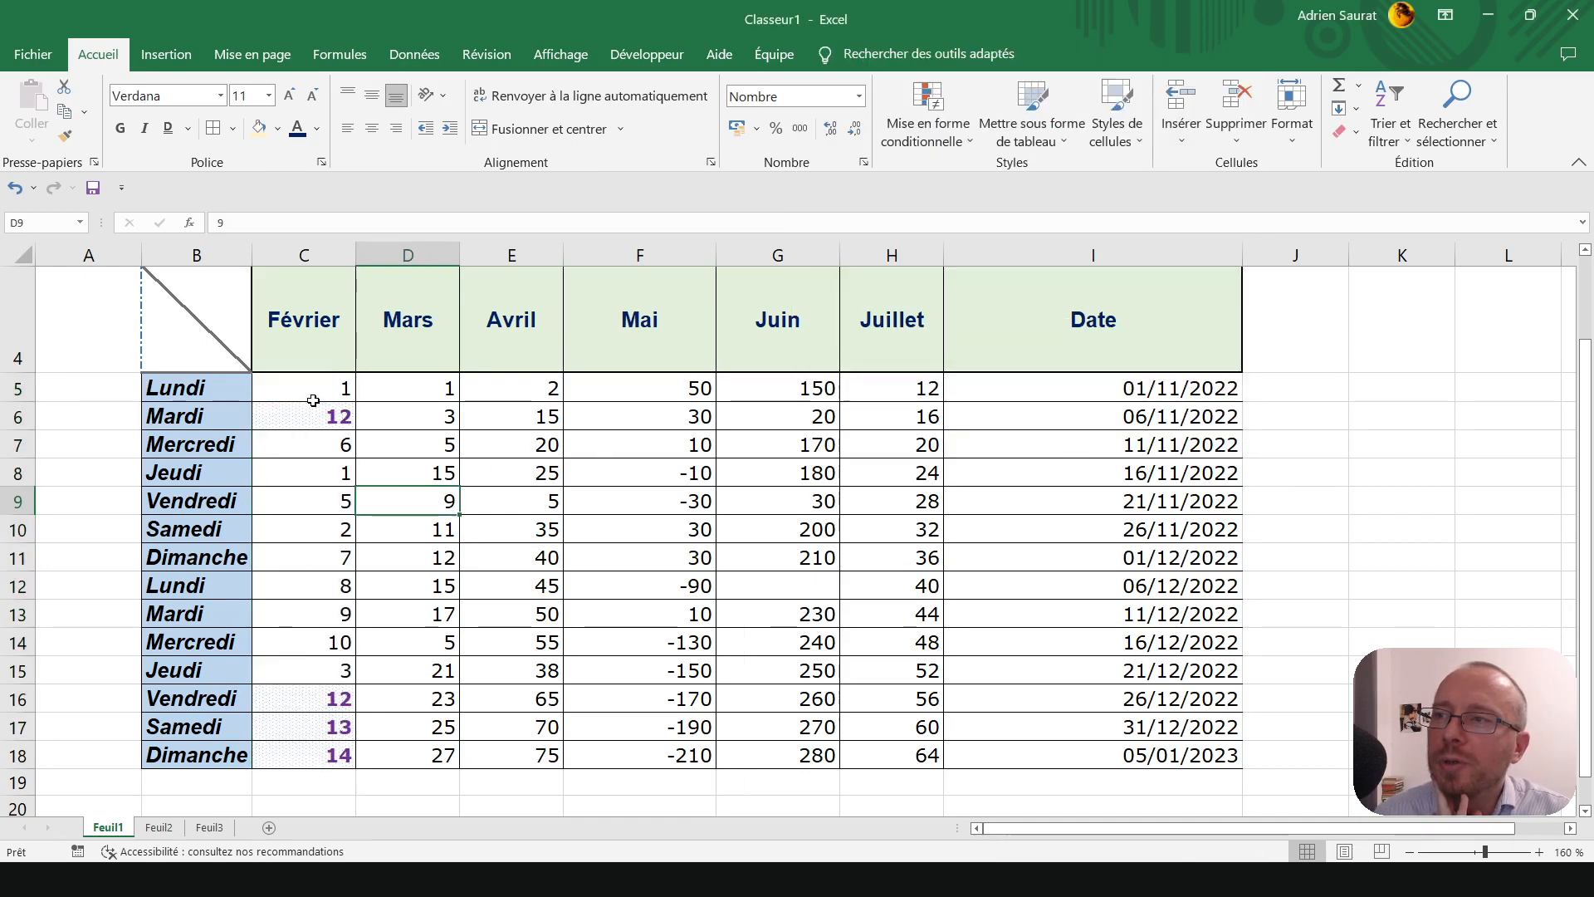
- Test the top 3 values rule by entering 2 in cell C6 of the Février column
click(323, 418)
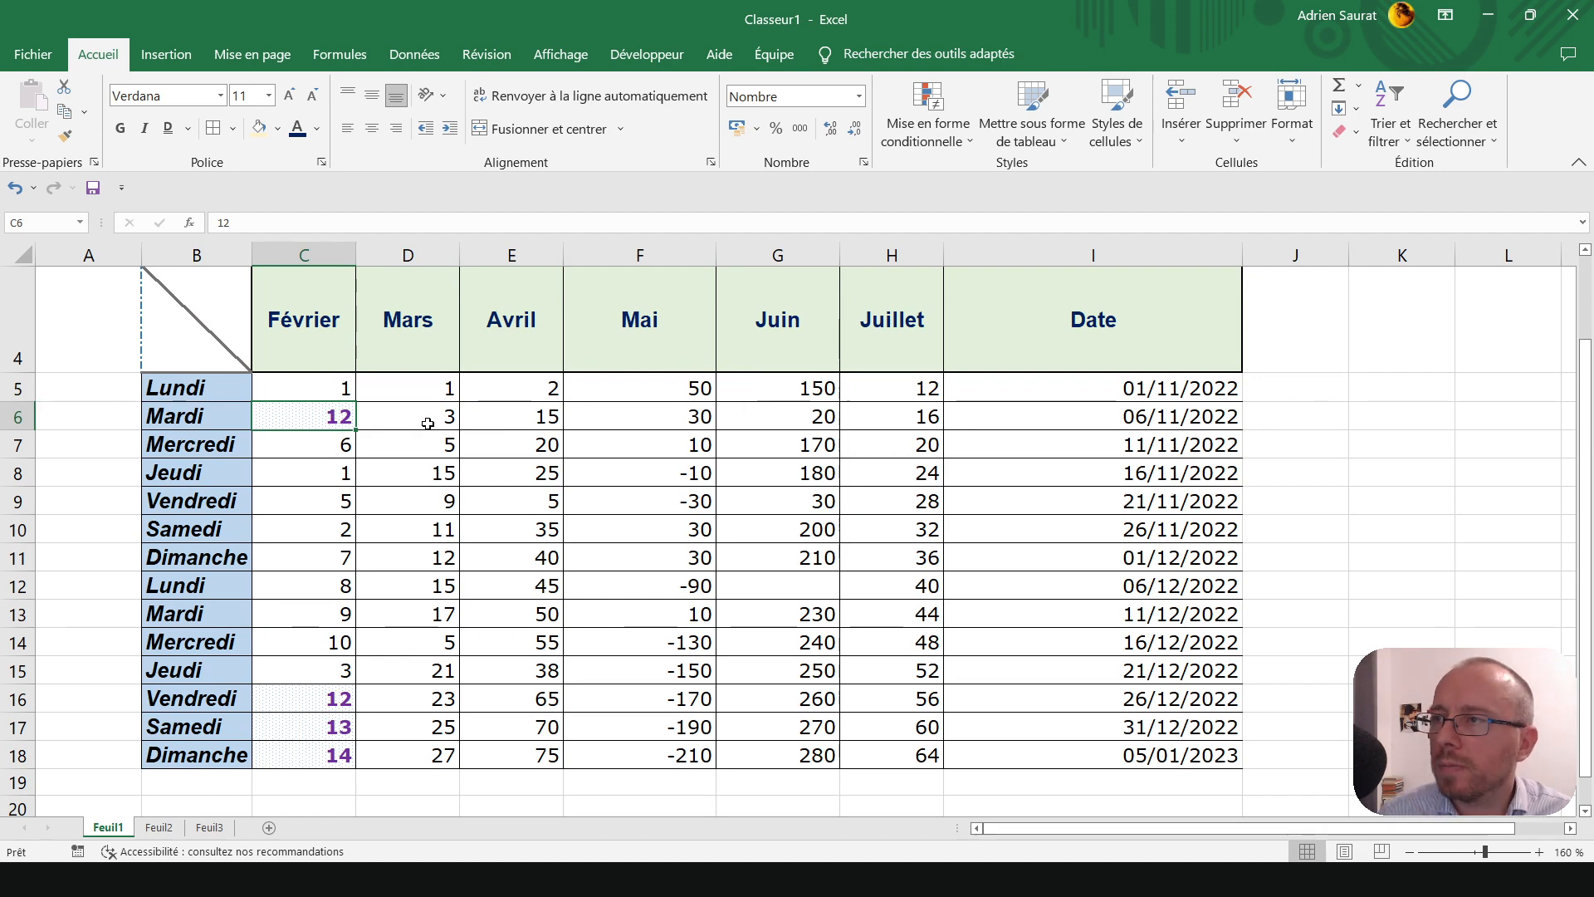
click(306, 443)
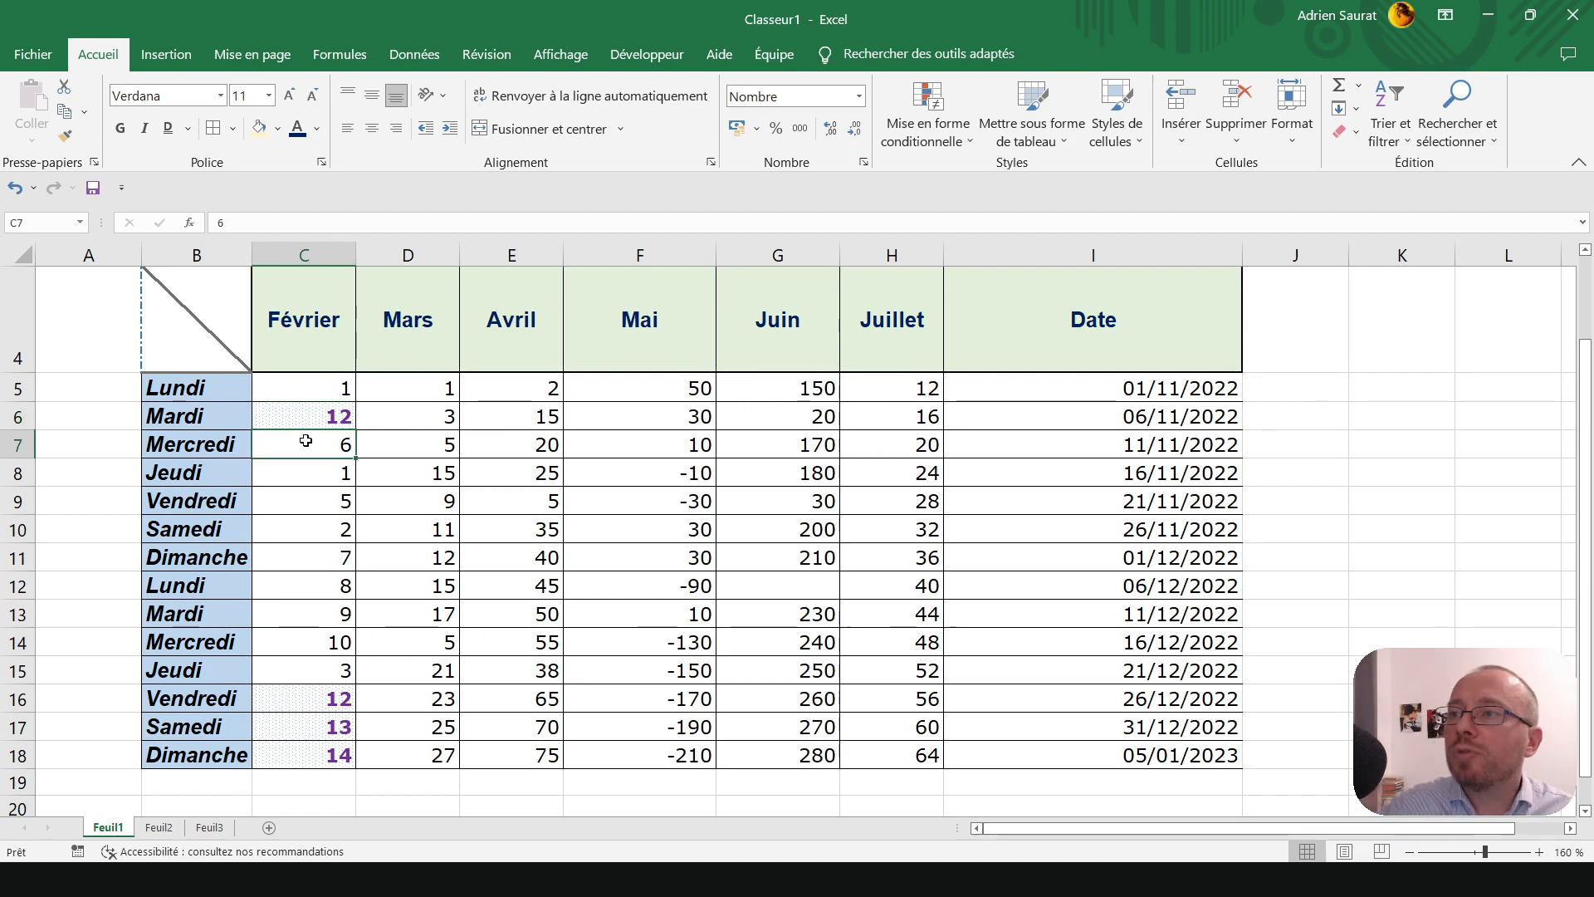
click(334, 416)
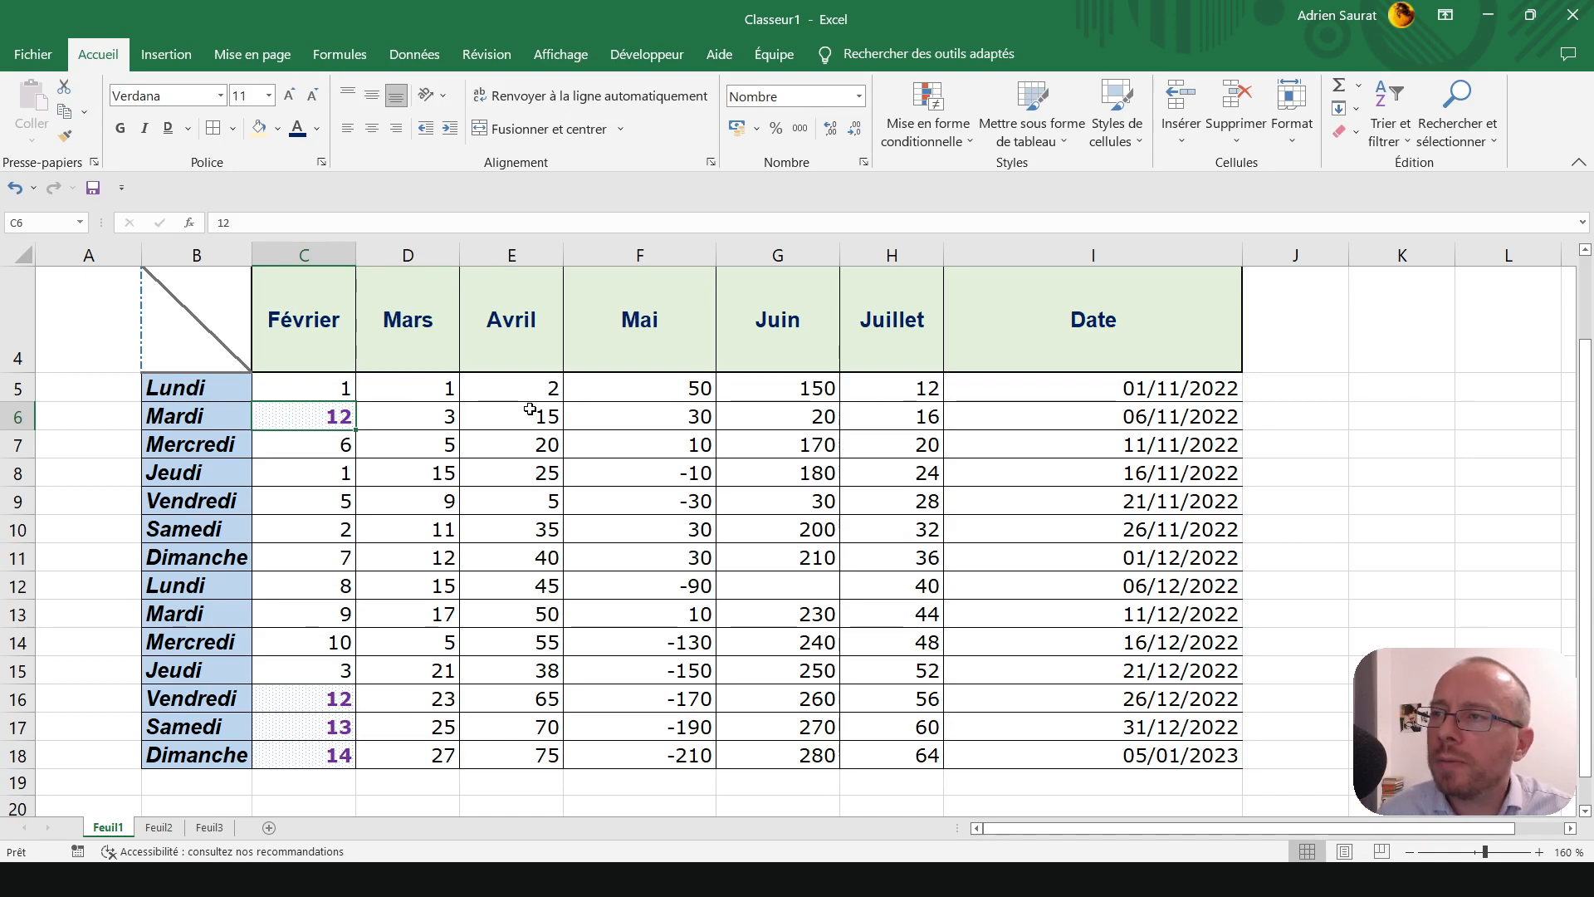
text(2)
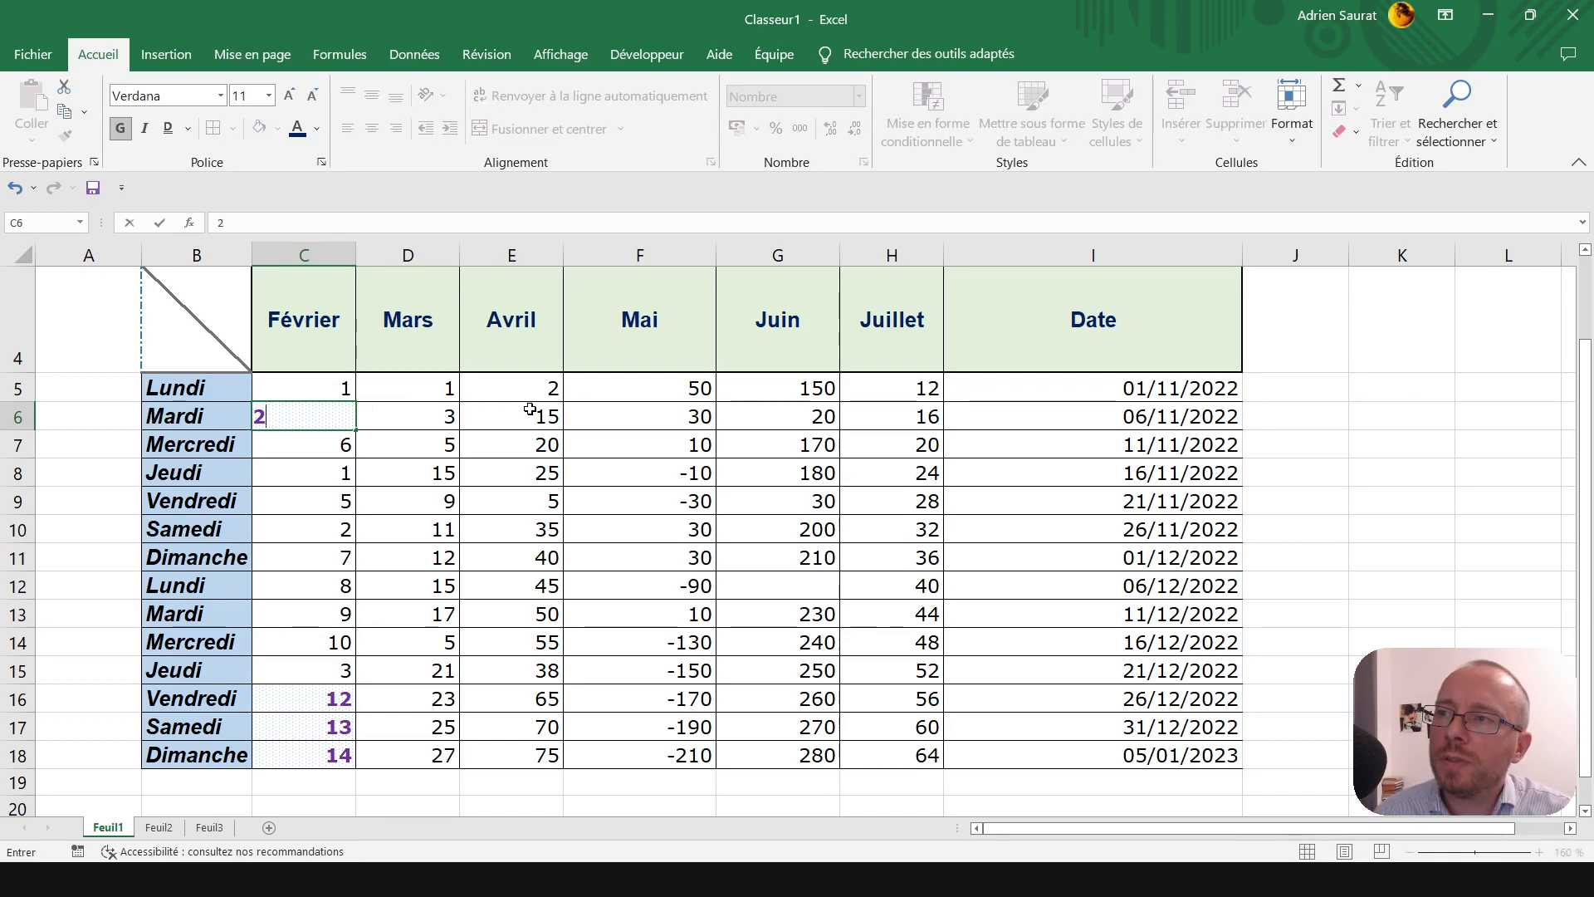
key(Return)
key(Return)
- Test the rule further by entering 12 in cell C10 and 13 in cell C12 of the Février column
key(Down)
key(Down)
key(Down)
key(Down)
key(Down)
key(Down)
key(Down)
key(Down)
key(Down)
key(Down)
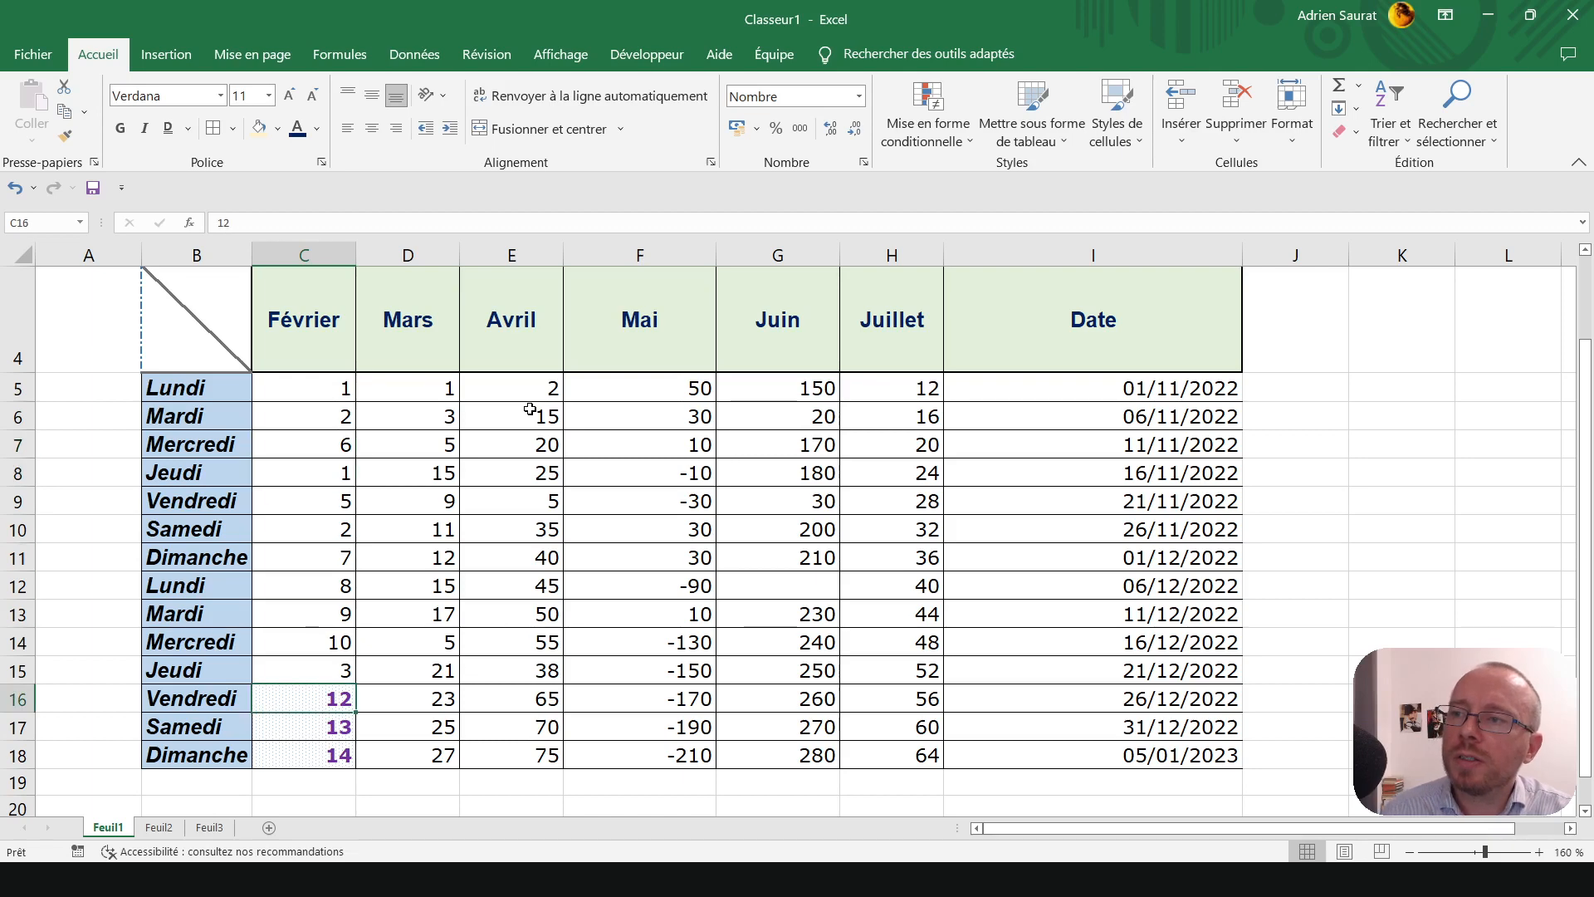
key(Up)
key(Up)
key(Up)
key(Up)
key(Up)
key(Up)
key(Up)
key(Up)
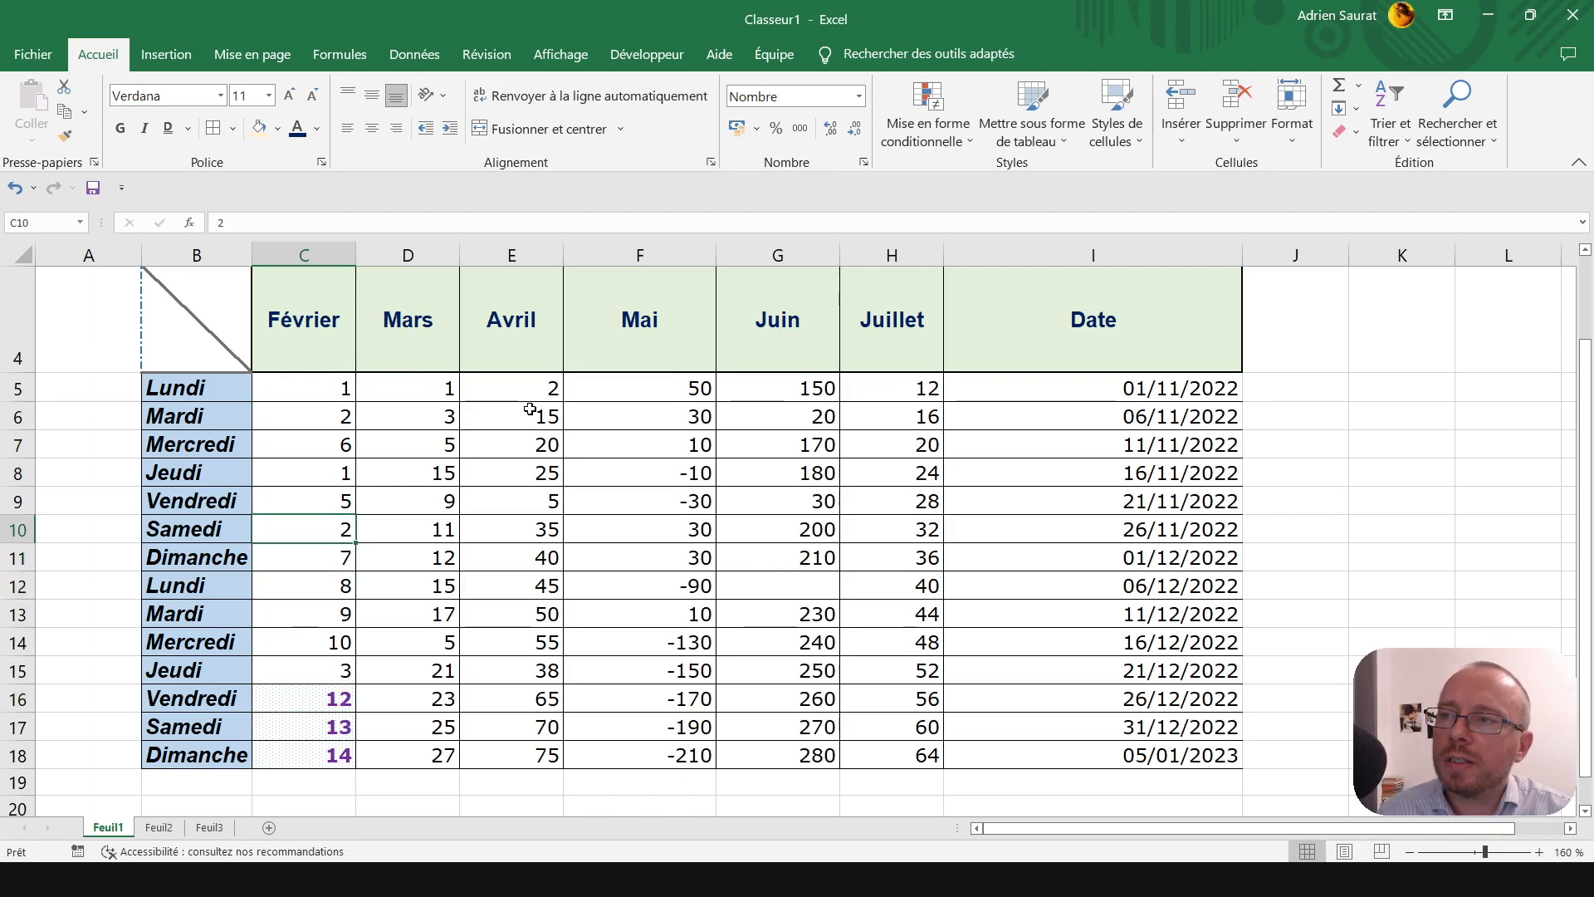
text(12)
key(Return)
key(Down)
text(13)
key(Return)
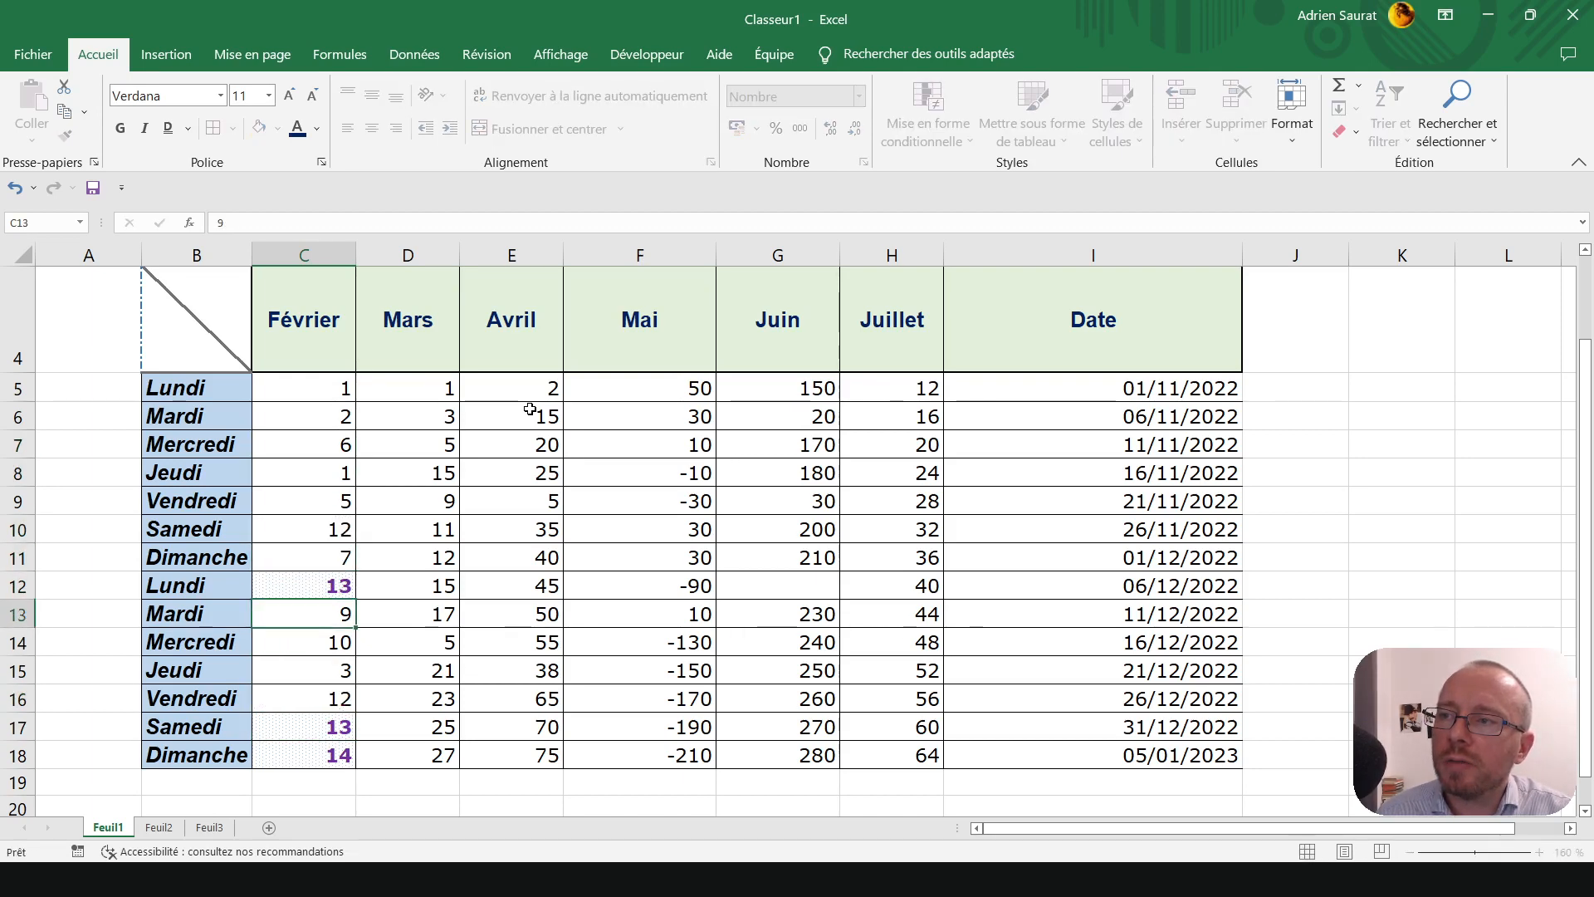
- Examine the Février column cell by cell to see which values the top 3 rule highlights
key(Down)
key(Down)
key(Down)
key(Down)
key(Down)
key(Up)
key(Up)
key(Up)
key(Up)
key(Up)
key(Up)
key(Up)
key(Up)
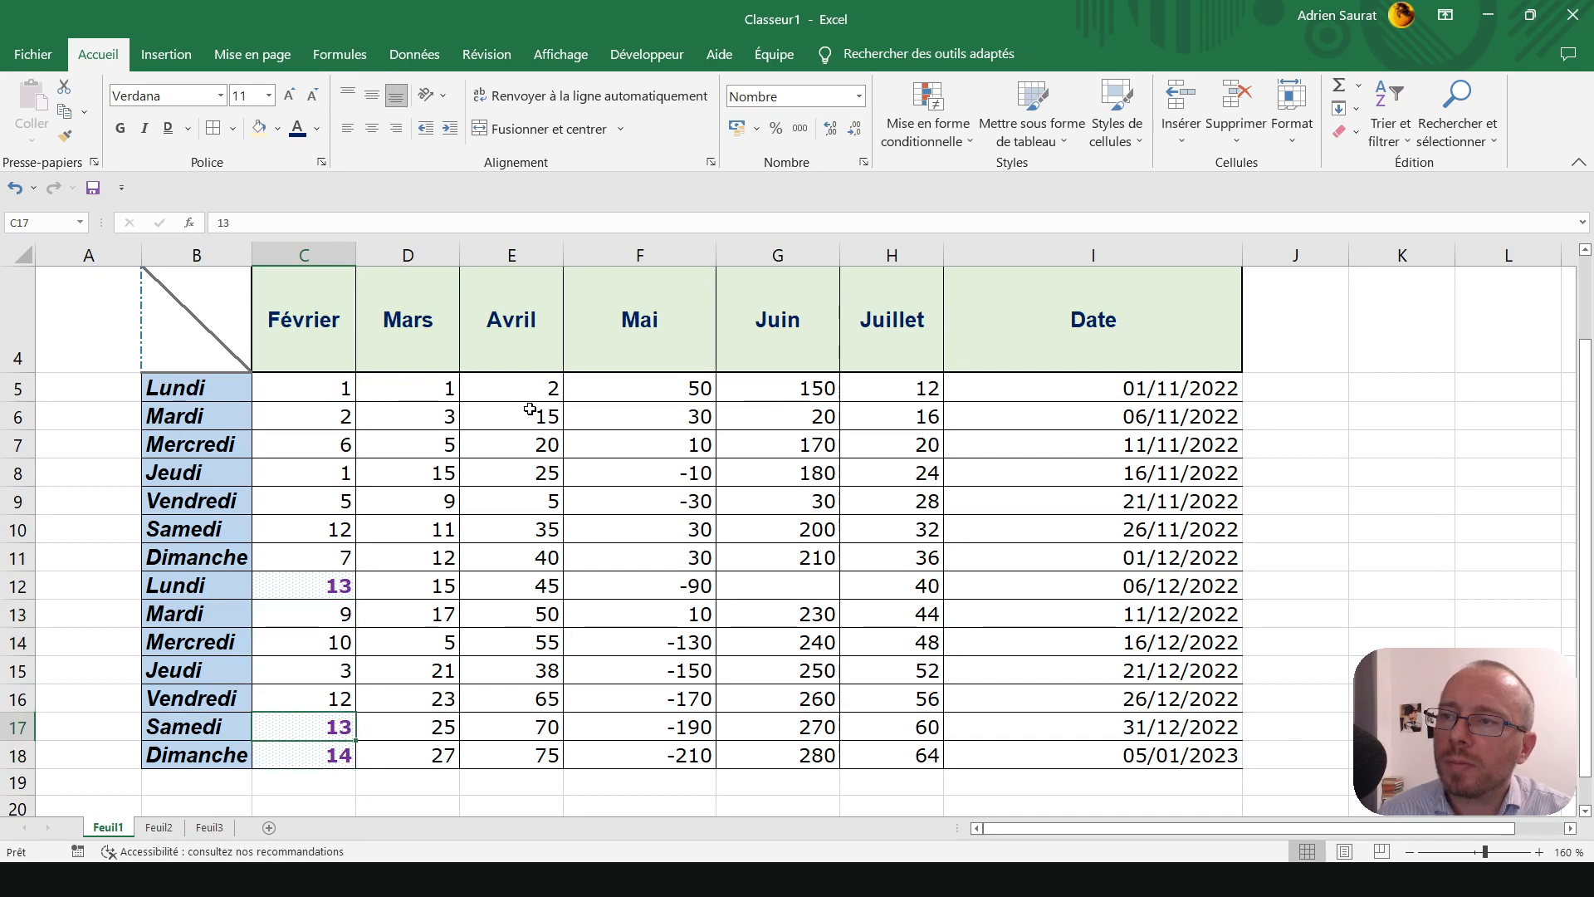
key(Up)
key(Up)
key(Up)
key(Up)
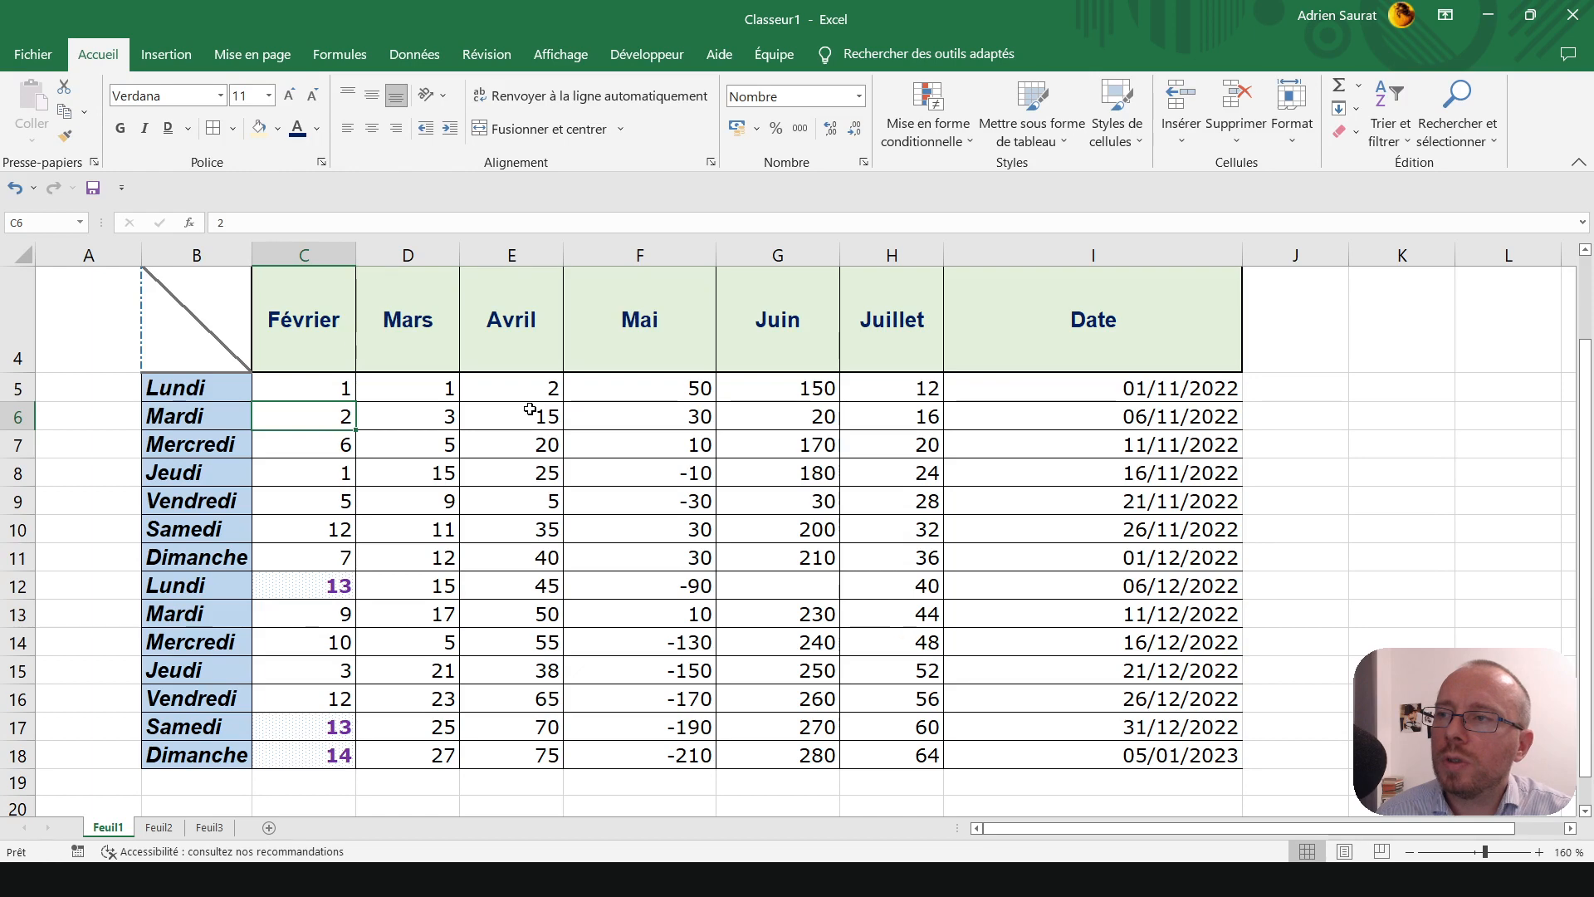
- Test the top 3 values rule by entering 10 in cell C9 of the Février column
key(Up)
key(Down)
key(Down)
key(Down)
key(Down)
text(10)
key(Return)
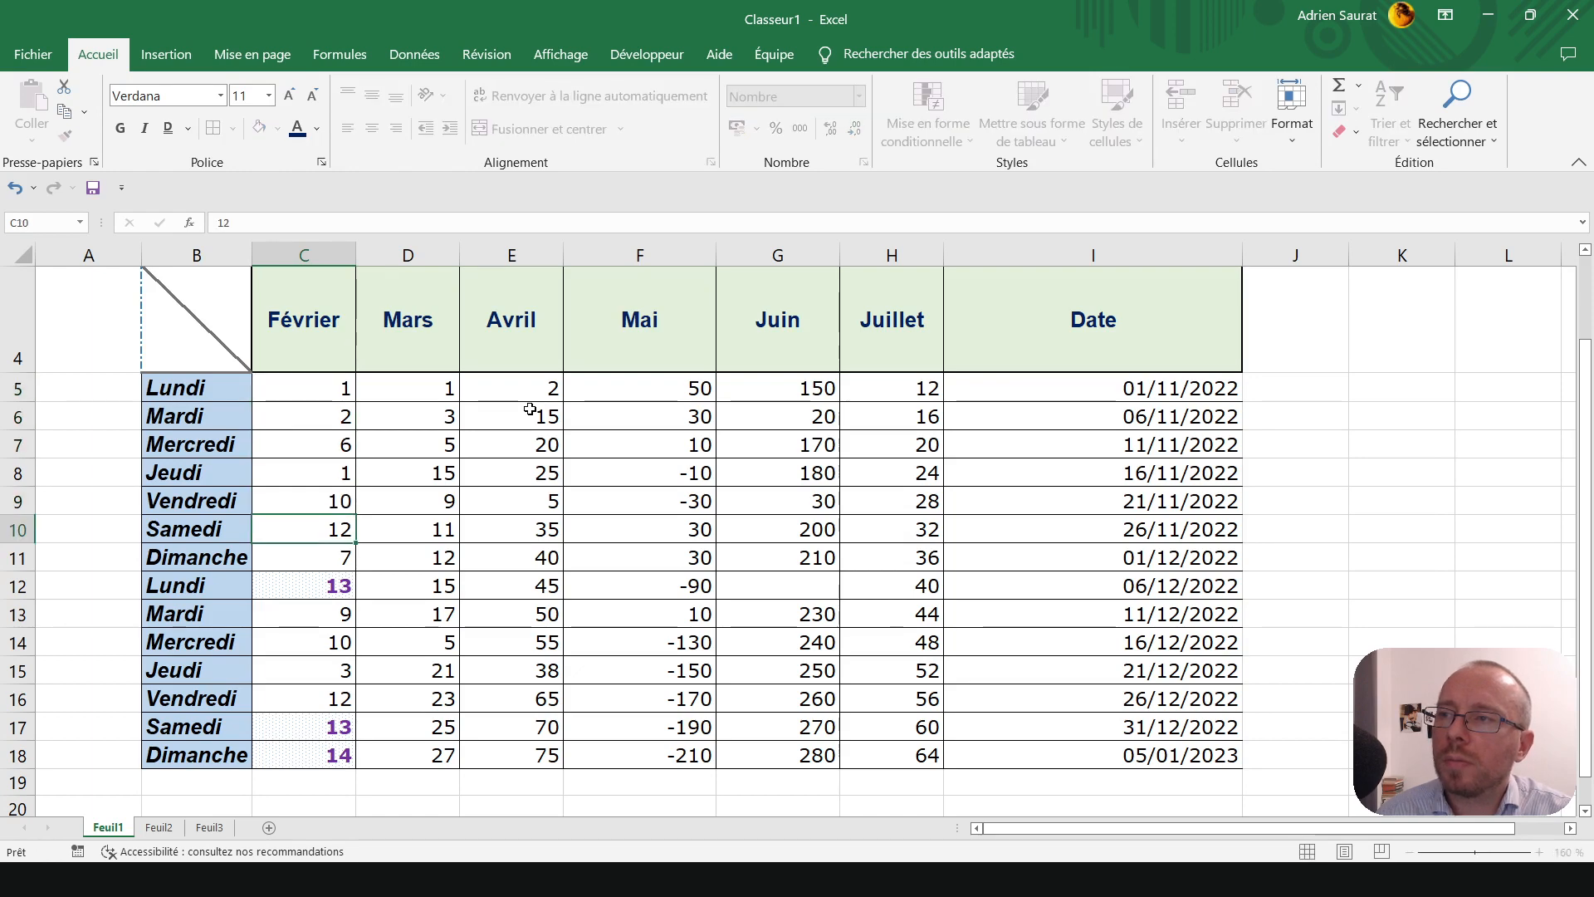
- Enter 12 in cell C12 of the Février column to test tied values in the top 3 rule
key(Down)
key(Down)
key(Down)
key(Up)
text(12)
key(Return)
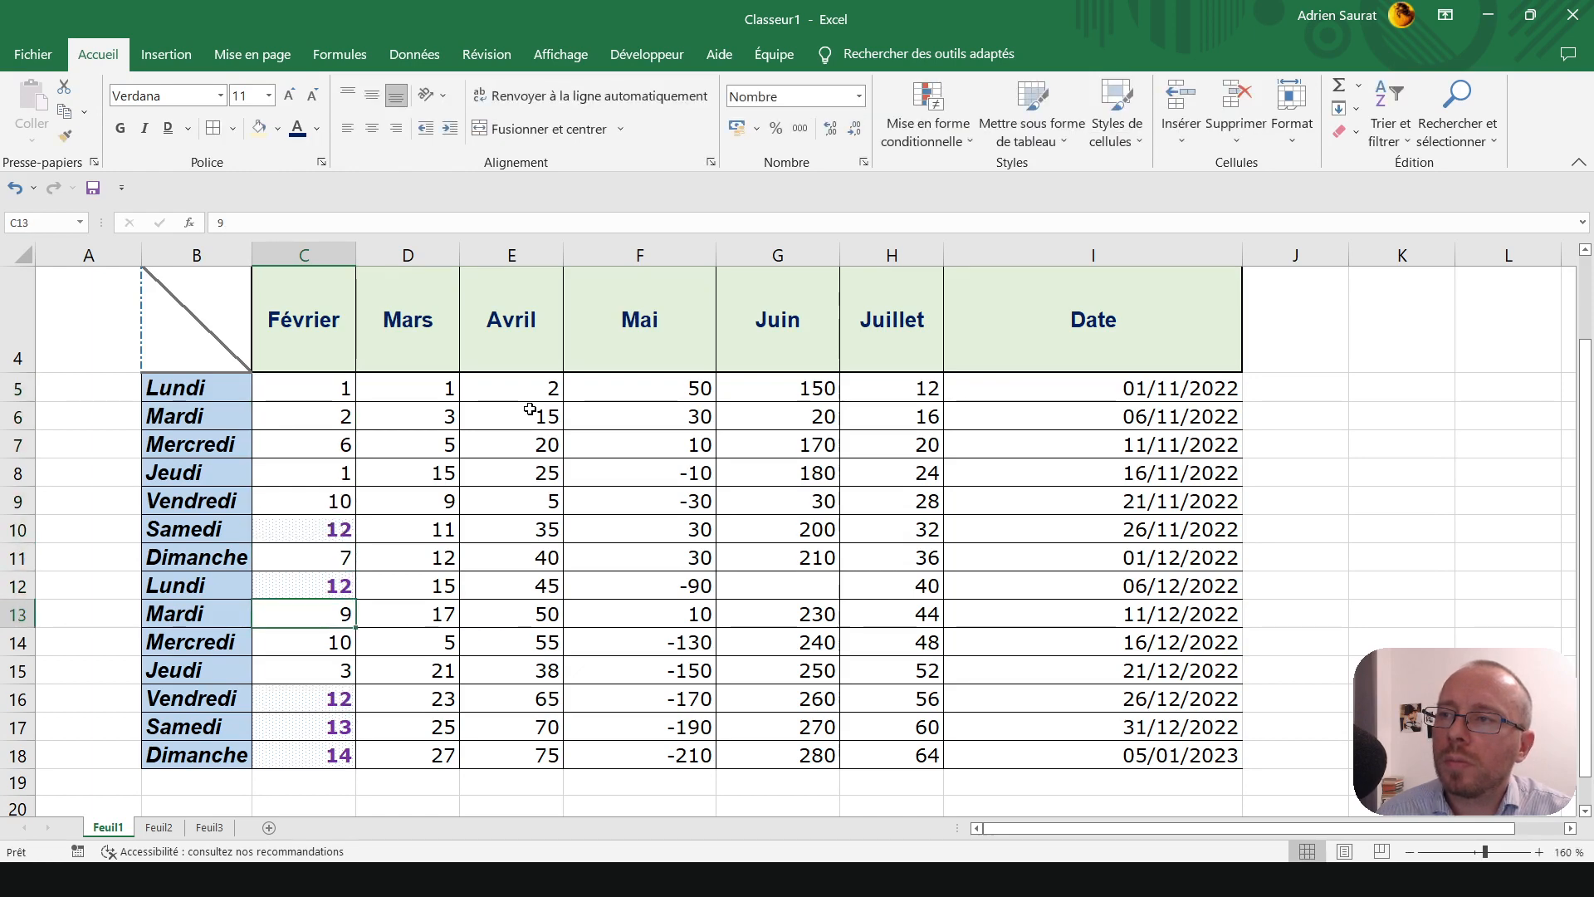
- Enter 11 in cell C10 and 15 in cell C12 of the Février column
key(Up)
key(Up)
key(Up)
key(Up)
key(Up)
key(Down)
key(Down)
text(11)
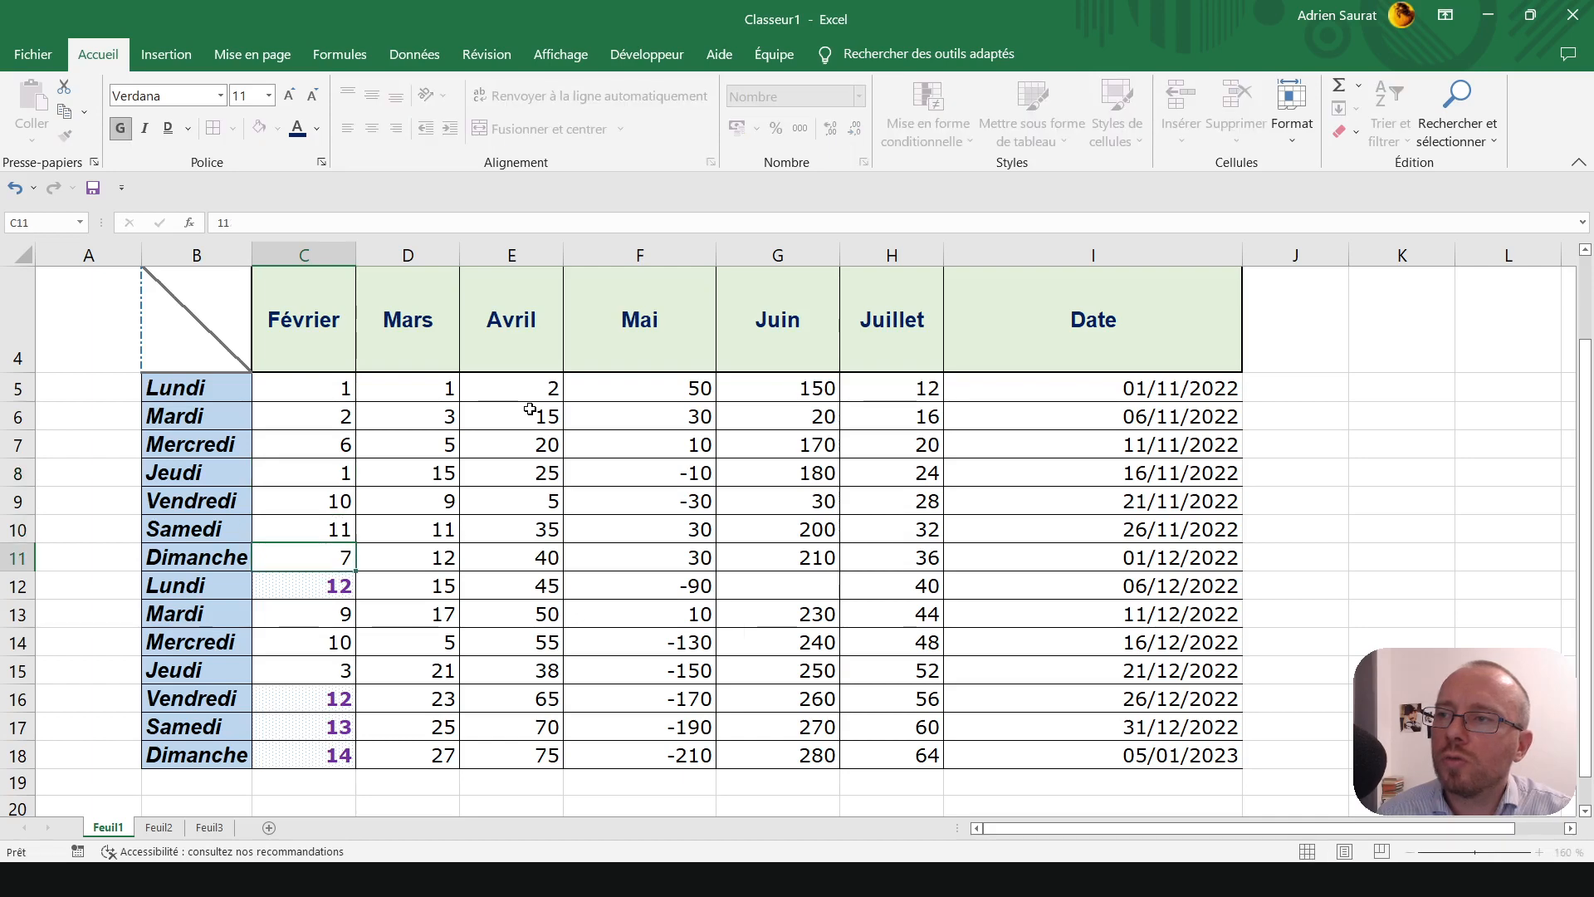
key(Return)
key(Down)
text(15)
key(Return)
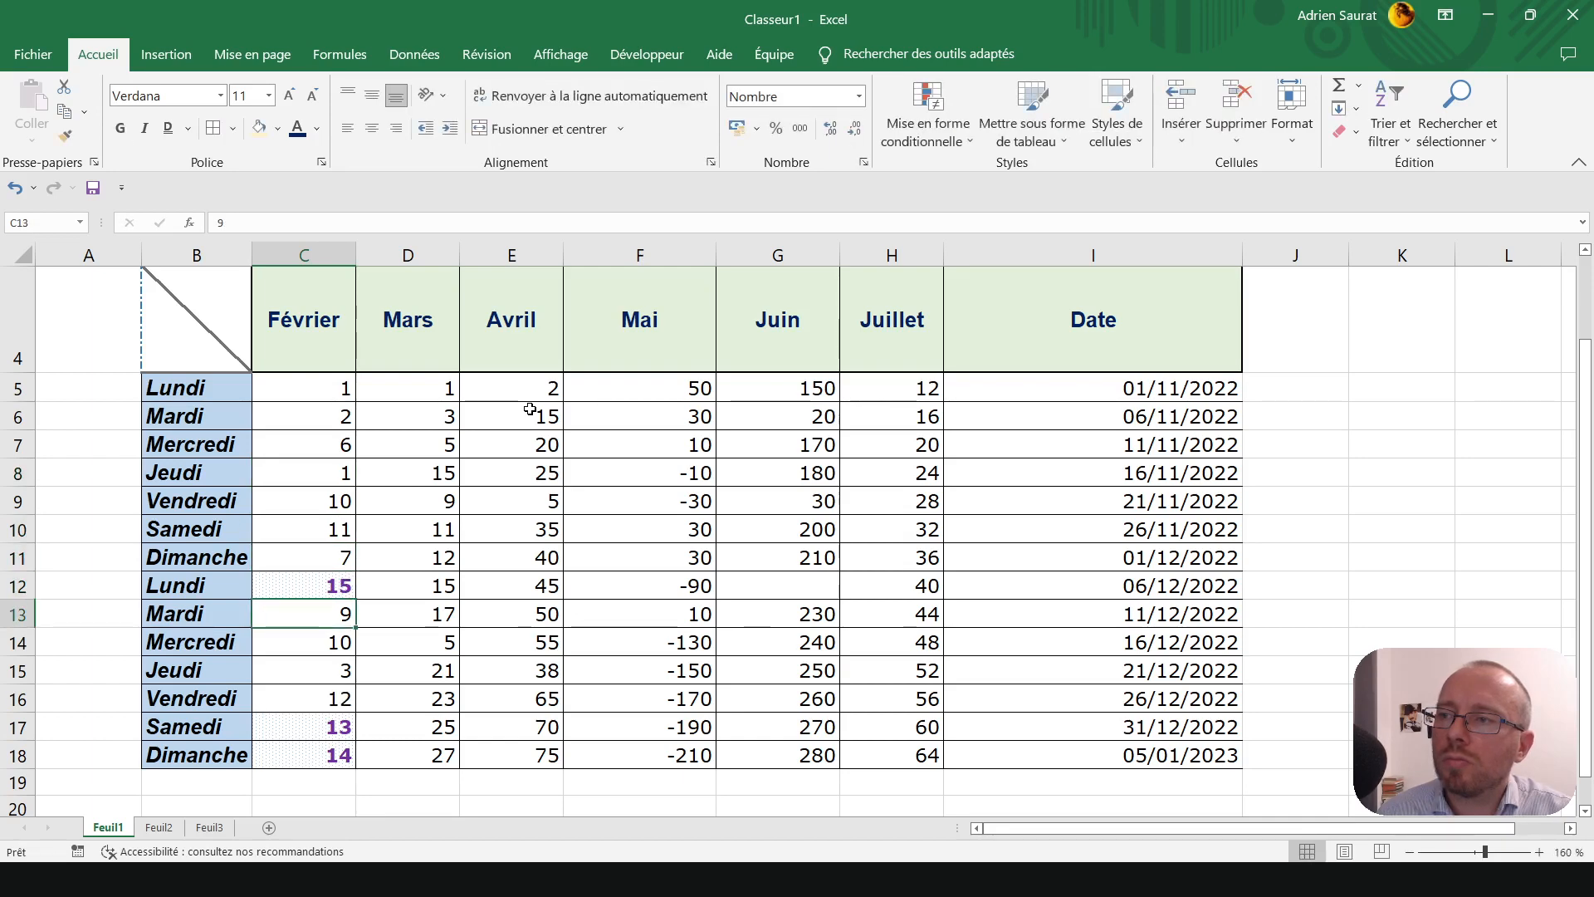
- Copy the formatting of the Février values, including the top 3 rule, to the Mars, Avril and Mai columns
drag(309, 388, 346, 762)
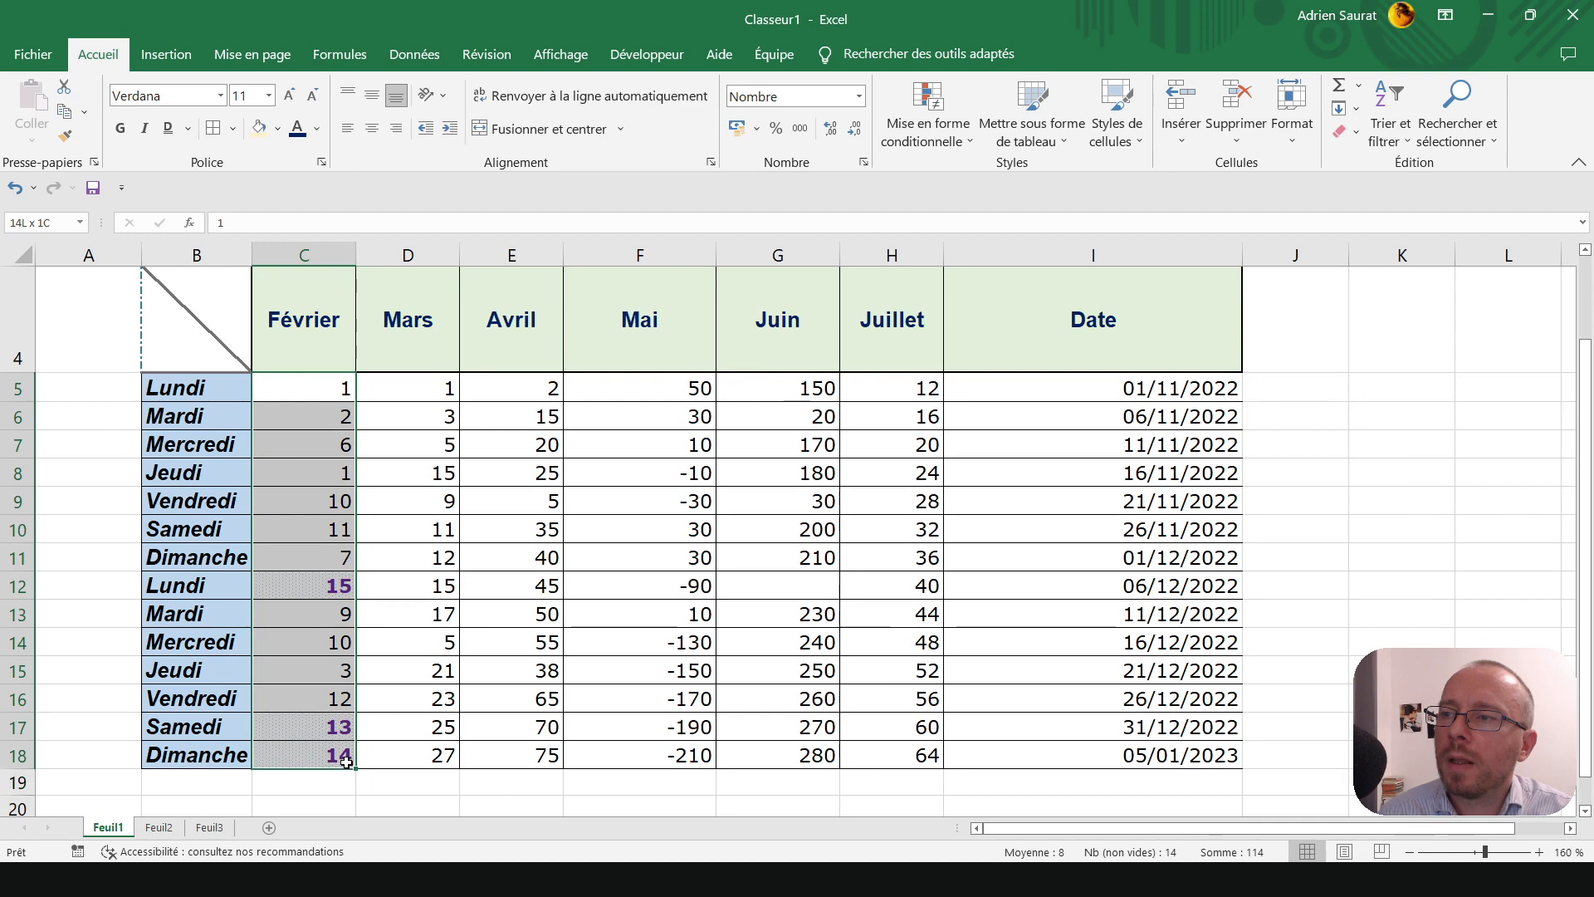
click(66, 135)
click(430, 387)
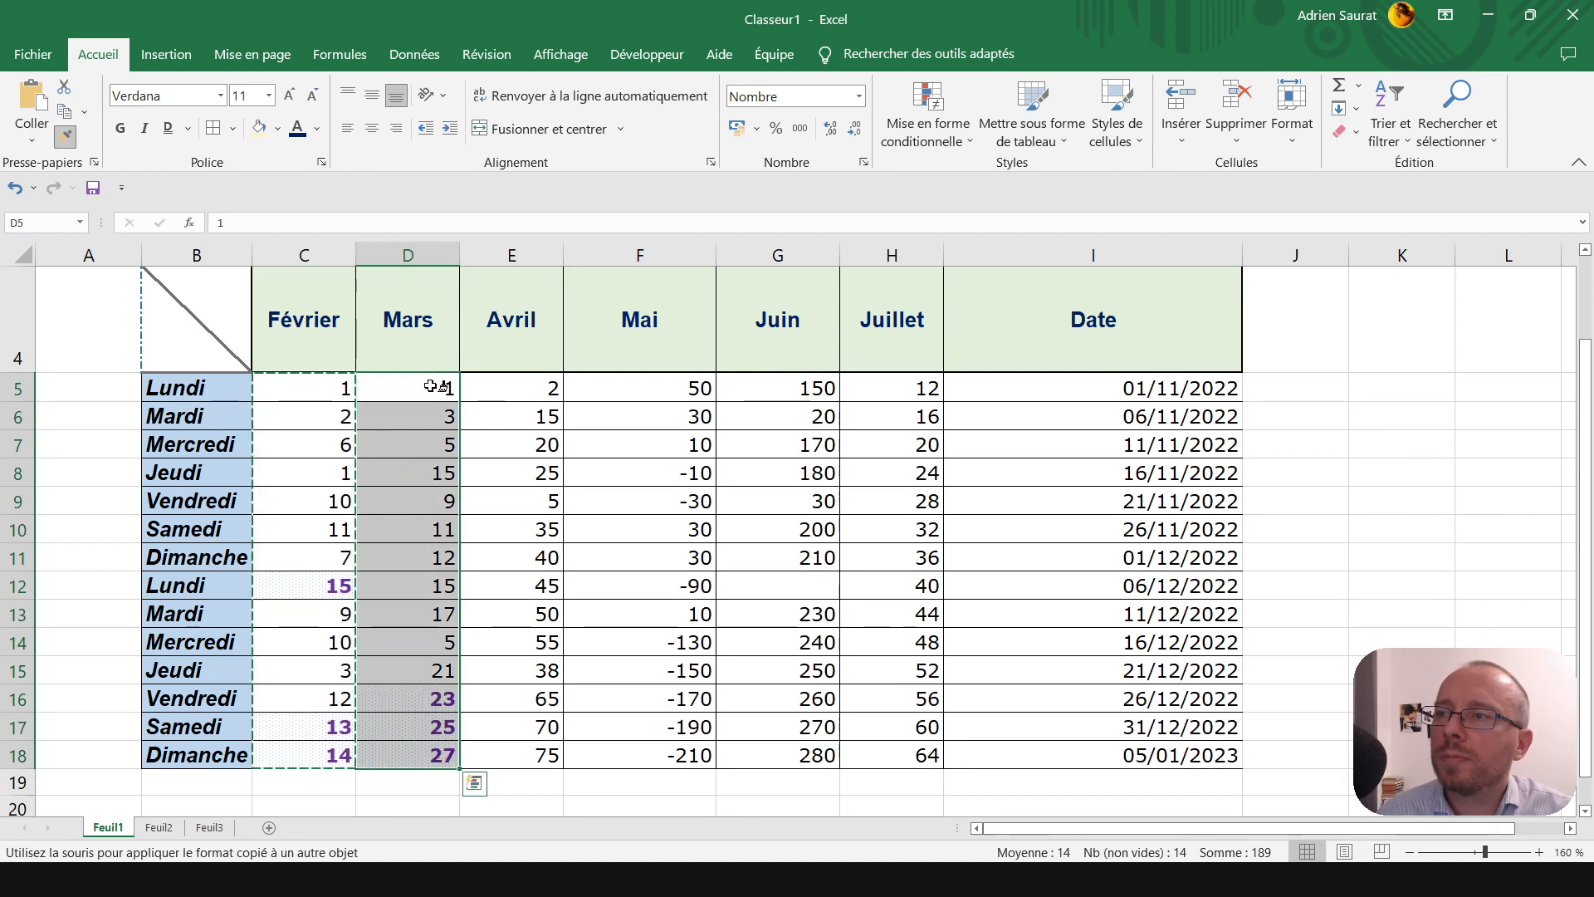
click(529, 388)
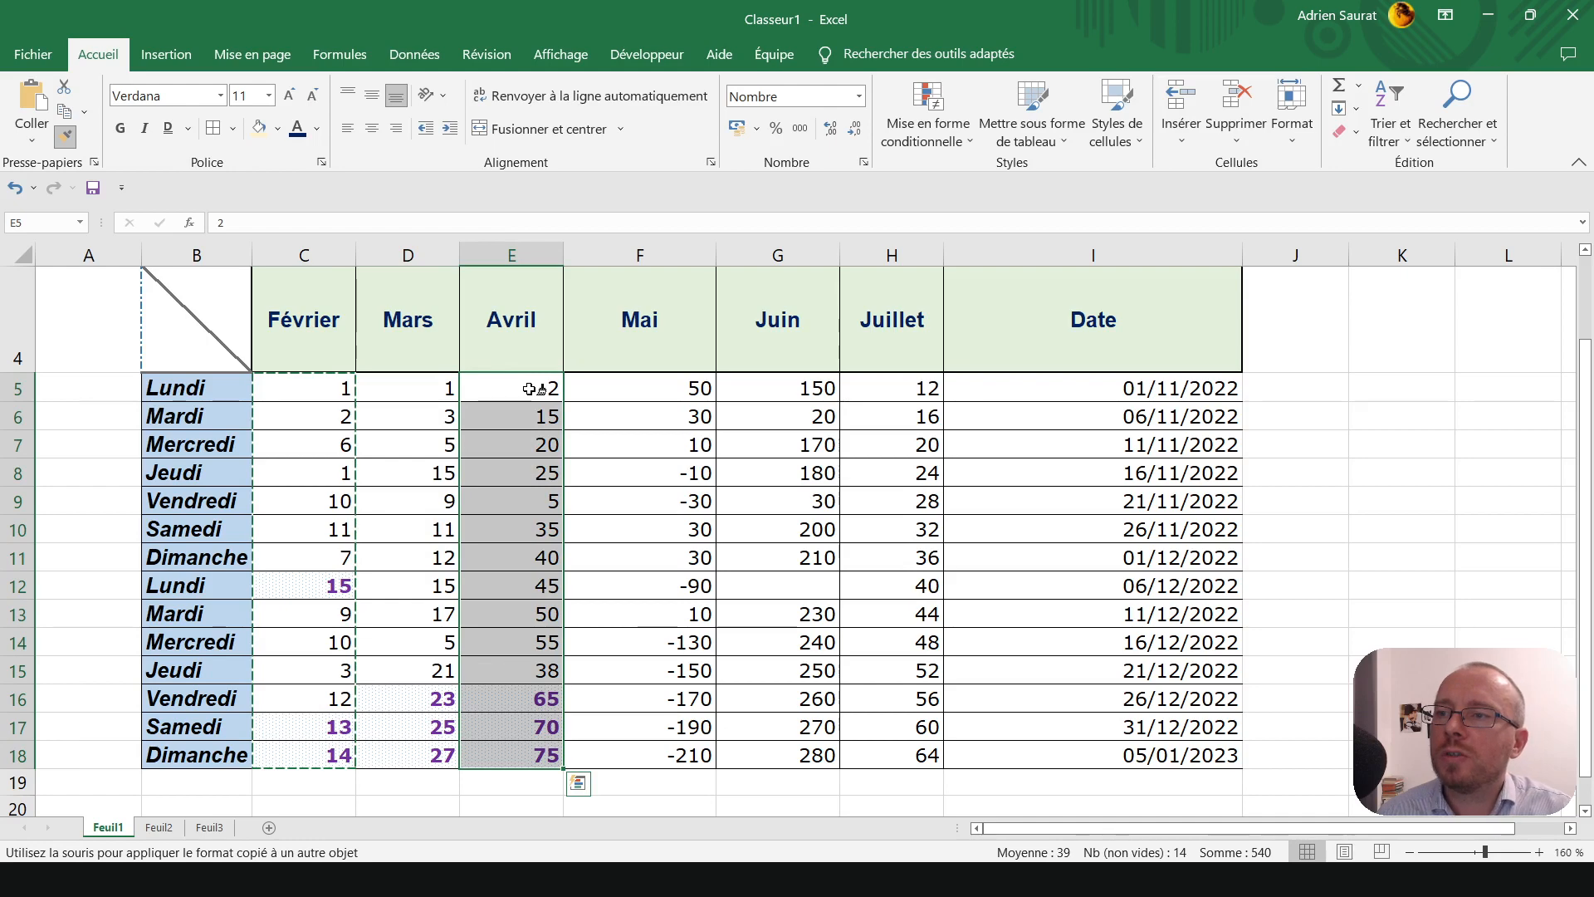
click(649, 390)
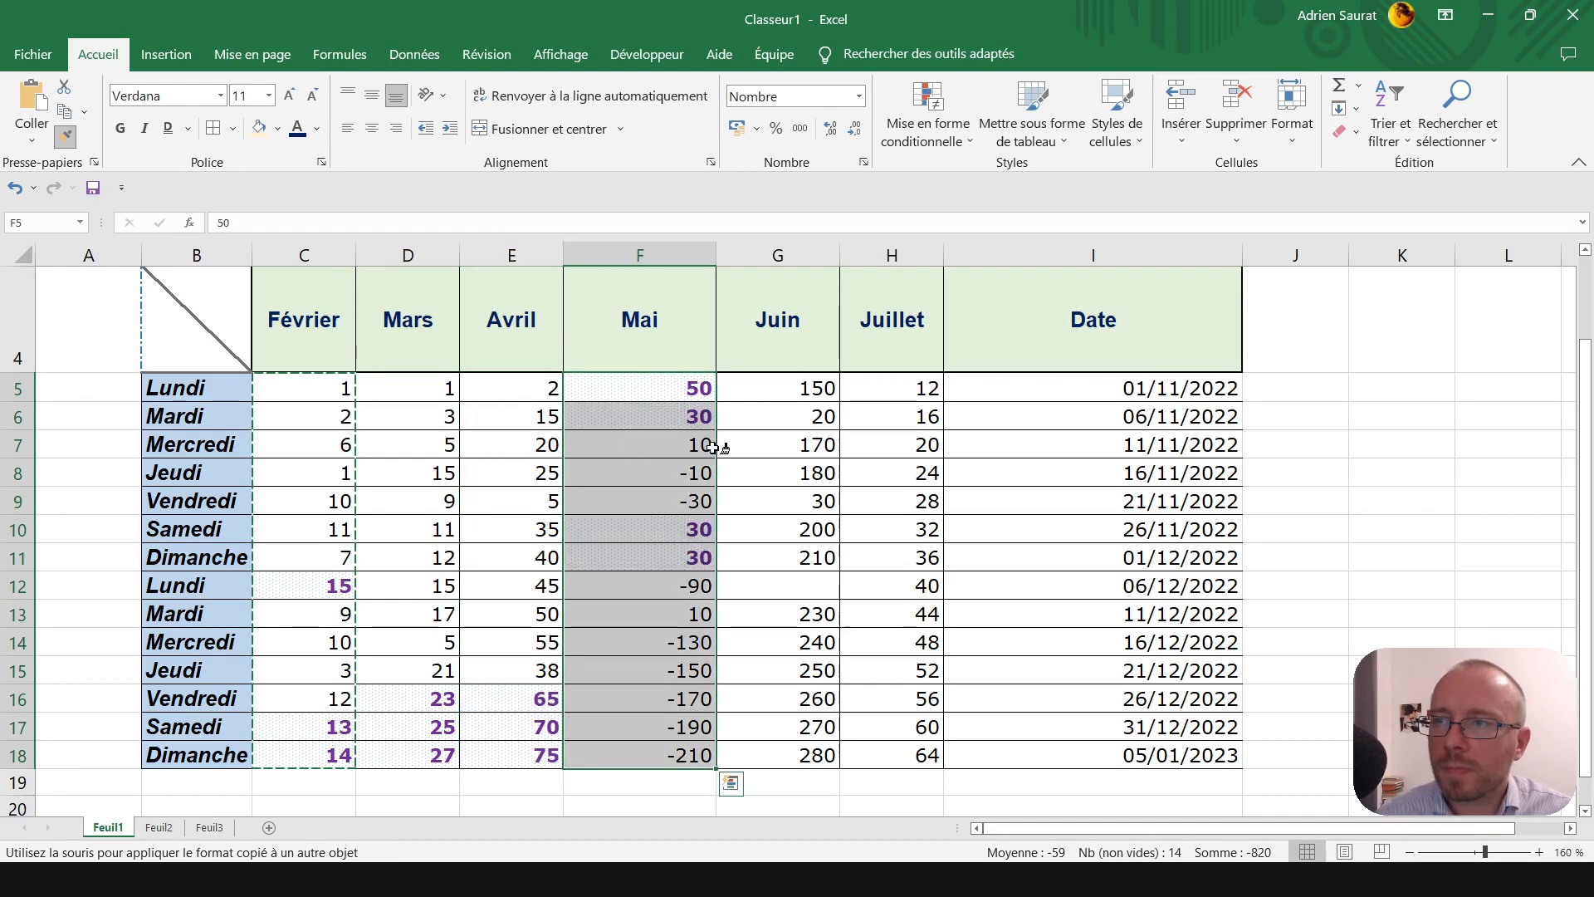
key(Escape)
click(513, 503)
click(850, 377)
drag(796, 393, 801, 755)
click(928, 116)
mouse_move(984, 210)
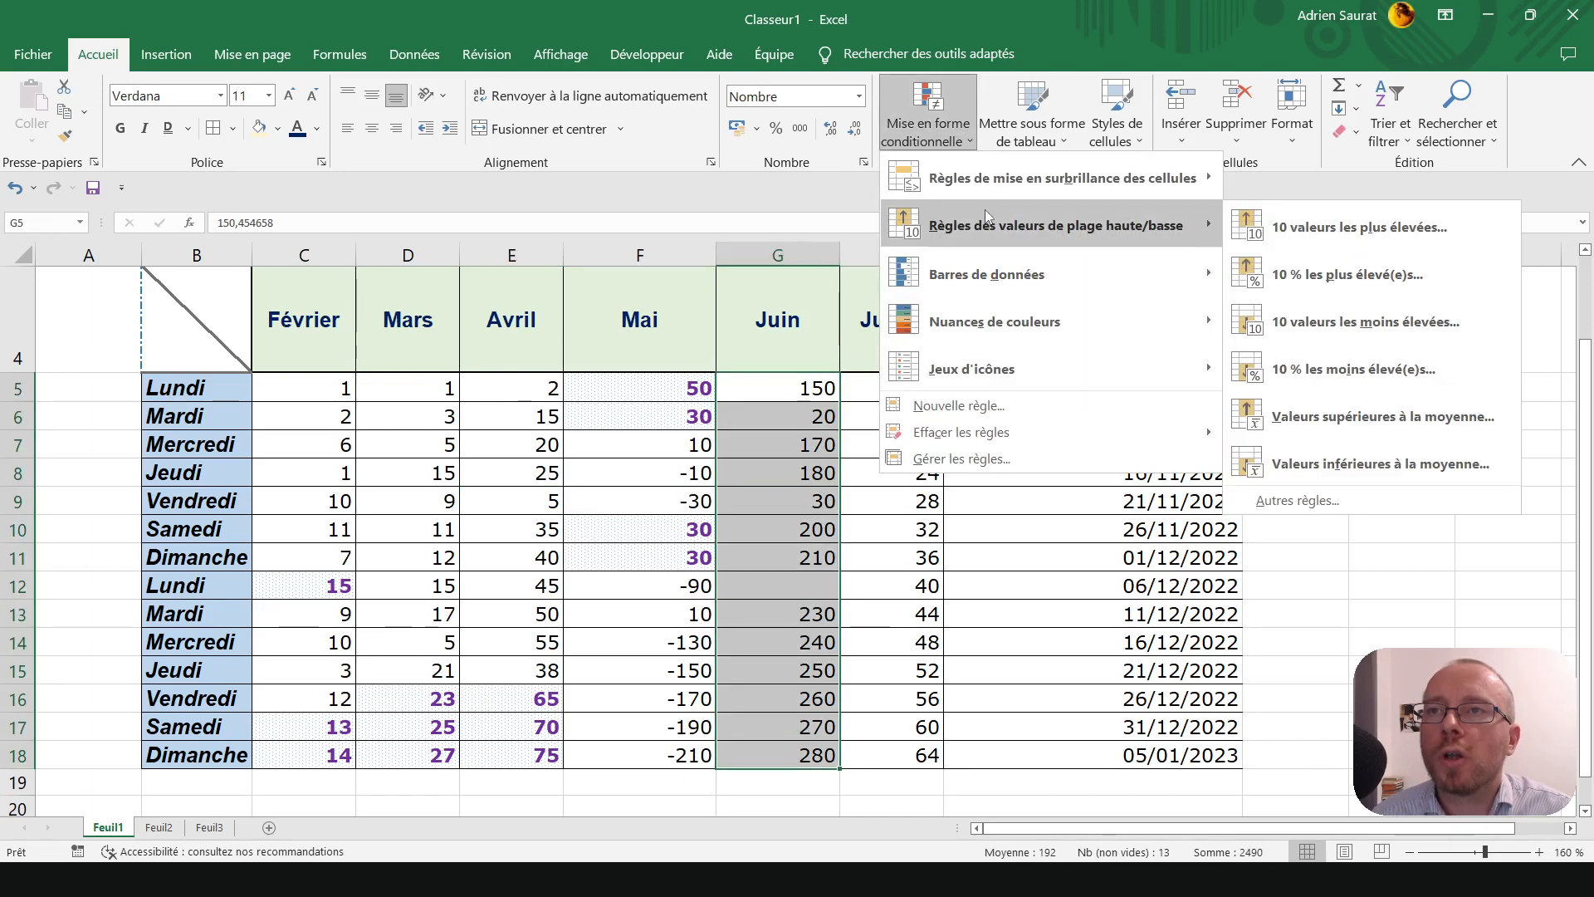
key(Escape)
click(395, 440)
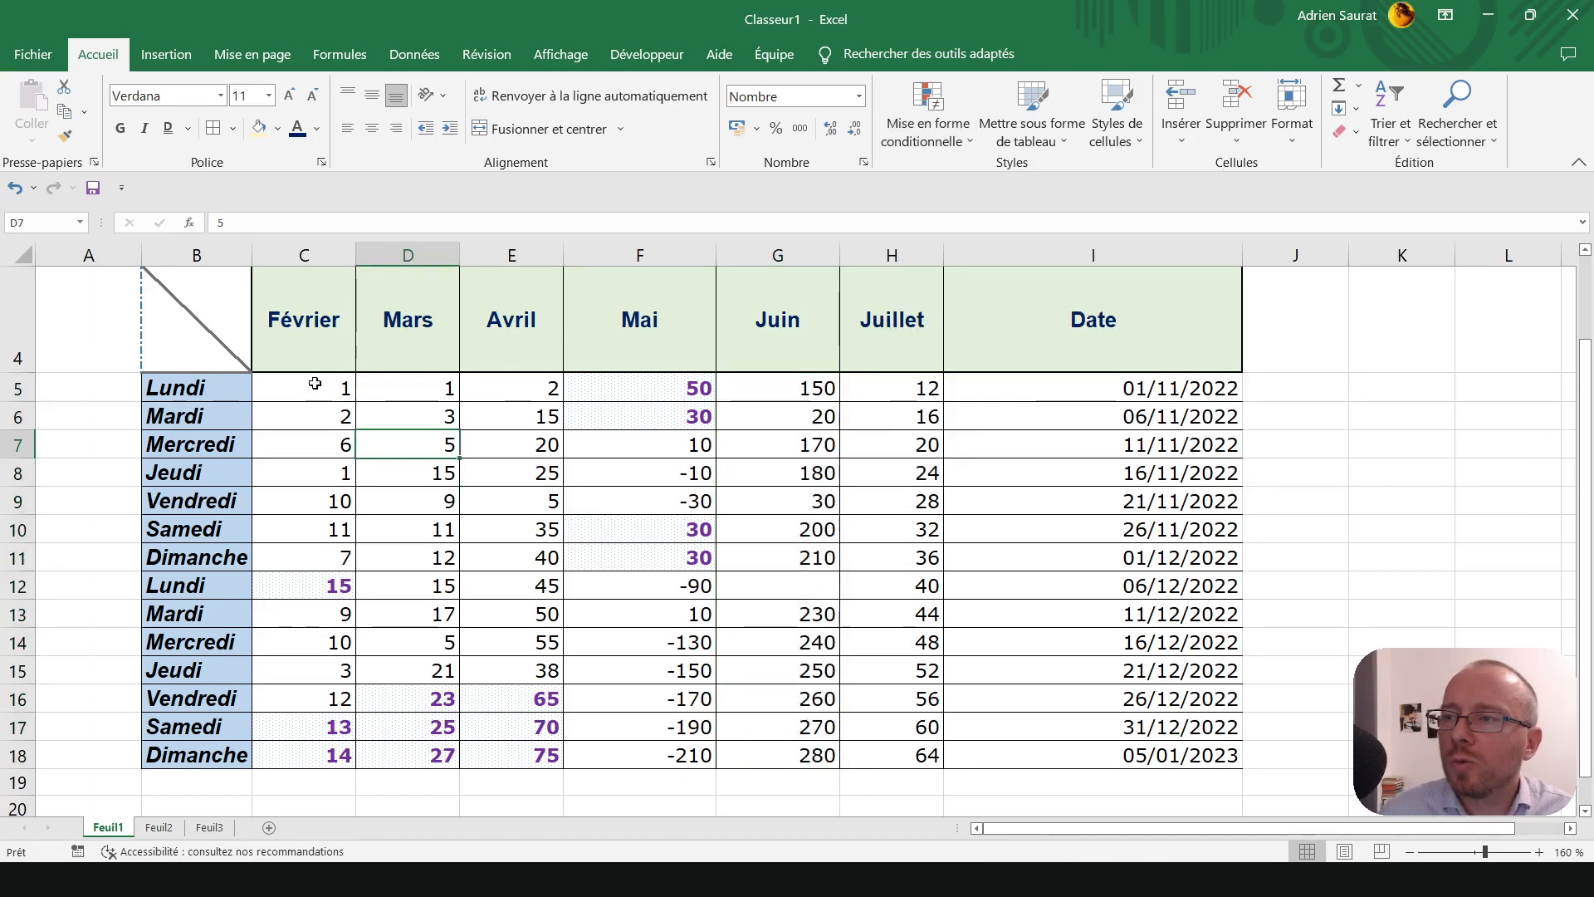
- Highlight the 3 lowest values in the Février column with light red fill and dark red text
drag(316, 384, 316, 738)
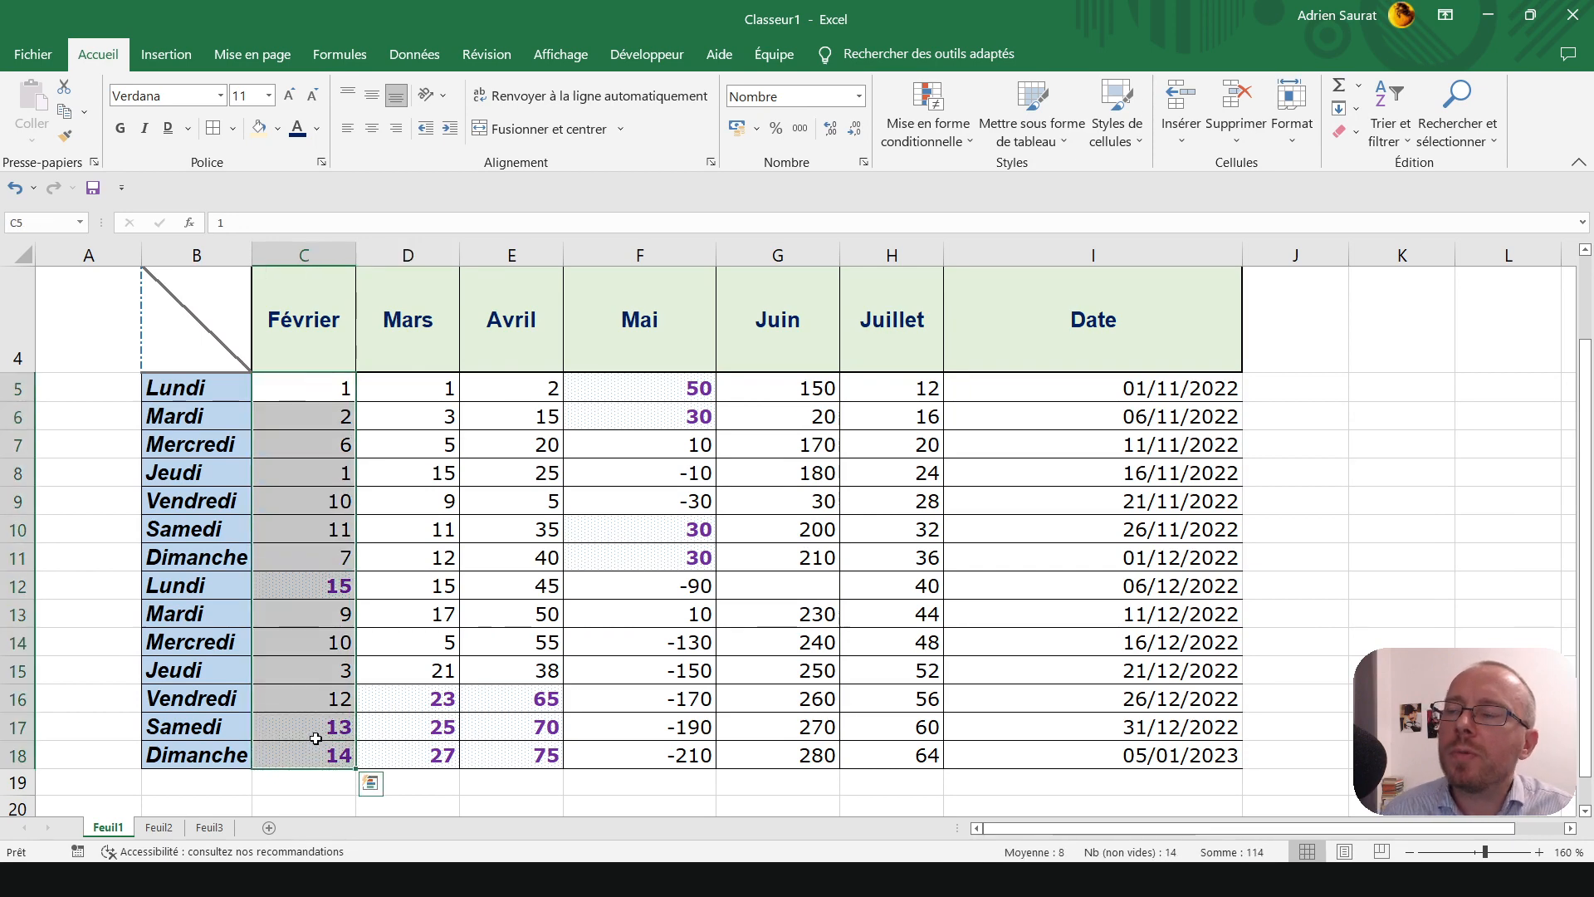
click(336, 382)
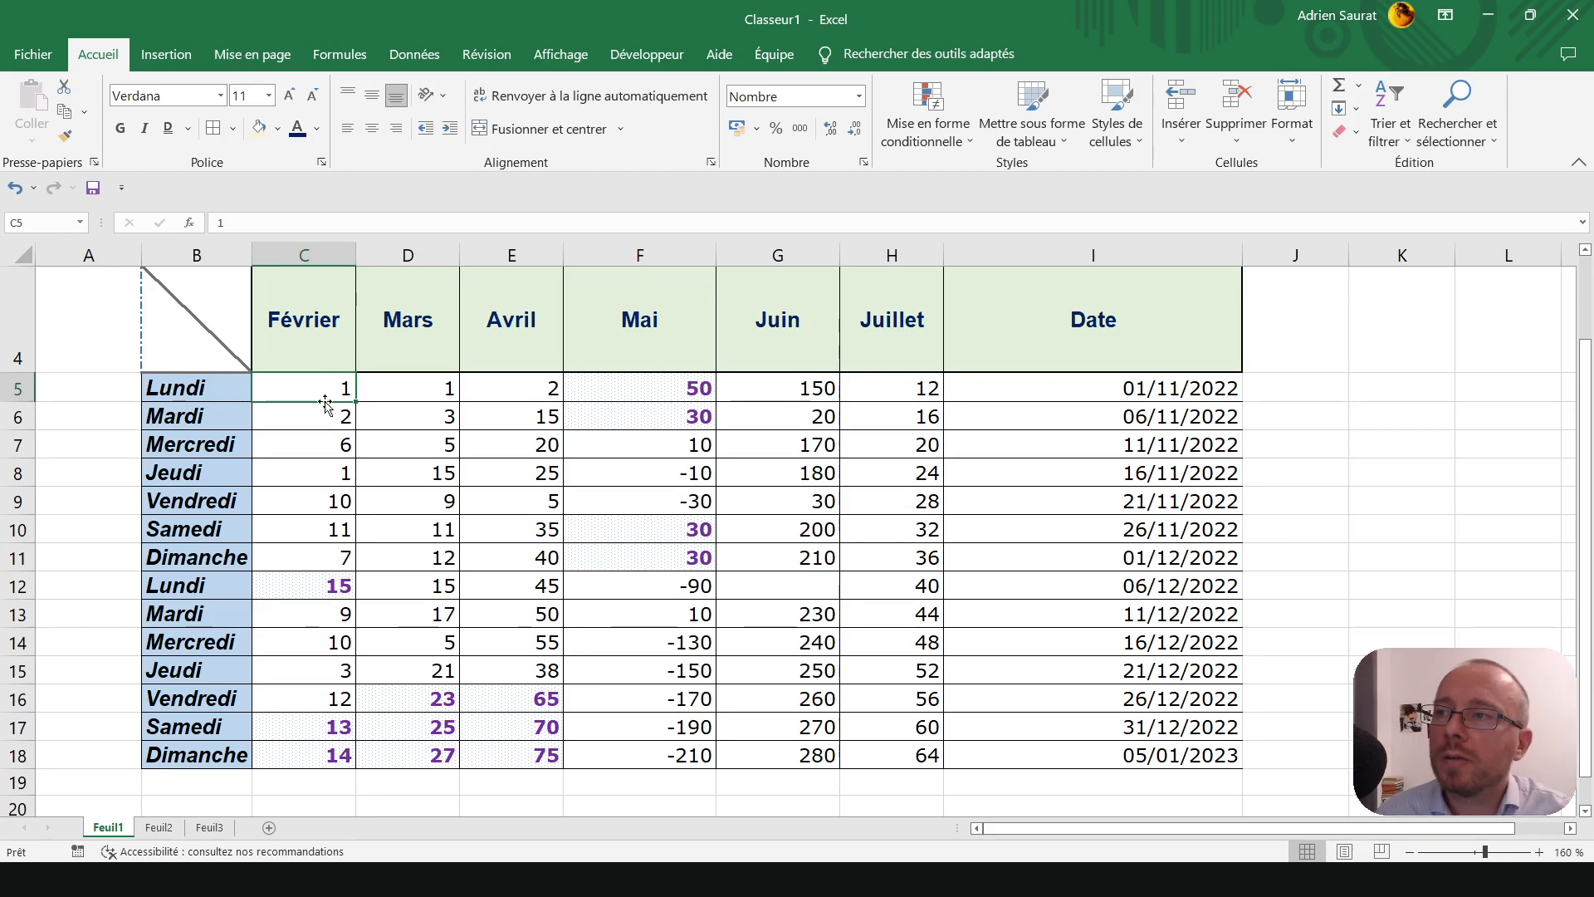
drag(327, 393, 319, 744)
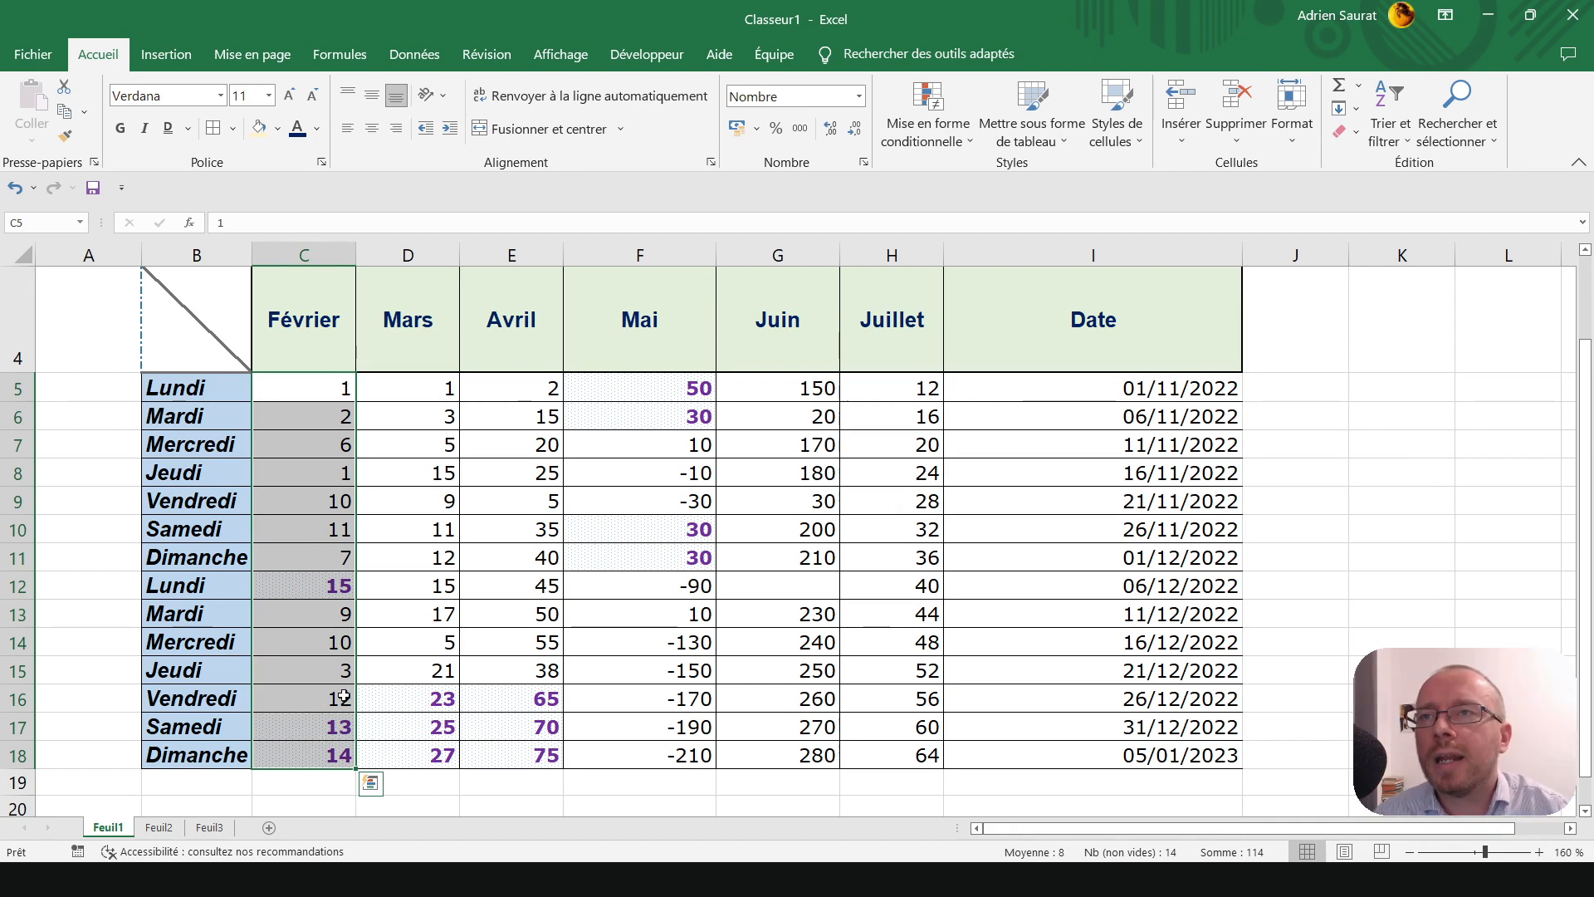
click(949, 143)
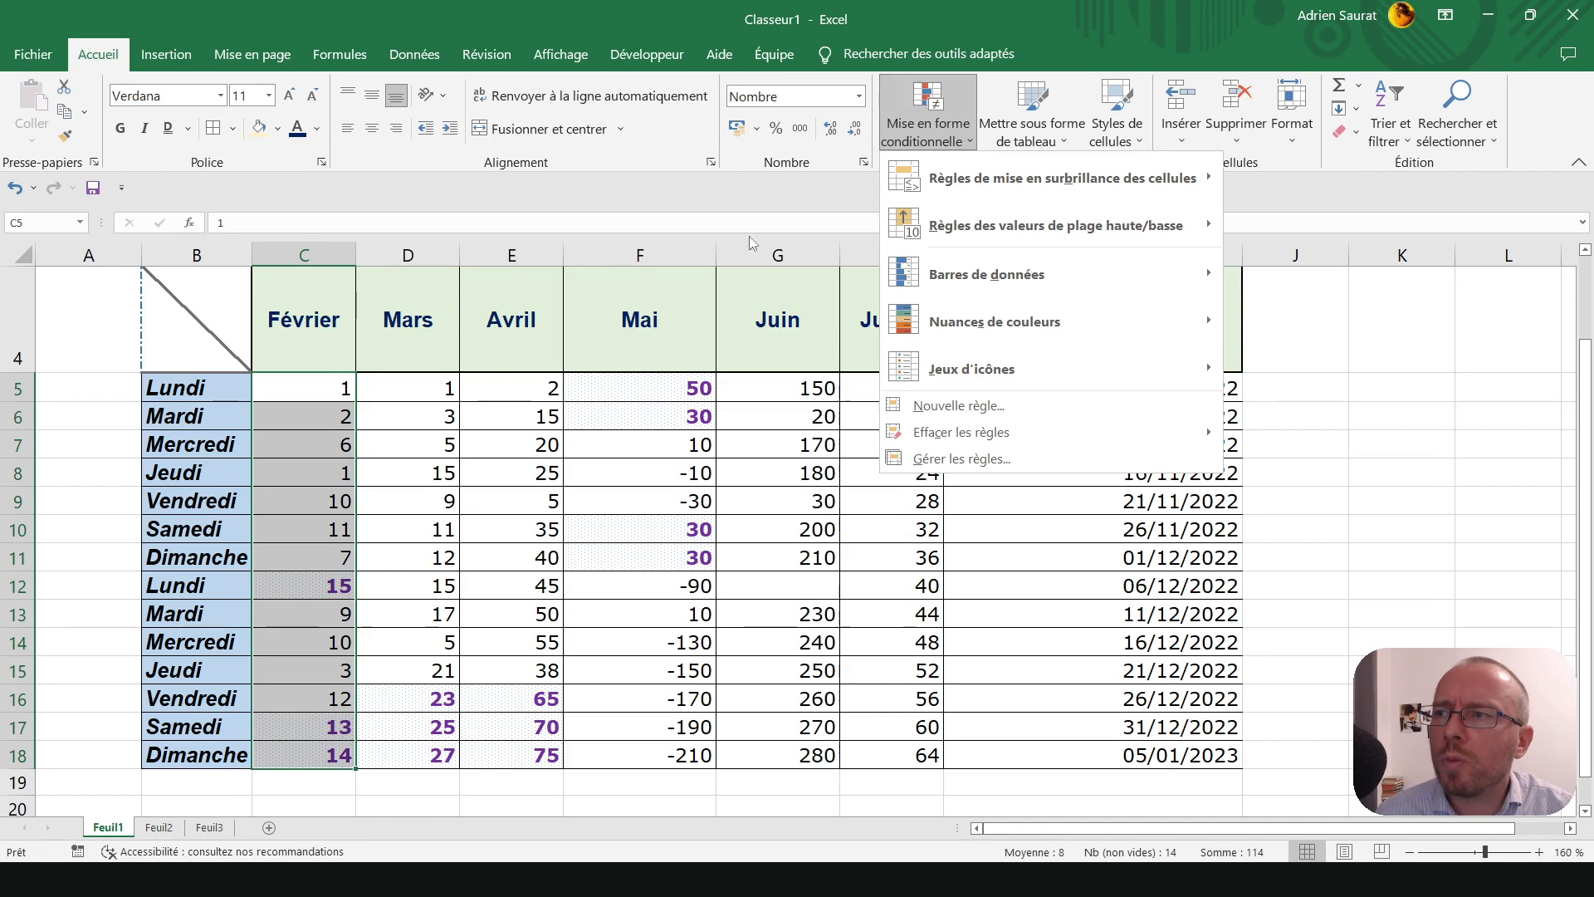
mouse_move(1093, 223)
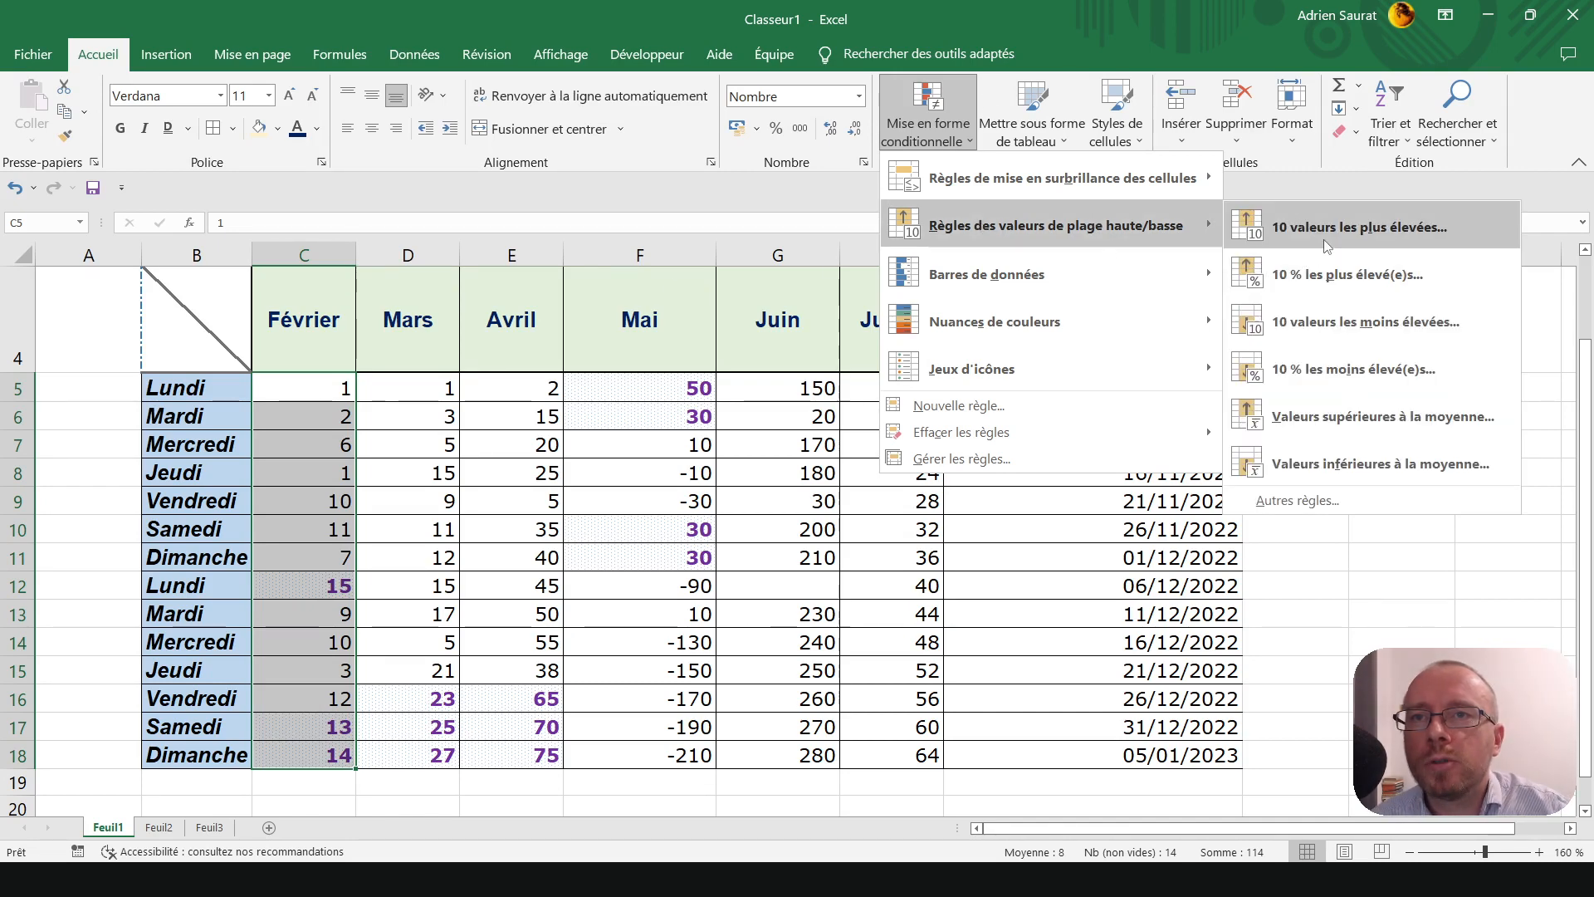
click(1330, 324)
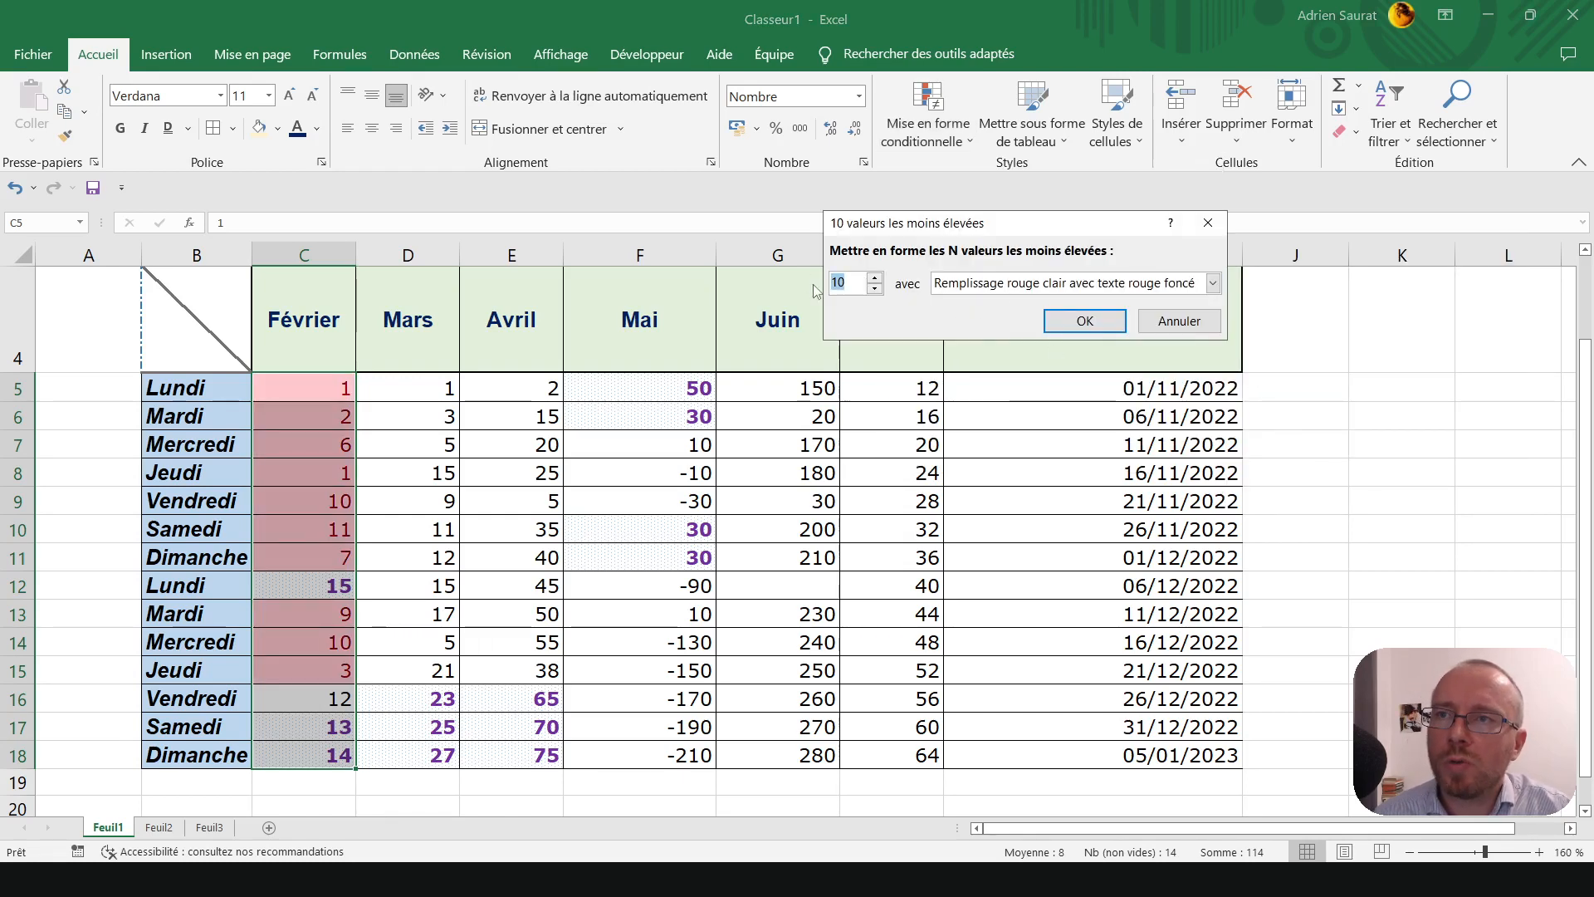
text(3)
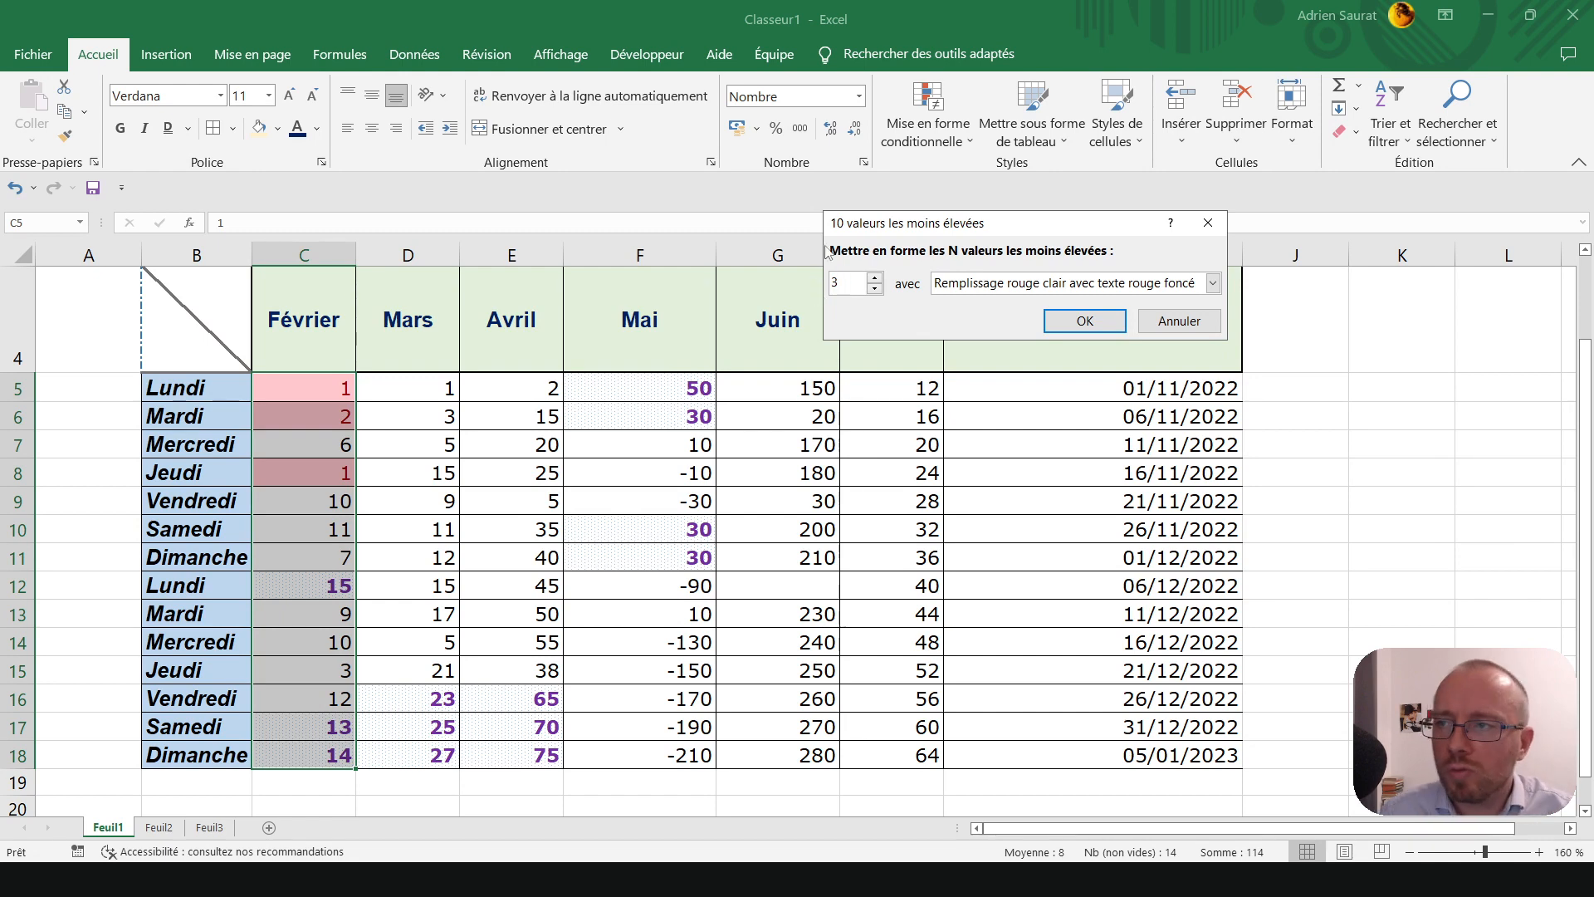
click(1080, 321)
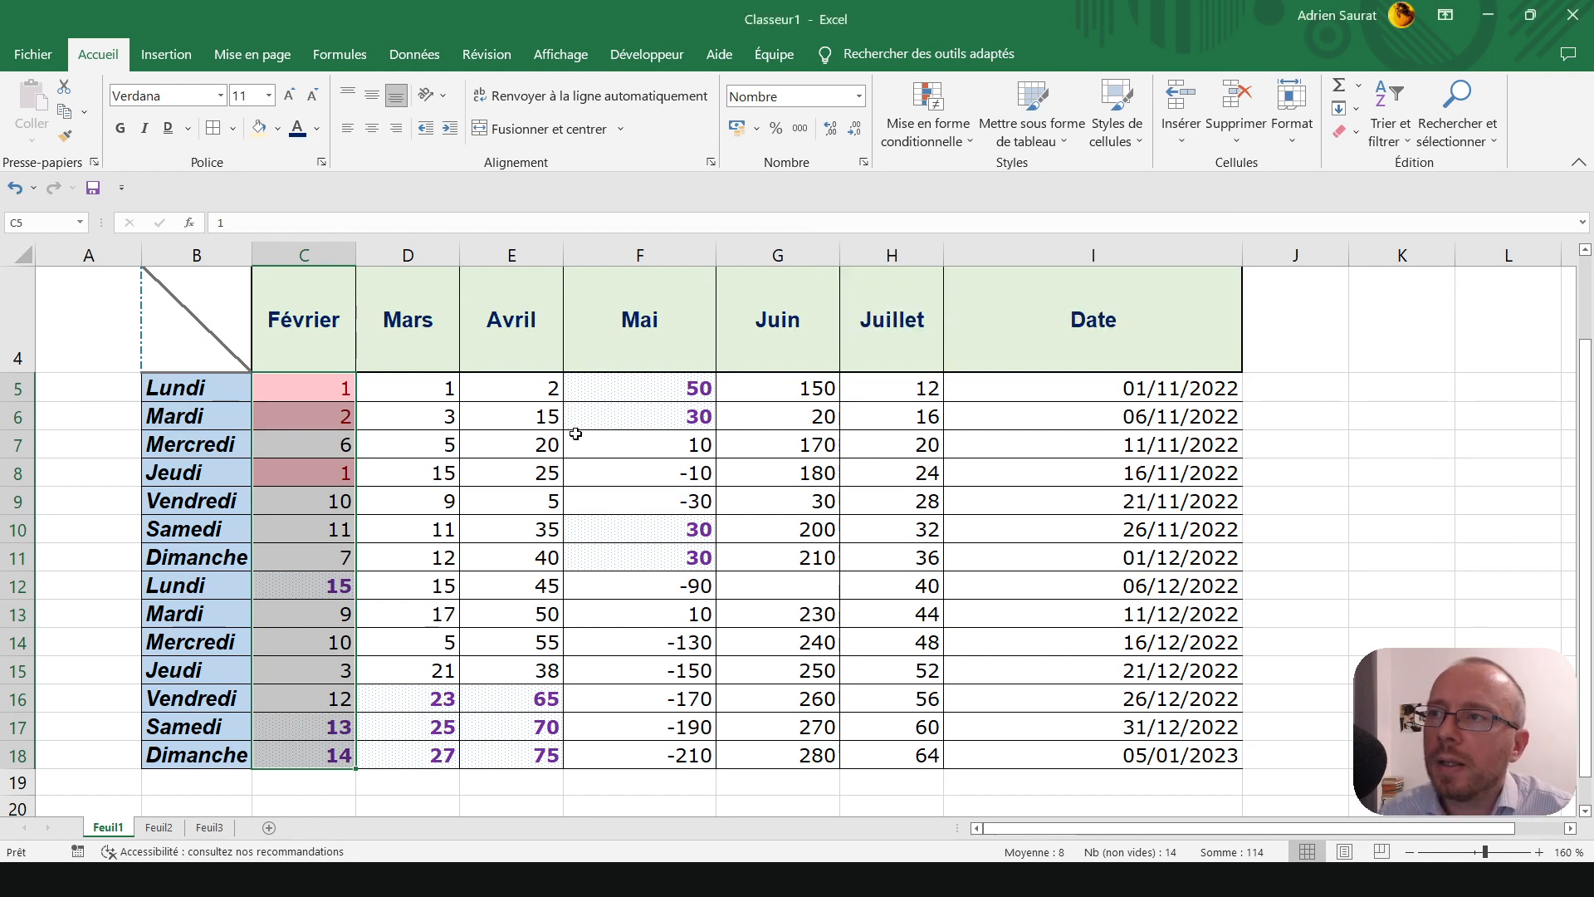
- Test the lowest 3 values rule by entering 3 in cell C8 of the Février column and check the highlighted cells
click(308, 462)
click(313, 441)
key(Down)
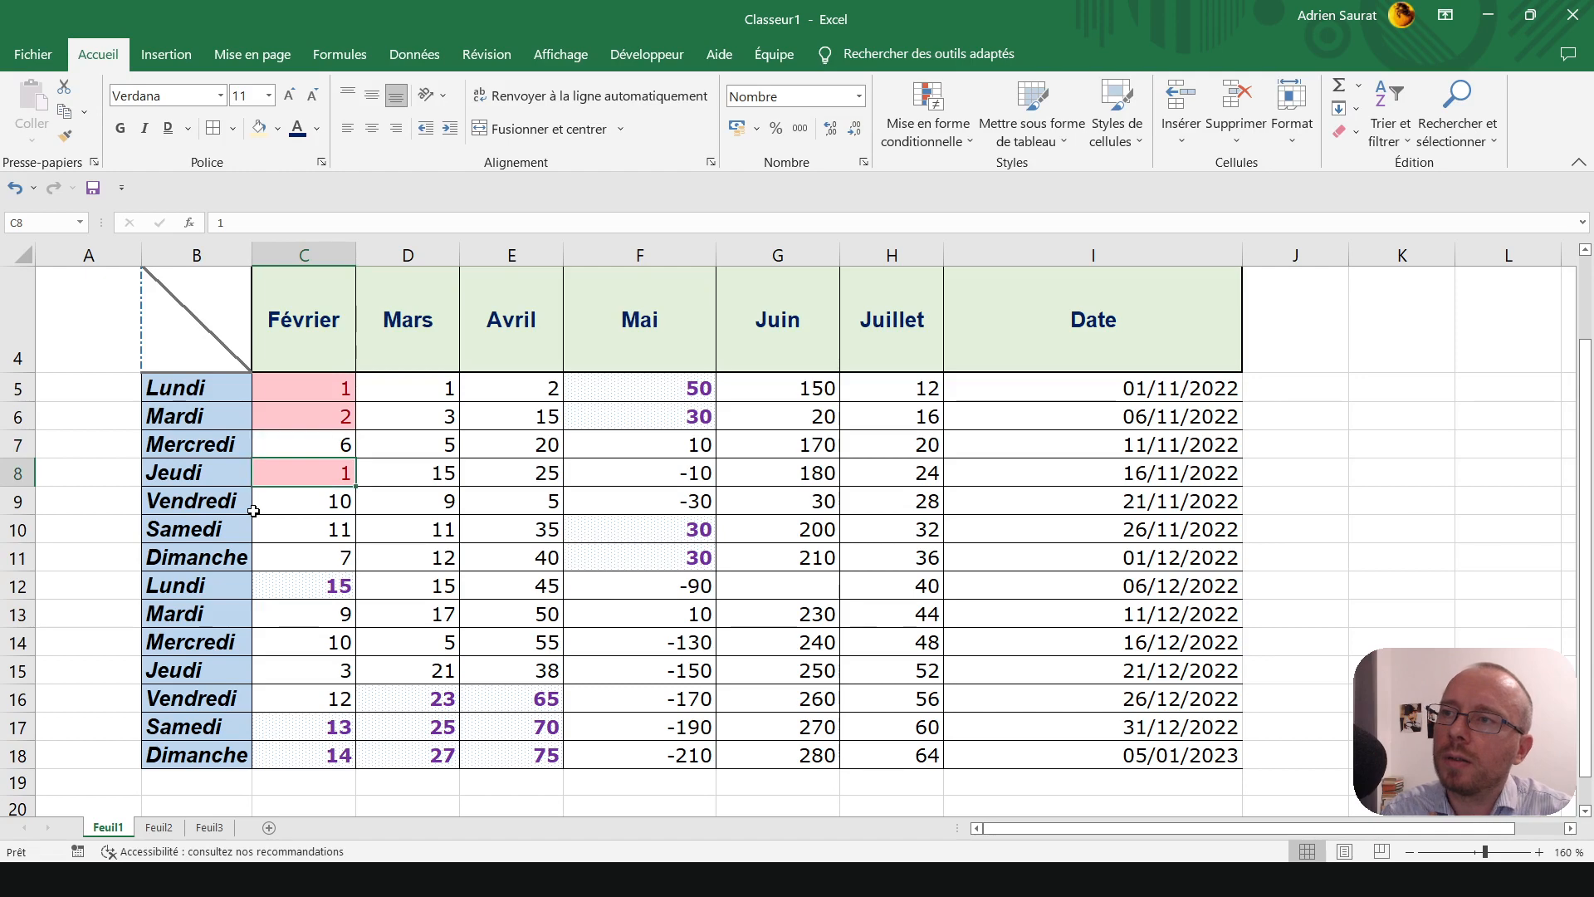
text(3)
key(Return)
key(Up)
key(Down)
key(Down)
key(Down)
key(Down)
key(Down)
key(Down)
key(Down)
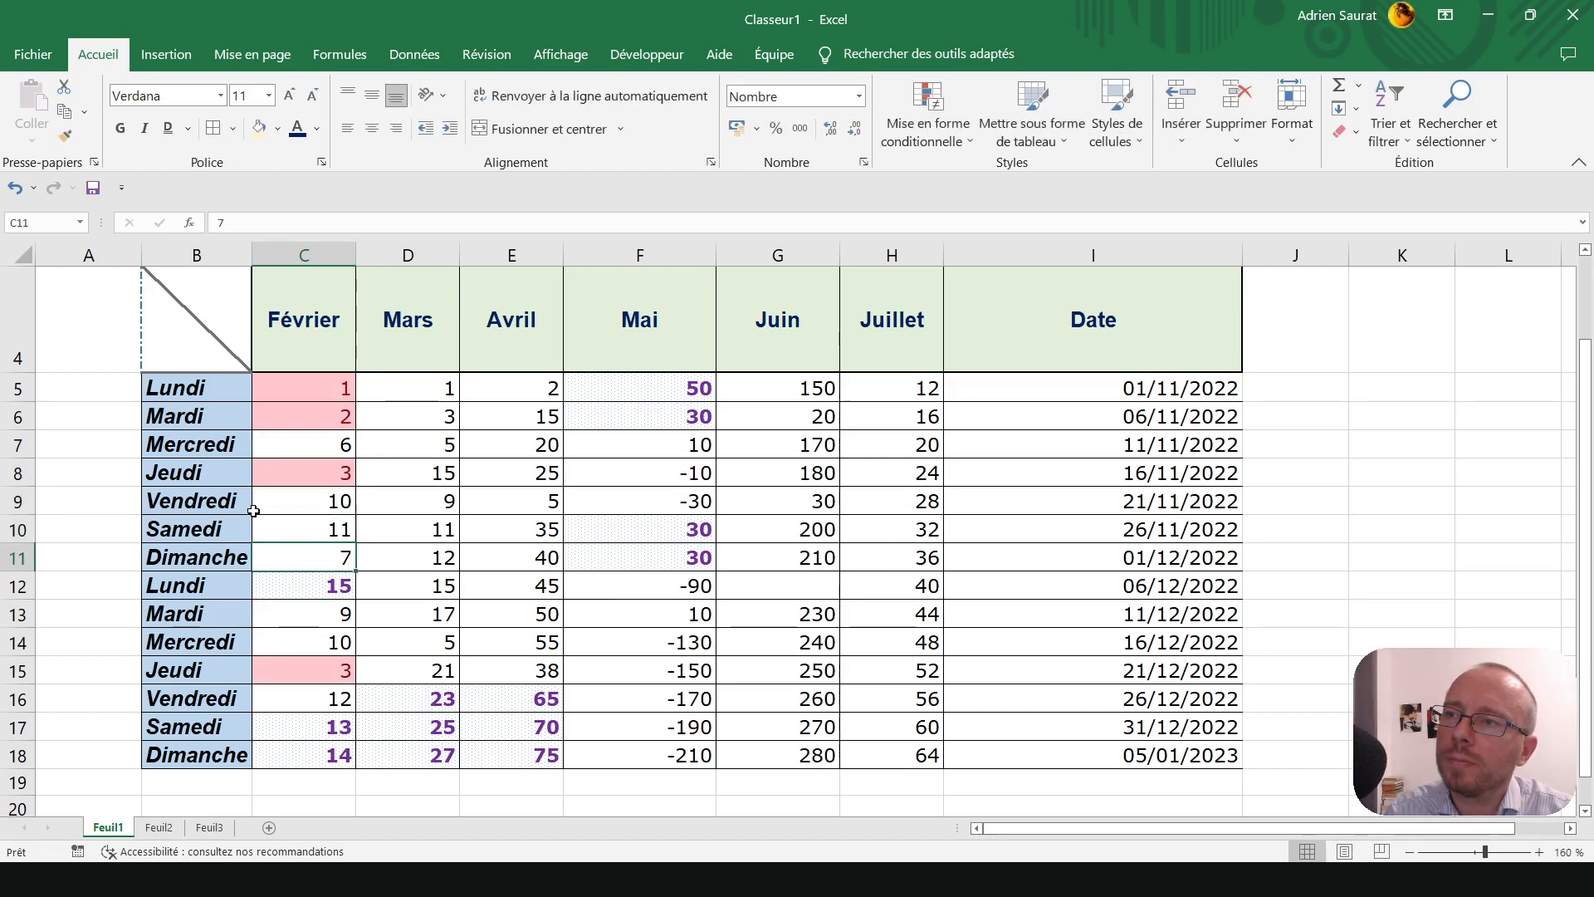
- Set cell C8 of the Février column to 4
key(Up)
key(Up)
key(Up)
key(Up)
key(Up)
key(Up)
key(Up)
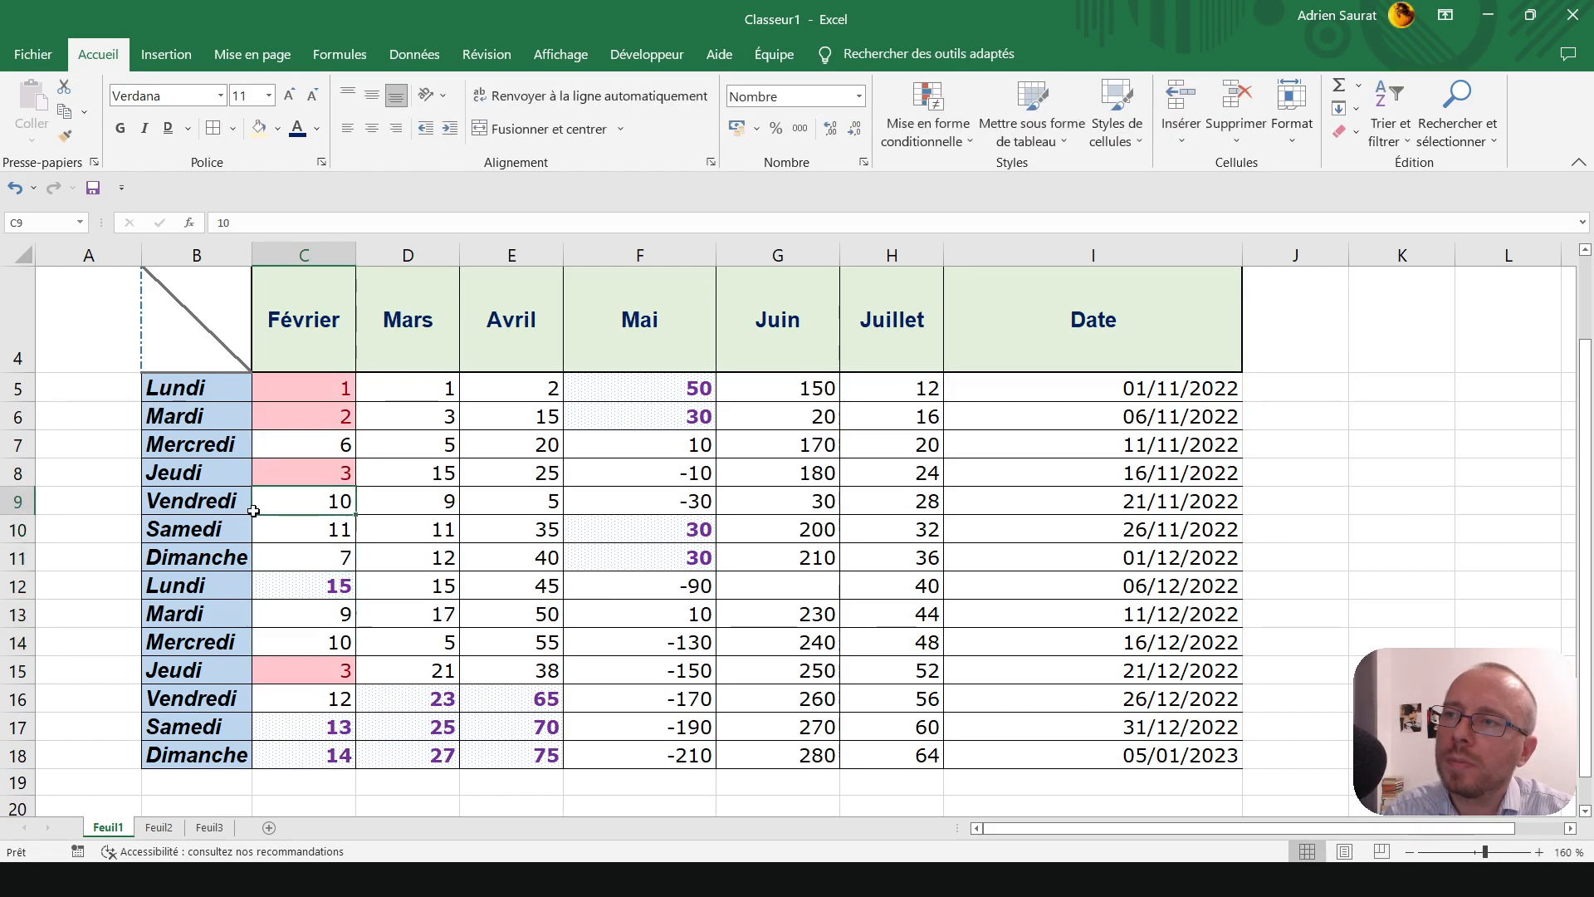
text(4)
key(Return)
- Examine the Février column to see which cells the highest and lowest value rules highlight
key(Down)
key(Down)
key(Down)
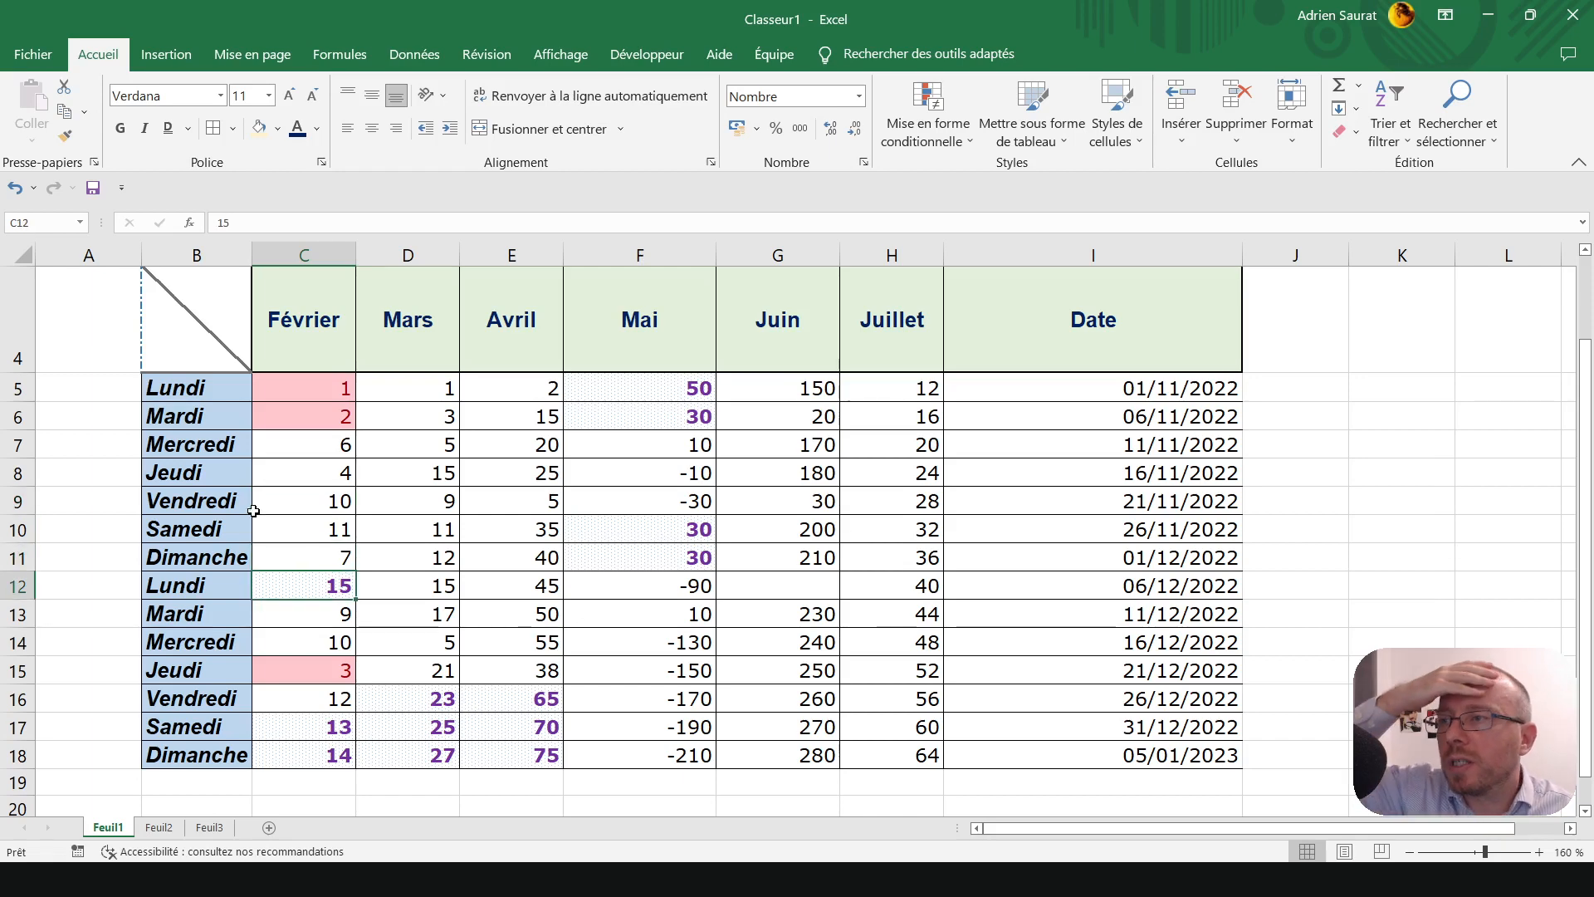
key(Down)
key(Down)
key(Down)
key(Down)
key(Down)
key(Up)
key(Up)
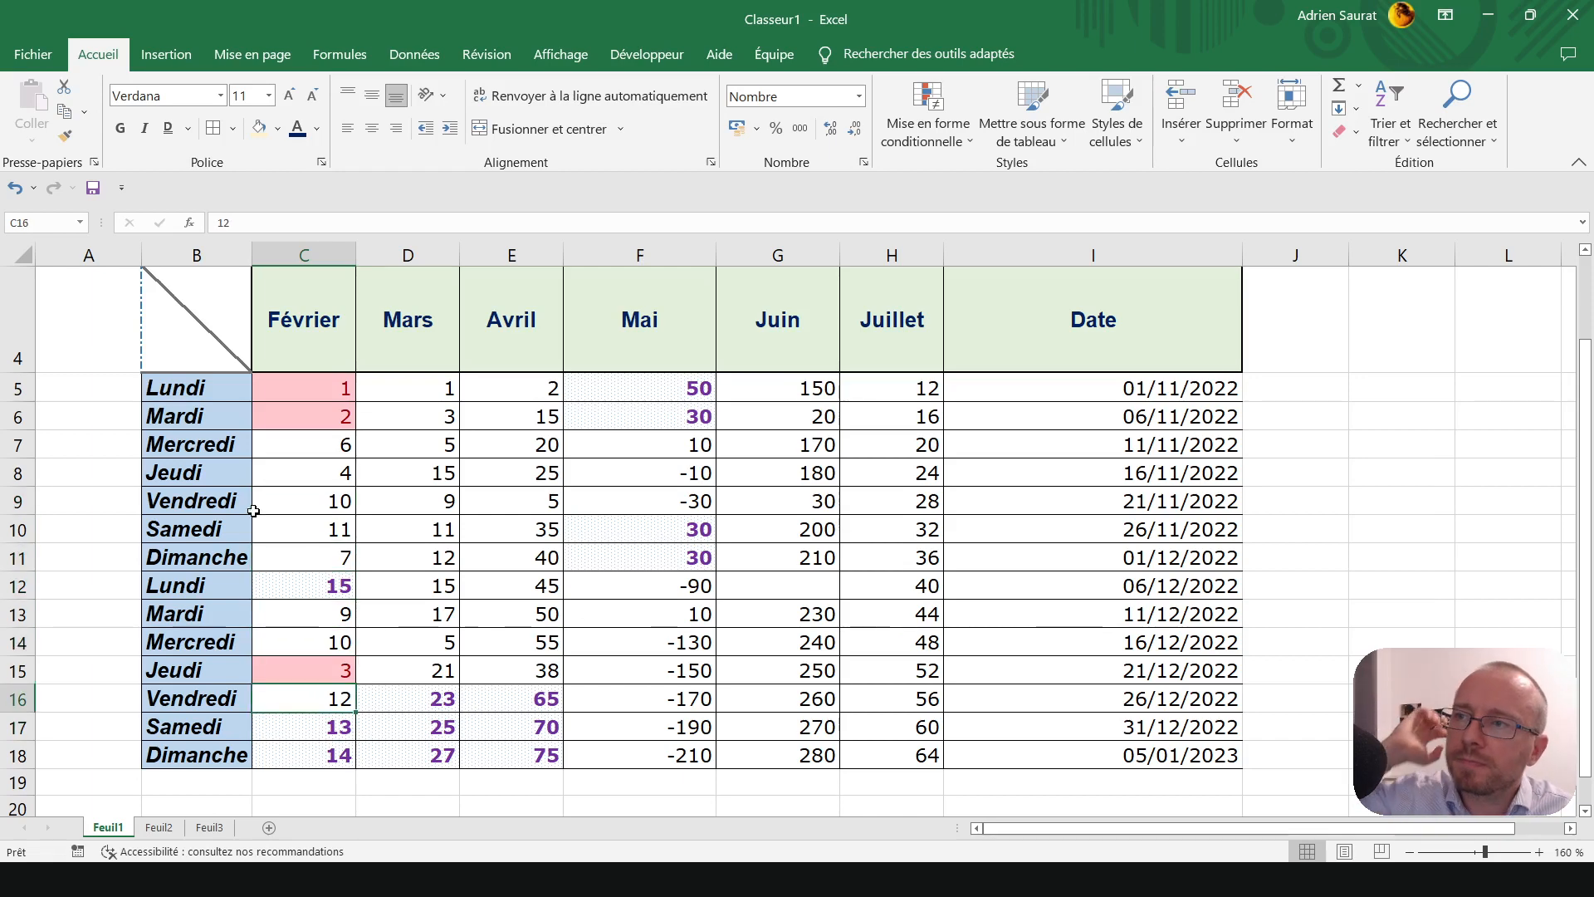
- Copy the formatting of the Février values, with both rules, to the Mars, Avril, Mai, Juin and Juillet columns
drag(324, 387, 326, 755)
double_click(68, 138)
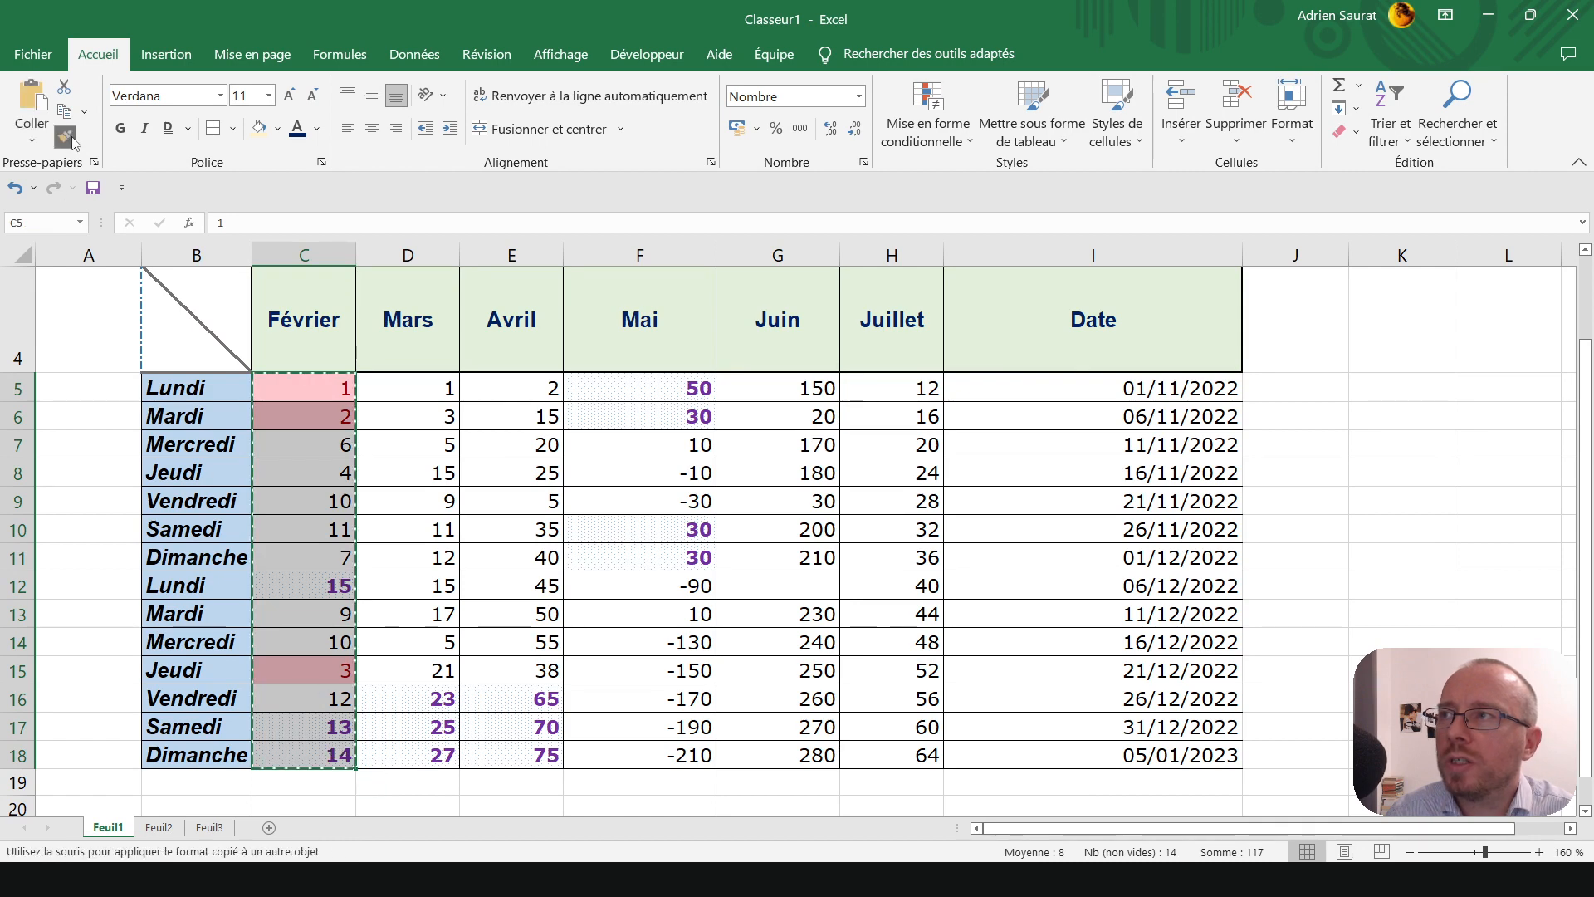
drag(402, 388, 407, 755)
drag(514, 388, 515, 755)
drag(656, 394, 656, 755)
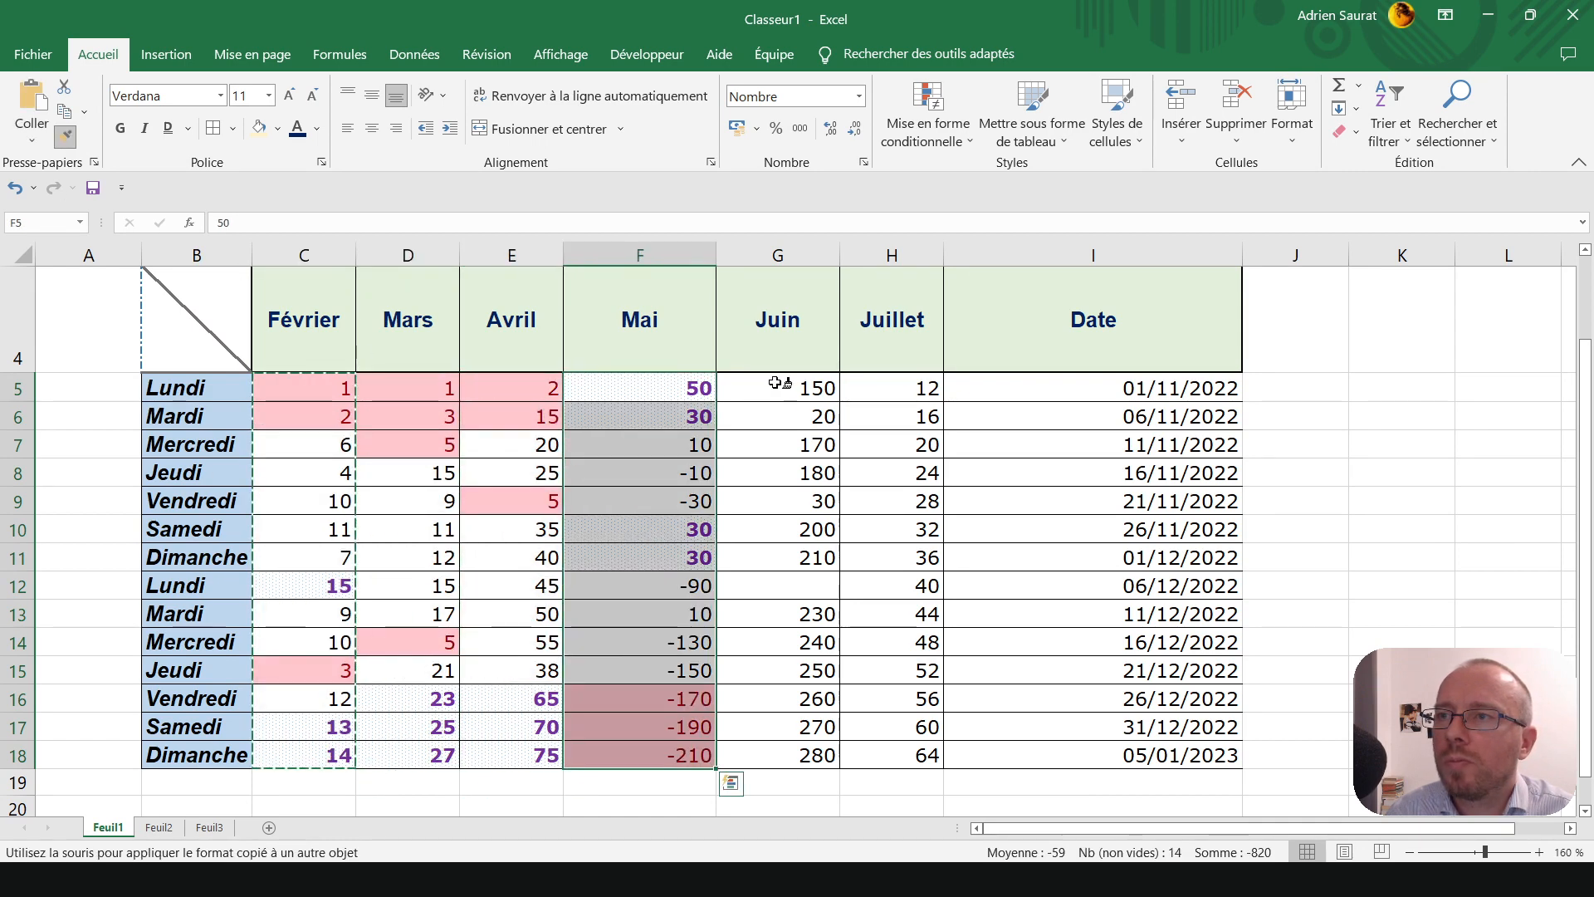
drag(776, 387, 776, 755)
drag(922, 388, 922, 755)
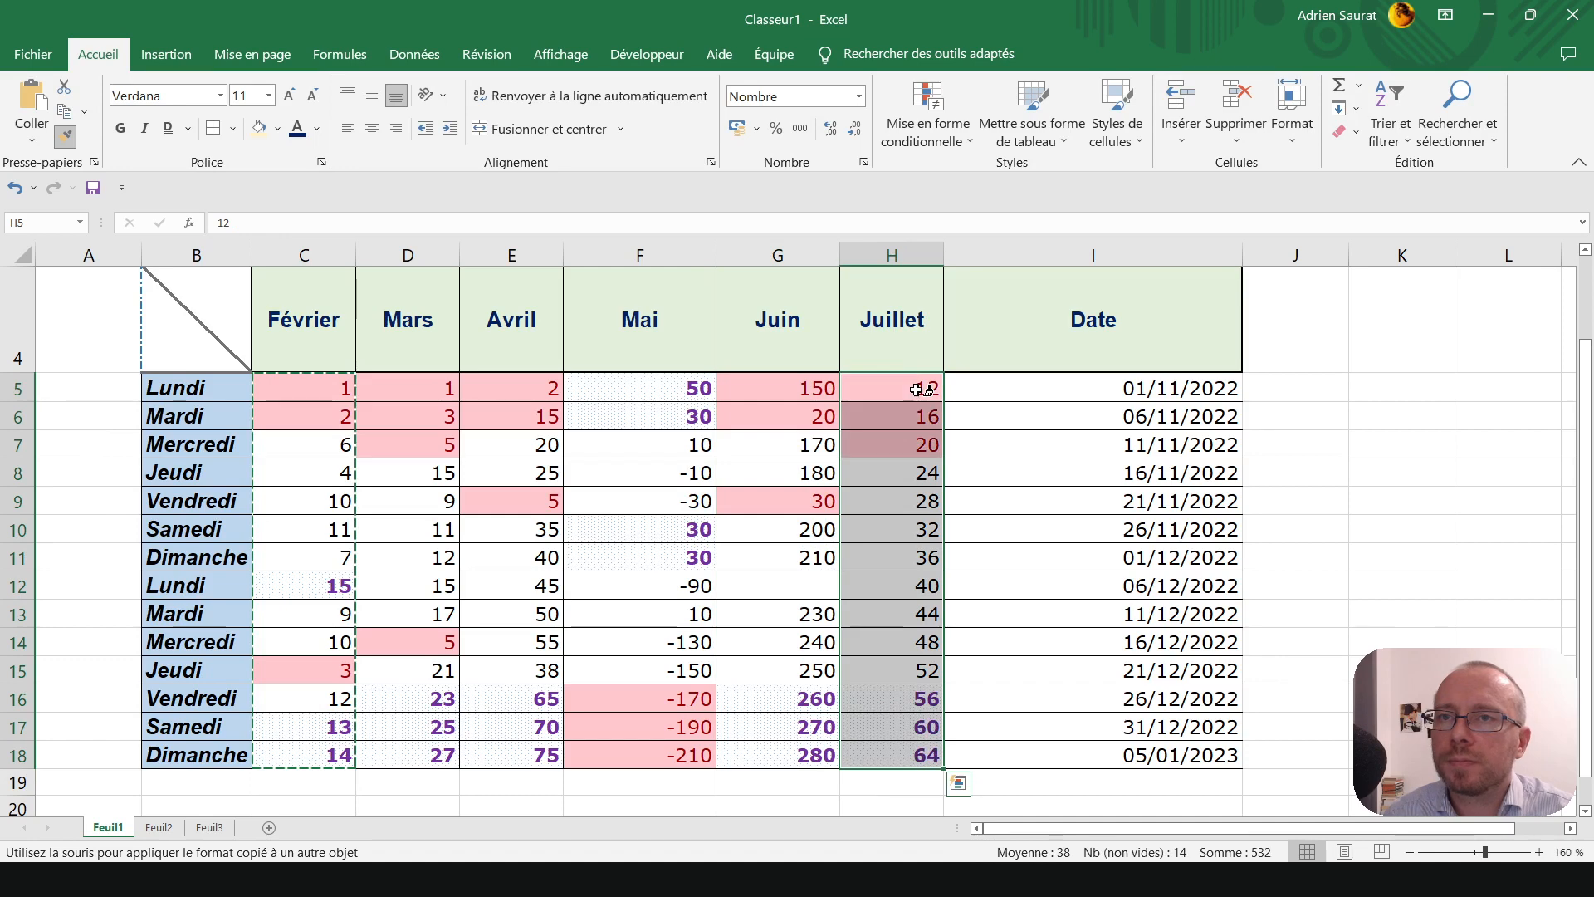
- Try copying the same formatting to the Date column, and undo it
click(1032, 391)
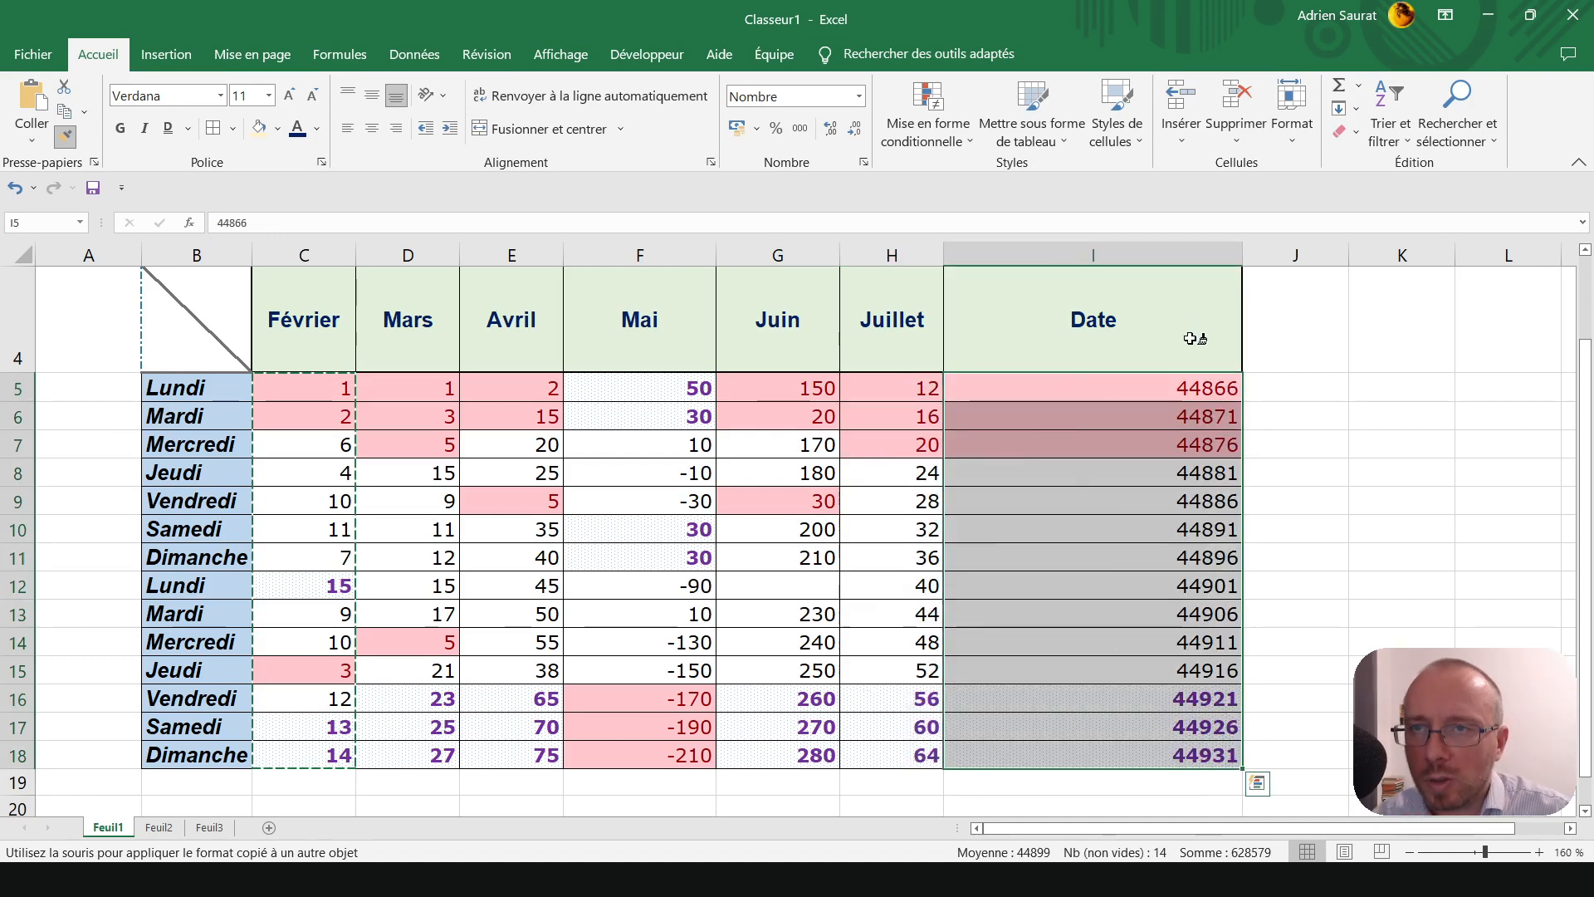
key(ctrl+z)
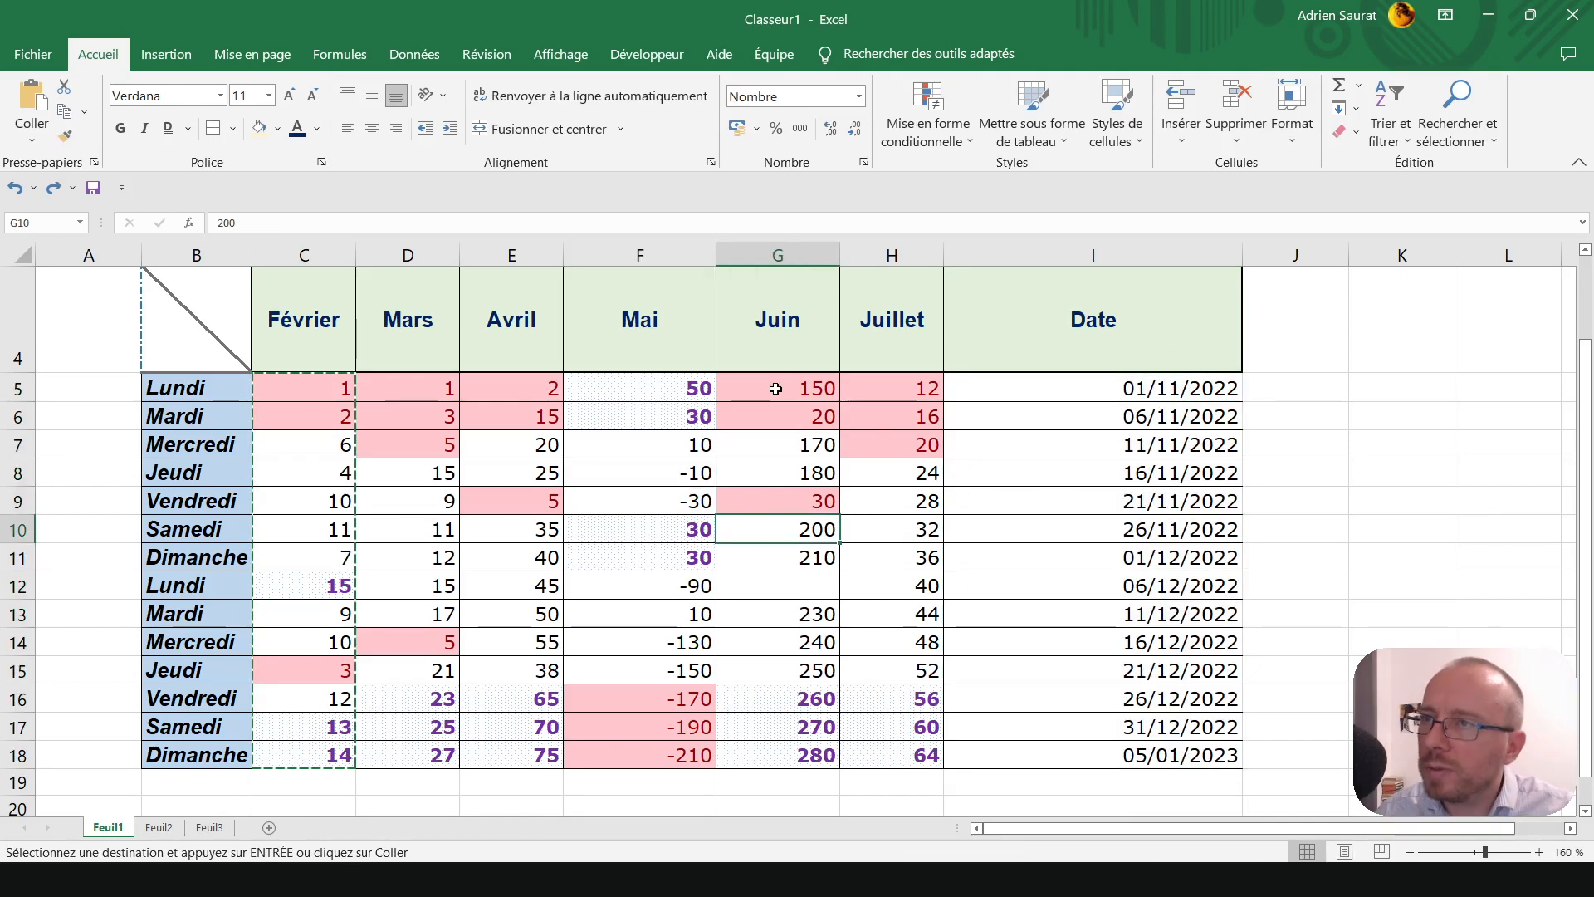
- Apply the currency number format (Monétaire) to the Juin column values
drag(810, 382, 810, 756)
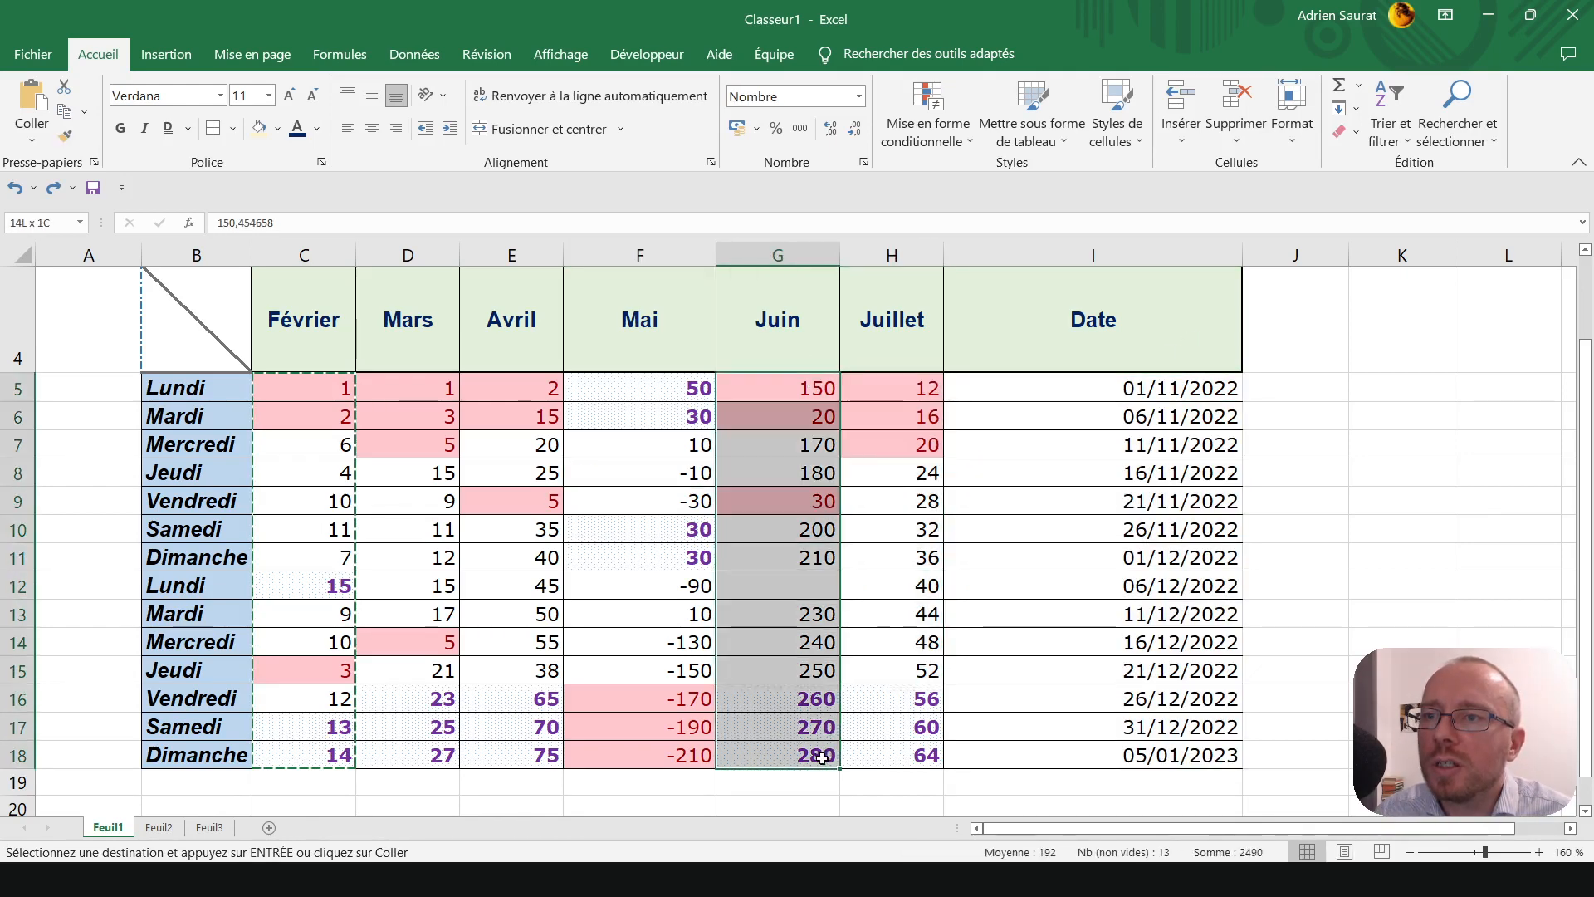
click(859, 97)
click(776, 212)
click(623, 562)
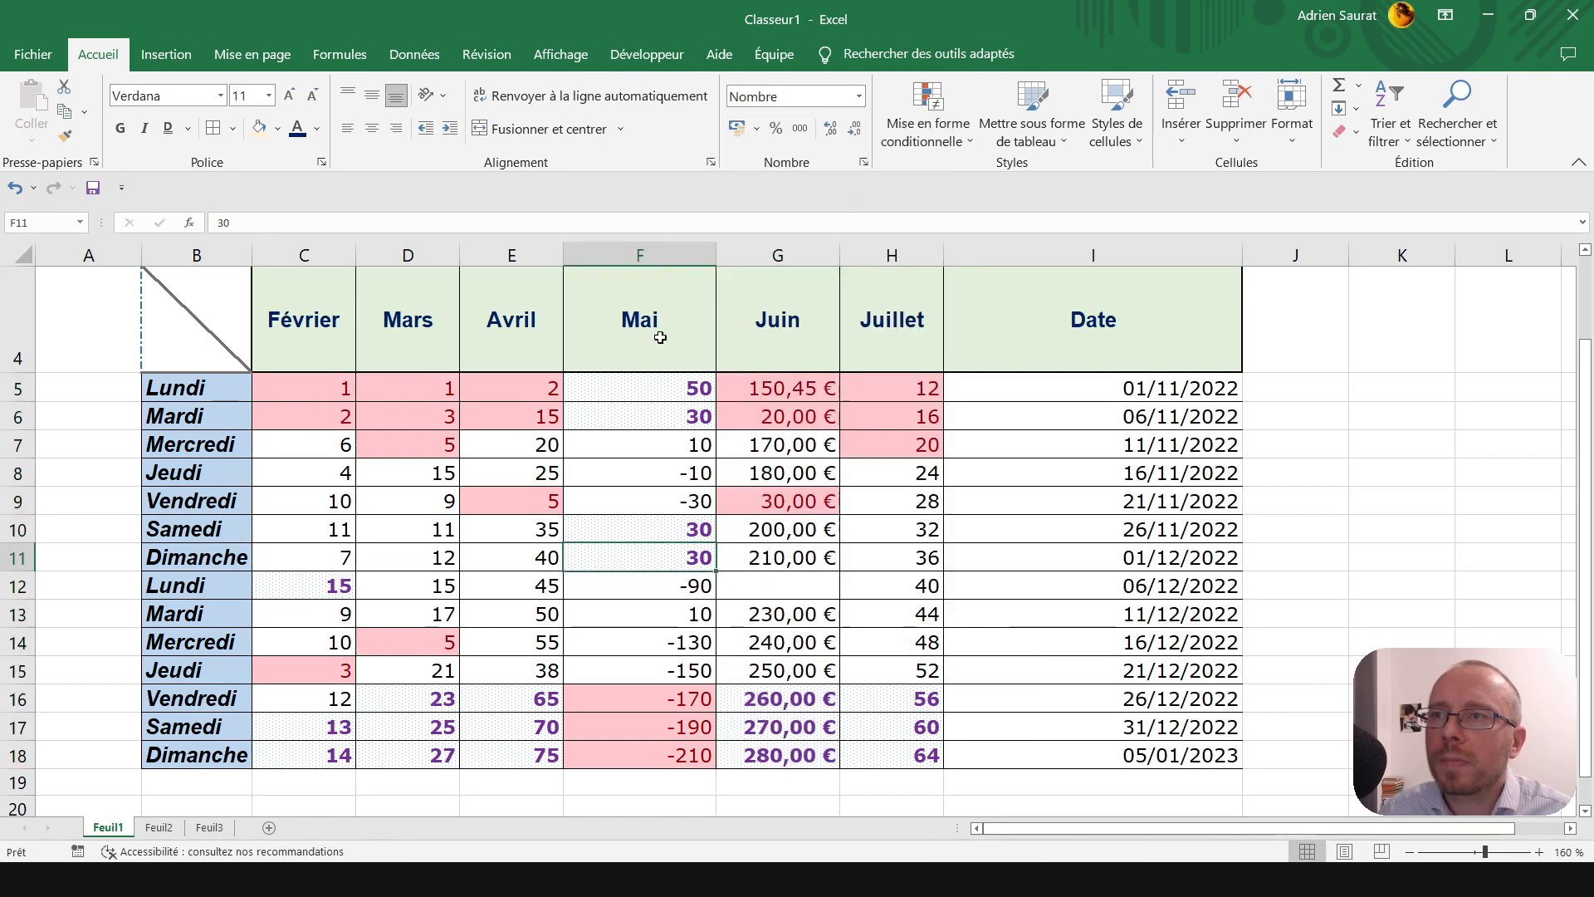
- Apply the accounting number format (Comptabilité) in euros to the Mai column values
drag(649, 380, 670, 751)
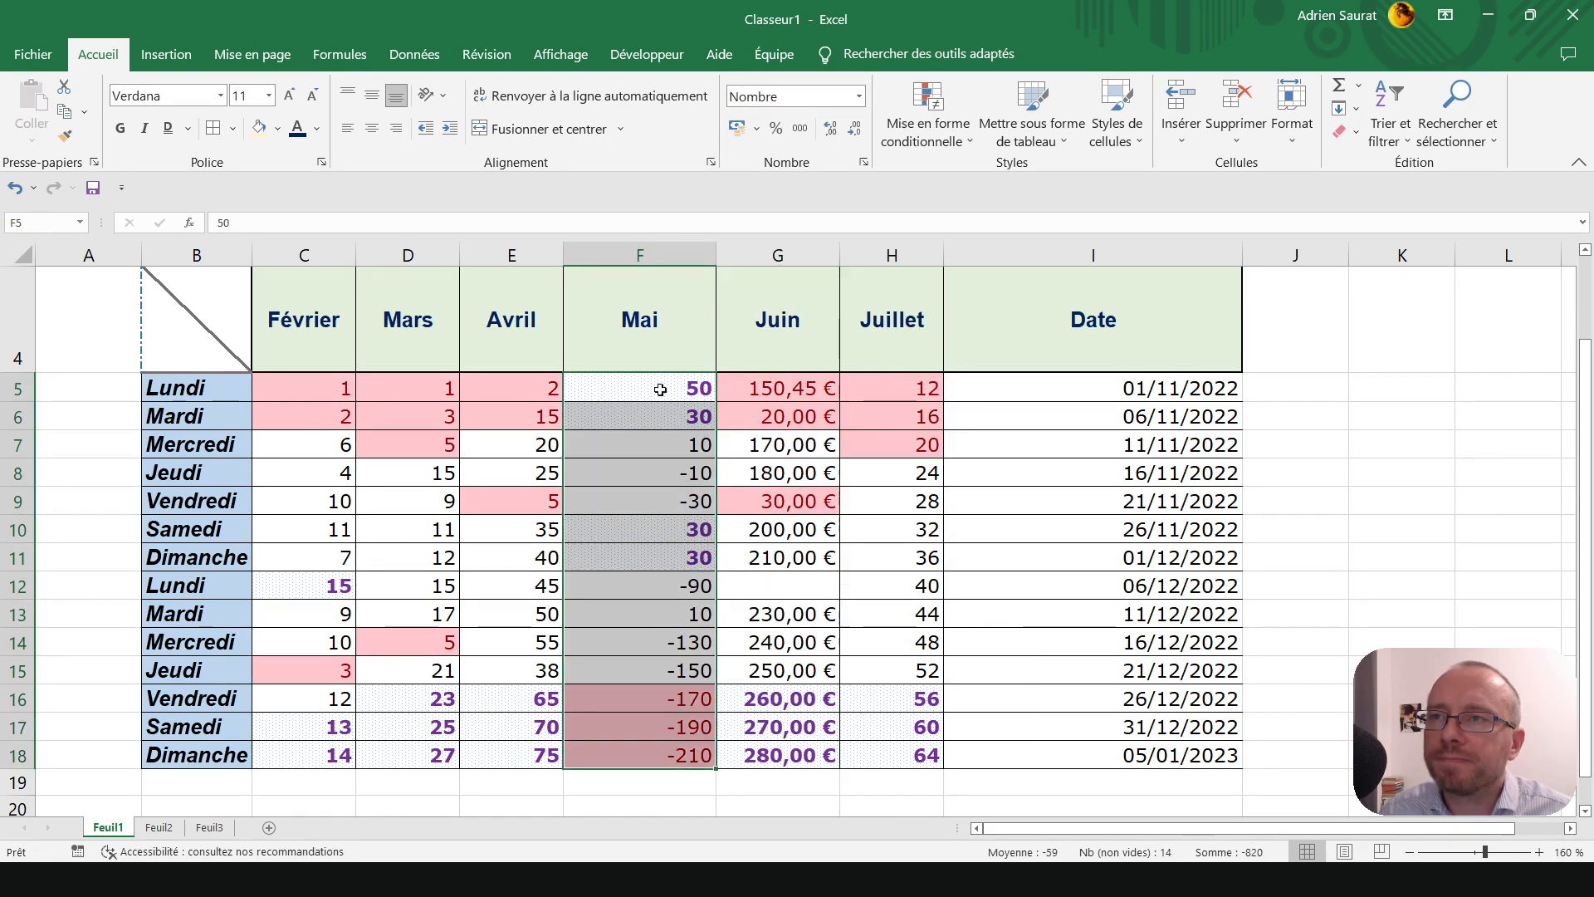
click(736, 127)
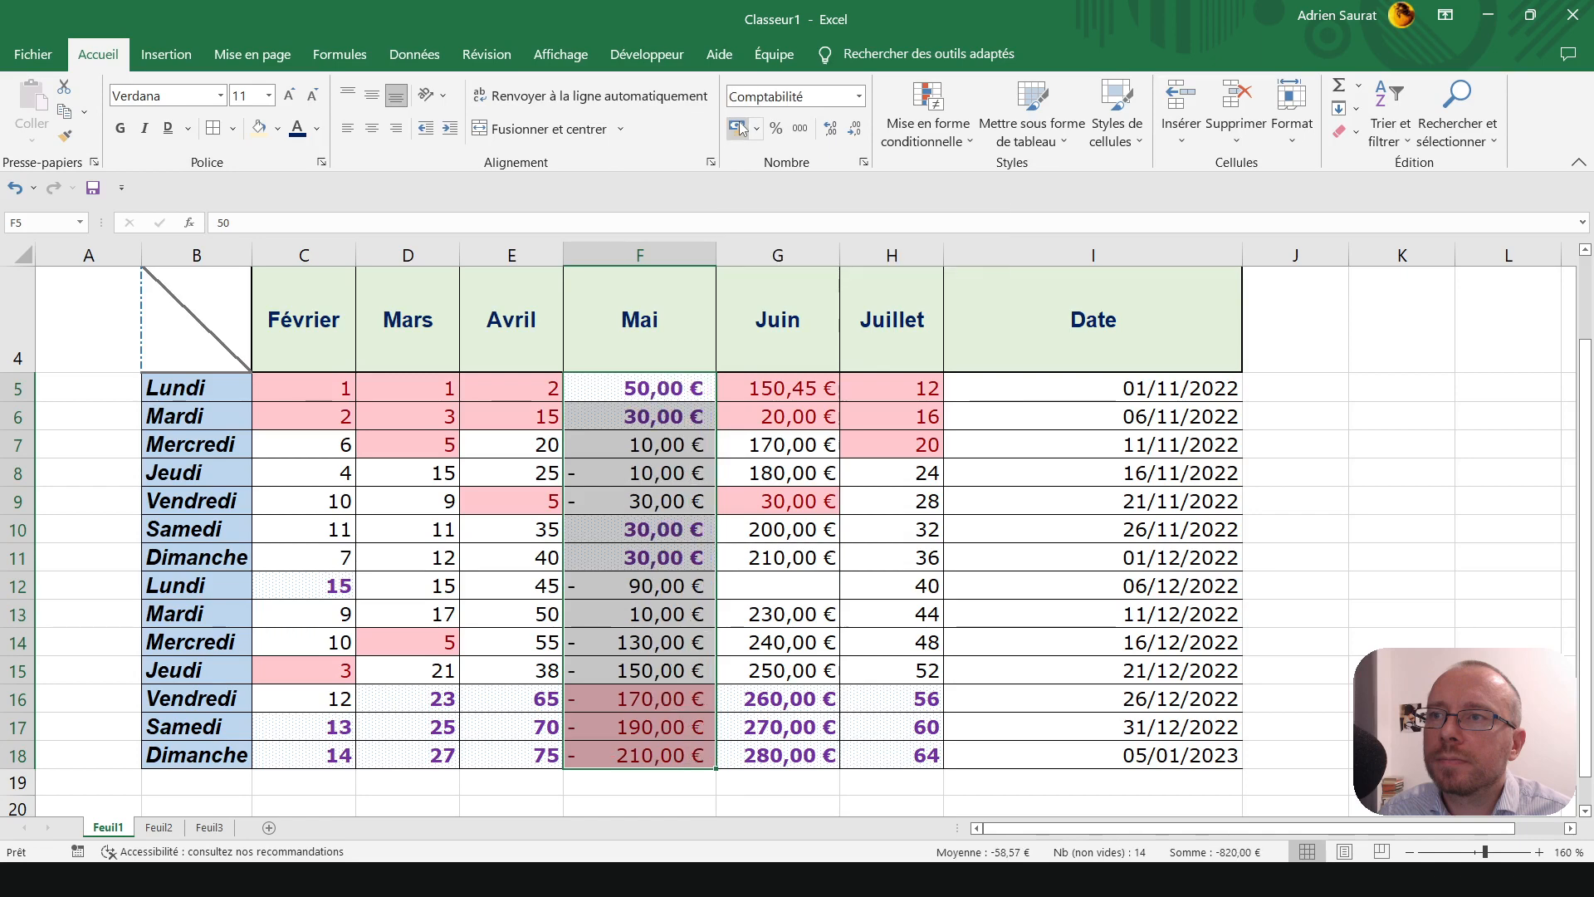
click(724, 492)
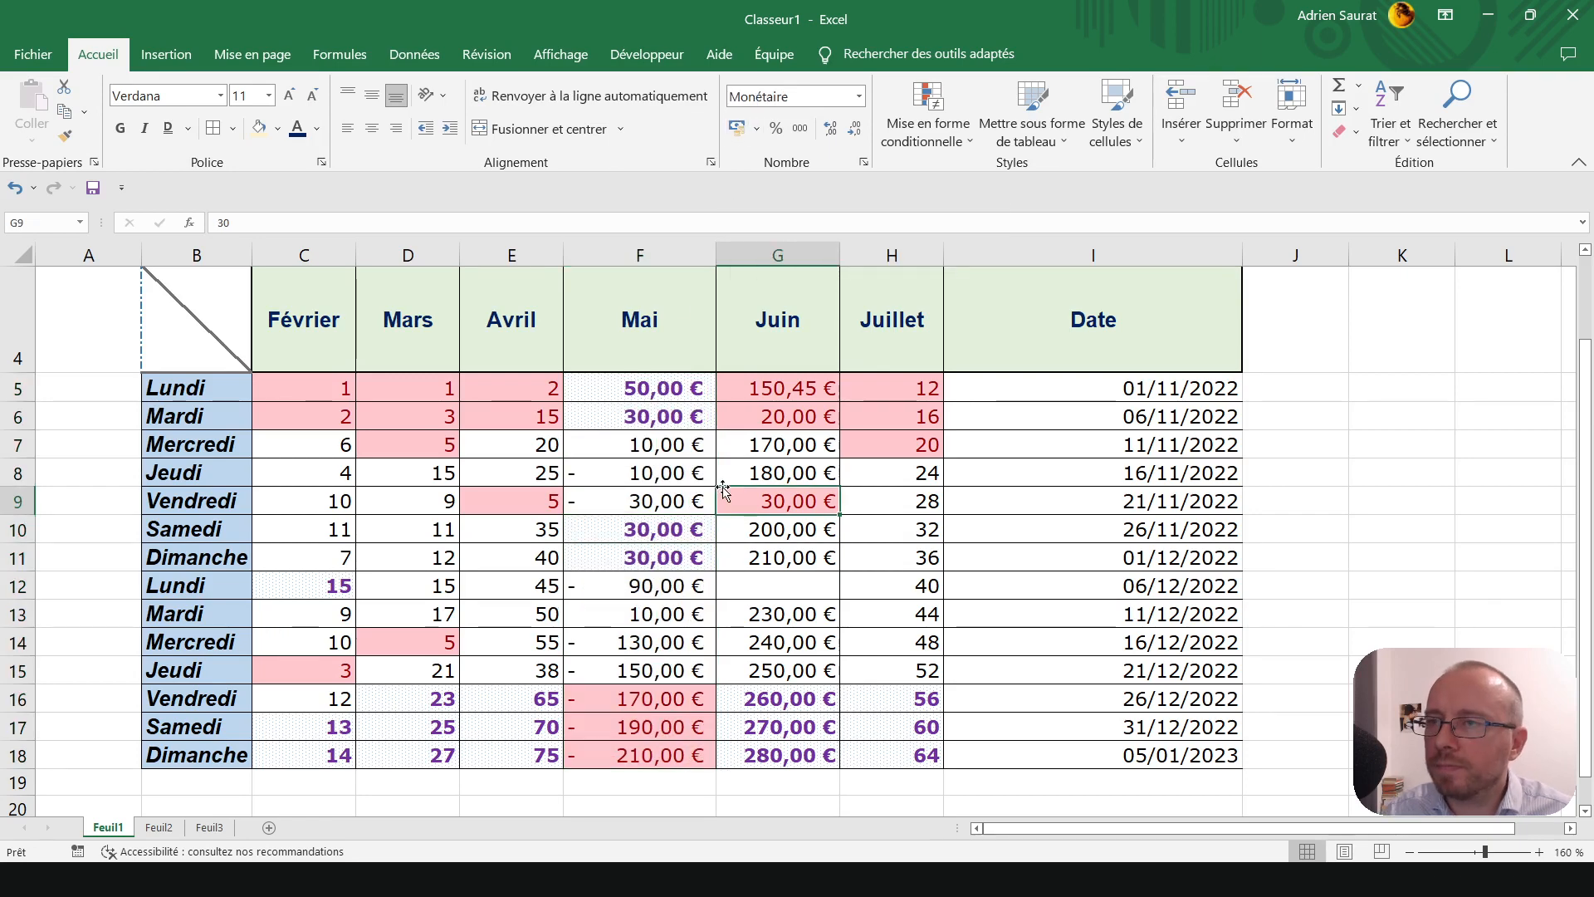
click(676, 474)
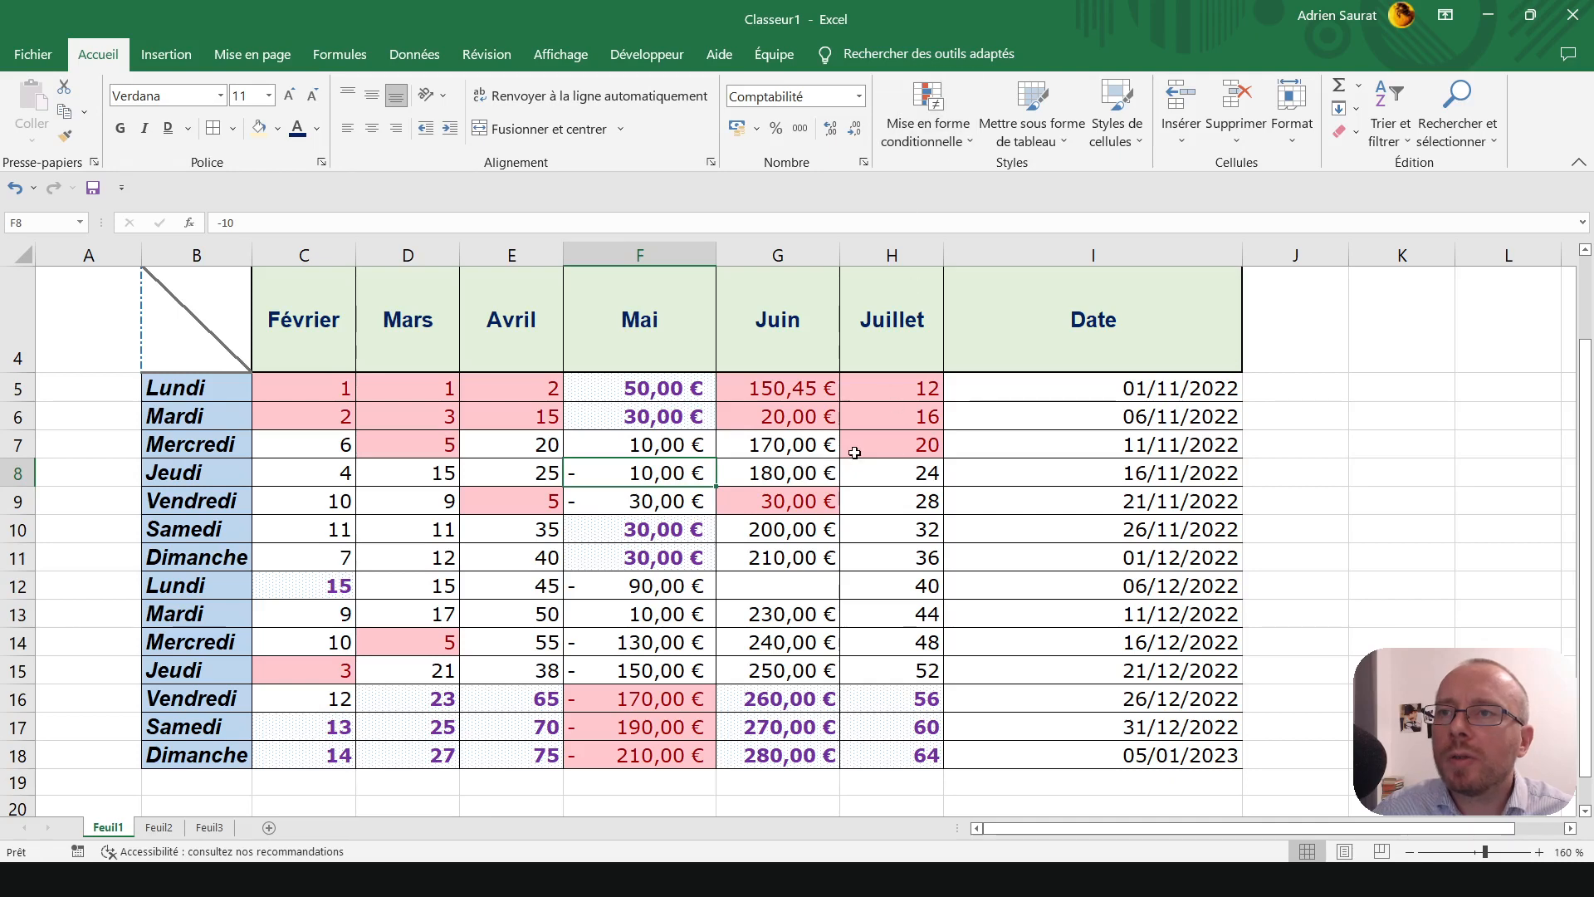
click(792, 456)
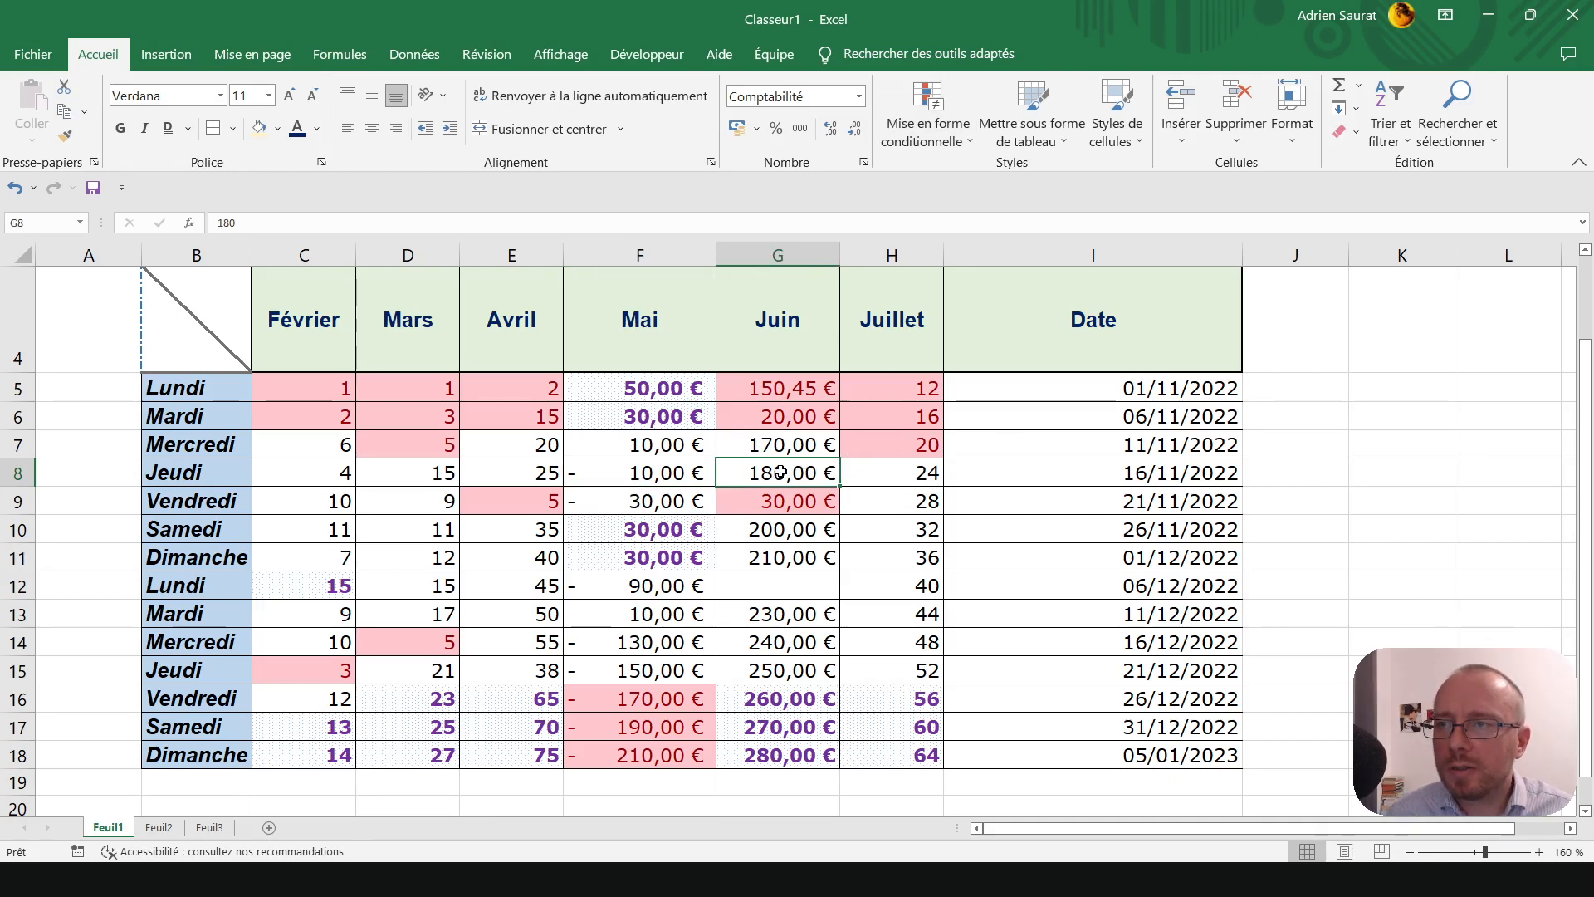
- Clear the conditional formatting rules from all values in the Février to Juillet columns
drag(304, 388, 928, 754)
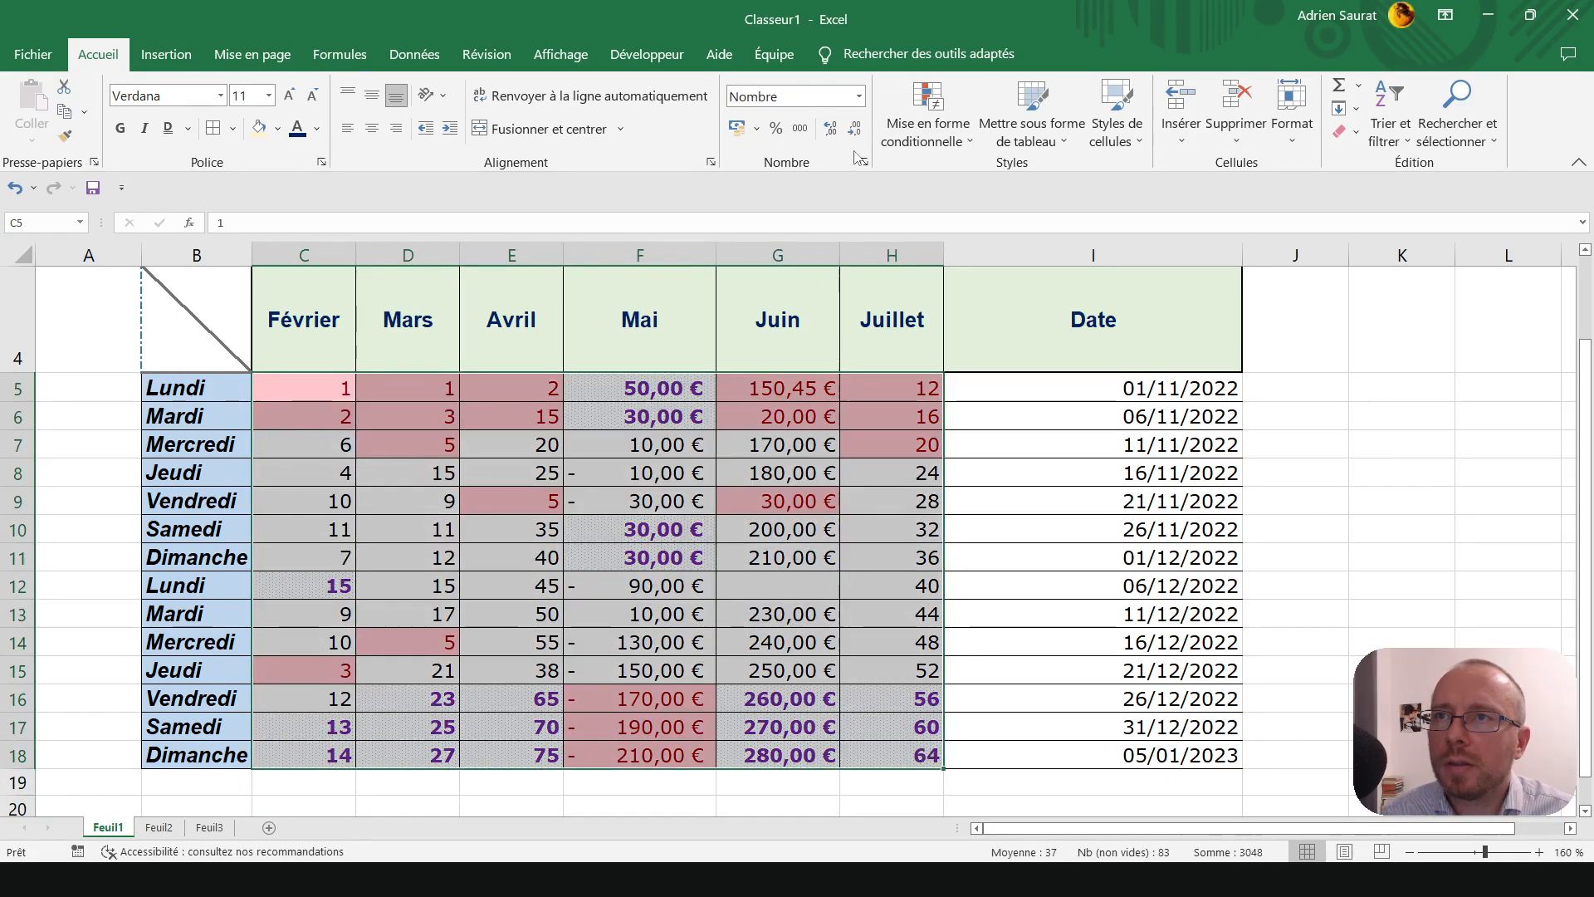
click(927, 117)
mouse_move(978, 329)
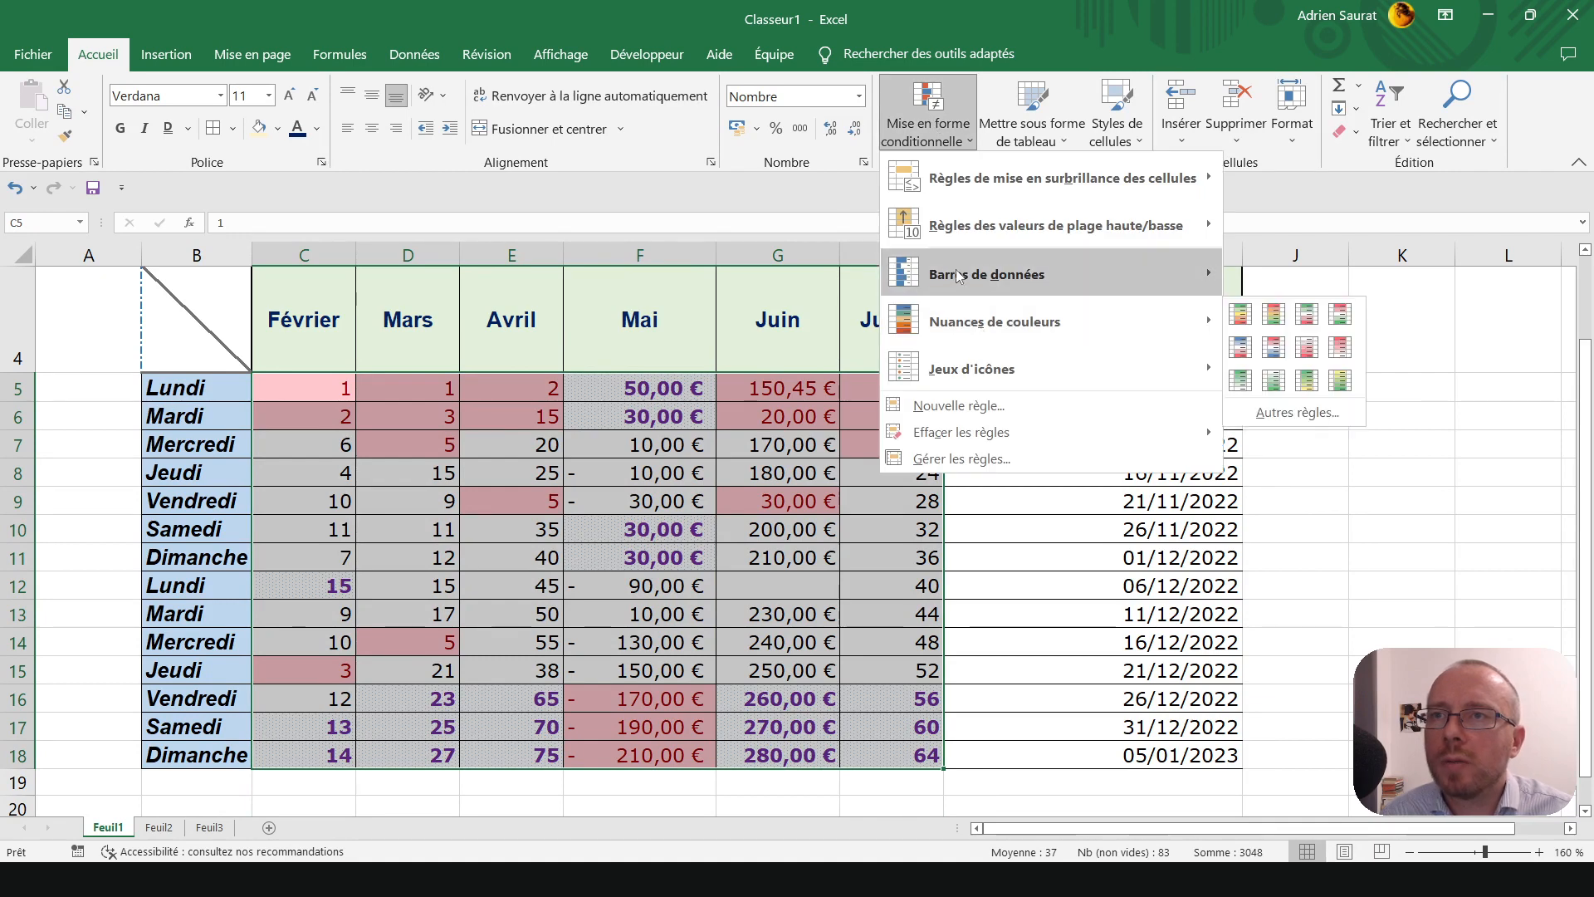
mouse_move(956, 433)
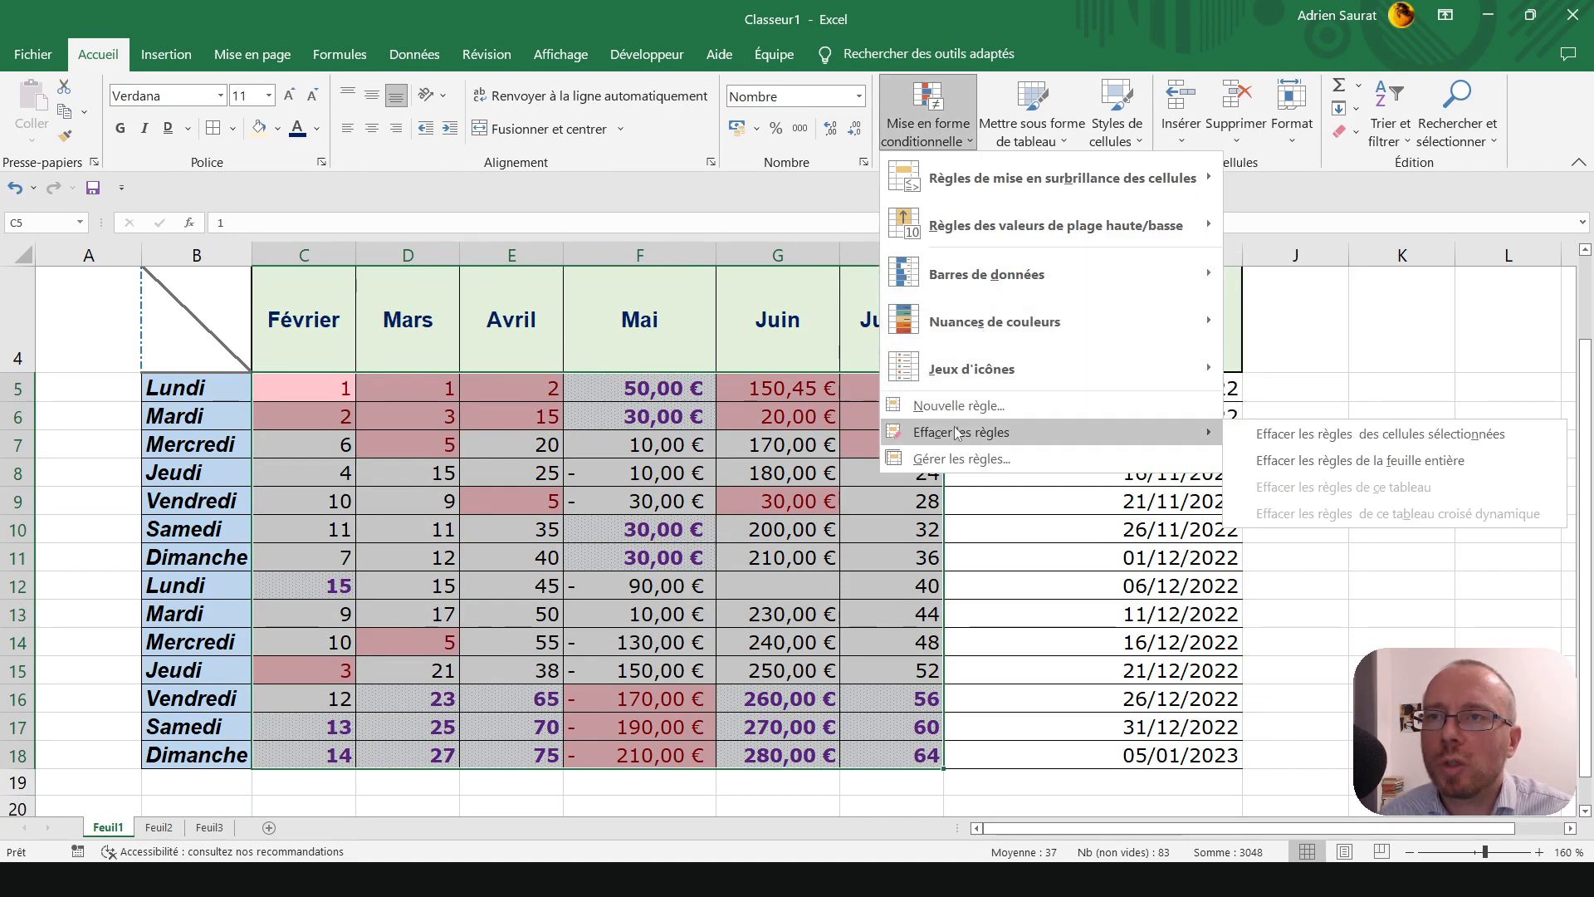
click(1451, 447)
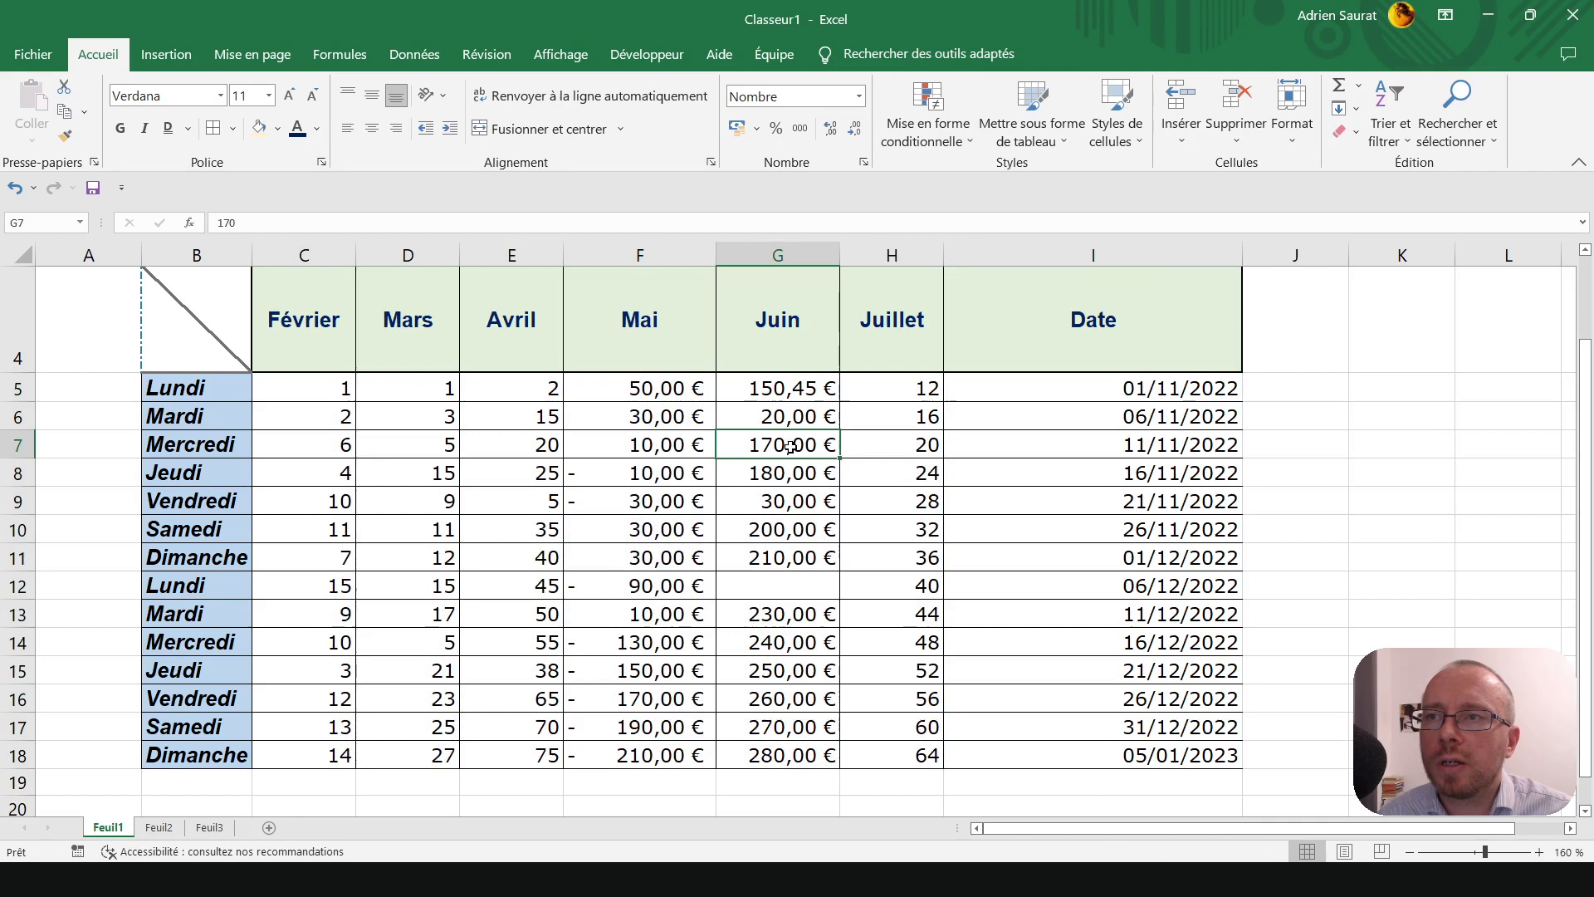
click(427, 387)
click(947, 97)
mouse_move(989, 226)
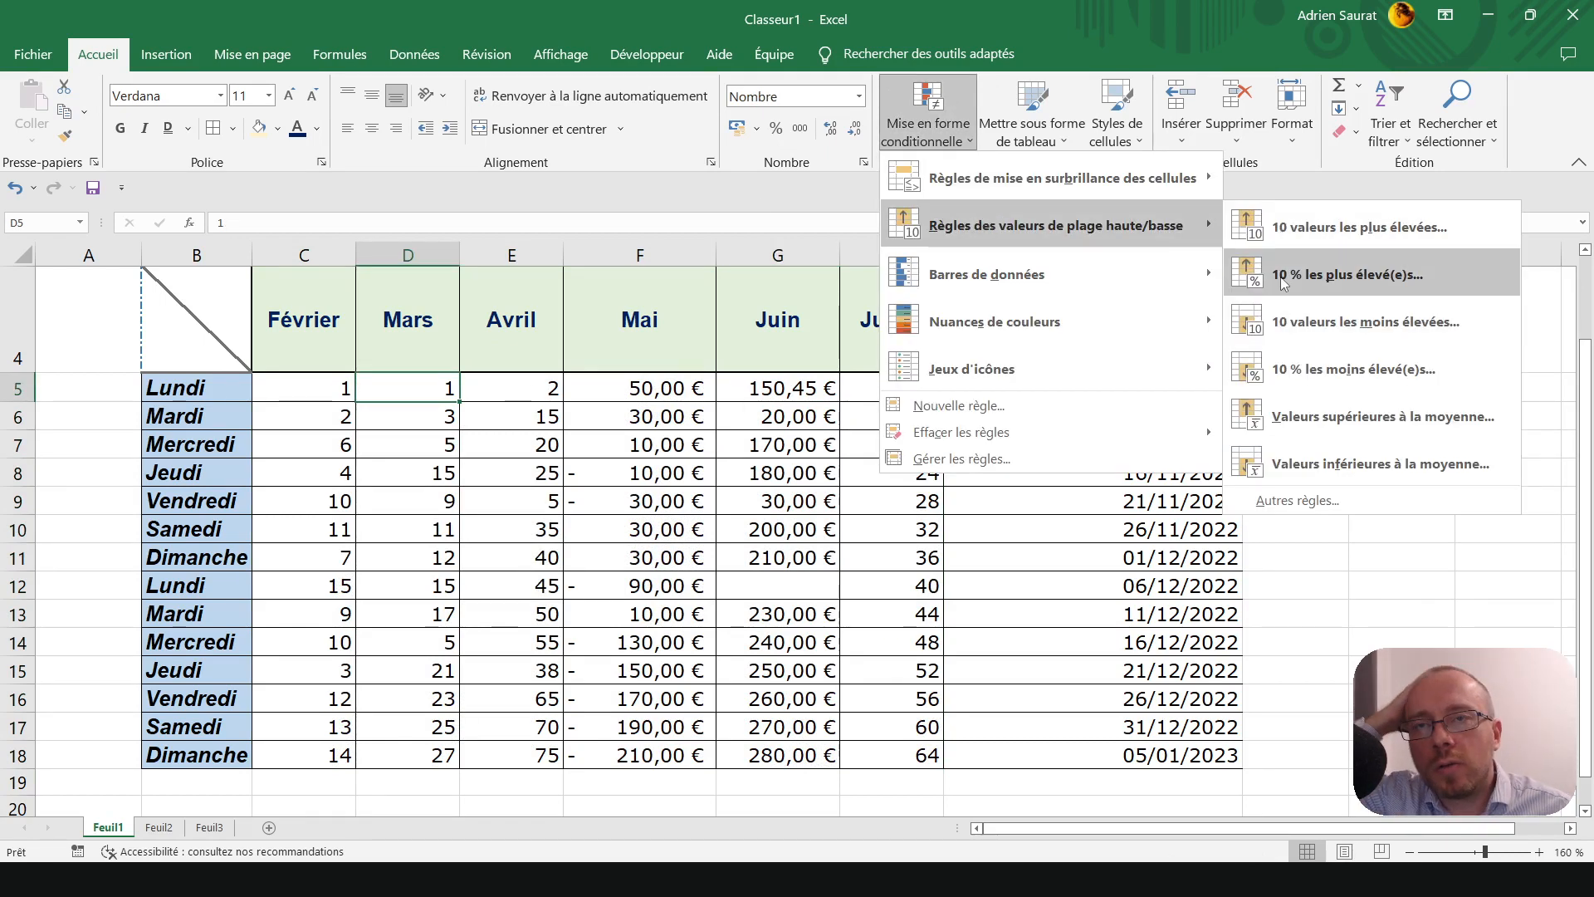
key(Escape)
key(Escape)
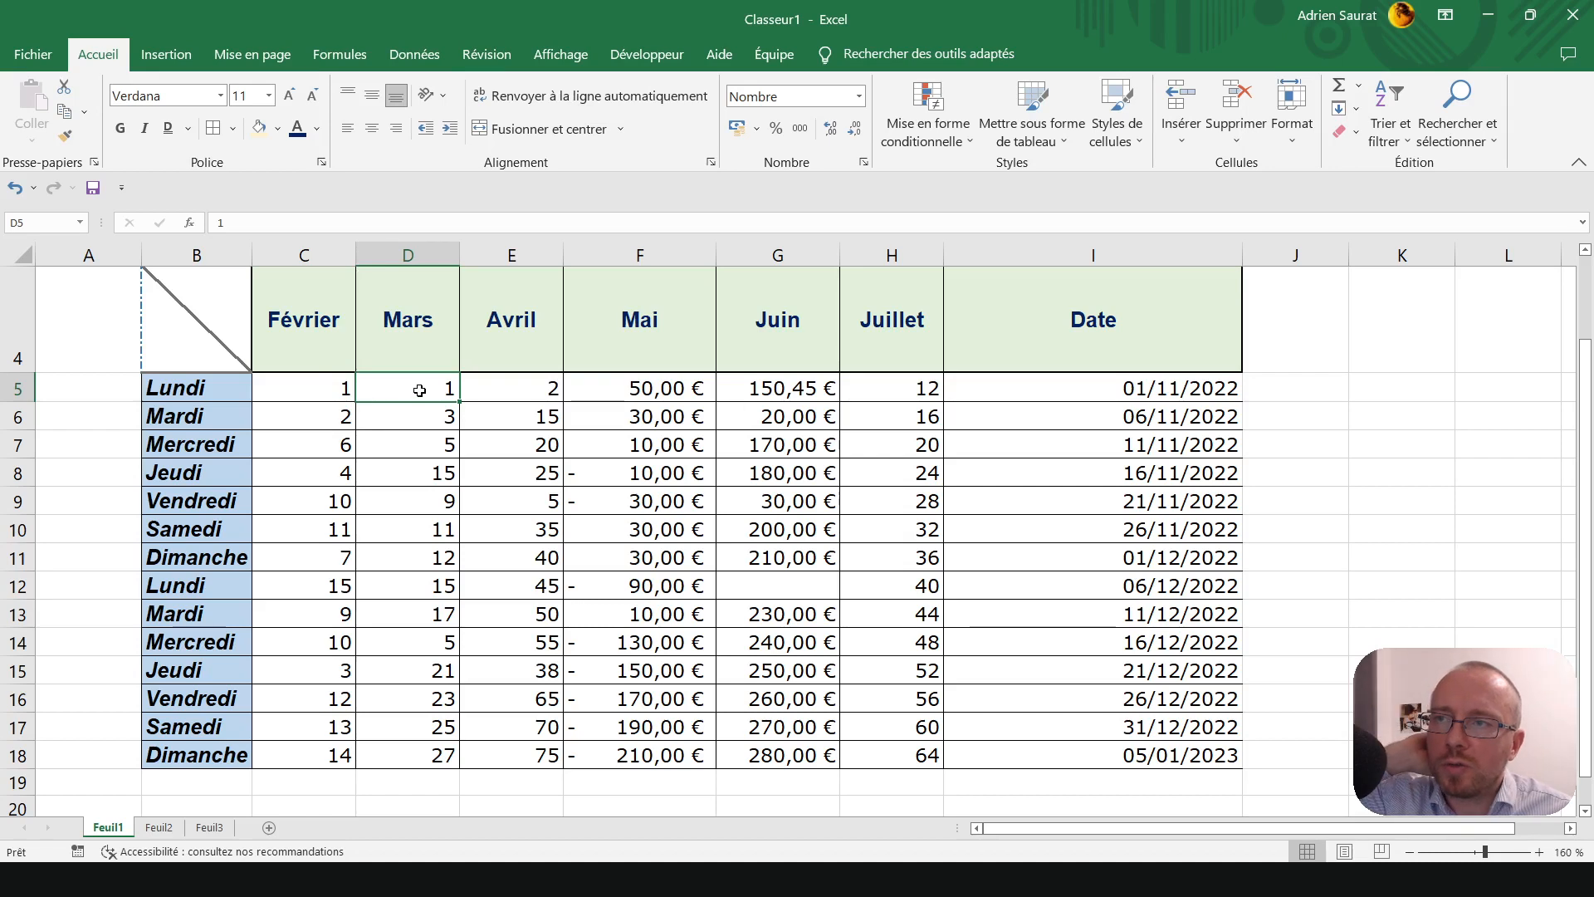
drag(420, 390, 407, 754)
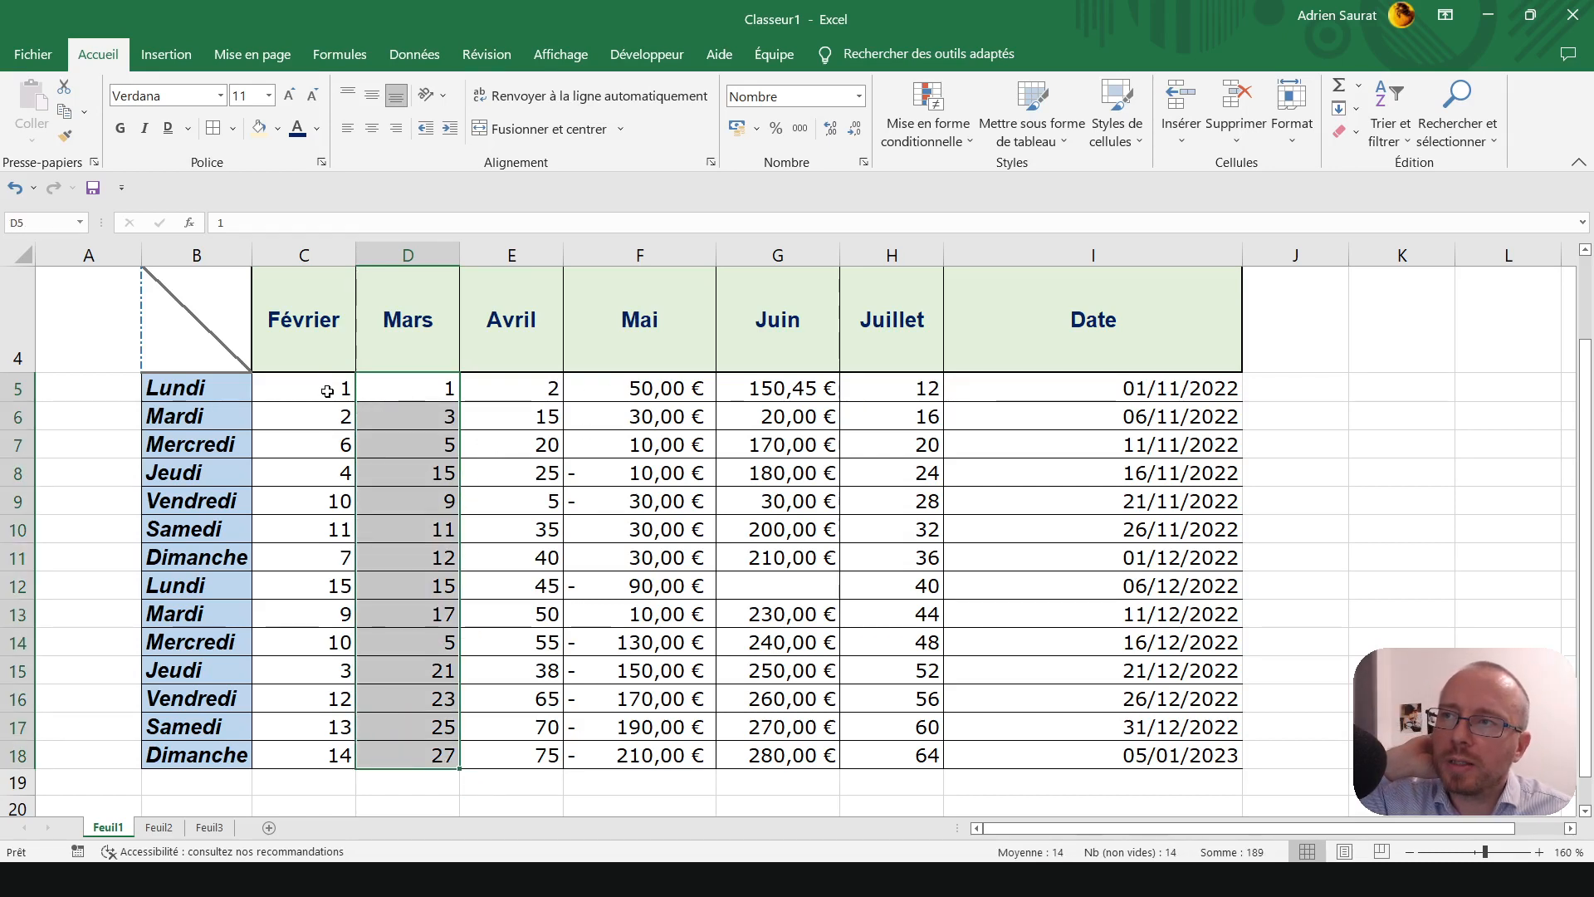
- Highlight the top 50% of the Février values with green fill and dark green text (Remplissage vert avec texte vert foncé)
drag(327, 391, 335, 755)
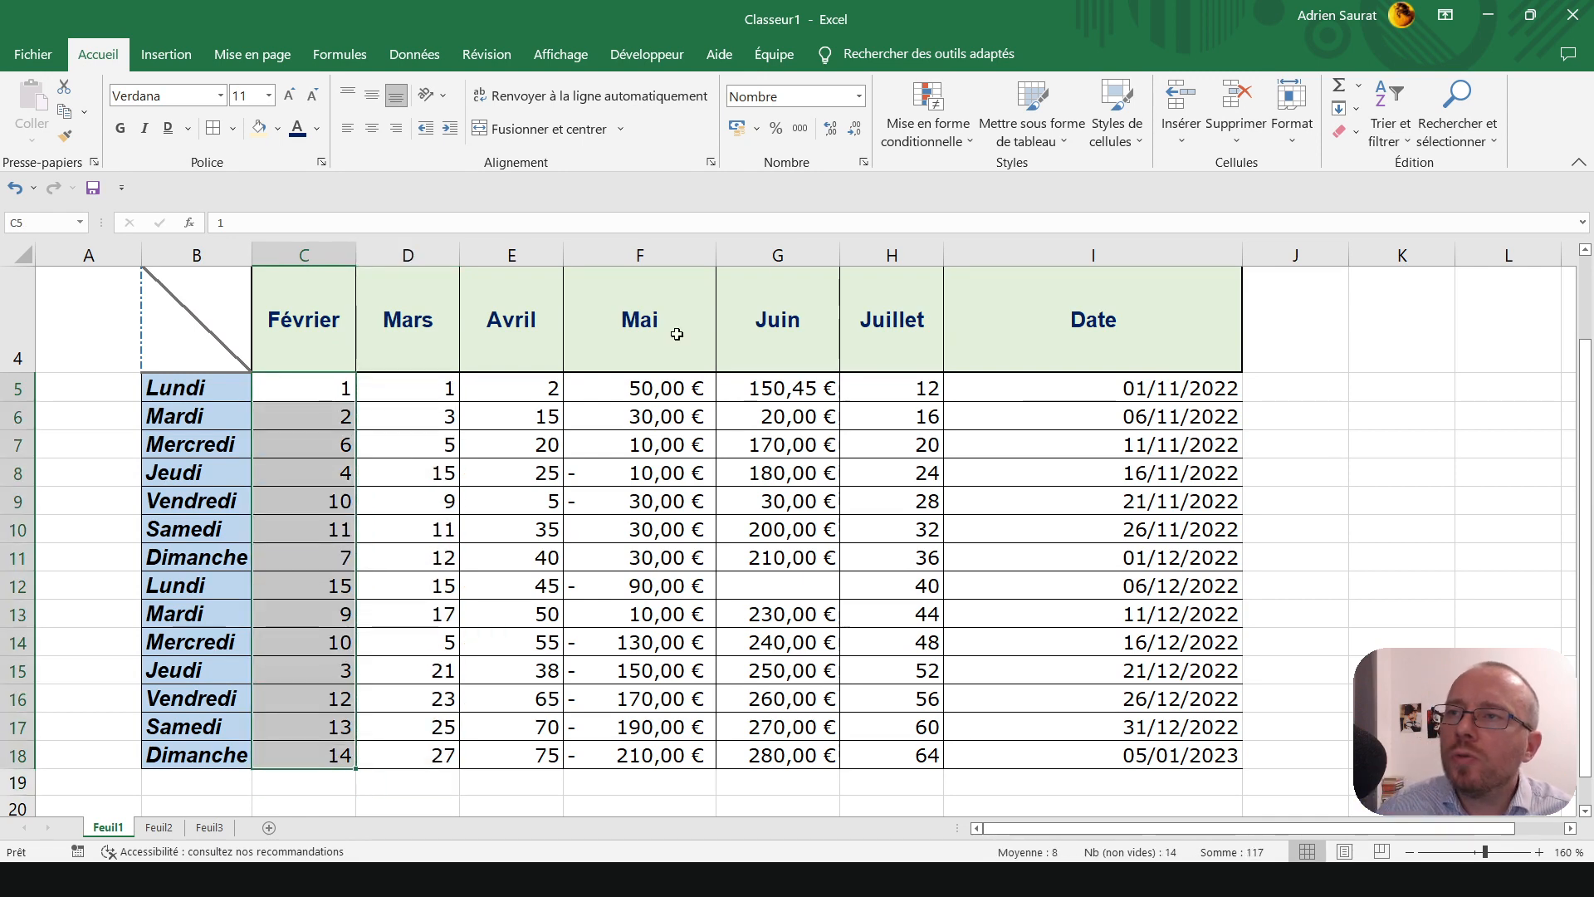
click(928, 124)
mouse_move(945, 232)
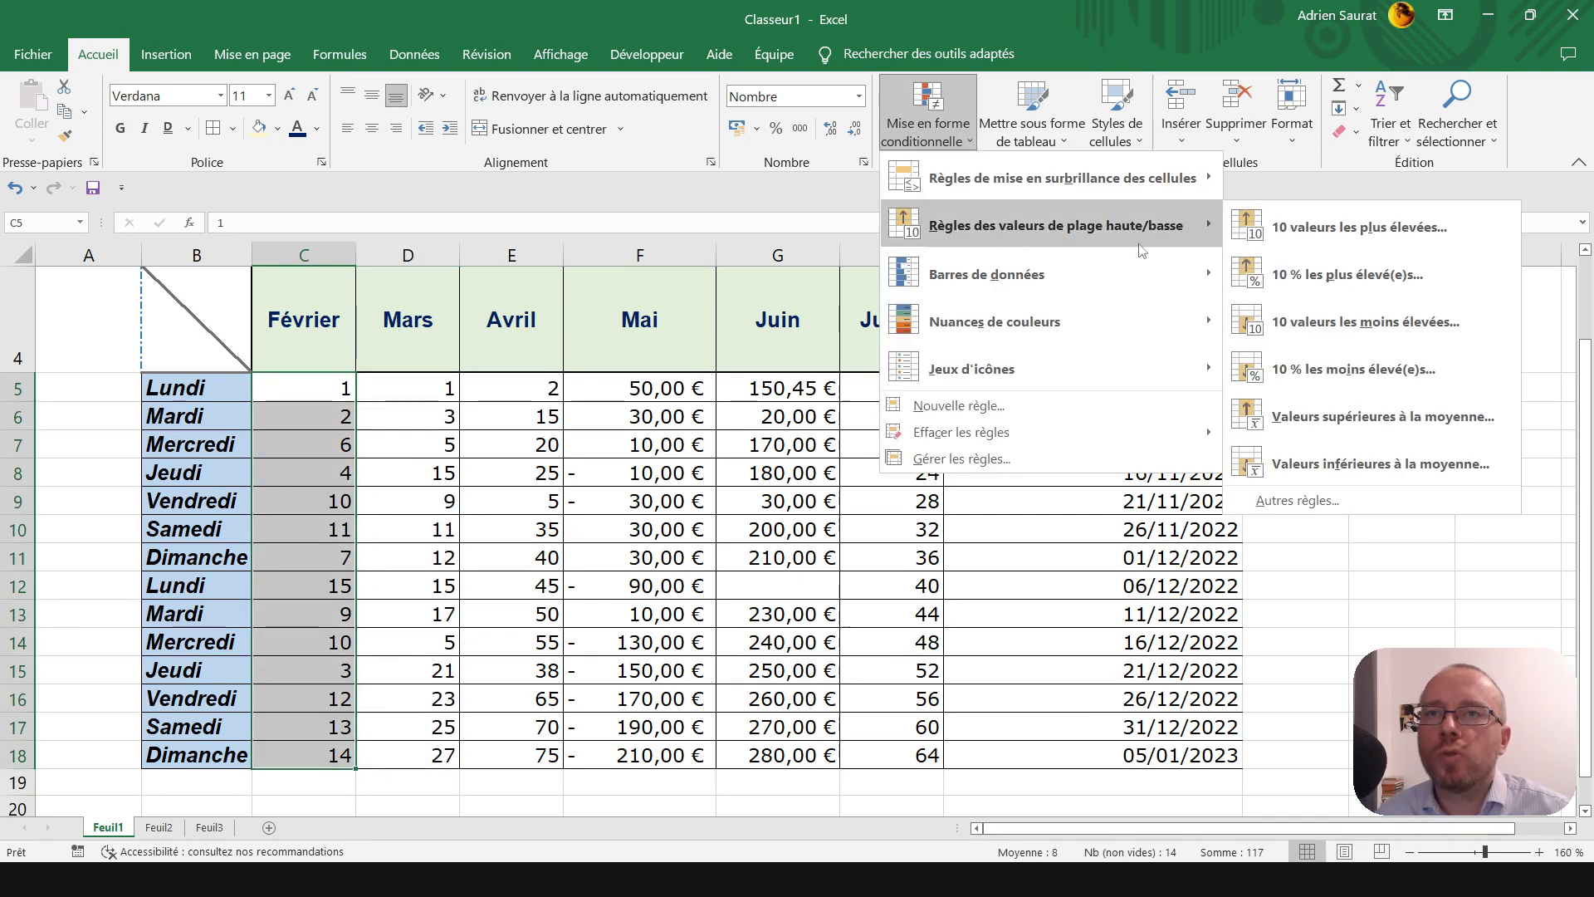
click(1289, 278)
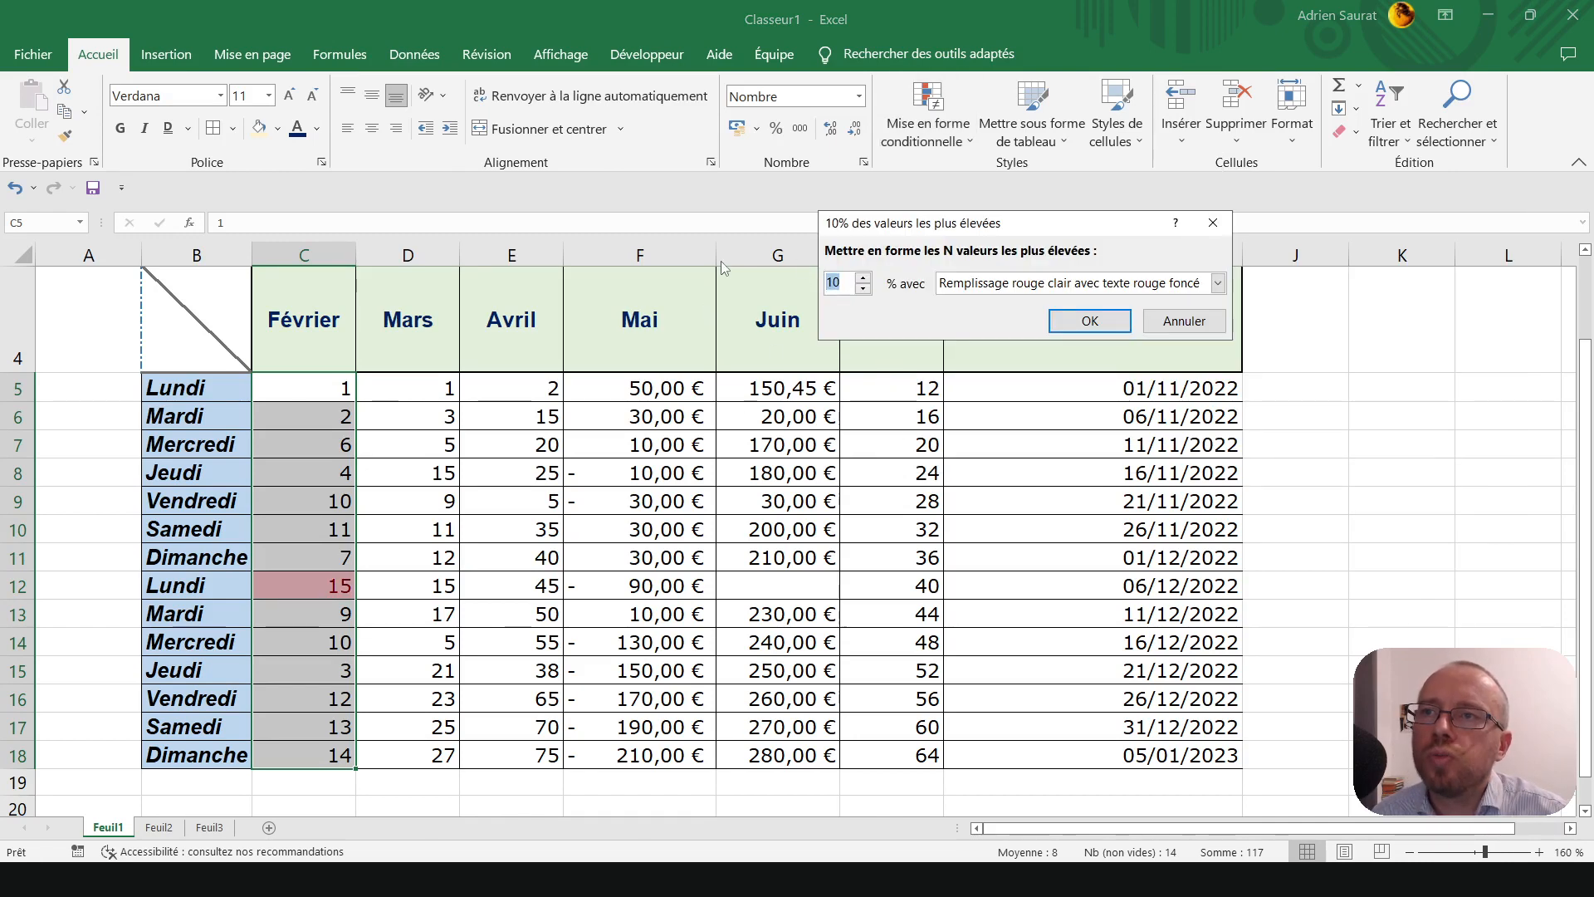
text(40)
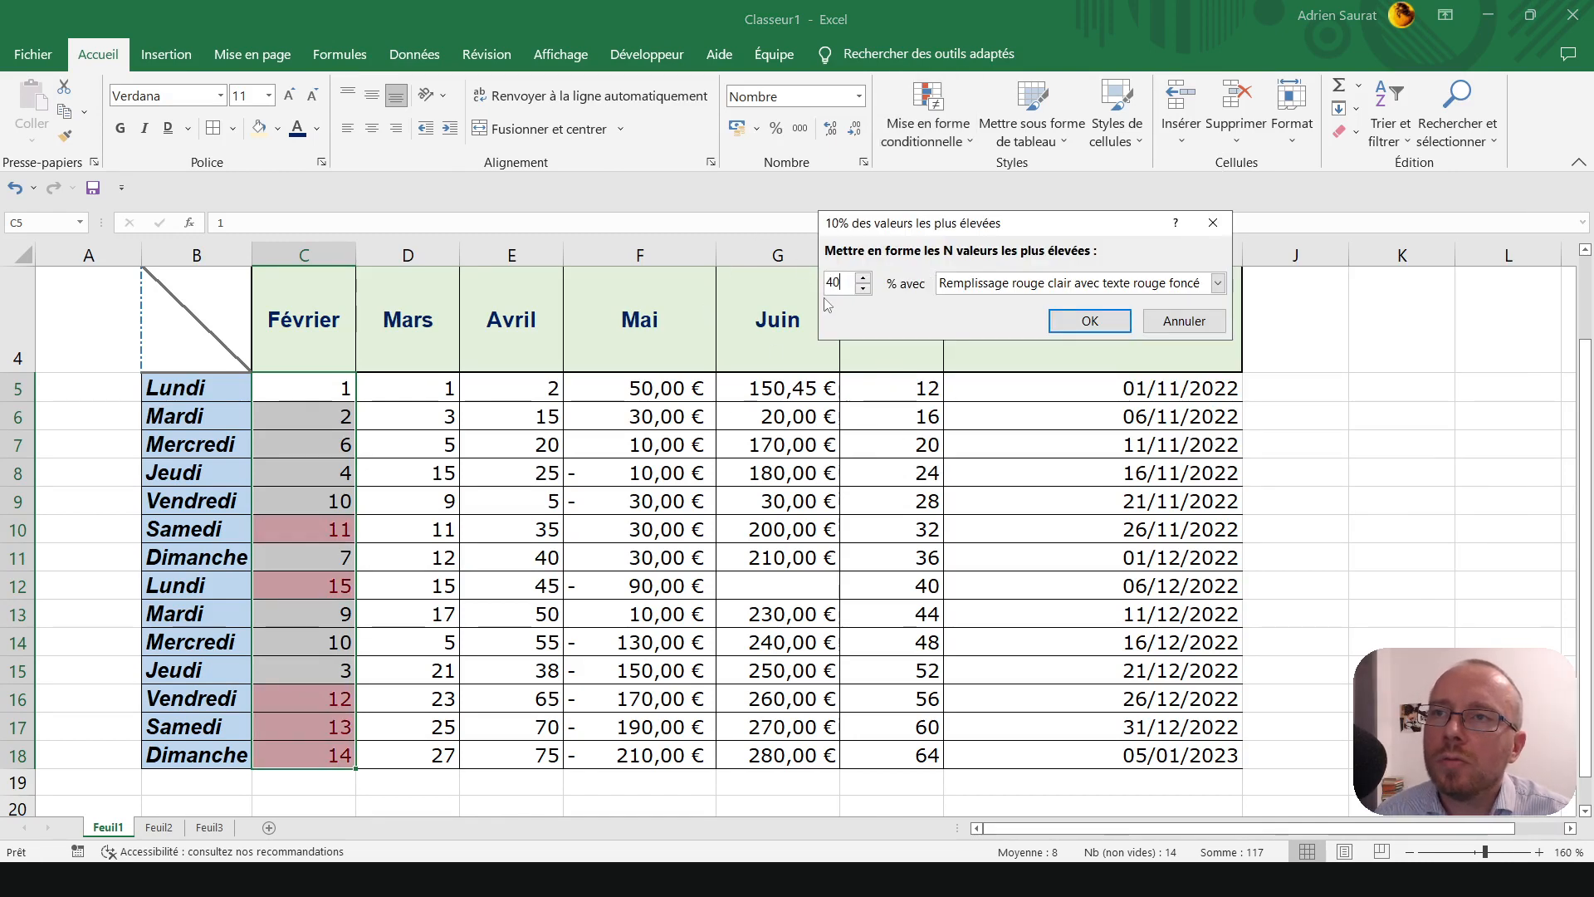
text(50)
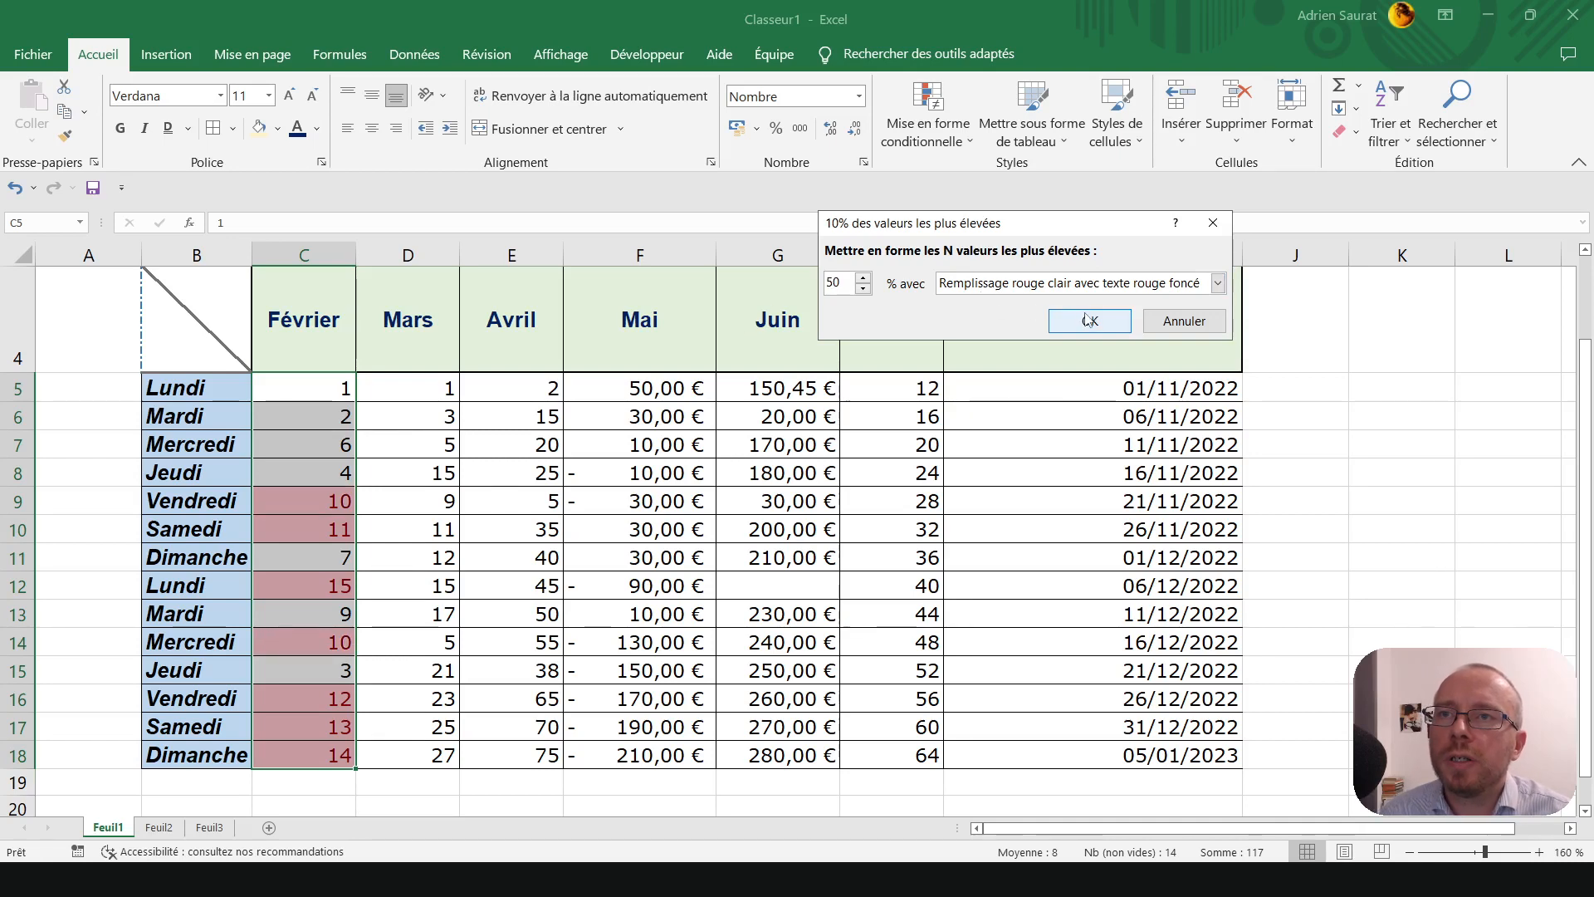
click(1218, 283)
click(1048, 338)
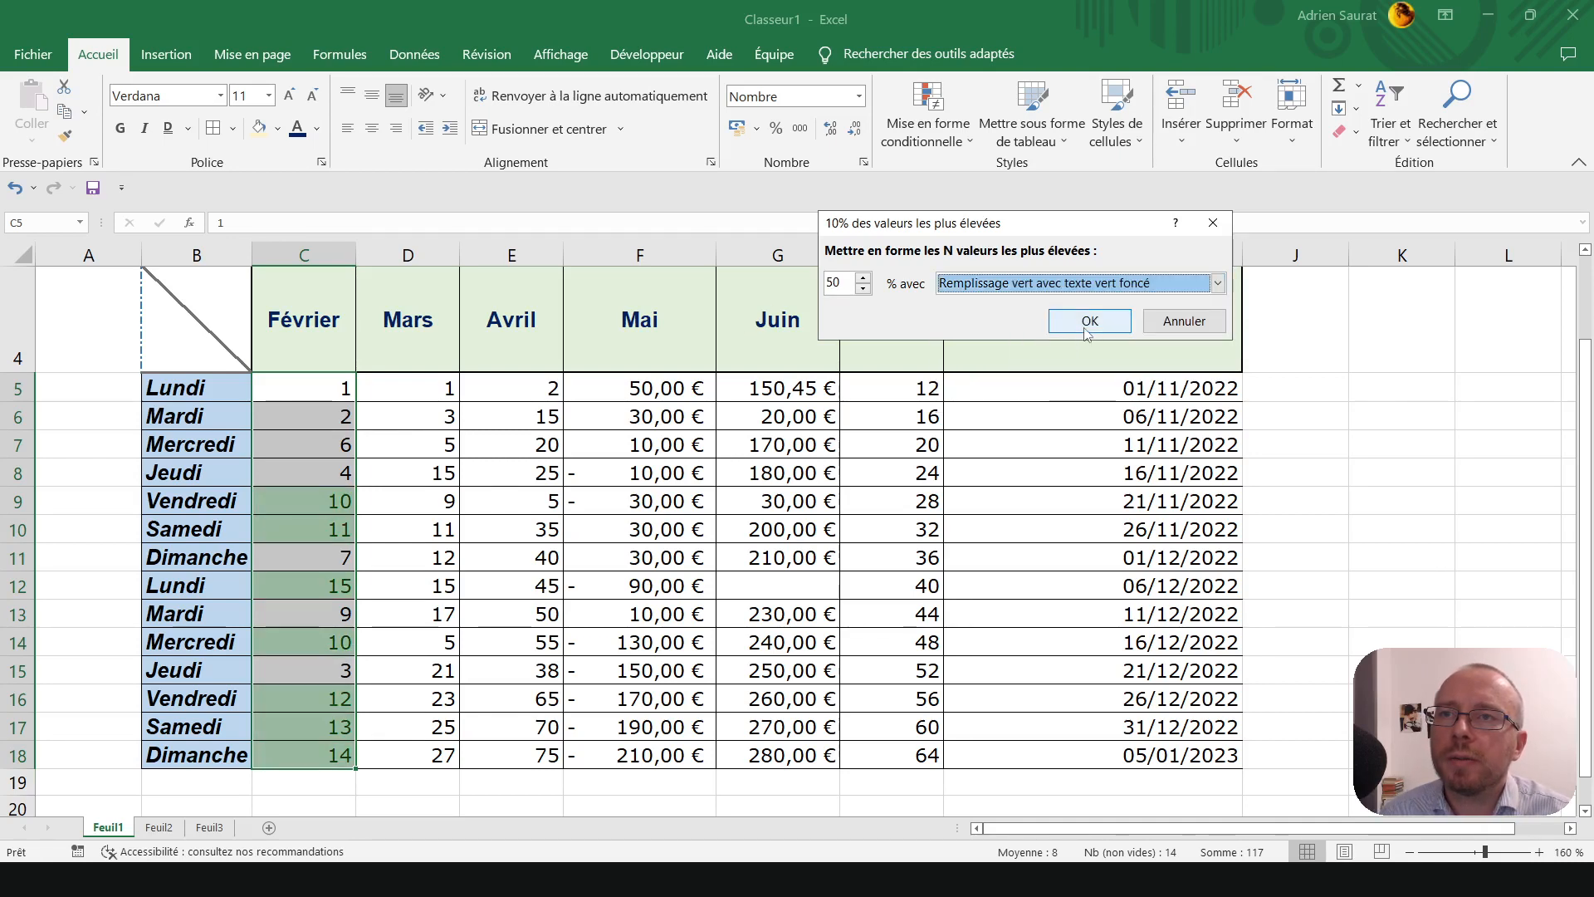
click(1088, 316)
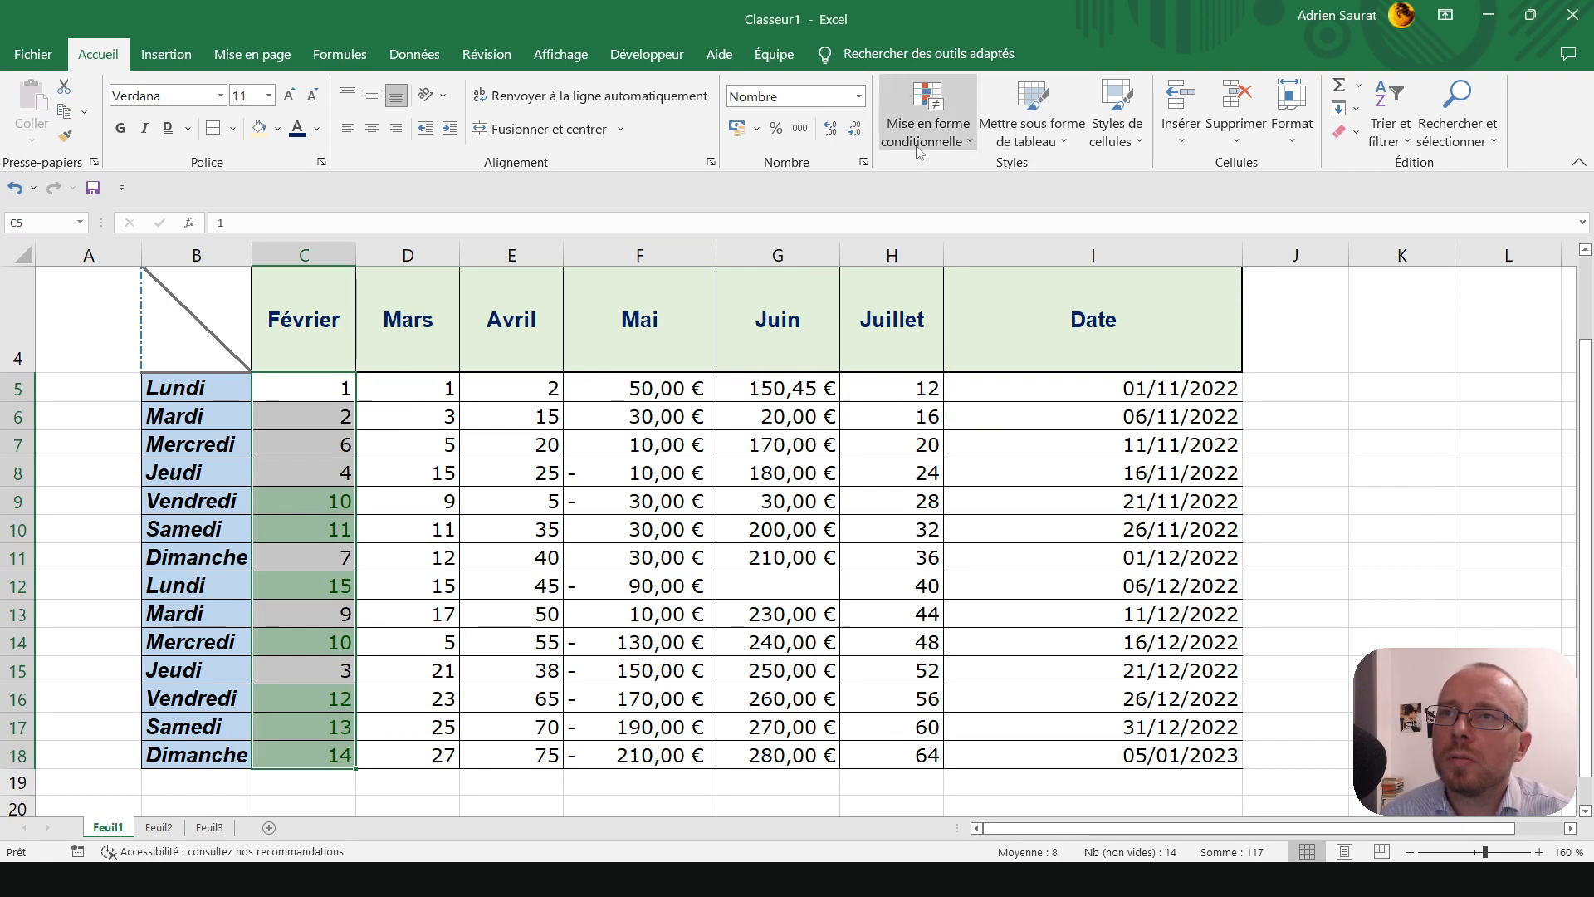
- Highlight the top 40% of the Avril values with green fill and dark green text (Remplissage vert avec texte vert foncé)
click(413, 441)
drag(495, 387, 501, 754)
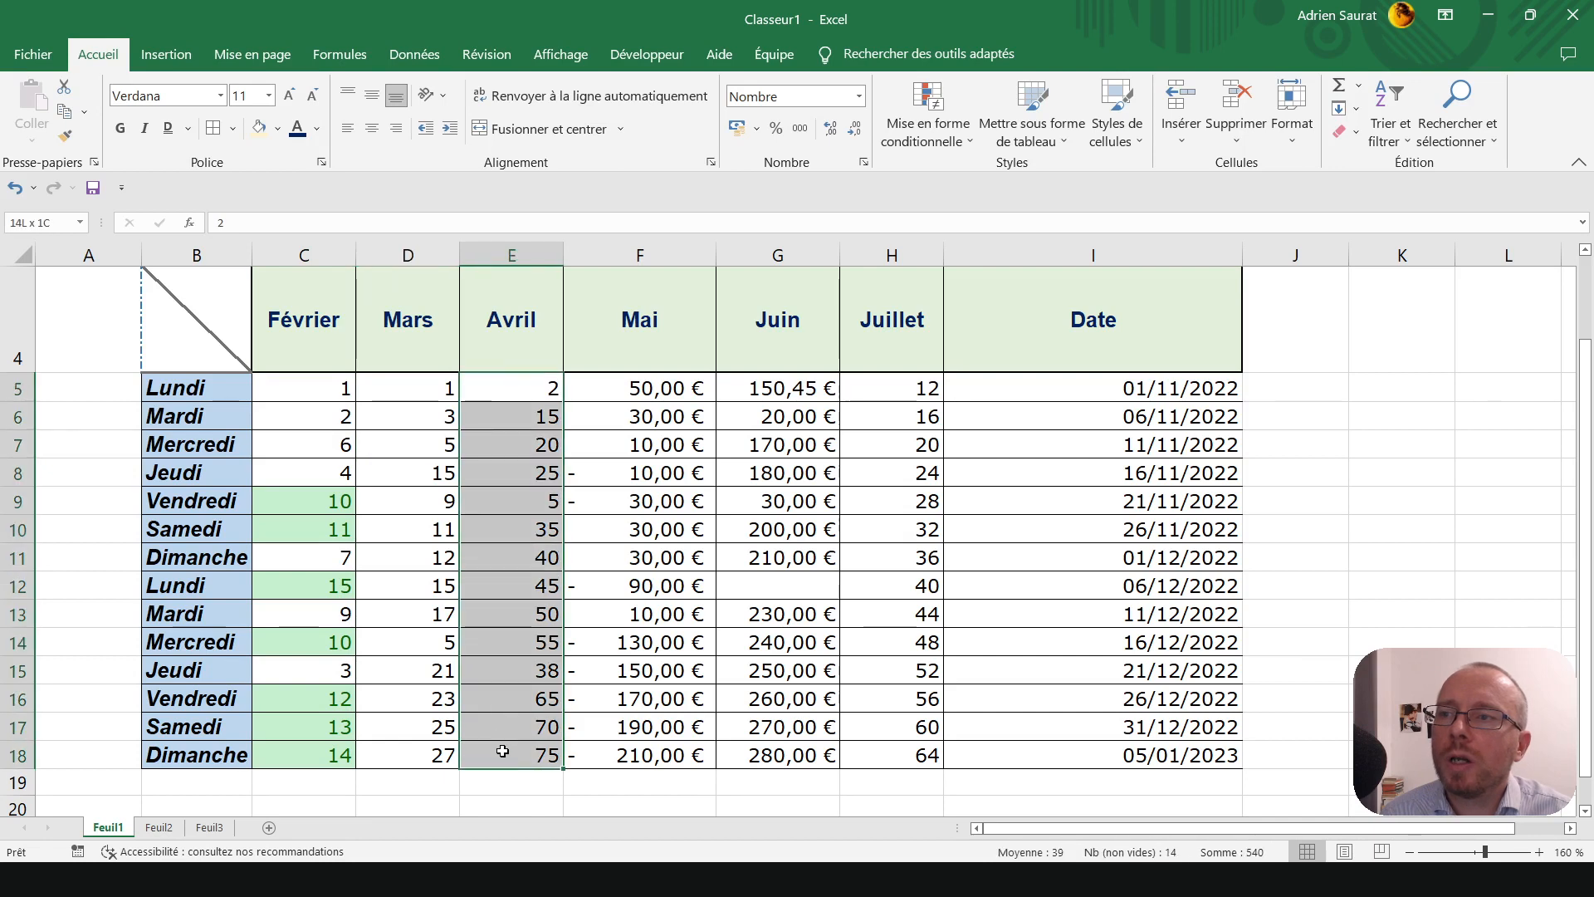
click(951, 142)
mouse_move(976, 228)
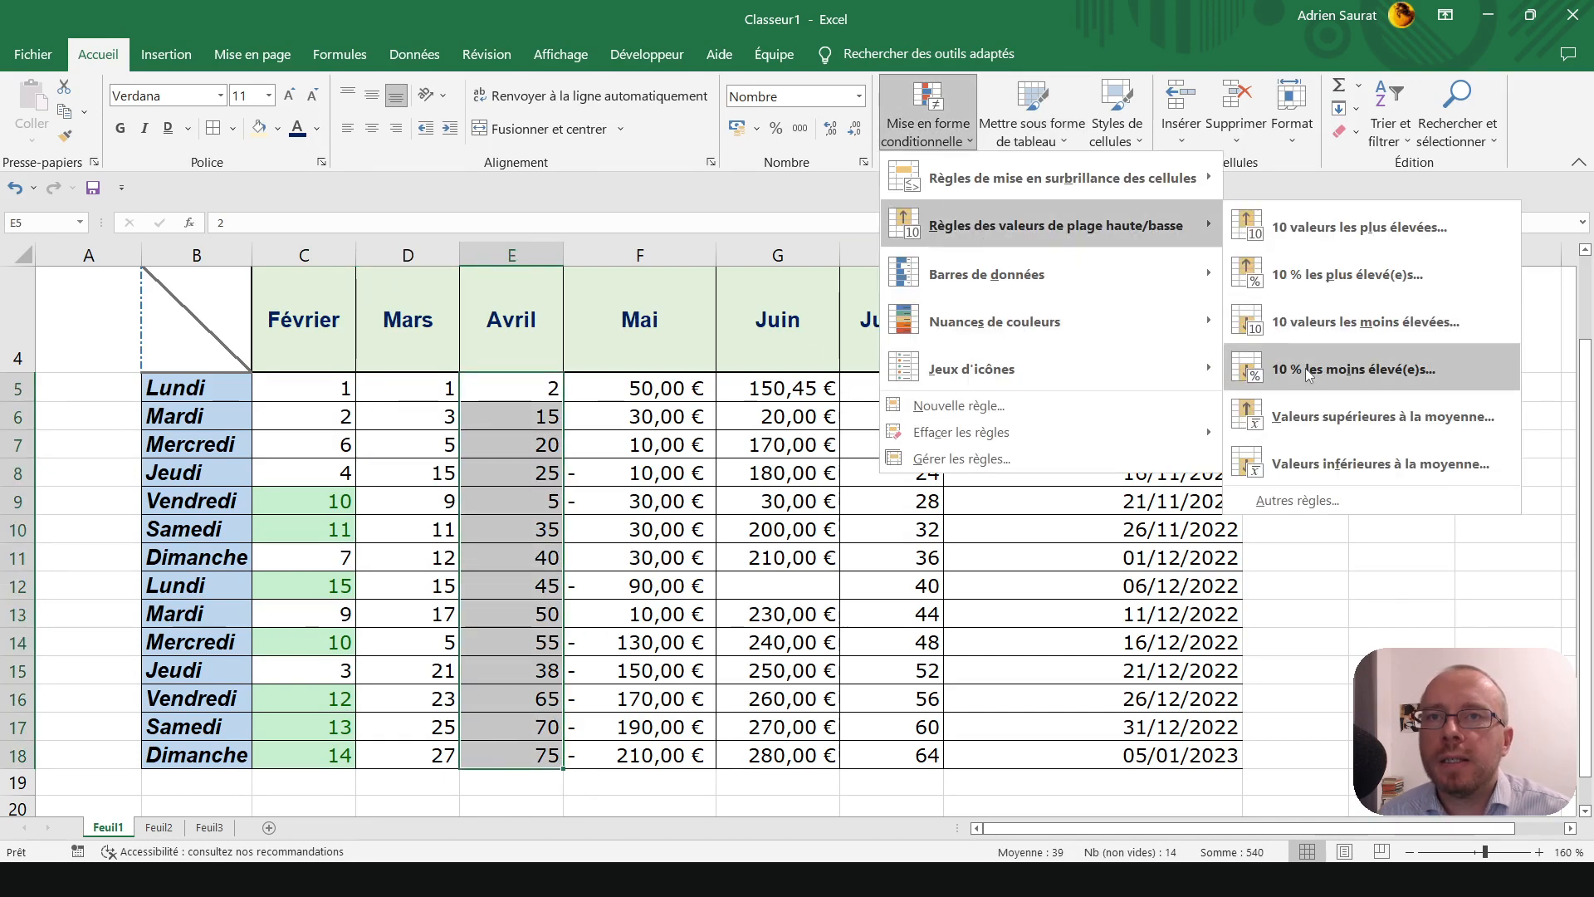
click(1322, 277)
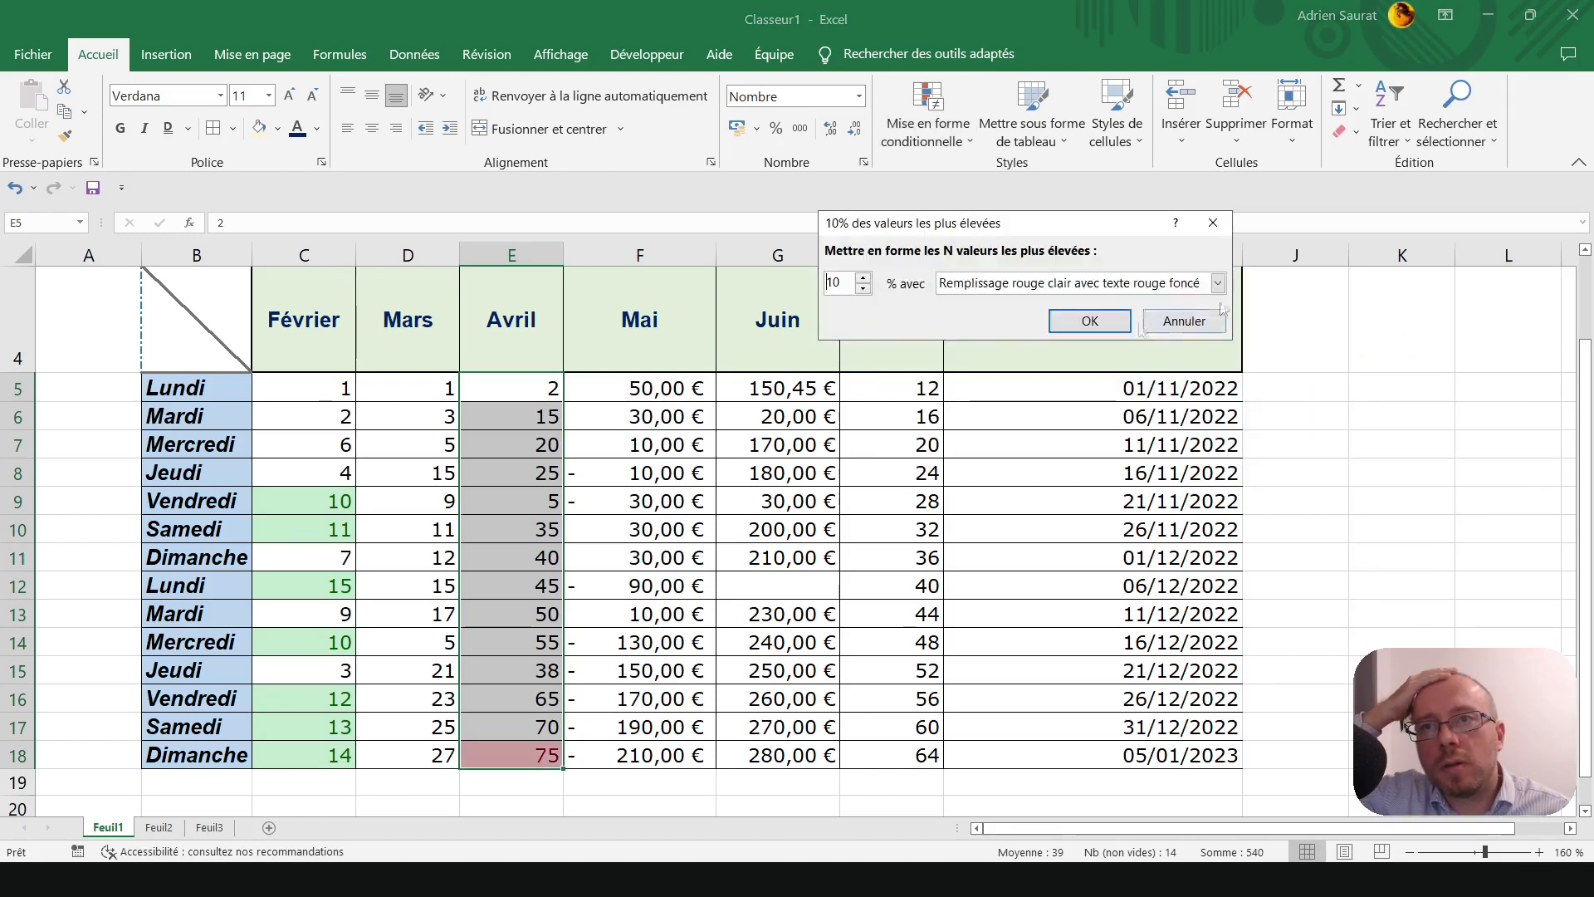
double_click(834, 283)
text(40)
click(1044, 284)
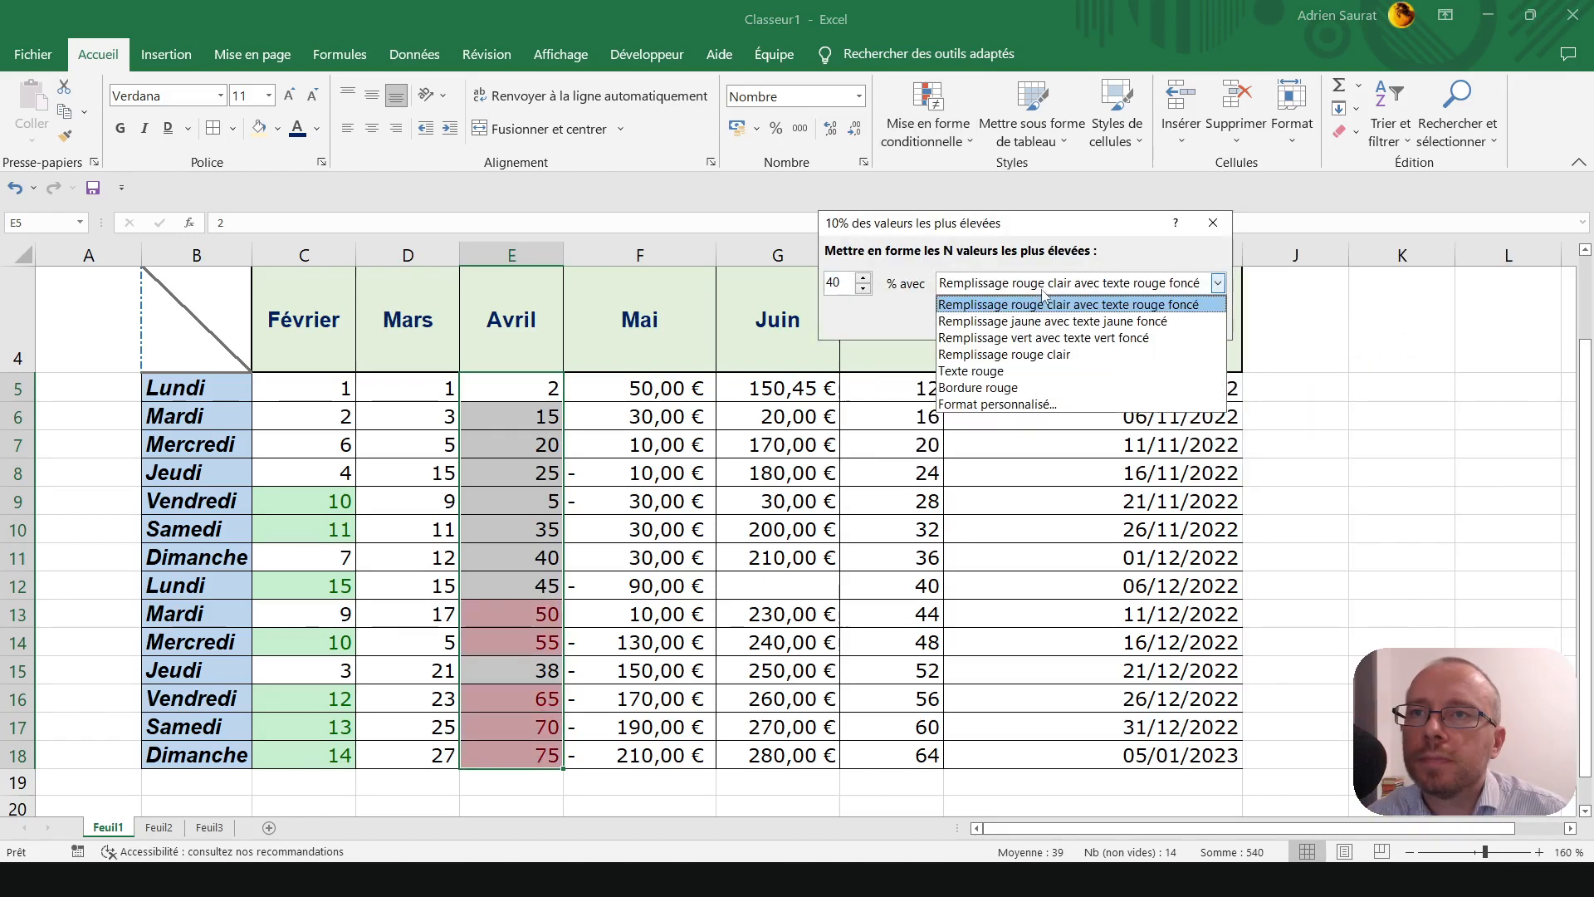
click(1043, 337)
click(1093, 316)
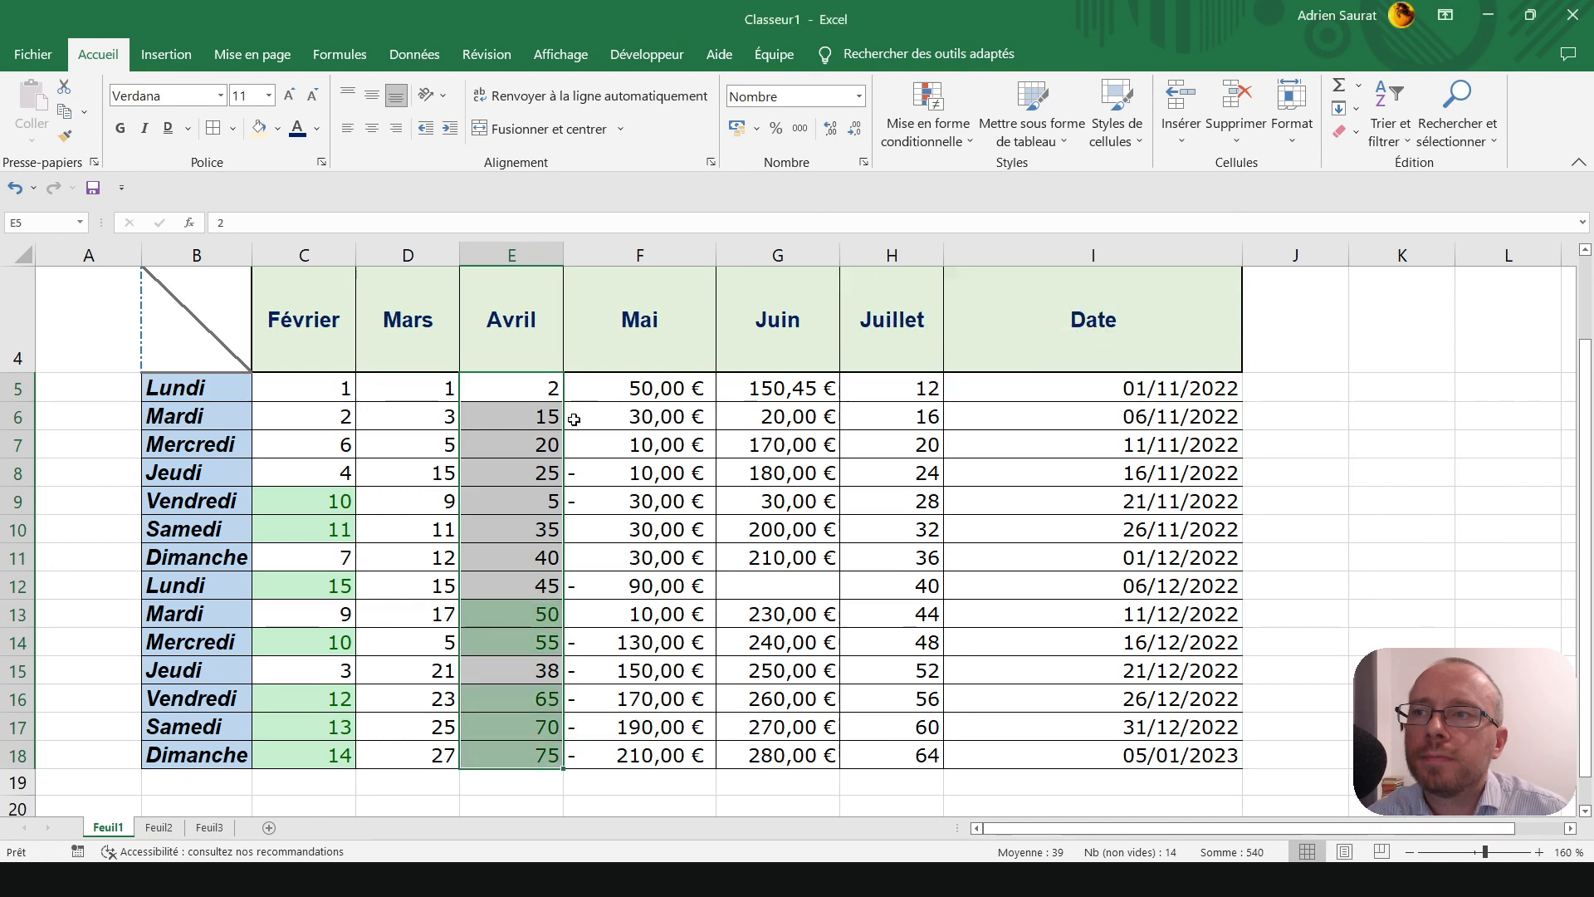
- Add a rule highlighting the bottom 40% of the Avril values with light red fill and dark red text
click(960, 126)
mouse_move(991, 233)
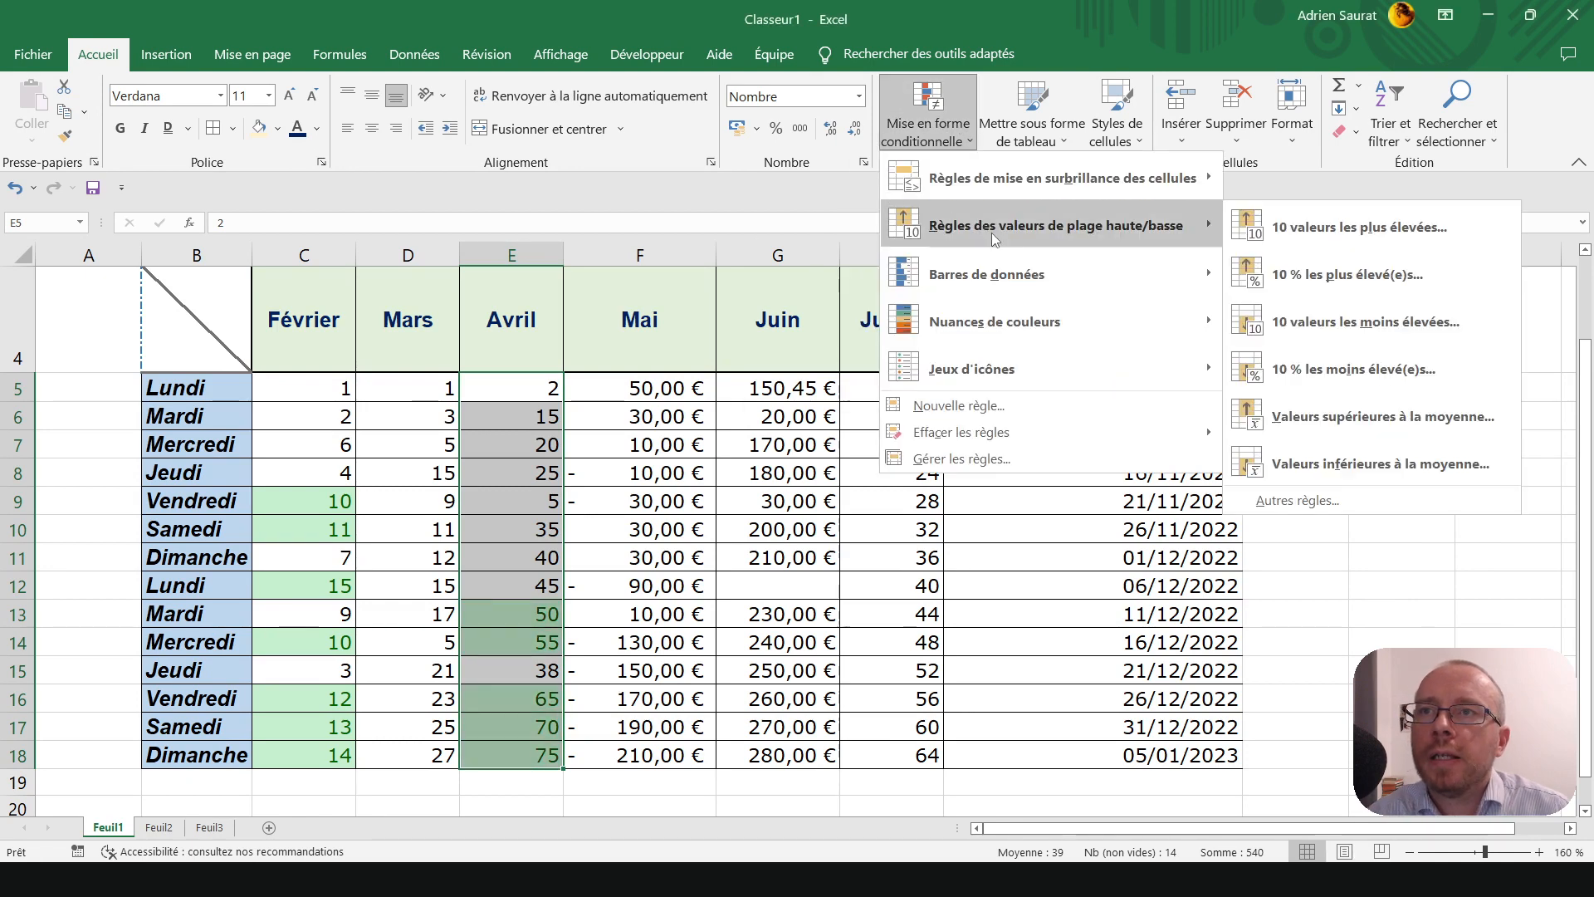
click(1311, 372)
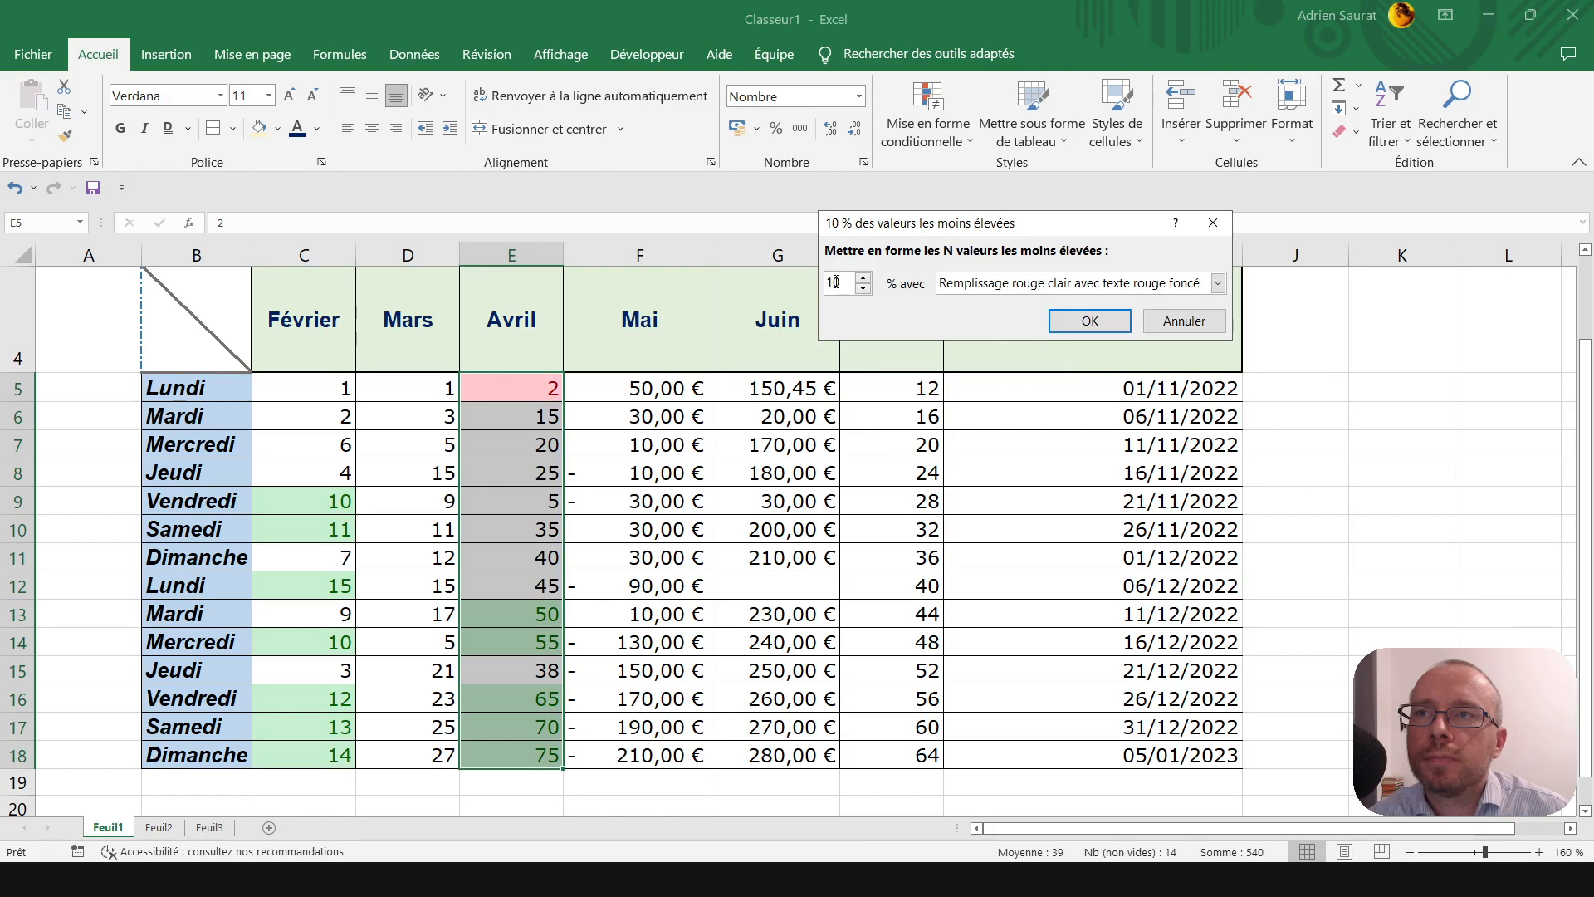
key(BackSpace)
text(4)
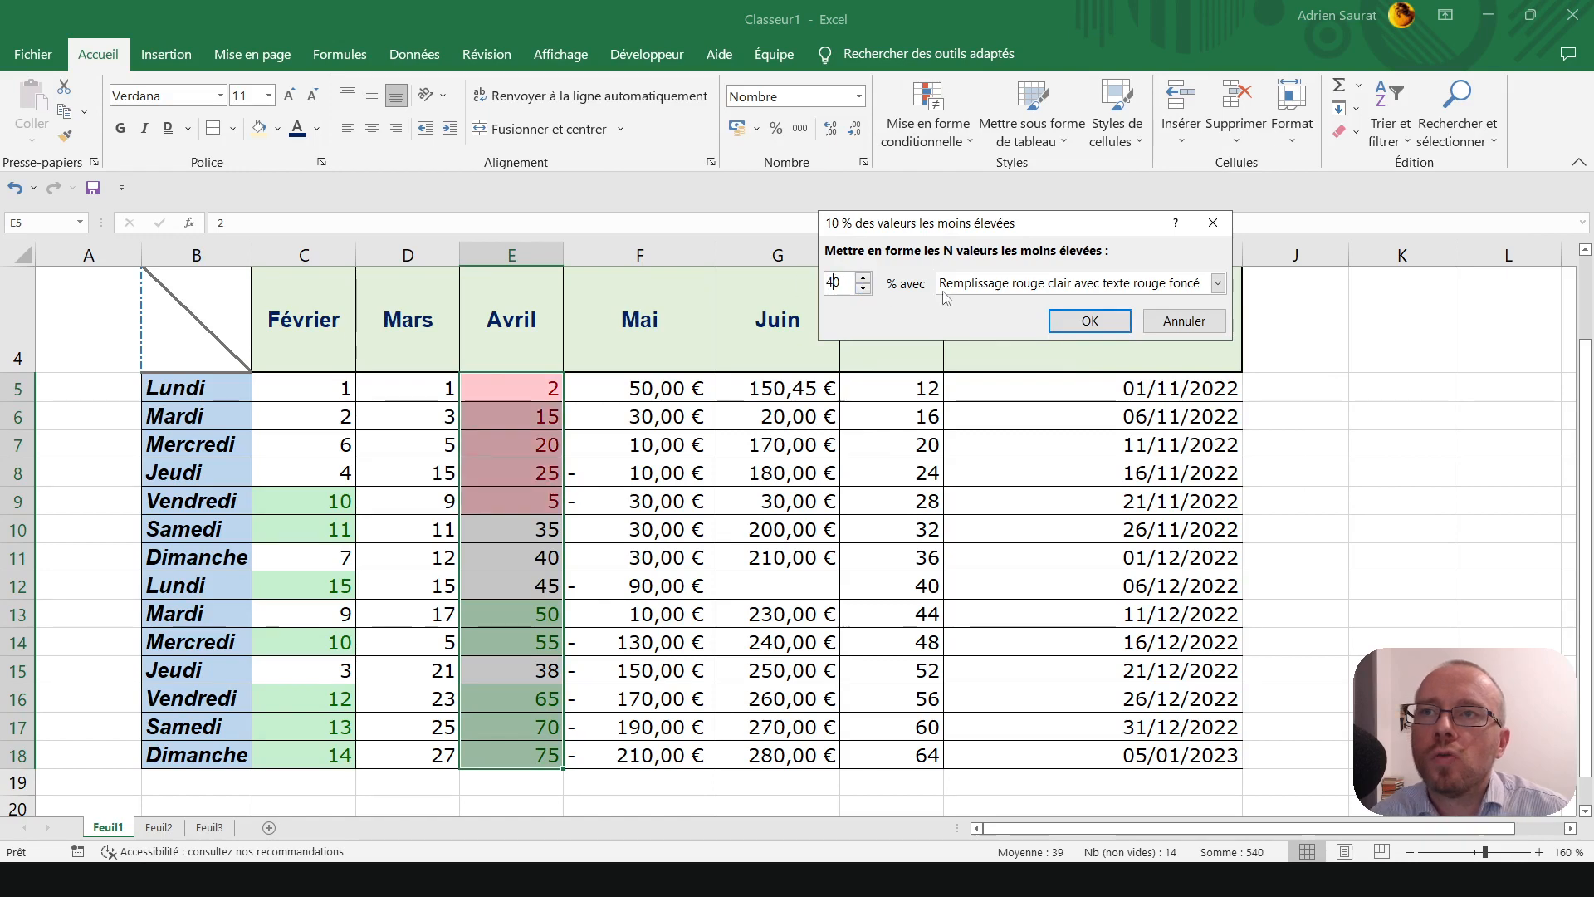
click(1089, 320)
click(550, 501)
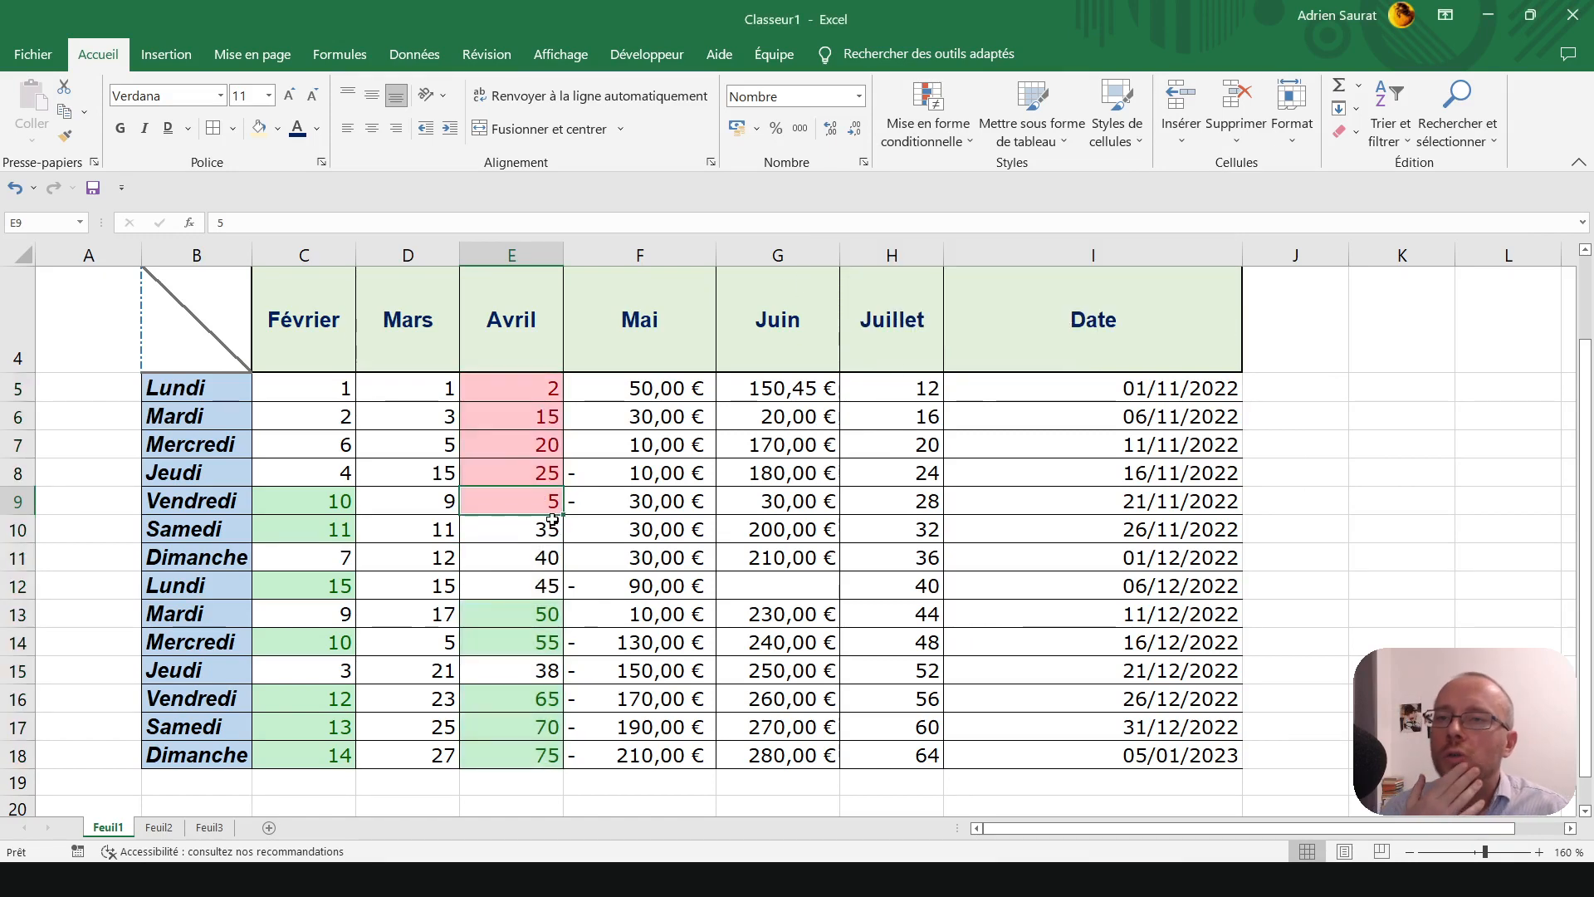
- Test the Avril rules by changing cell E11 to 1 and cell E13 to 5
click(523, 479)
click(515, 558)
text(1)
key(Return)
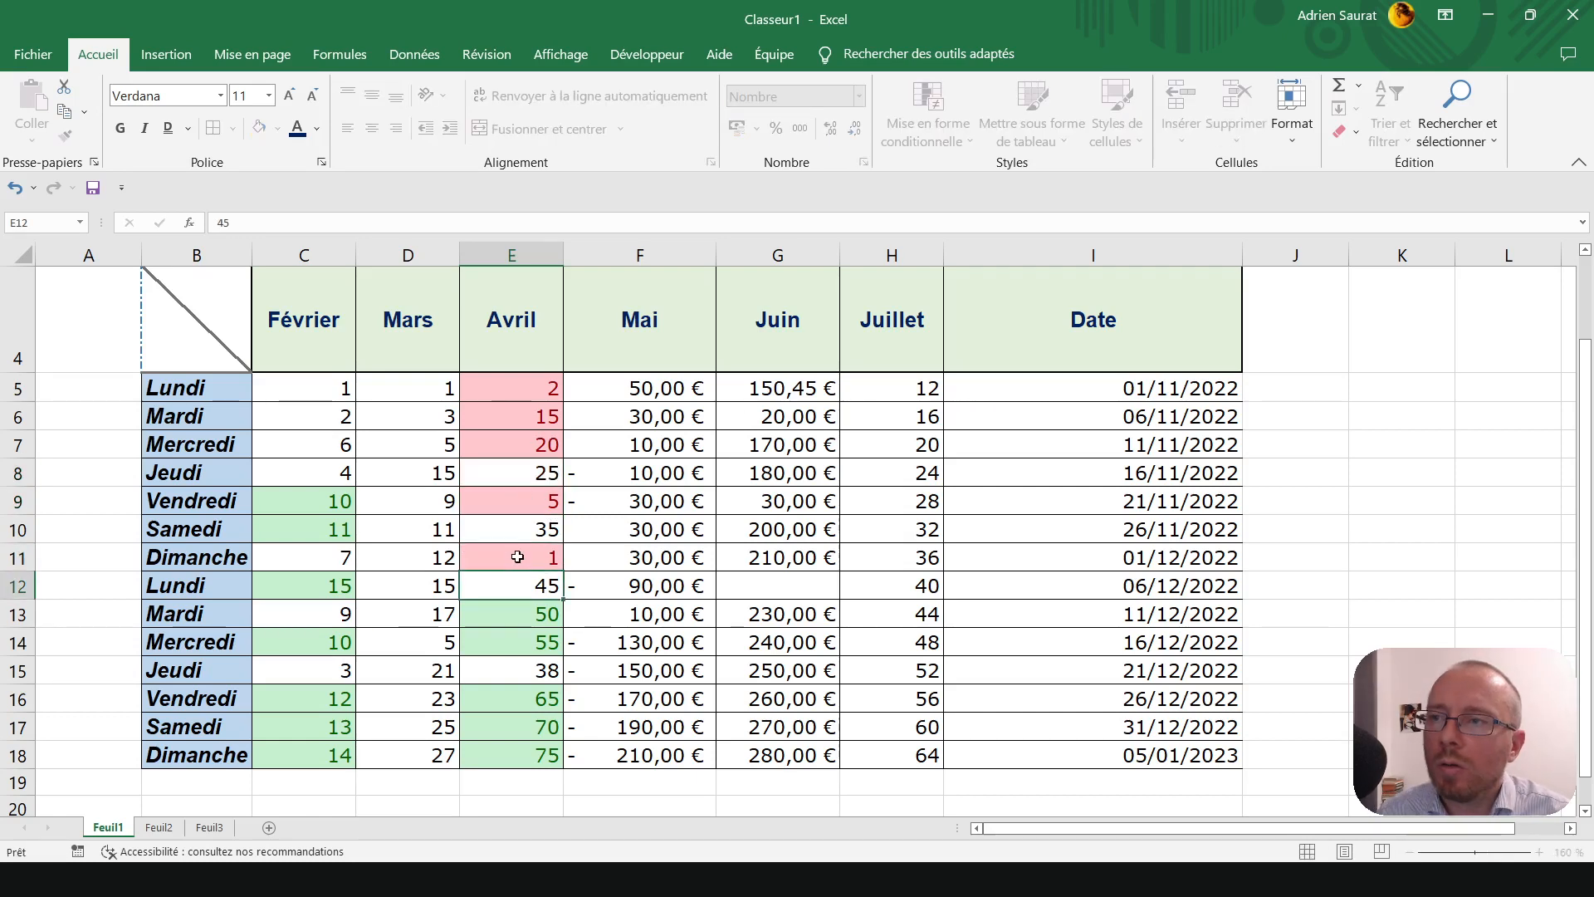
key(Return)
text(5)
key(Return)
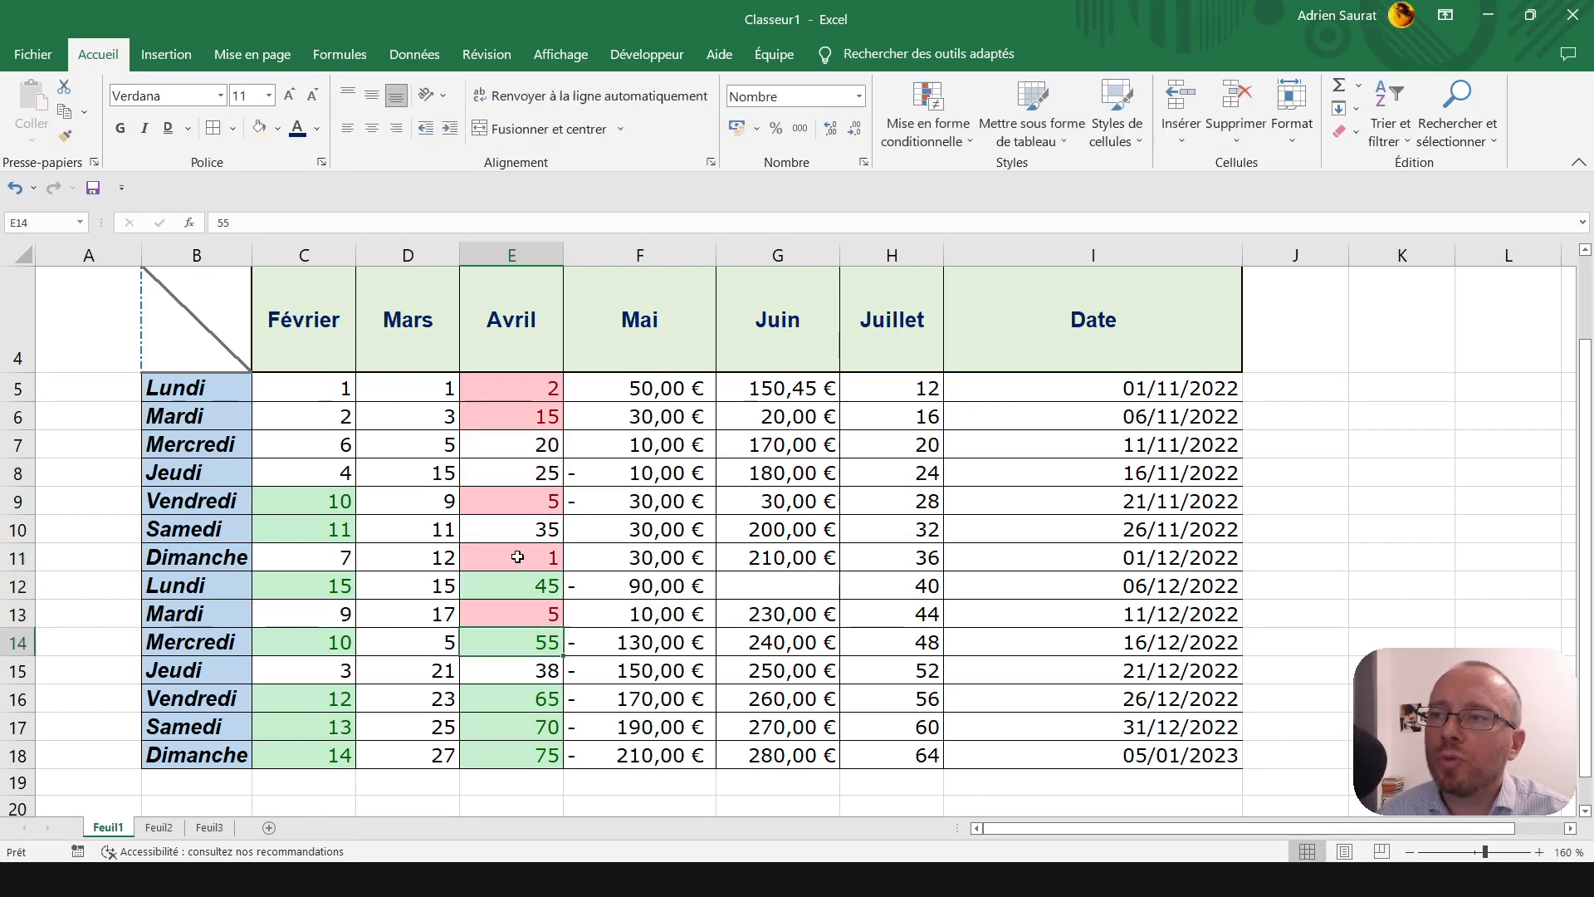
key(Up)
key(Up)
key(Up)
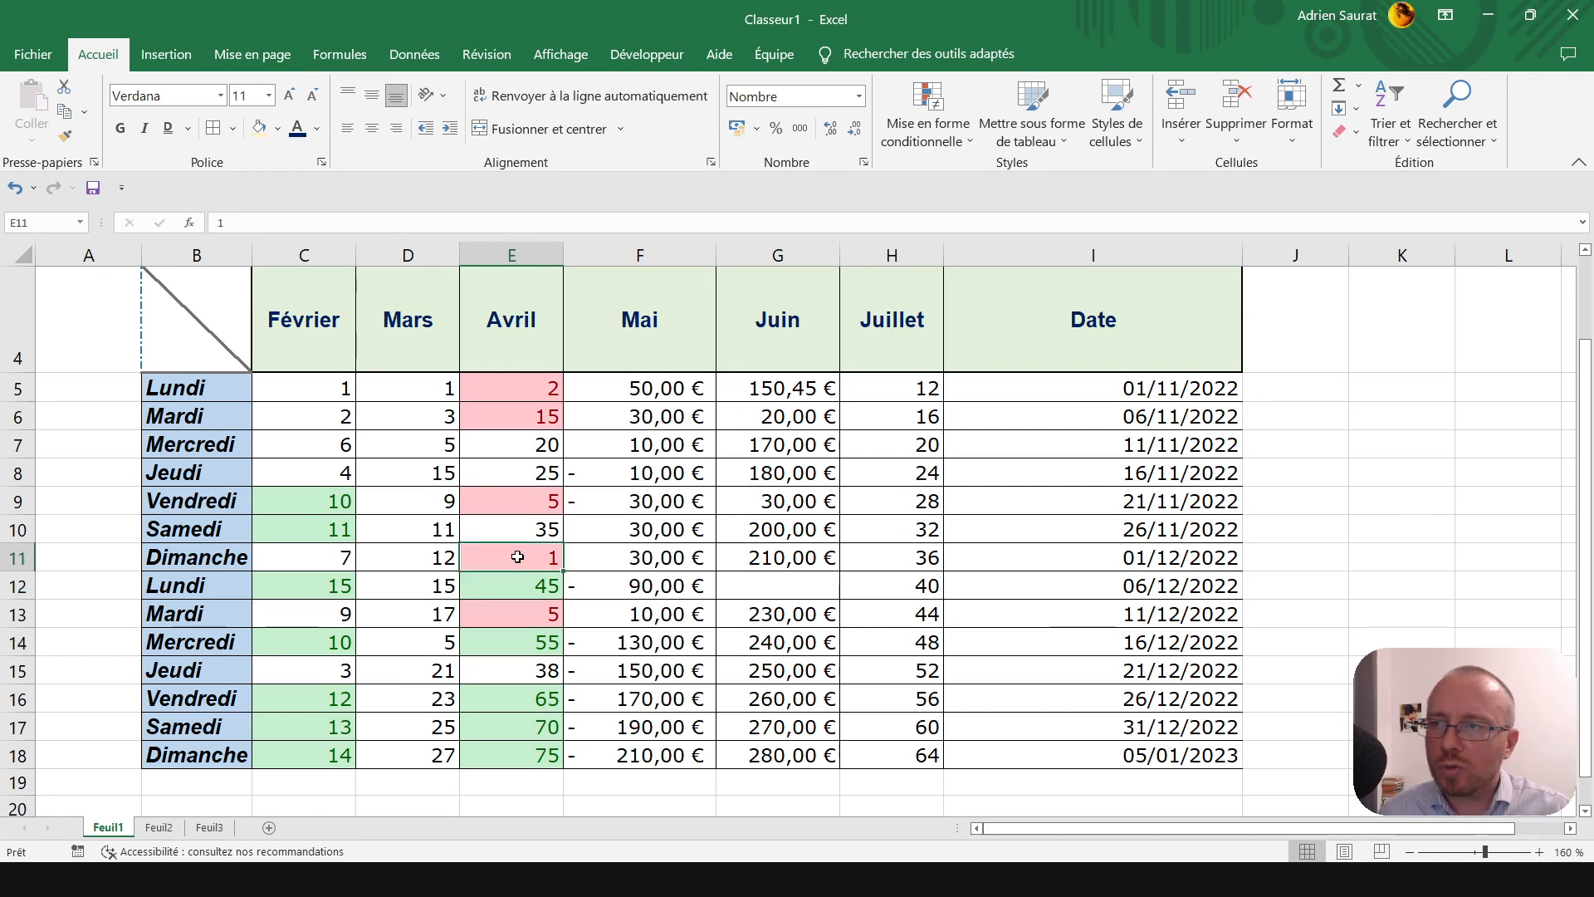
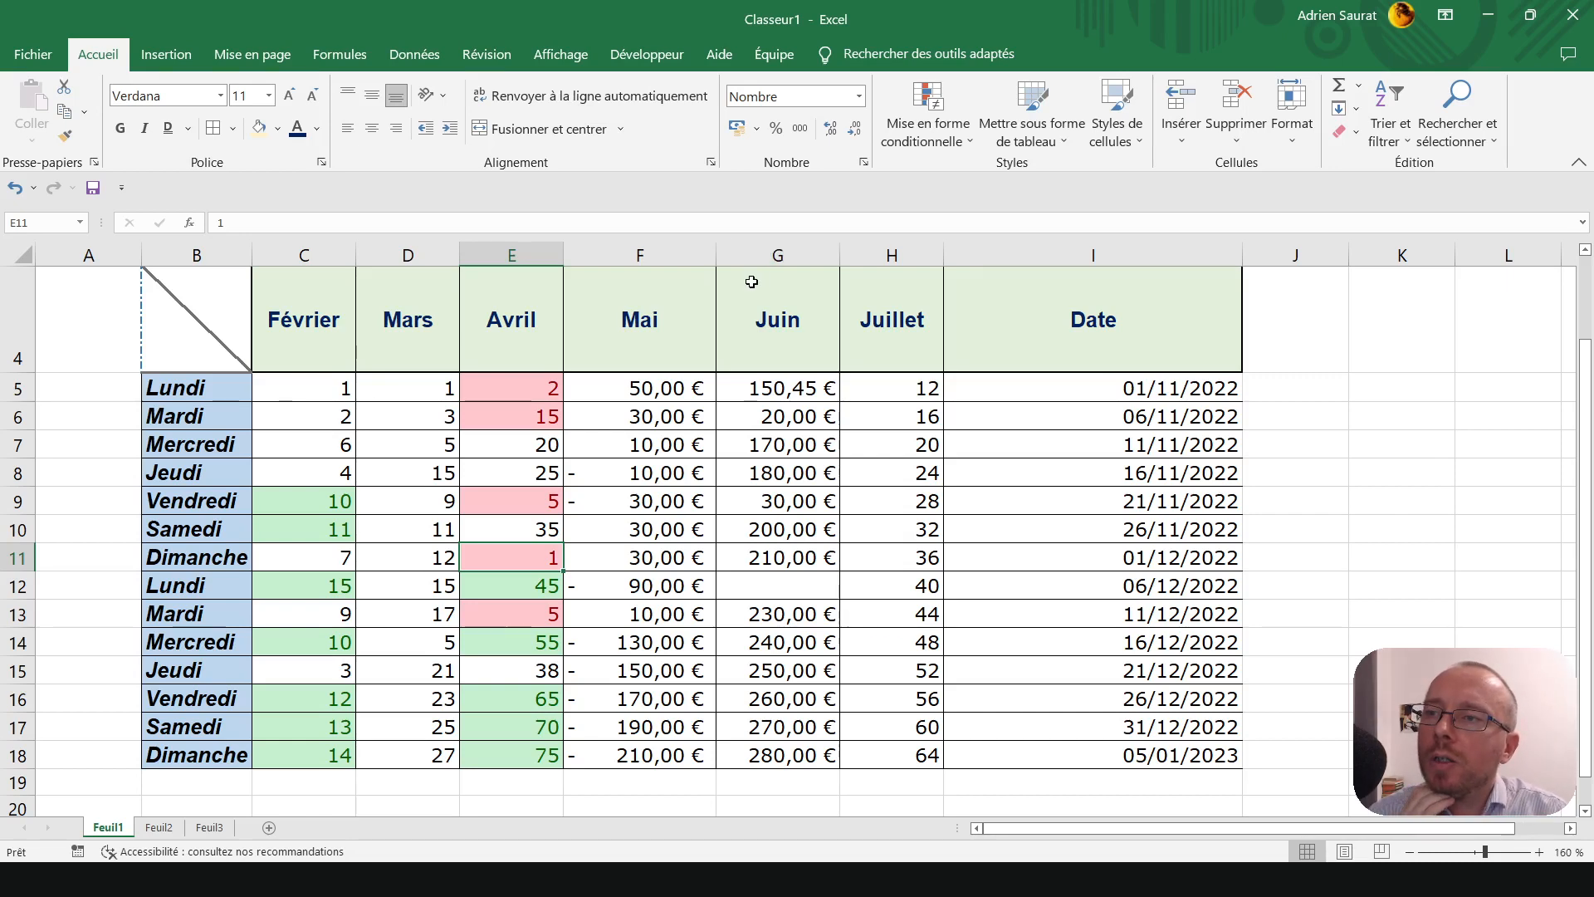
scroll(616, 357, down, 4)
scroll(606, 363, up, 5)
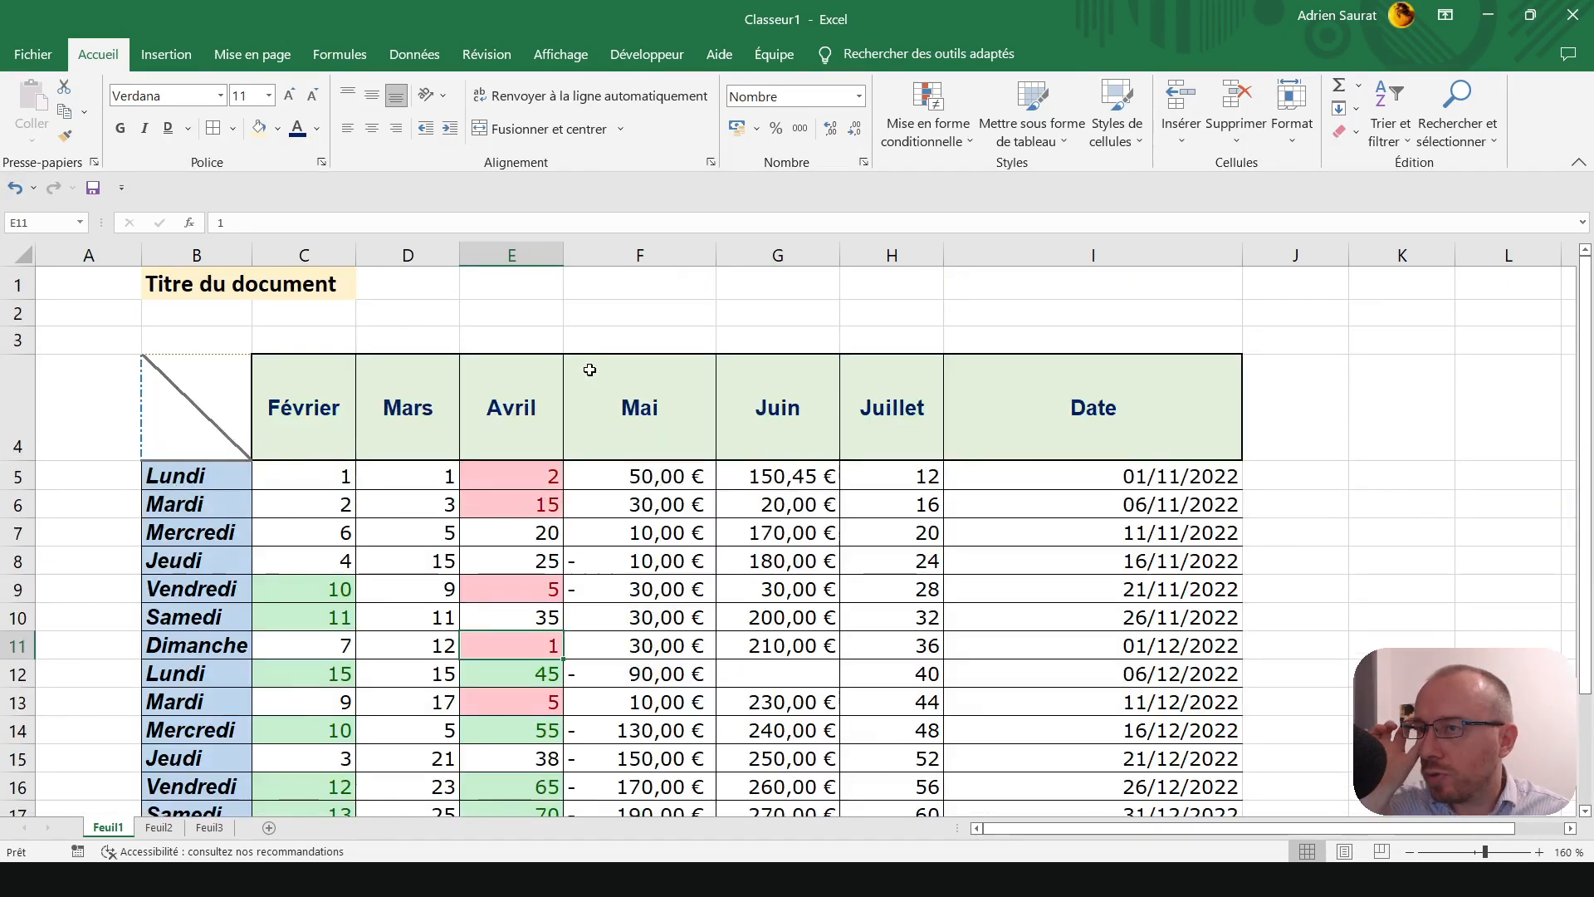
scroll(573, 355, down, 1)
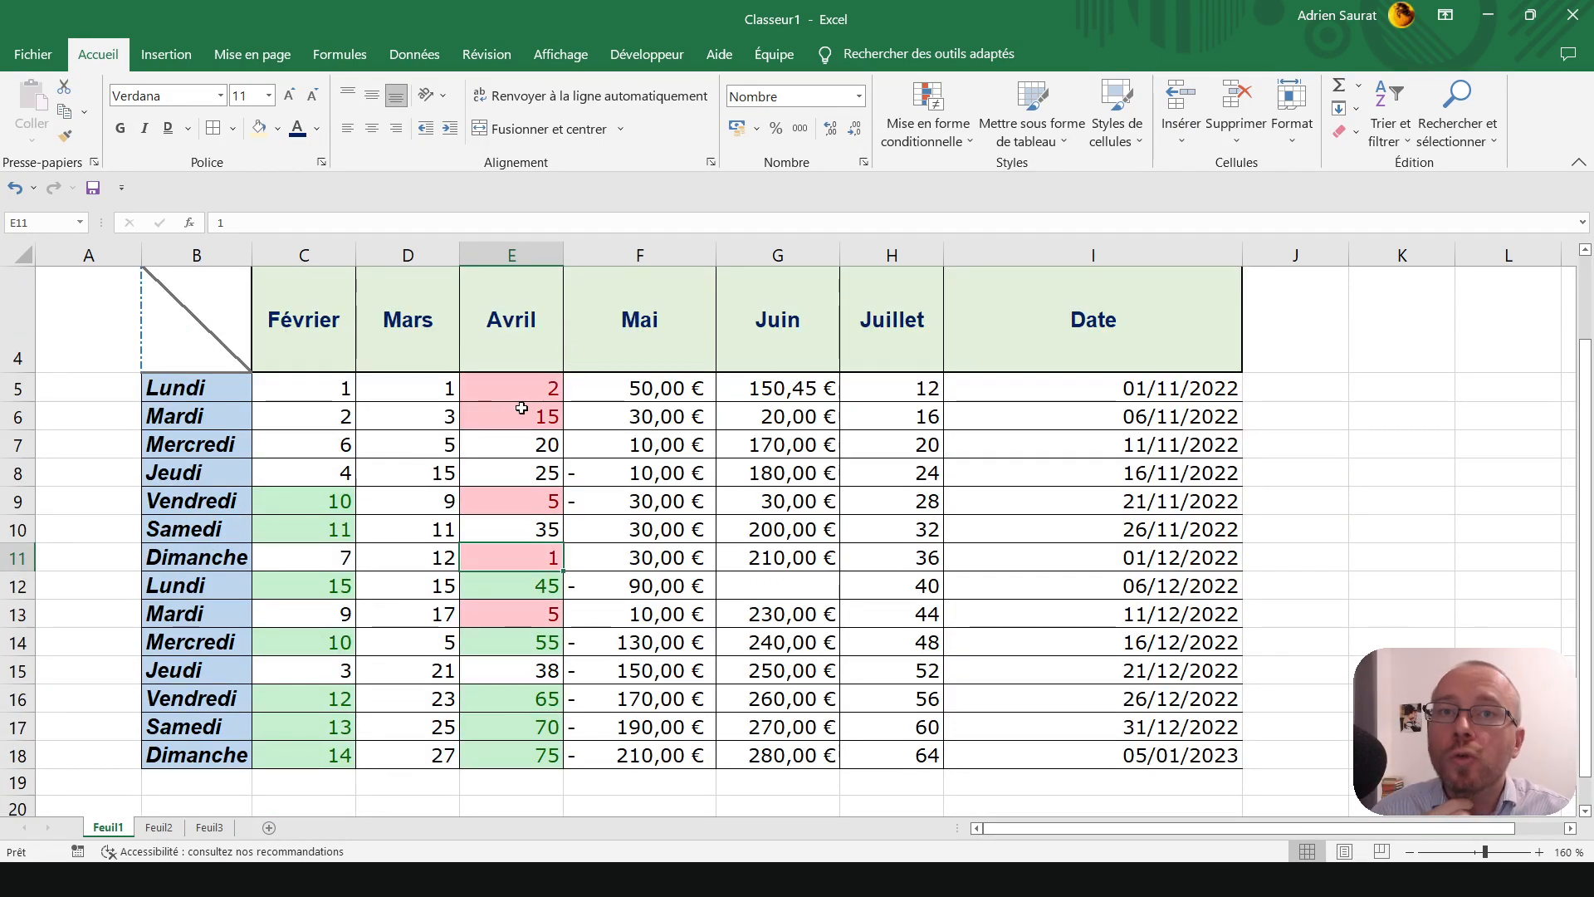
click(541, 383)
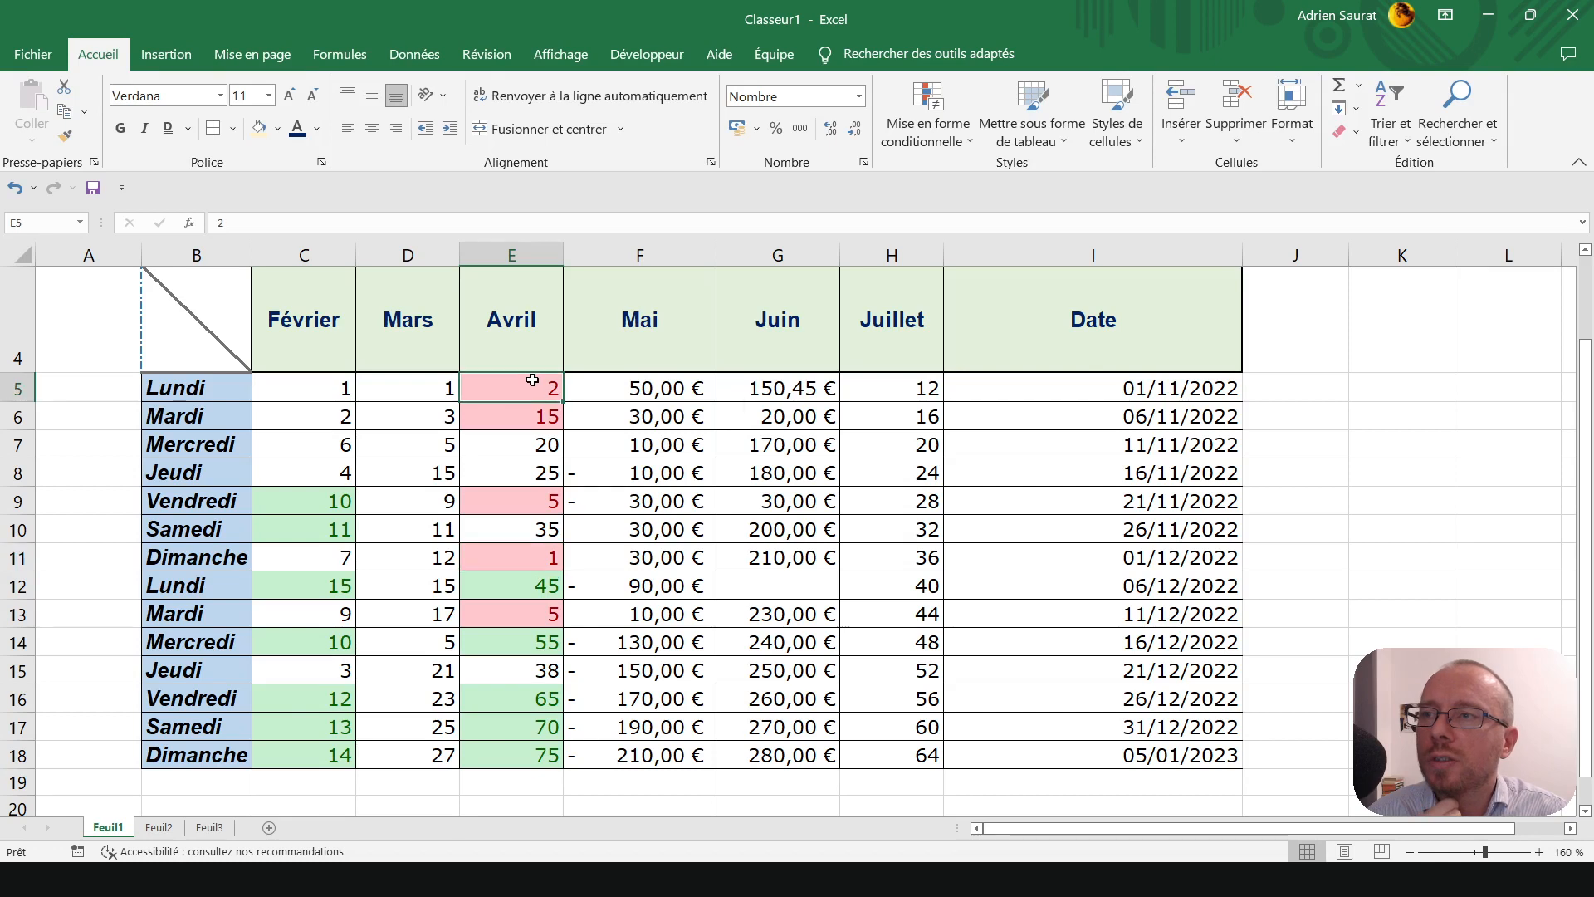
click(930, 124)
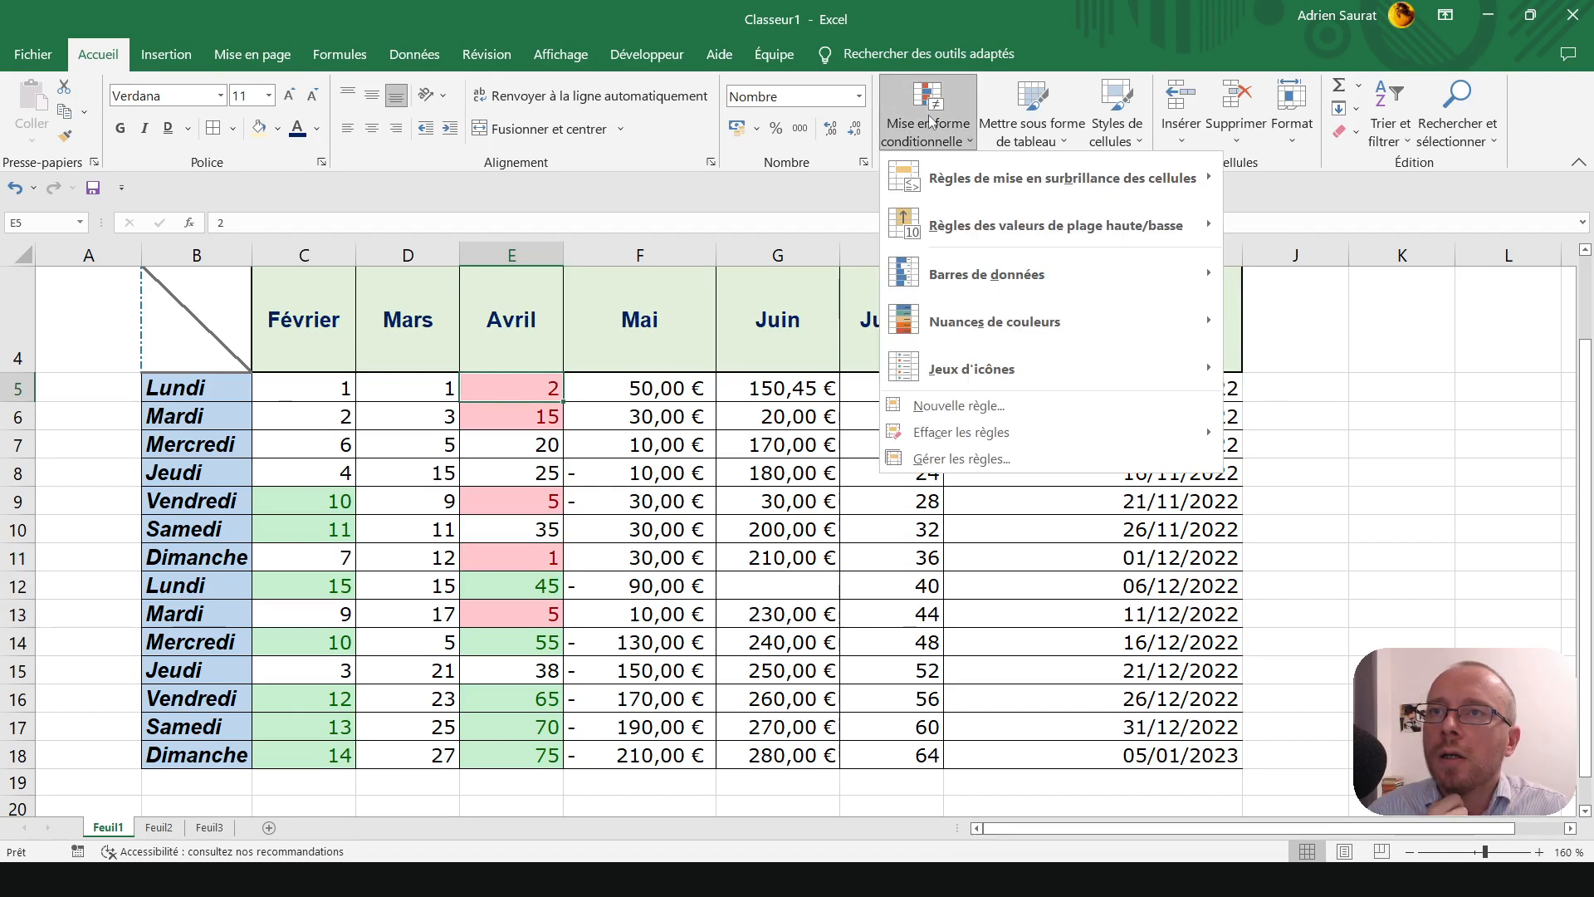
mouse_move(941, 229)
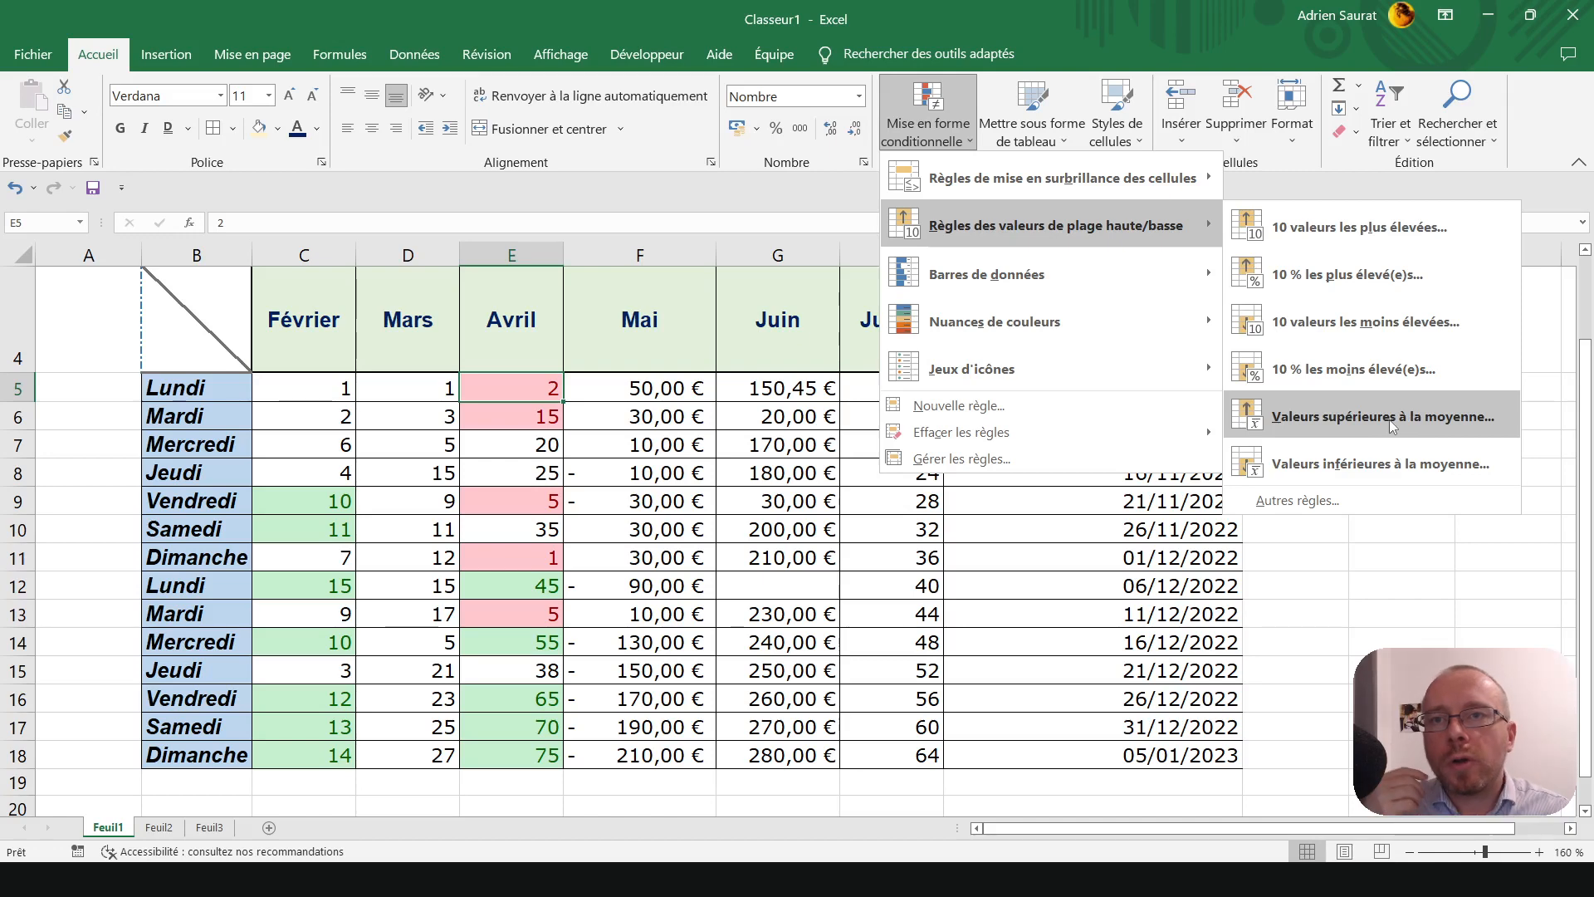
click(722, 441)
- Highlight the above-average Mai values with yellow fill and dark yellow text (Remplissage jaune avec texte jaune foncé)
drag(695, 392, 713, 748)
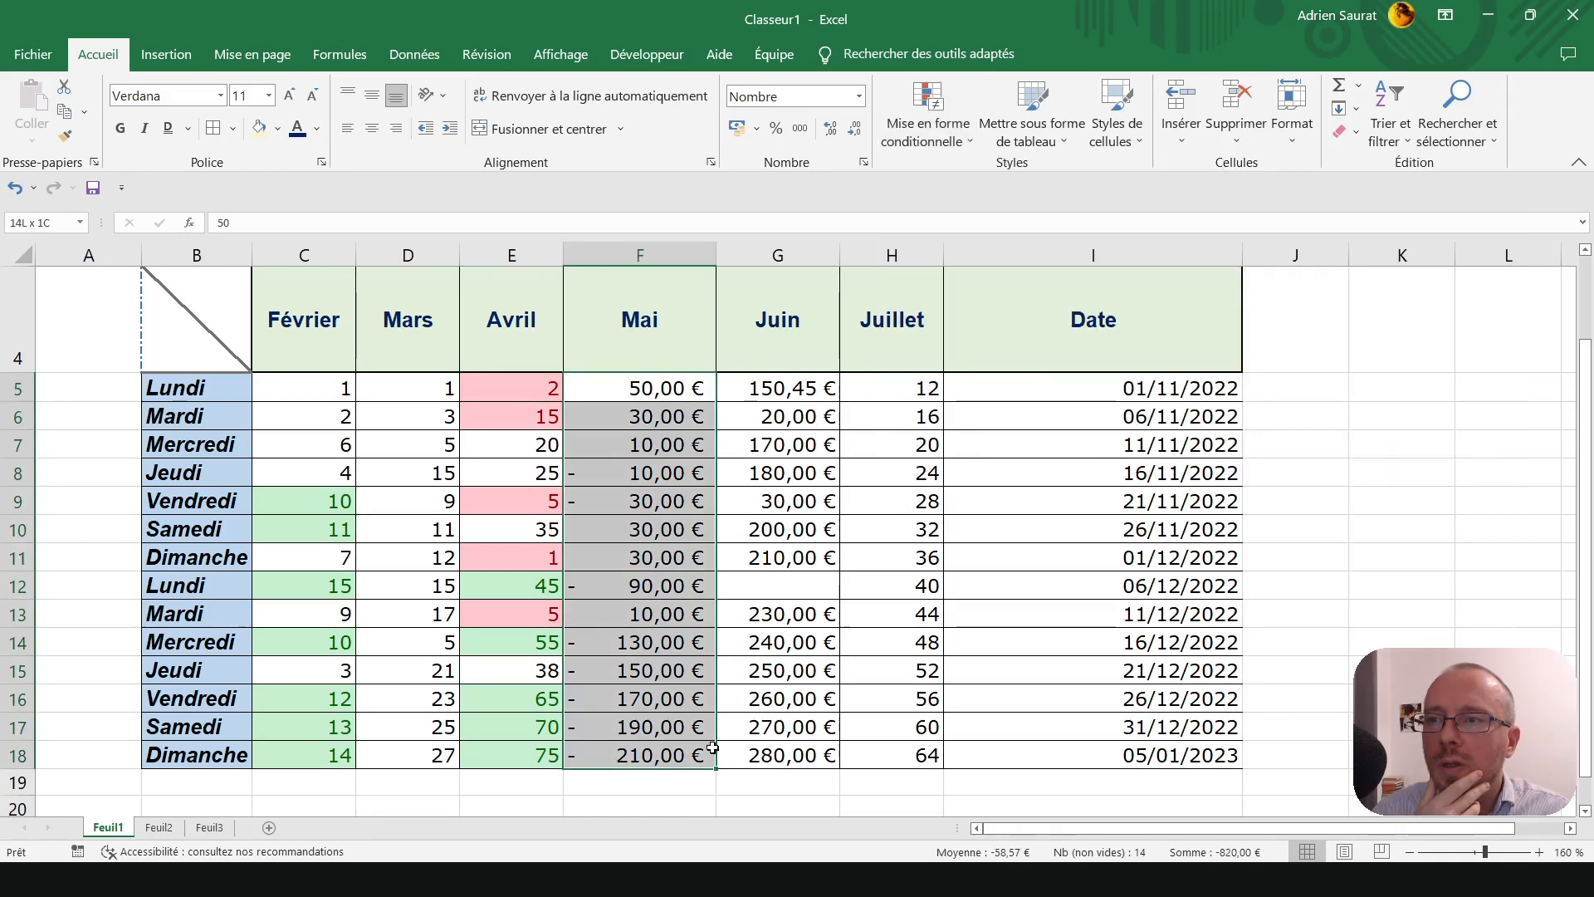
click(926, 123)
mouse_move(1005, 232)
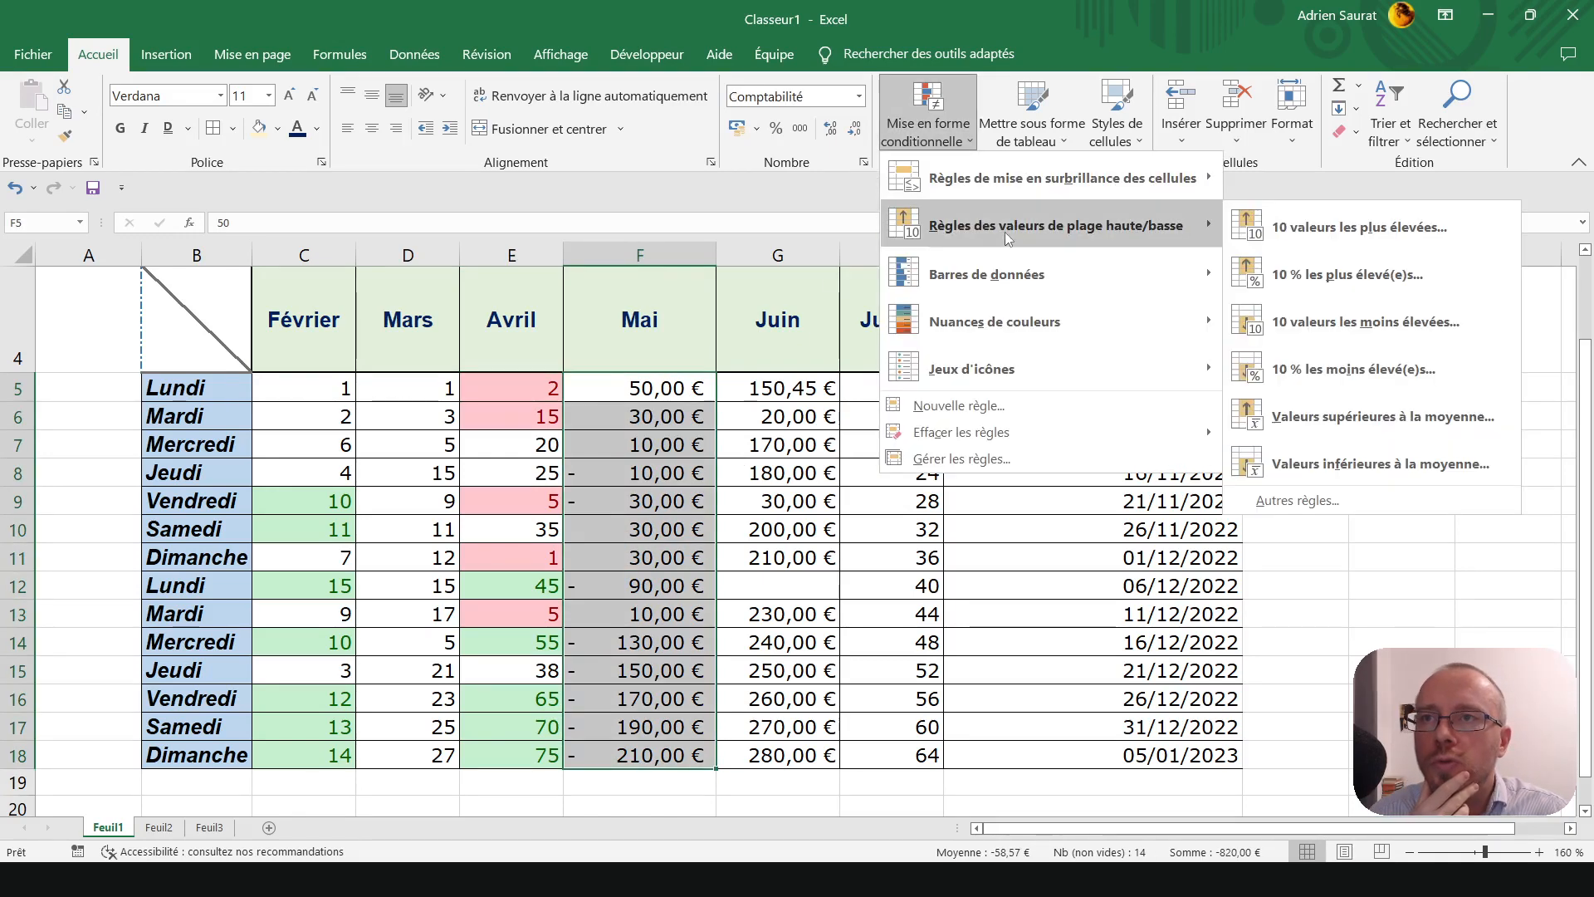
click(1334, 402)
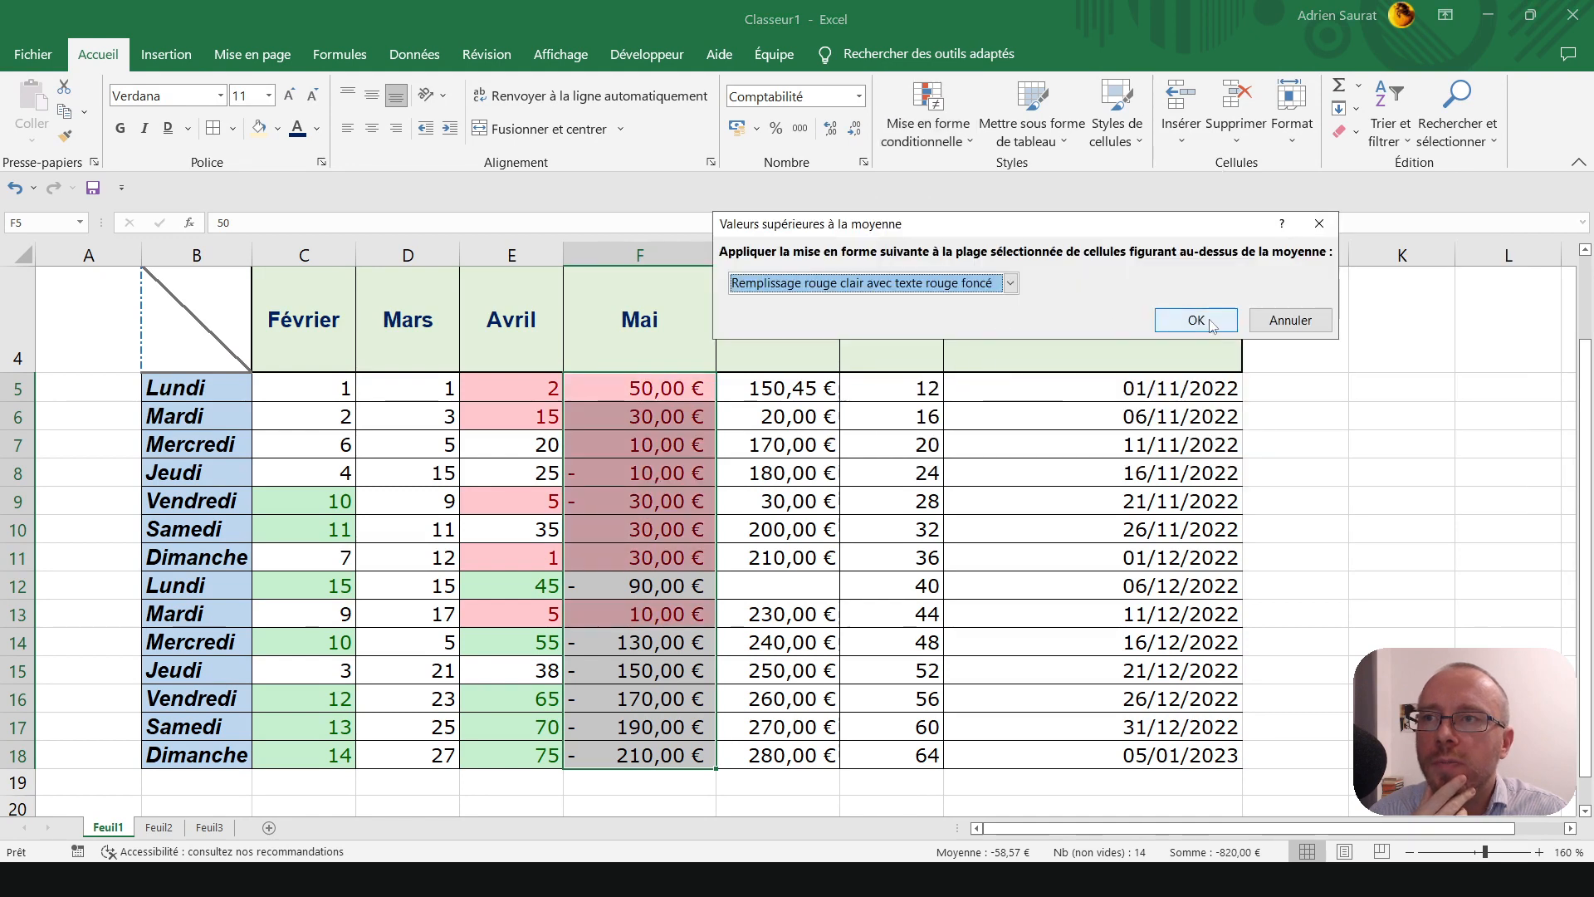
click(914, 289)
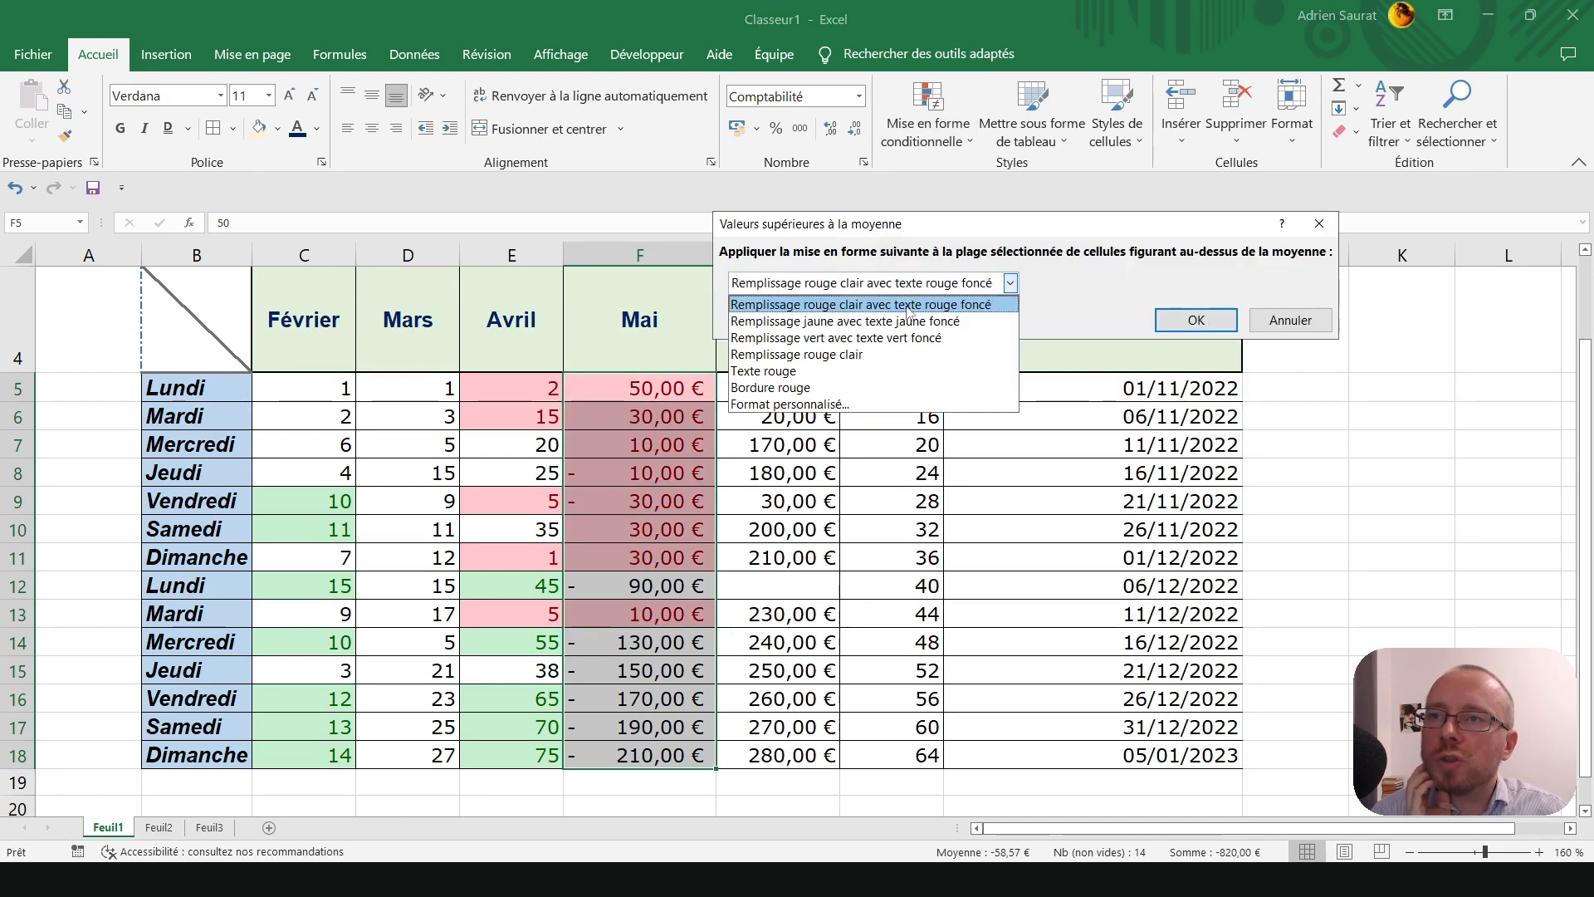
click(904, 316)
click(1196, 319)
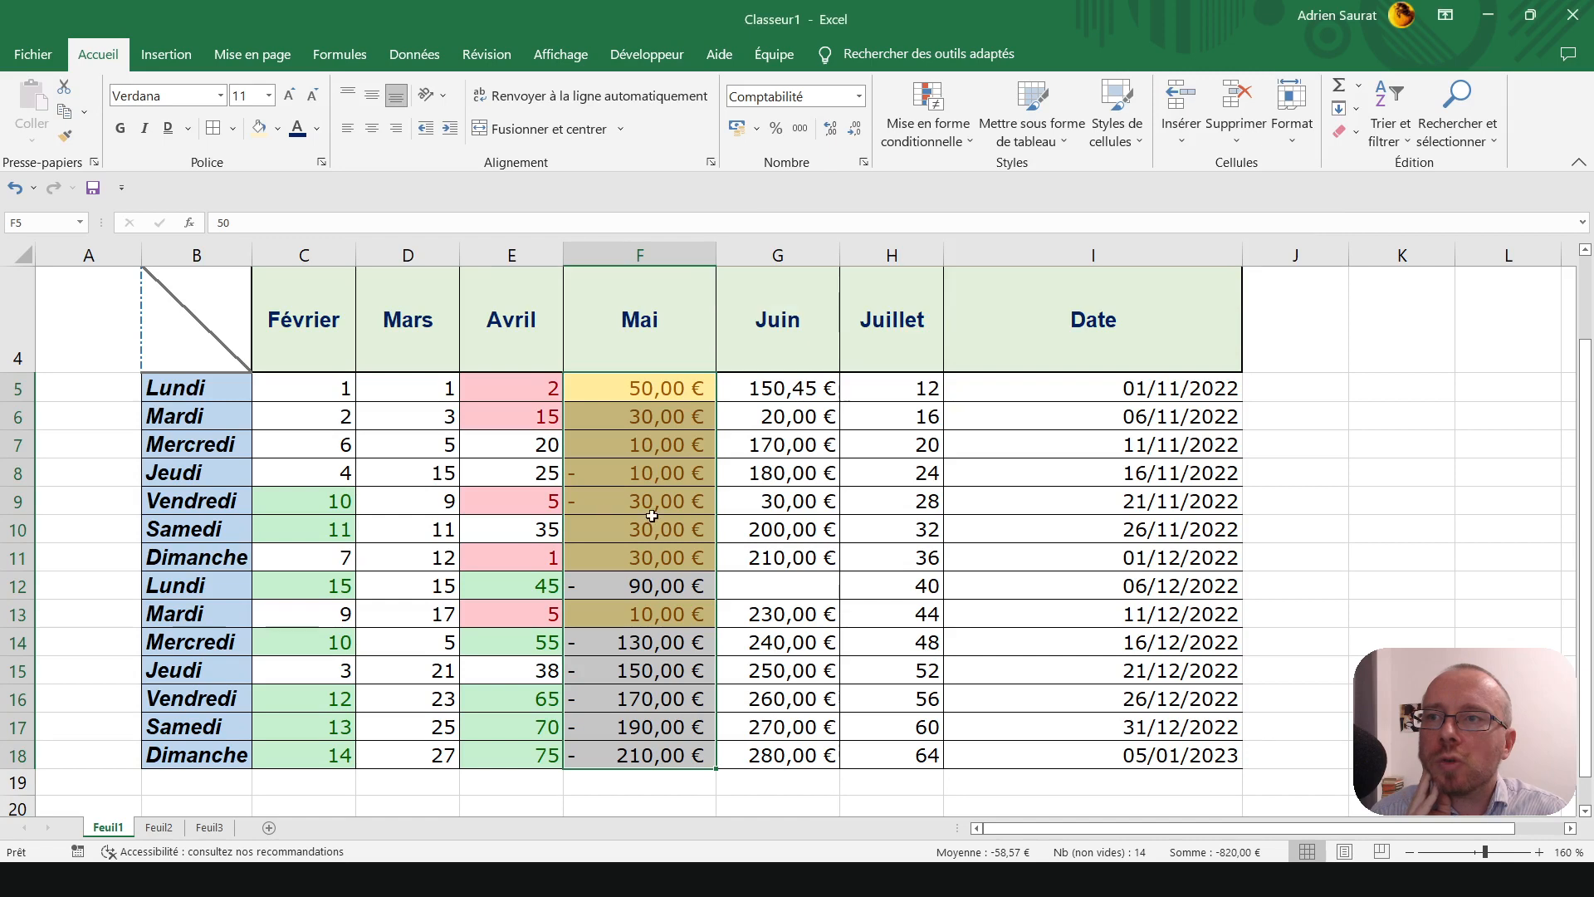
- Test the Mai rule by changing cell F10 to 20 and F12 to 900000, and widen column F to fit the amount
click(657, 519)
text(20)
key(Return)
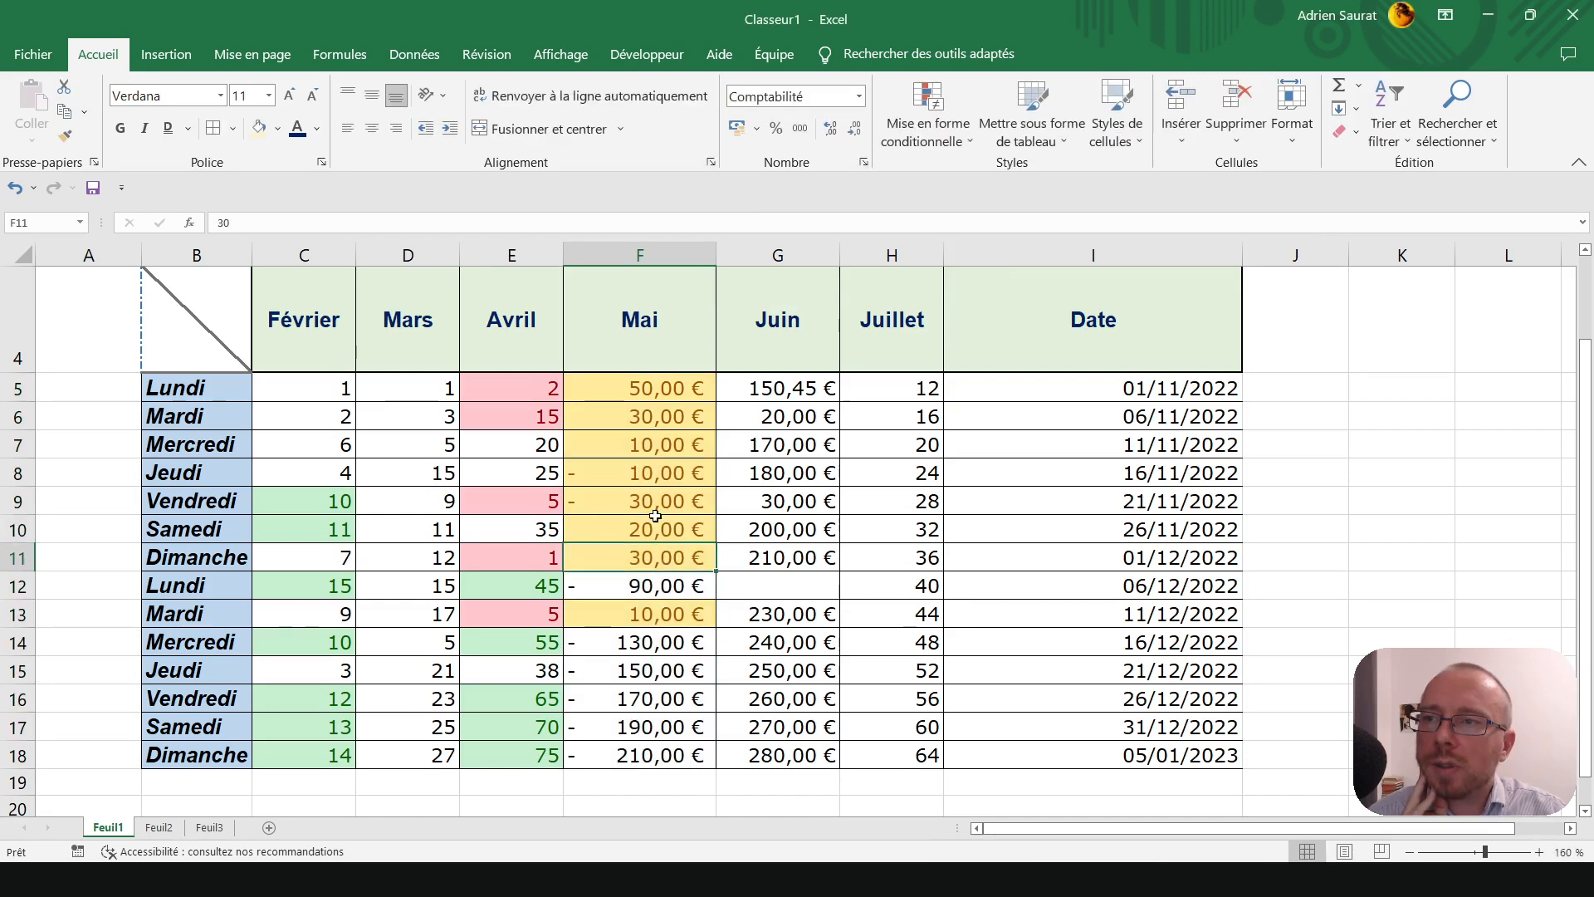
key(Return)
text(900000)
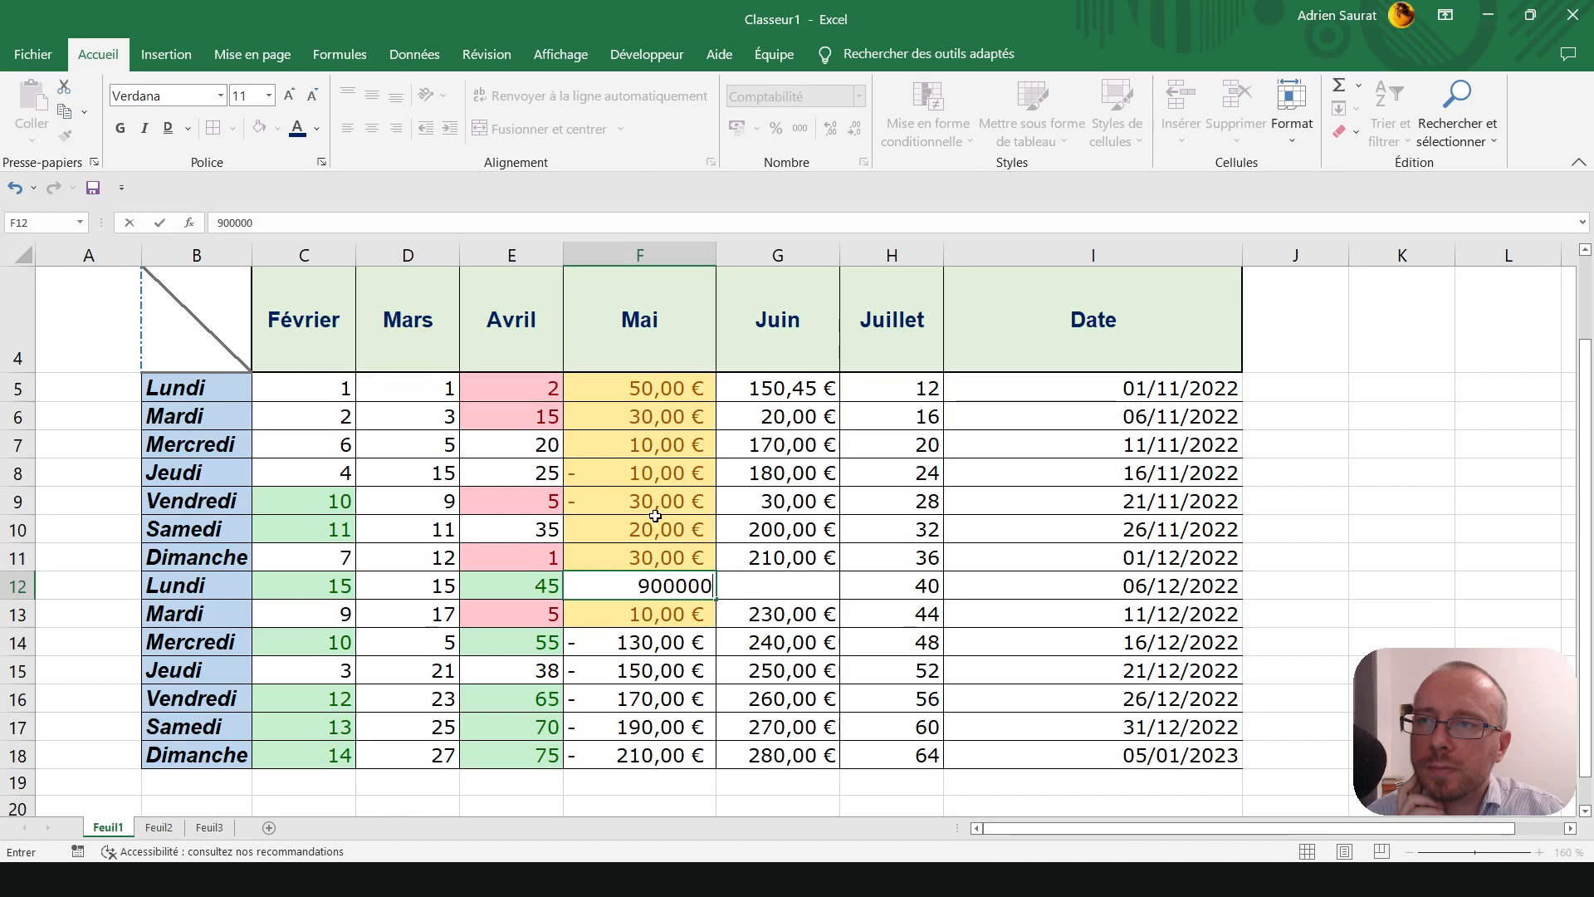
key(Return)
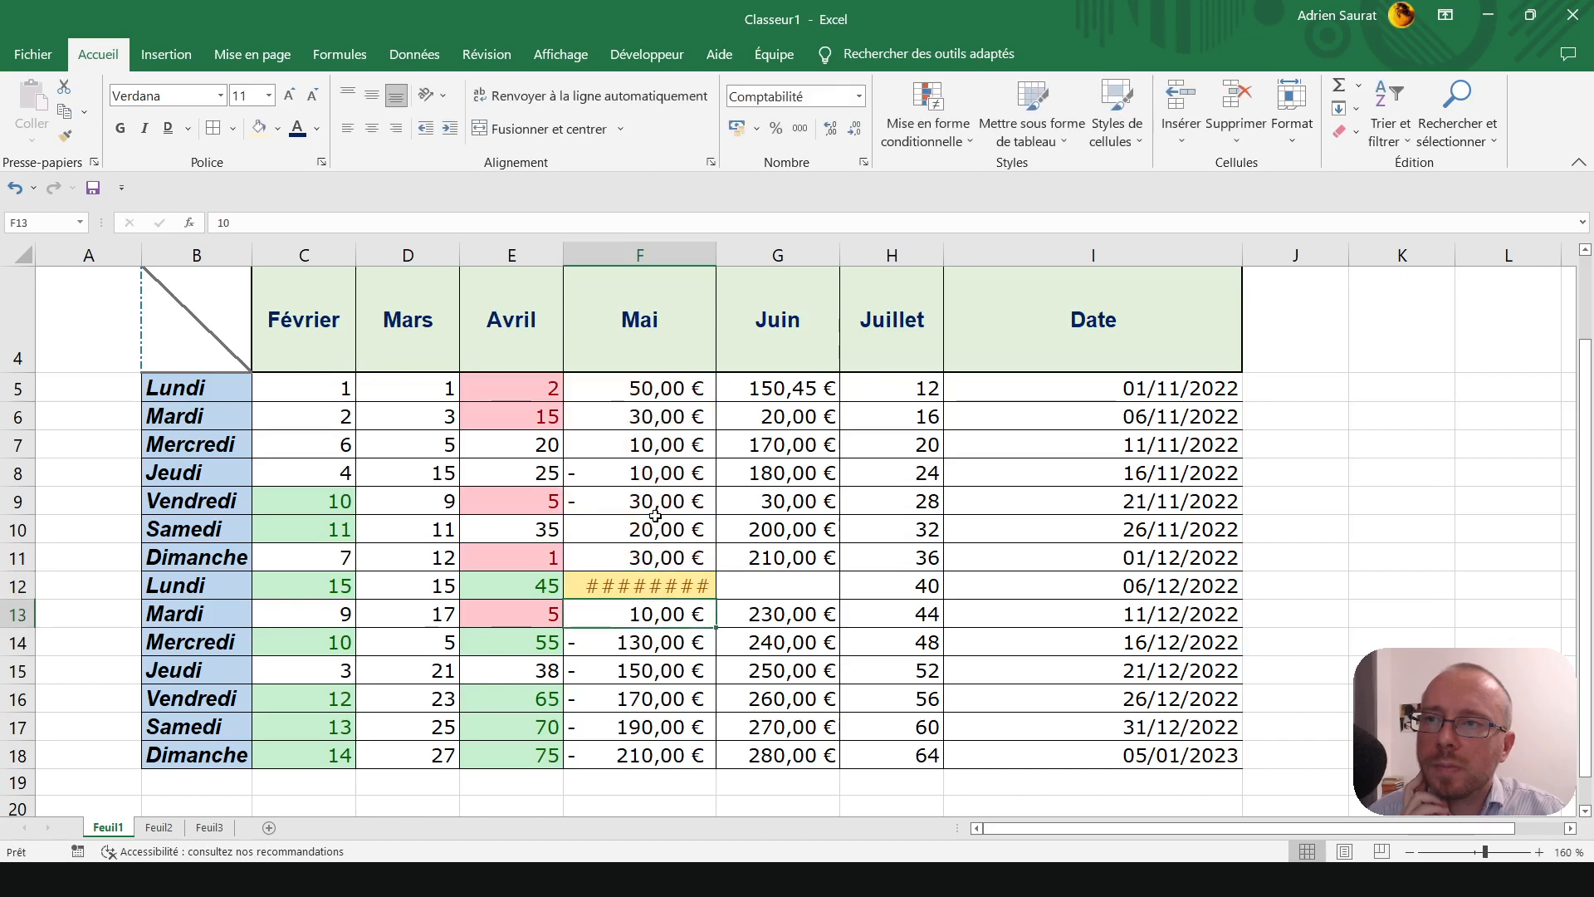
drag(733, 254, 760, 250)
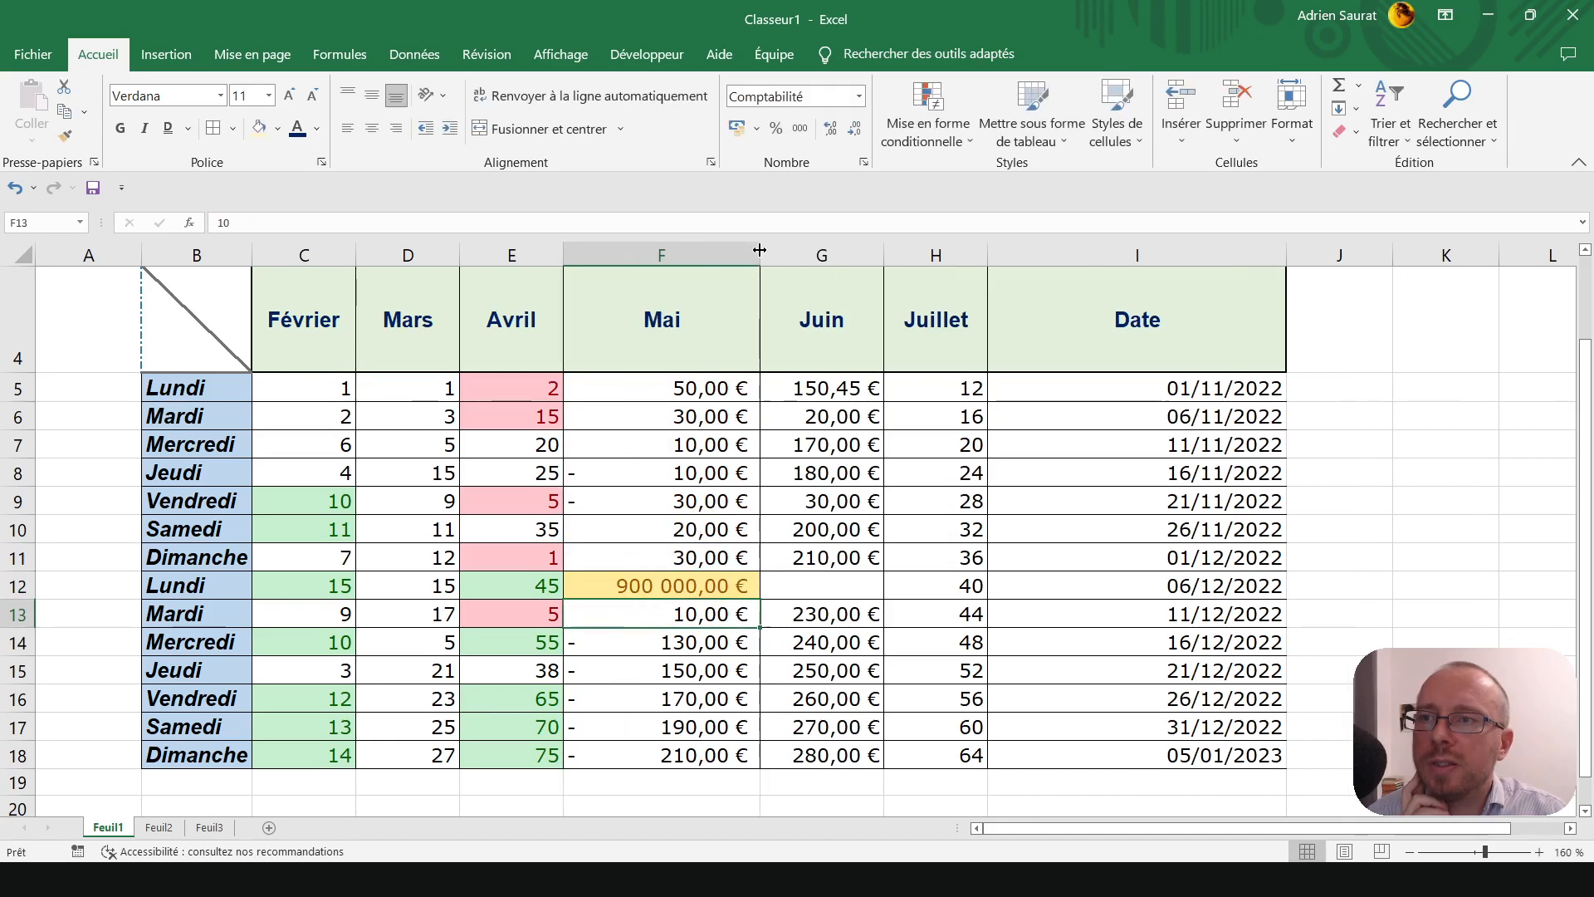
click(747, 496)
click(711, 548)
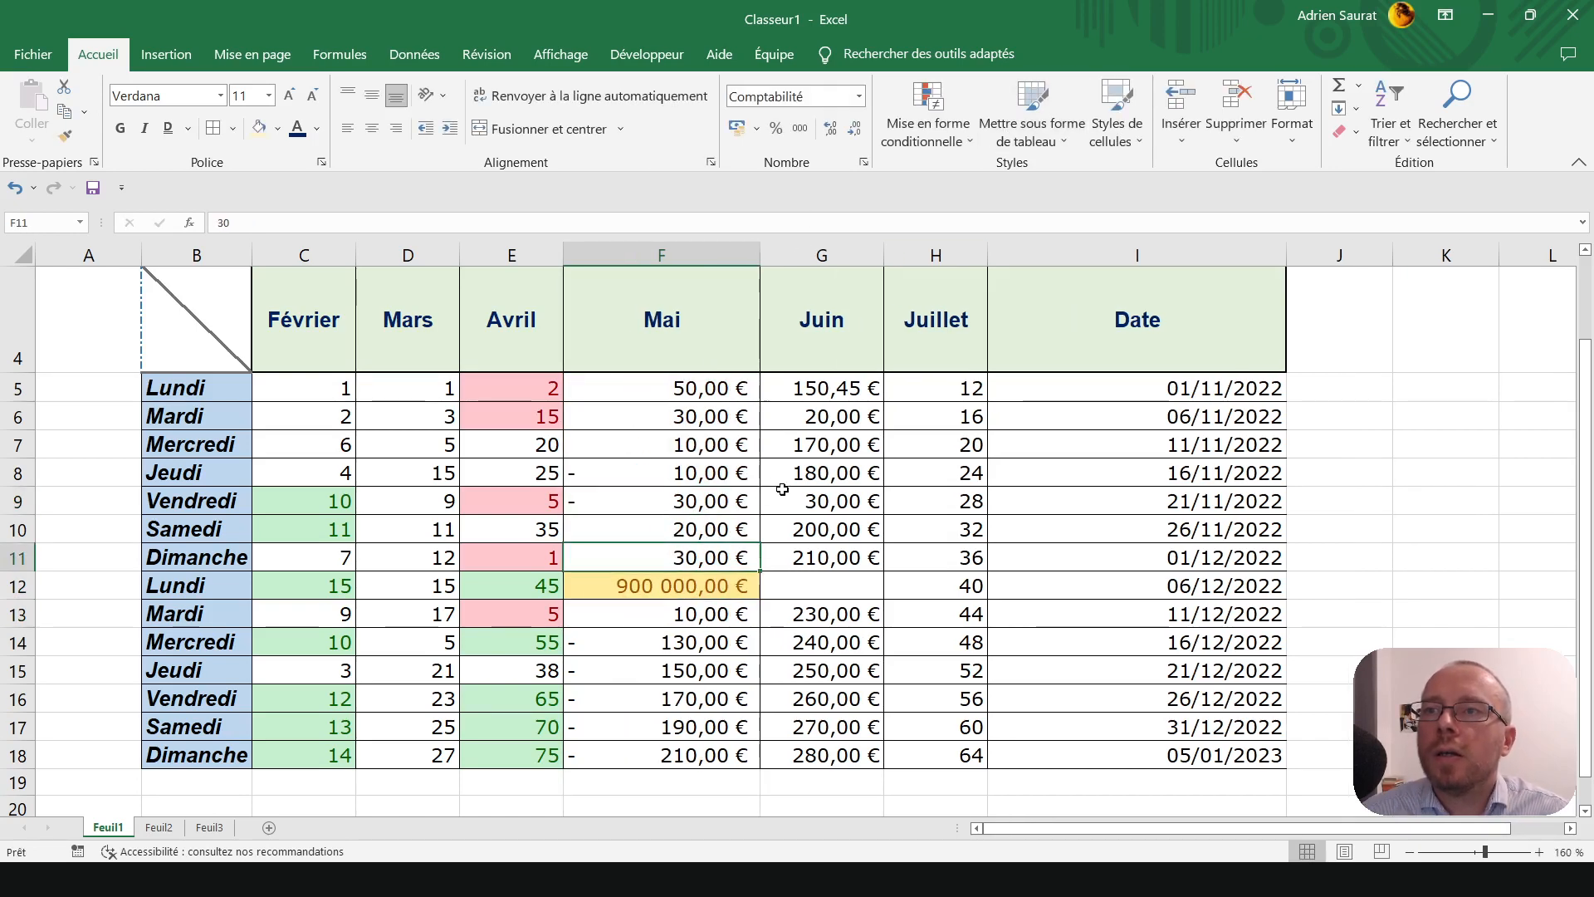
click(927, 116)
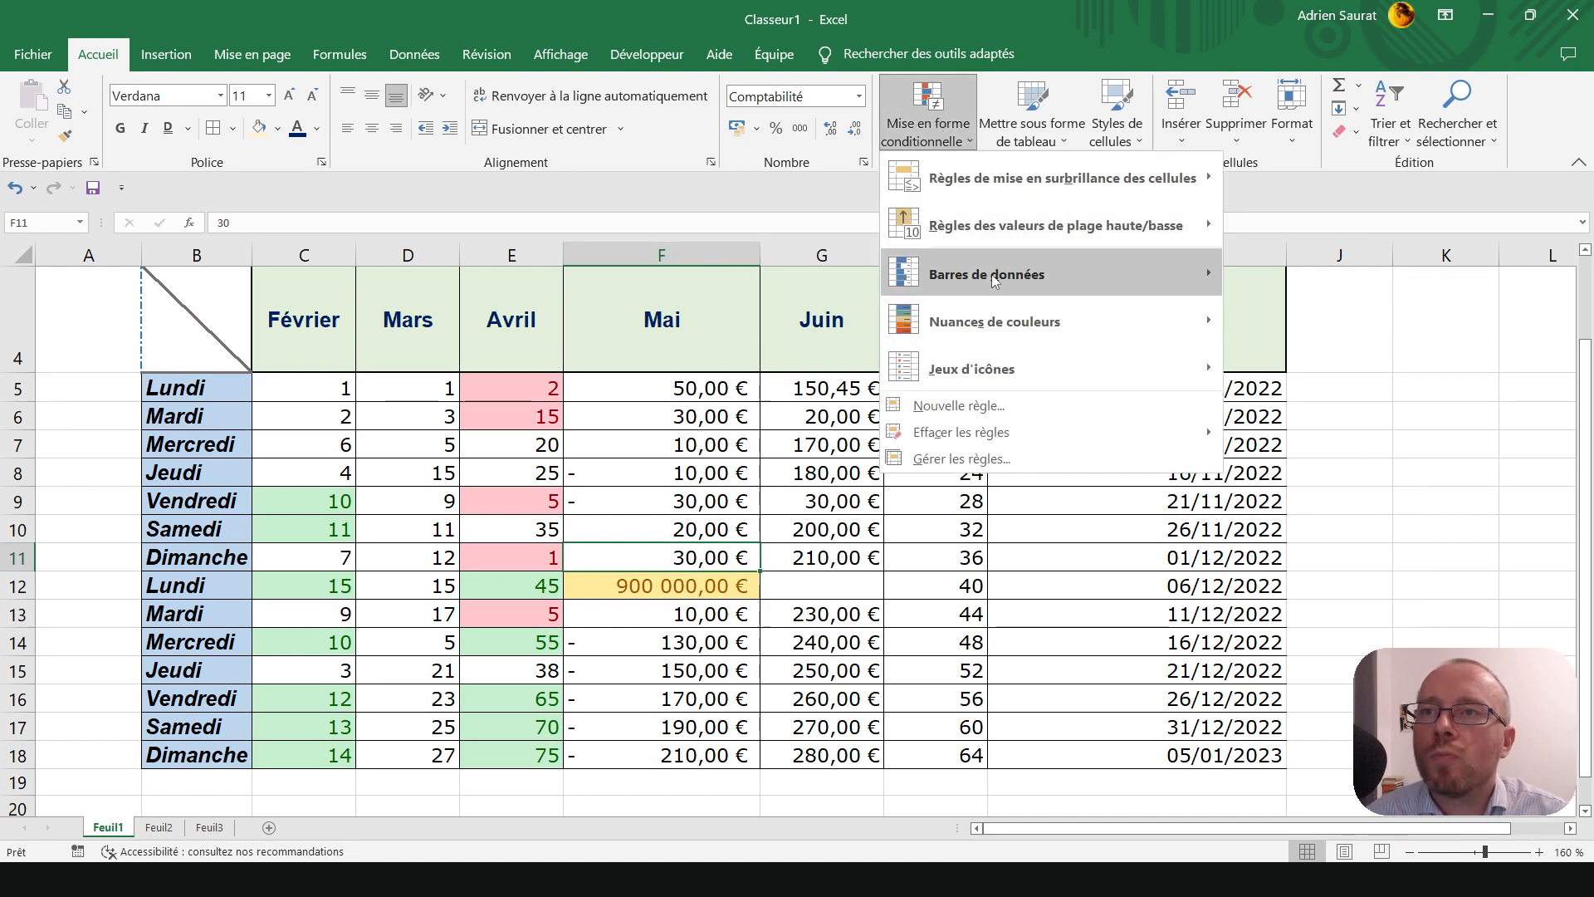
mouse_move(994, 281)
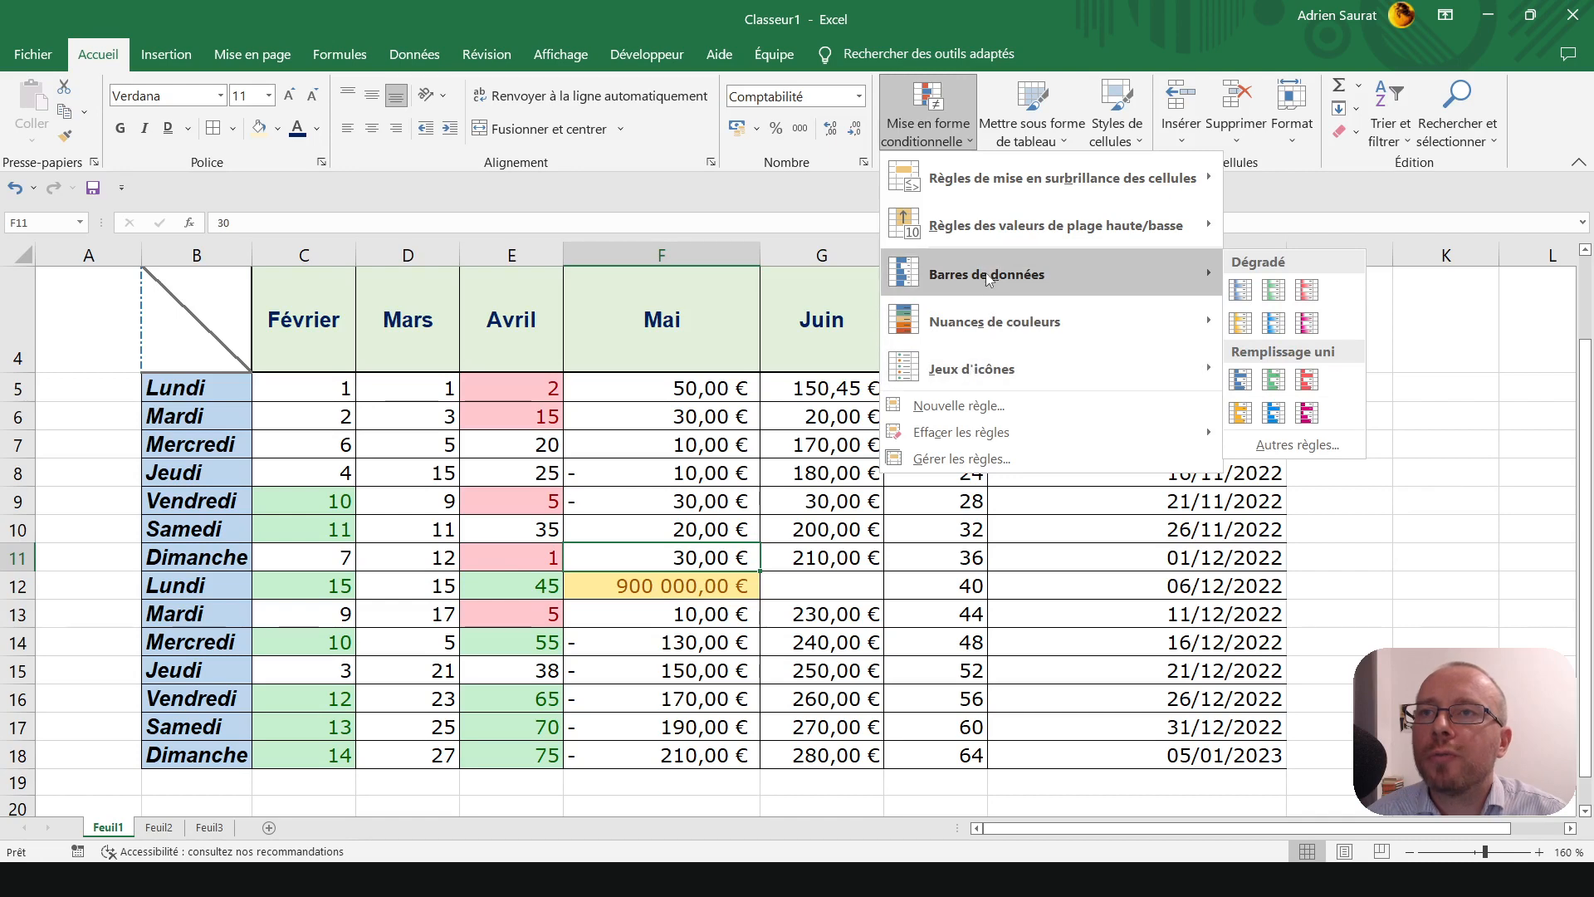
click(853, 411)
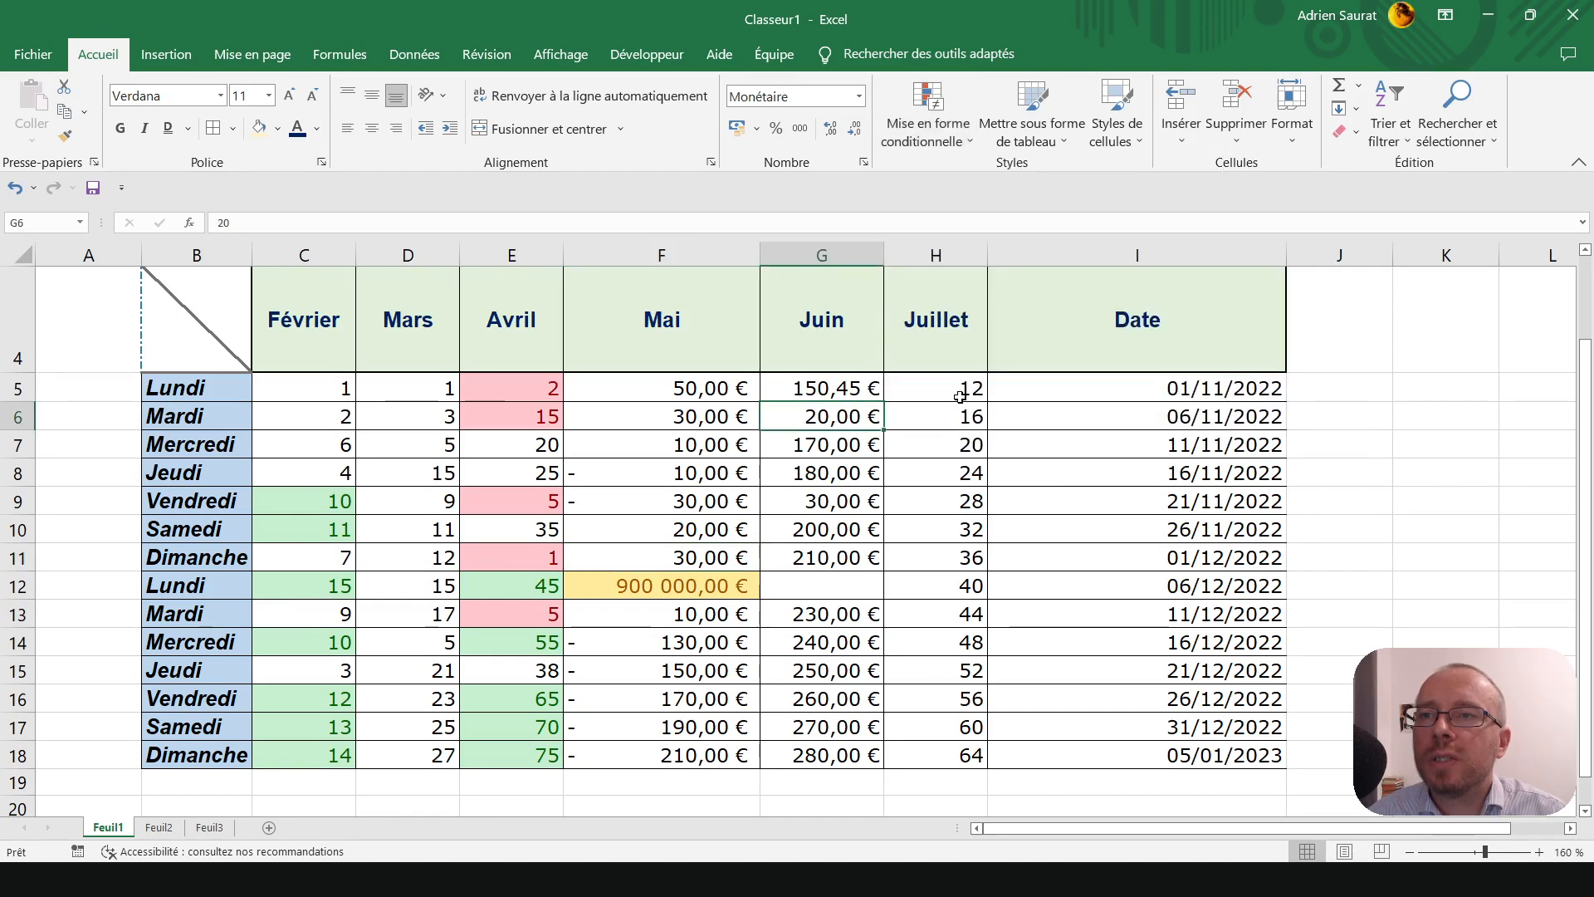
- Apply the green, yellow and red three-circle icon set to the Juillet values in H5:H18
drag(960, 396, 936, 752)
click(928, 116)
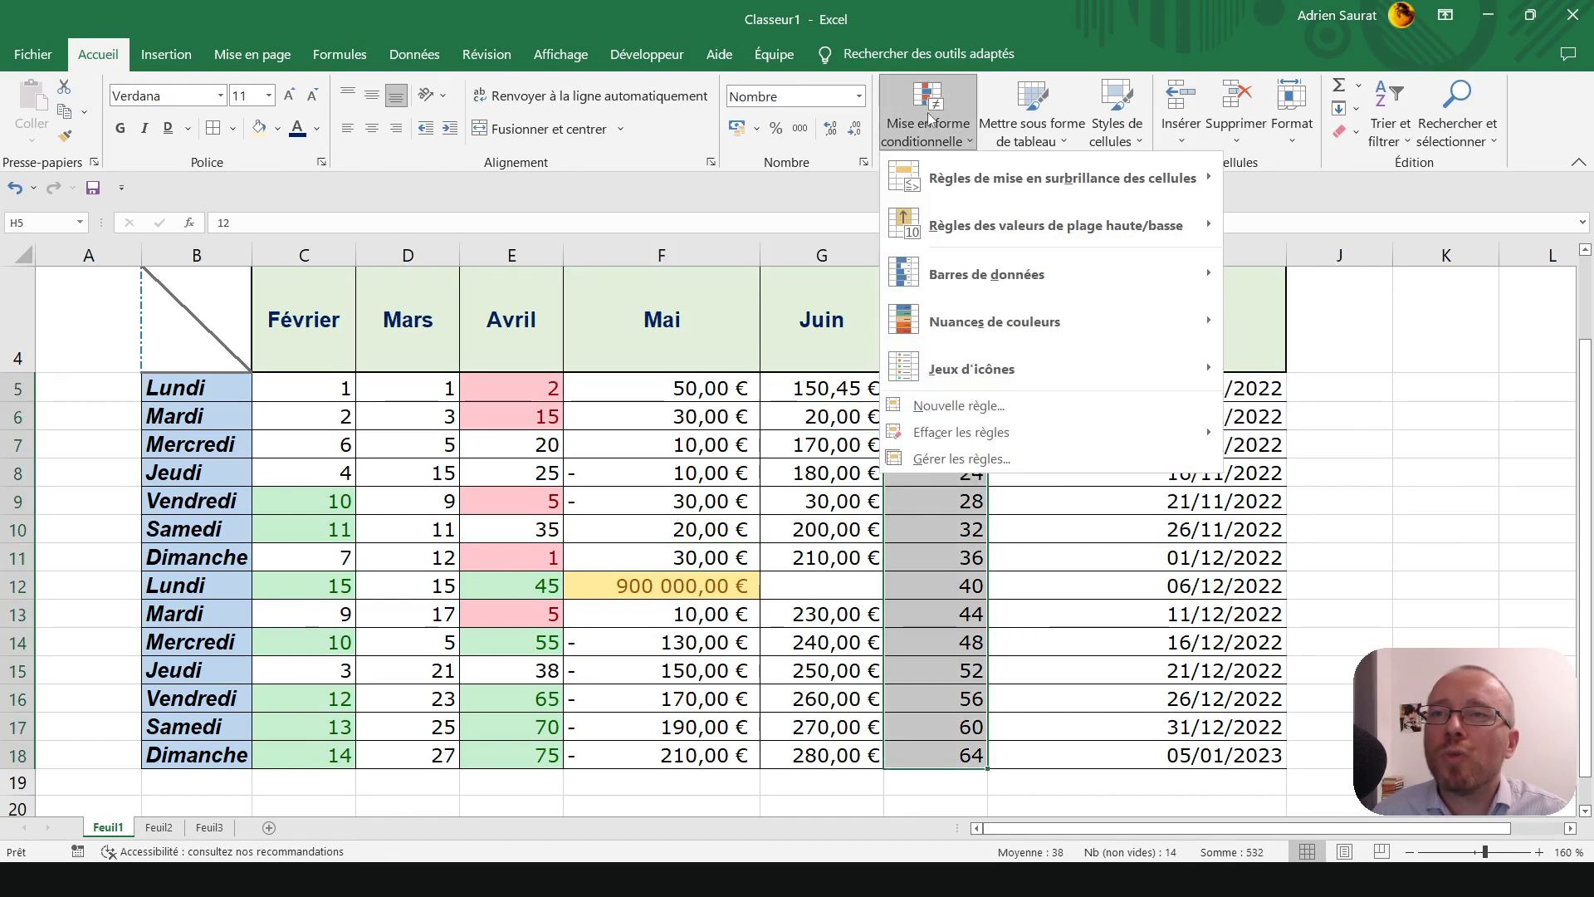
mouse_move(994, 389)
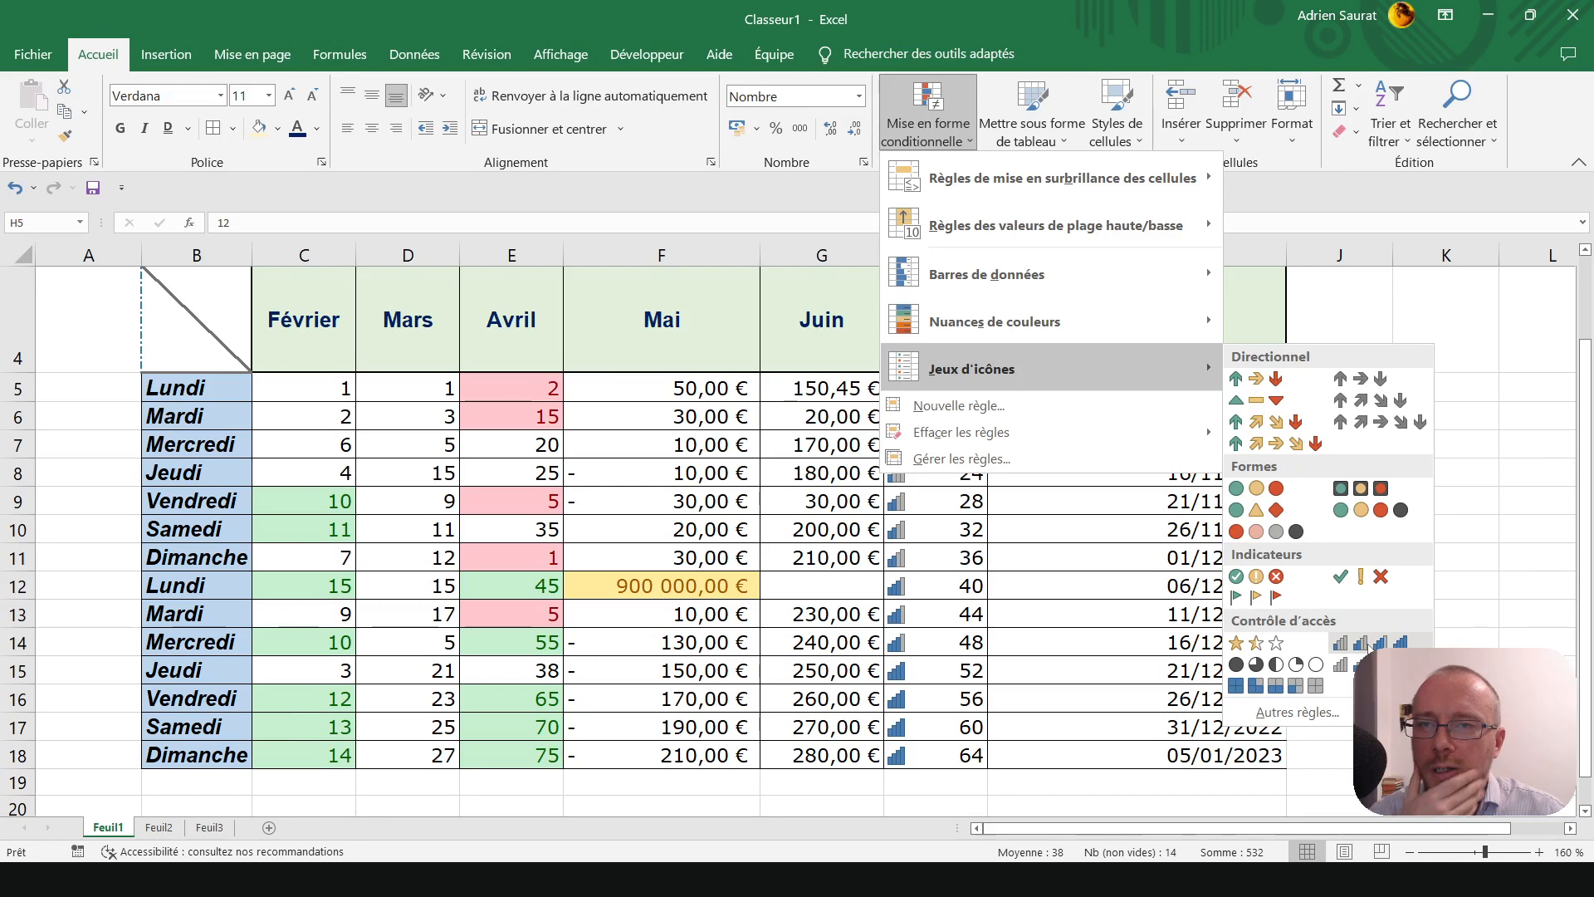
click(1255, 488)
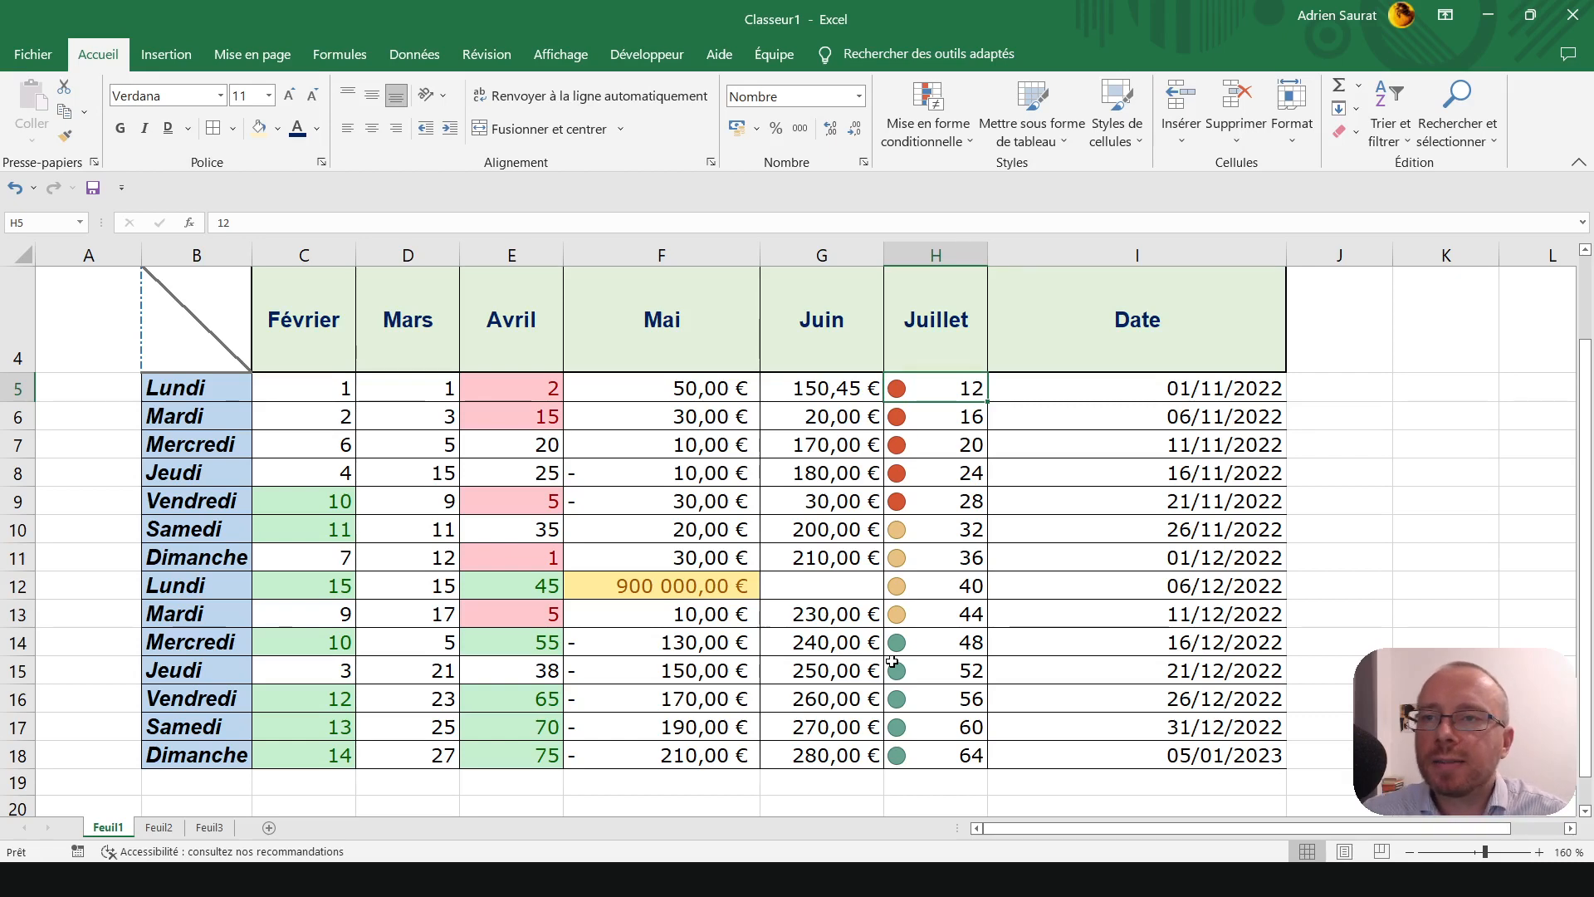
- Test the Juillet icon set by changing cell H11 to 1
click(923, 565)
text(1)
key(Return)
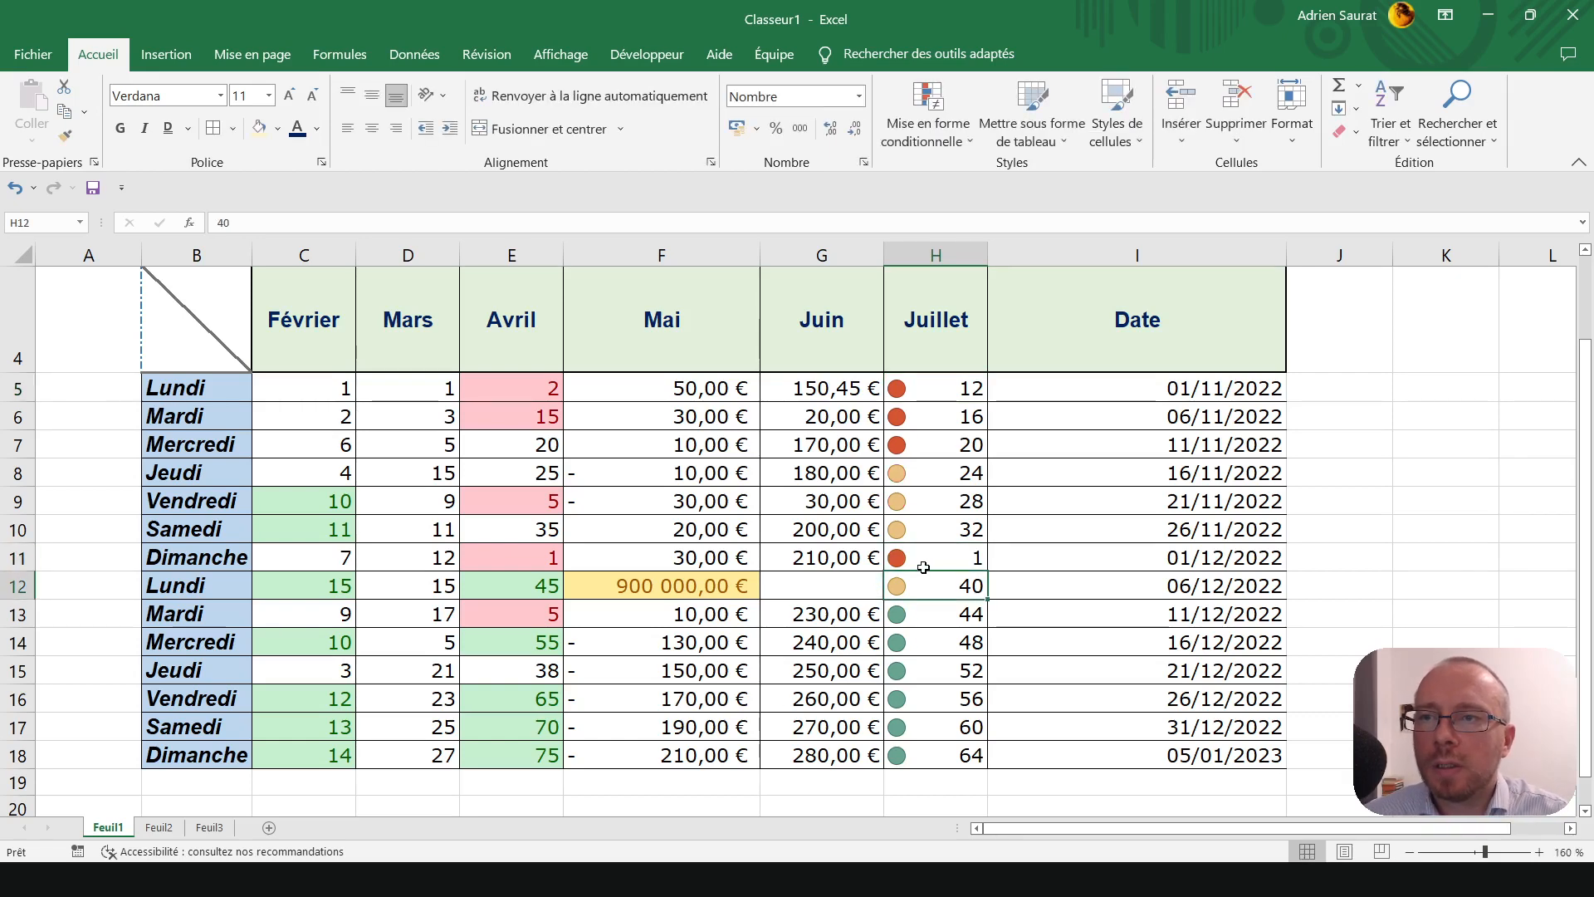
- Test the Juillet icon set with a much larger value by changing cell H15 to 120
key(Down)
key(Down)
key(Down)
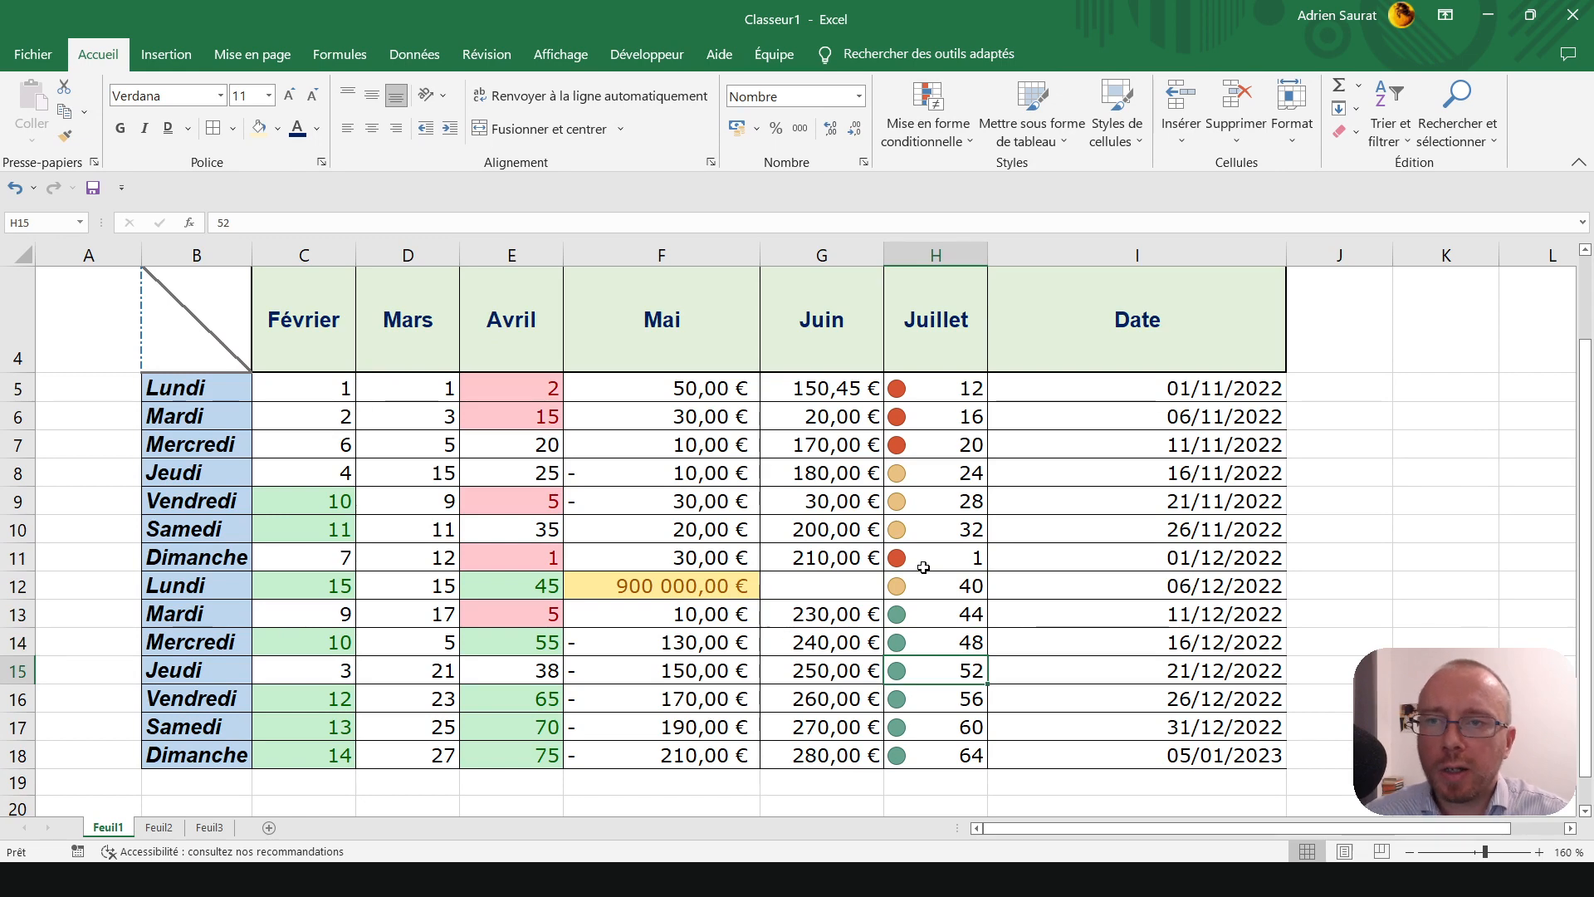
text(120)
key(Return)
- Examine which Juillet values carry the red, yellow and green icons down the column
key(Up)
key(Up)
key(Up)
key(Up)
key(Up)
key(Up)
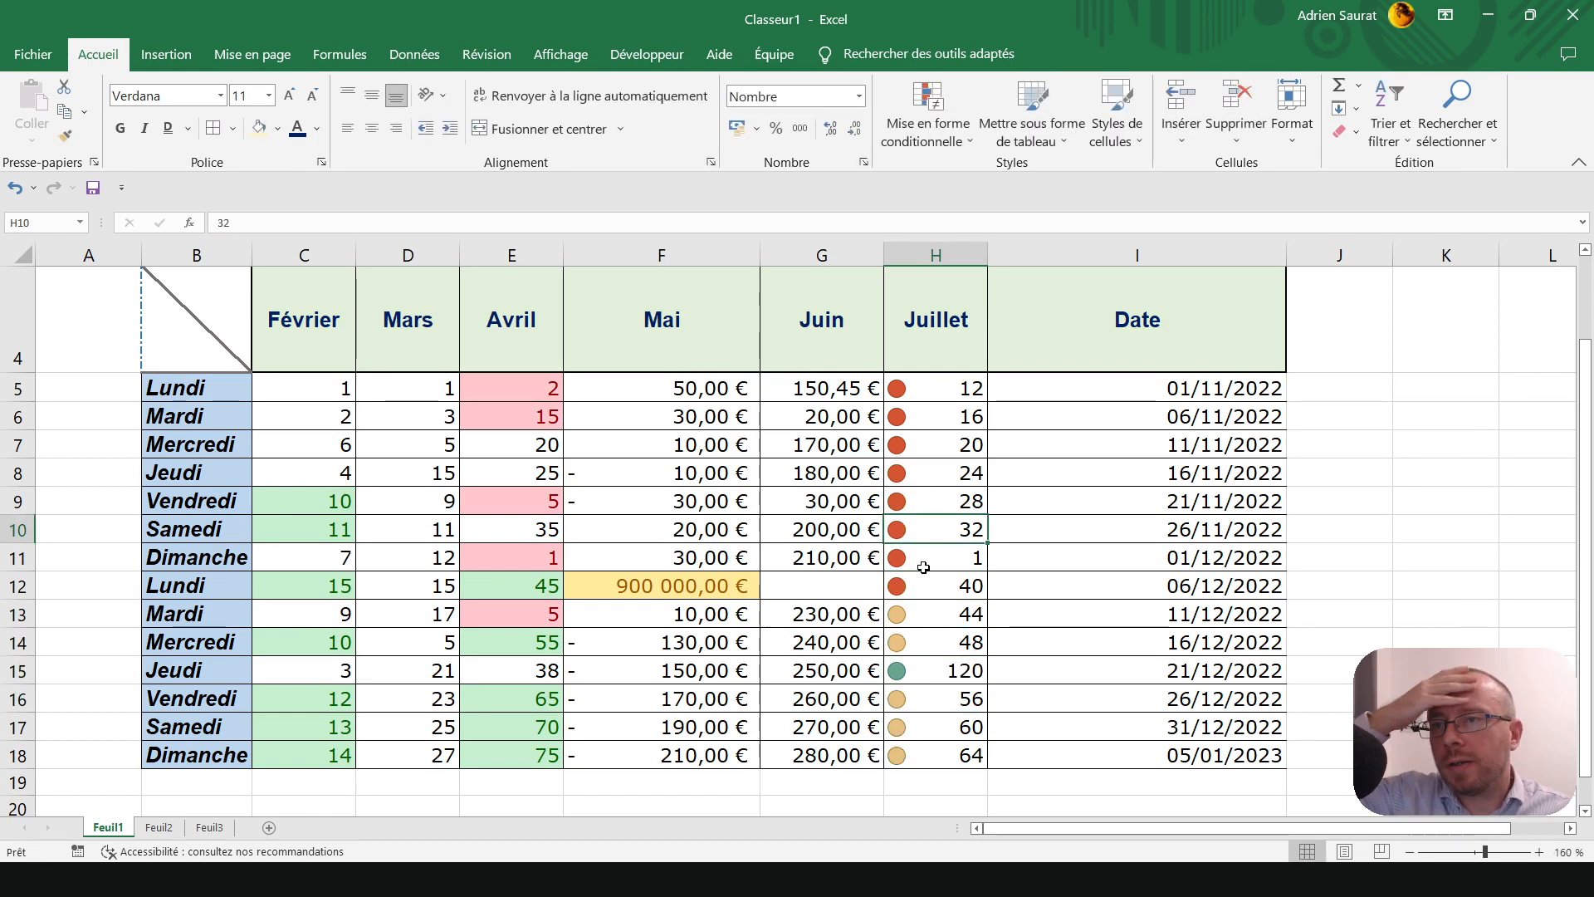
key(Down)
key(Down)
key(Down)
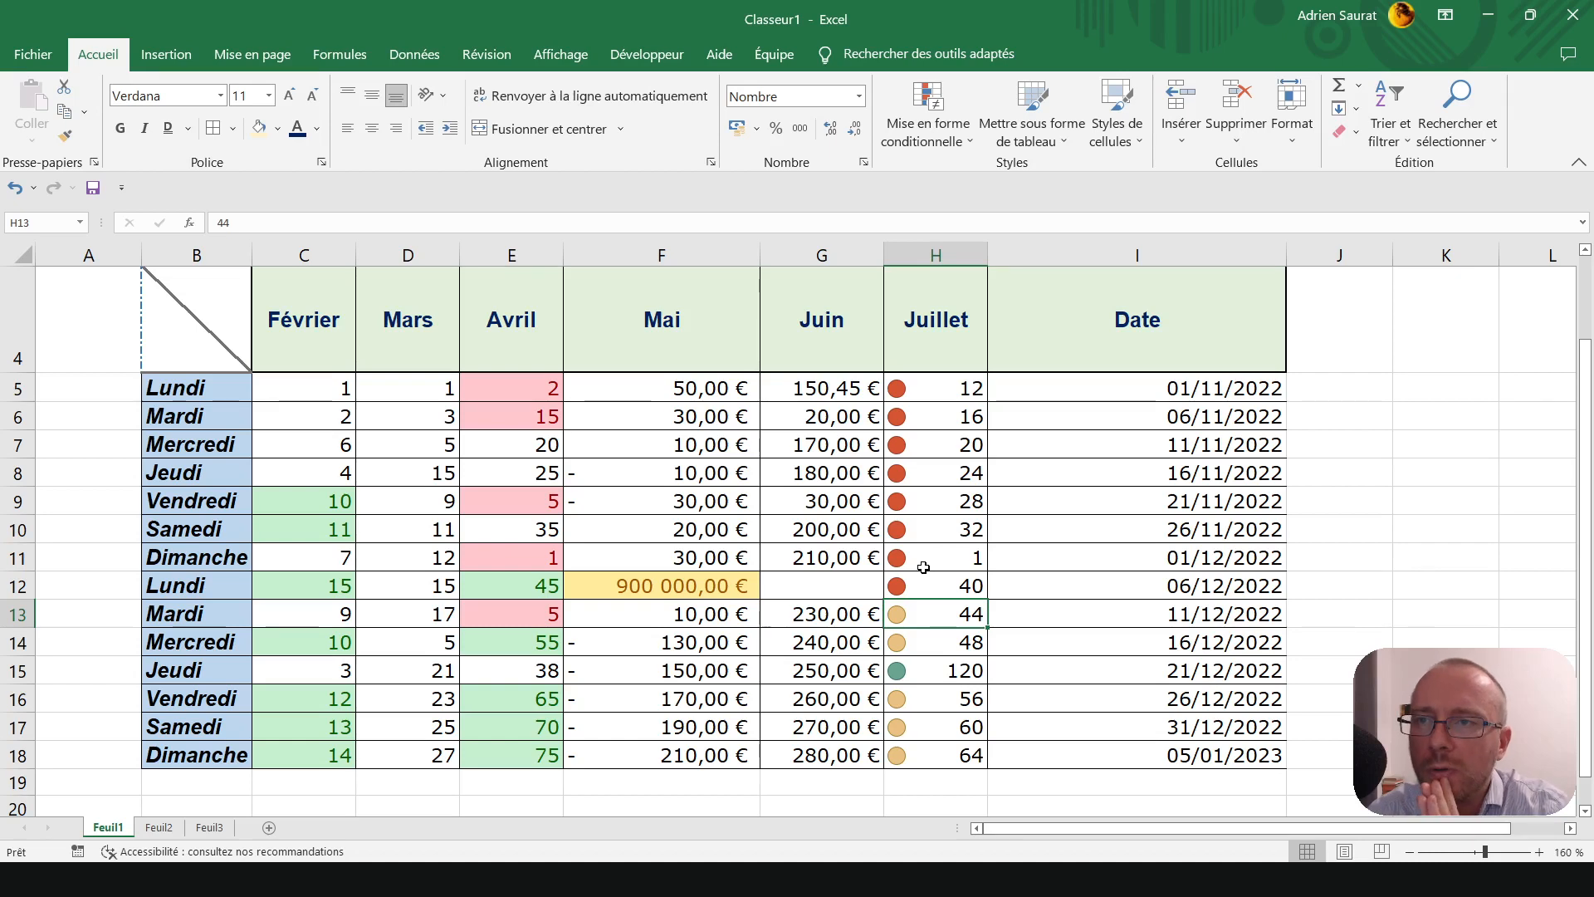
click(893, 427)
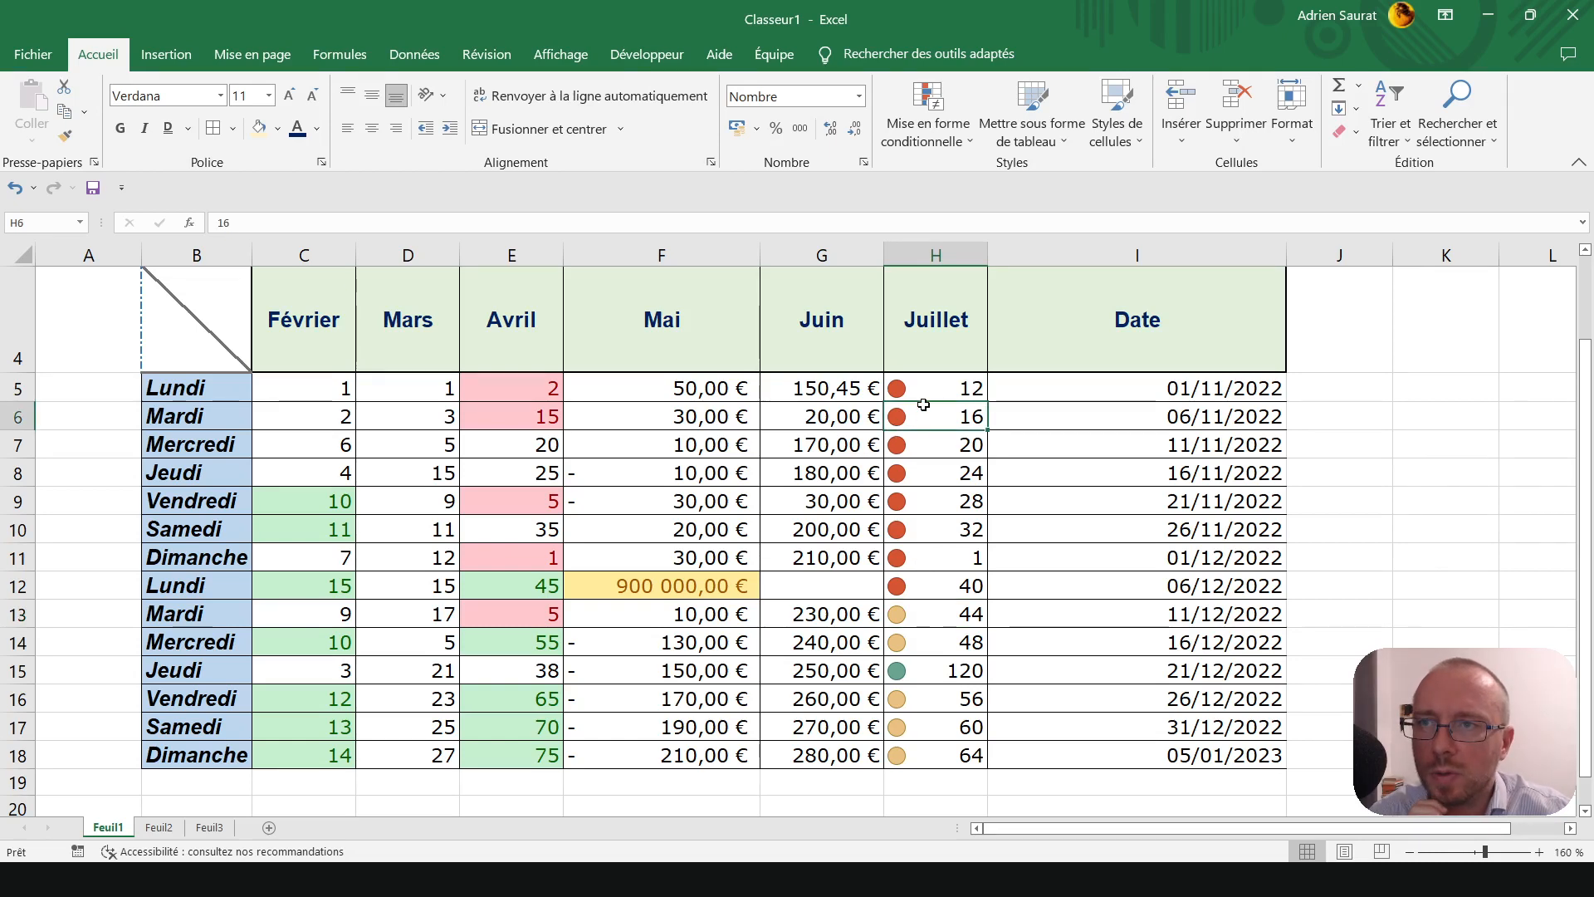
click(945, 460)
key(Down)
key(Down)
key(Down)
key(Down)
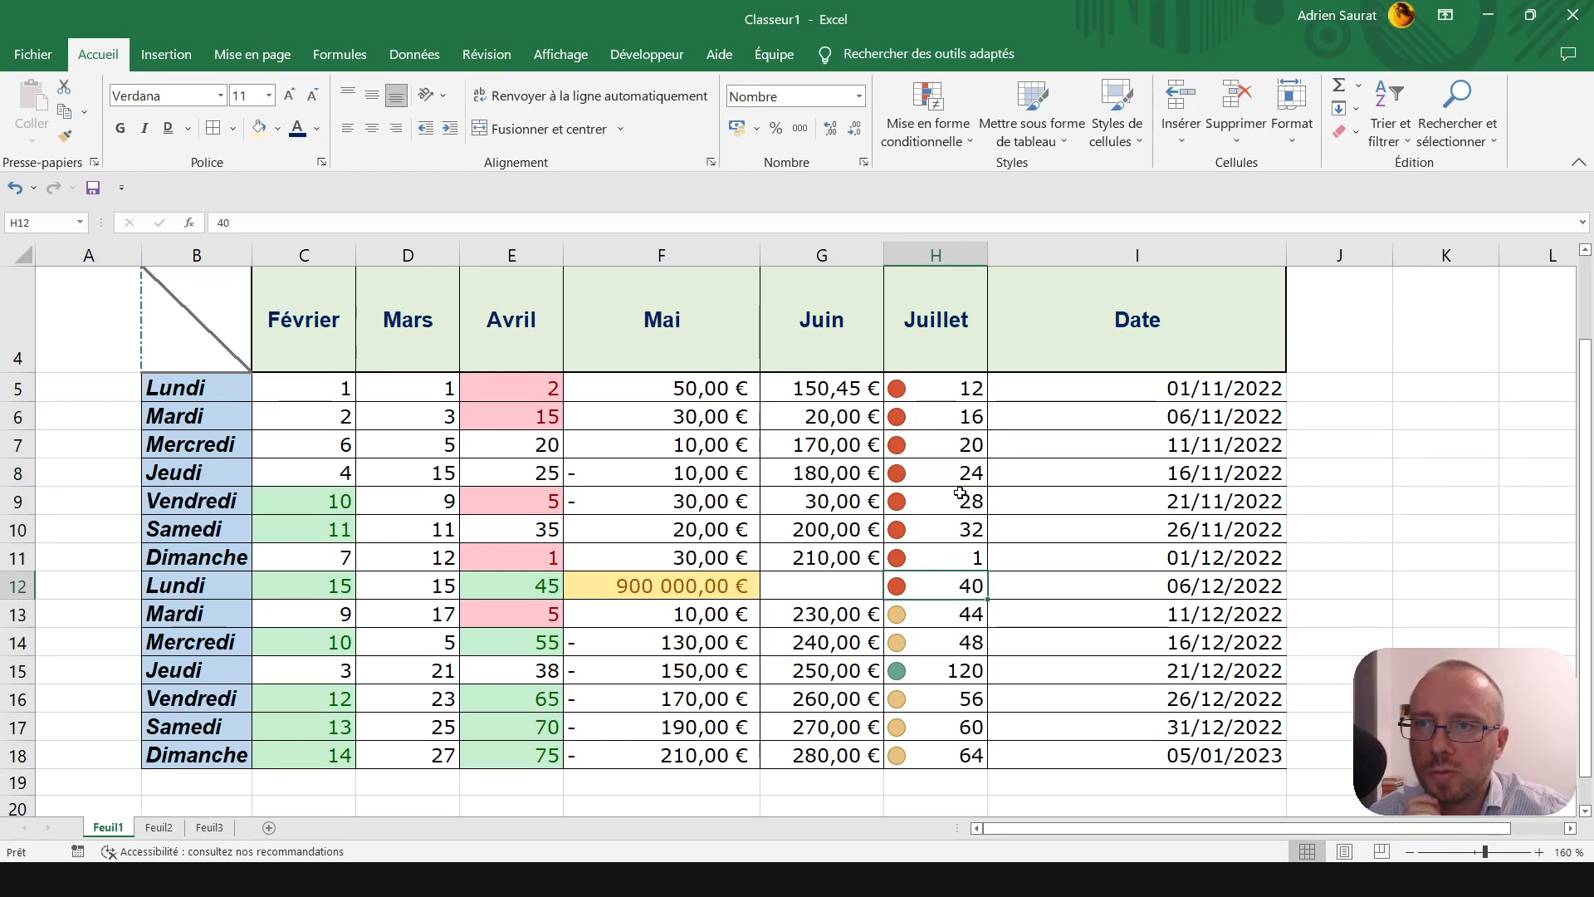
key(Up)
key(Up)
key(Up)
key(Up)
key(Up)
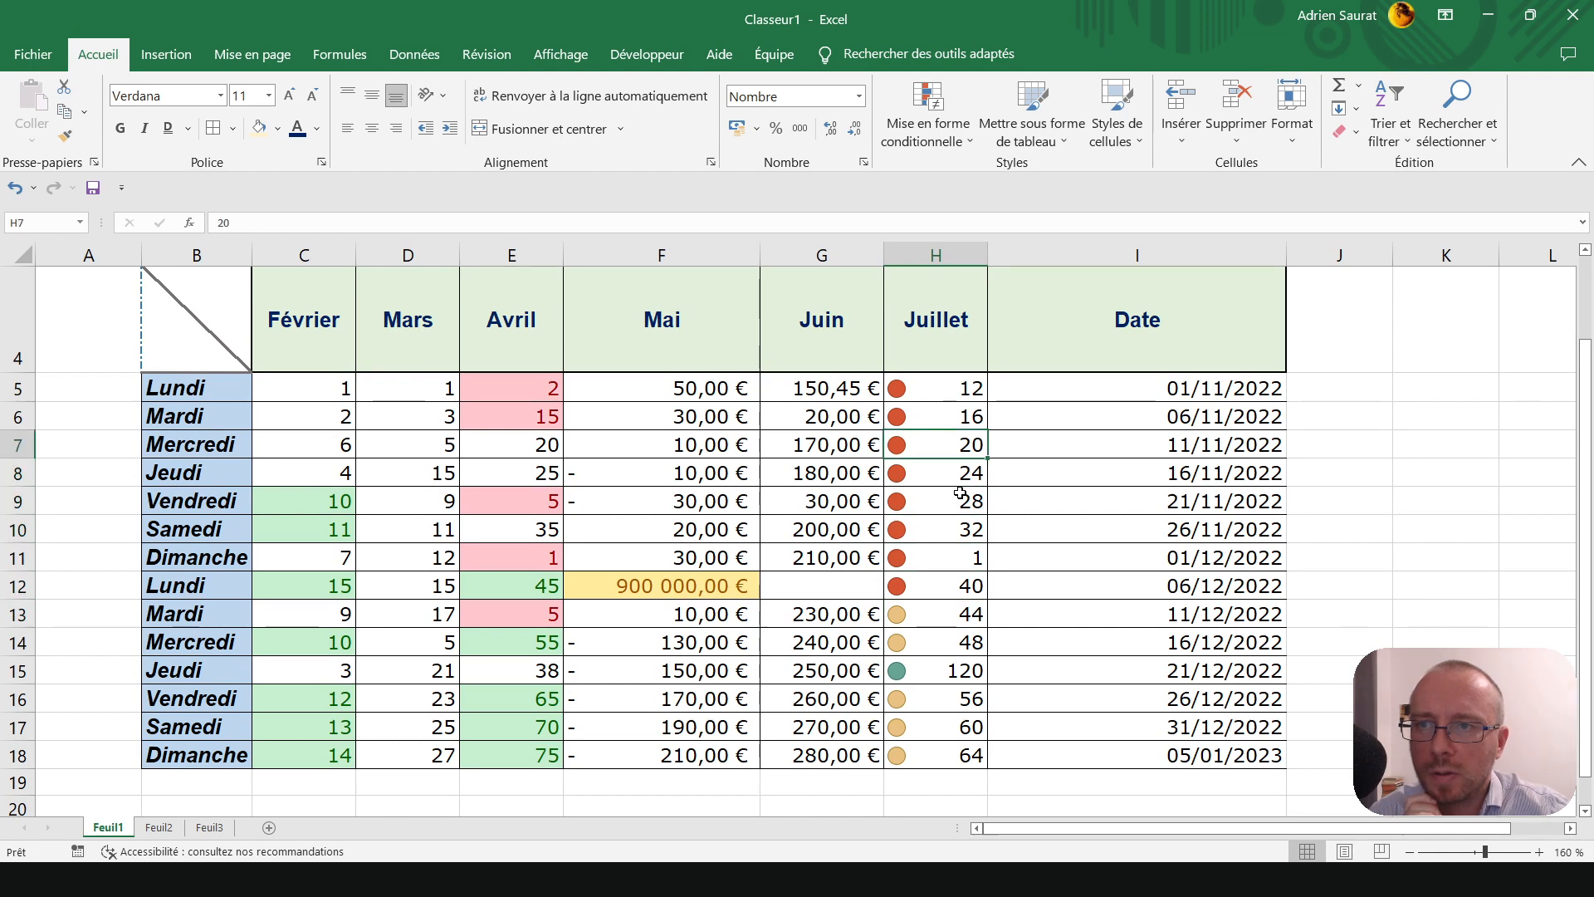
- Set the Juillet value in cell H15 to 60
key(Down)
key(Down)
key(Down)
key(Down)
key(Down)
key(Down)
key(Down)
key(Down)
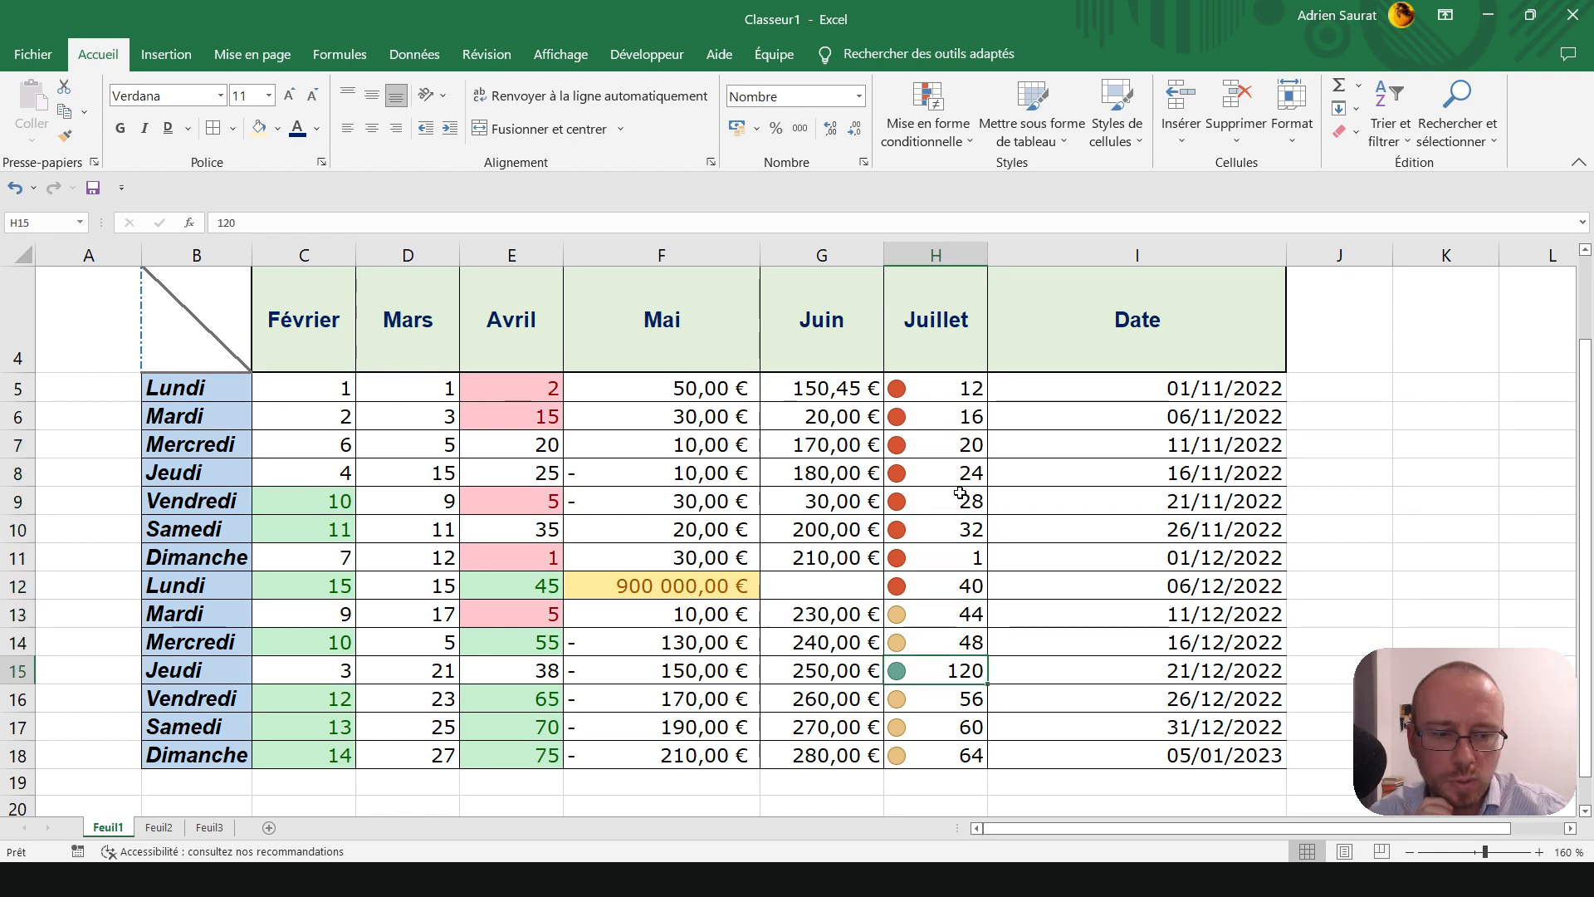
text(60)
key(Return)
- Check the Juillet icons again from row 15 up to row 6
key(Up)
key(Up)
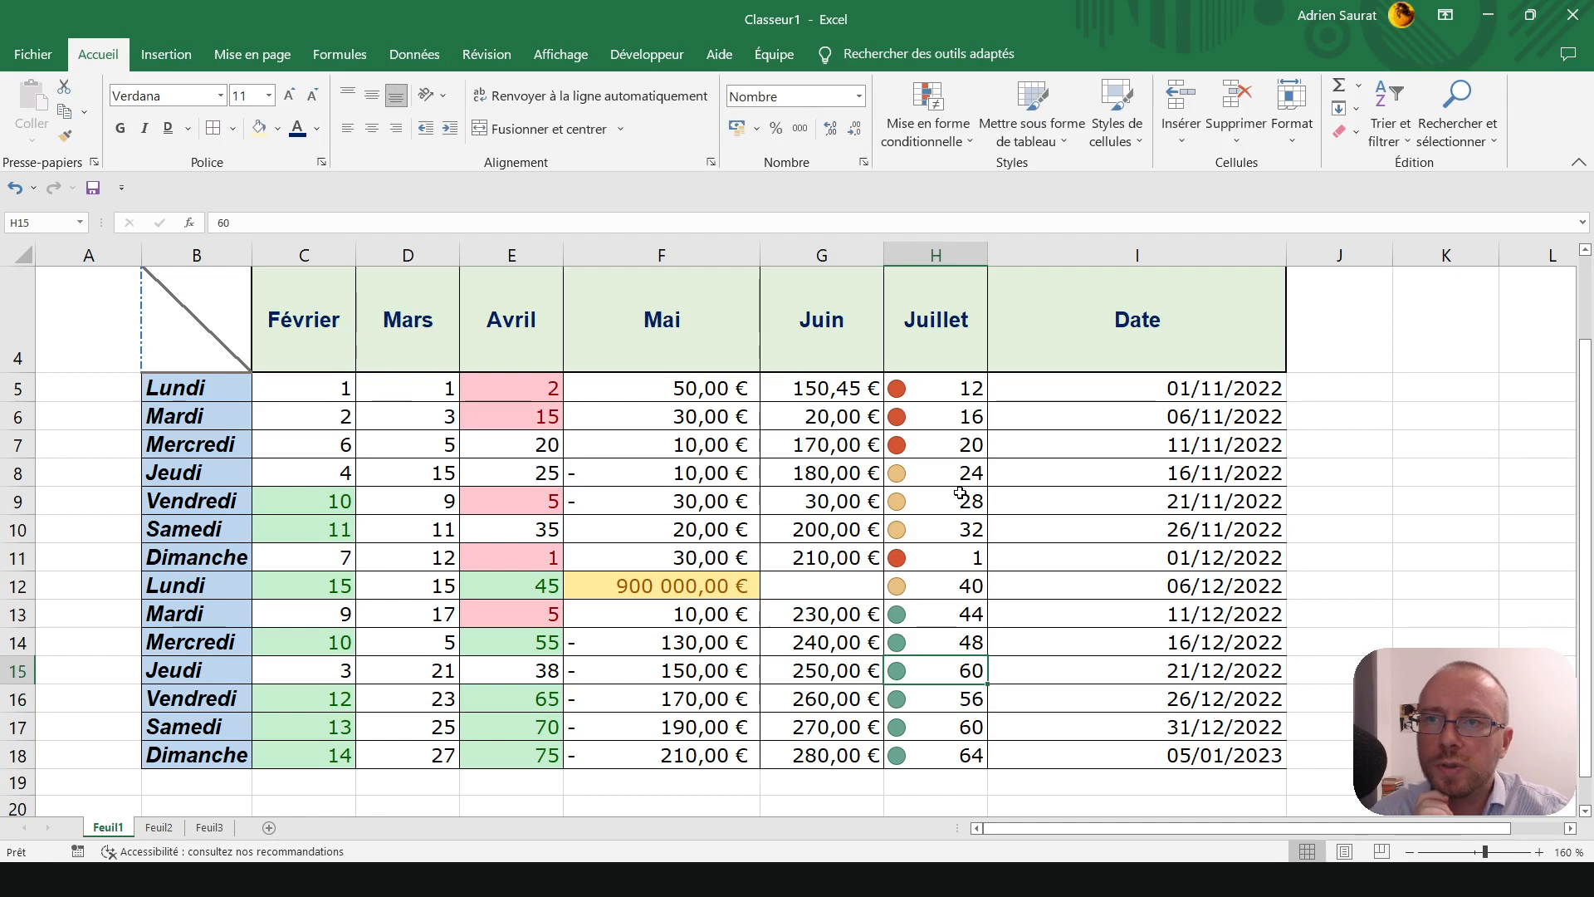
key(Up)
key(Up)
key(Up)
key(Up)
key(Up)
key(Up)
key(Up)
key(Up)
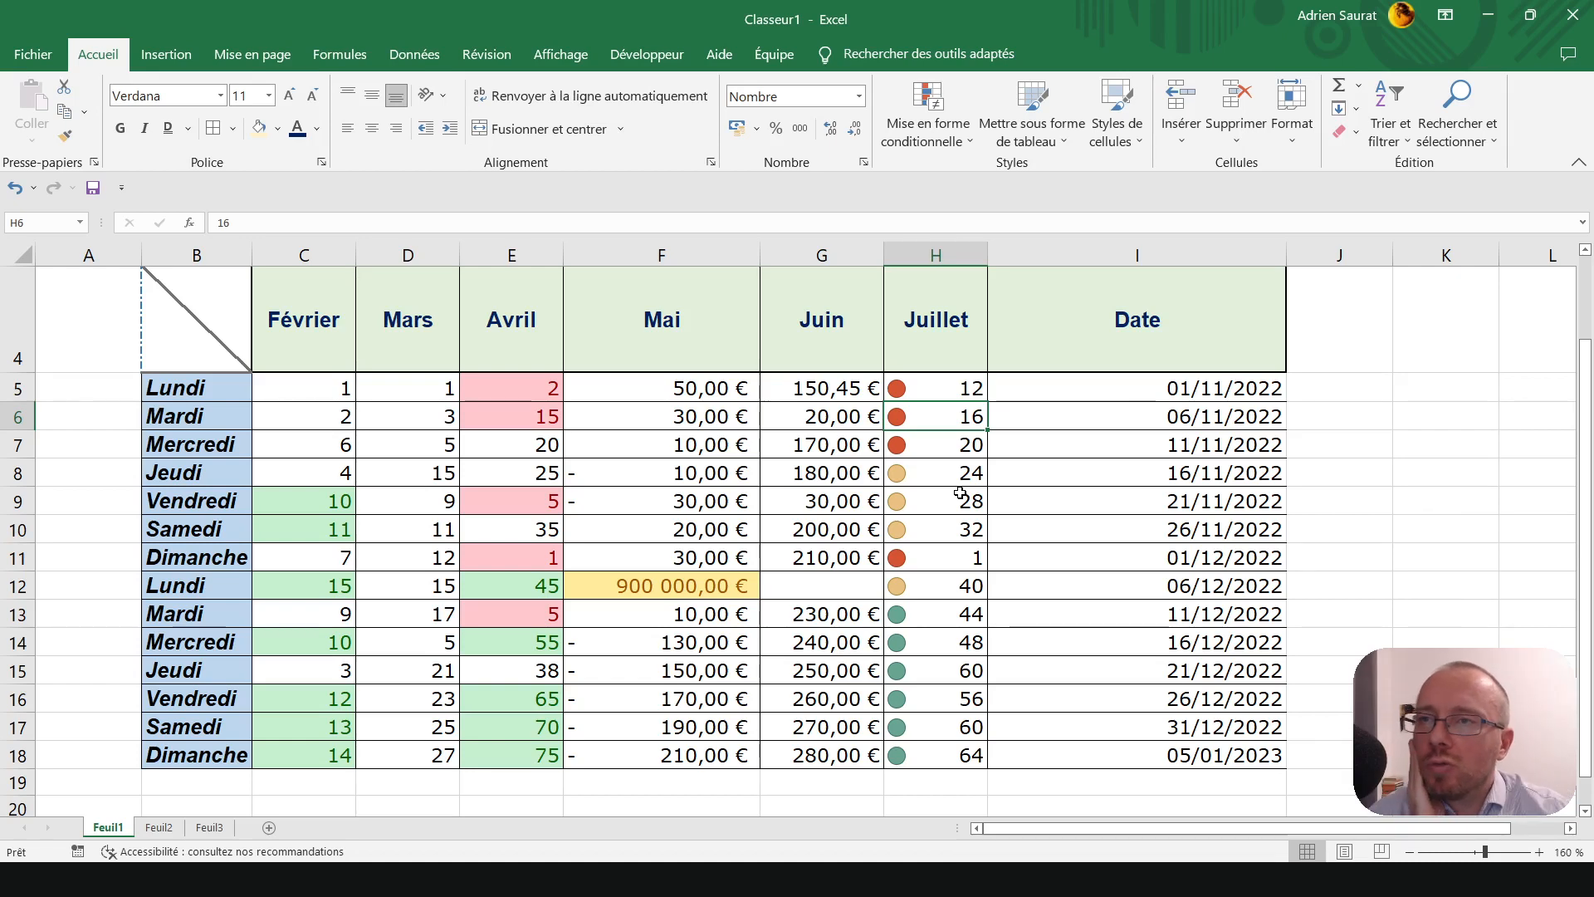
- Edit the icon set rule on the Juillet values H5:H18 so the middle range shows no cell icon
drag(922, 388, 919, 758)
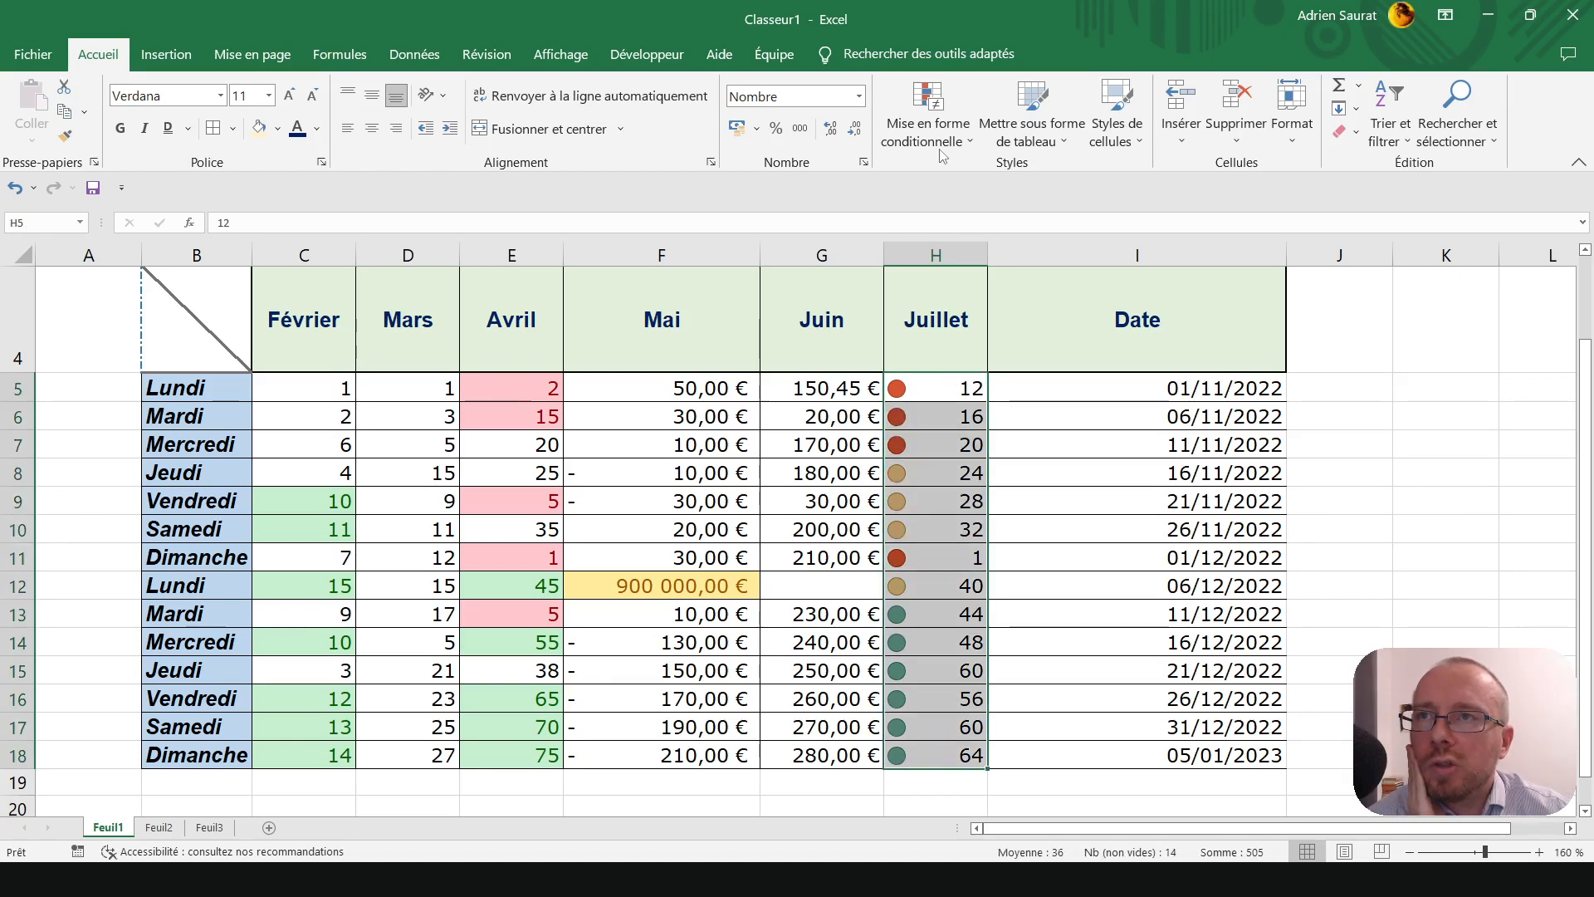
click(927, 125)
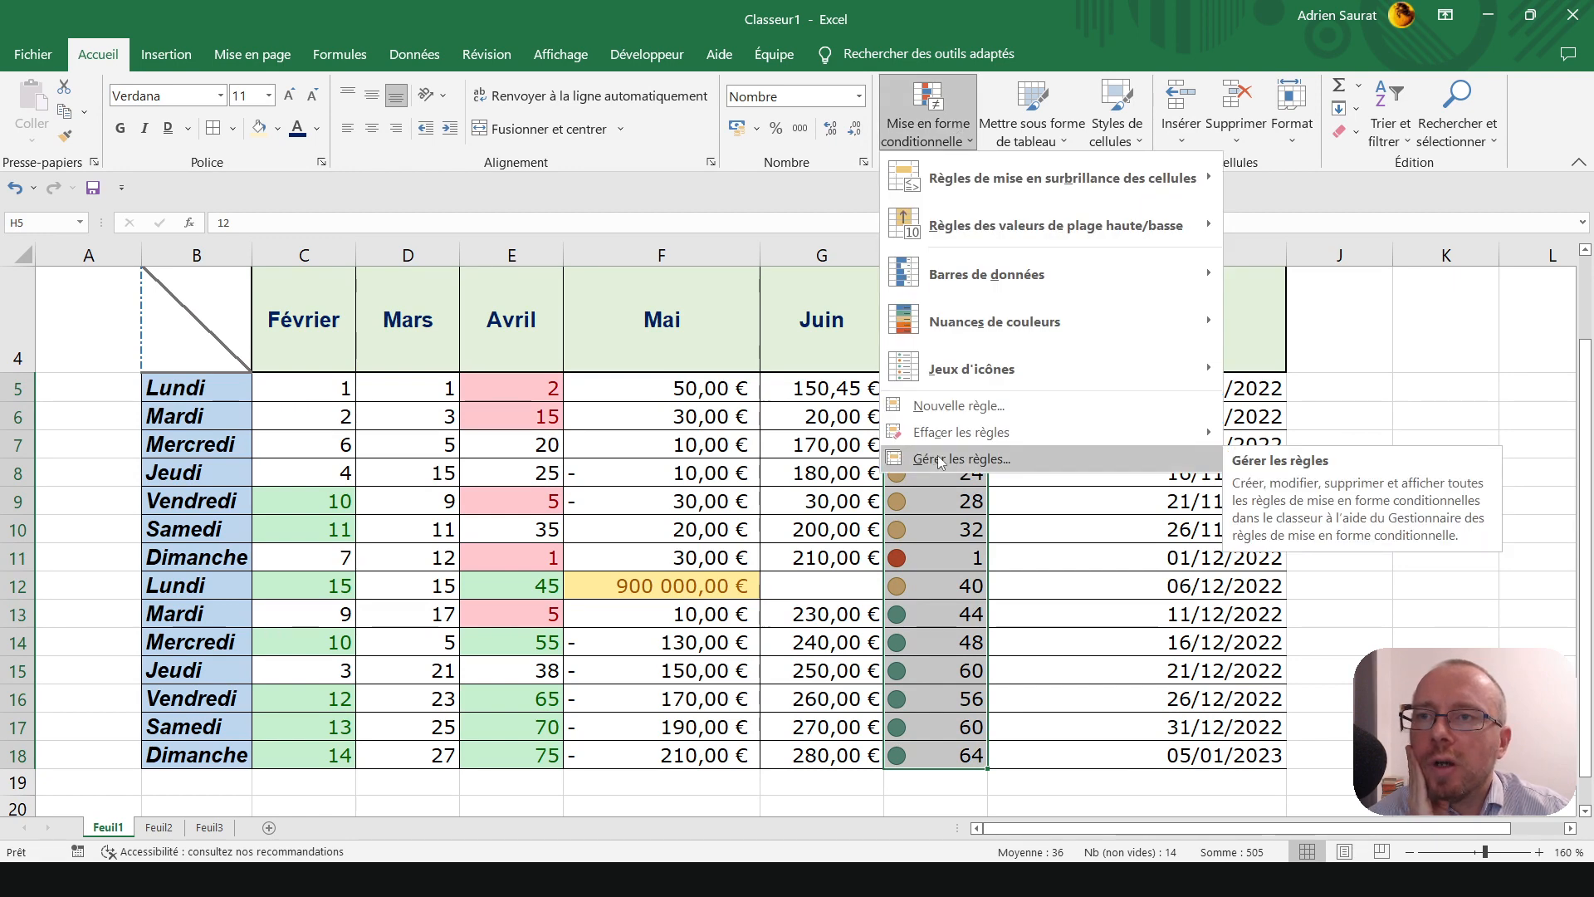
click(941, 461)
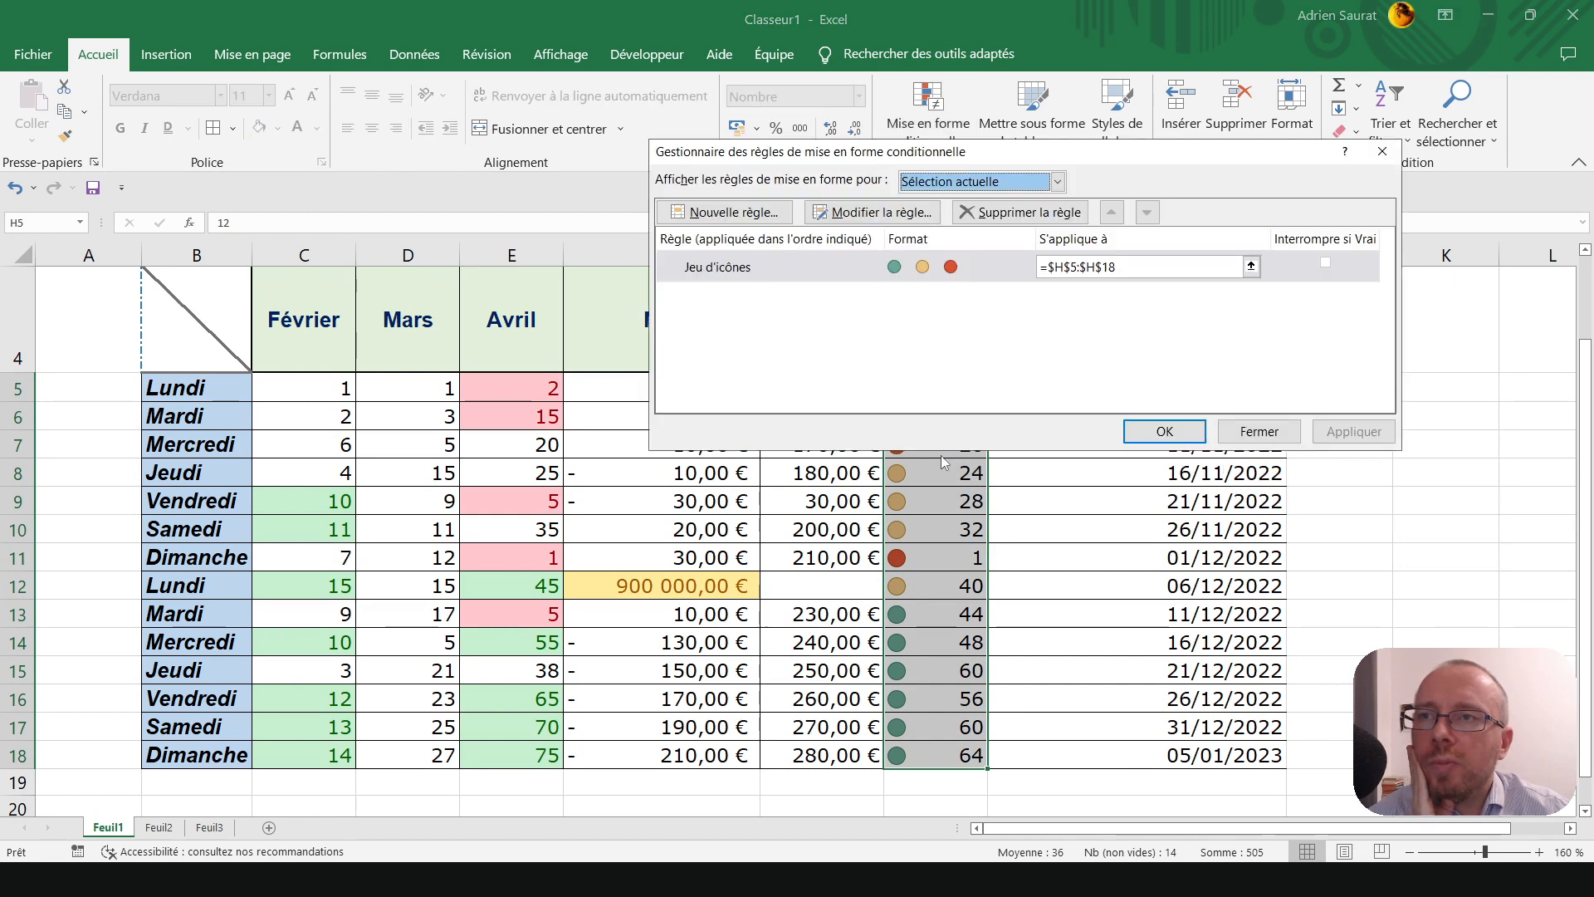
click(930, 278)
key(Escape)
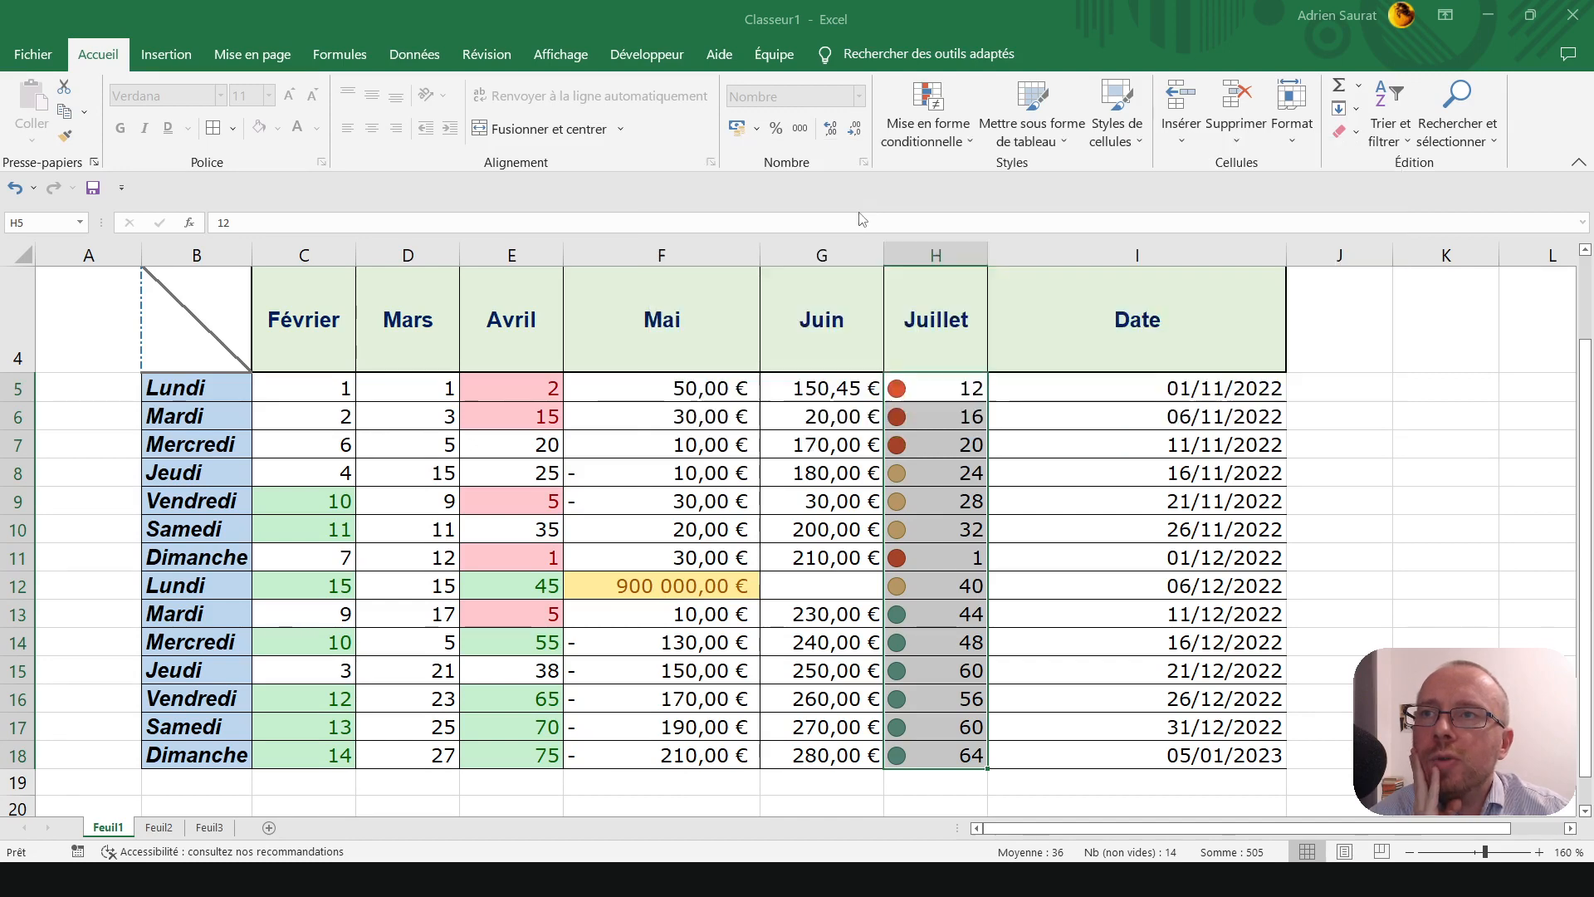
drag(998, 62, 501, 62)
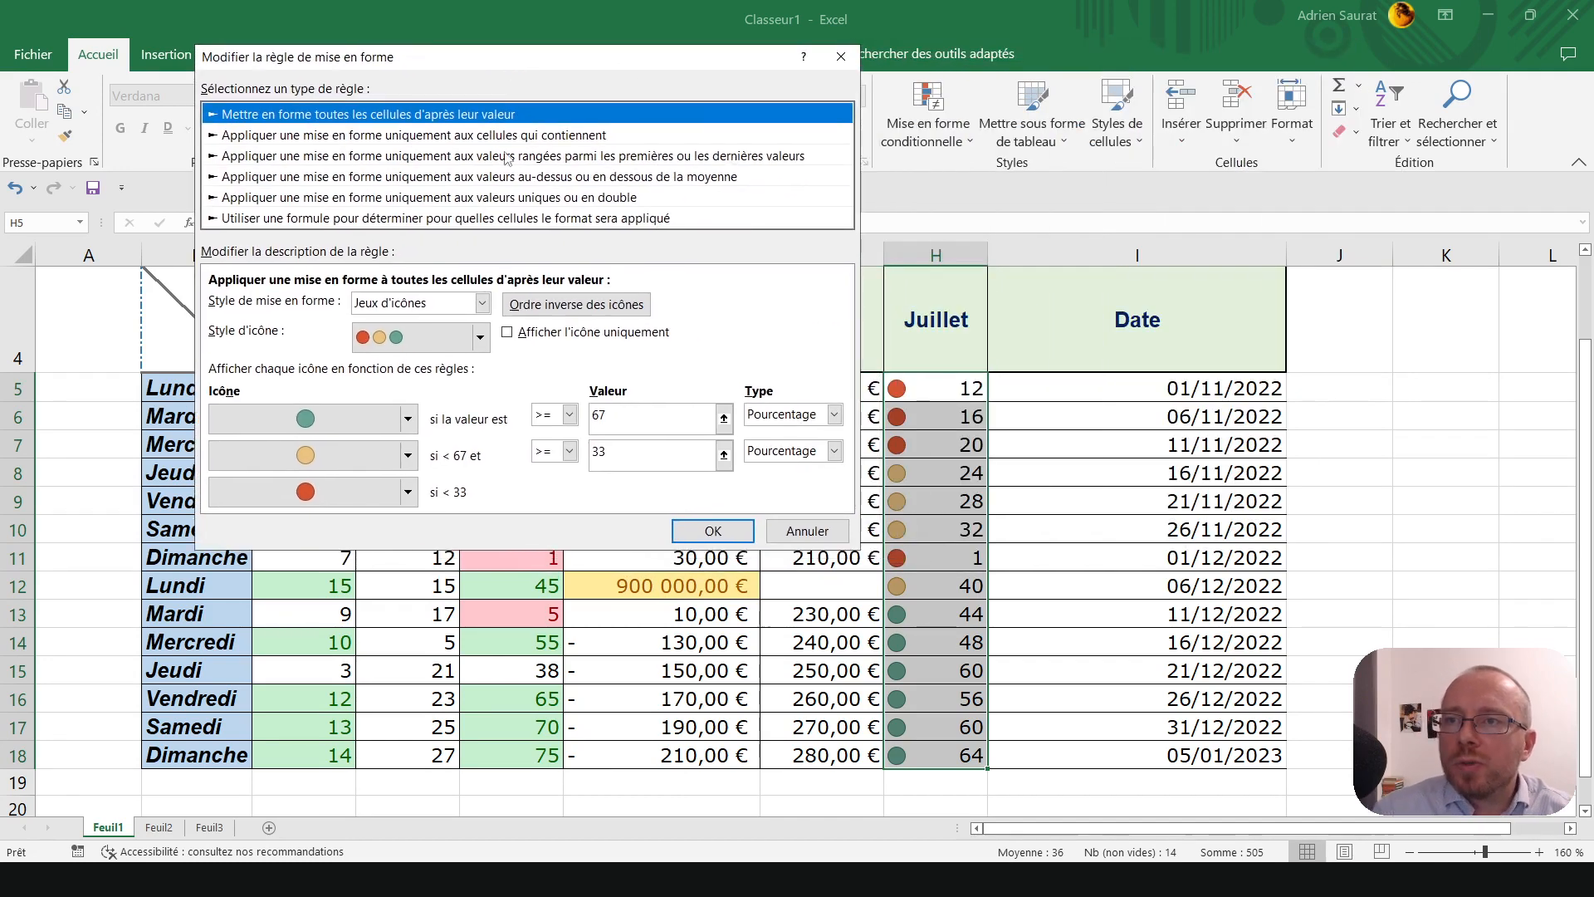
click(408, 455)
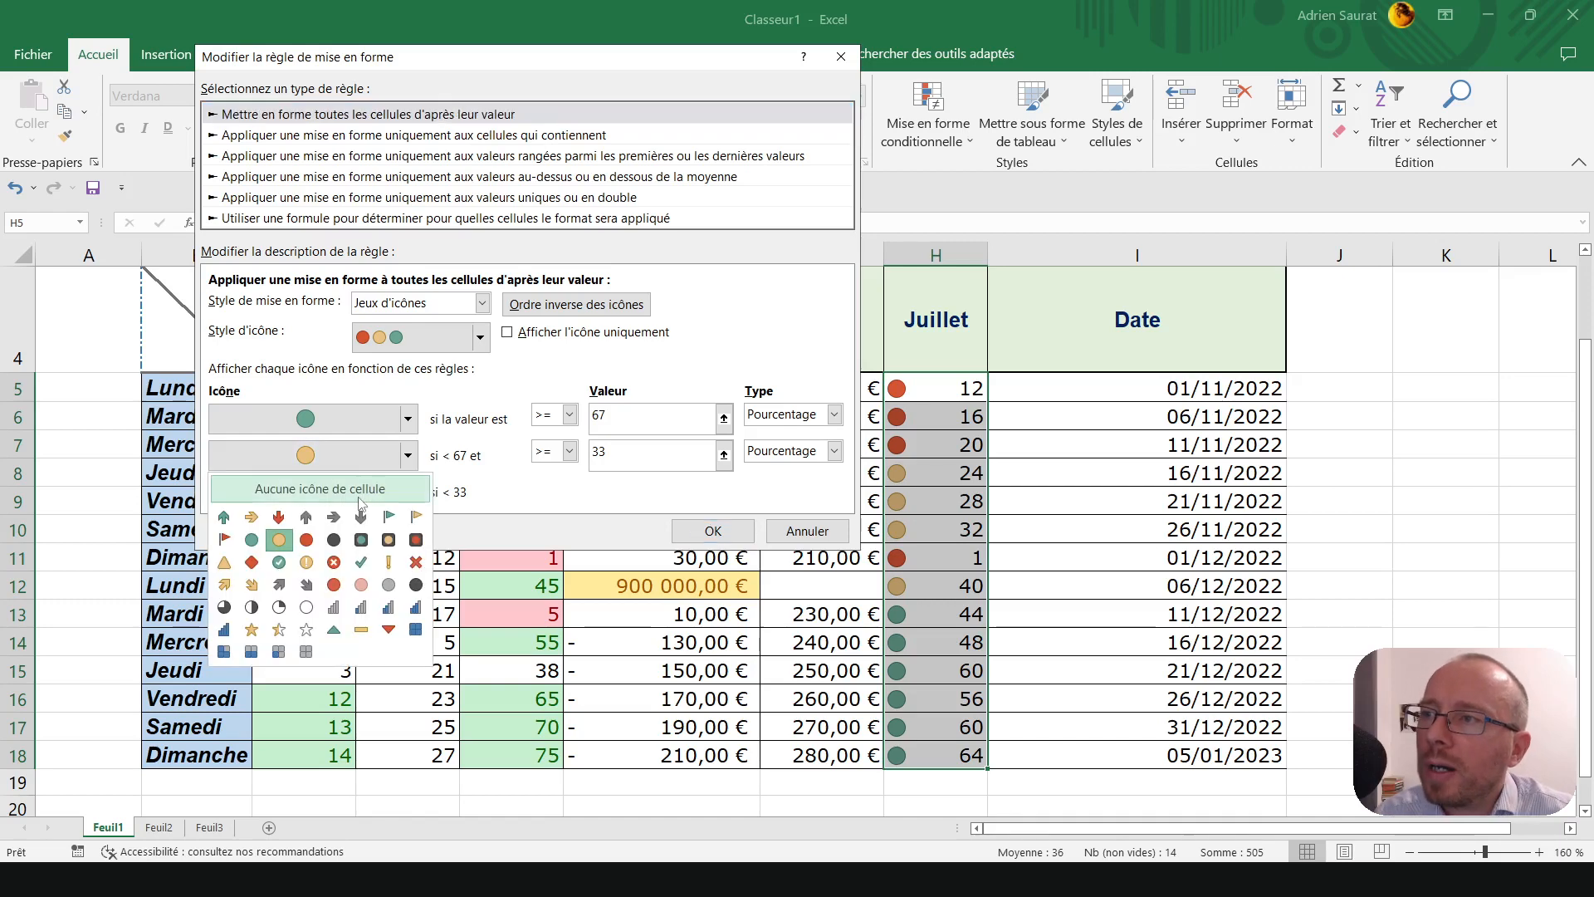
click(283, 540)
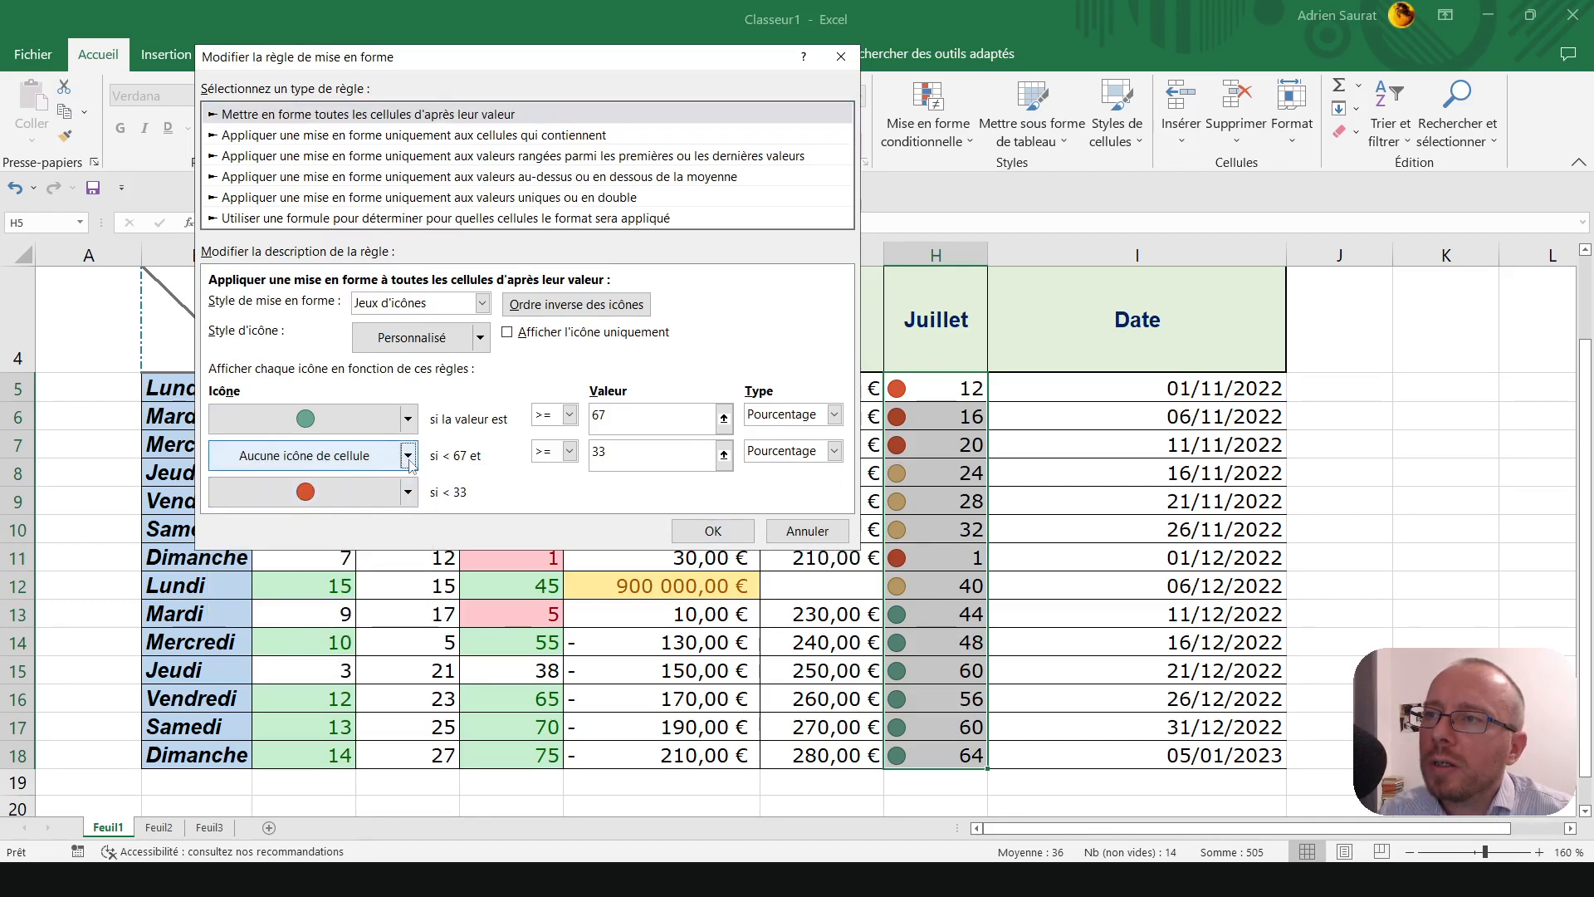
- Set the highest range of the Juillet icon rule to no cell icon as well and apply the modified rule
click(408, 419)
click(351, 459)
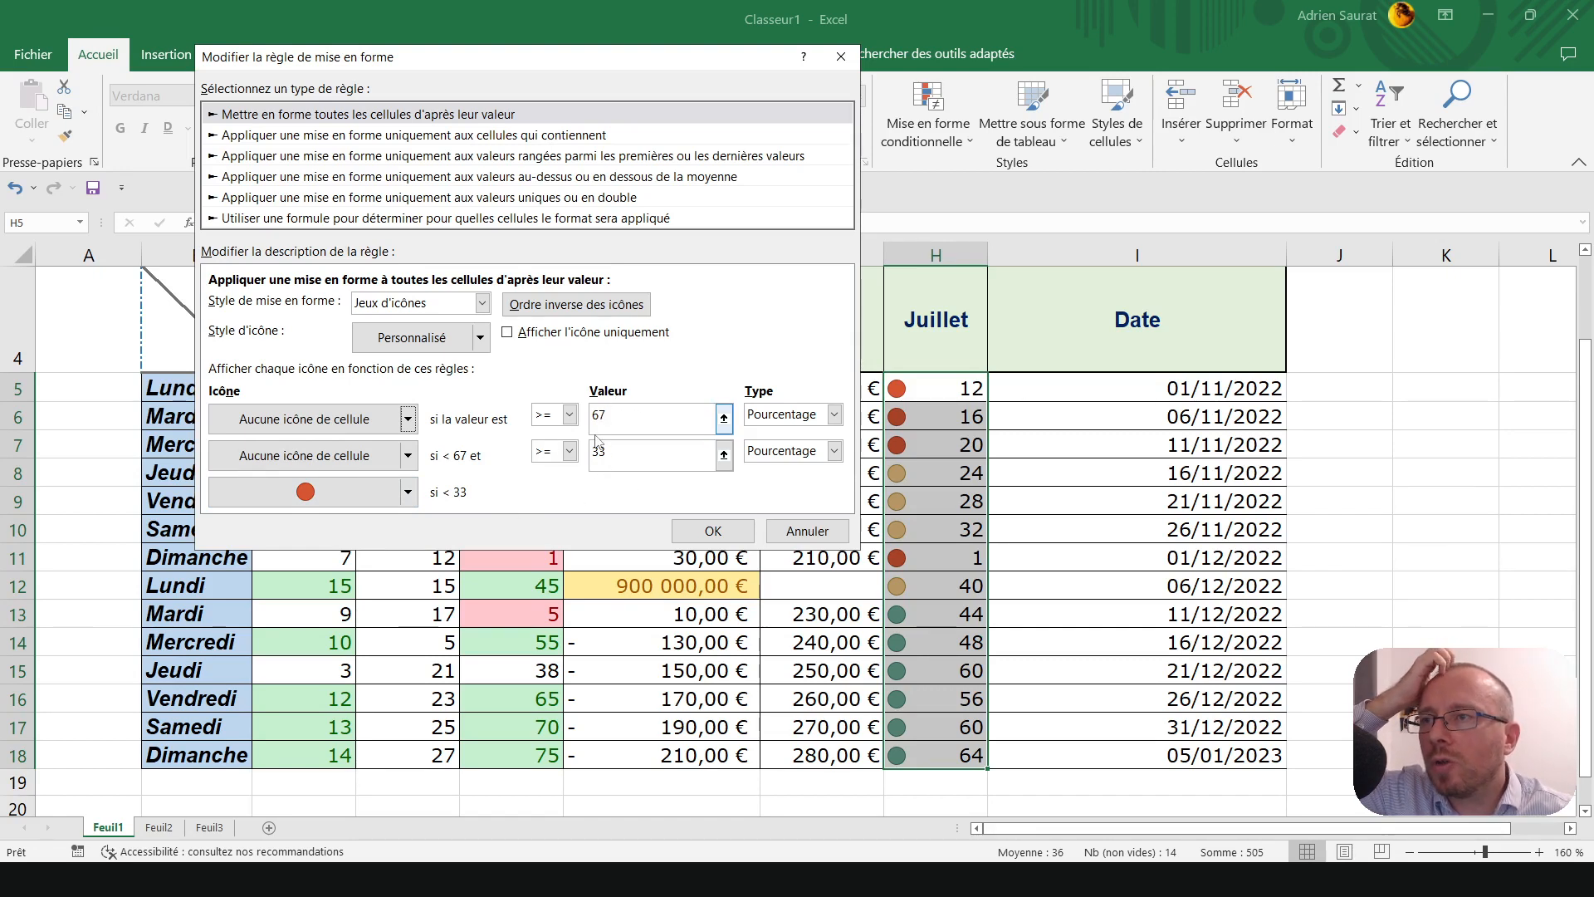
click(713, 531)
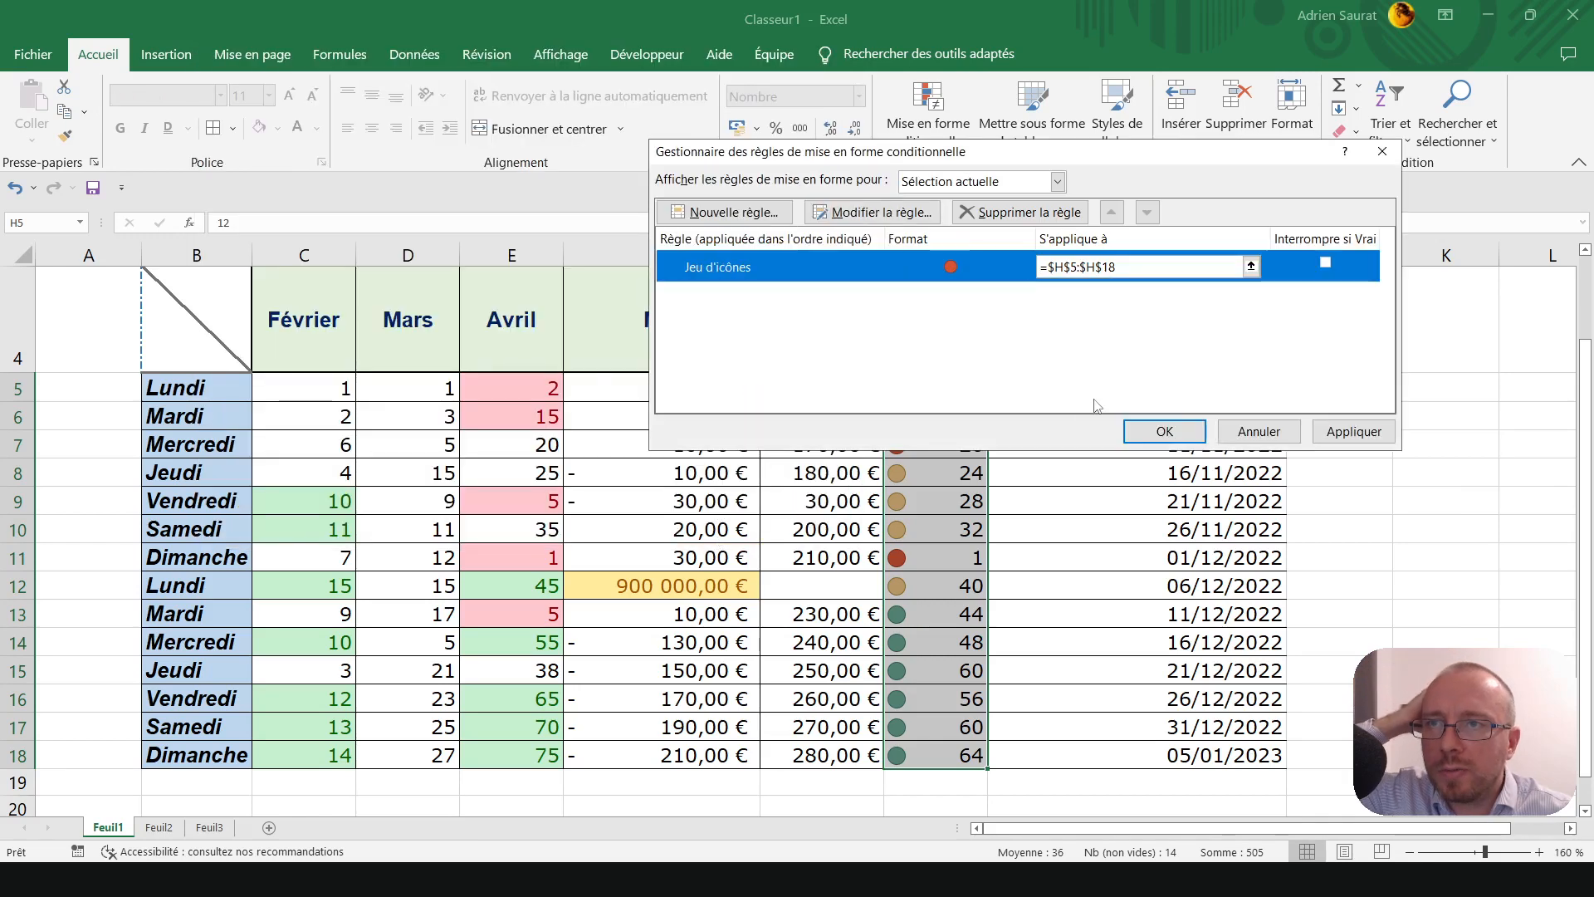
click(1175, 432)
click(952, 485)
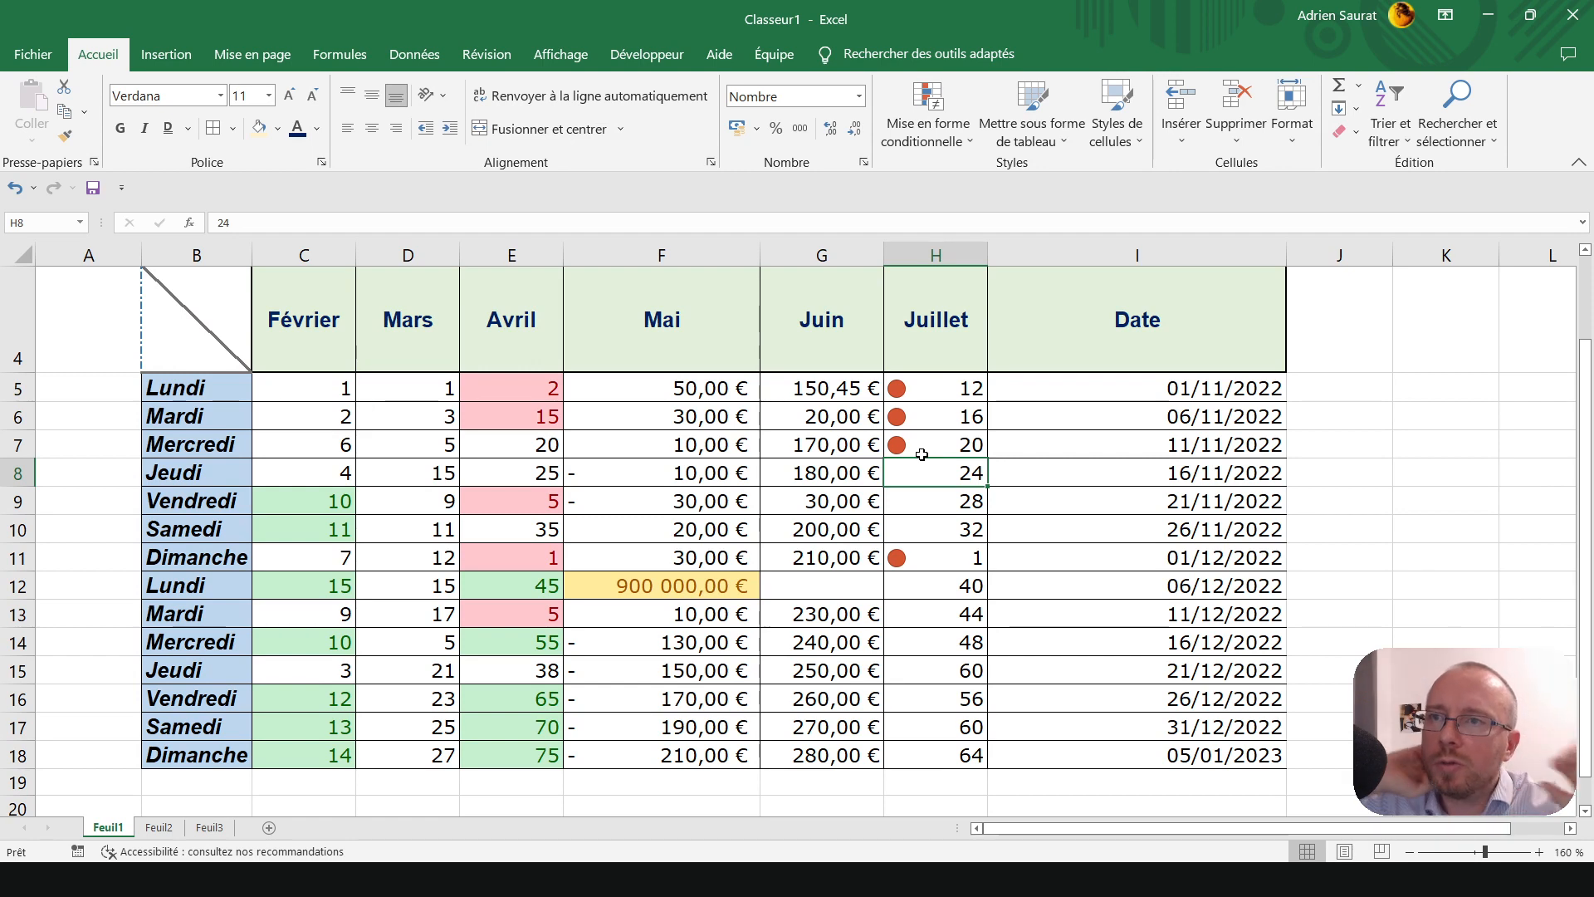
- Apply the Jaune - Vert colour scale to the Juin values G5:G18 and compare the highest and lowest cells
drag(818, 388, 797, 755)
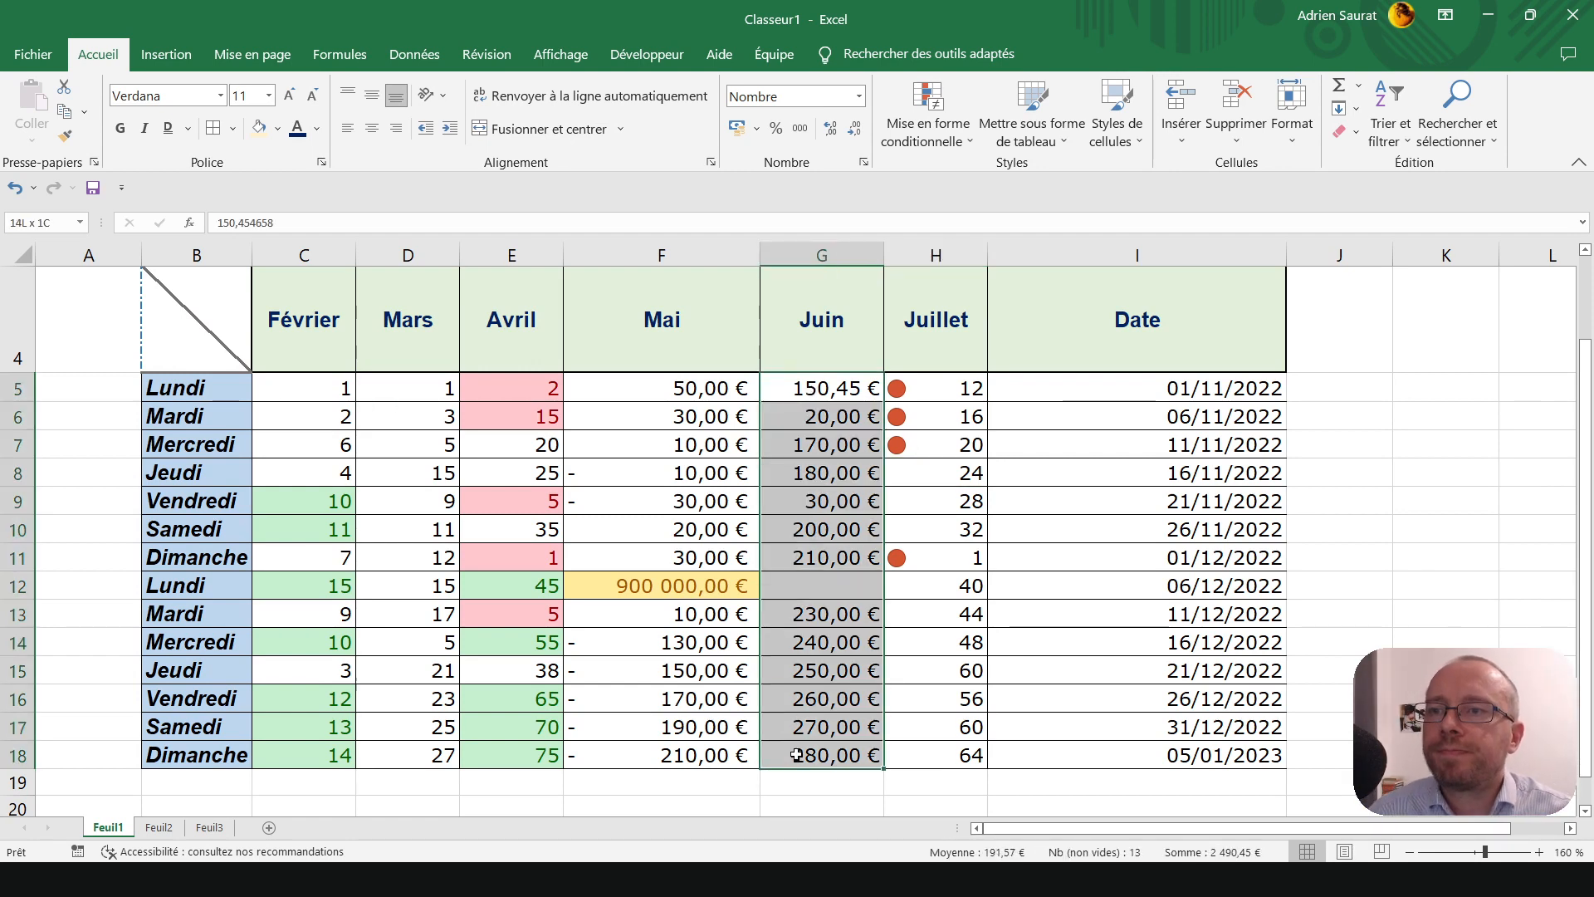
click(936, 97)
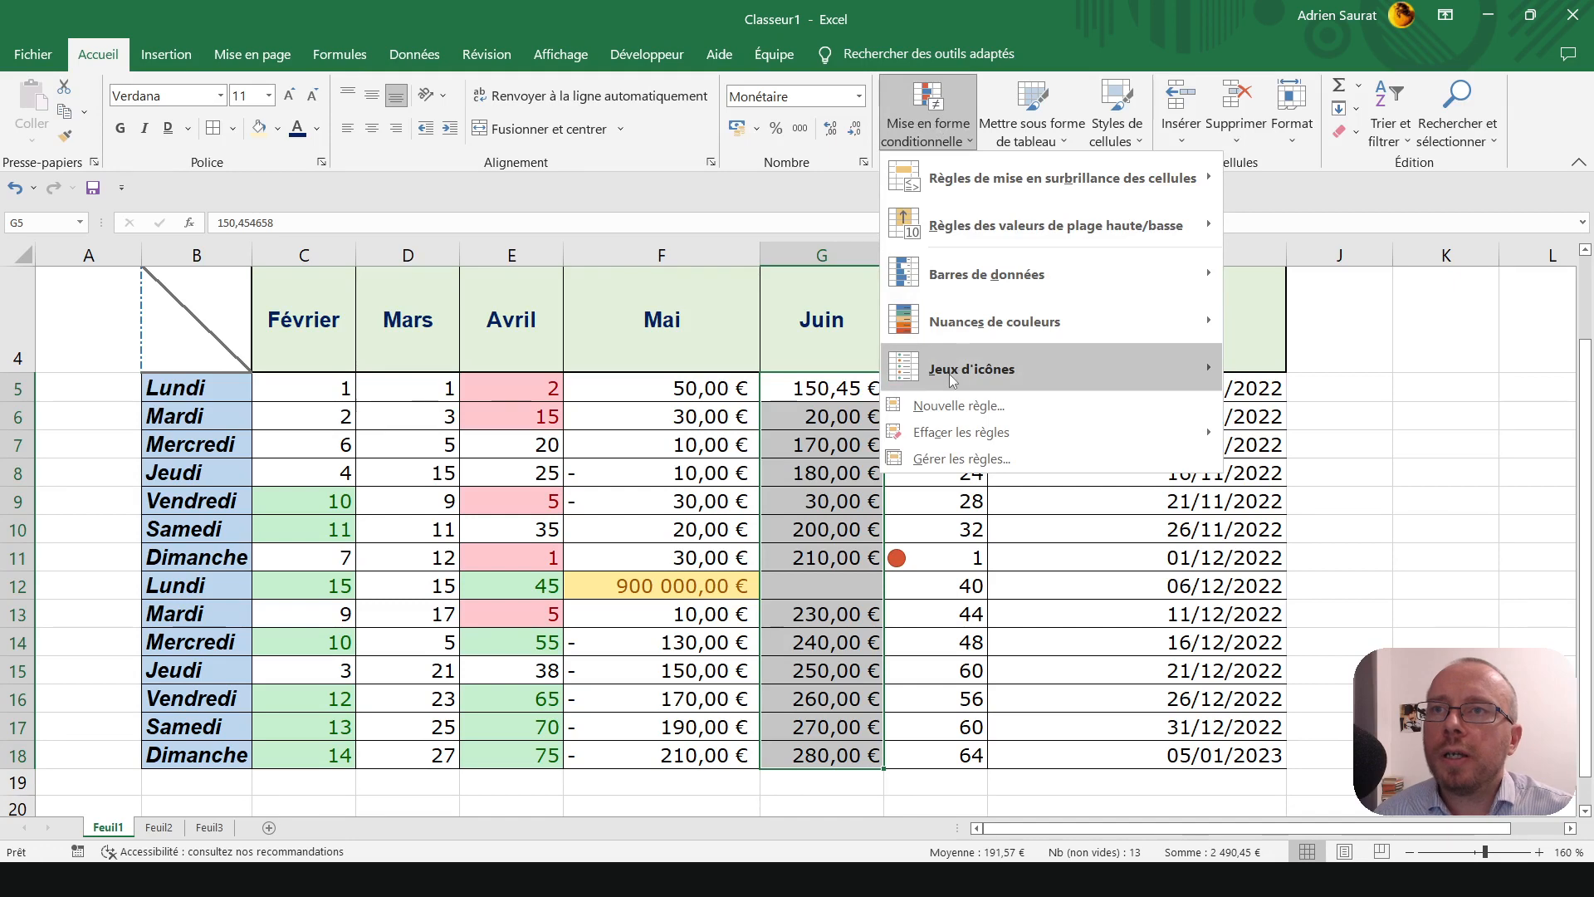
mouse_move(994, 325)
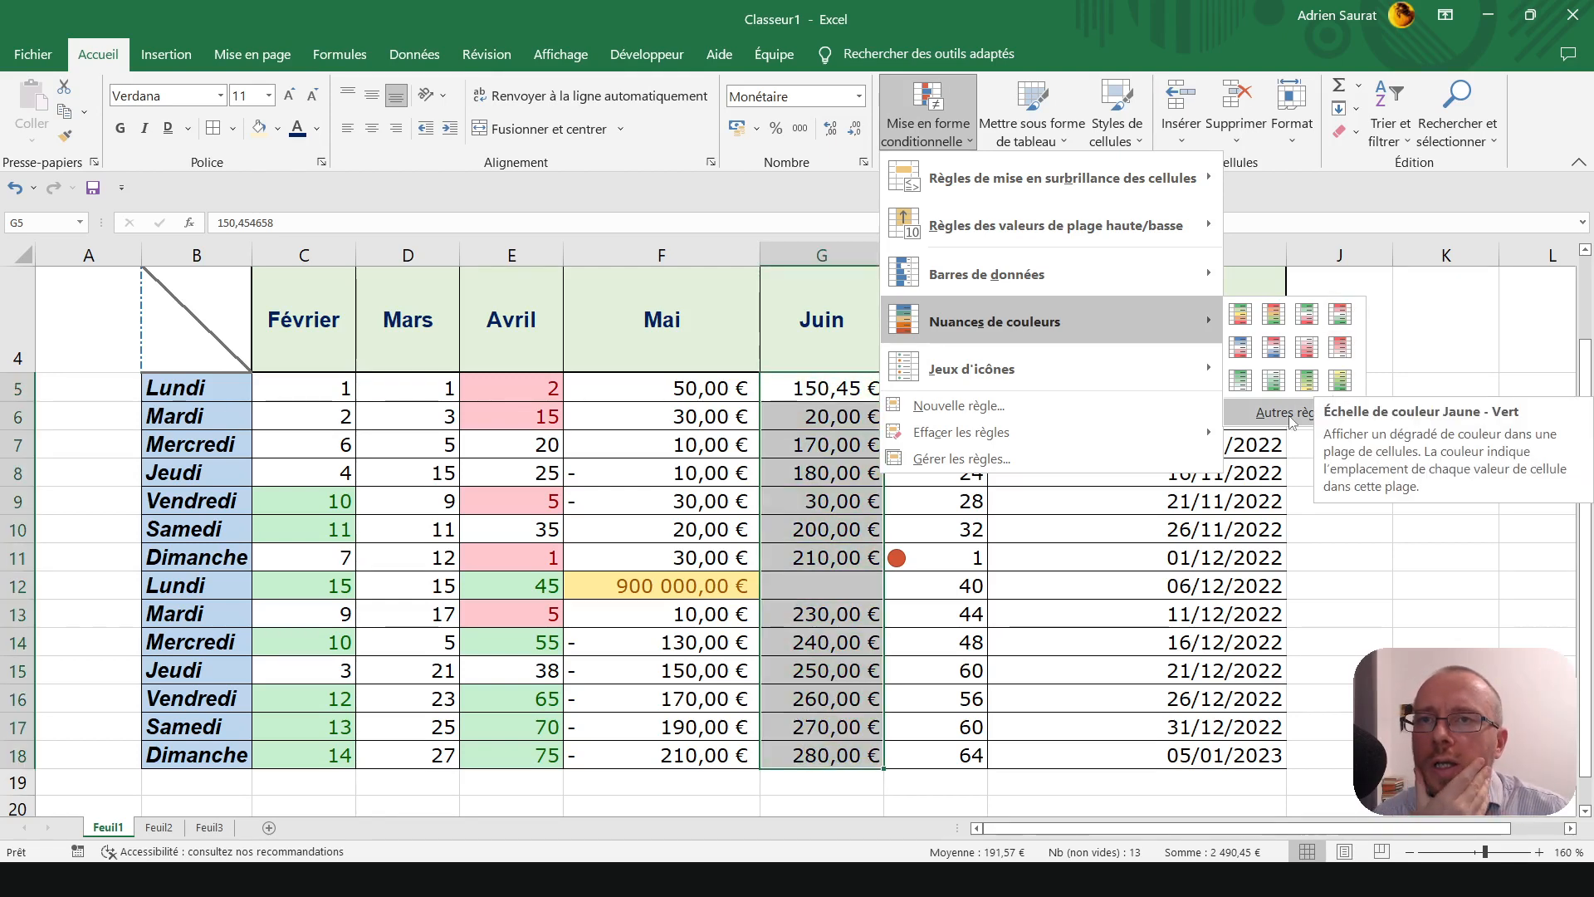
click(1340, 381)
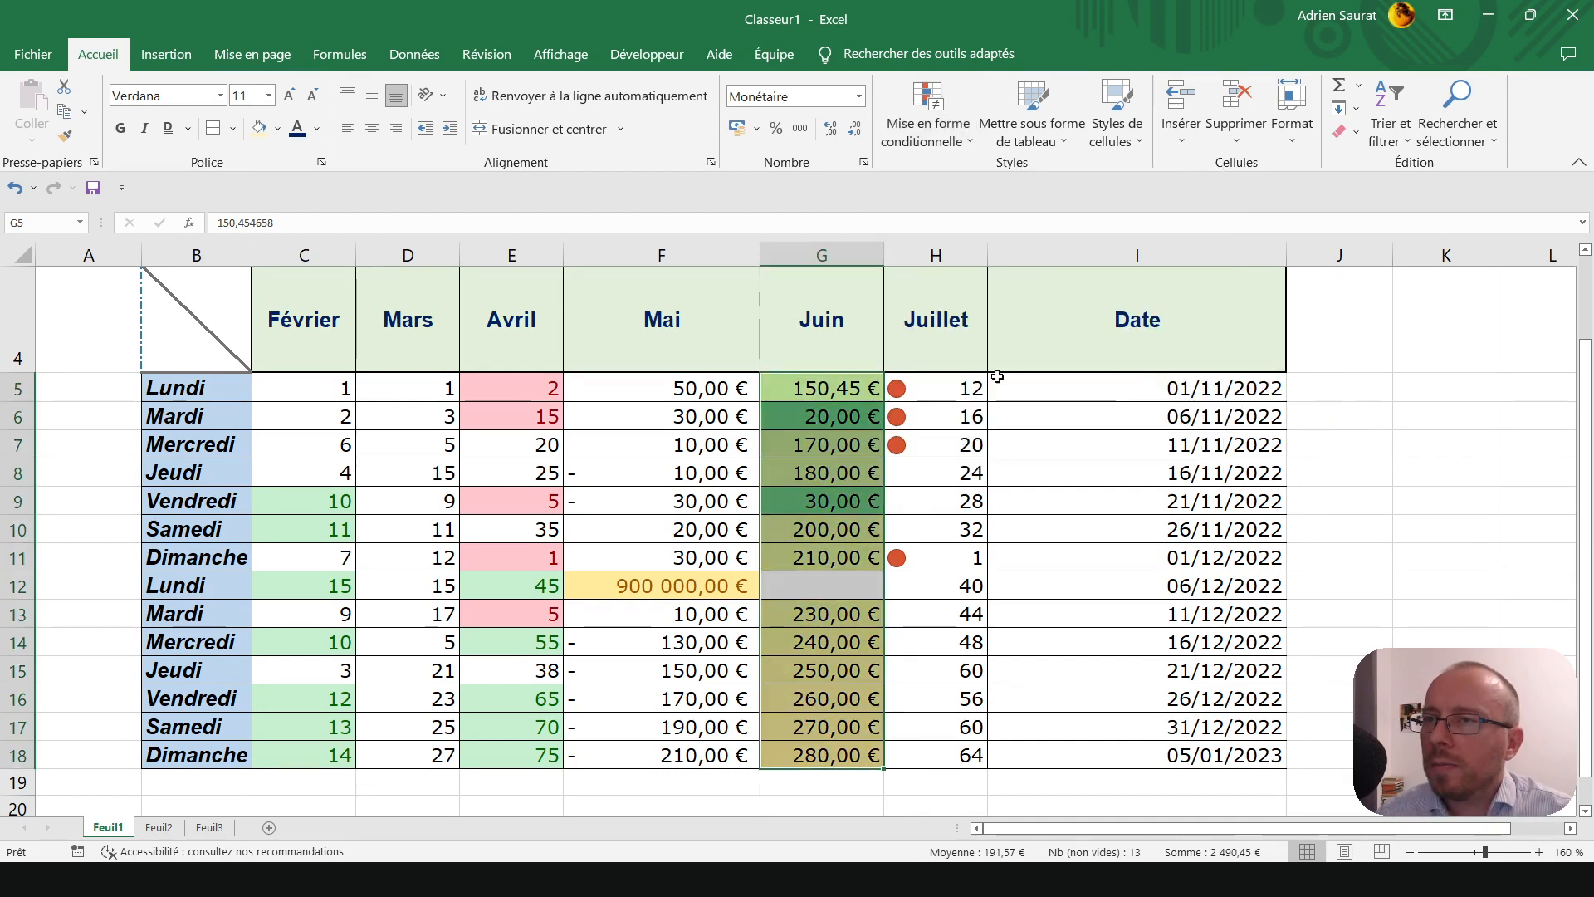
click(832, 734)
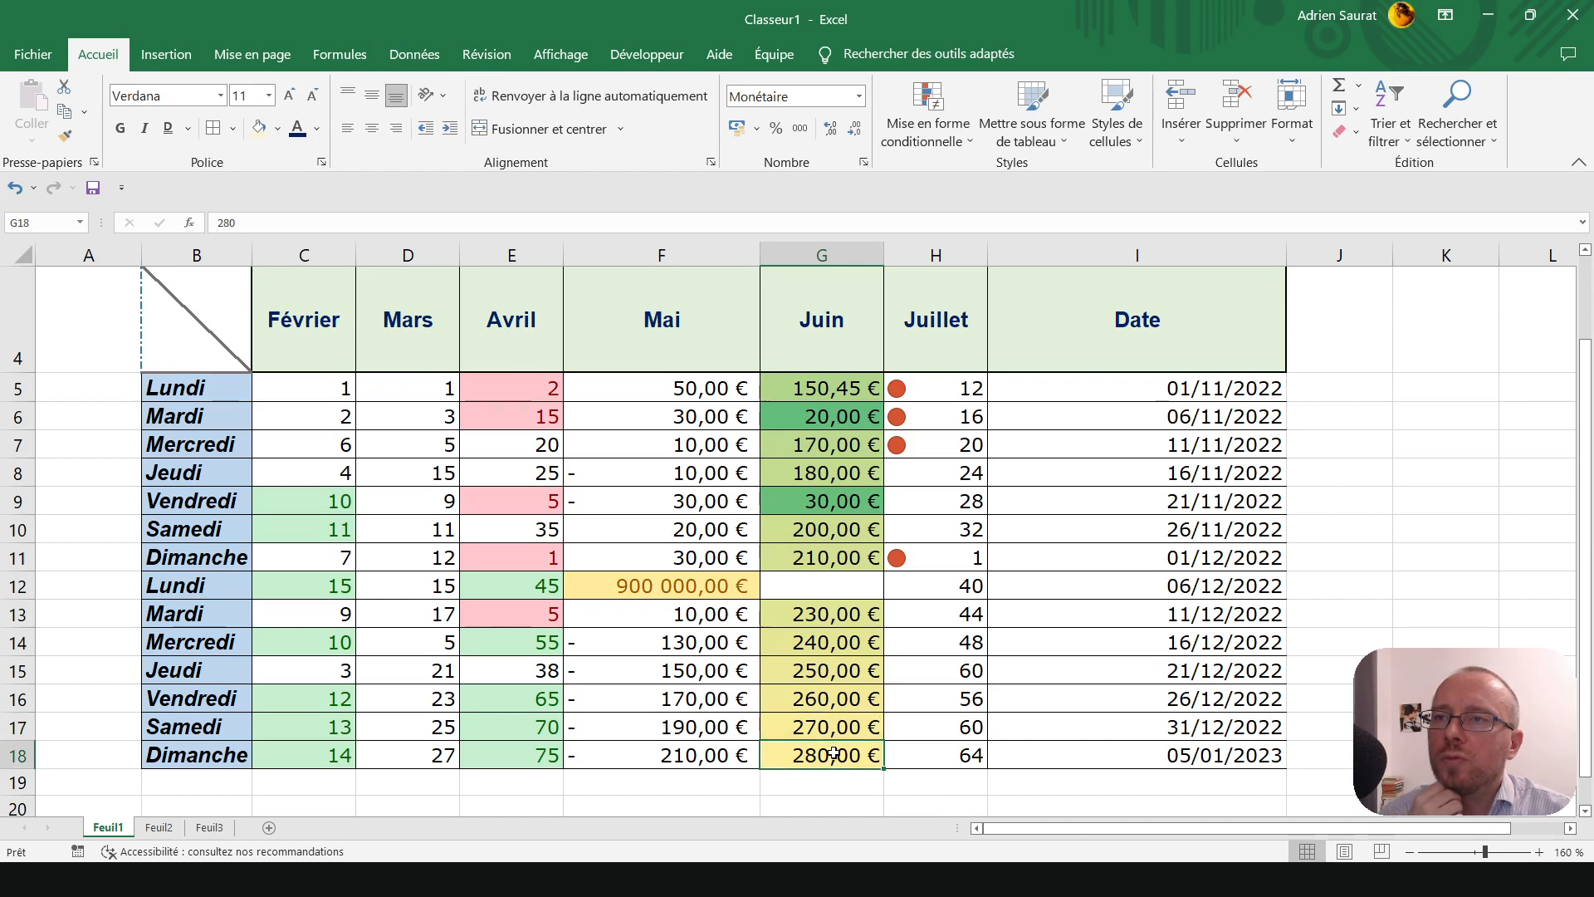
click(827, 422)
click(820, 501)
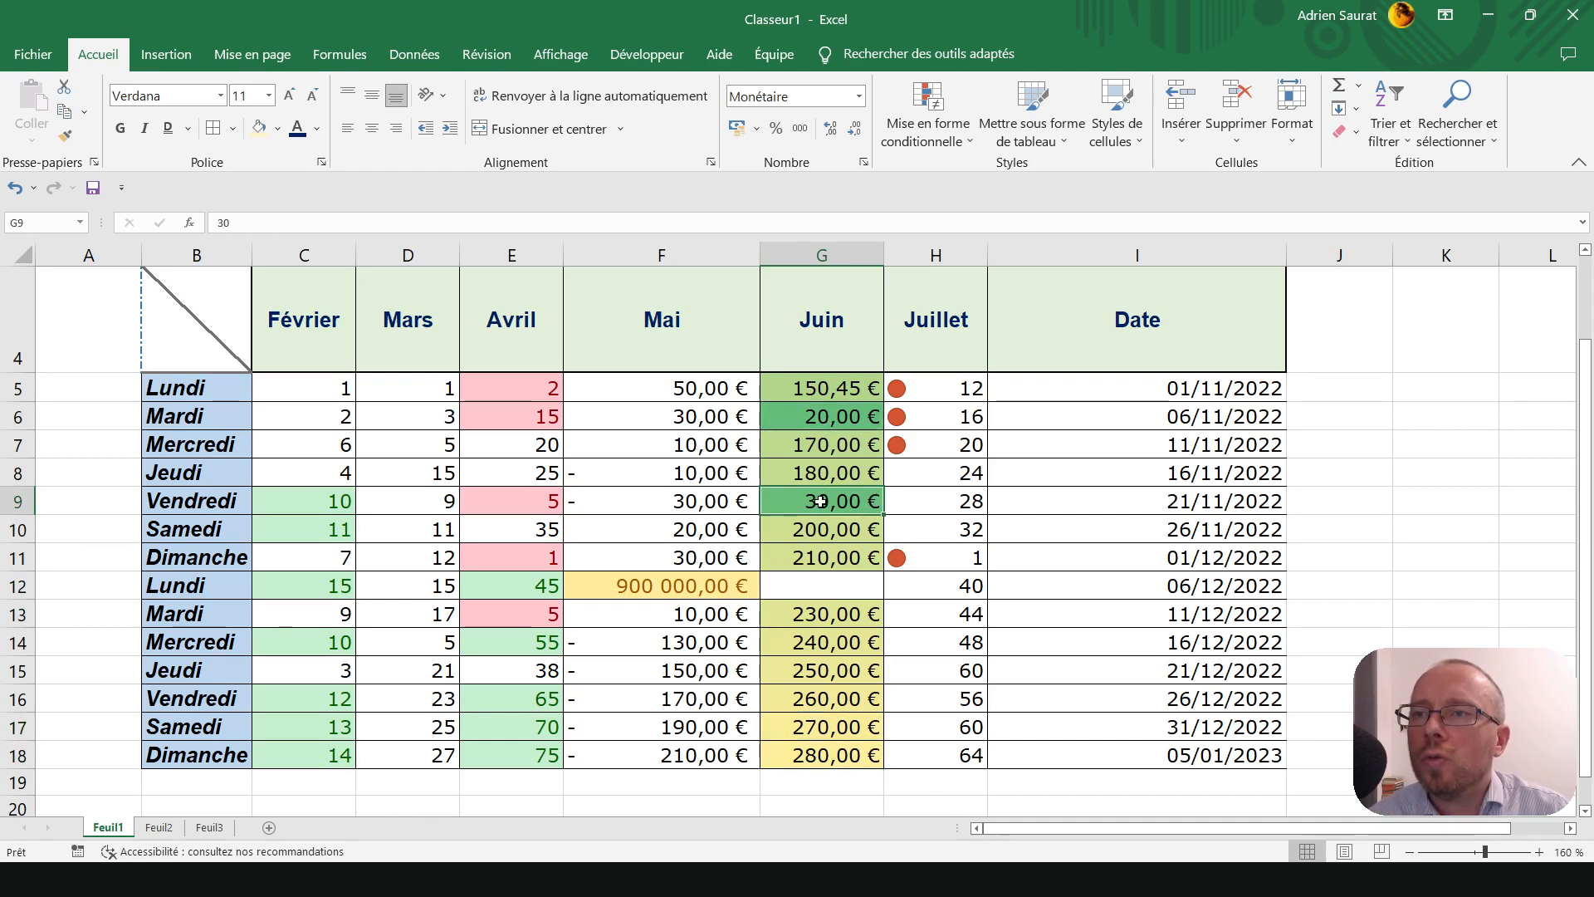
- Set the Juin value in cell G6 to 0
click(826, 413)
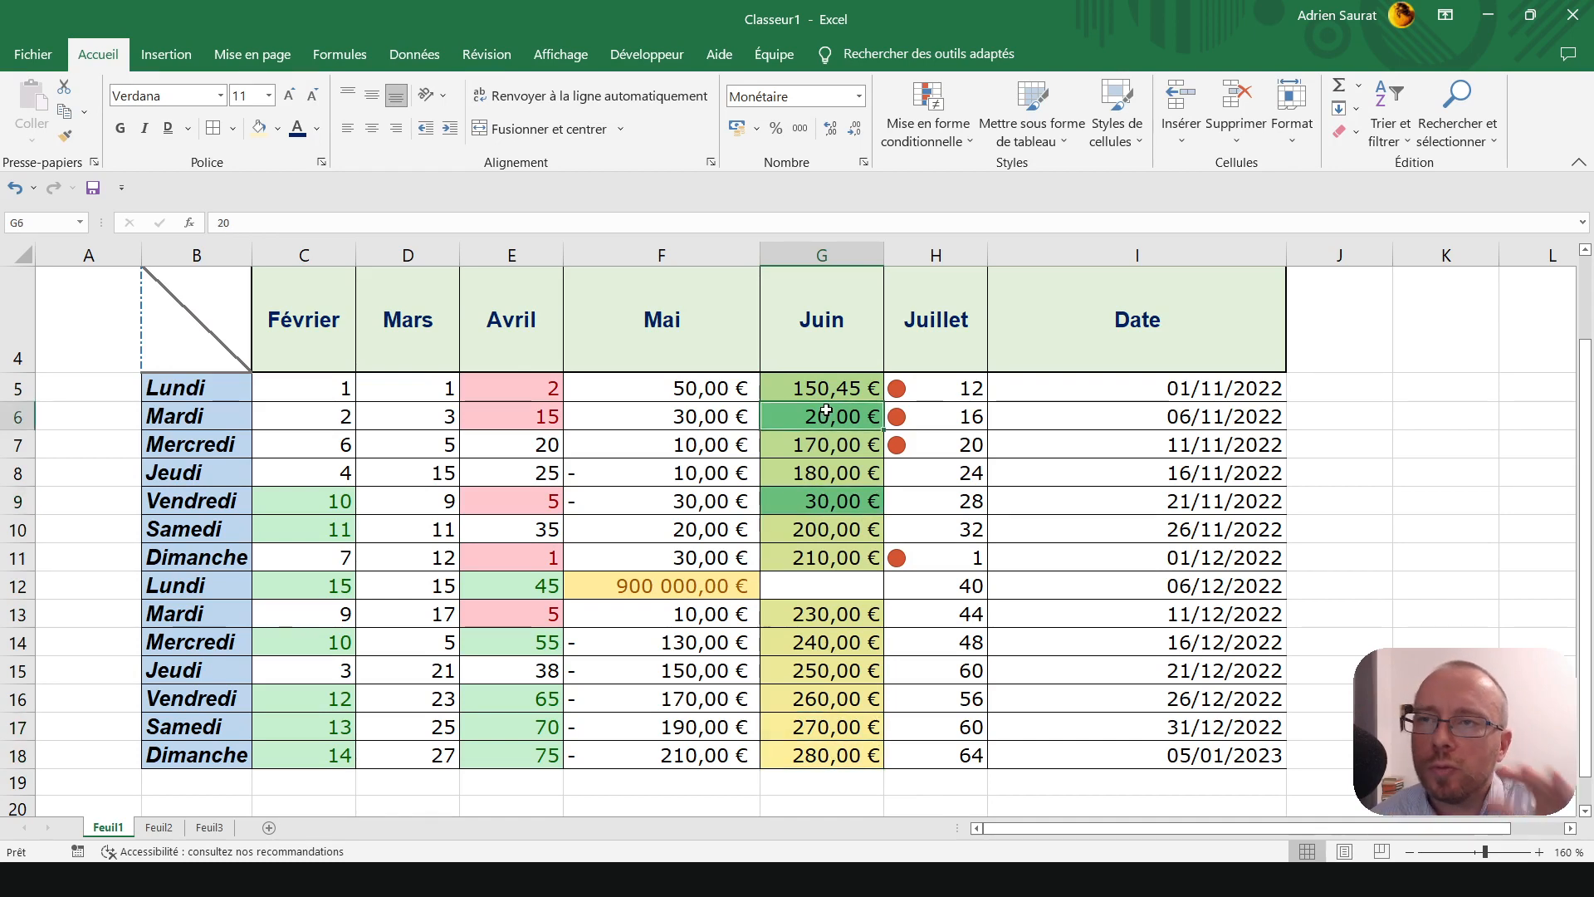
text(0)
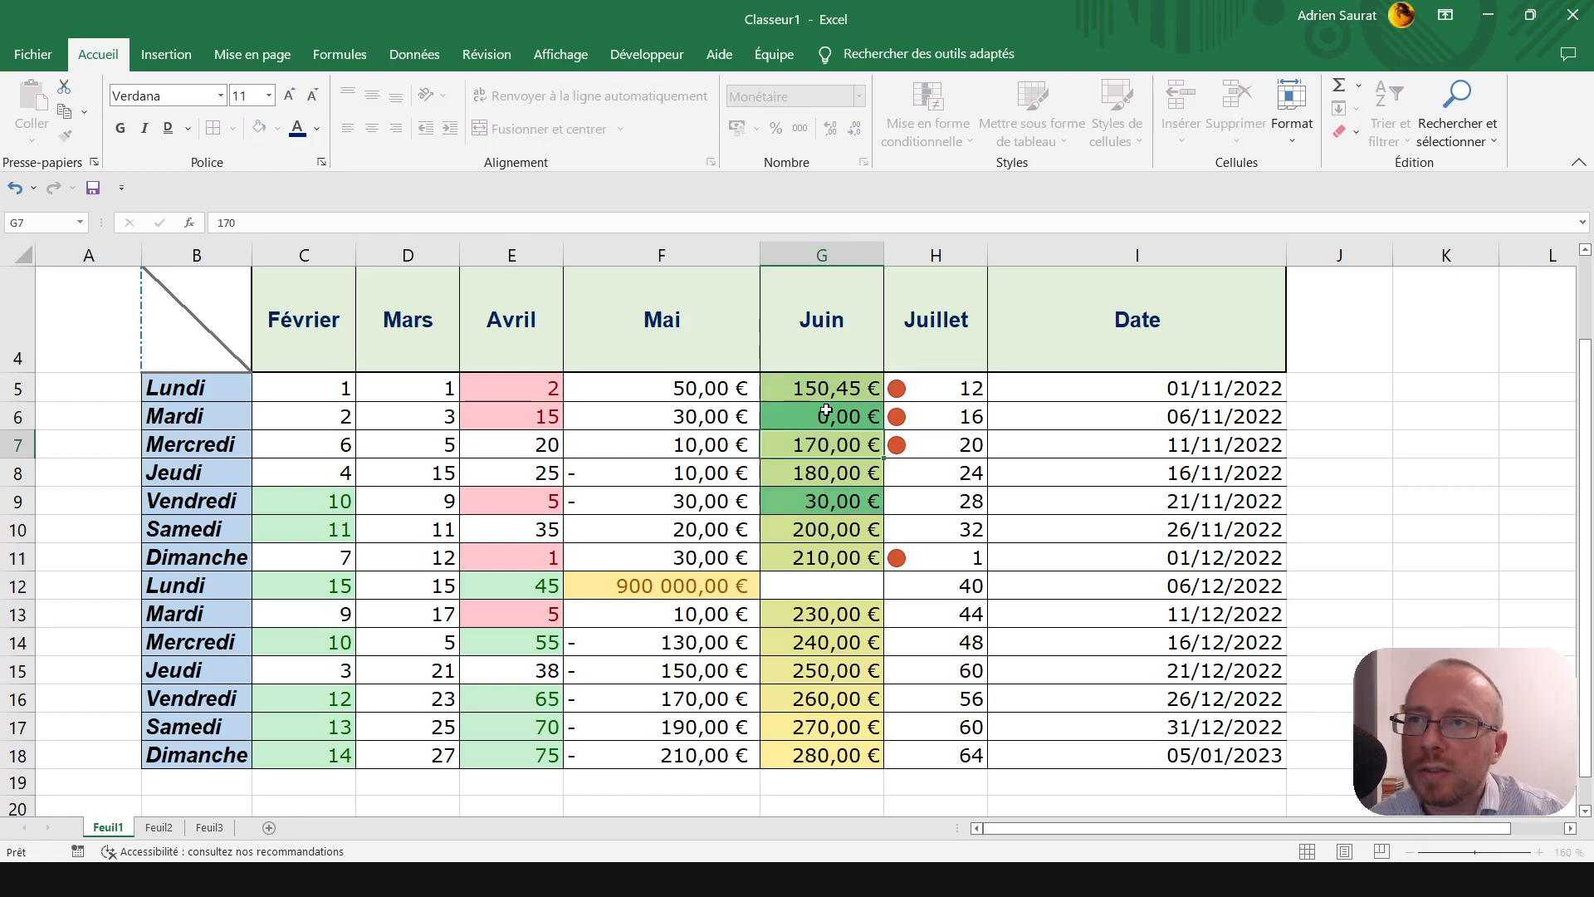
key(Return)
- Examine how the colour scale shades the Juin values down to row 18 and back up to row 13
key(Return)
key(Return)
key(Return)
key(Return)
key(Return)
key(Return)
key(Return)
key(Return)
key(Return)
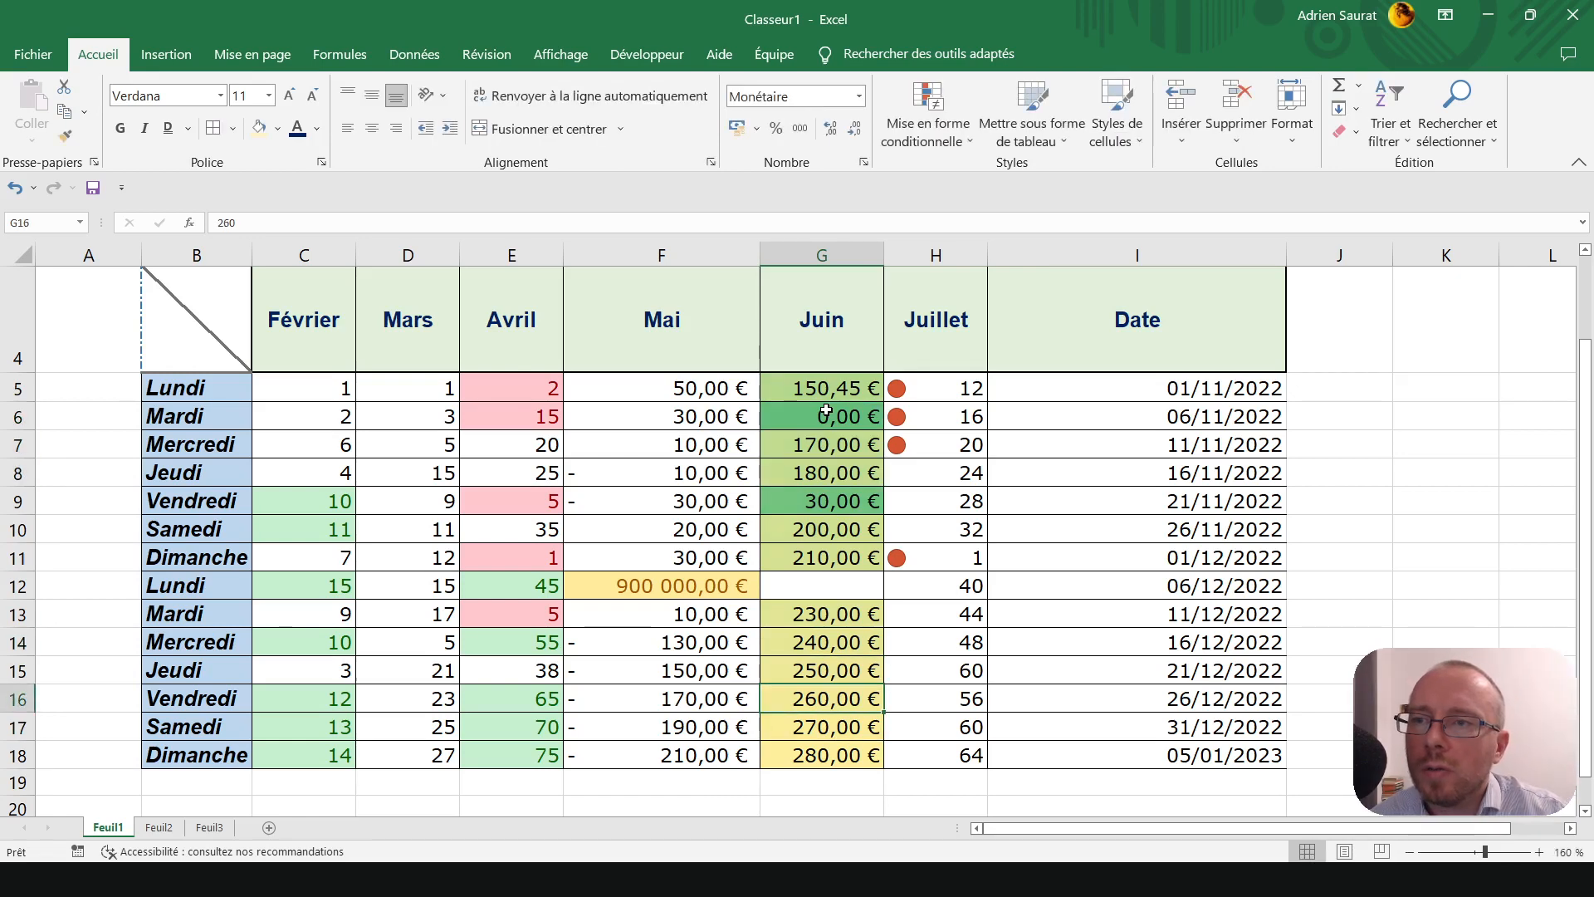
key(Return)
key(Return)
key(Up)
key(Up)
key(Up)
key(Up)
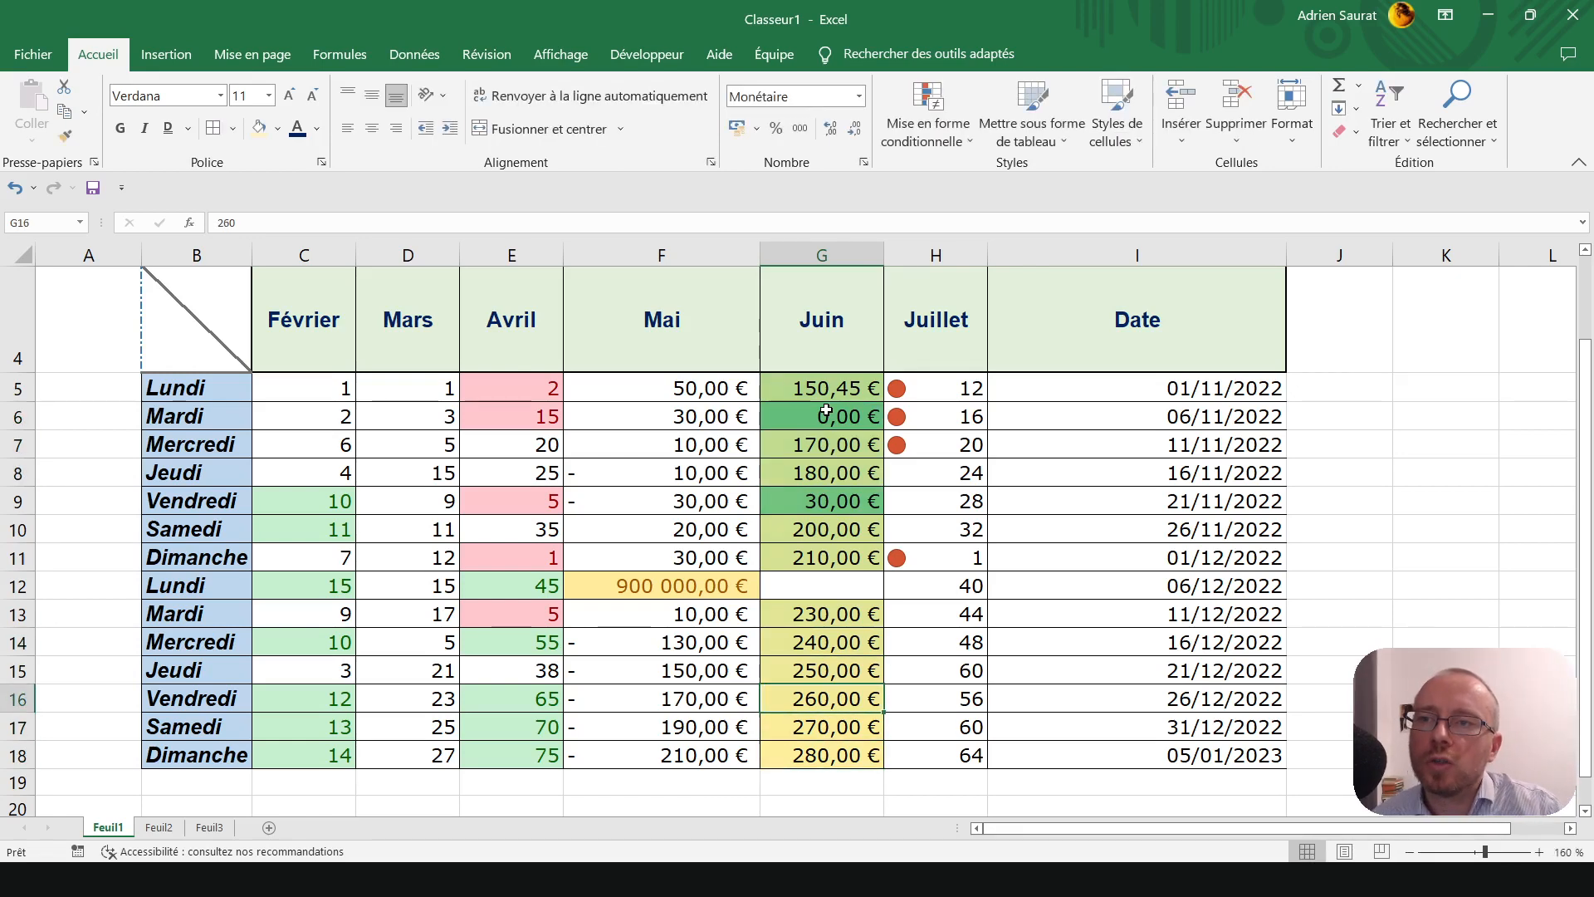
key(Up)
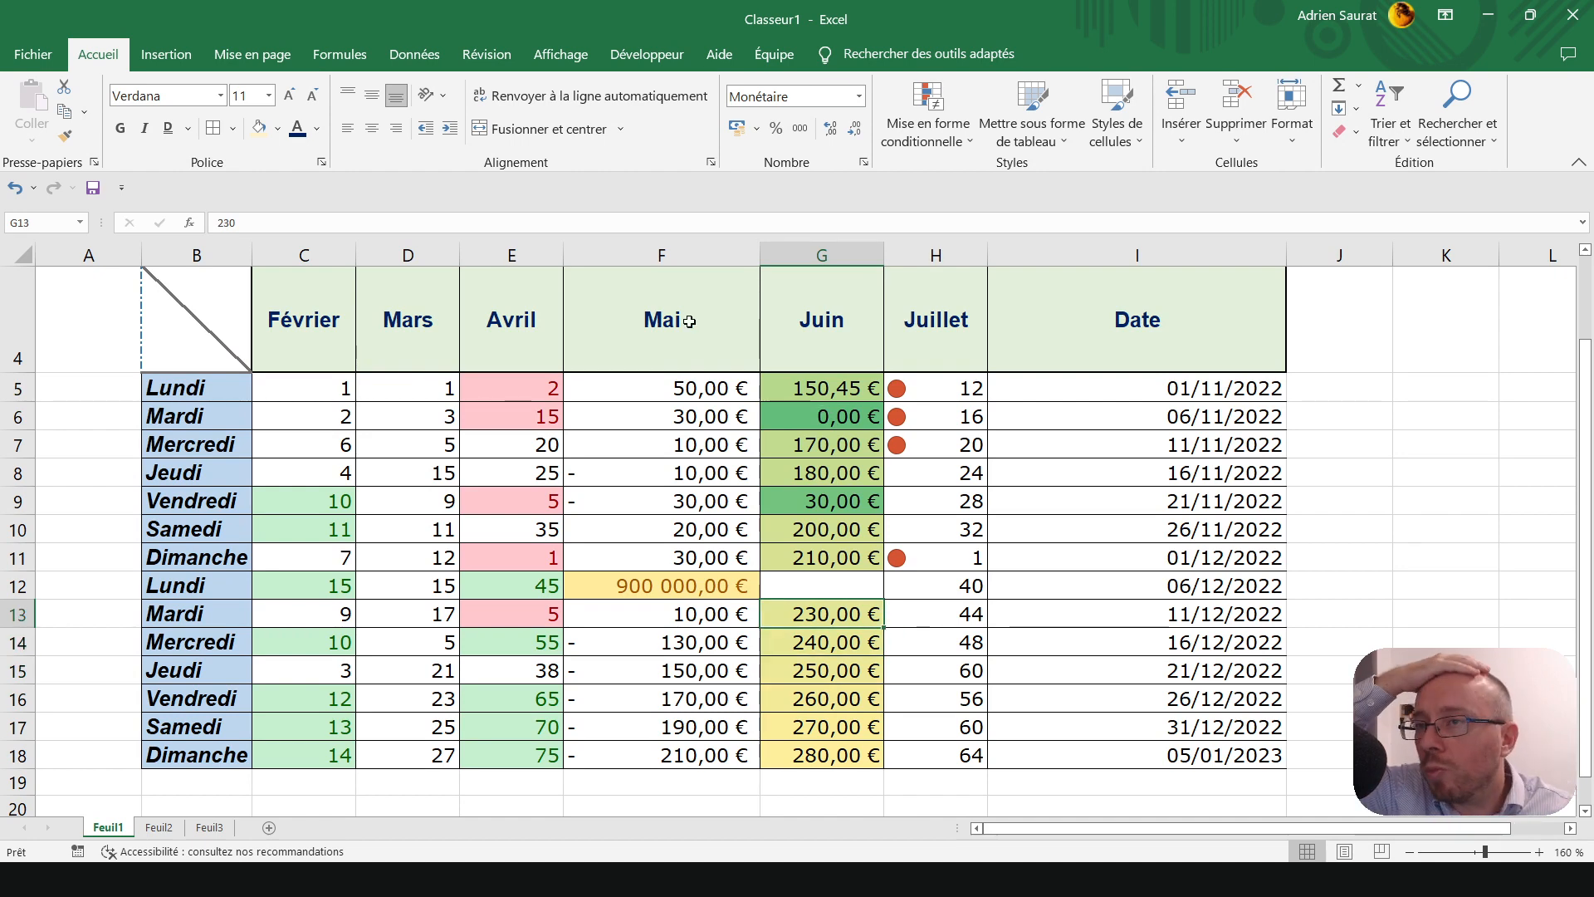
- Fill the empty Juin cell G12 with the value 150
drag(829, 770, 829, 758)
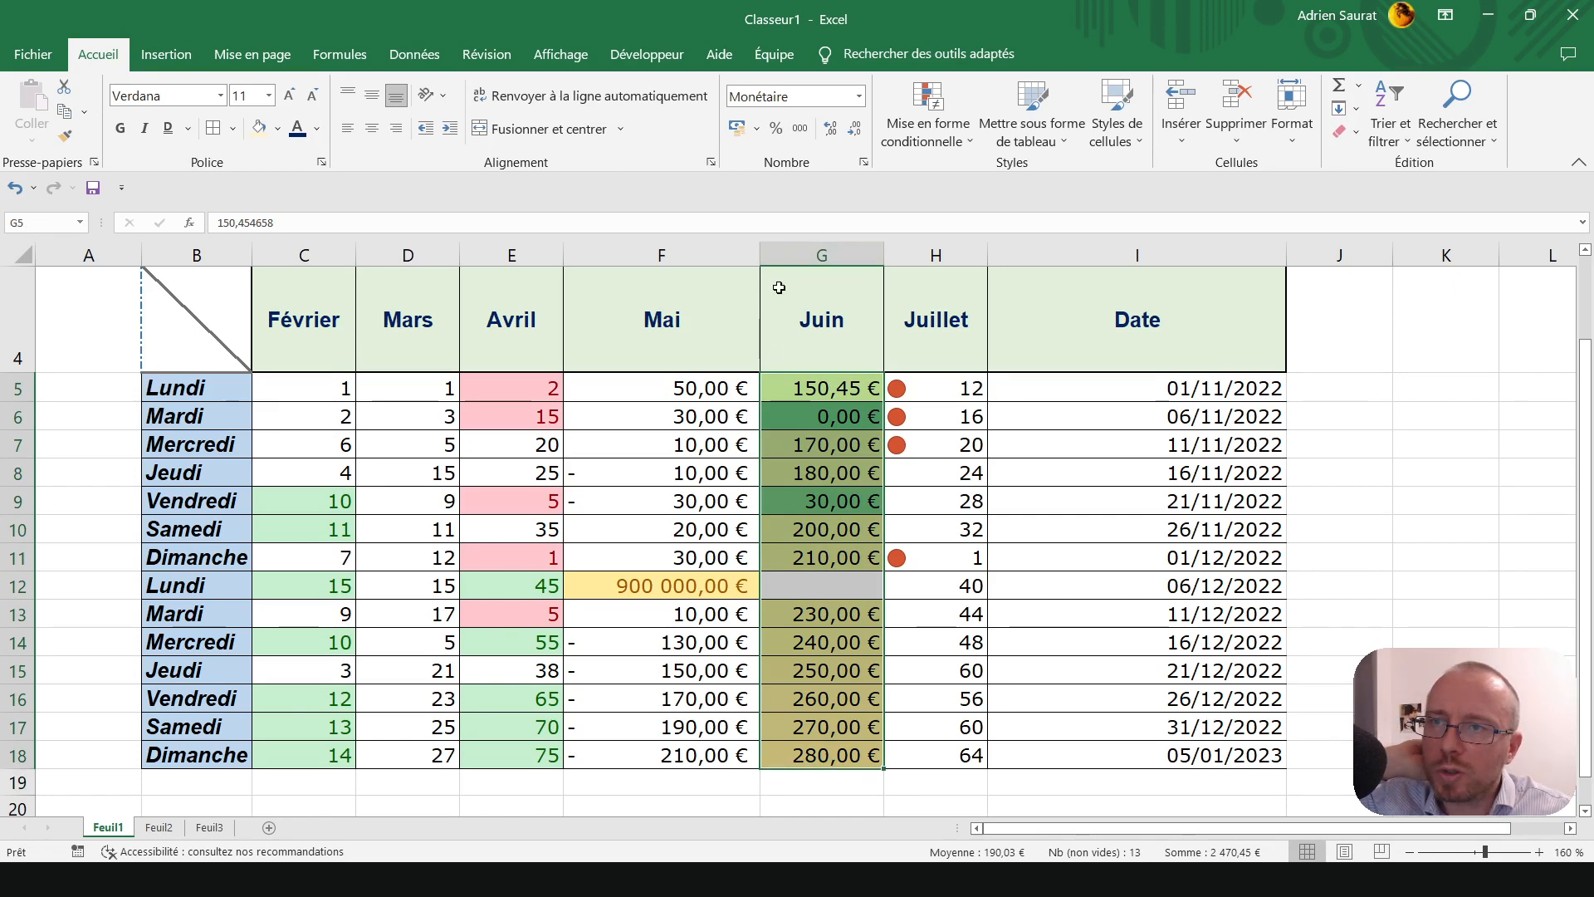
click(810, 583)
text(150)
key(Return)
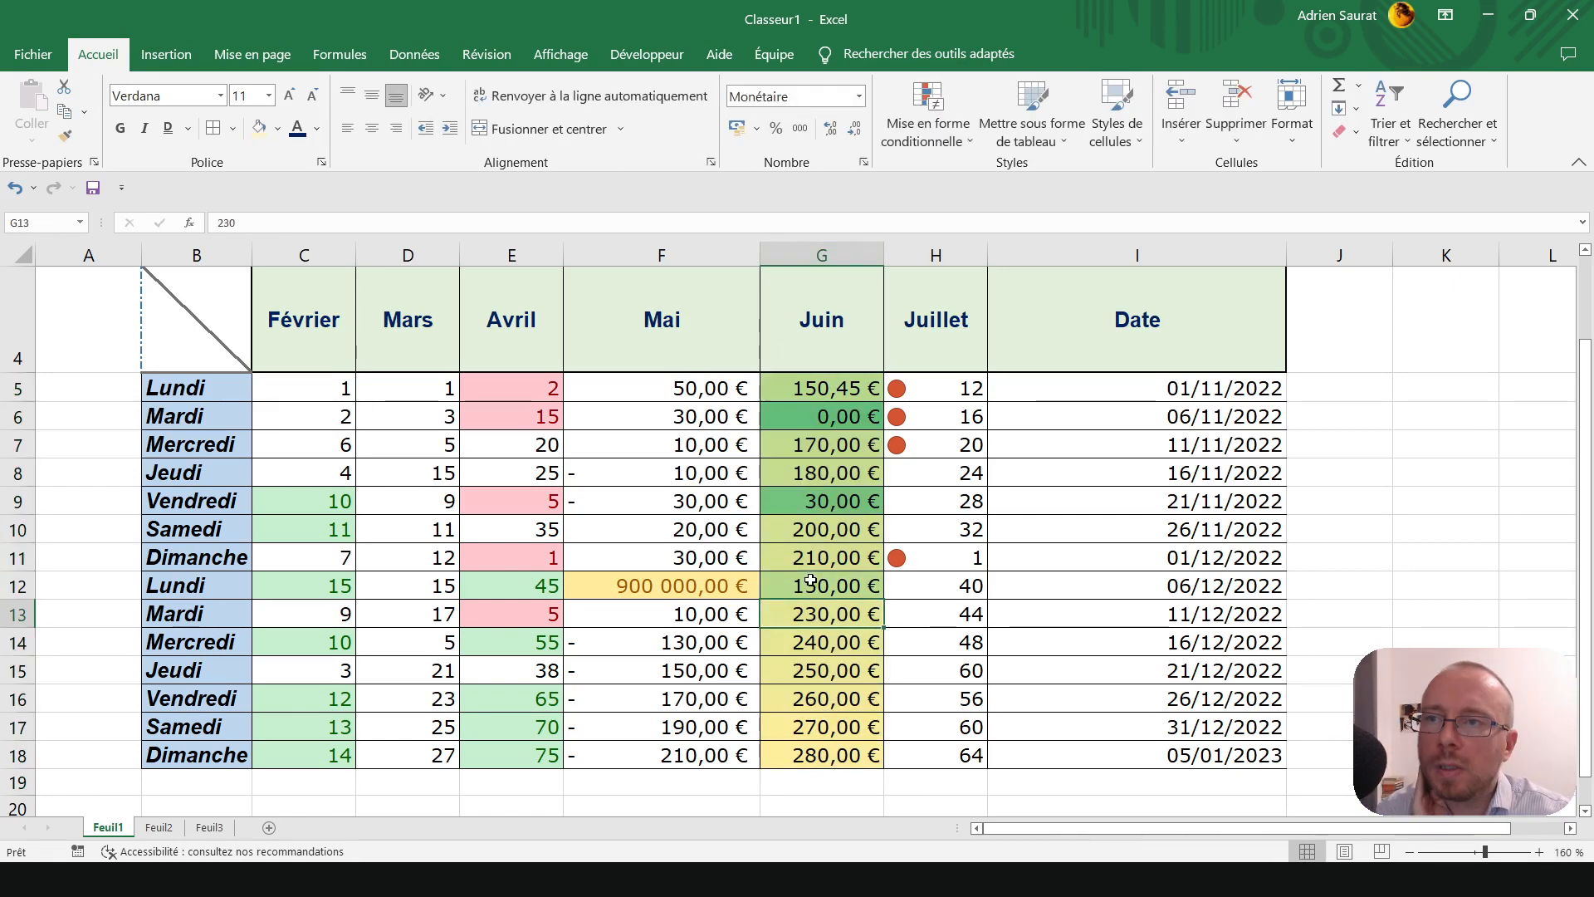
- Add blue gradient data bars to the Juin values G5:G18 and inspect the bars in a few cells
drag(820, 389, 822, 755)
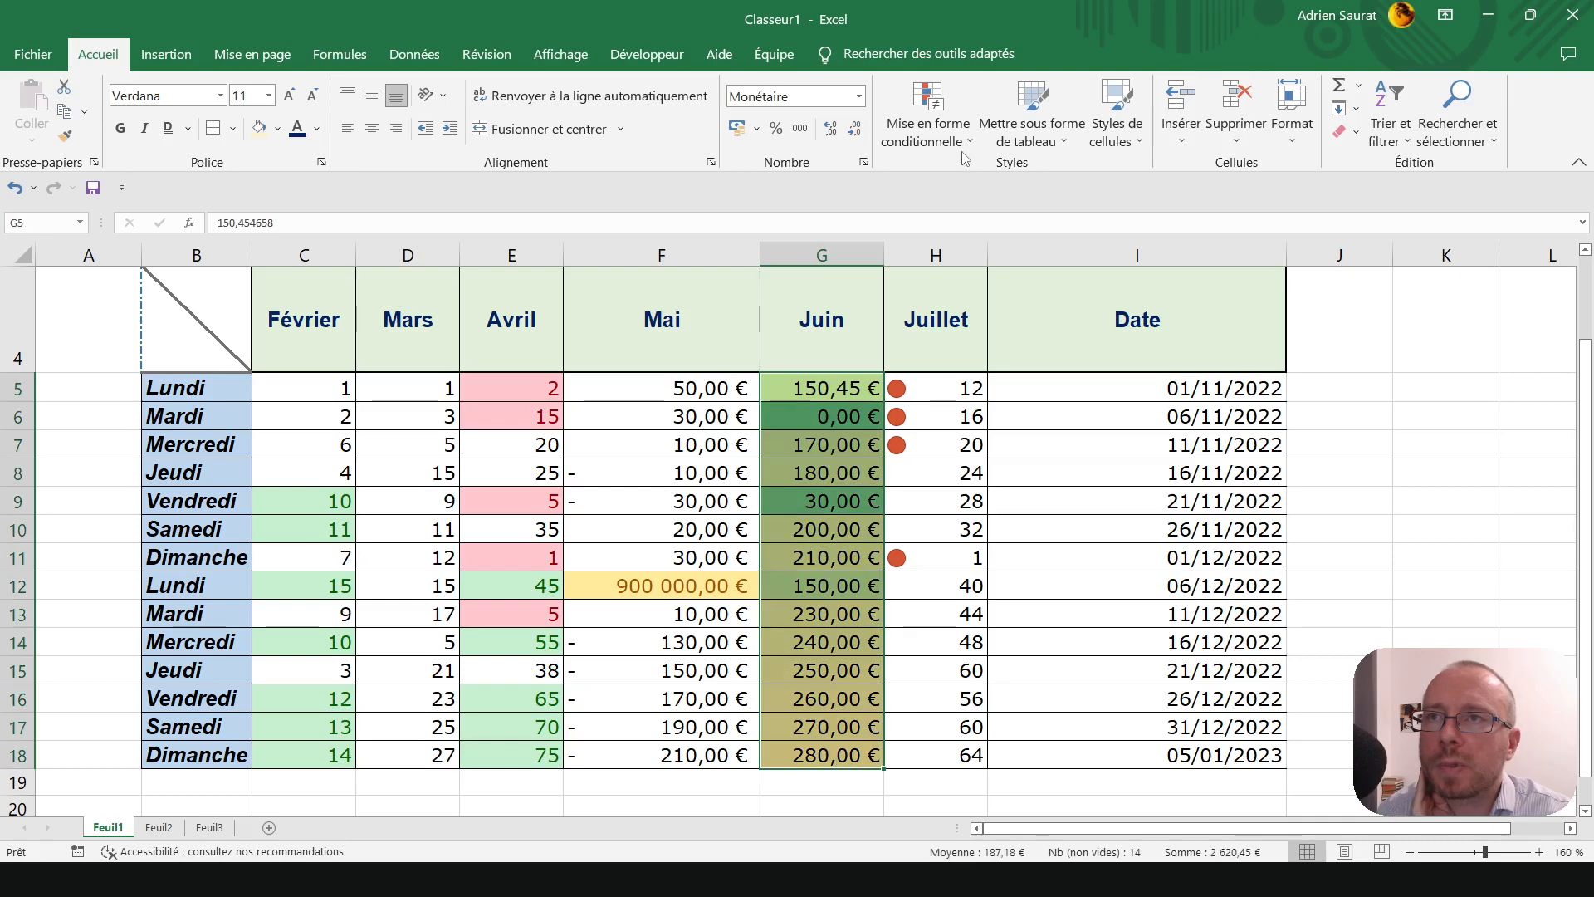
click(898, 150)
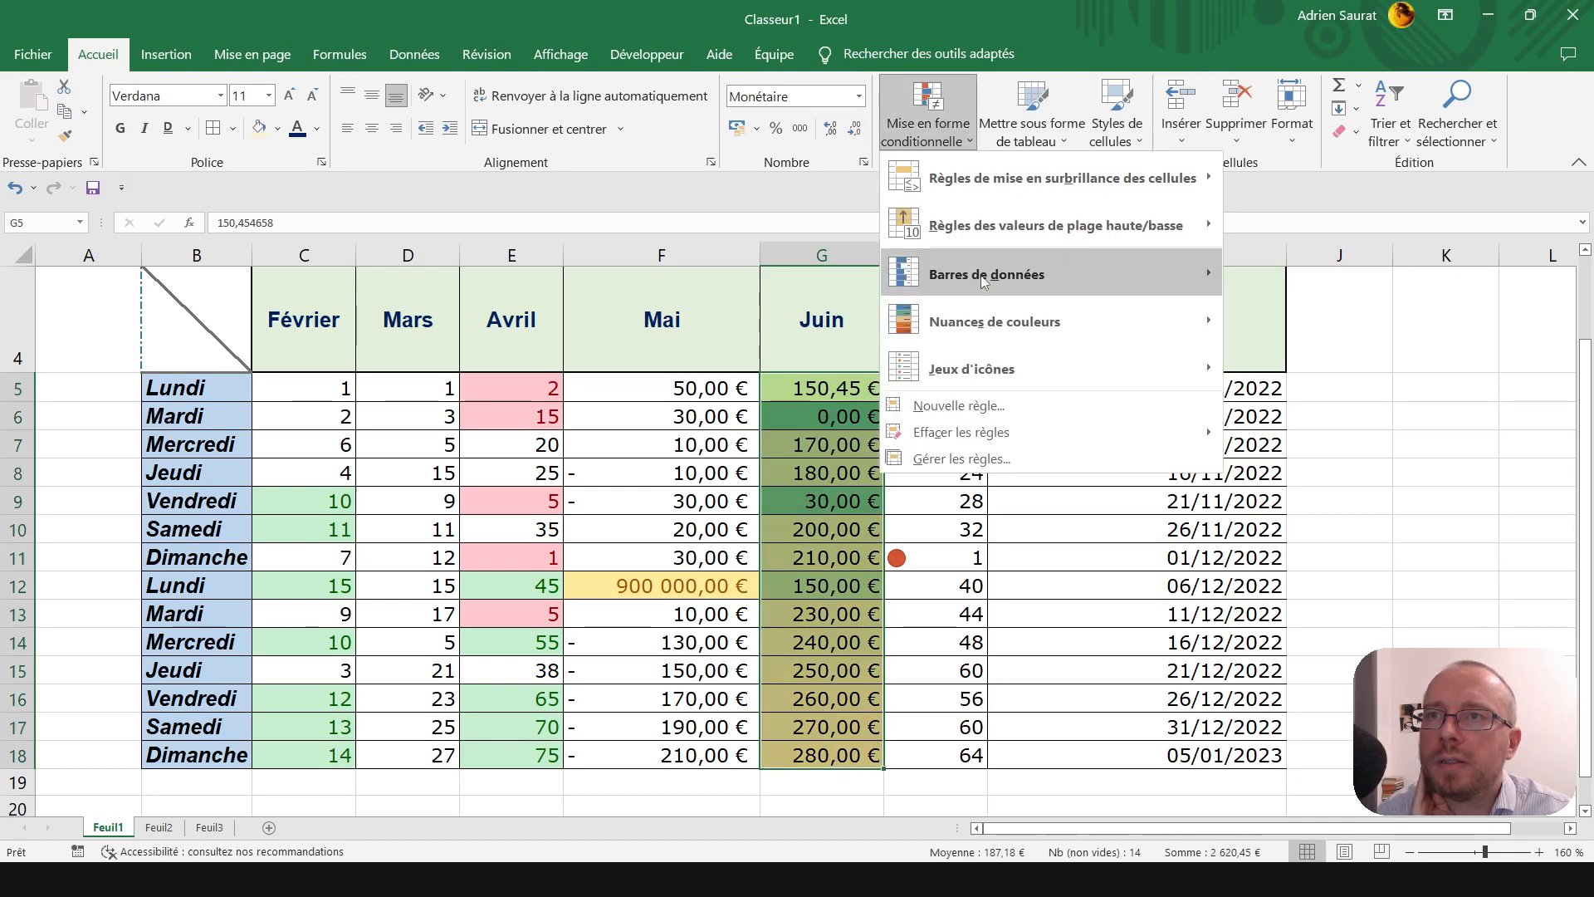
mouse_move(989, 278)
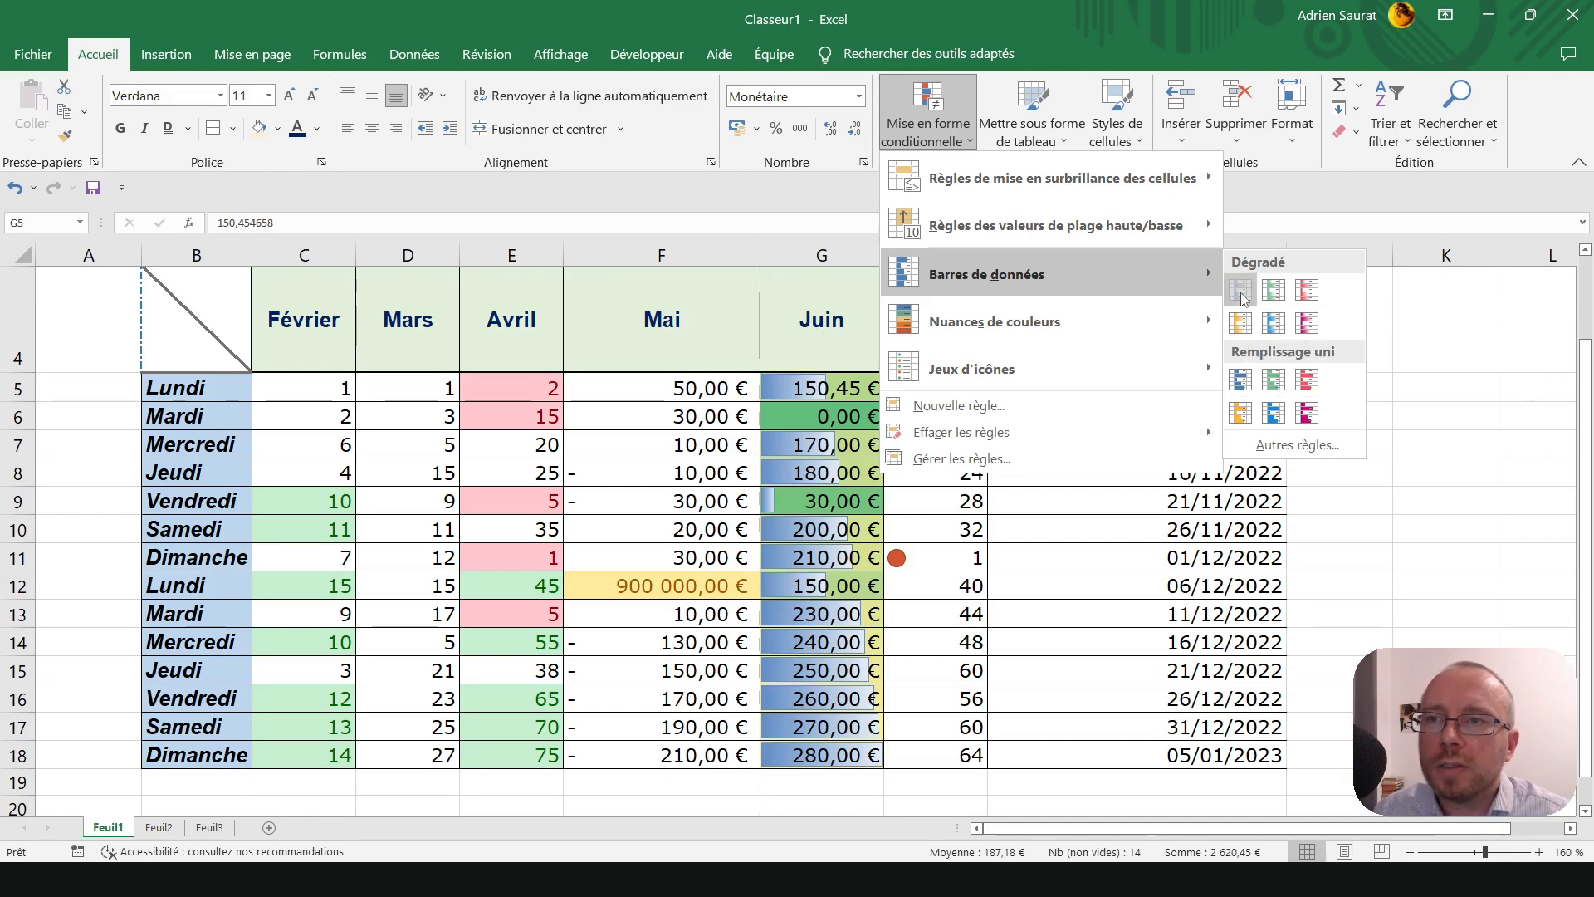
click(1241, 291)
click(822, 506)
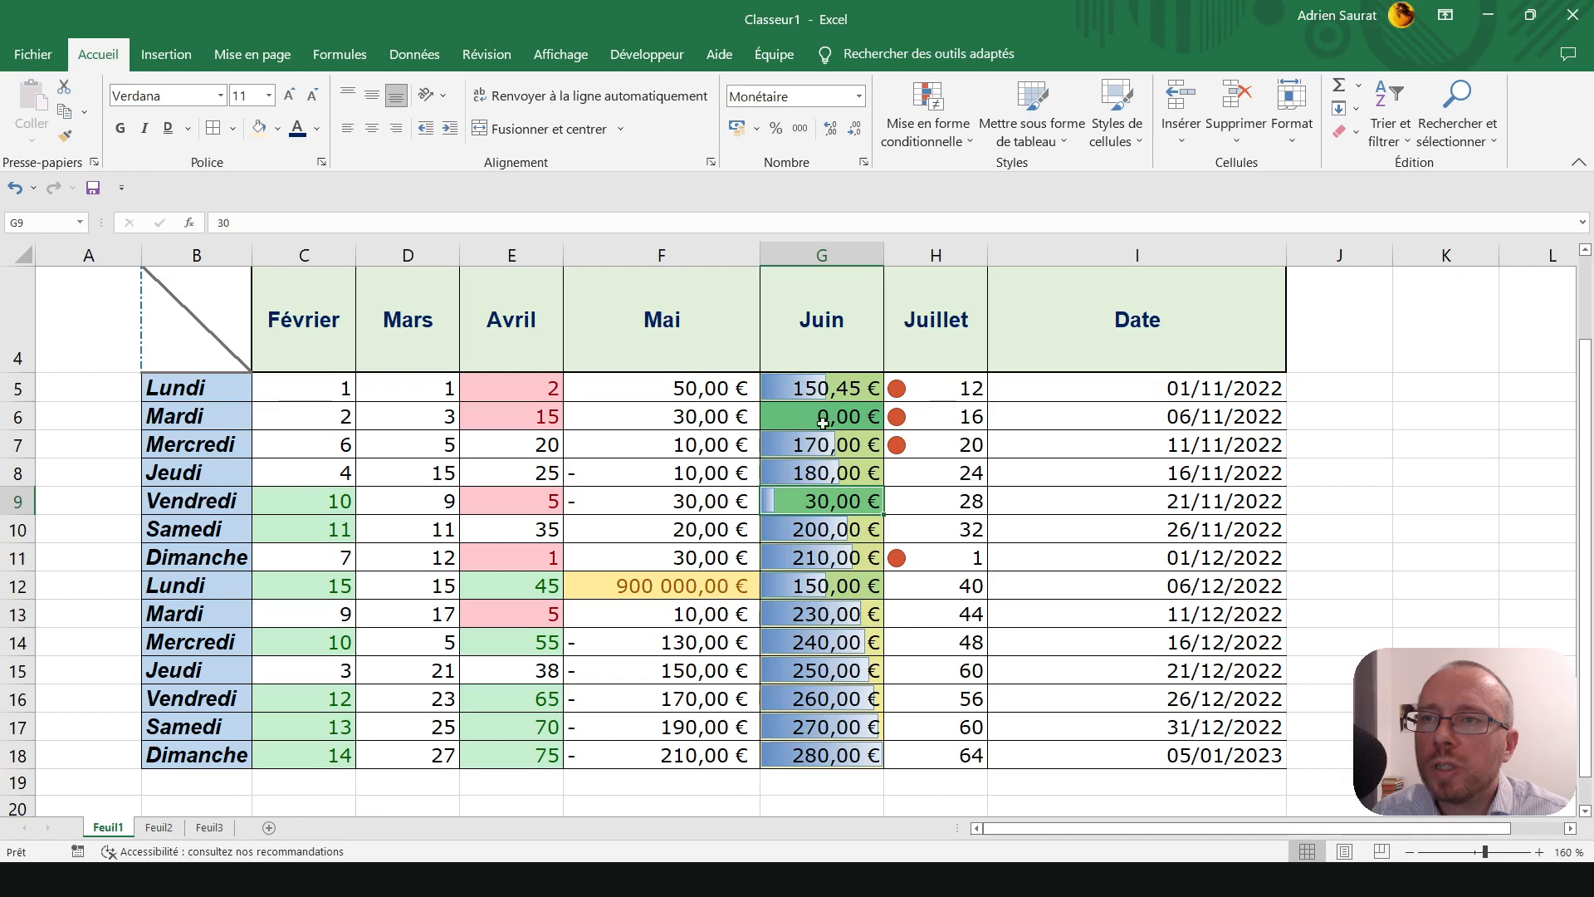
click(793, 691)
- Undo the data bars on the Juin column and the last value entered in cell G12
key(ctrl+z)
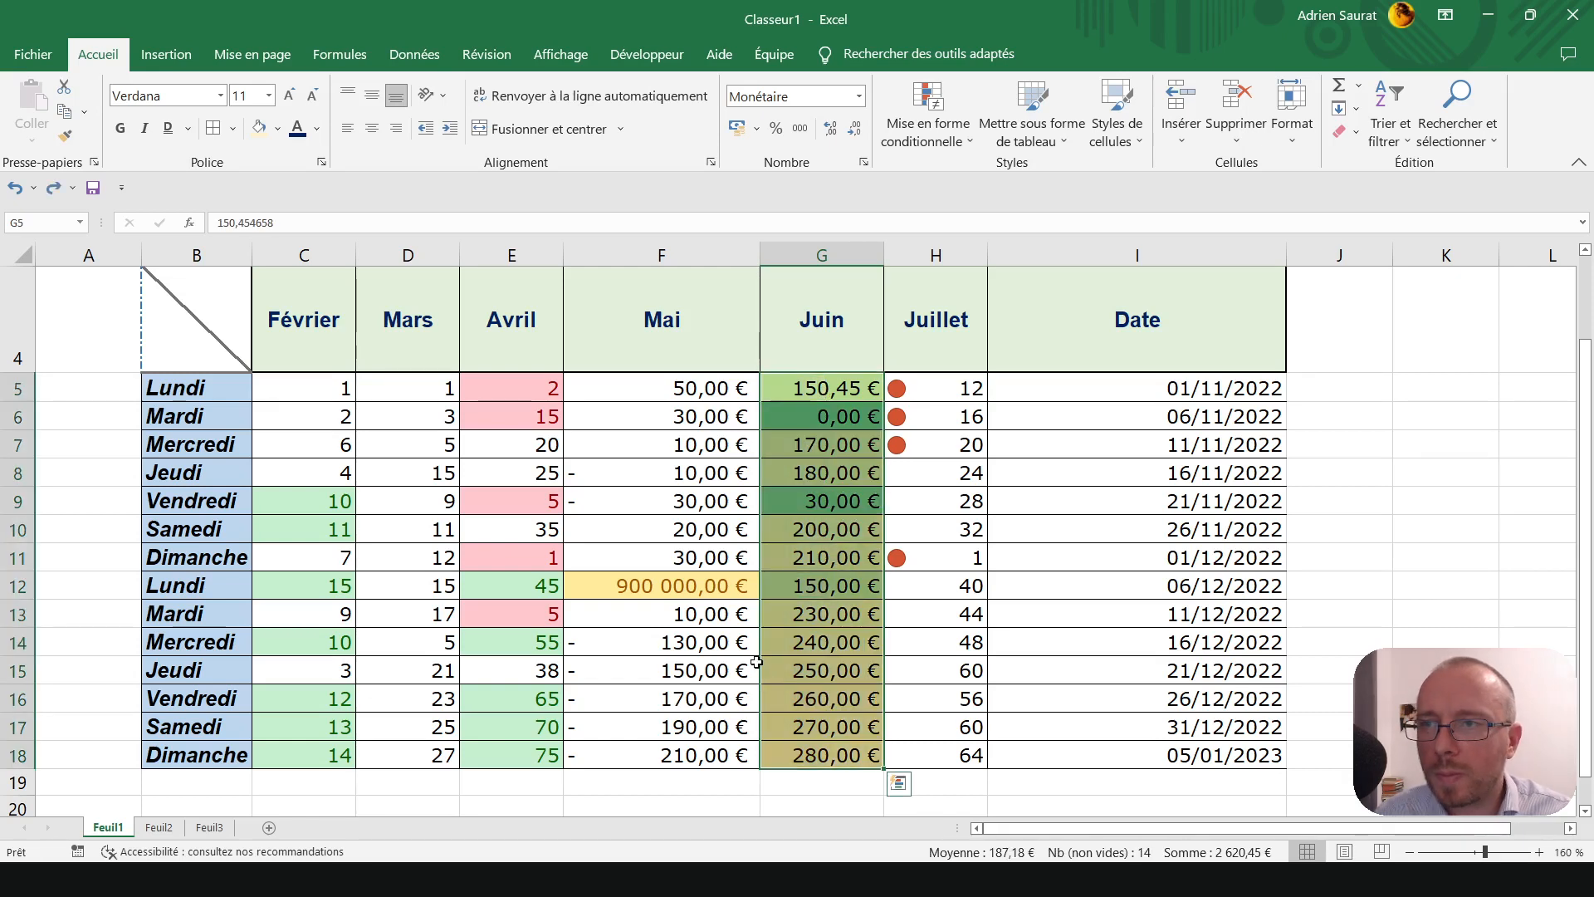
click(794, 490)
key(ctrl+s)
click(920, 562)
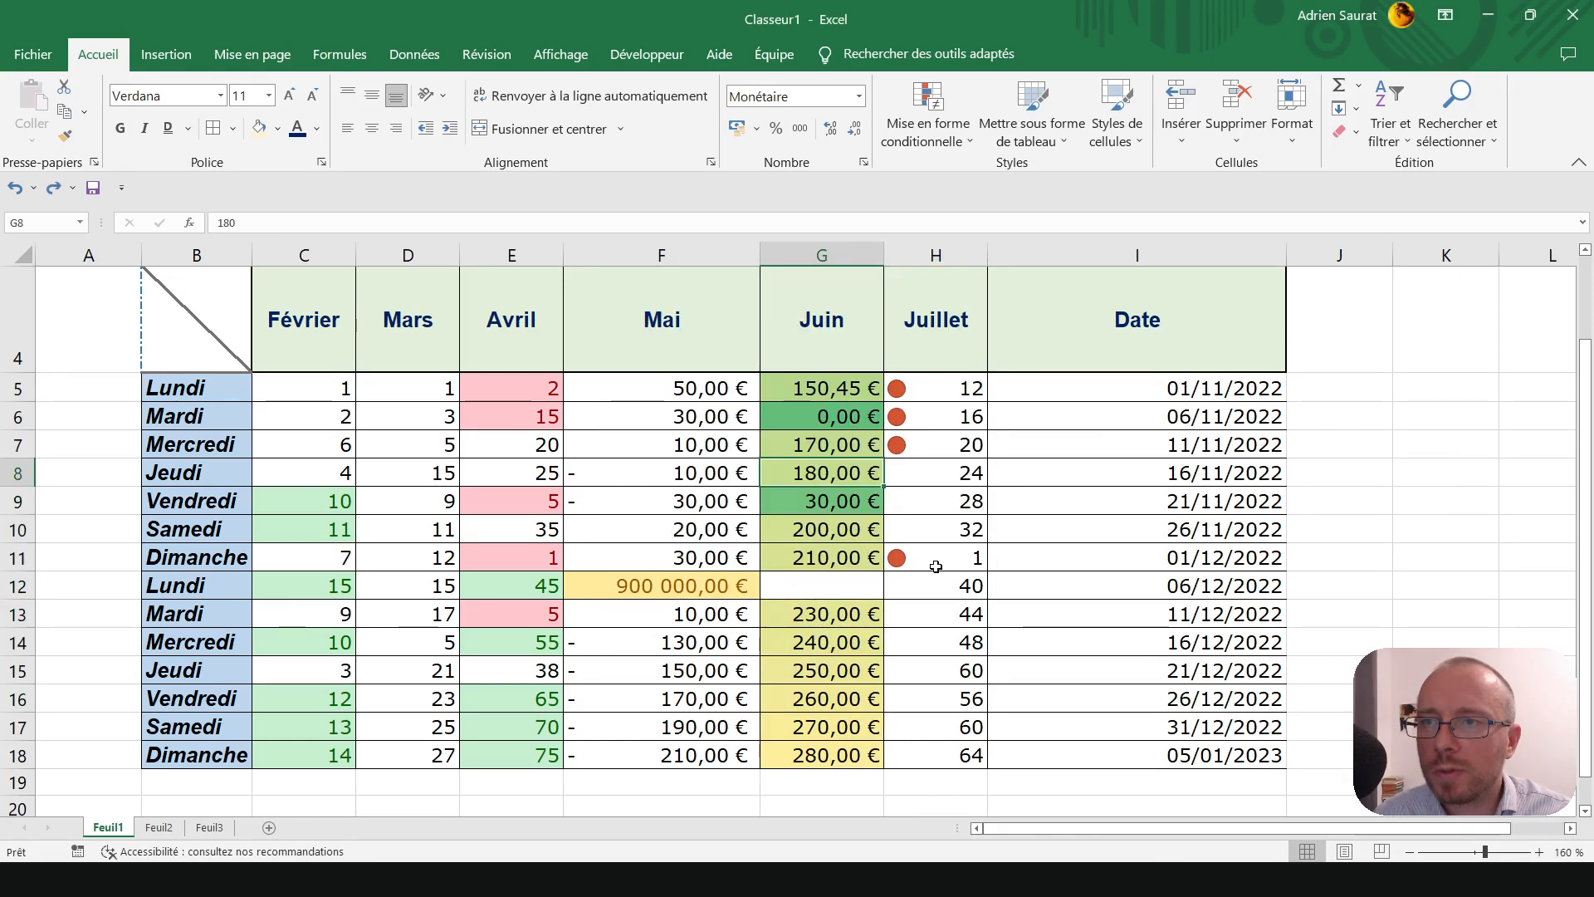
- Clear the conditional formatting rules from the Juin cells G5:G18 only
click(842, 585)
drag(822, 387, 823, 755)
click(927, 116)
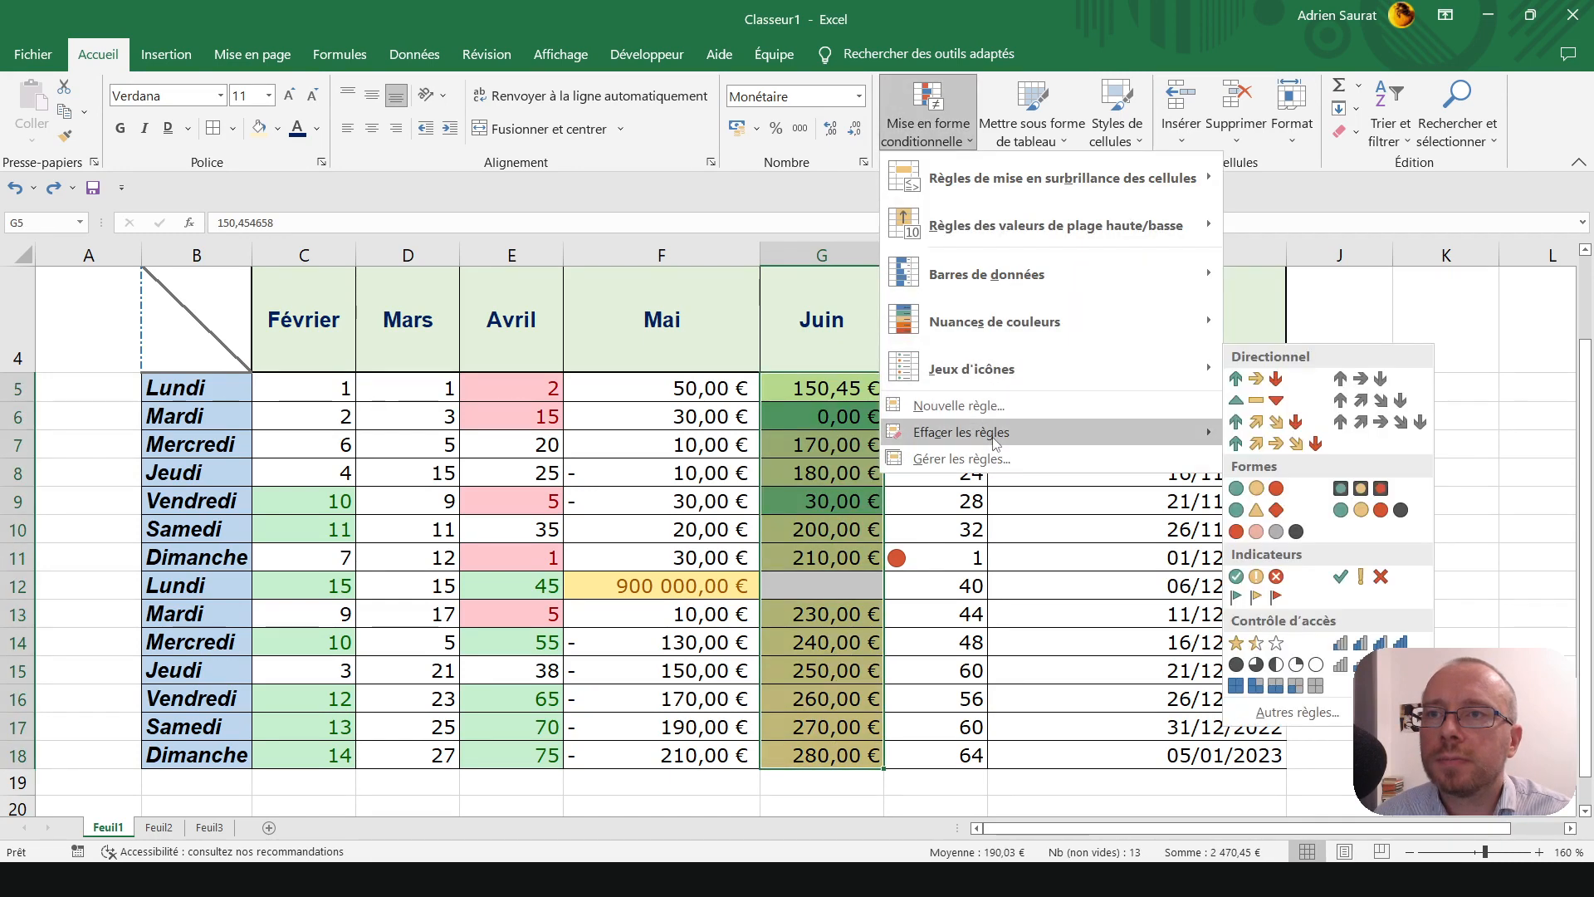
mouse_move(1079, 432)
click(1277, 434)
- Set the Juin values to 150 in cell G11 and 154 in cell G12
click(853, 565)
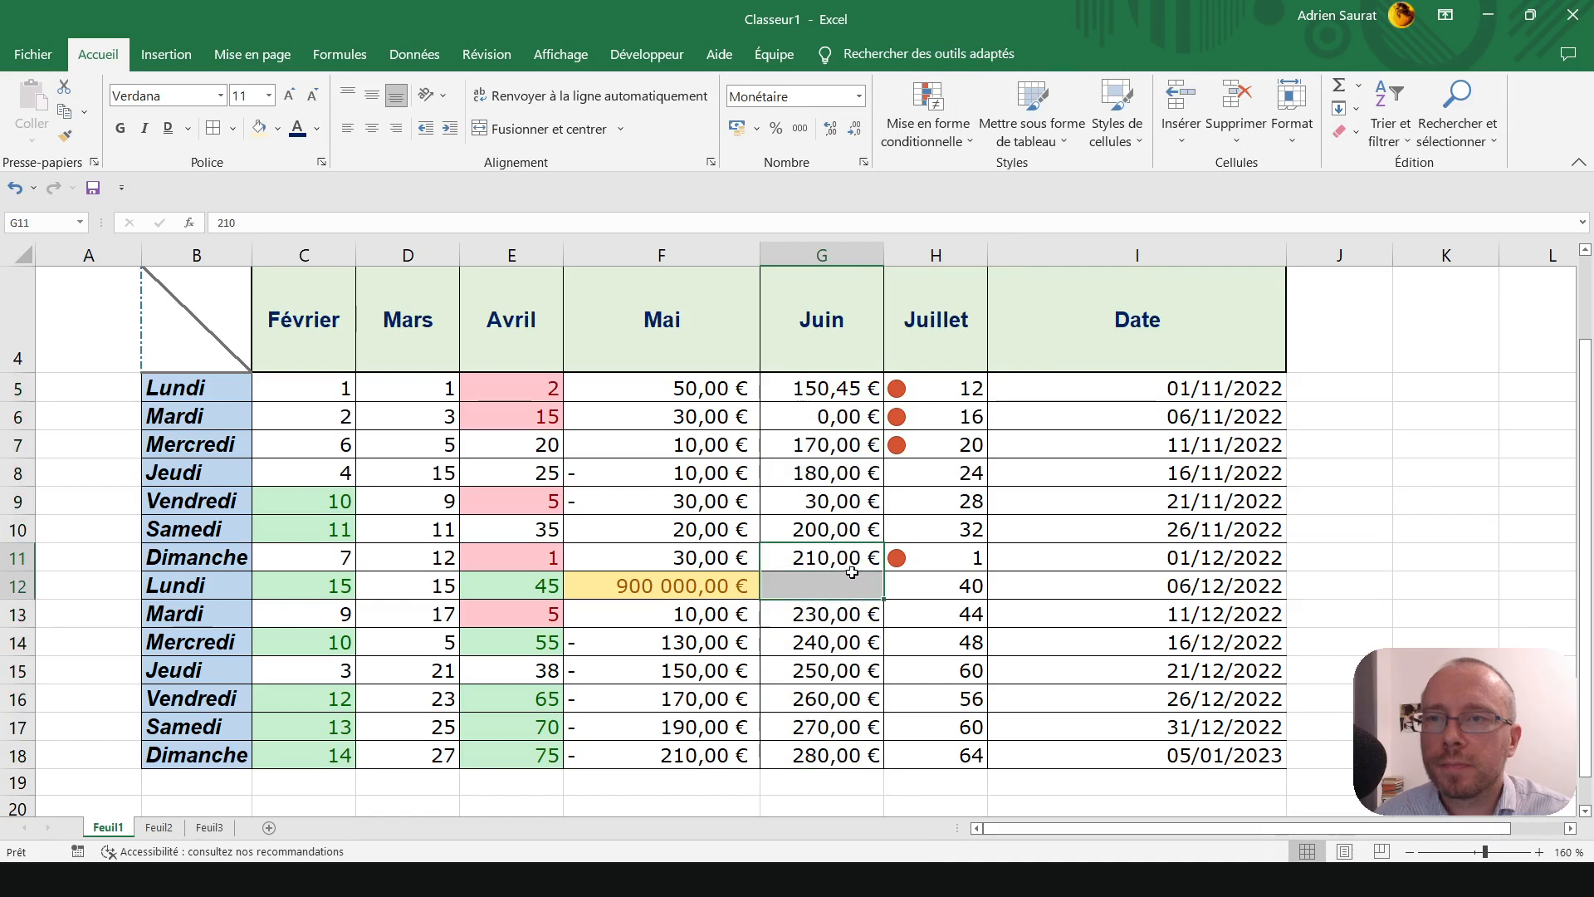
text(150)
key(Return)
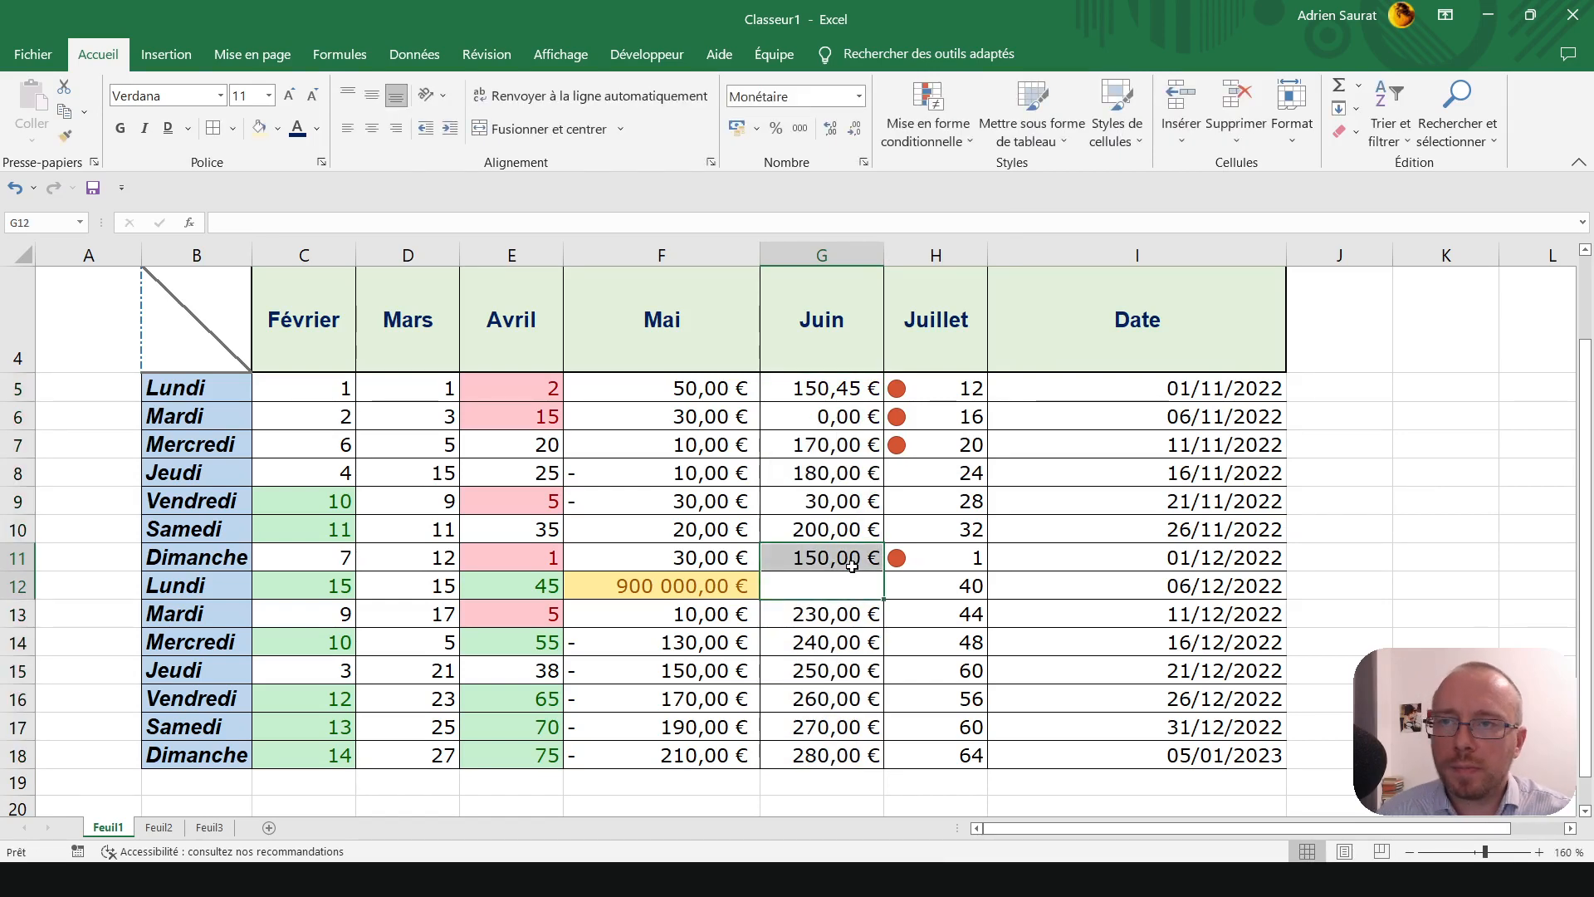
text(154)
drag(851, 565, 839, 586)
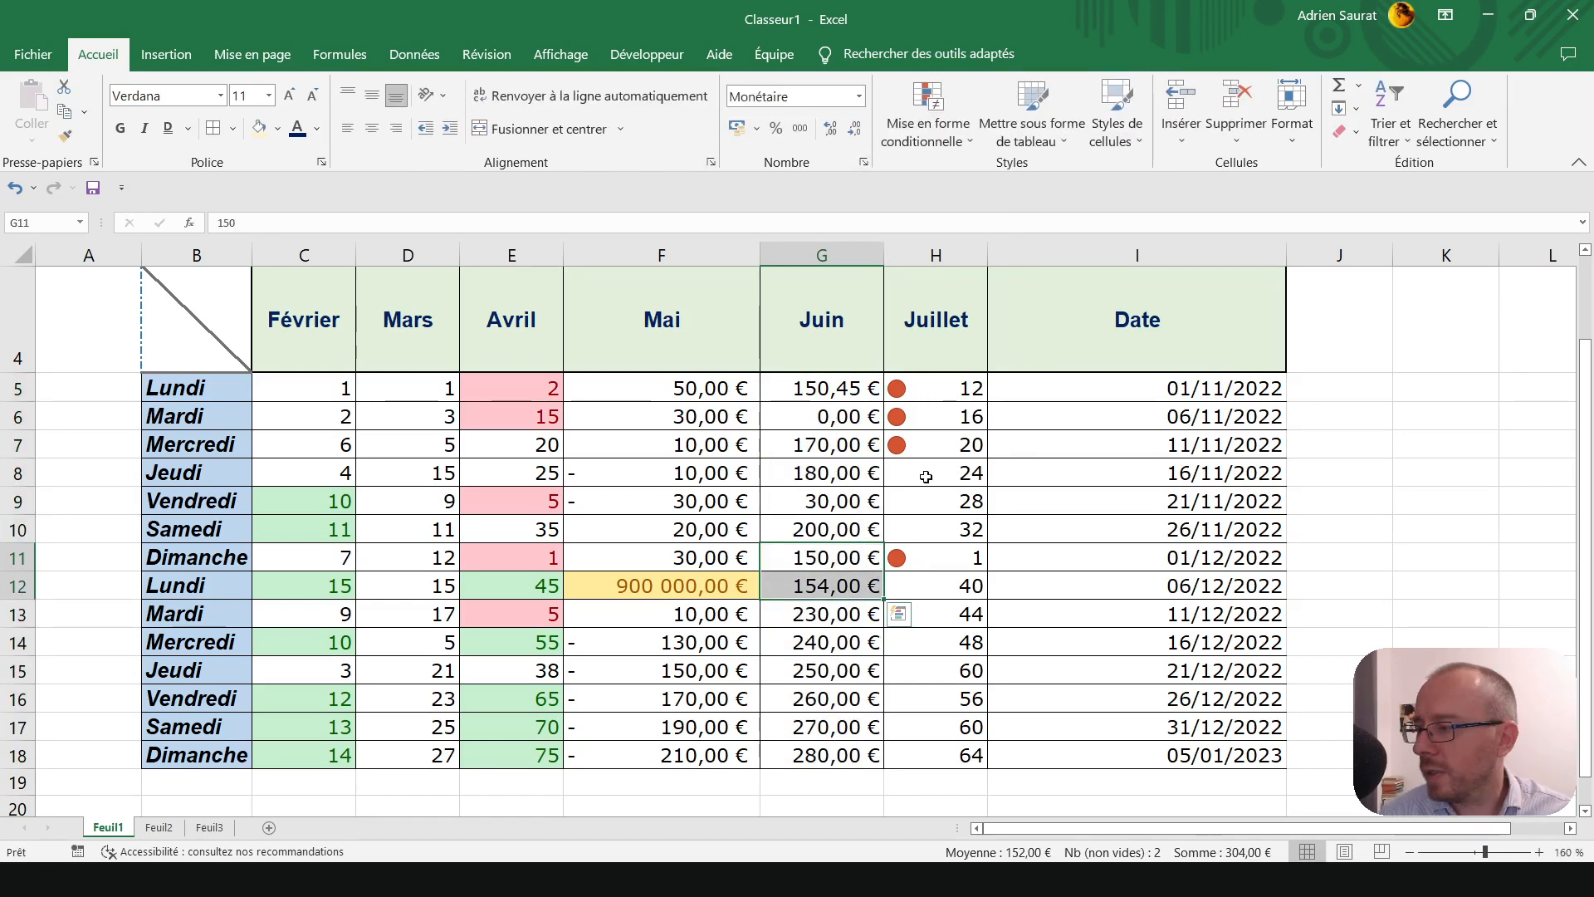
- Add blue gradient data bars to the Juin values G5:G18 and widen column G slightly
drag(830, 387, 827, 766)
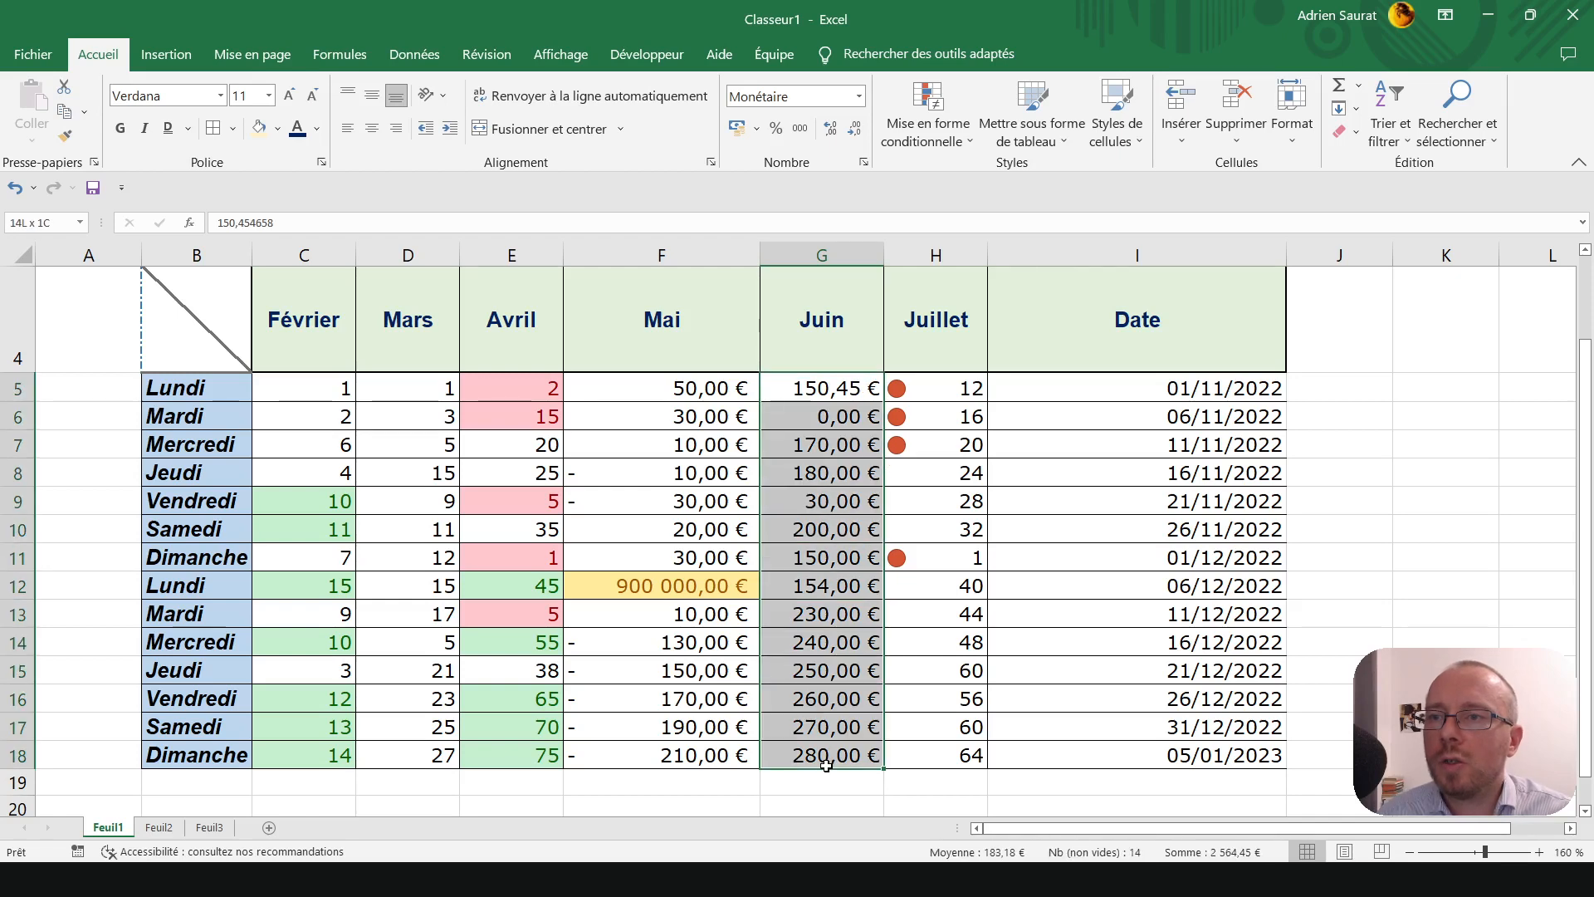
click(941, 109)
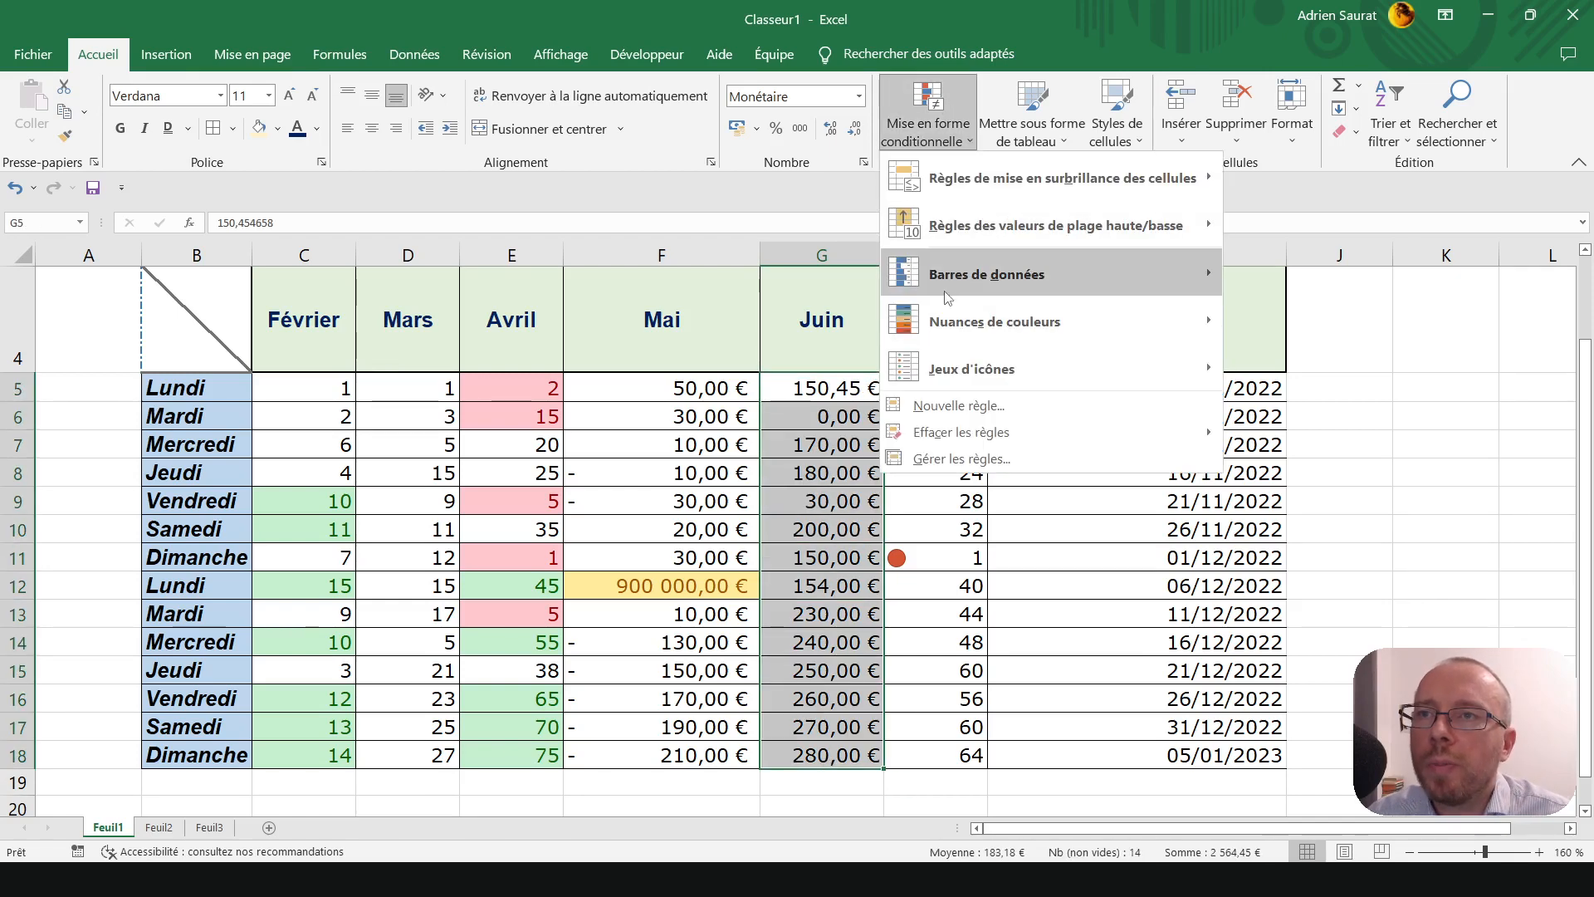
mouse_move(948, 297)
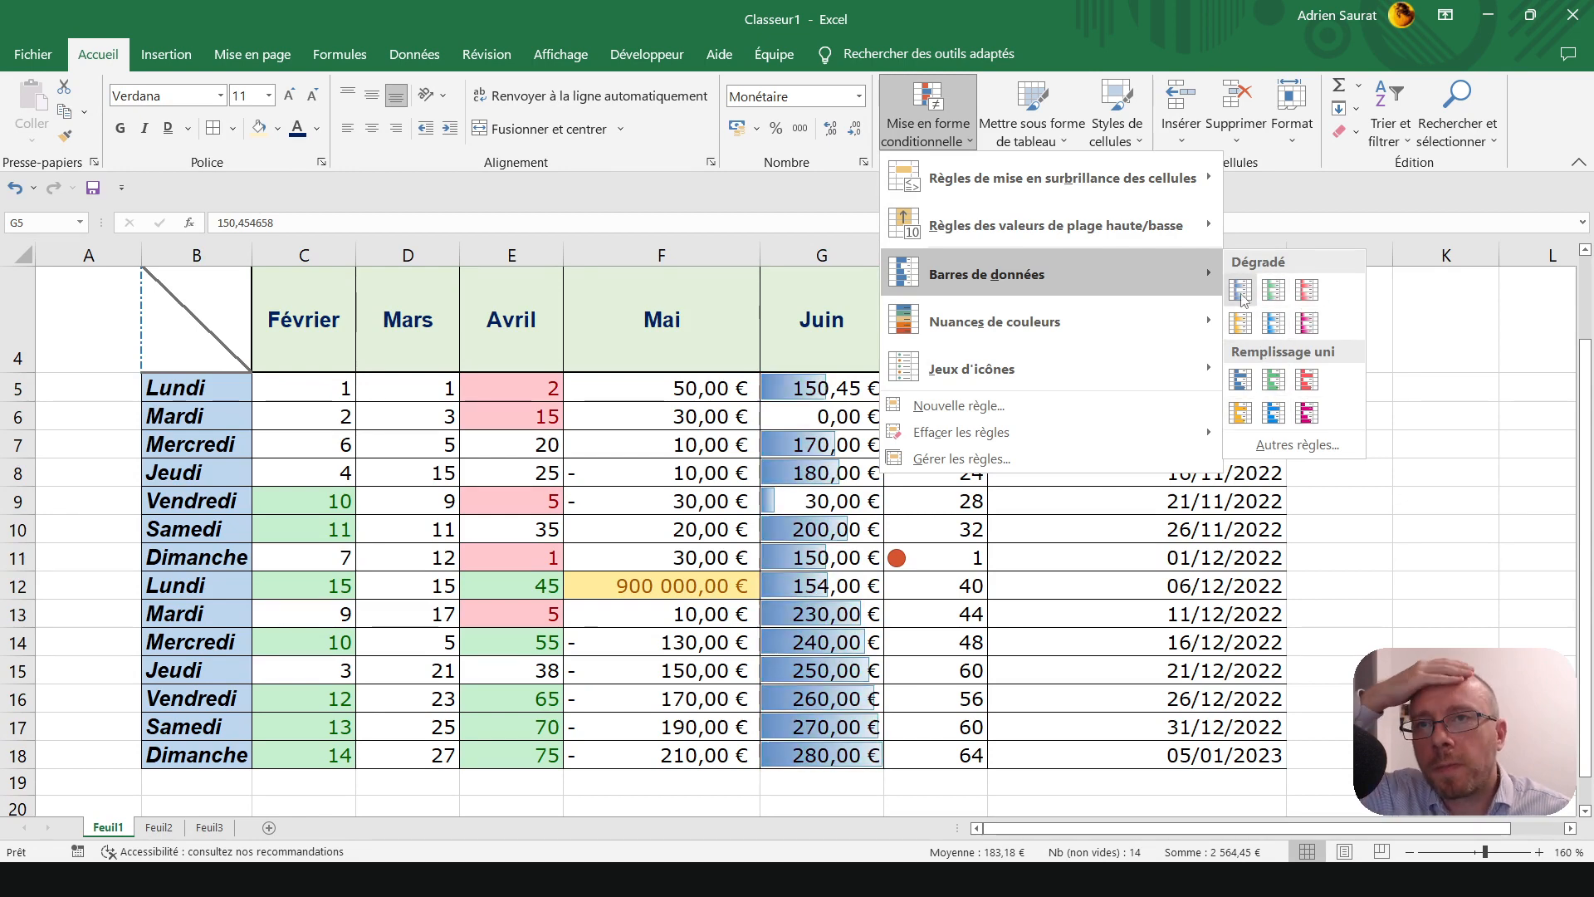
click(1240, 291)
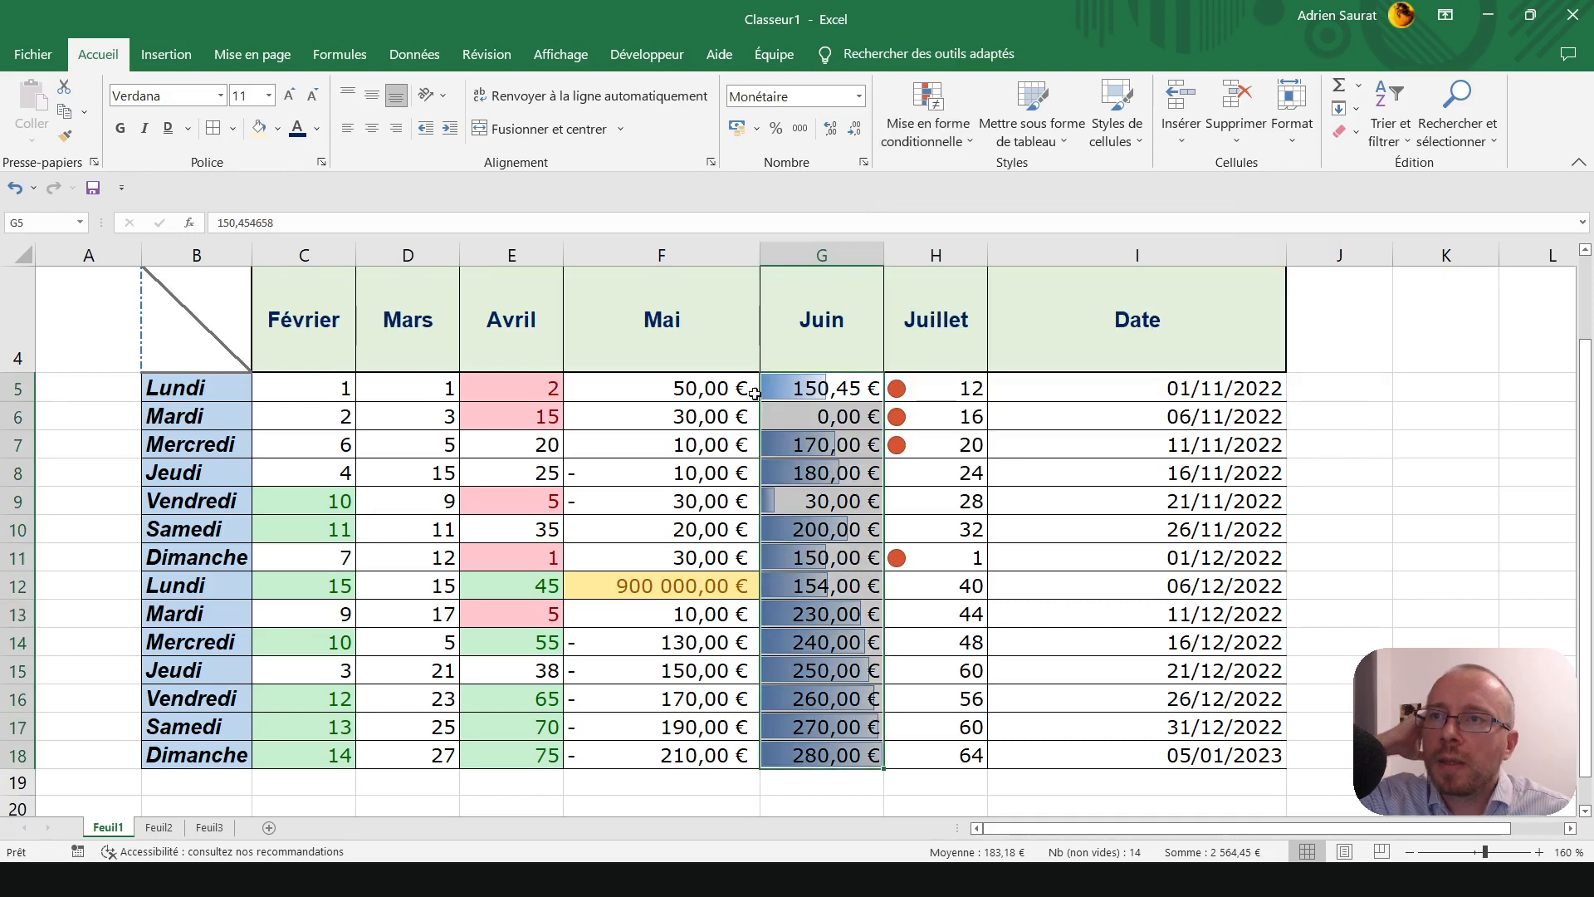
key(Down)
drag(883, 254, 917, 253)
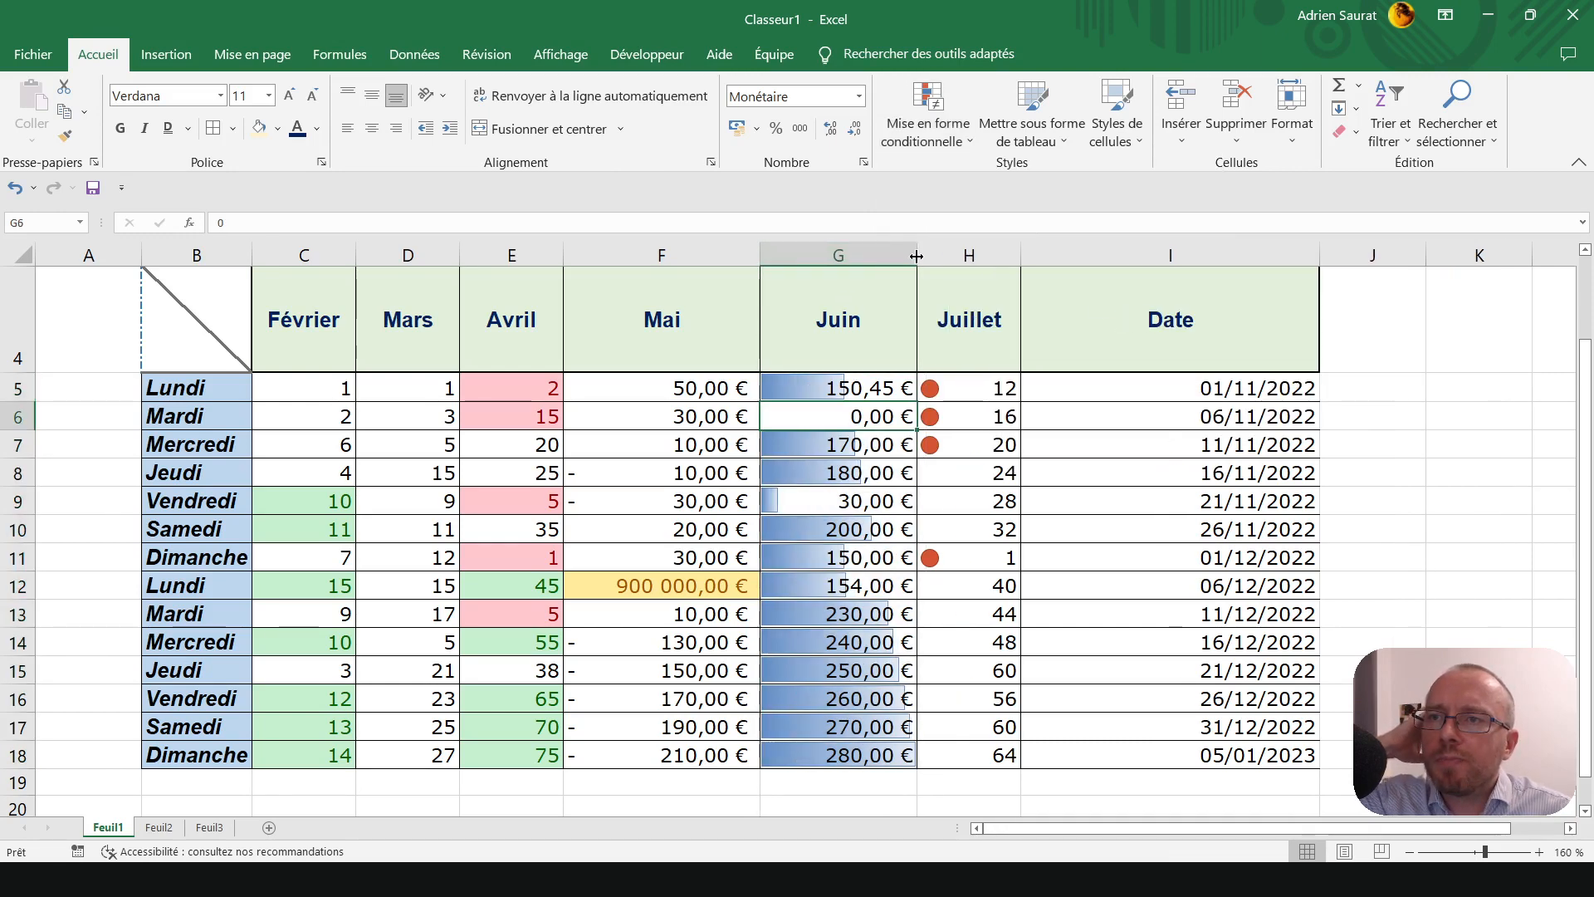
- Compare the data bar lengths with the values down the Juin column, from G5 to G18
click(862, 562)
click(825, 642)
click(829, 416)
click(833, 384)
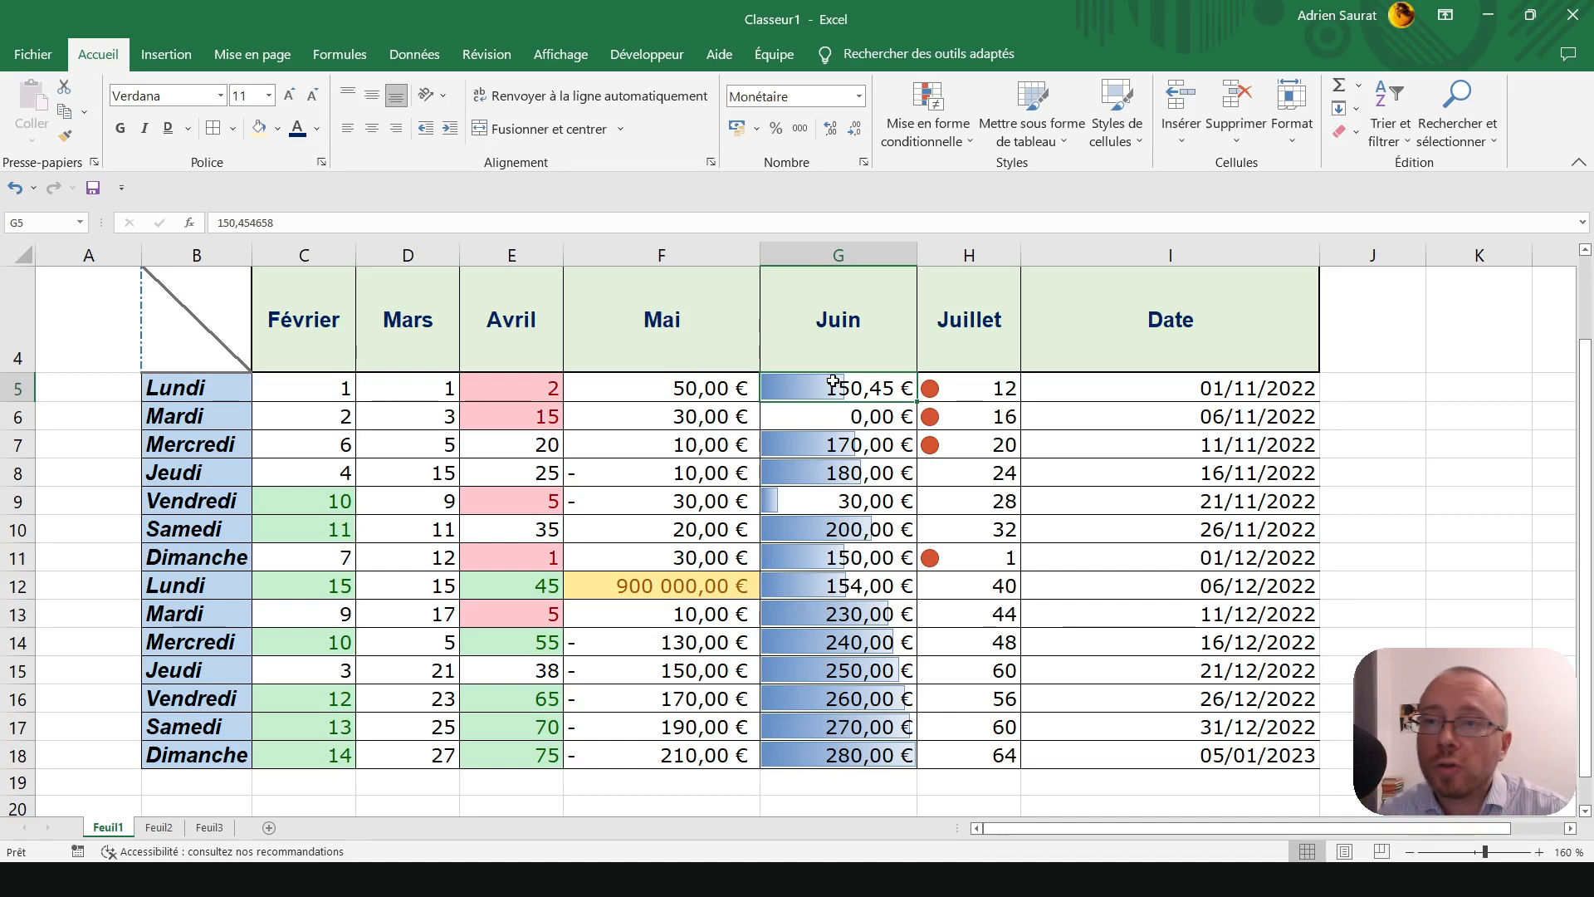
key(Down)
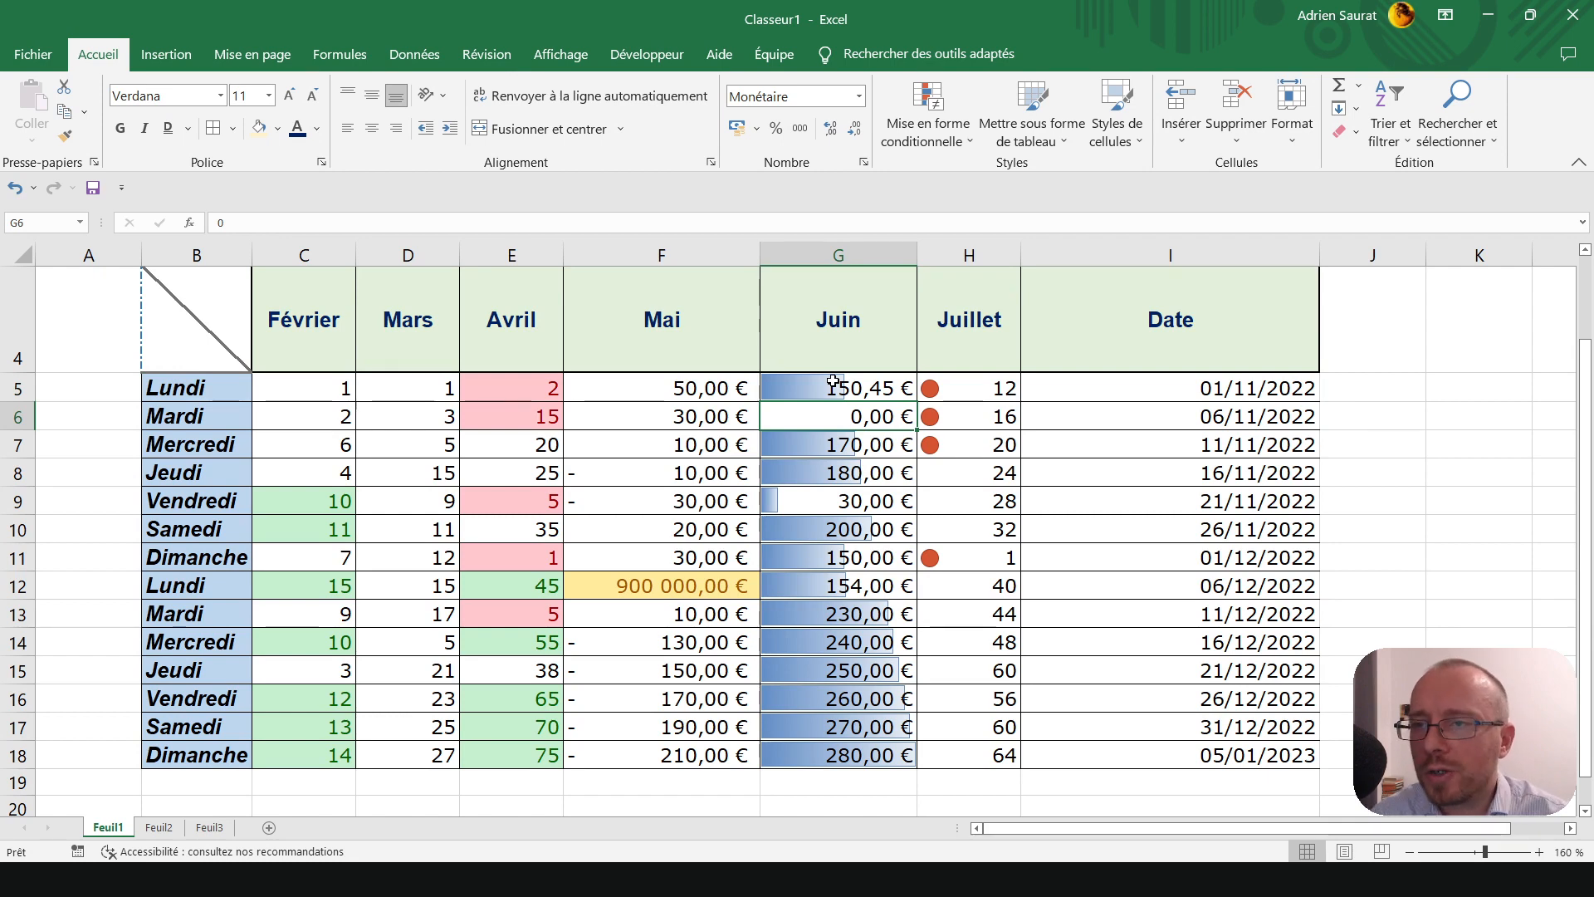
key(Down)
key(Down)
key(Down)
key(Down)
key(Down)
key(Down)
key(Down)
key(Down)
key(Down)
key(Down)
key(Down)
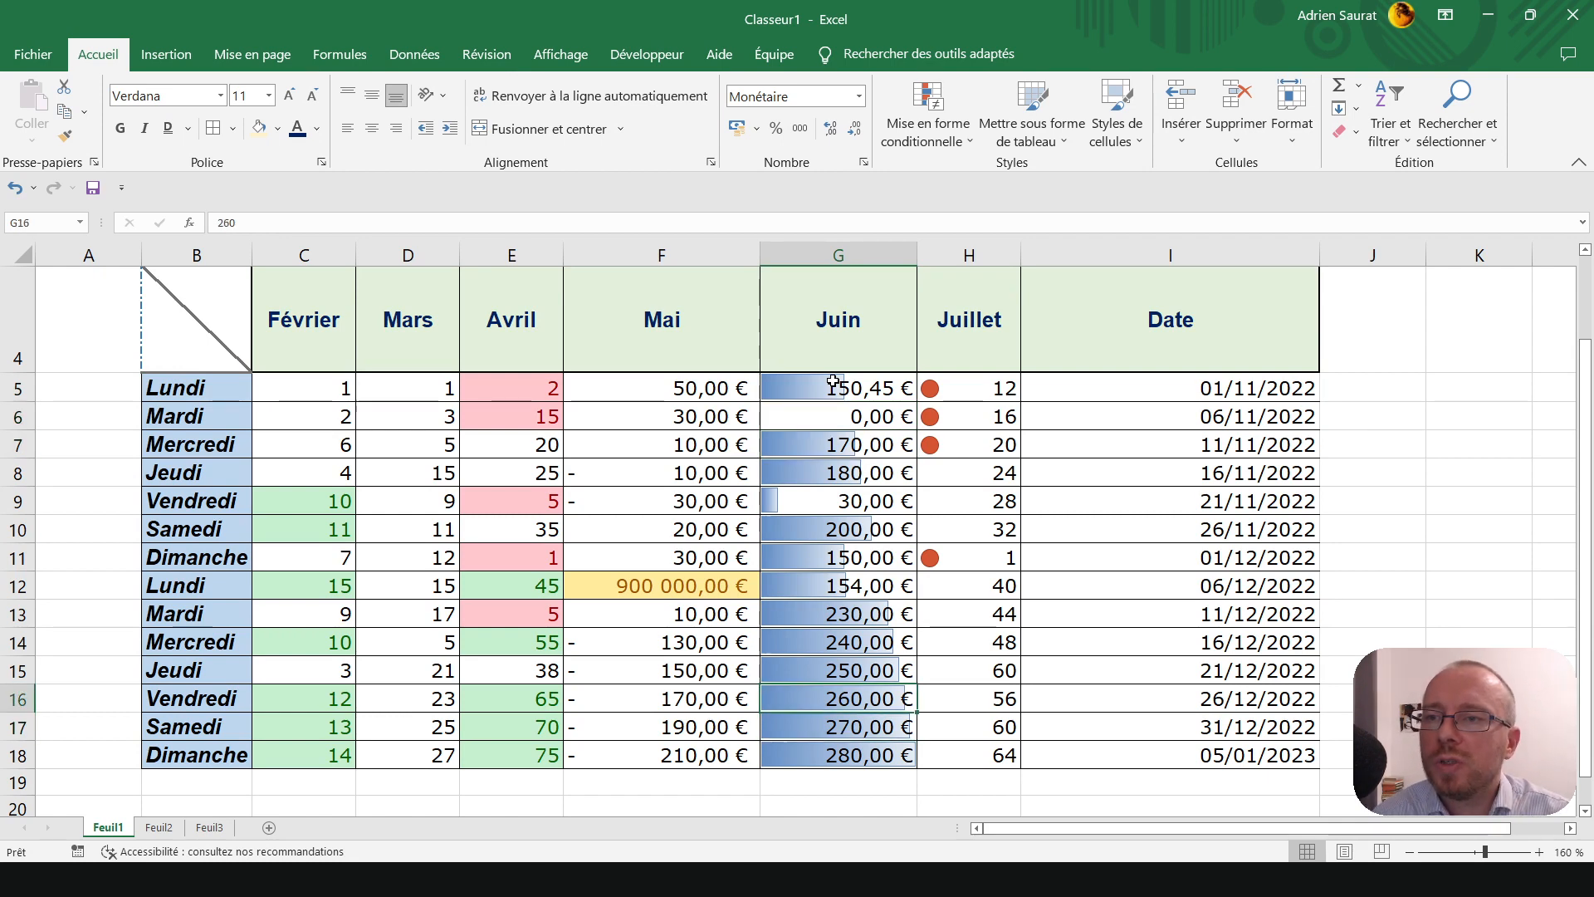
key(Down)
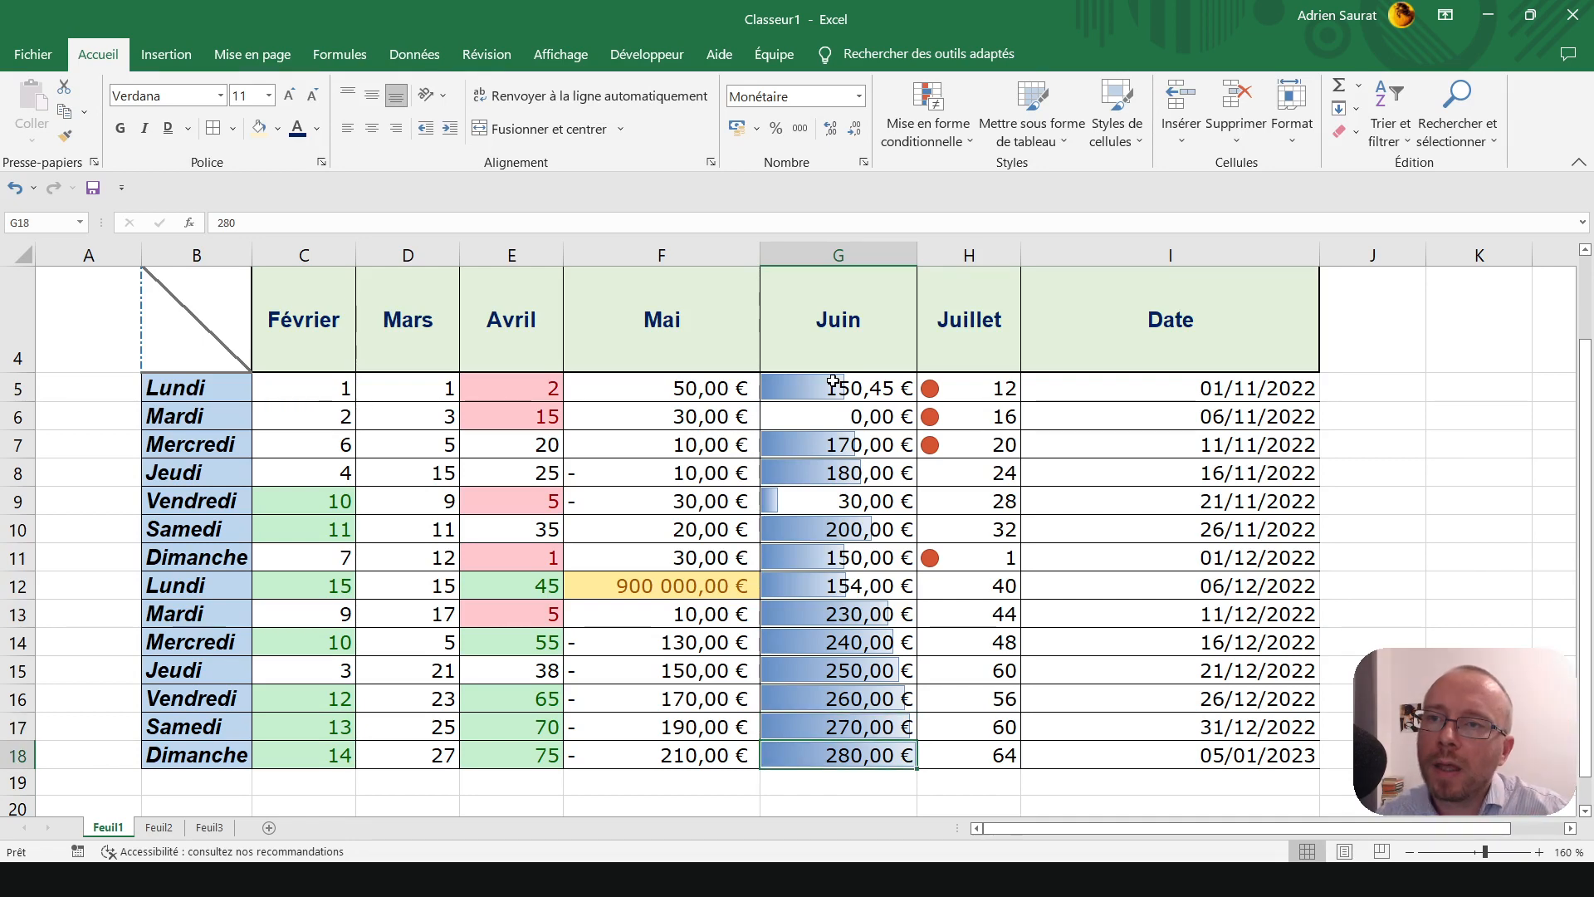
key(Up)
key(Up)
key(Up)
key(Up)
key(Up)
key(Up)
key(Up)
key(Down)
key(Down)
key(Down)
key(Down)
key(Down)
key(Down)
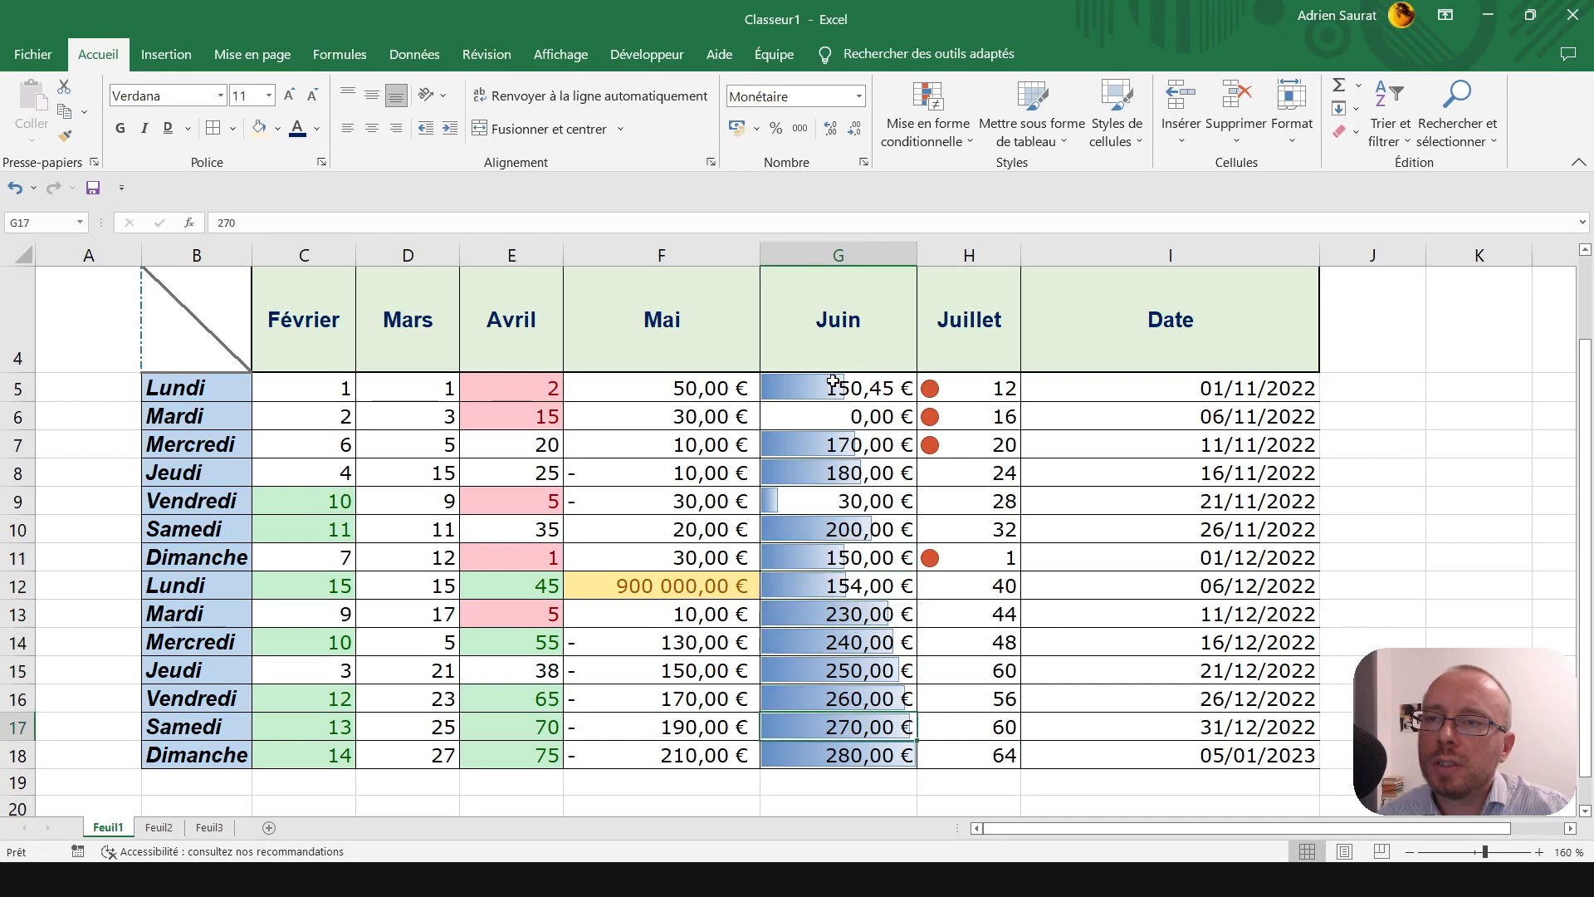
- Set the Juin value in cell G16 to 300
key(Down)
key(Up)
key(Up)
text(30)
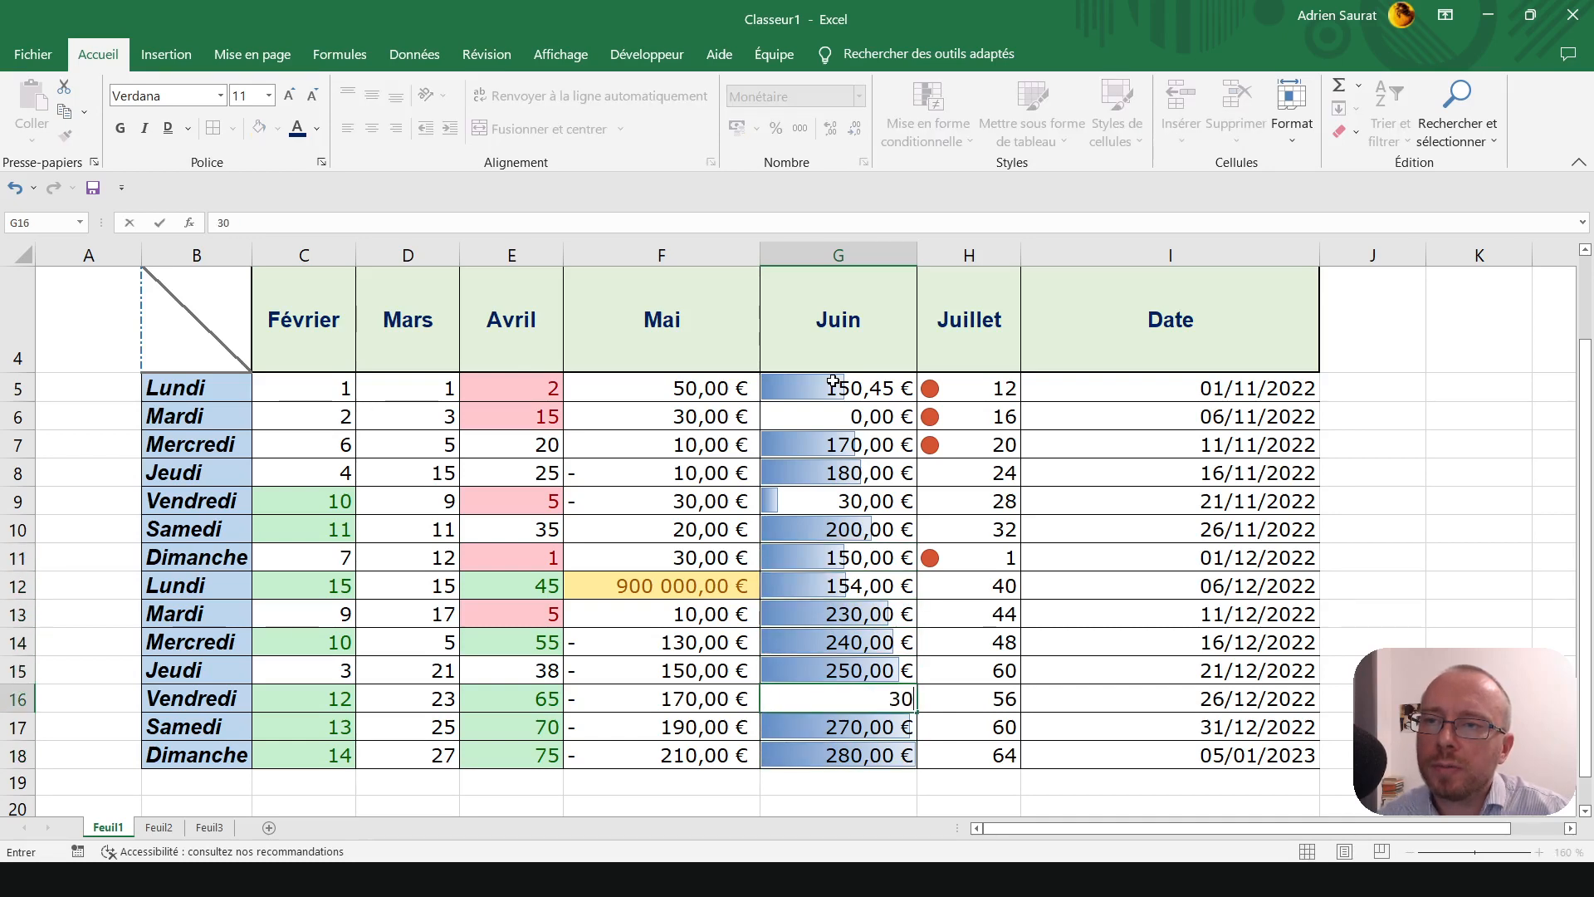
text(0)
key(Return)
- Examine the Juin data bars against the new maximum in cell G16
key(Up)
key(Up)
key(Up)
key(Up)
key(Up)
key(Up)
key(Up)
key(Up)
key(Down)
key(Down)
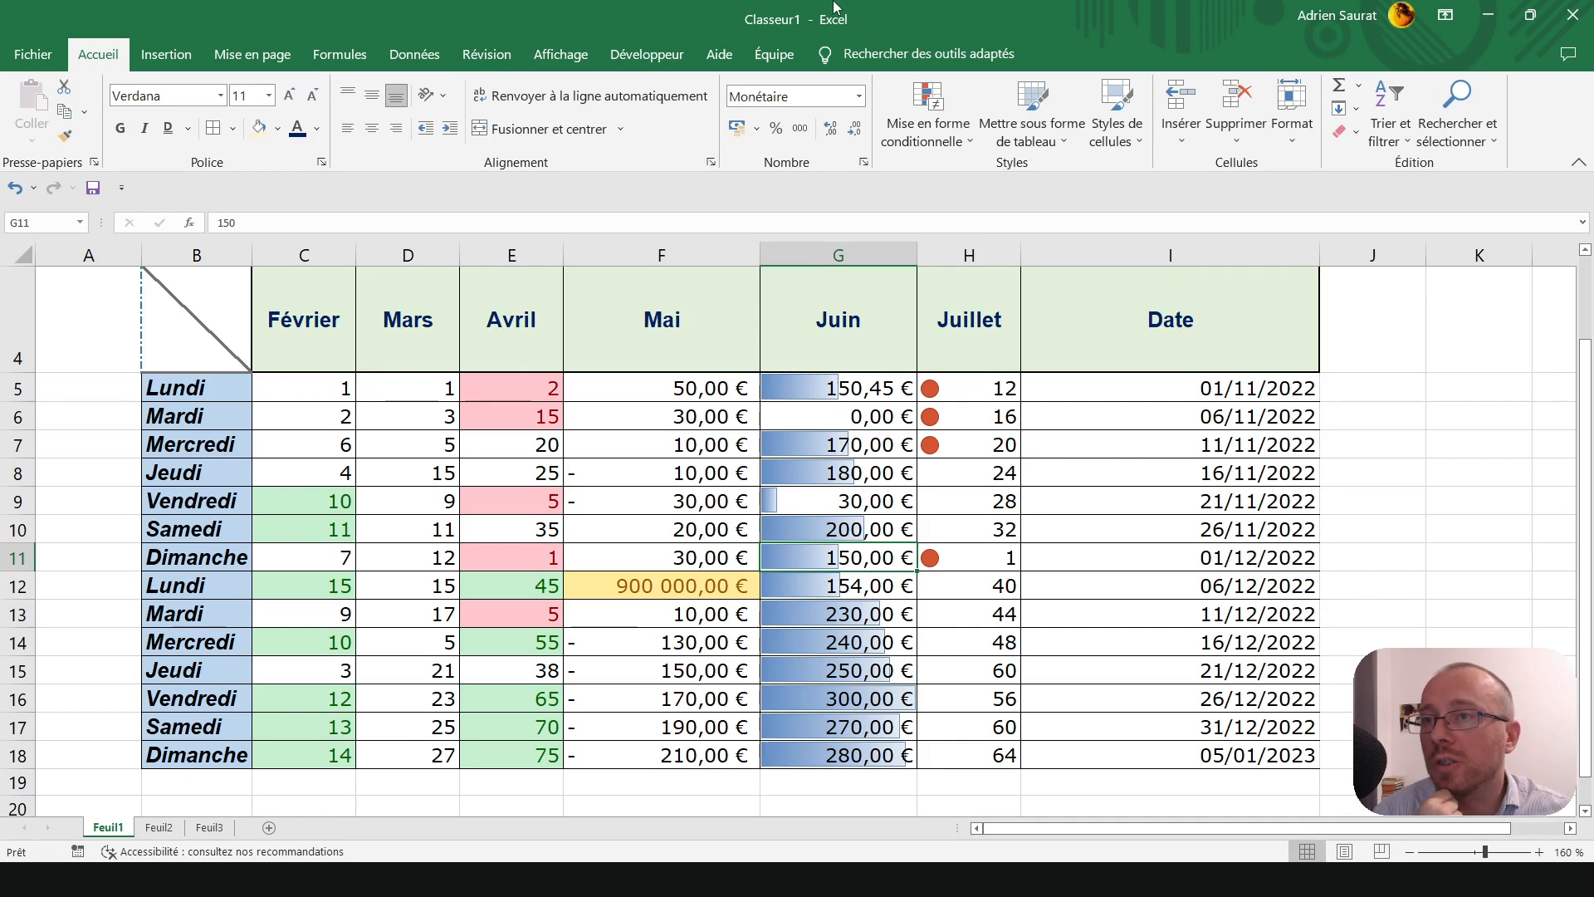
drag(841, 402, 872, 705)
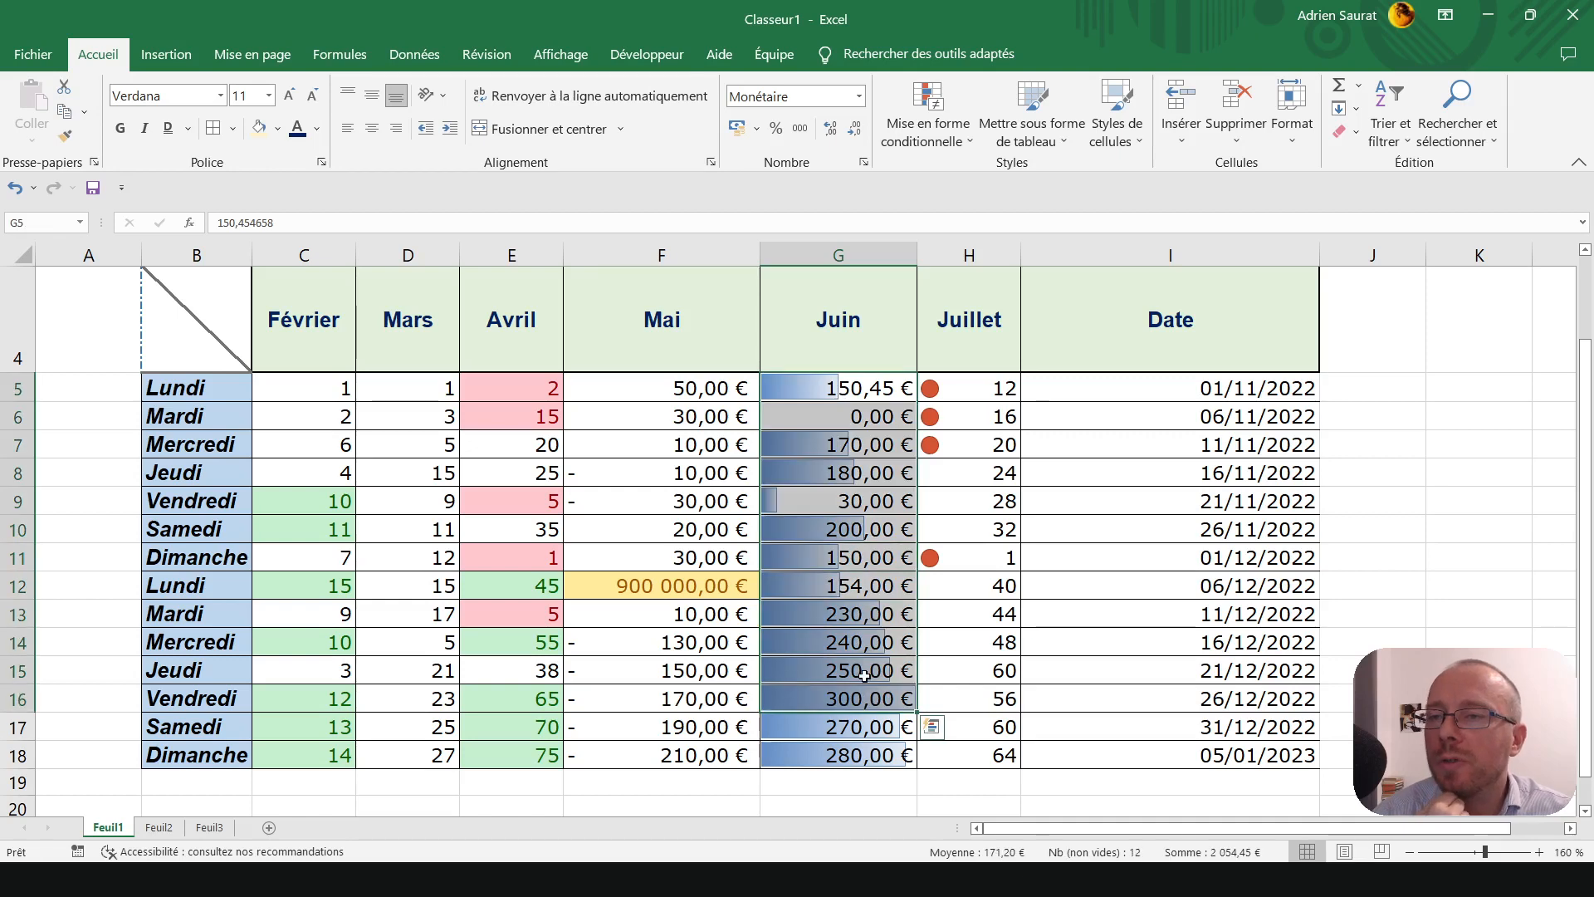
click(509, 552)
drag(336, 419, 358, 675)
click(952, 137)
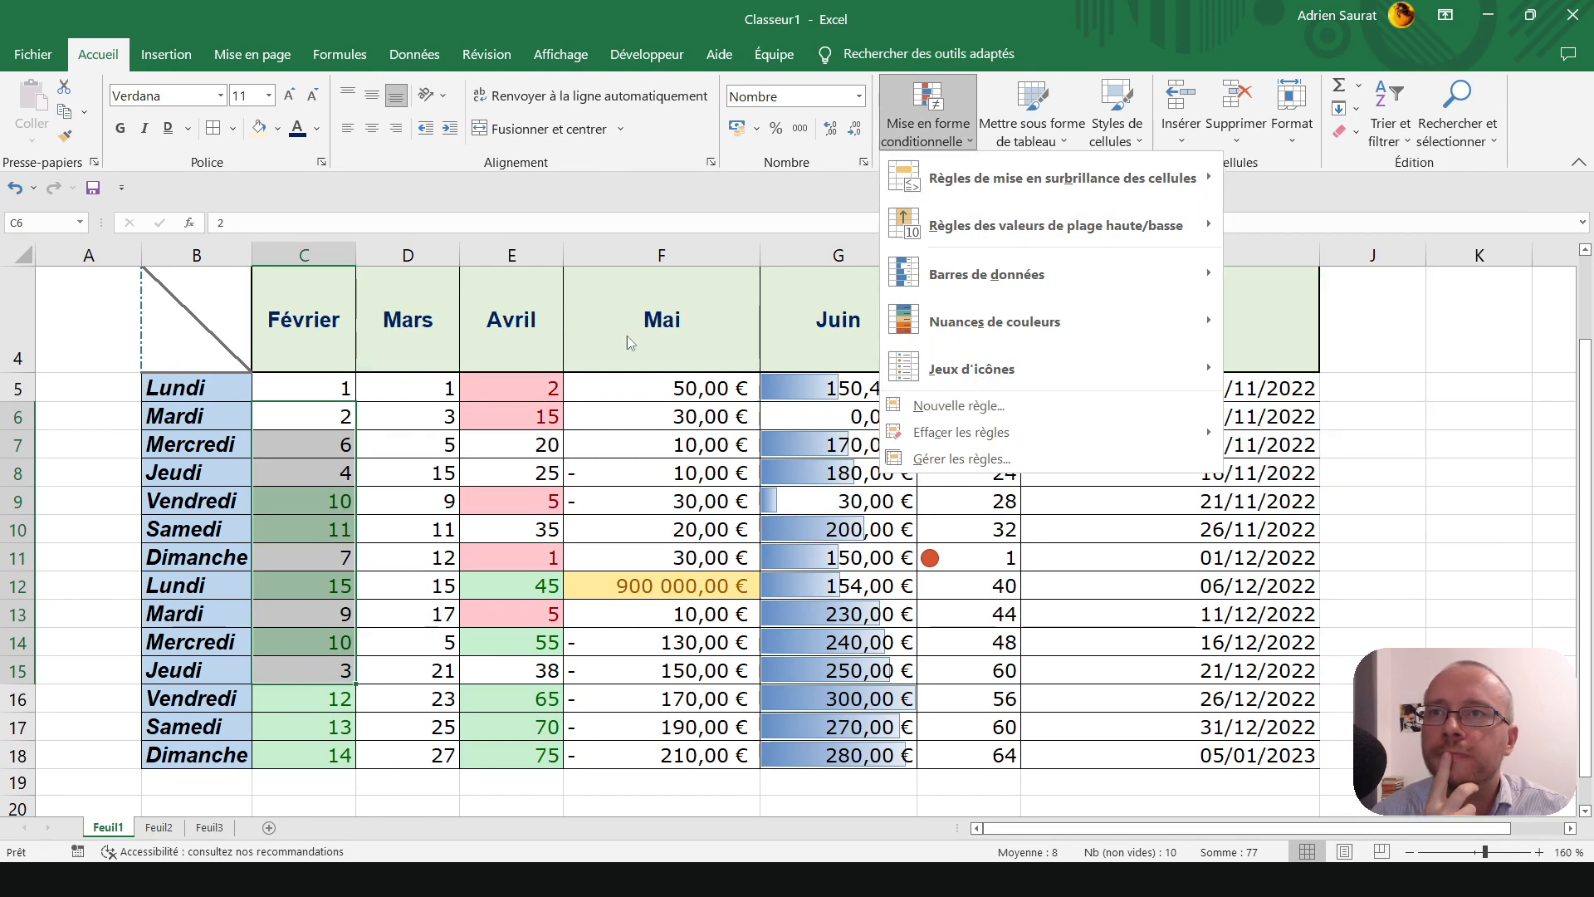
click(546, 387)
click(589, 544)
click(686, 585)
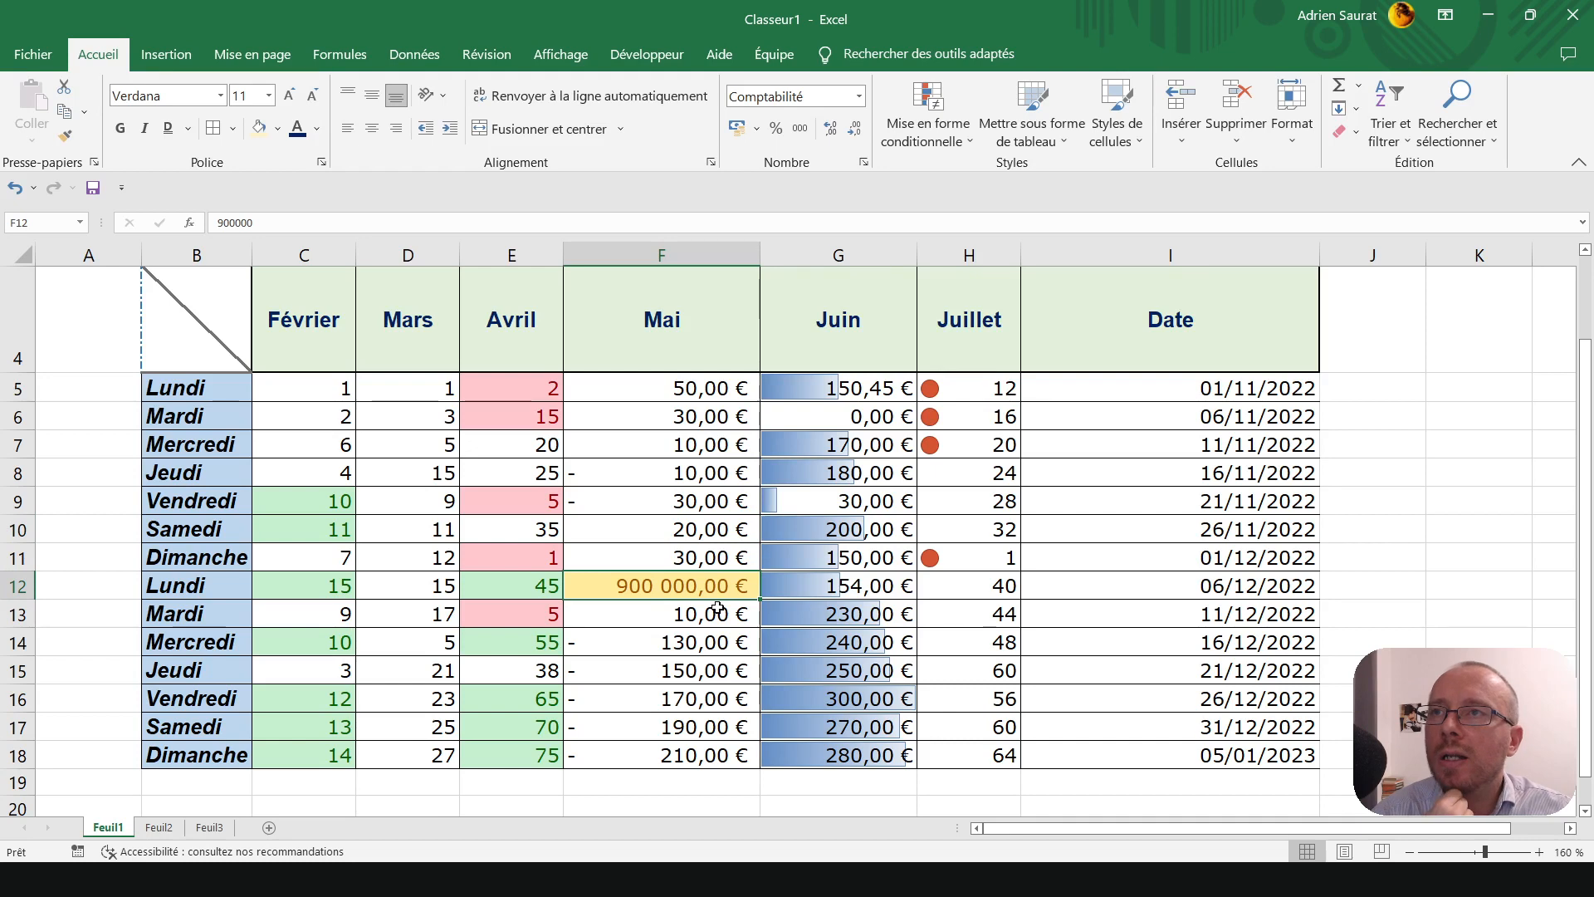
click(674, 528)
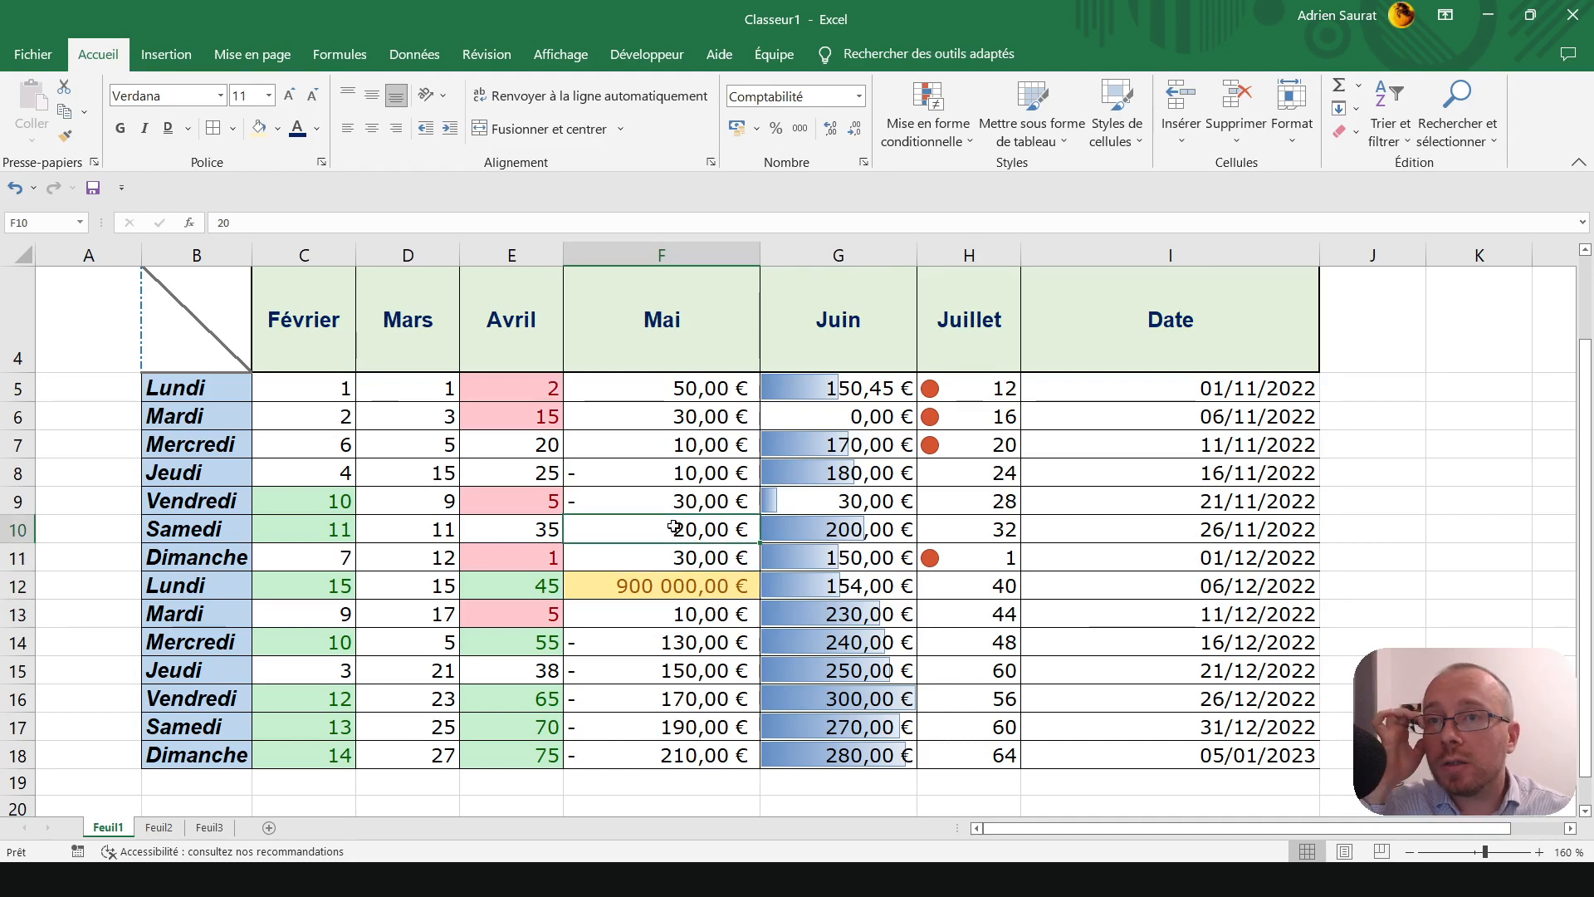
click(617, 480)
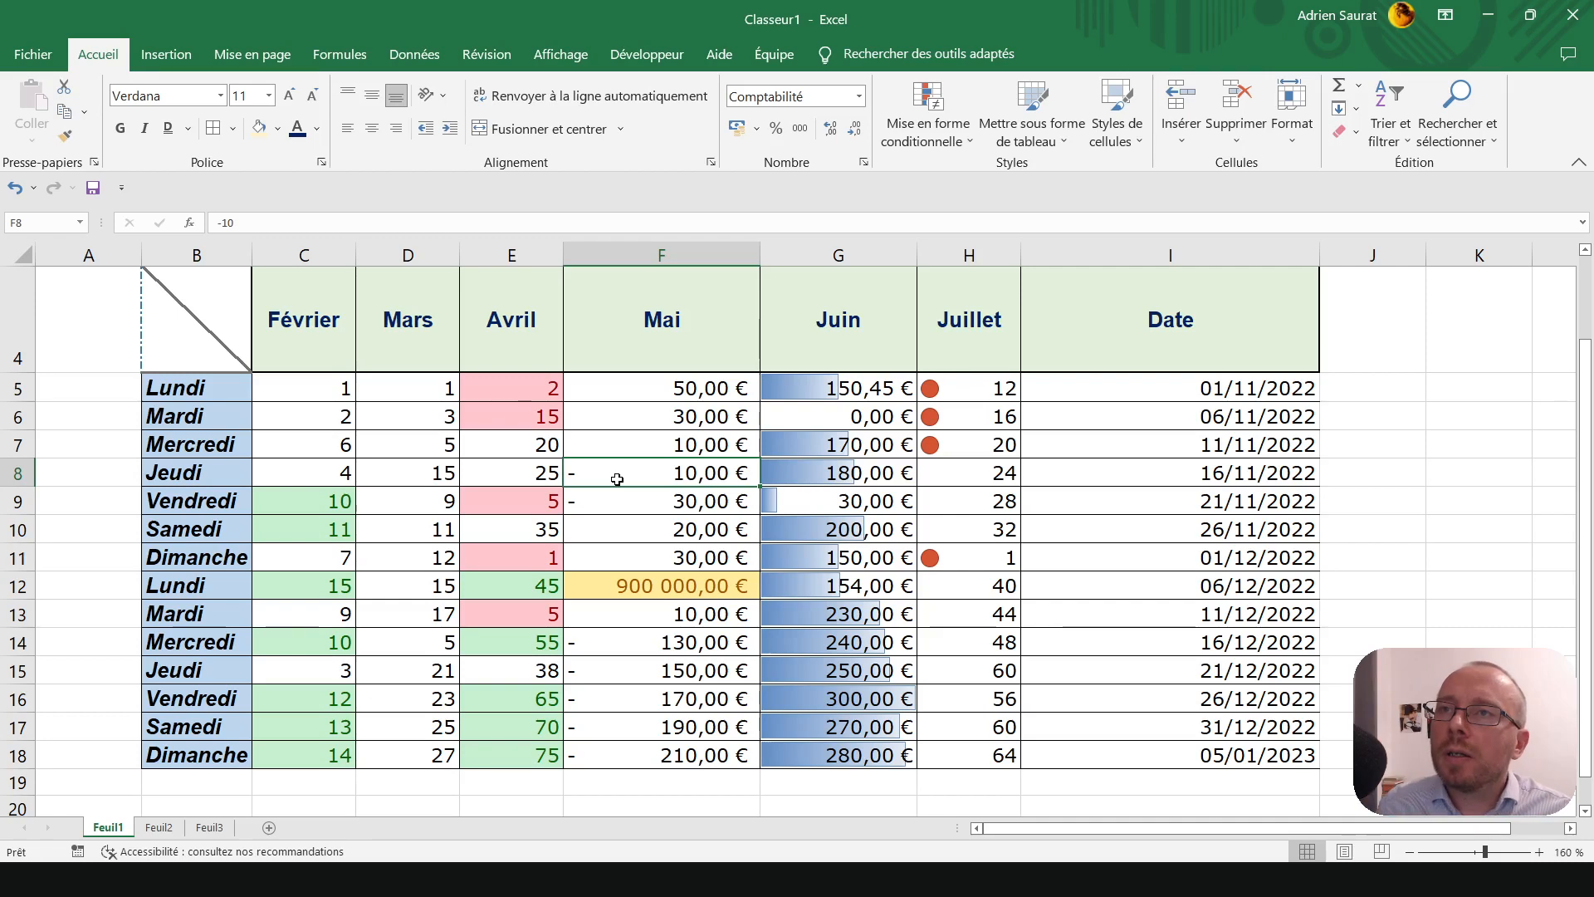
- Copy the formatting of the Juin cells G5:G18, including the data bars, onto the Mai cells F5:F18
click(63, 140)
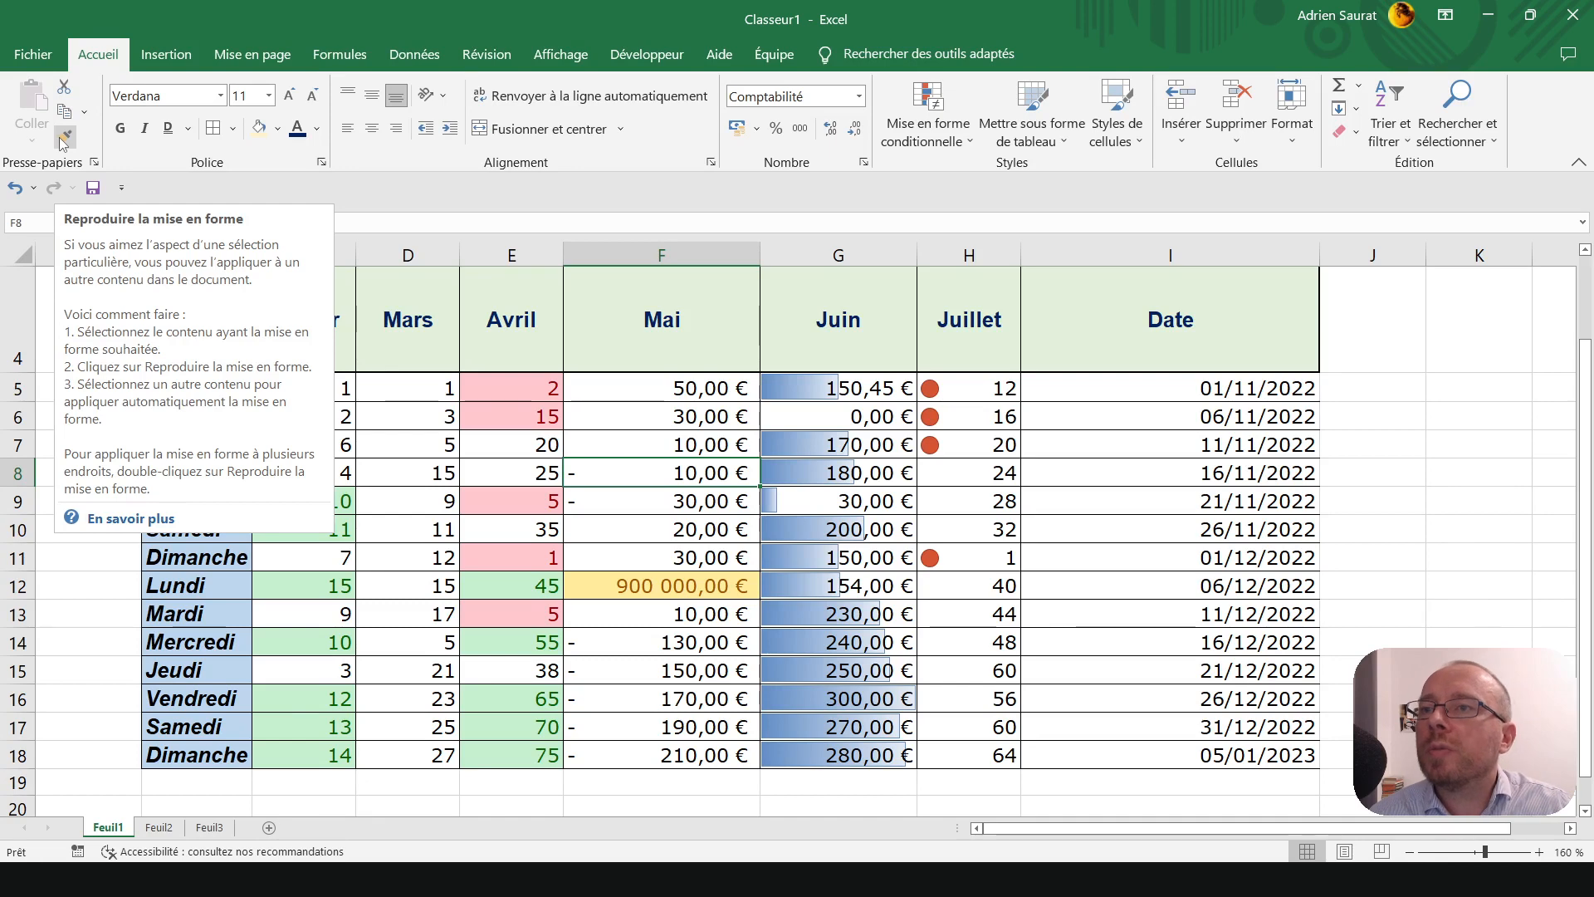
drag(843, 390, 864, 758)
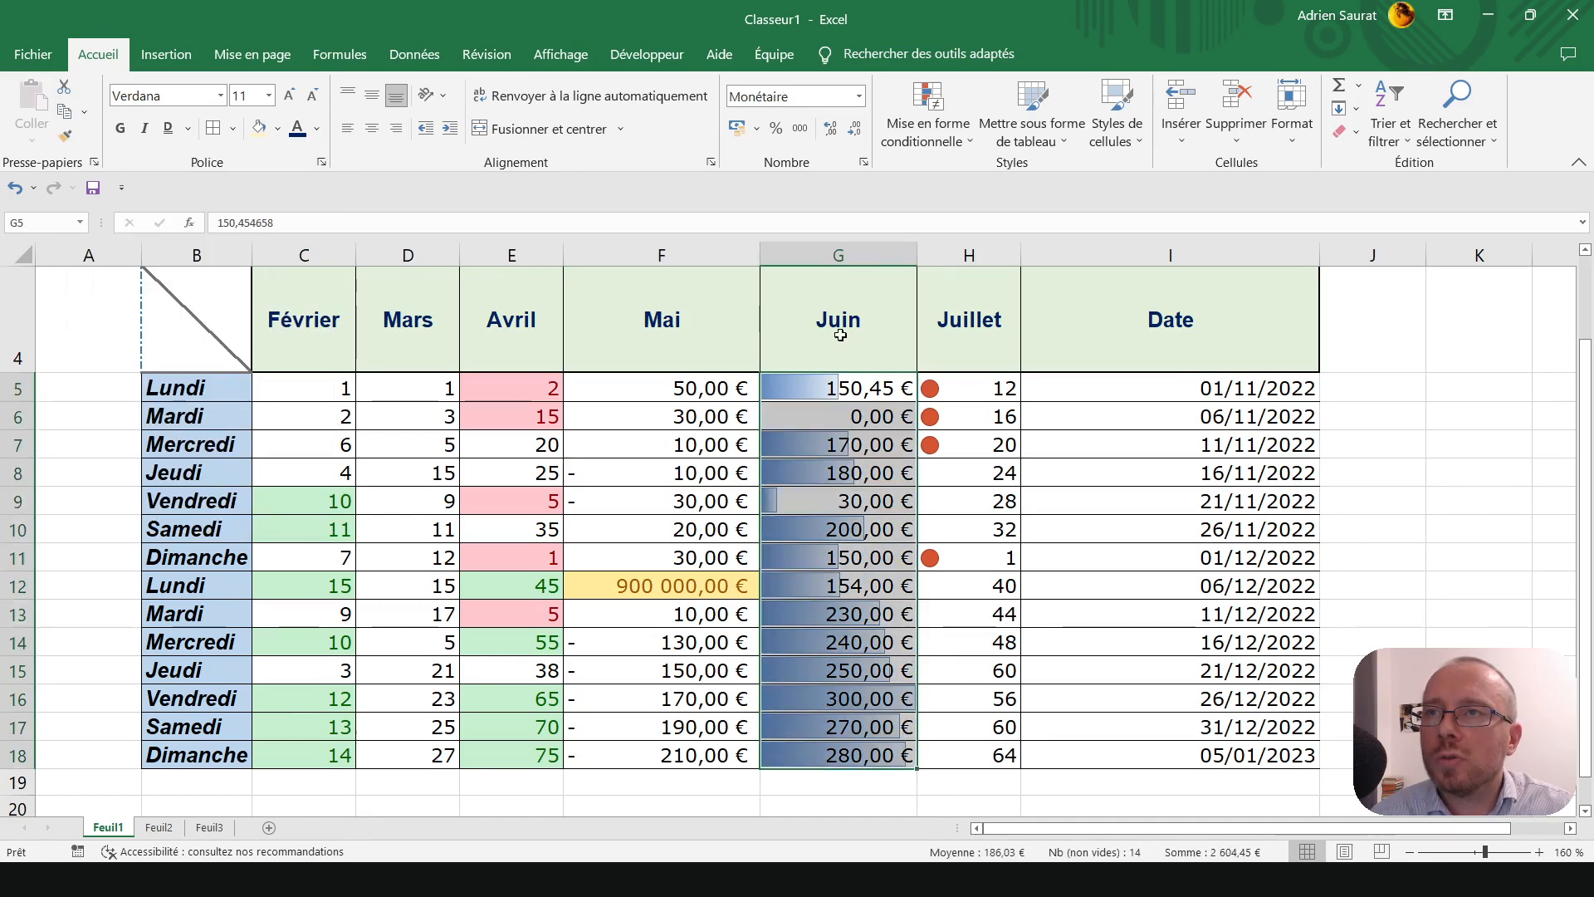
click(71, 138)
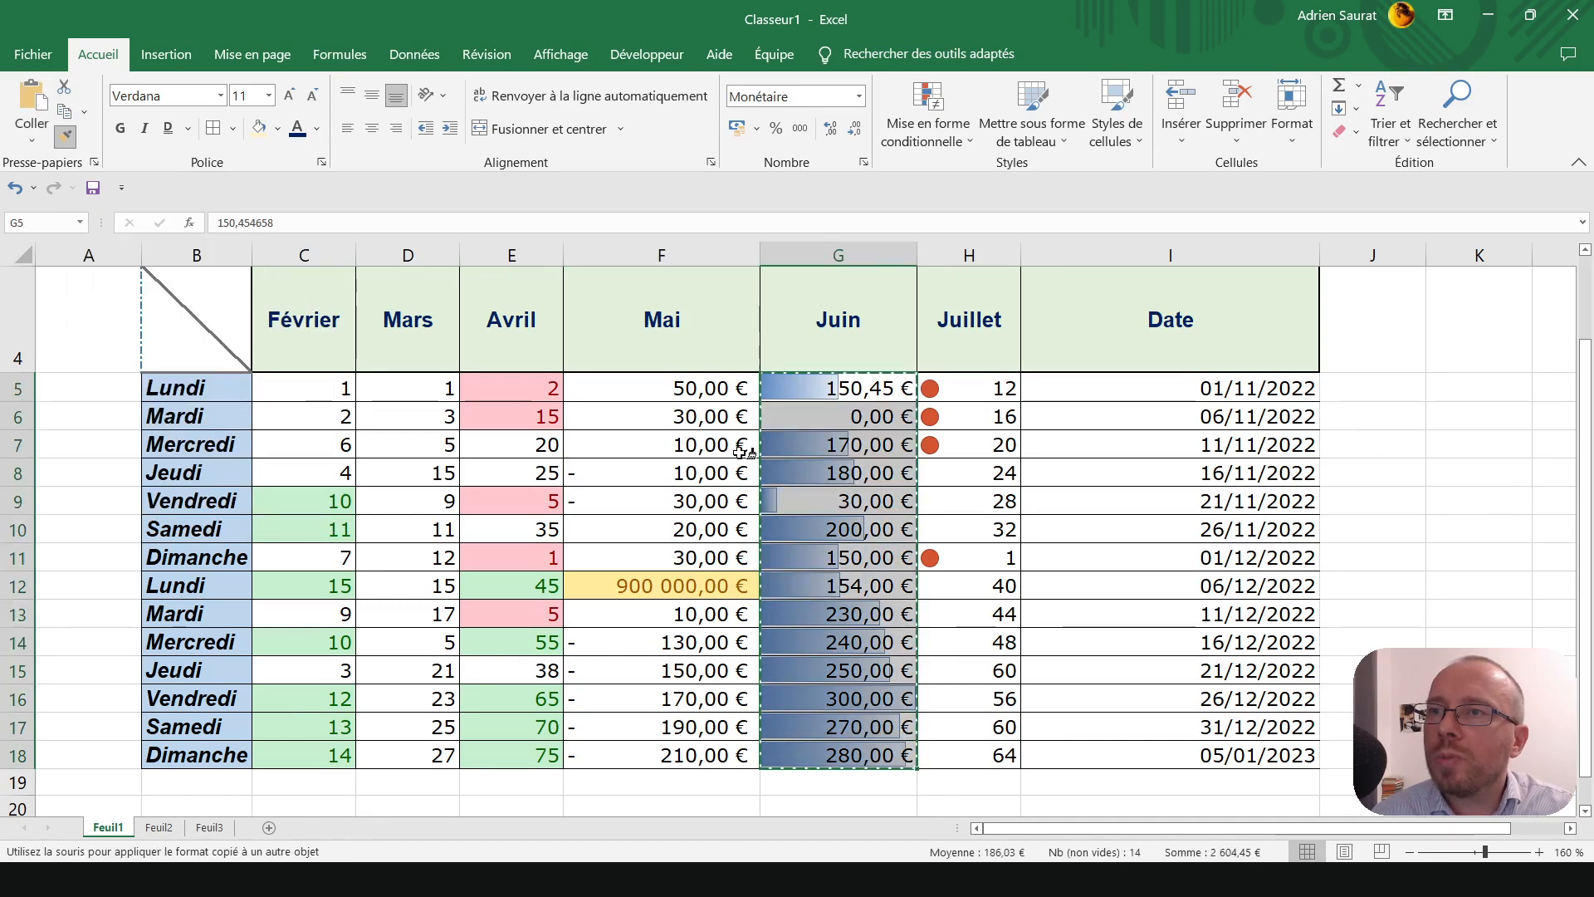
click(679, 388)
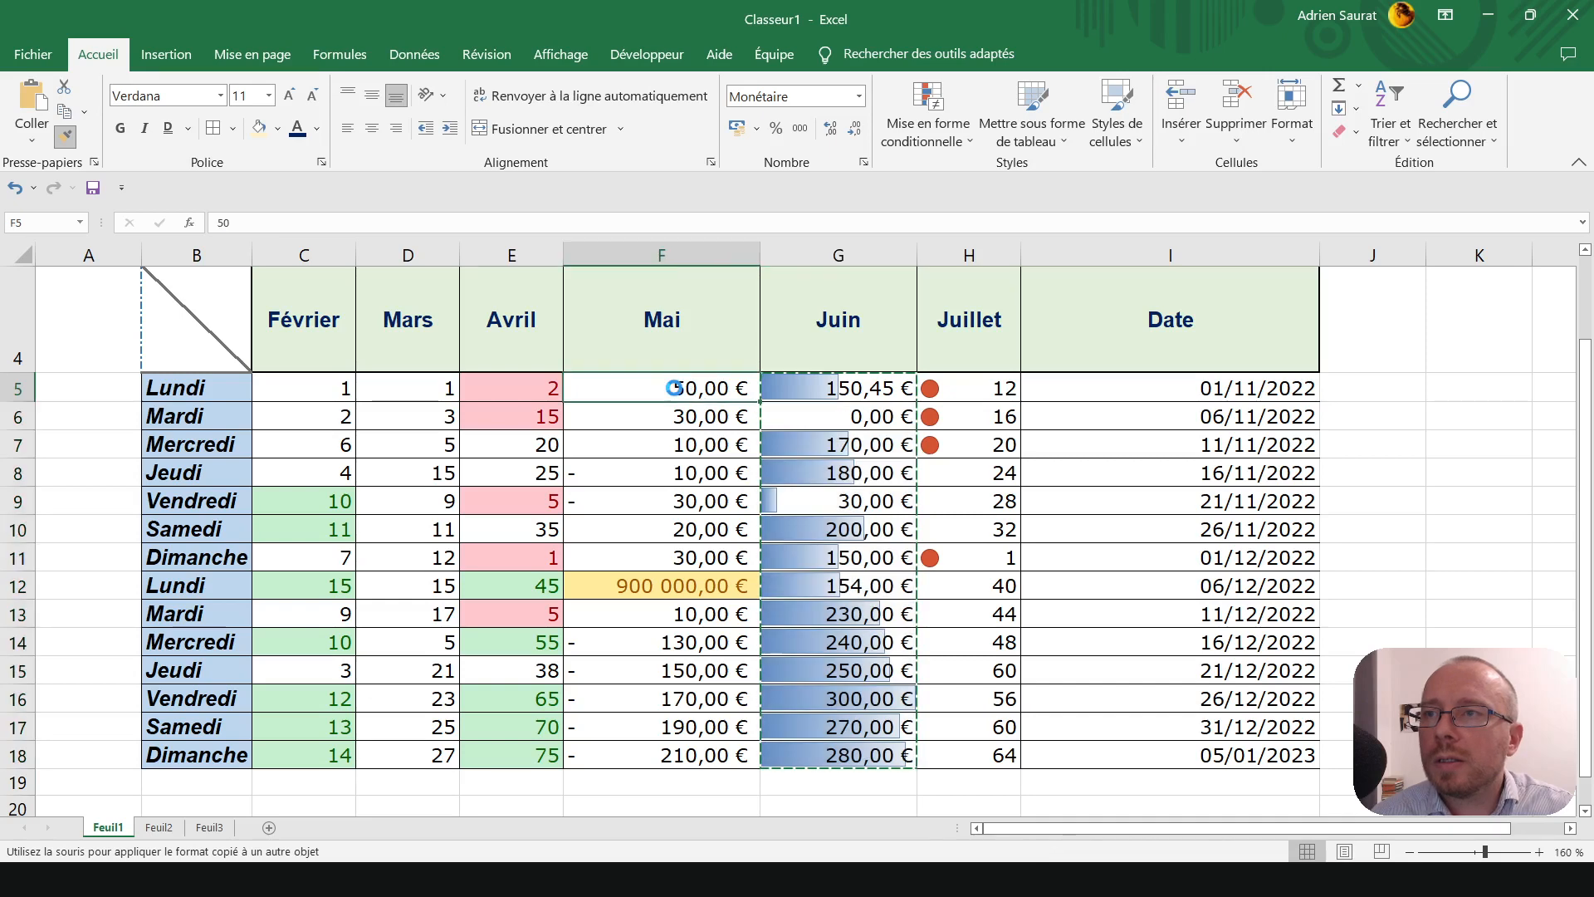
- Inspect the data bars in the Mai column and set the value in cell F9 to 500000
click(631, 501)
click(697, 585)
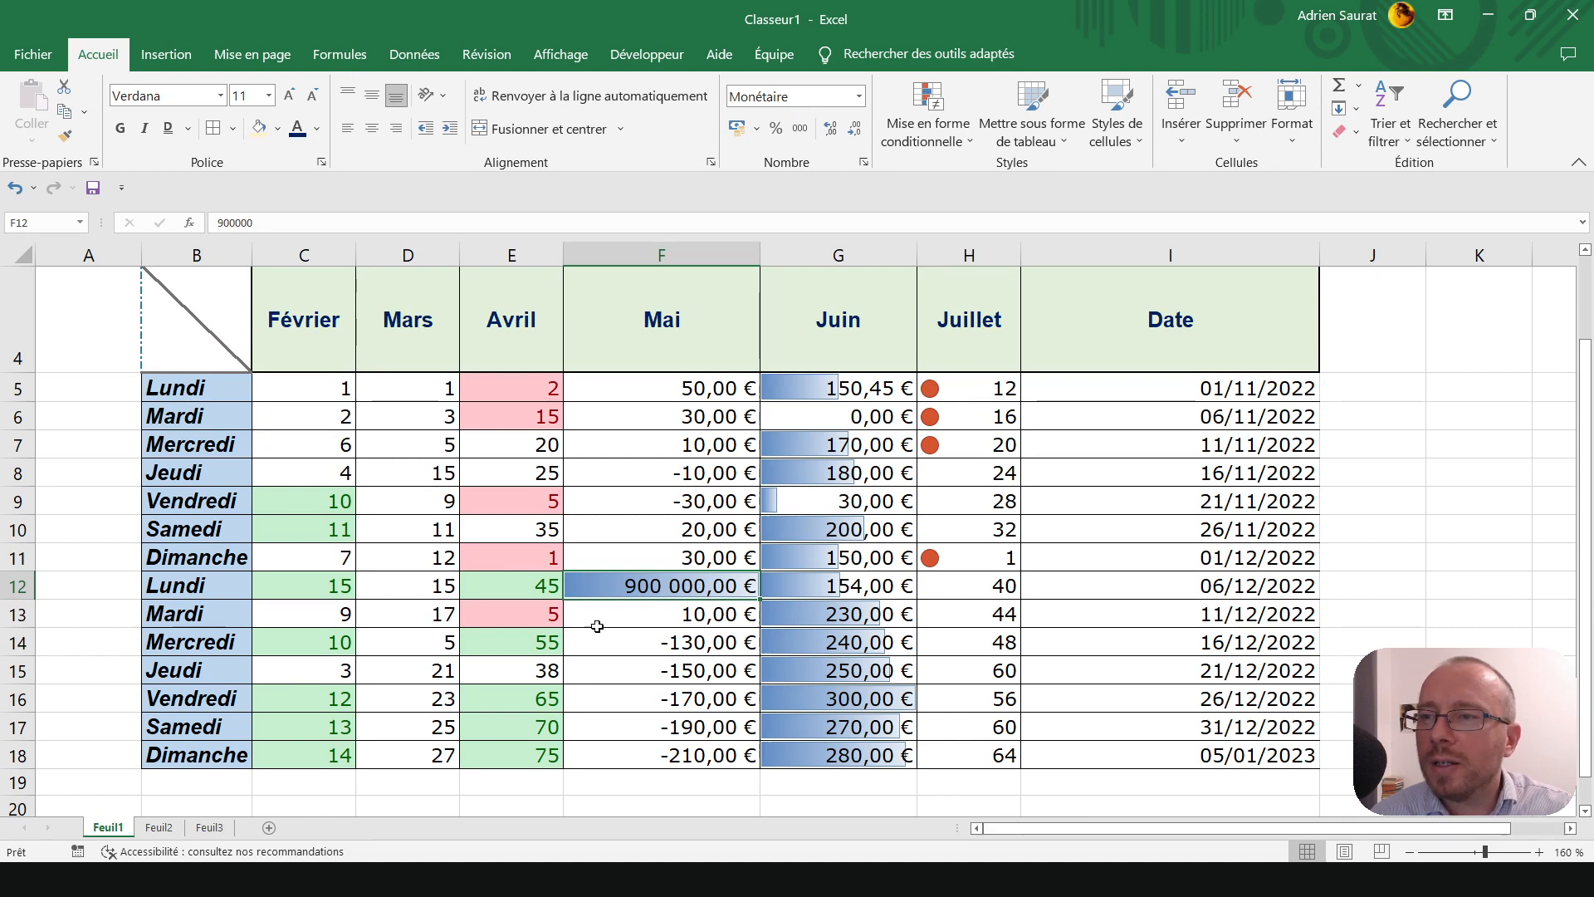
click(583, 396)
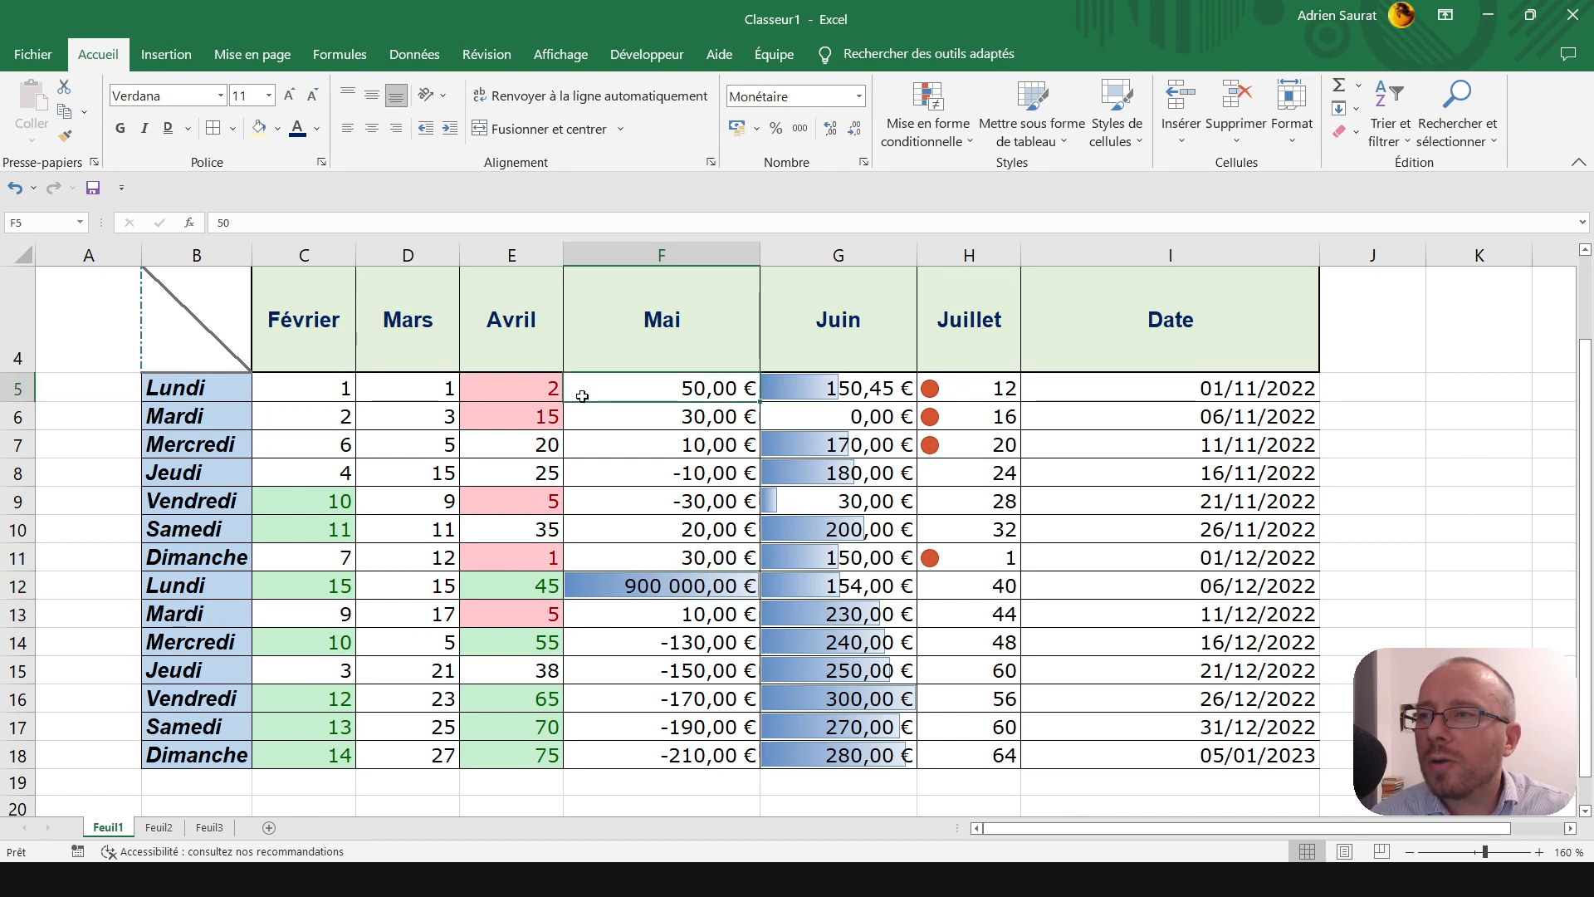
click(579, 556)
click(622, 583)
click(662, 513)
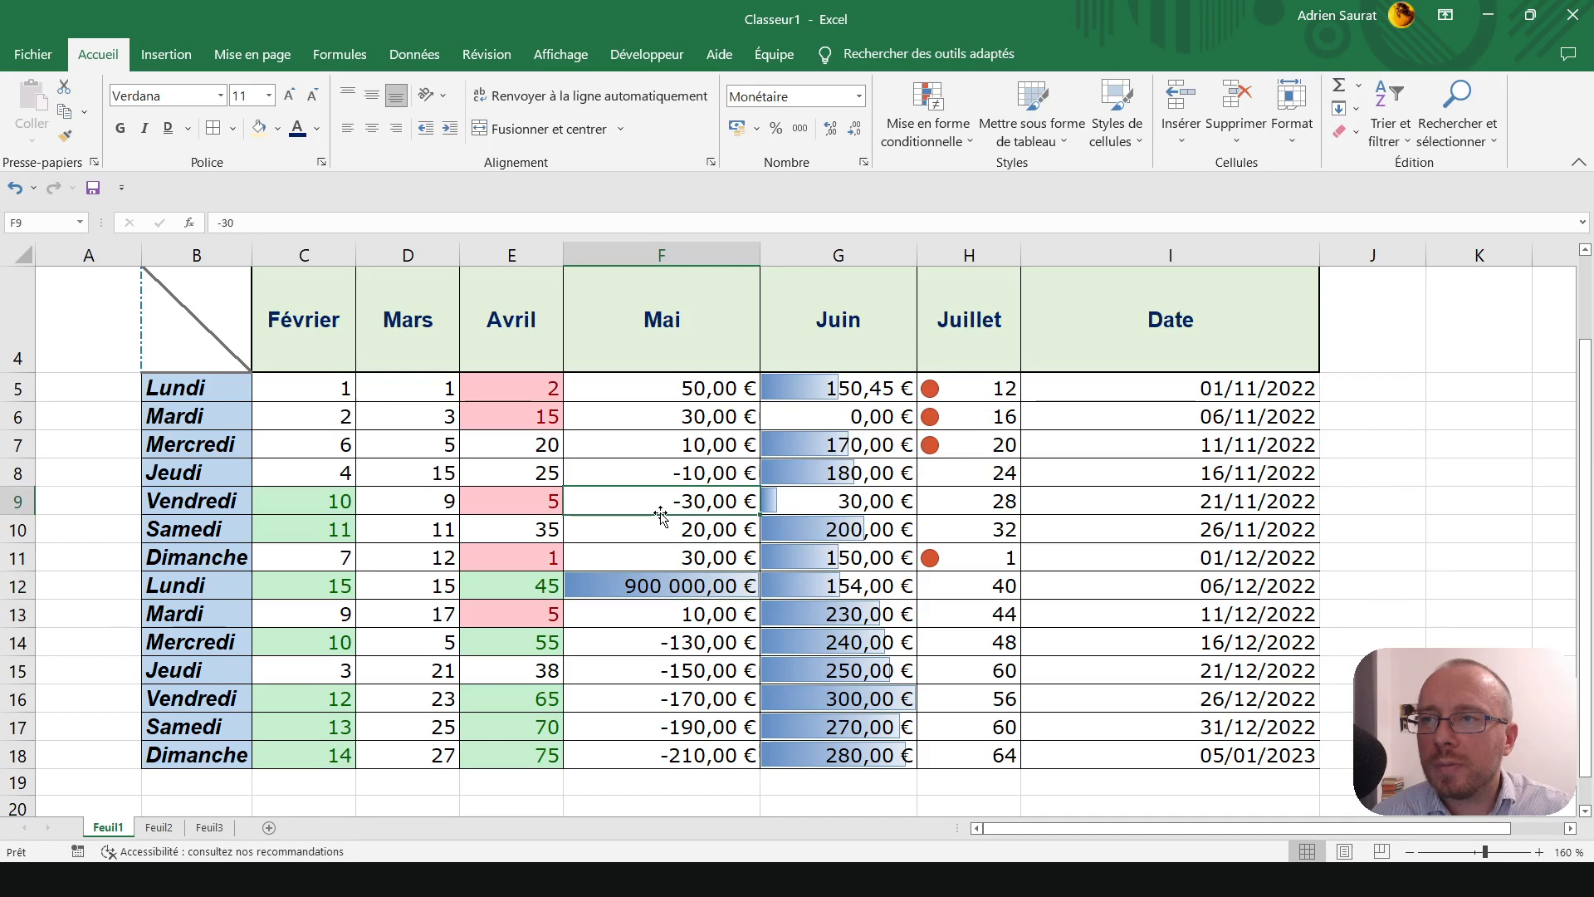
text(500000)
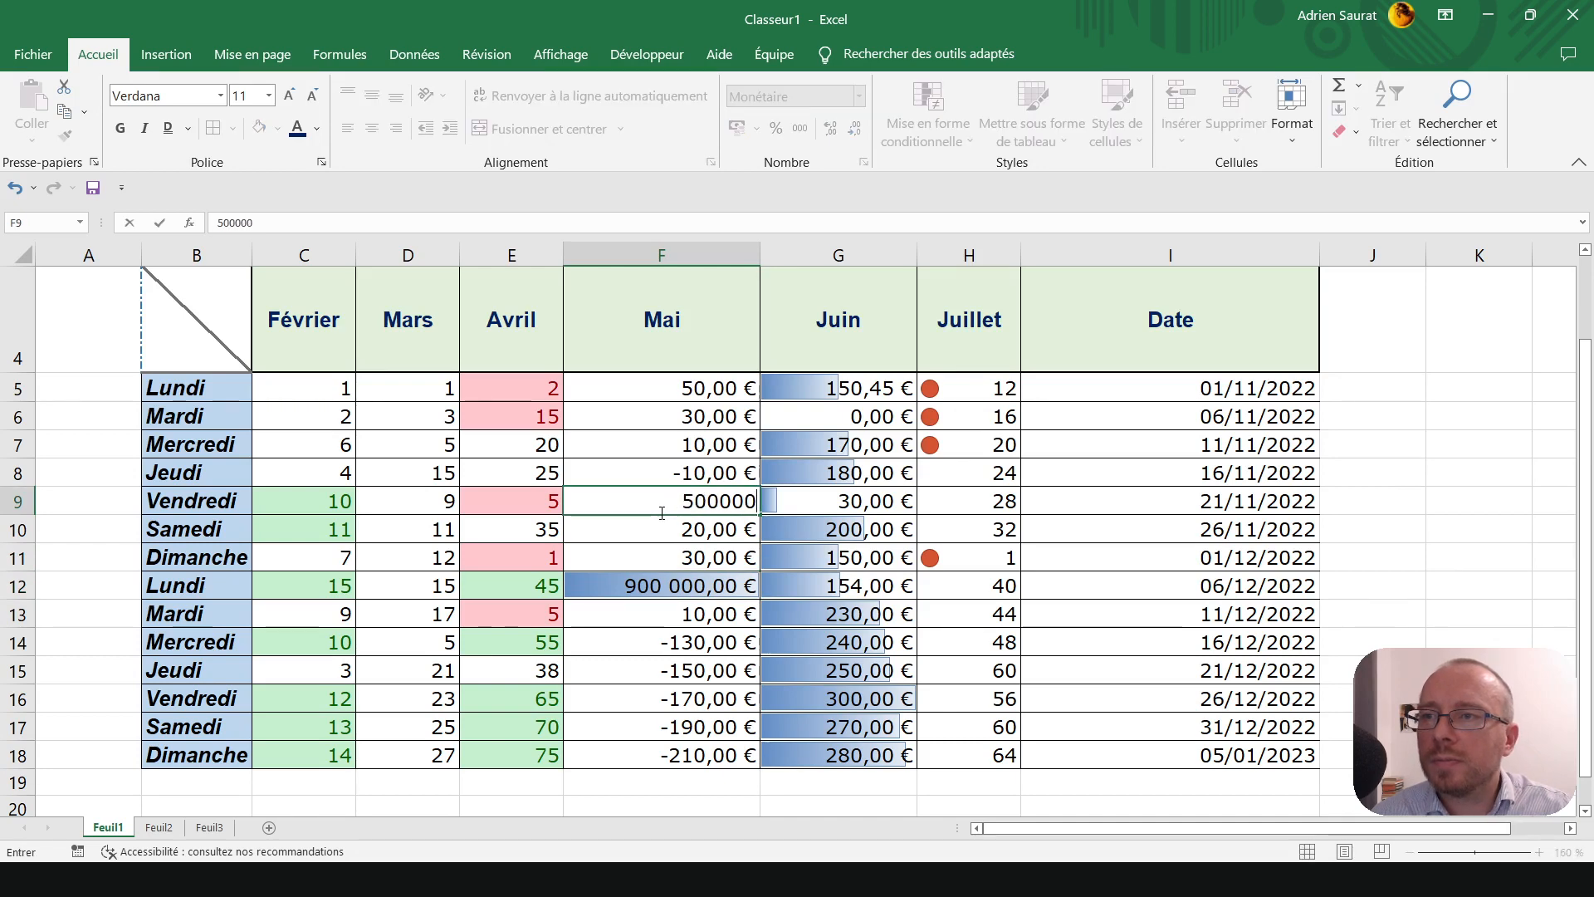
key(Return)
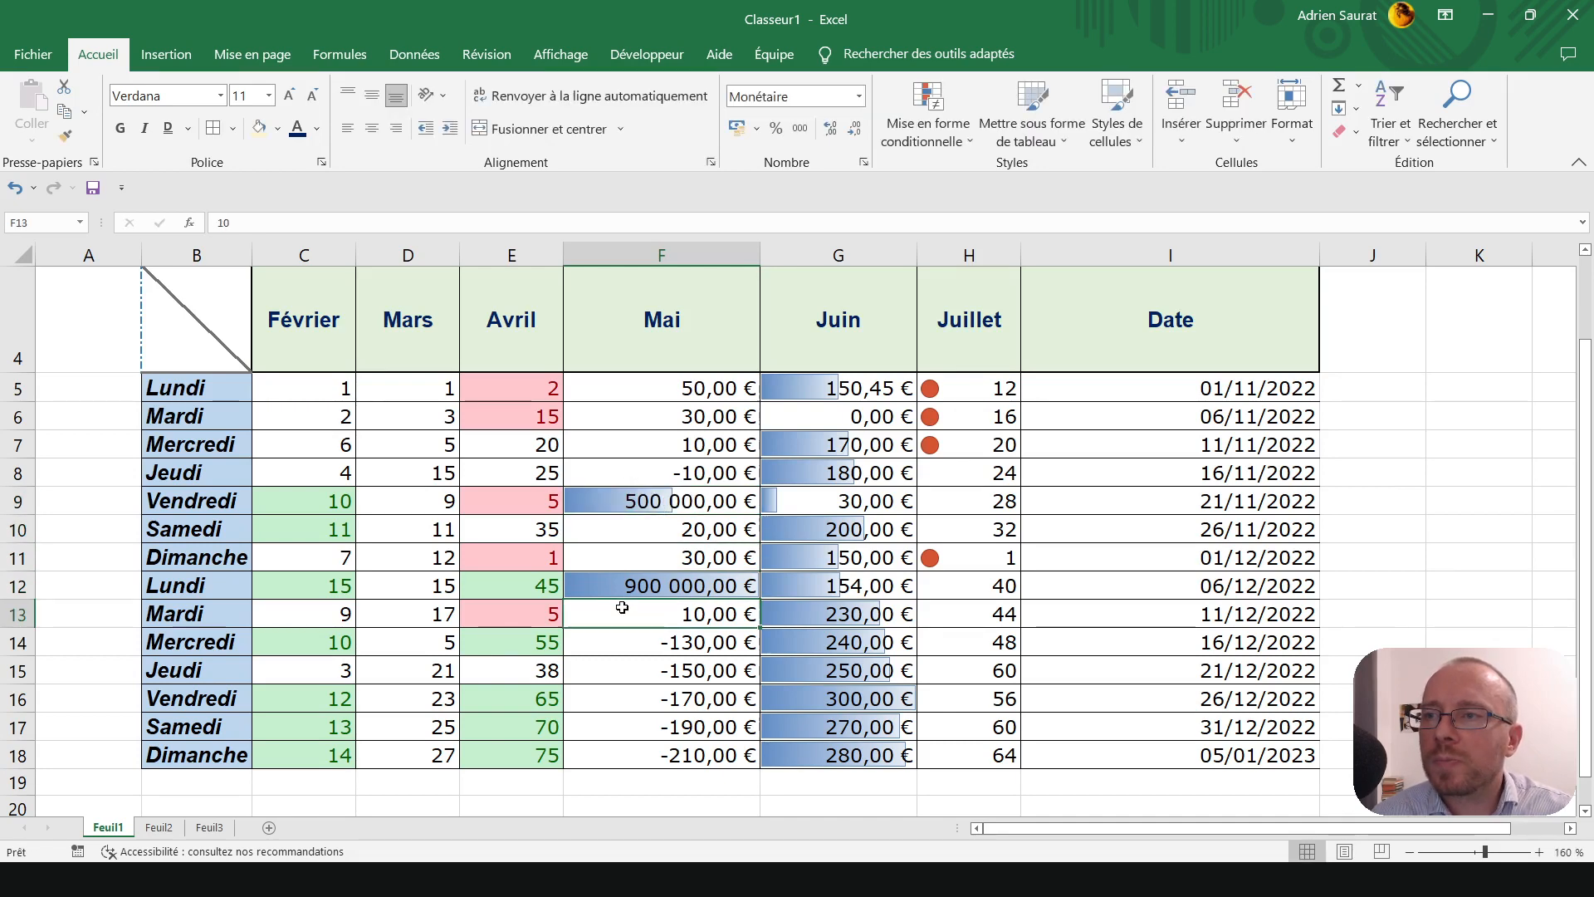
- Set the Mai values to 500 in cell F12 and 400 in cell F9
click(632, 584)
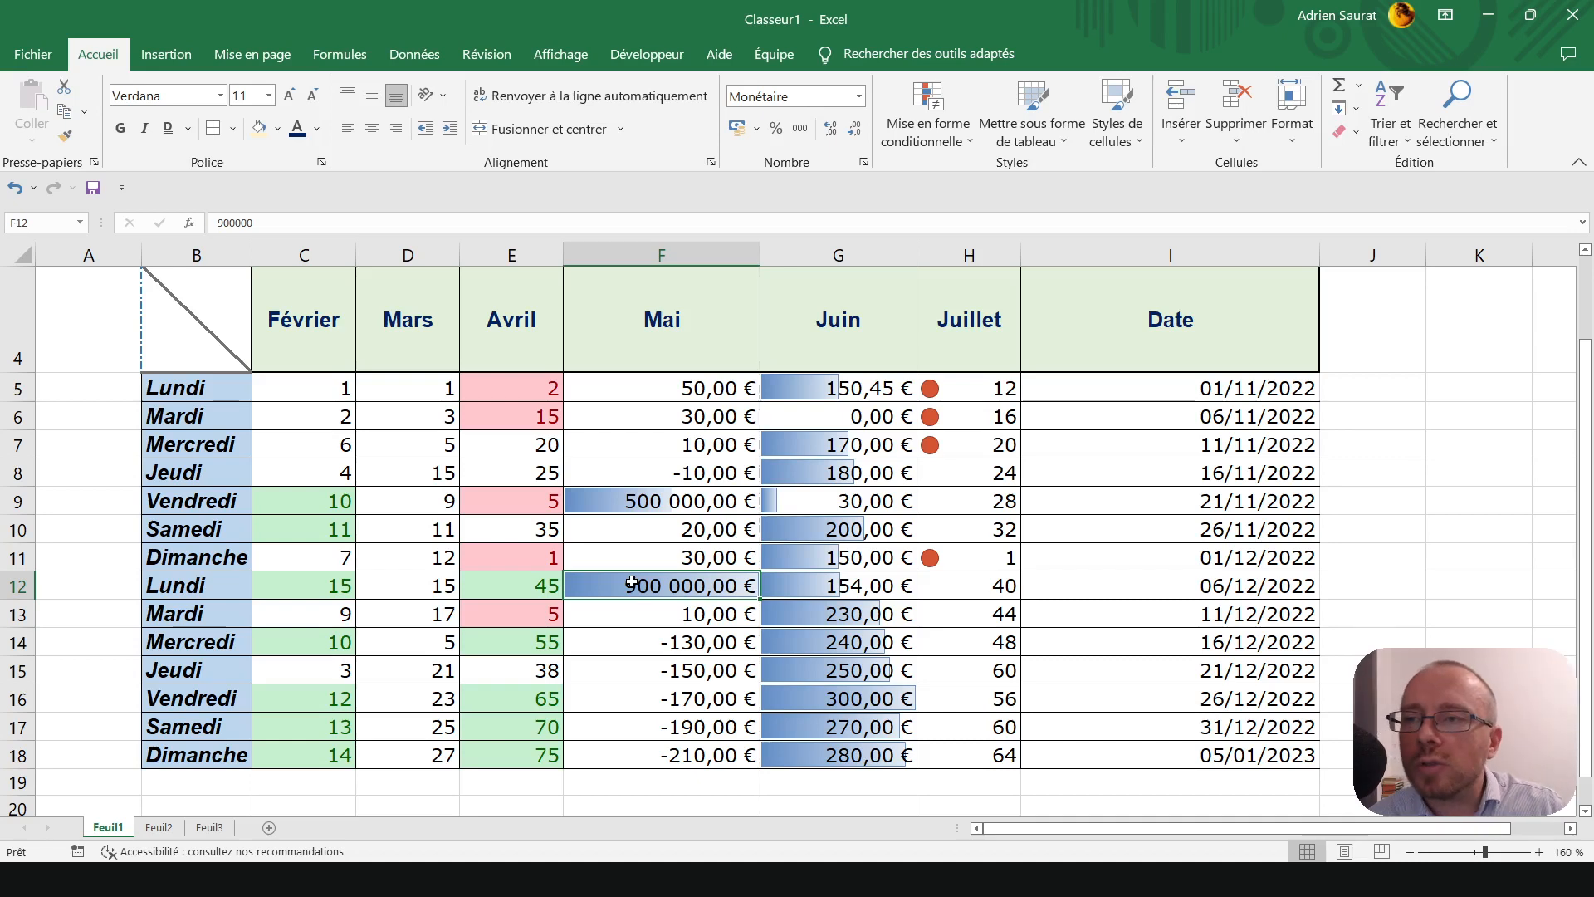
text(500)
key(Return)
key(Up)
key(Up)
key(Up)
key(Up)
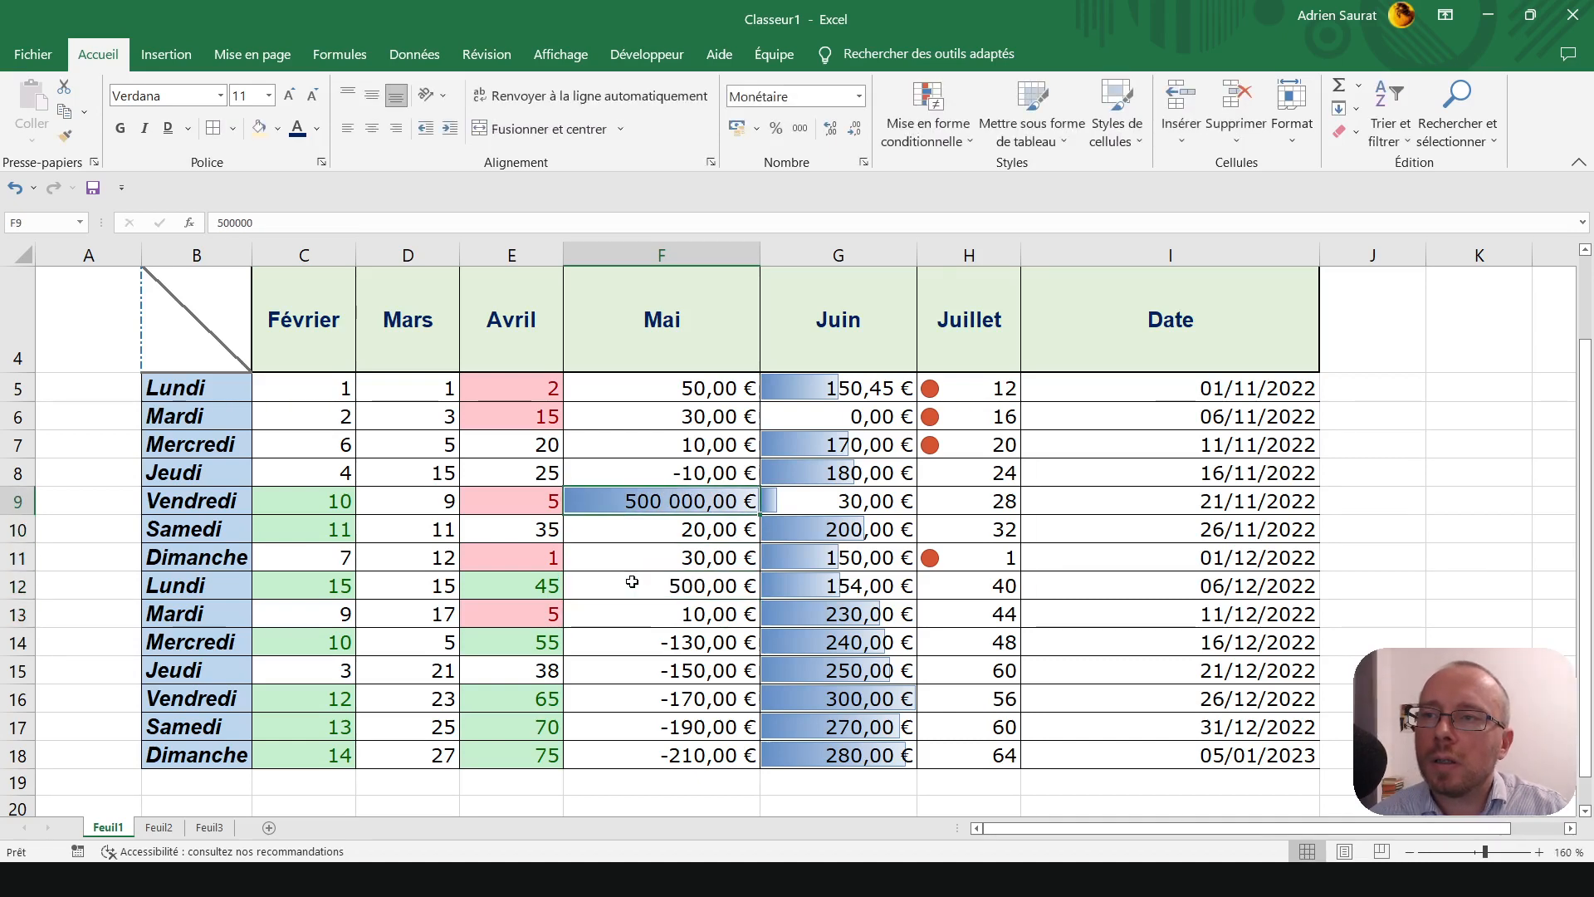
text(400)
key(Return)
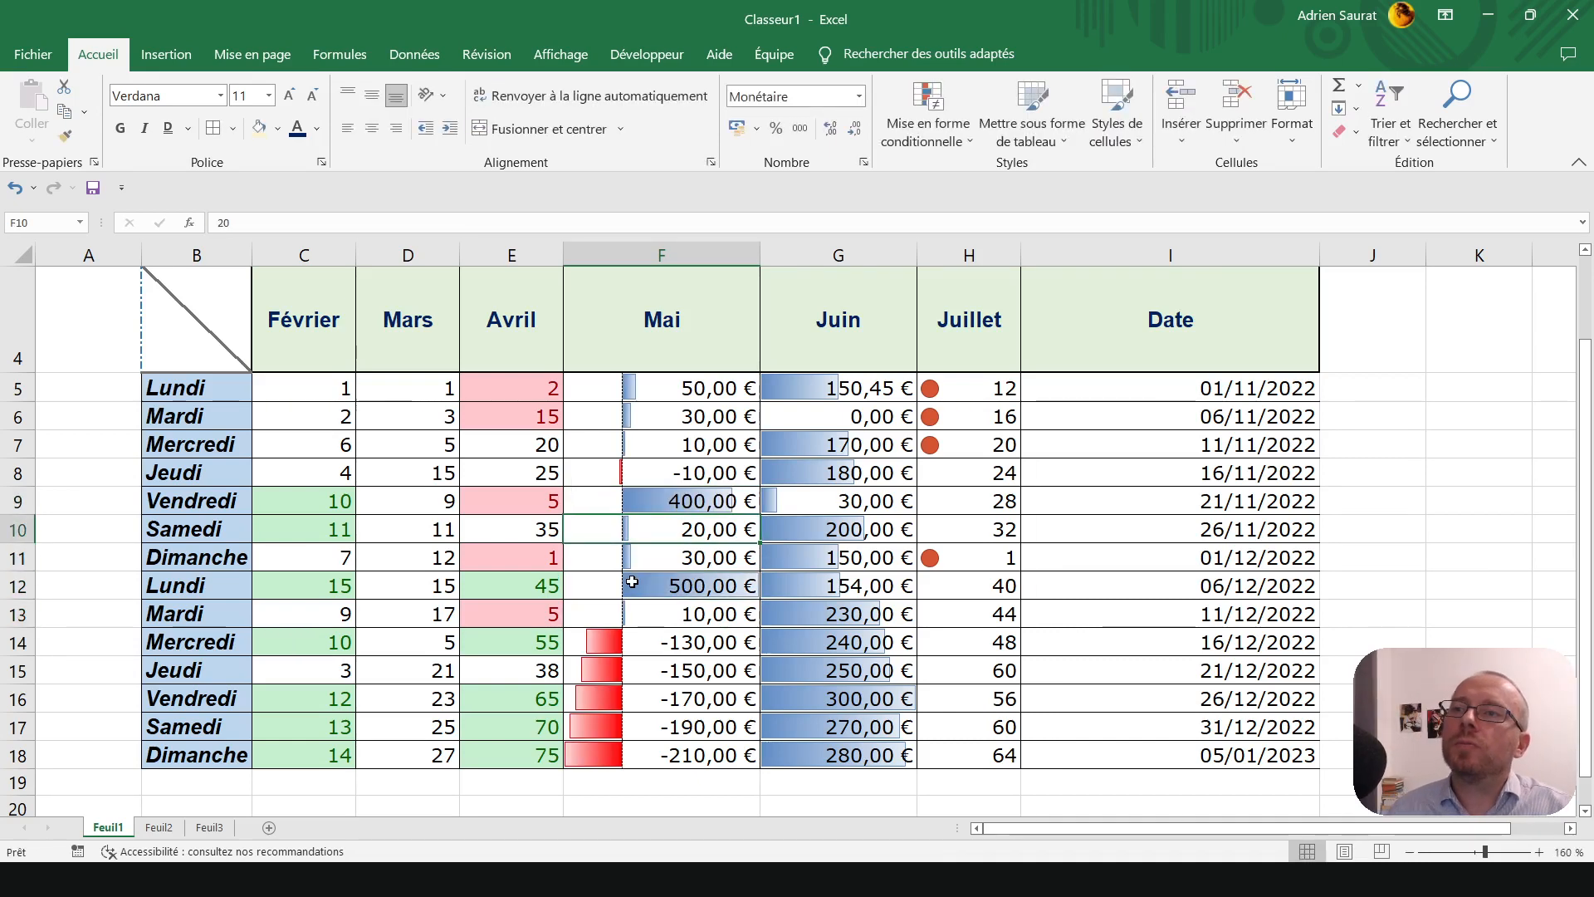
- Examine how the data bars represent positive and negative values in the Mai column
drag(661, 381, 661, 727)
scroll(664, 577, up, 1)
scroll(665, 577, down, 1)
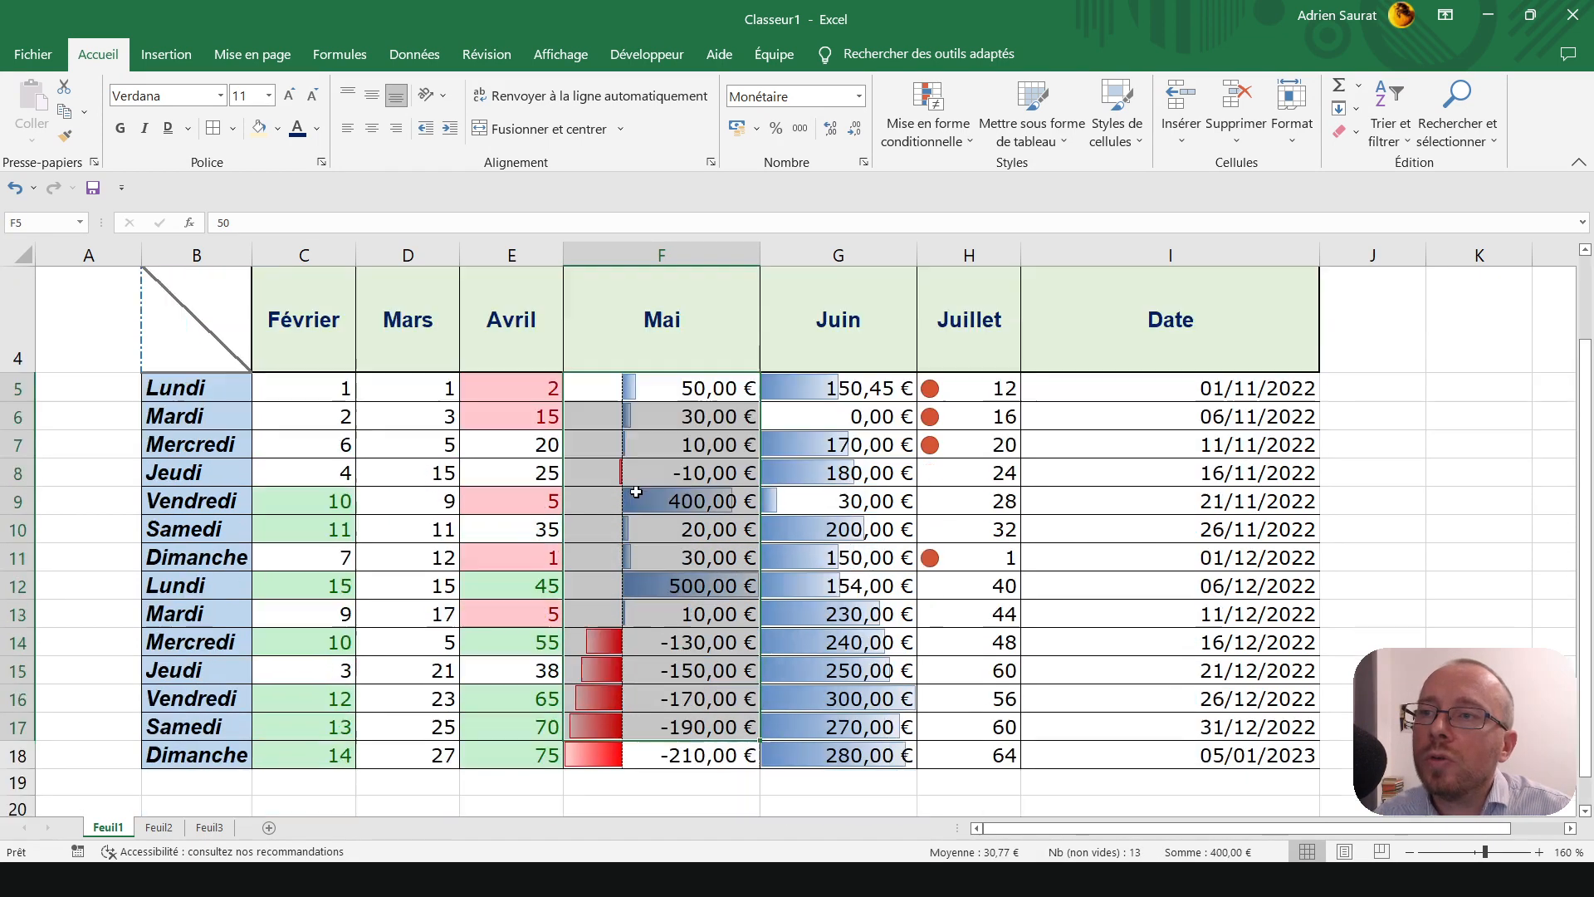
click(628, 524)
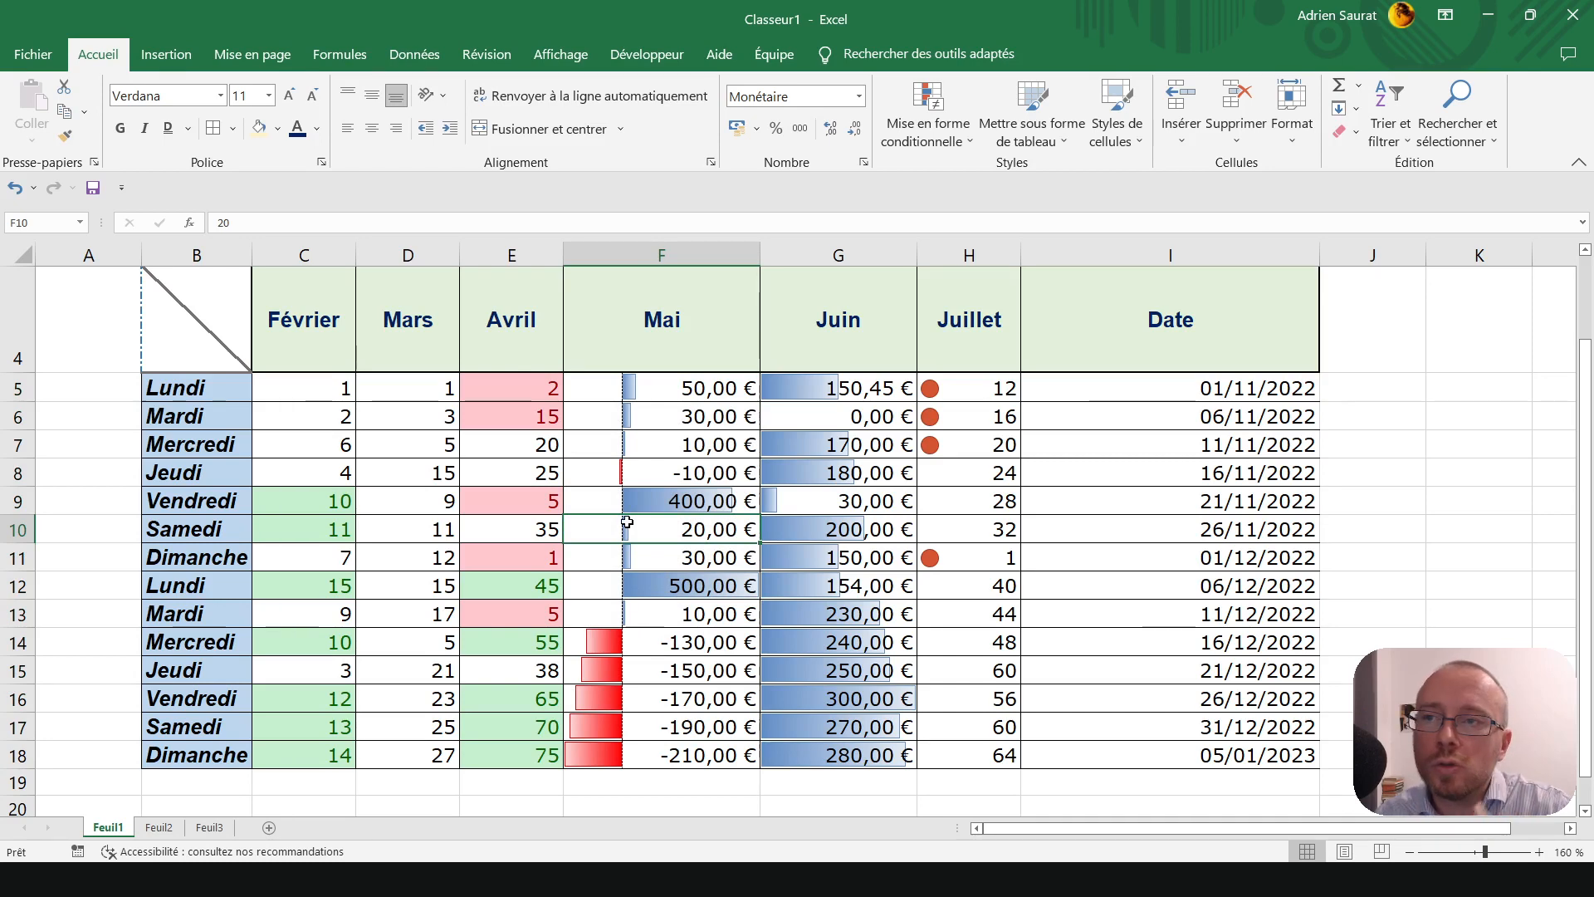
click(610, 641)
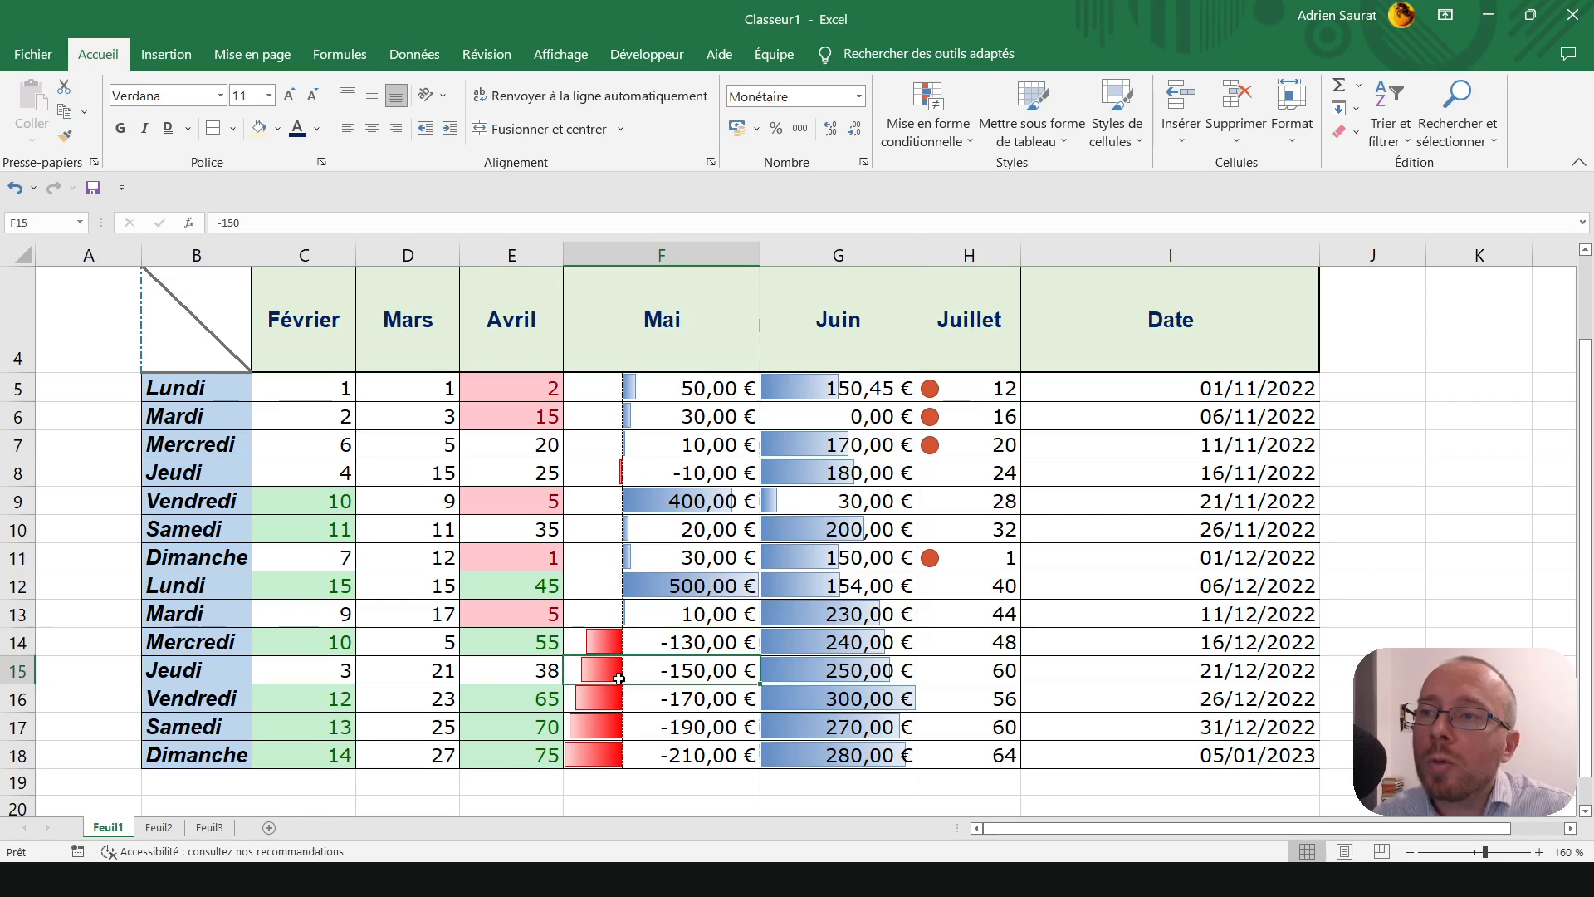
click(641, 520)
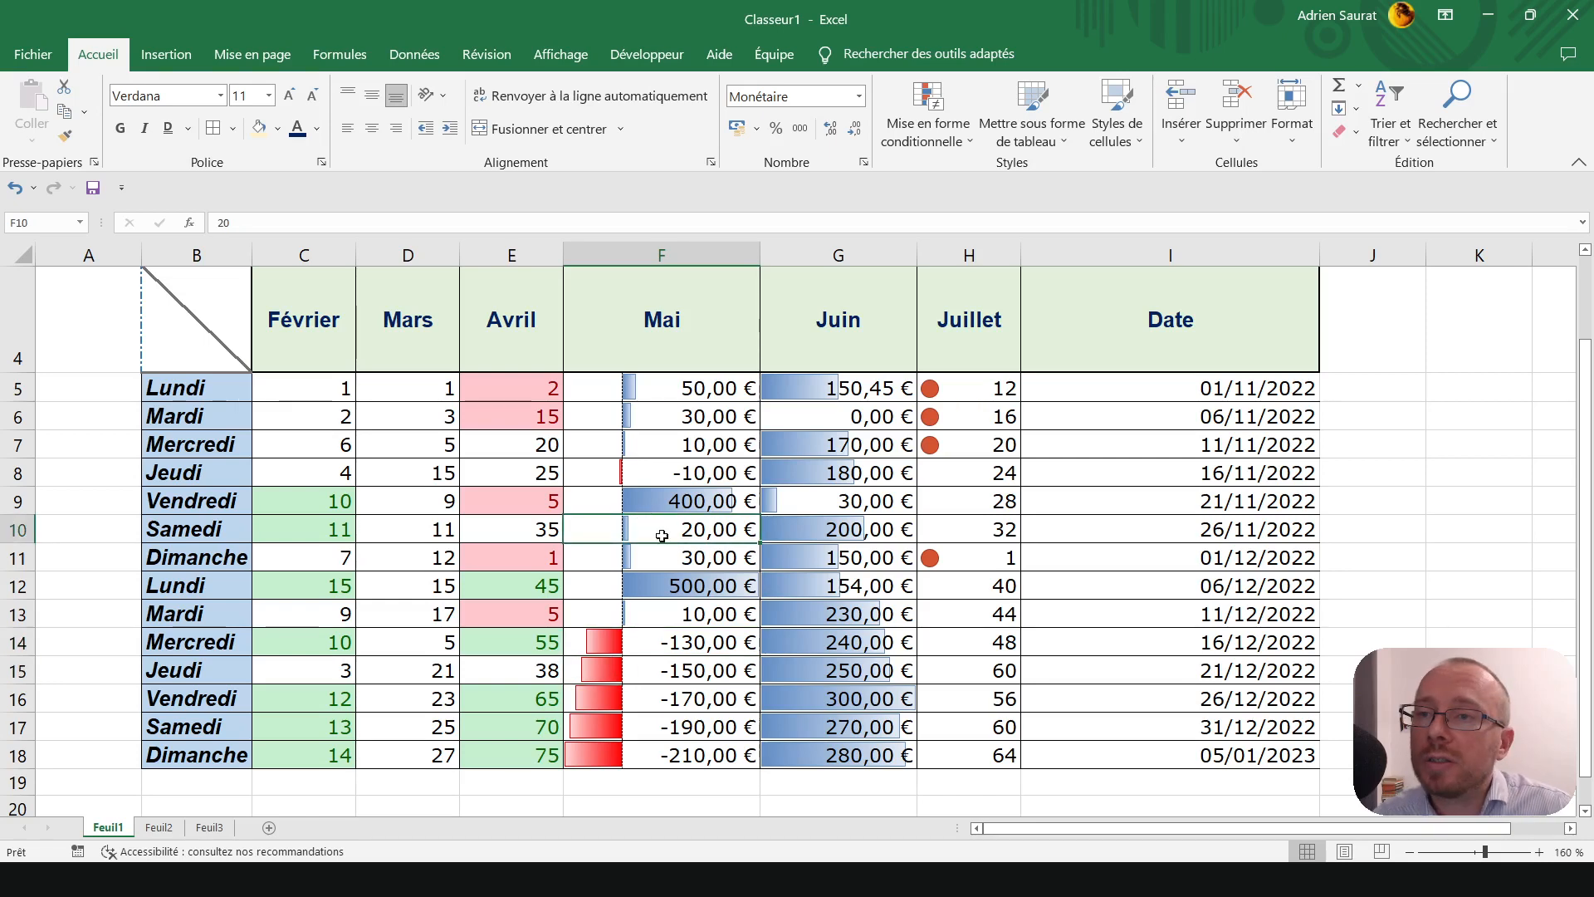
click(636, 493)
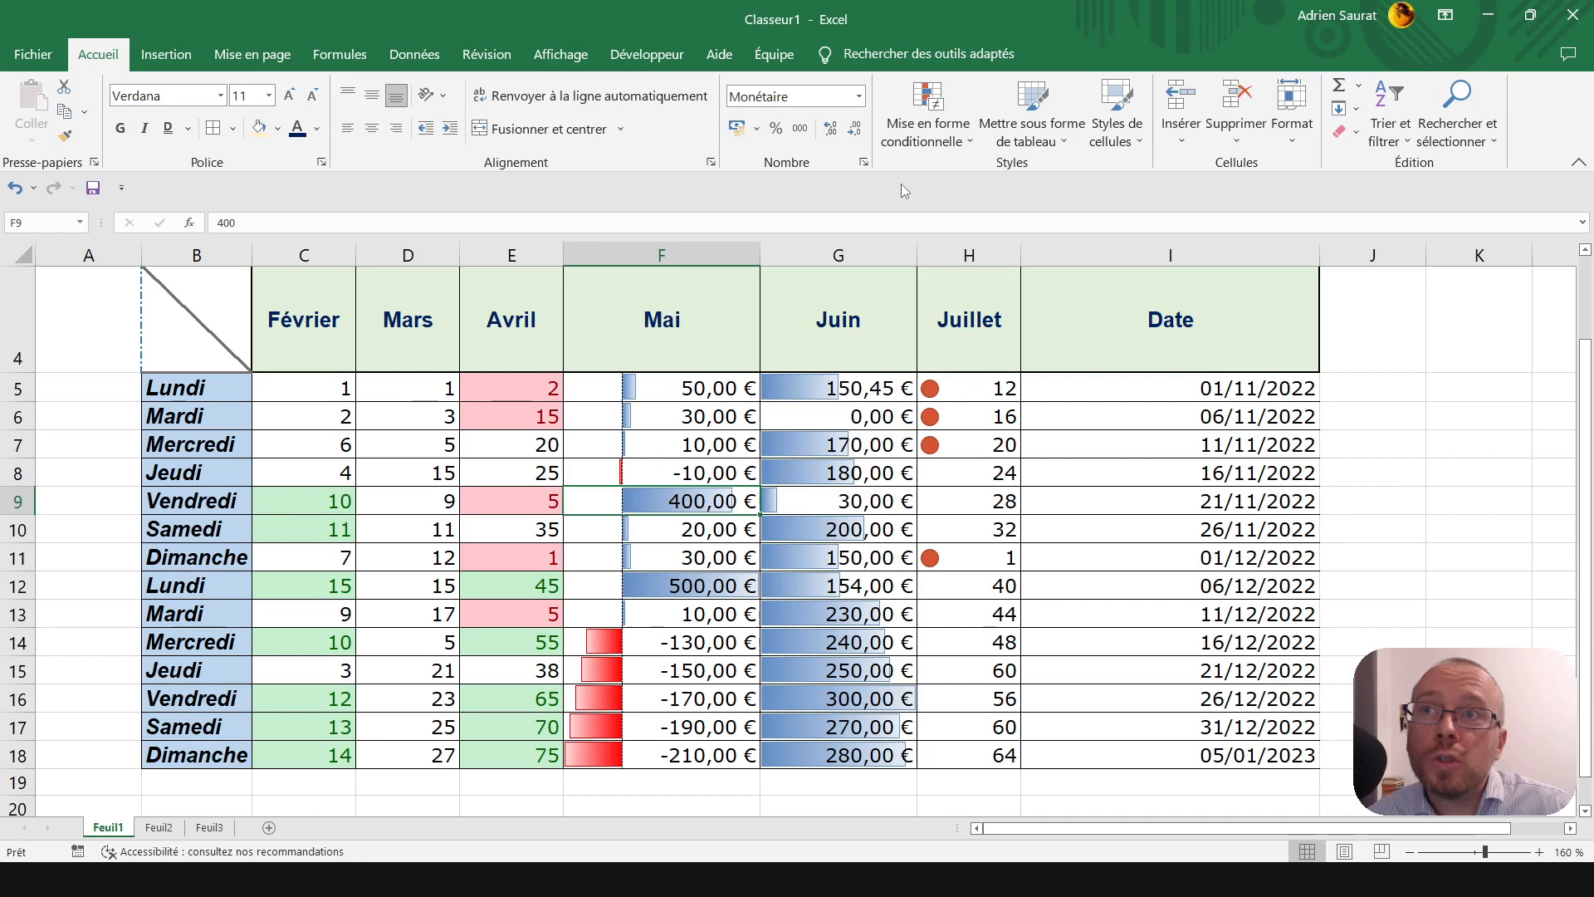
click(947, 415)
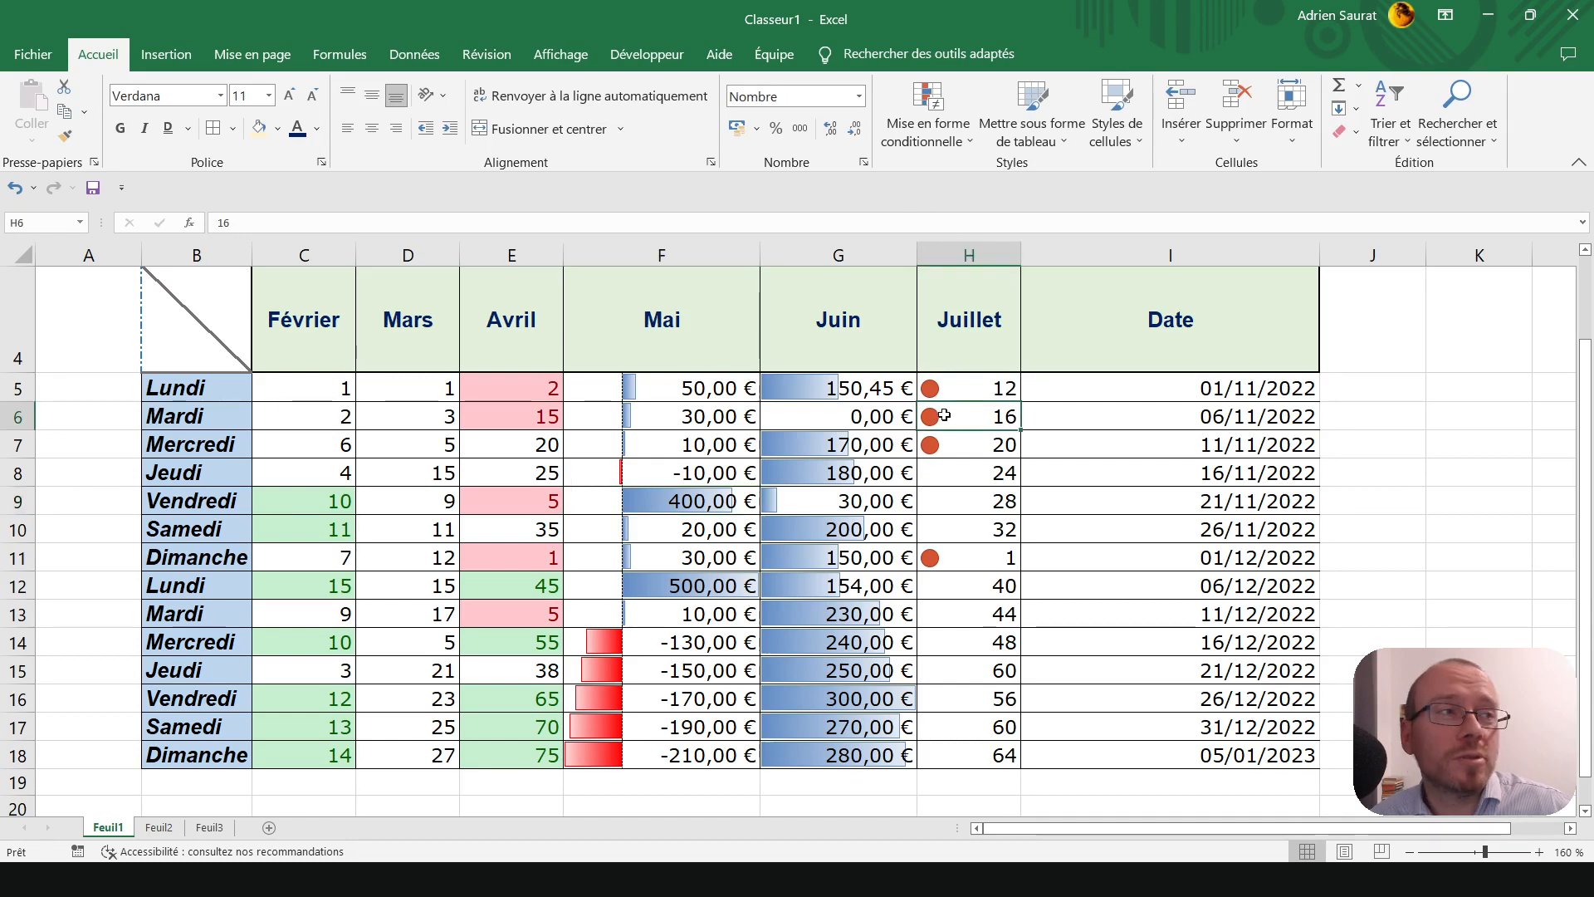